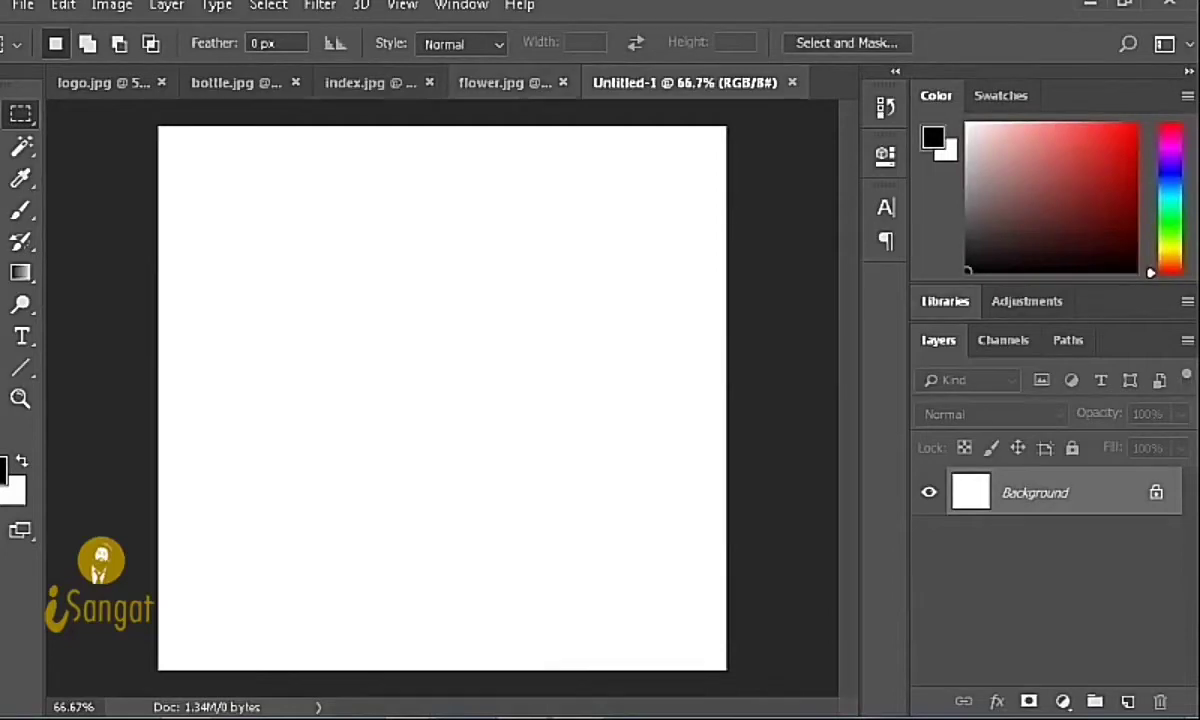
Step: Copy the bottle photo into Untitled-1 and move it slightly up and left
click(236, 82)
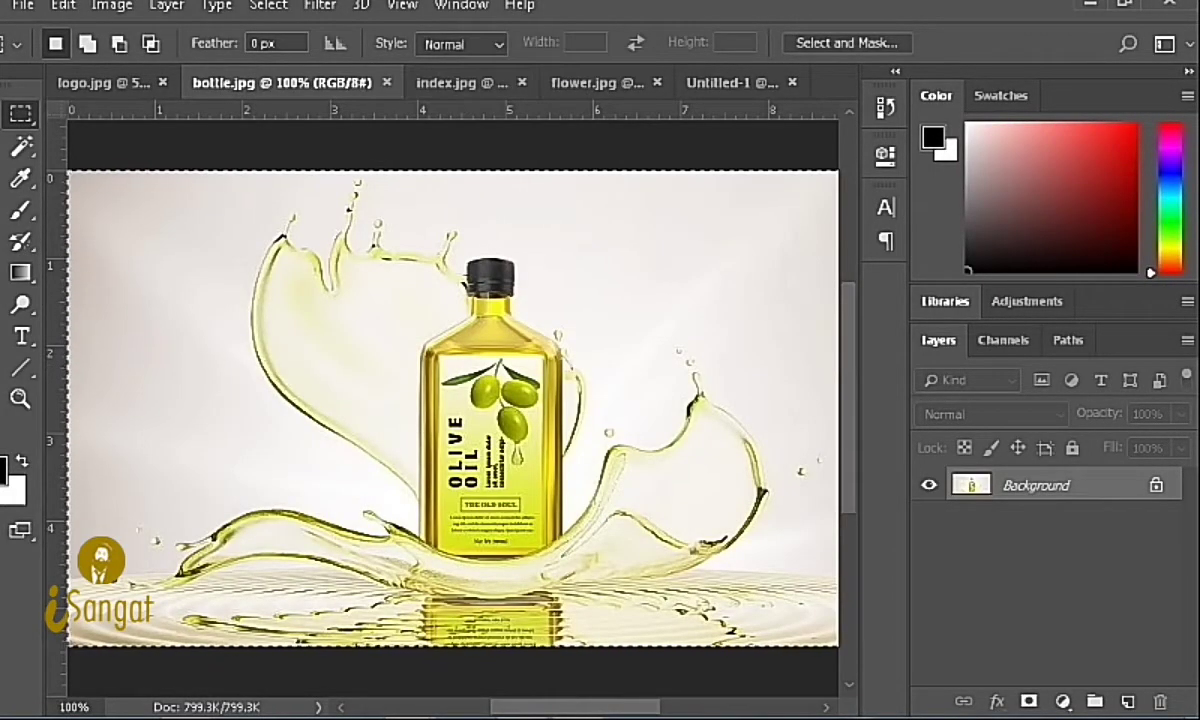
click(730, 82)
key(ctrl+v)
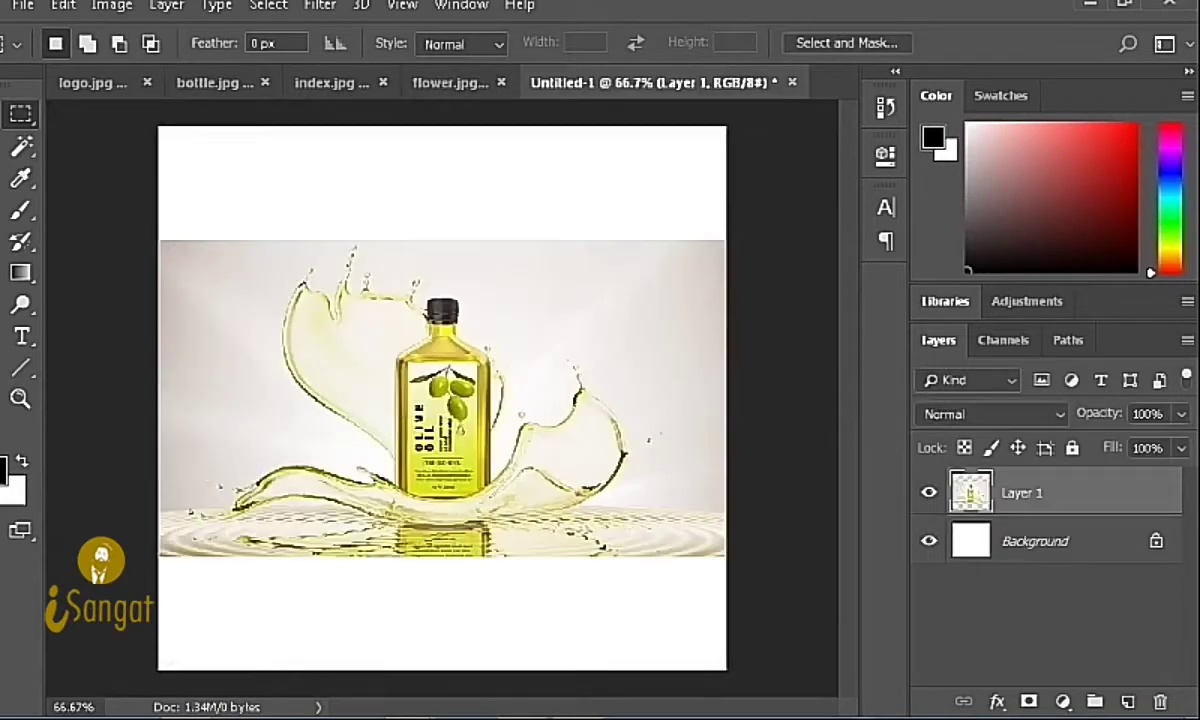
key(v)
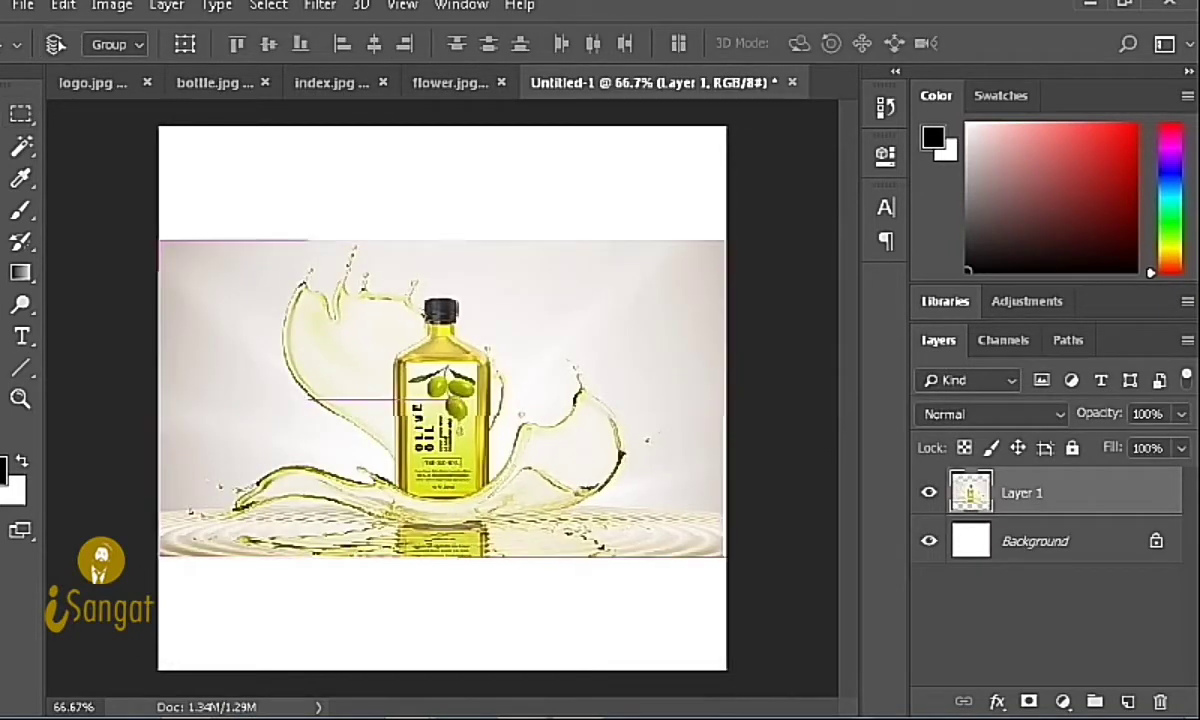
drag(475, 362, 475, 324)
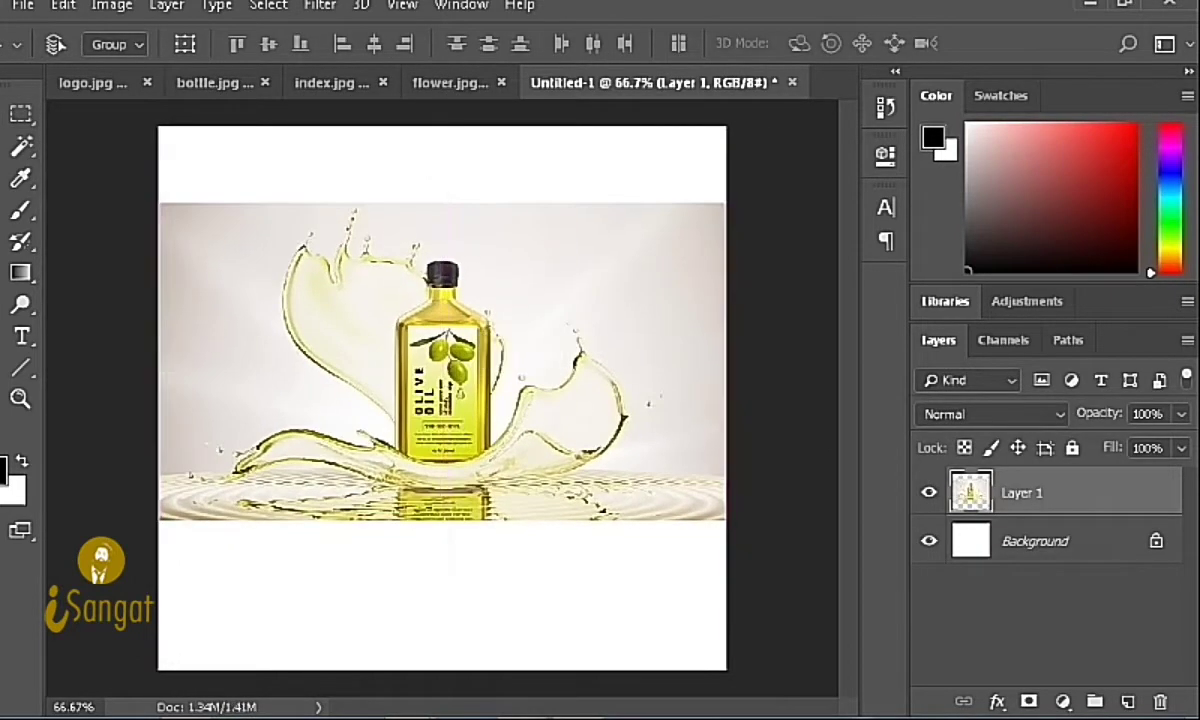
key(Left)
key(Left)
key(Left)
Step: Enlarge the bottle photo to span the page width and select the white area below it
key(ctrl+t)
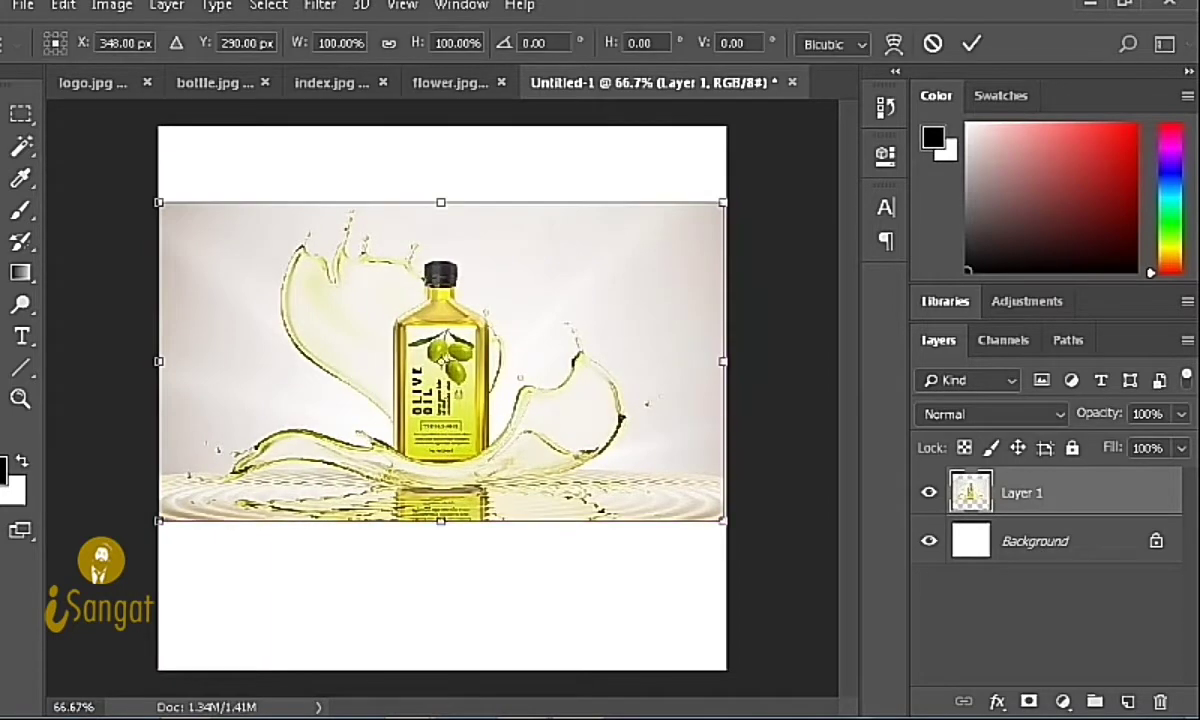
drag(723, 362, 728, 362)
key(Return)
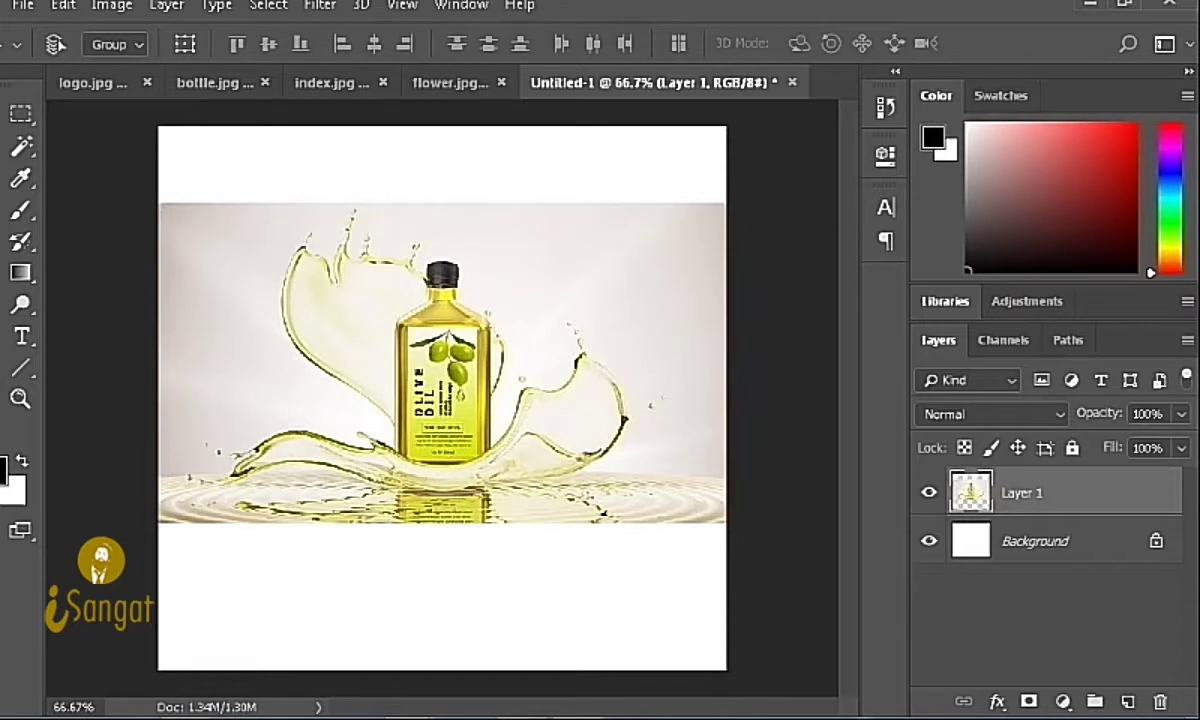
key(m)
mouse_move(160, 517)
mouse_down()
mouse_move(728, 658)
mouse_move(728, 668)
mouse_up()
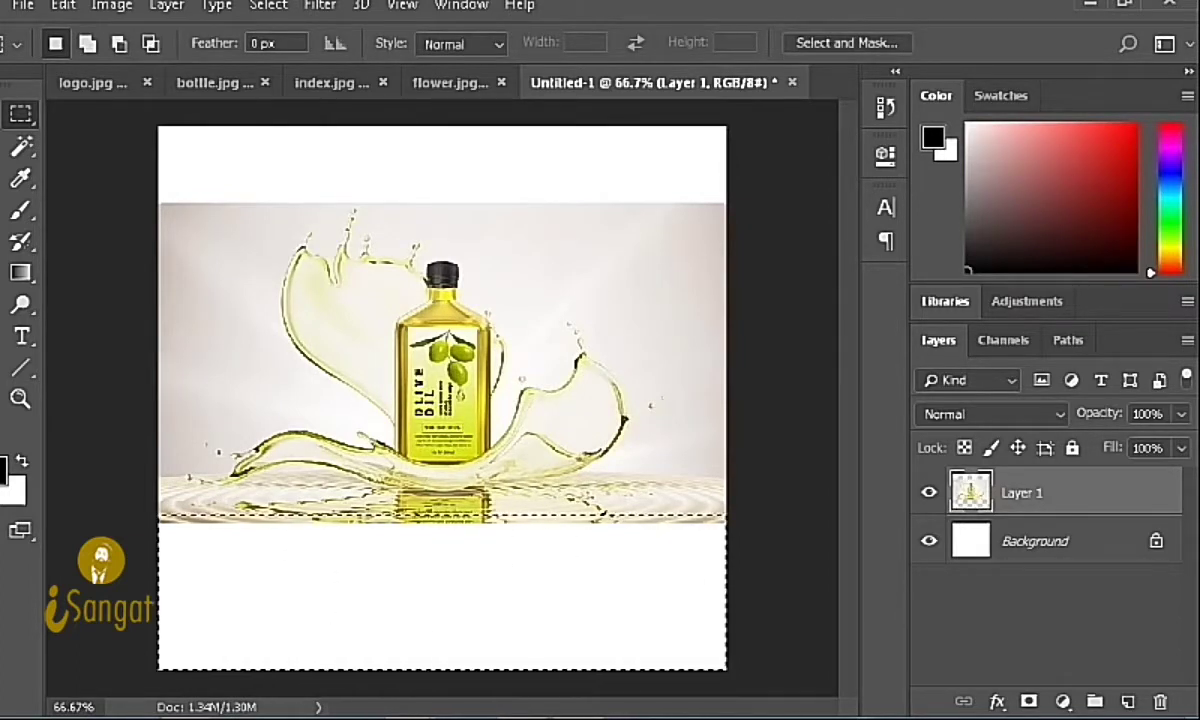
Step: Fill the selected bottom band on a new layer with a dark olive sampled from the photo
key(i)
click(442, 440)
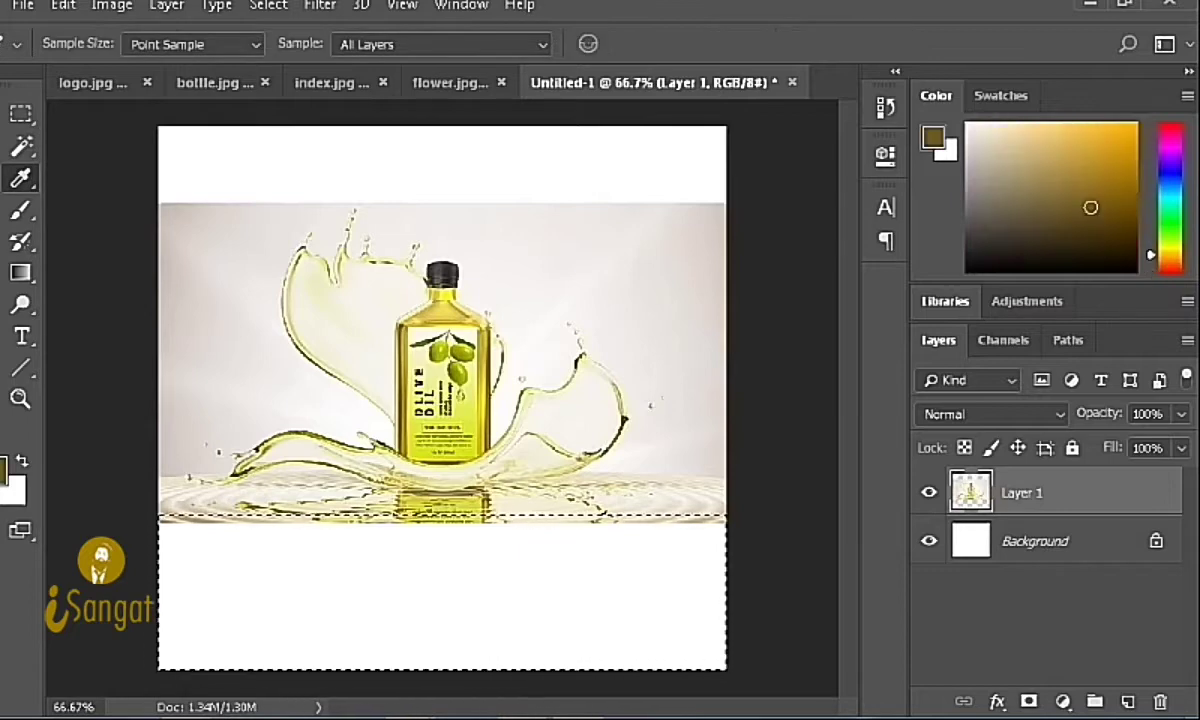
key(ctrl+shift+n)
key(Return)
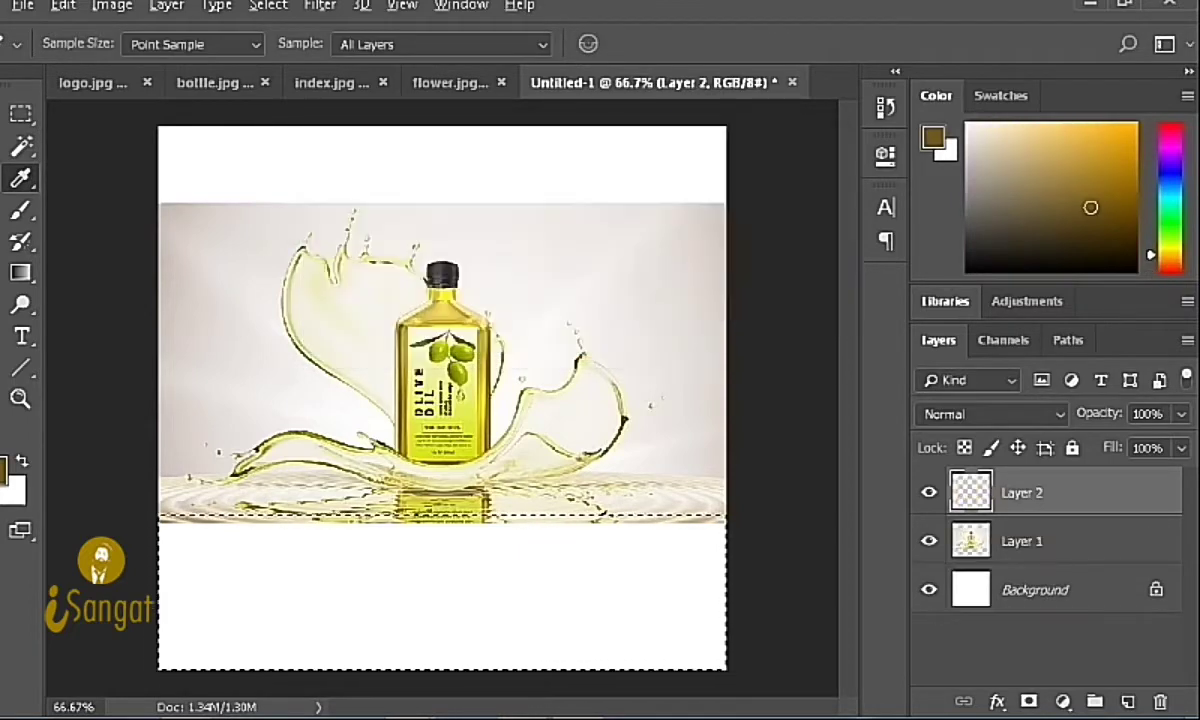
key(alt+BackSpace)
Step: Rename the layers to 'footer' and 'bottle', deselect, and bring up logo.jpg
double_click(1021, 492)
text(footer)
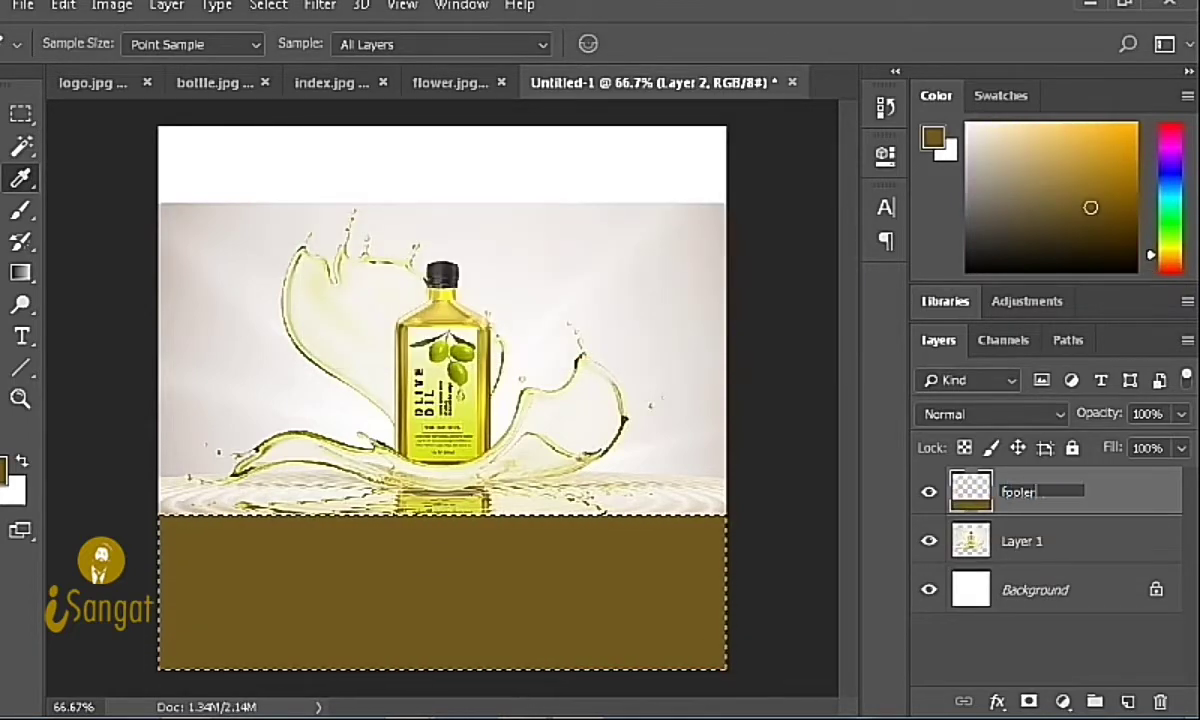
key(Return)
double_click(1021, 541)
text(b)
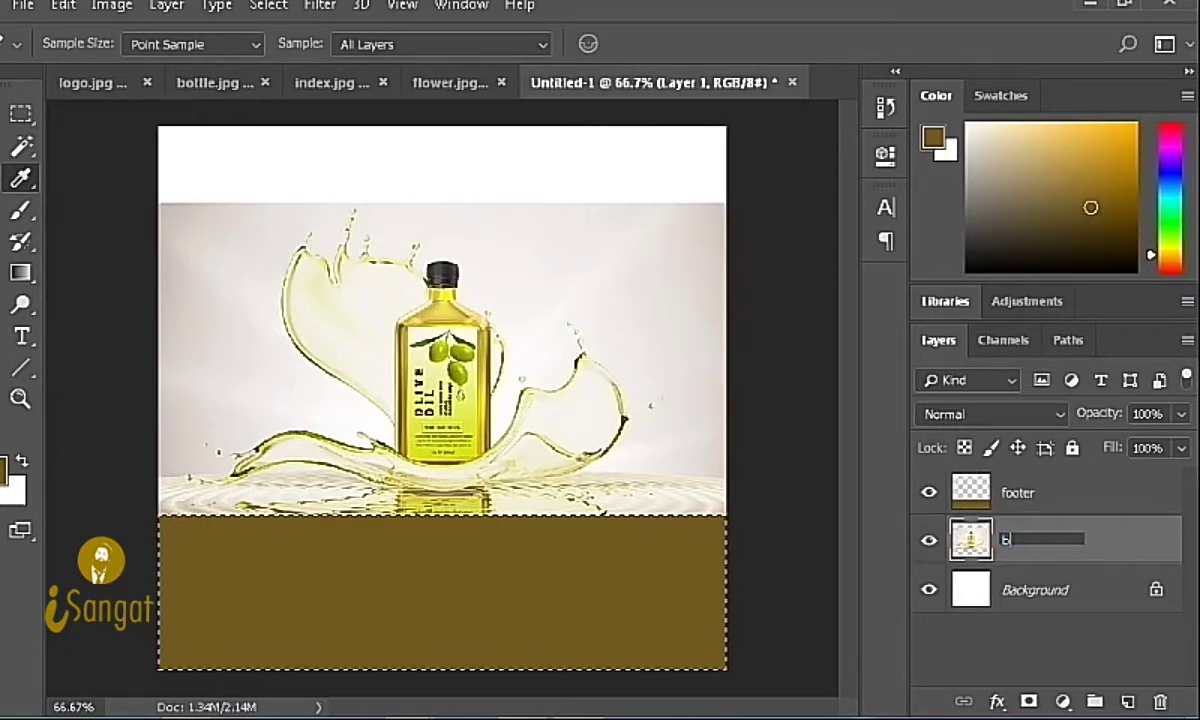
text(ottle)
key(Return)
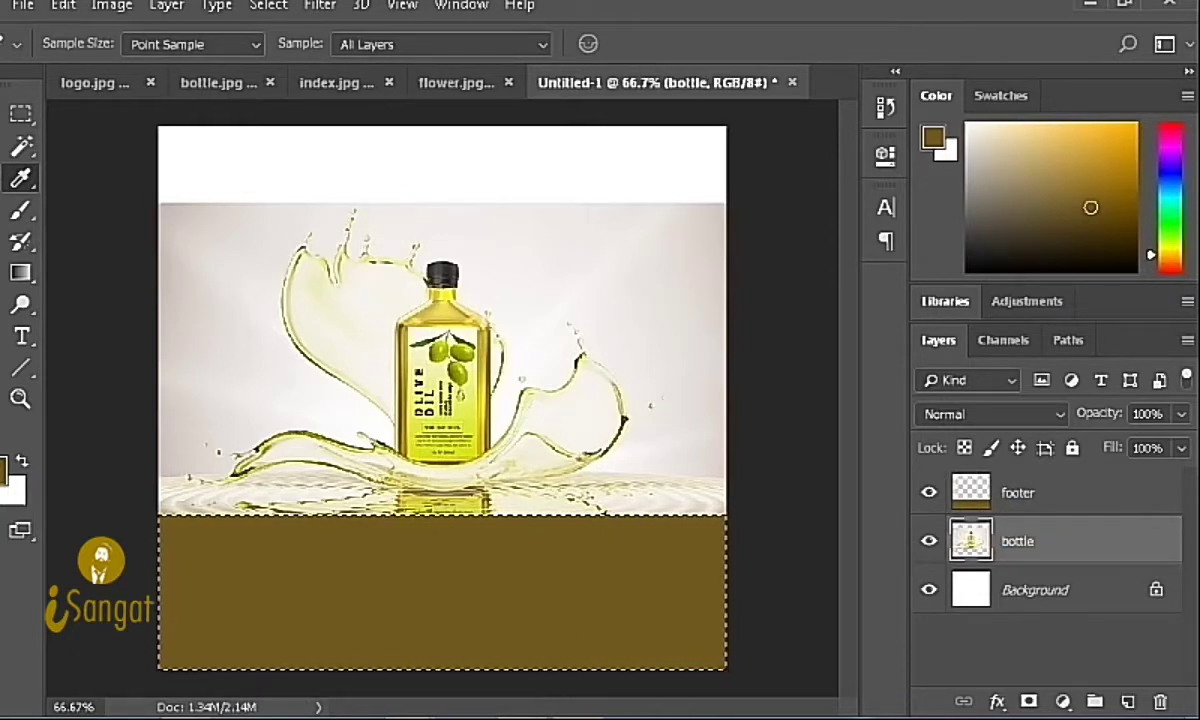
key(ctrl+d)
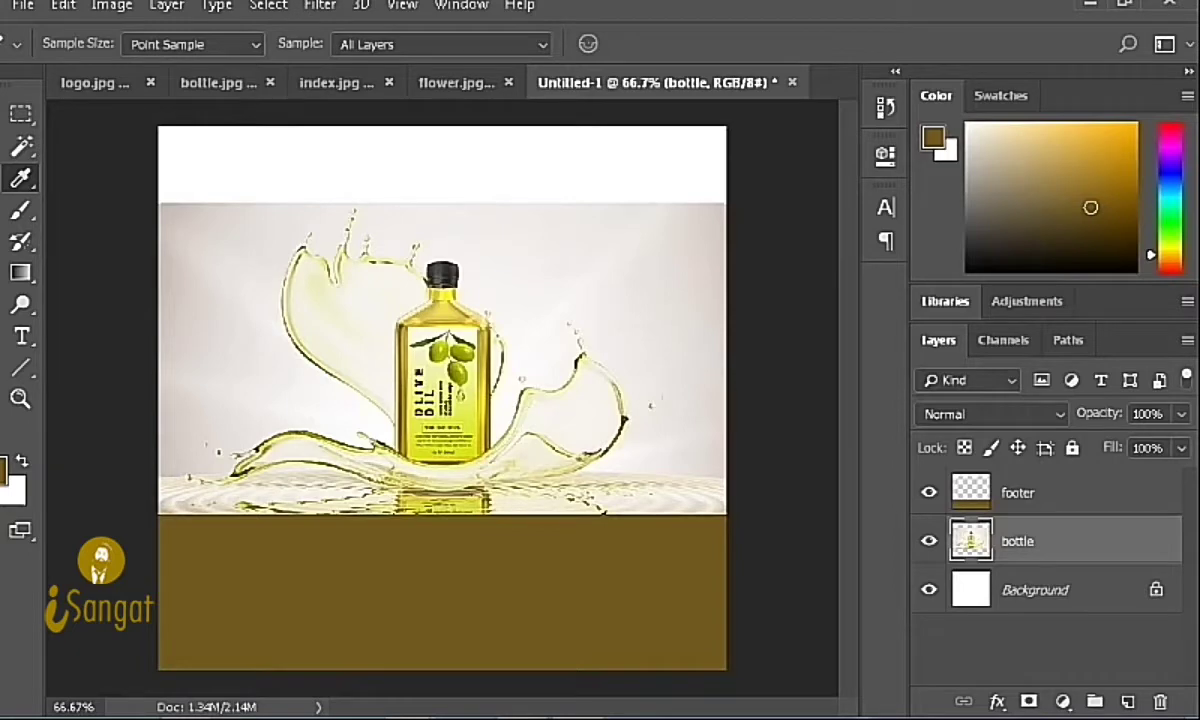
key(ctrl+Tab)
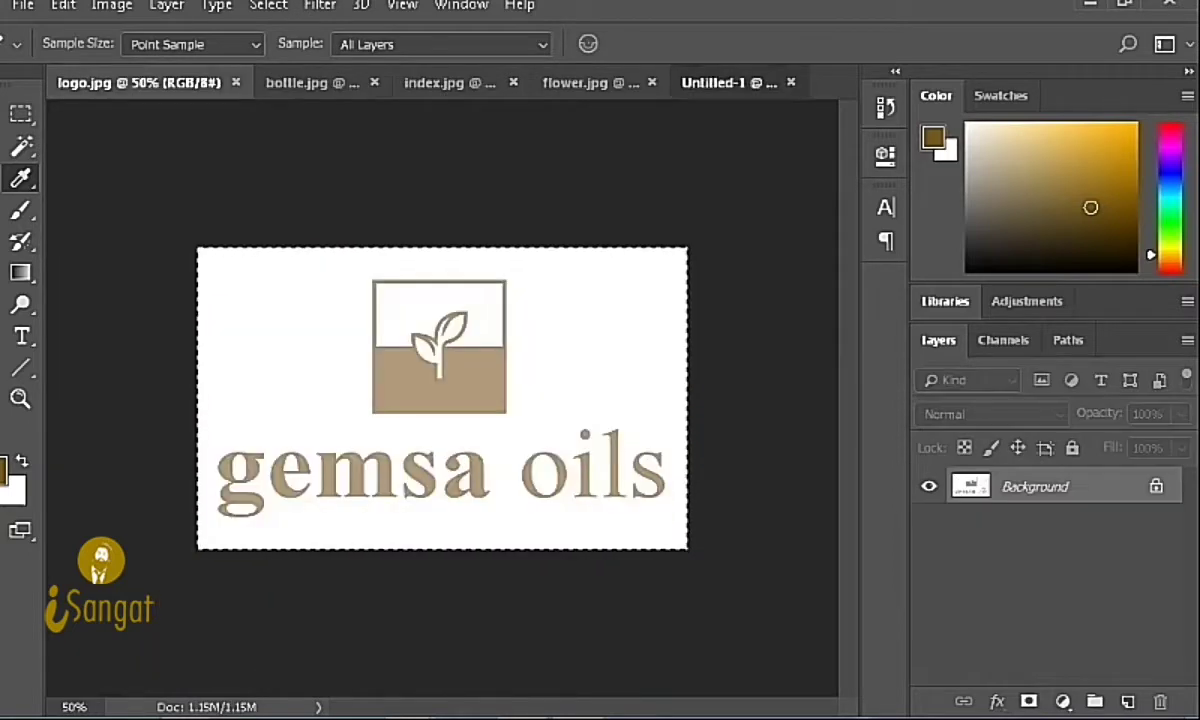
Step: Paste the gemsa oils logo into the brochure and shrink it to about 30%
key(ctrl+c)
key(ctrl+shift+Tab)
key(ctrl+v)
key(ctrl+t)
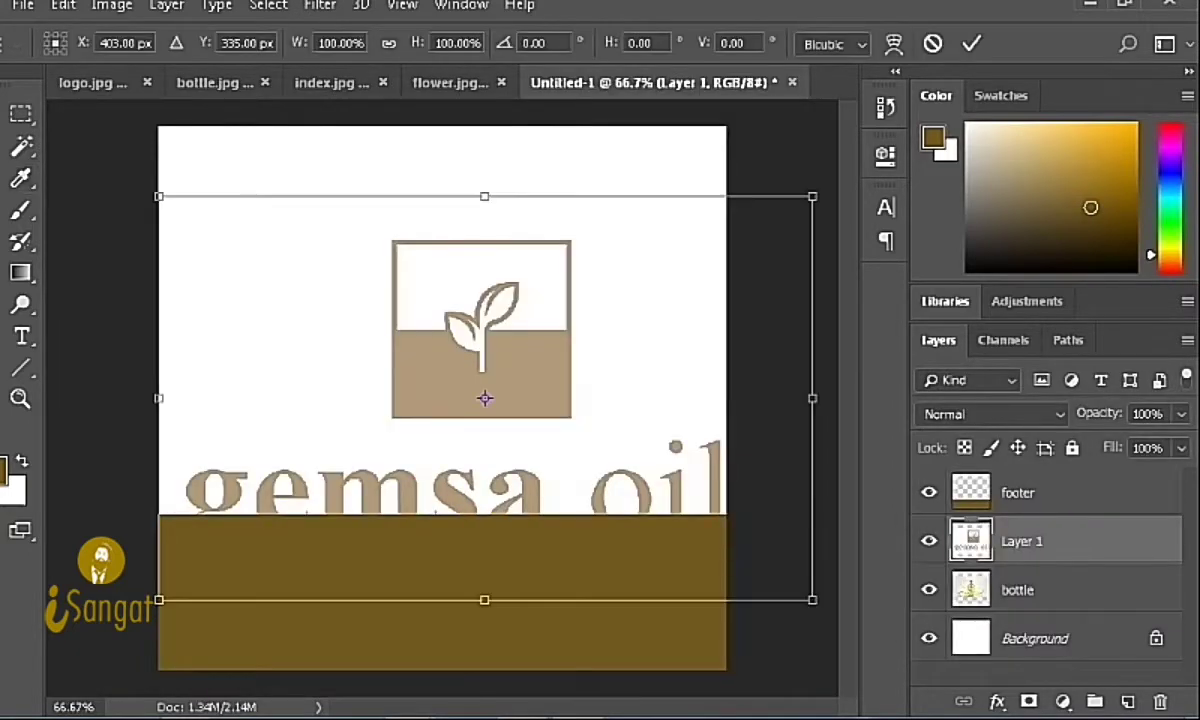
drag(158, 196, 391, 341)
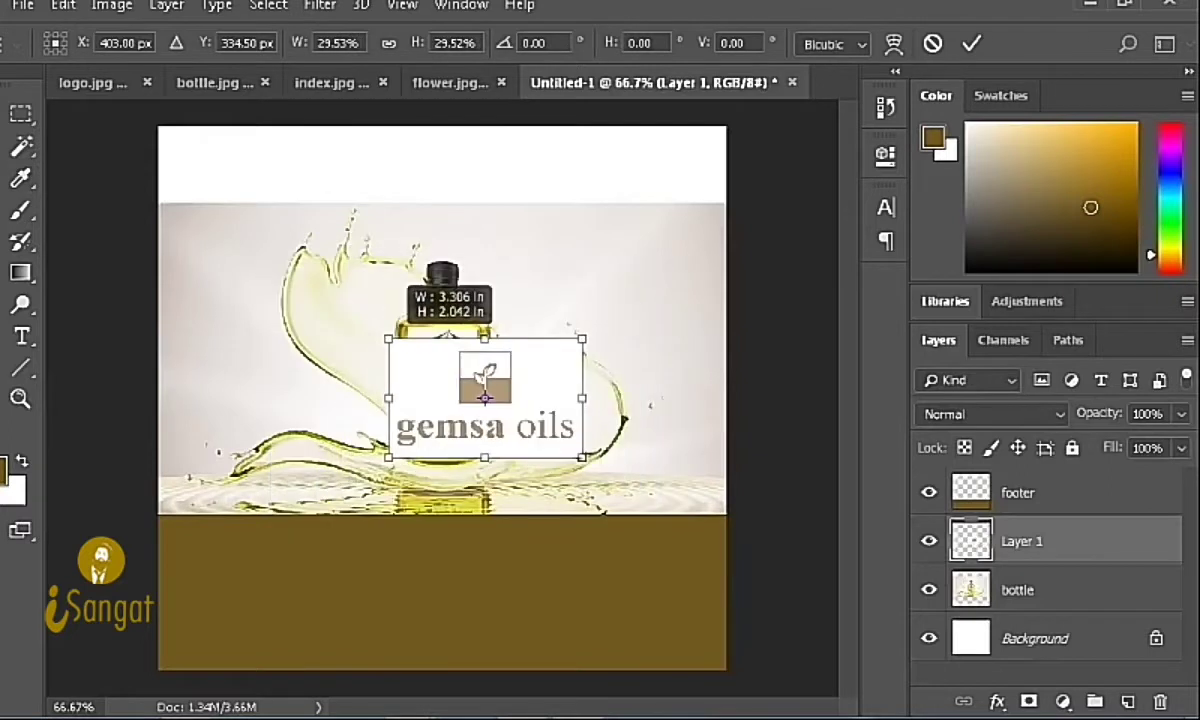
key(Return)
Step: Move the logo to the top right of the page
key(v)
drag(485, 398, 611, 178)
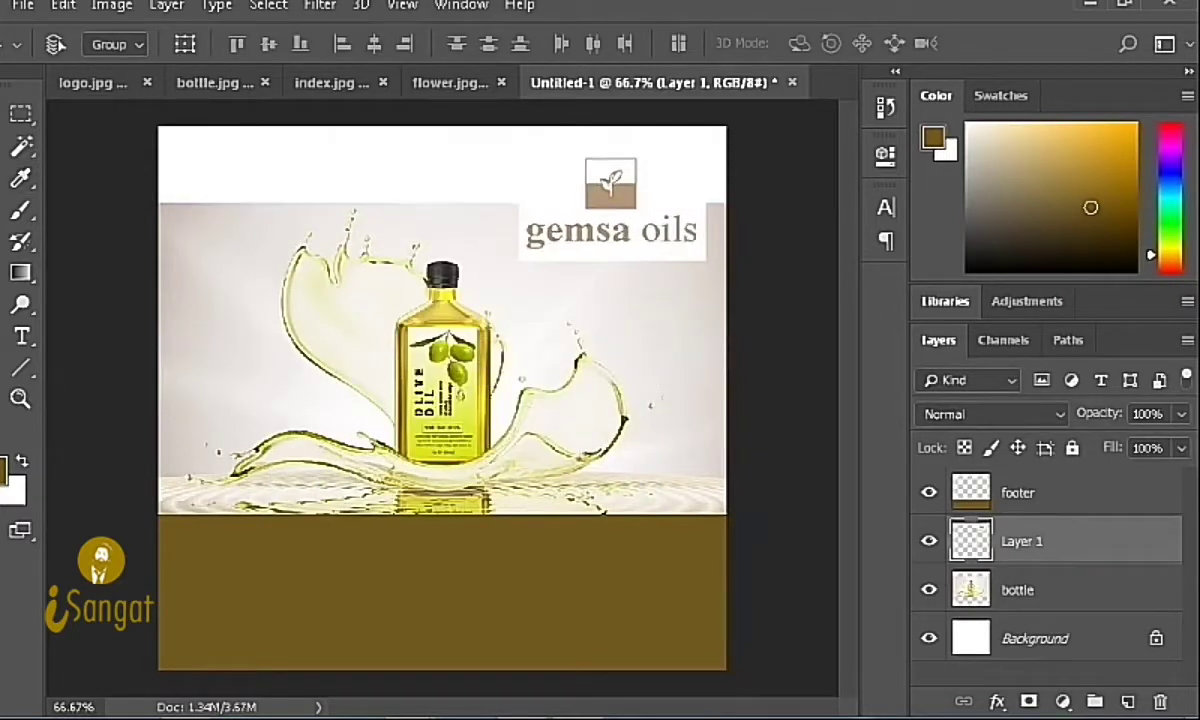
click(1017, 590)
Step: Stretch a strip along the bottle photo's top upward past the canvas top edge
key(m)
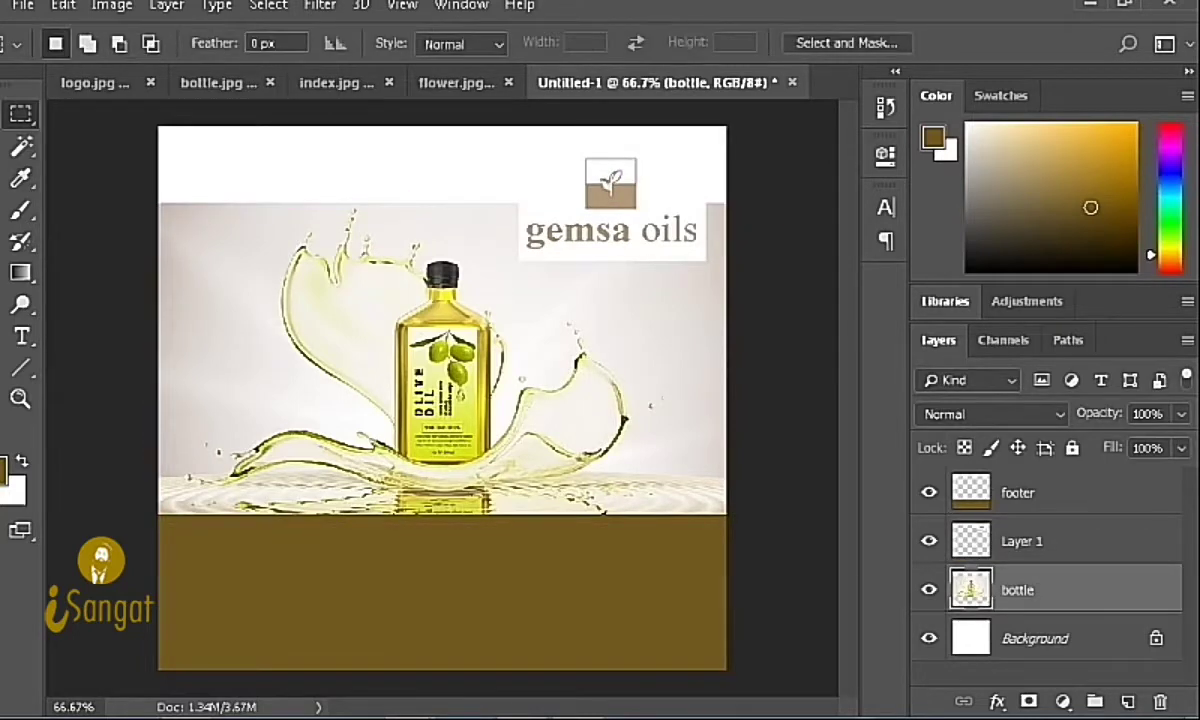
mouse_move(158, 128)
mouse_down()
mouse_move(727, 216)
mouse_move(727, 227)
mouse_up()
key(ctrl+minus)
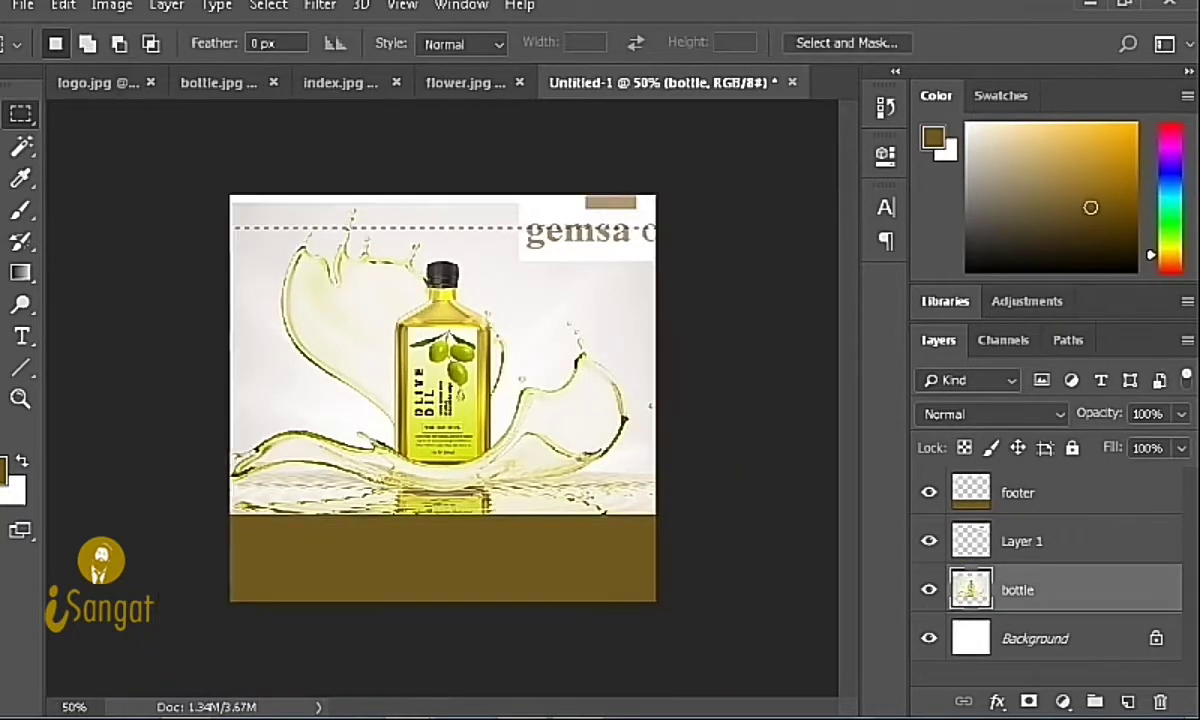
key(ctrl+t)
drag(443, 197, 443, 84)
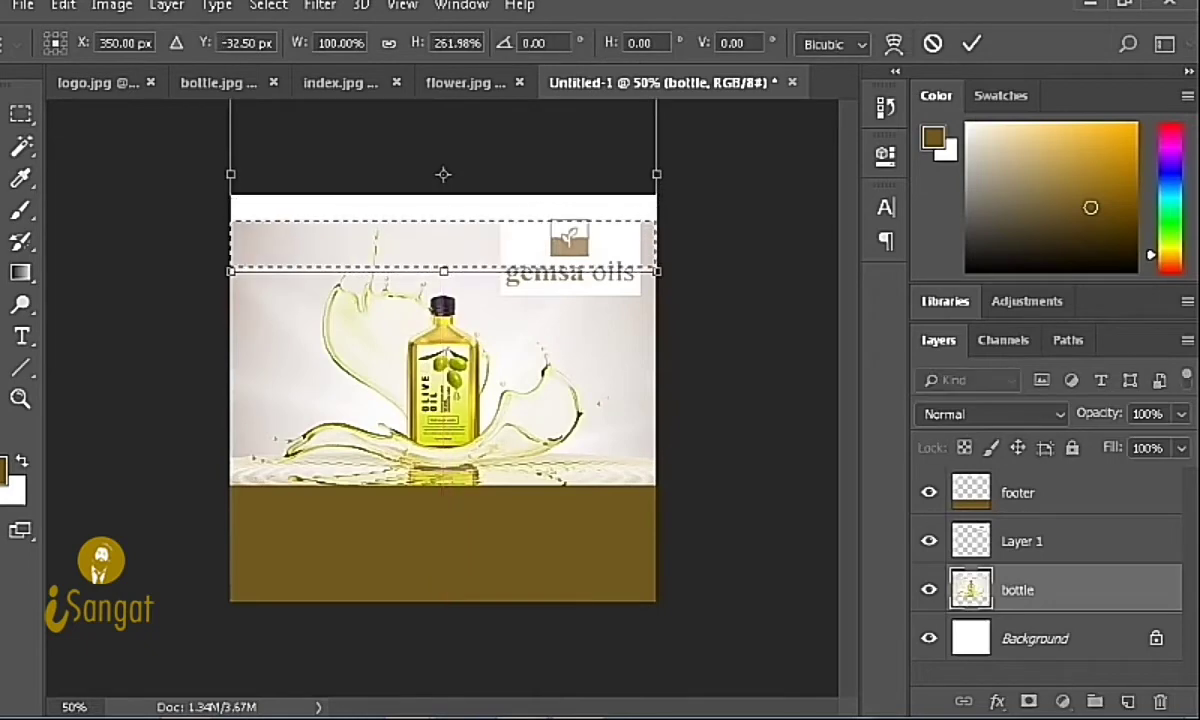
key(ctrl+minus)
drag(443, 185, 443, 112)
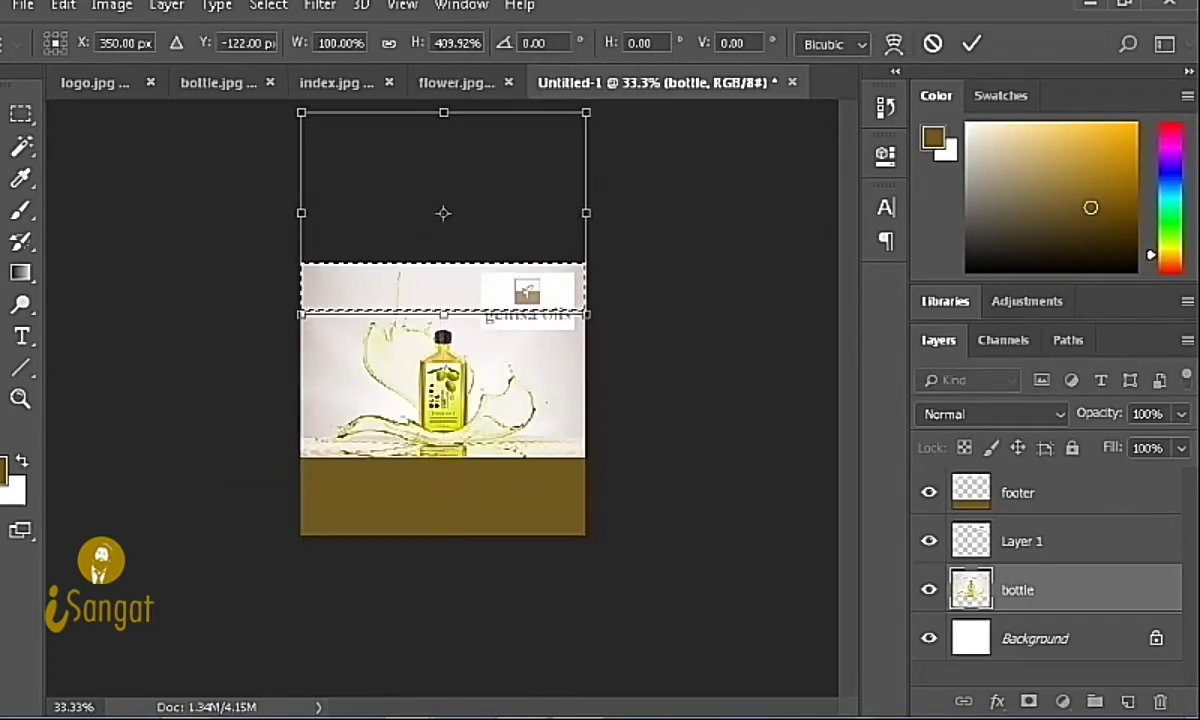
key(Return)
key(ctrl+d)
key(ctrl+plus)
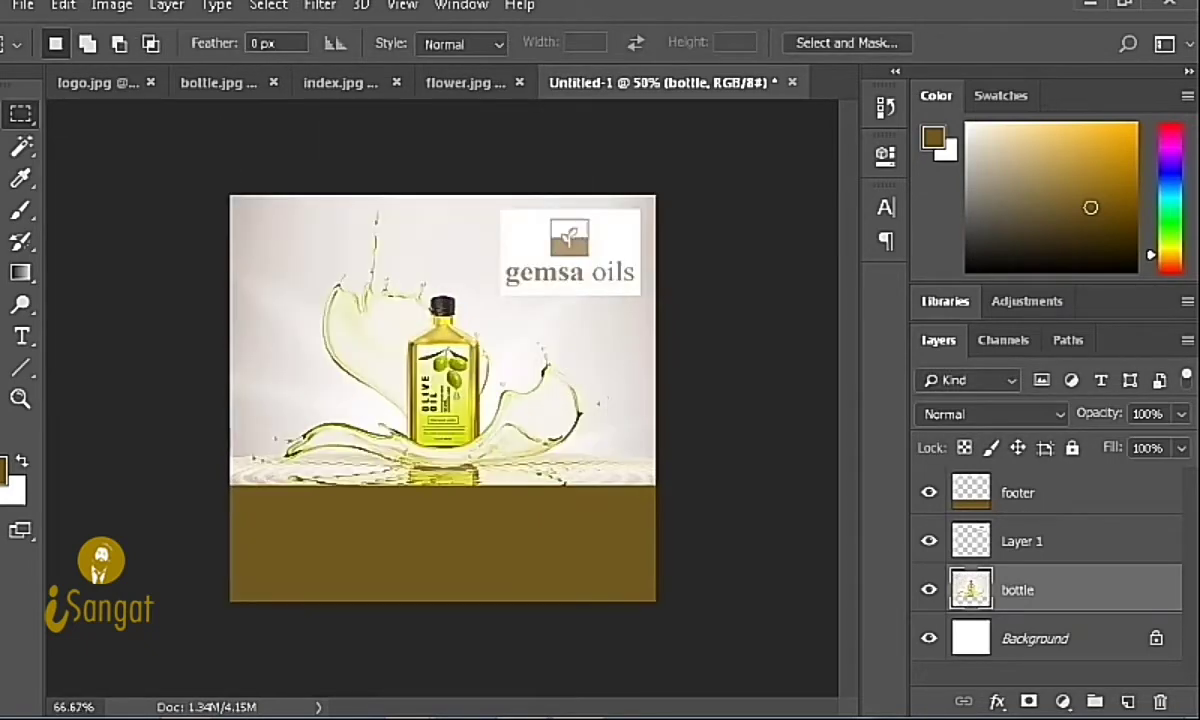
key(ctrl+plus)
Step: Sample a light background colour from the photo for the Brush
key(i)
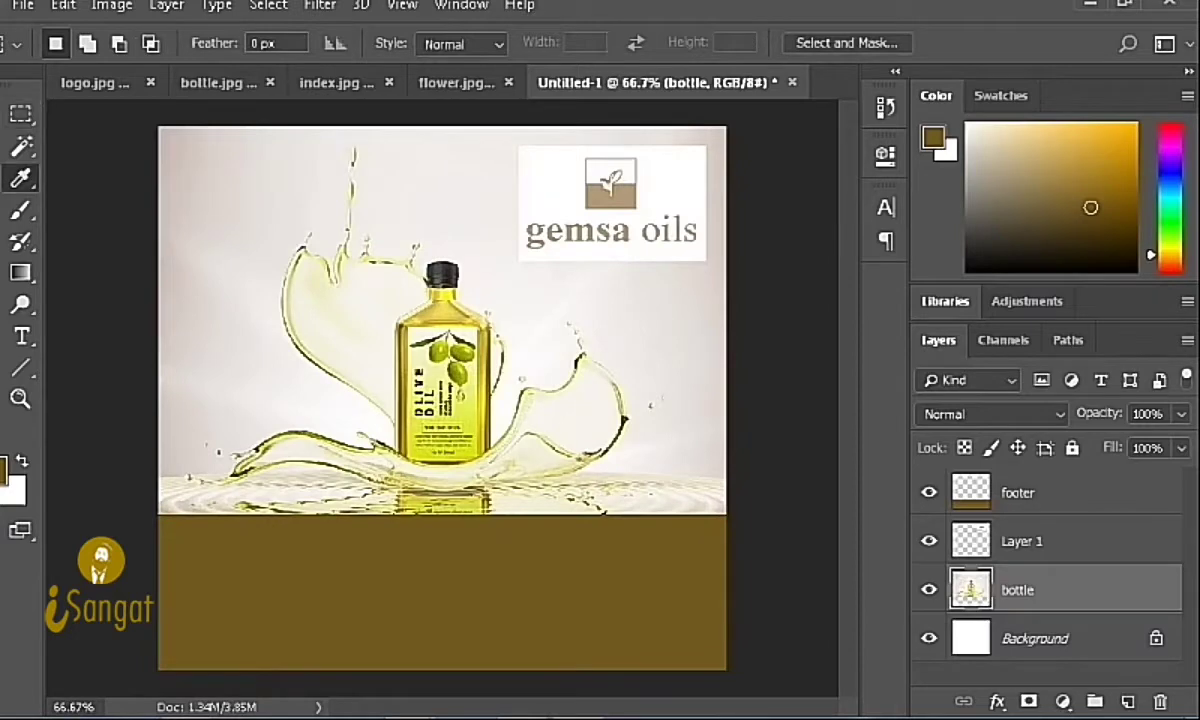
click(331, 165)
key(b)
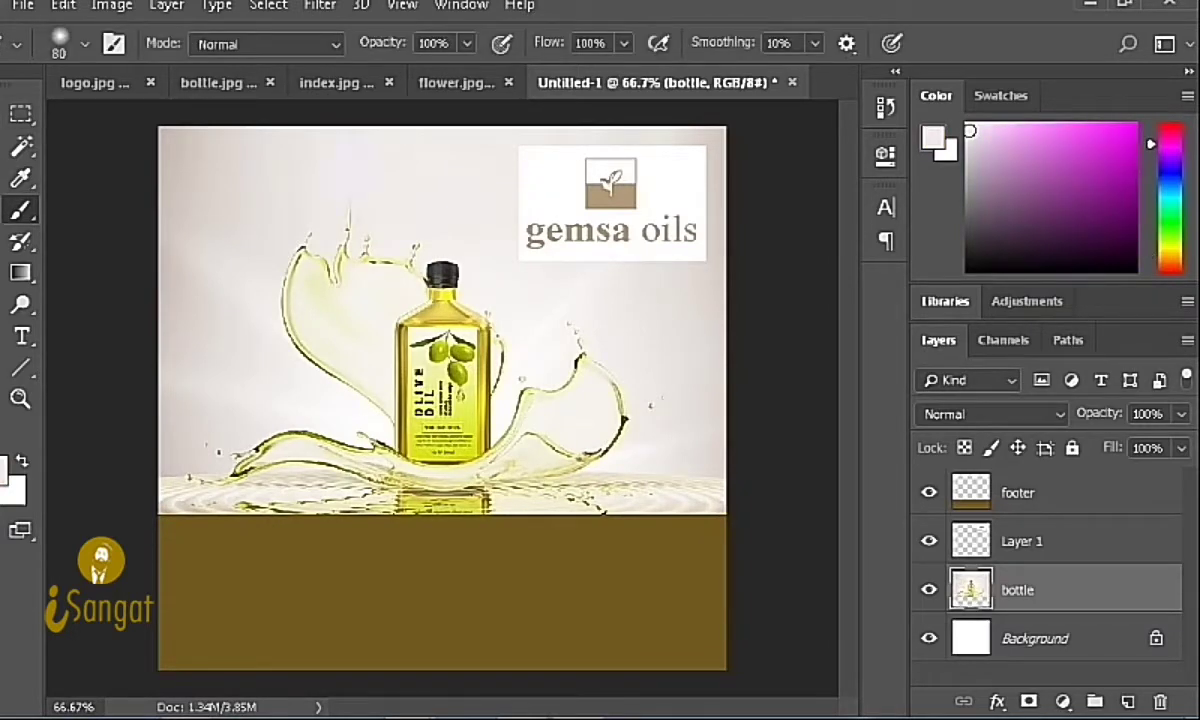
key(ctrl+minus)
key(ctrl+plus)
key(ctrl+minus)
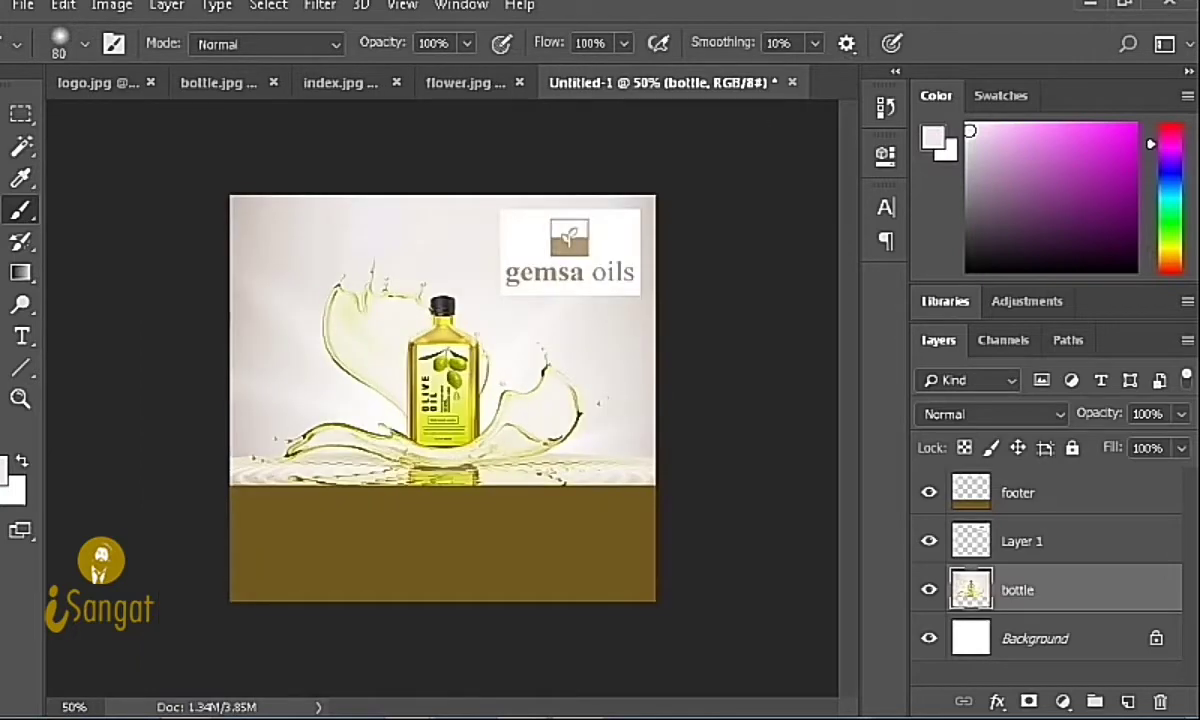
Step: Set the logo layer's blend mode to Linear Burn so its white box disappears
key(v)
key(alt+bracketright)
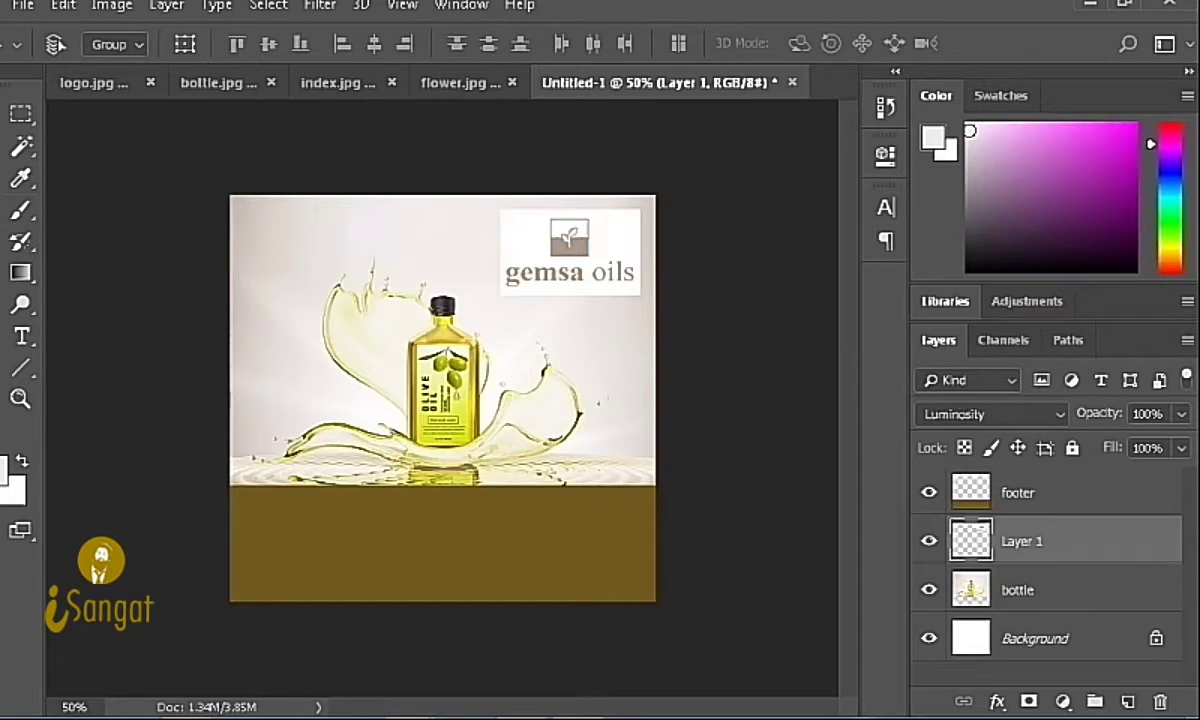
key(shift+plus)
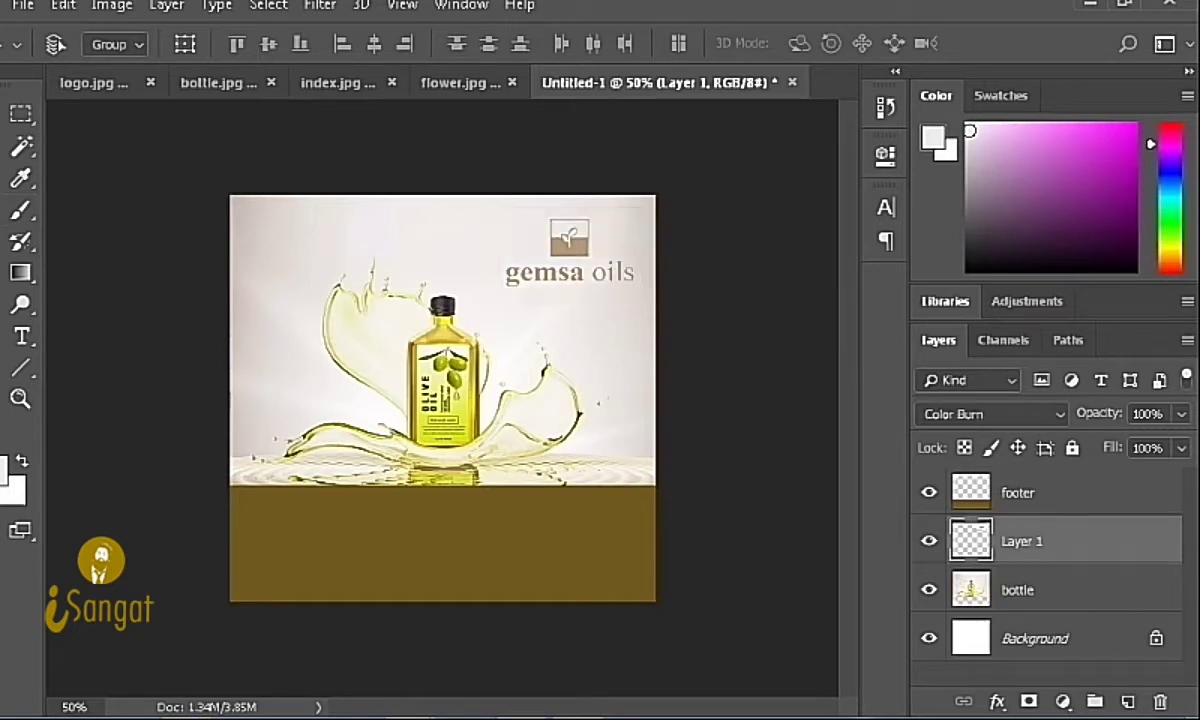
key(shift+minus)
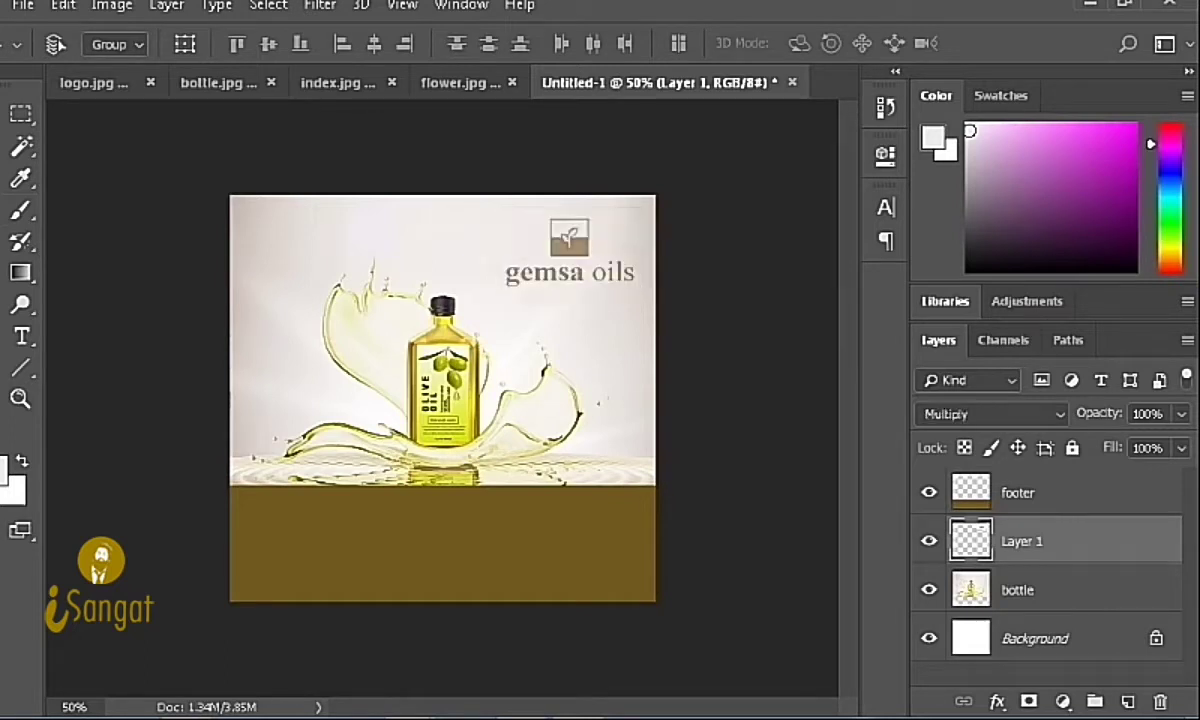
key(ctrl+plus)
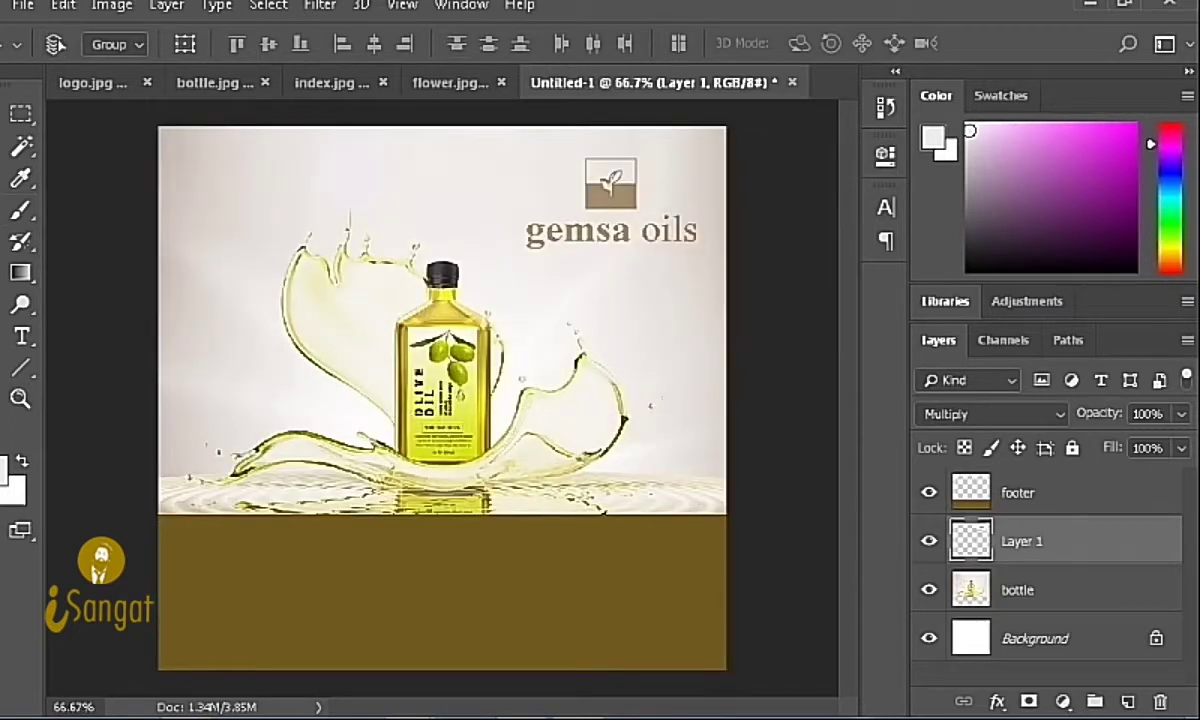
key(shift+Up)
key(shift+Up)
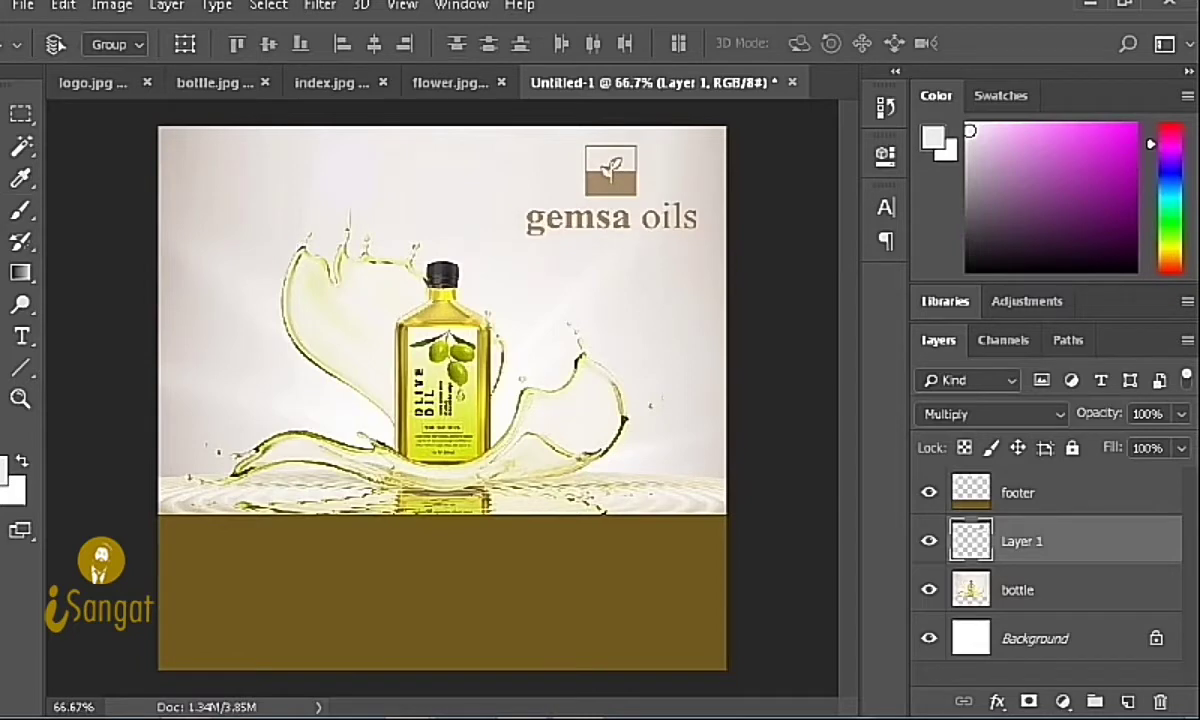
key(shift+plus)
key(shift+plus)
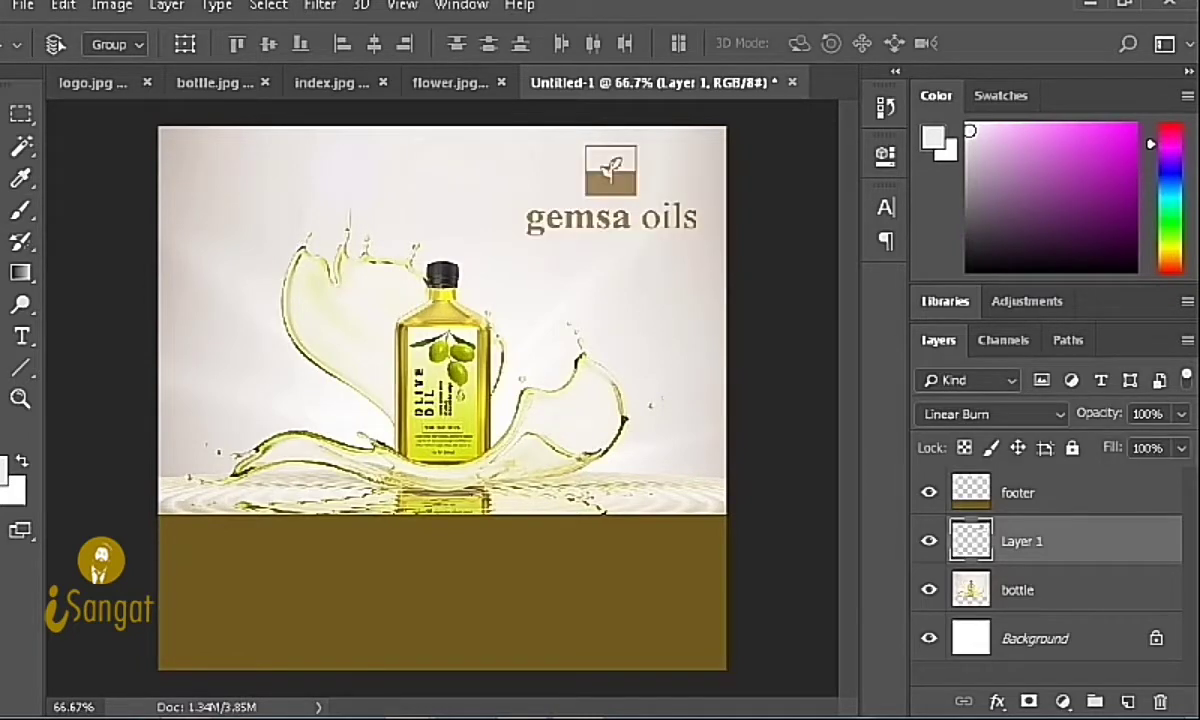
key(ctrl+minus)
Step: Nudge the logo slightly left and down
key(Left)
key(Left)
key(Left)
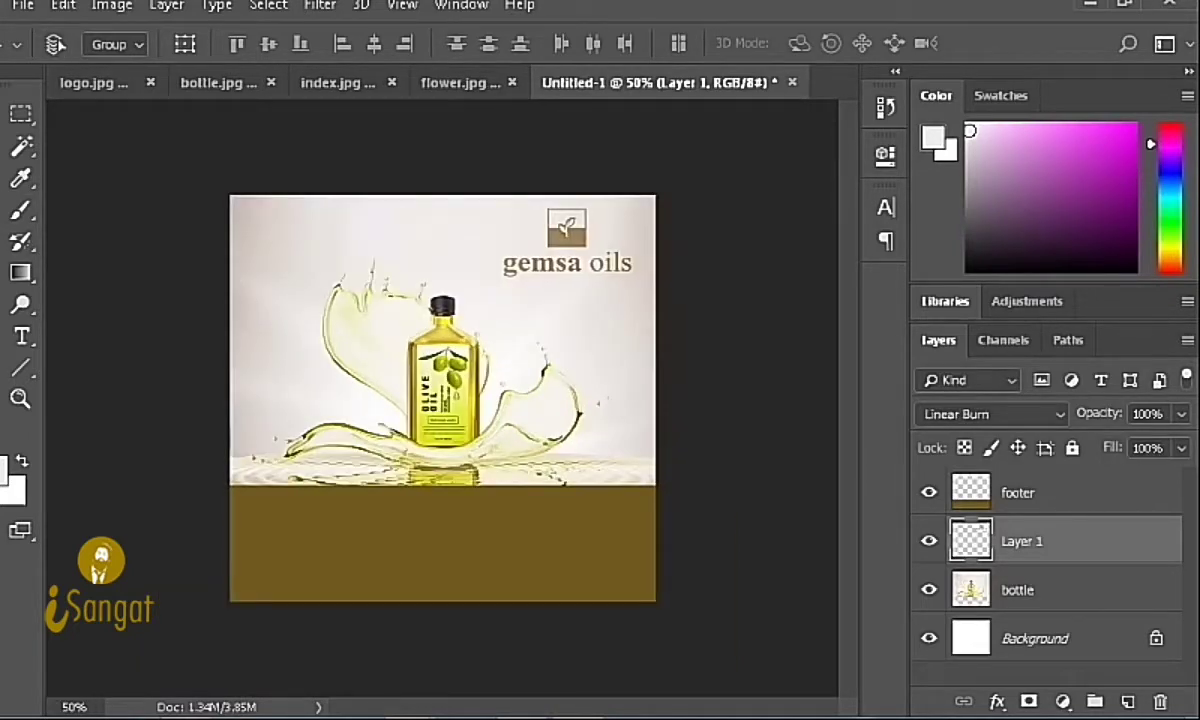
key(Left)
key(Left)
key(Left)
key(Down)
key(Down)
key(Down)
key(Down)
key(Down)
key(Down)
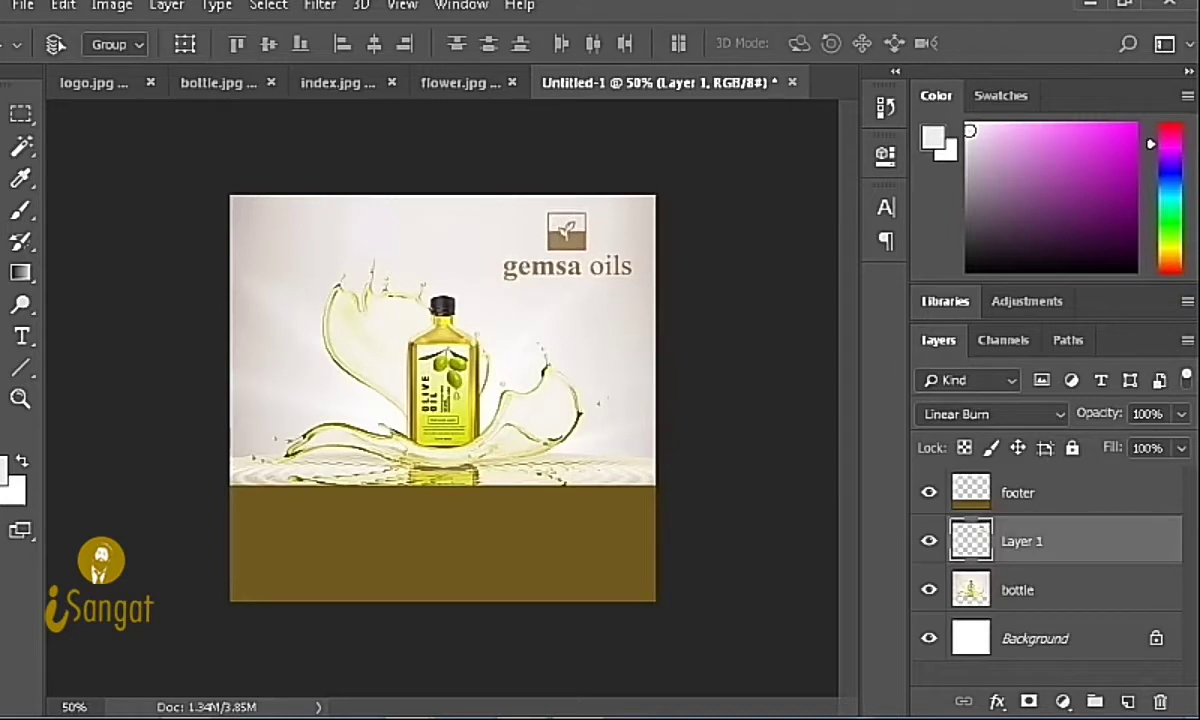
key(Down)
key(Down)
key(Down)
key(Down)
key(Down)
key(Down)
key(Left)
key(Left)
key(Left)
key(Down)
key(Down)
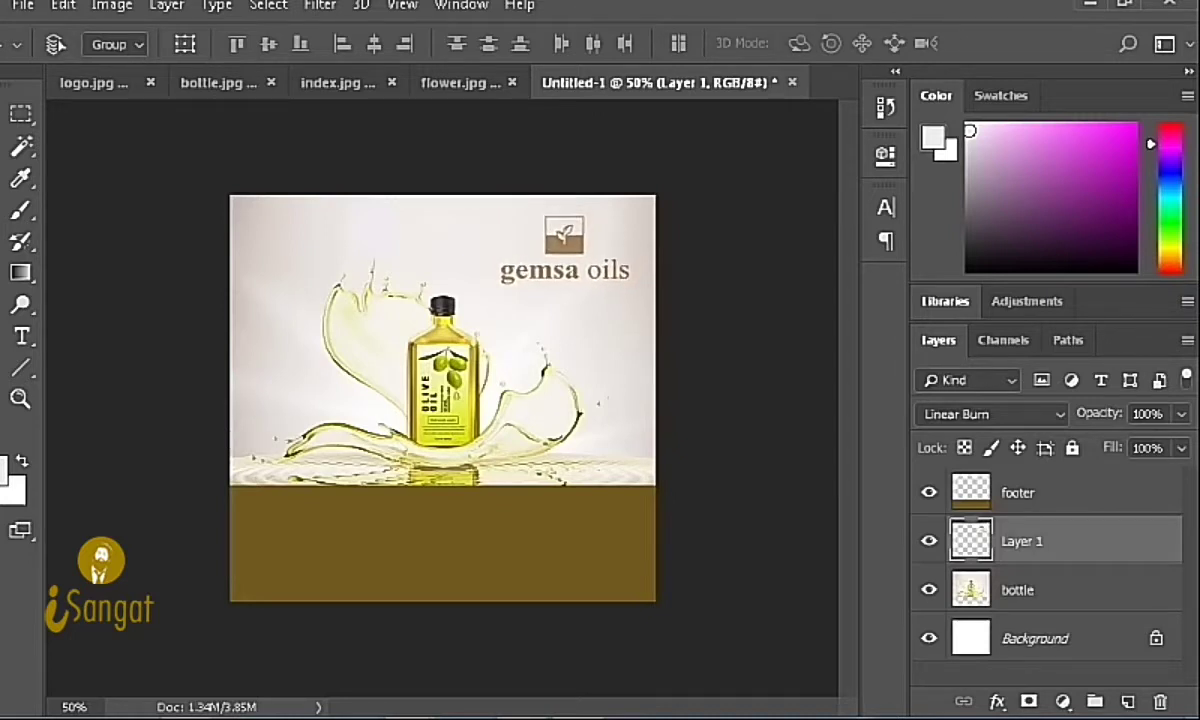
Step: Add OUR MISSION text above the footer layer and enlarge it to heading size
key(t)
click(383, 536)
text(OUR MISSION)
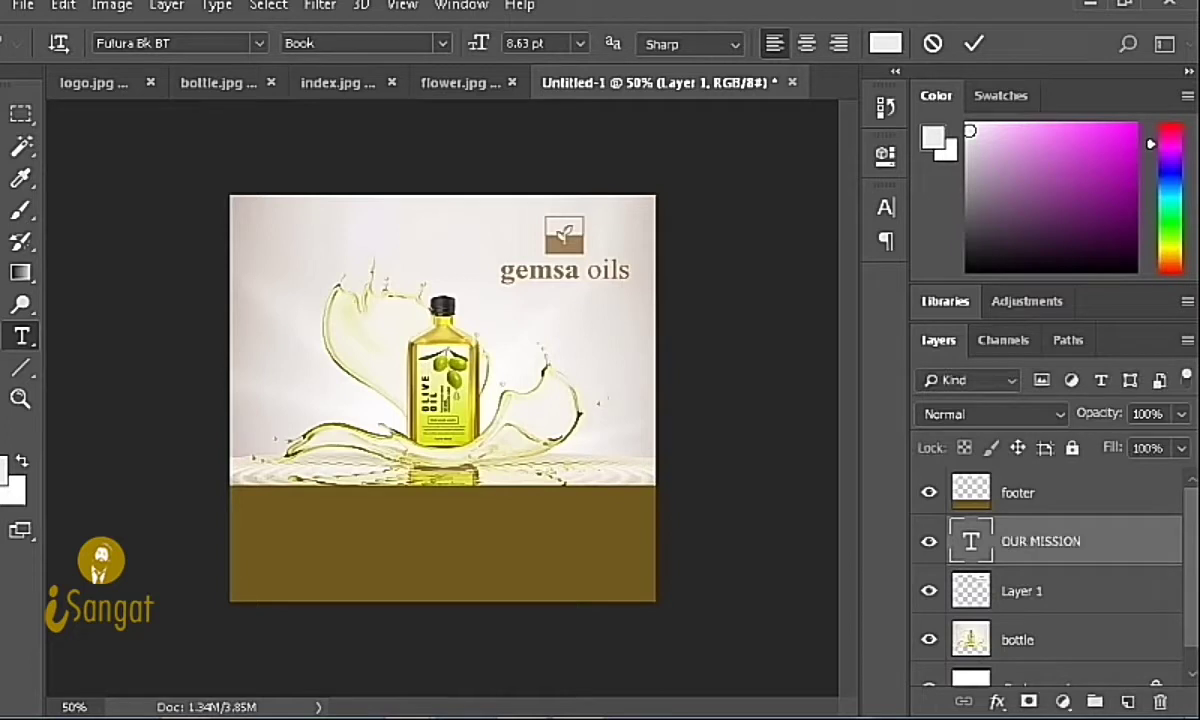
key(ctrl+Return)
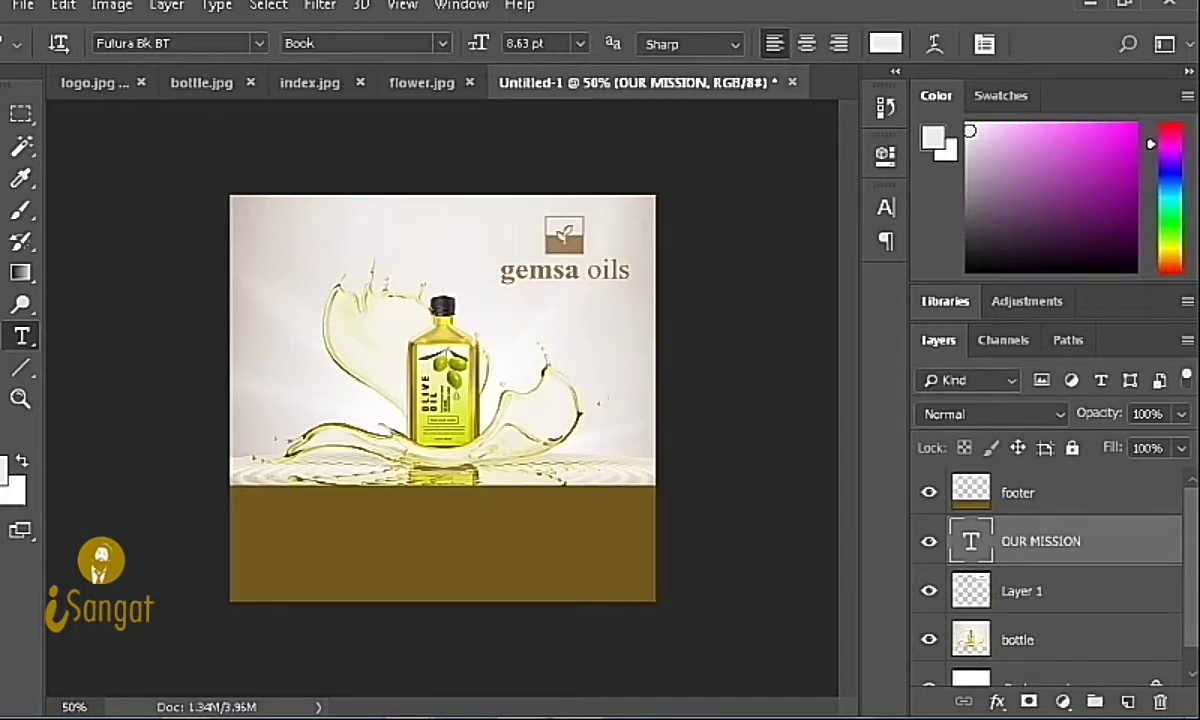
key(ctrl+bracketright)
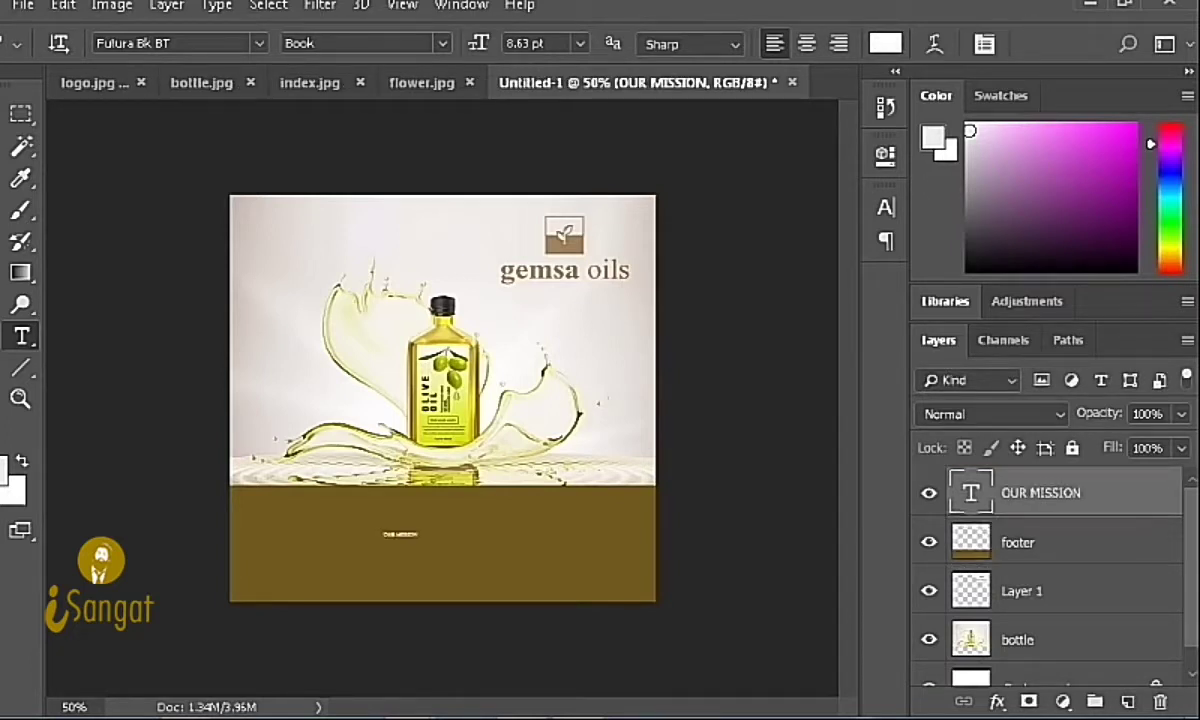
key(ctrl+t)
mouse_move(428, 540)
mouse_down()
mouse_move(480, 548)
mouse_move(488, 534)
mouse_move(472, 494)
mouse_up()
key(Return)
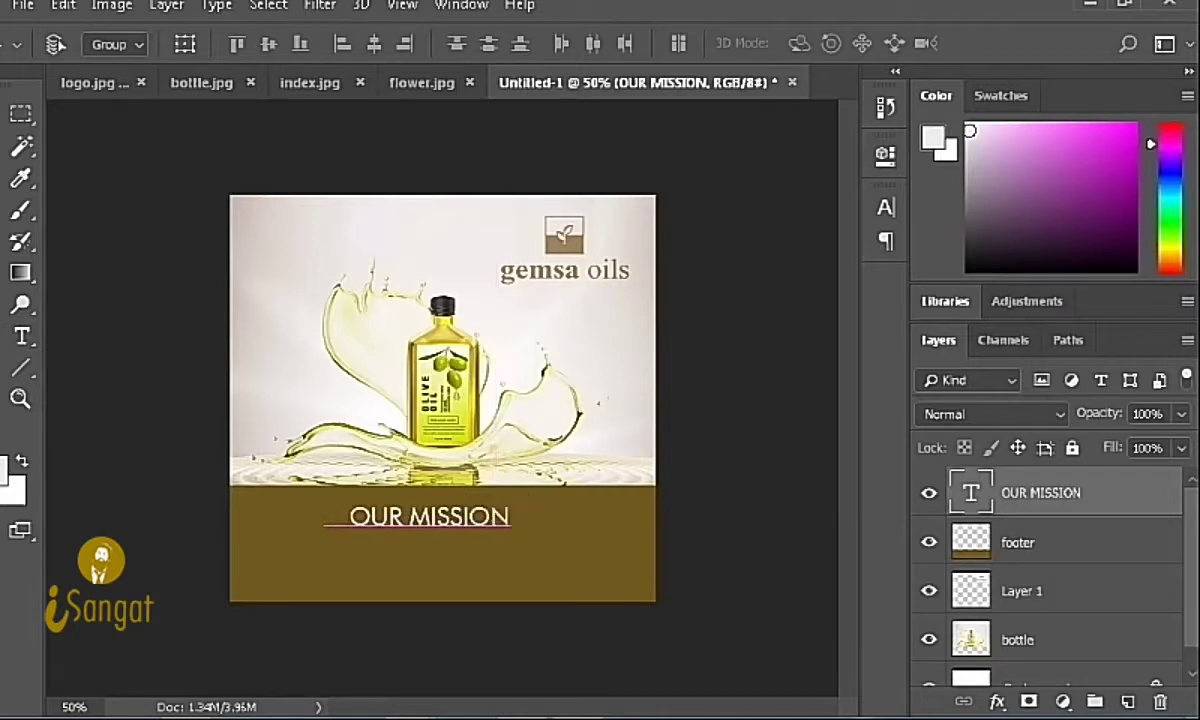
Step: Set the OUR MISSION heading font to Times New Roman
key(t)
click(352, 520)
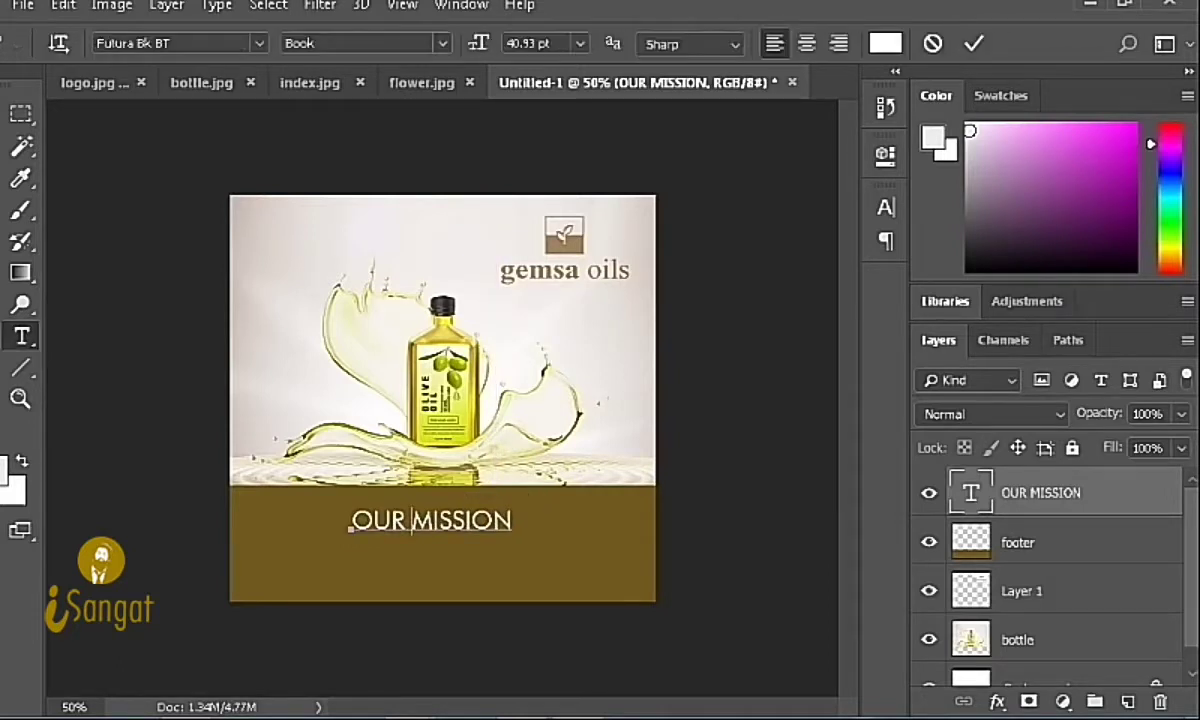
key(ctrl+a)
key(ctrl+t)
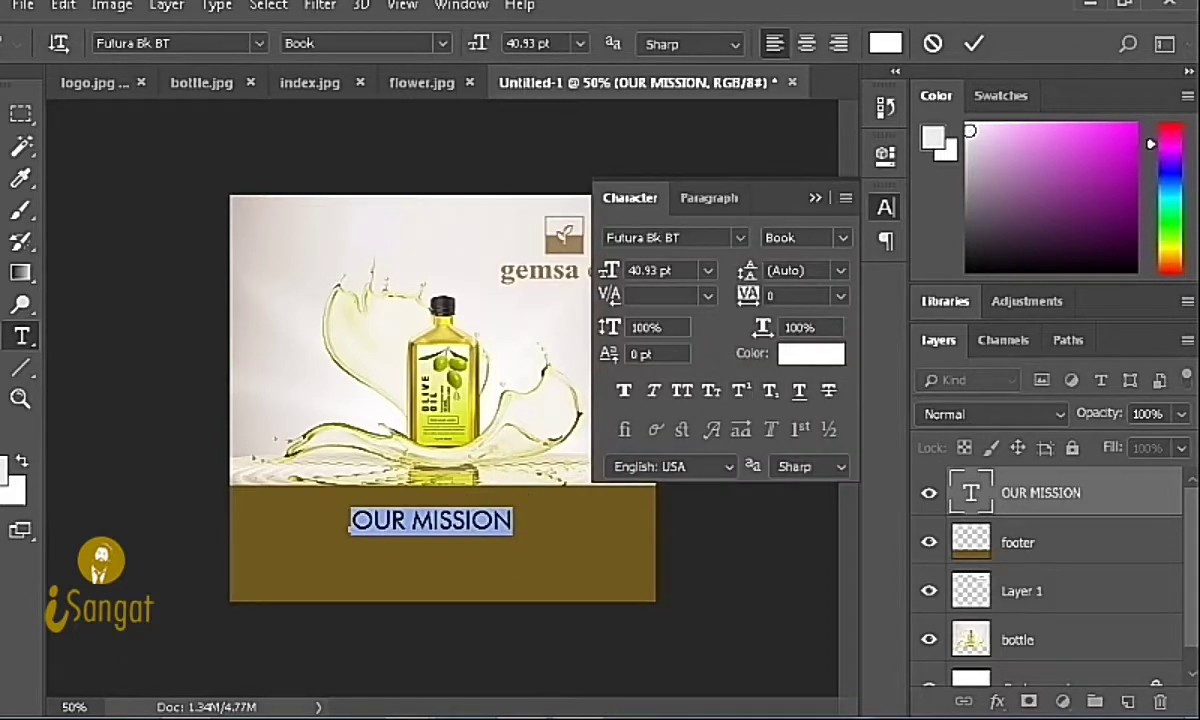
click(670, 237)
text(تیمعس)
key(ctrl+a)
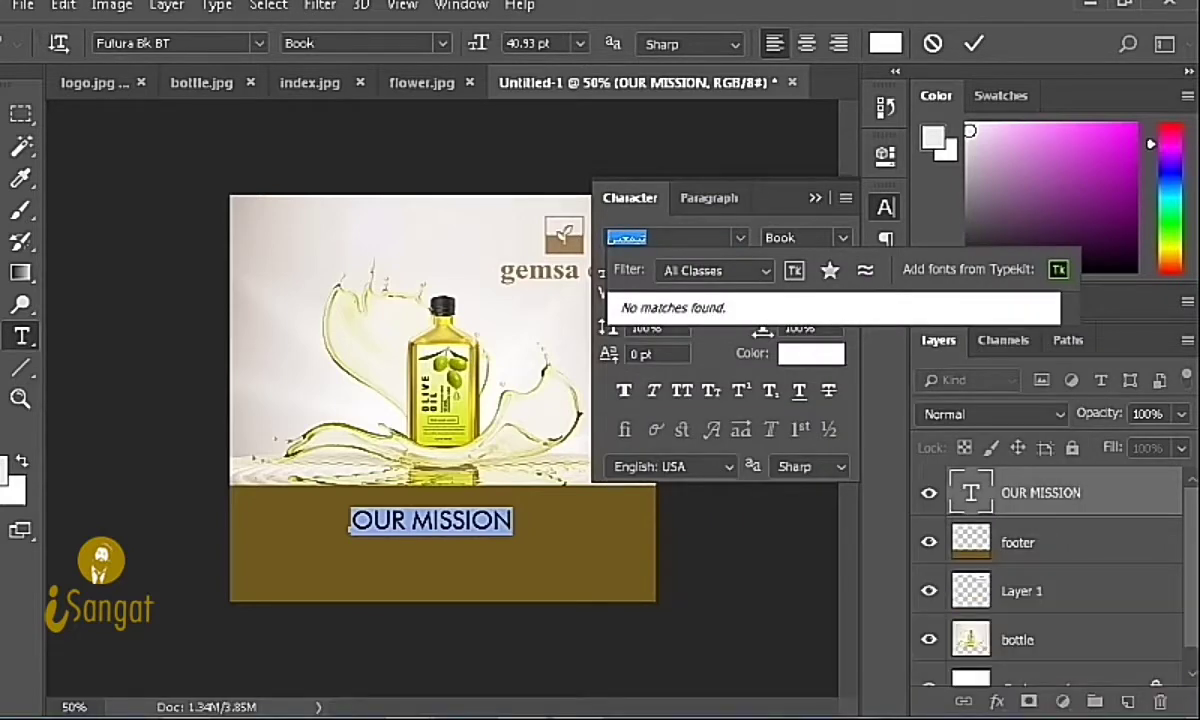
text(TIM)
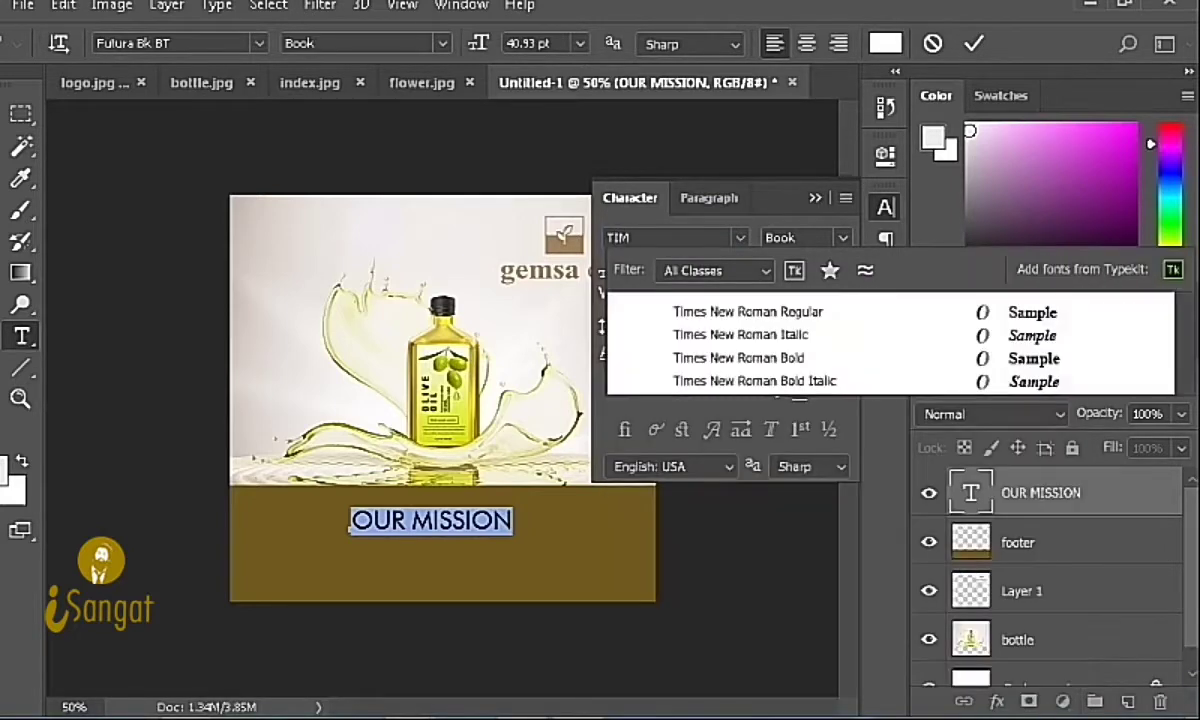
key(Return)
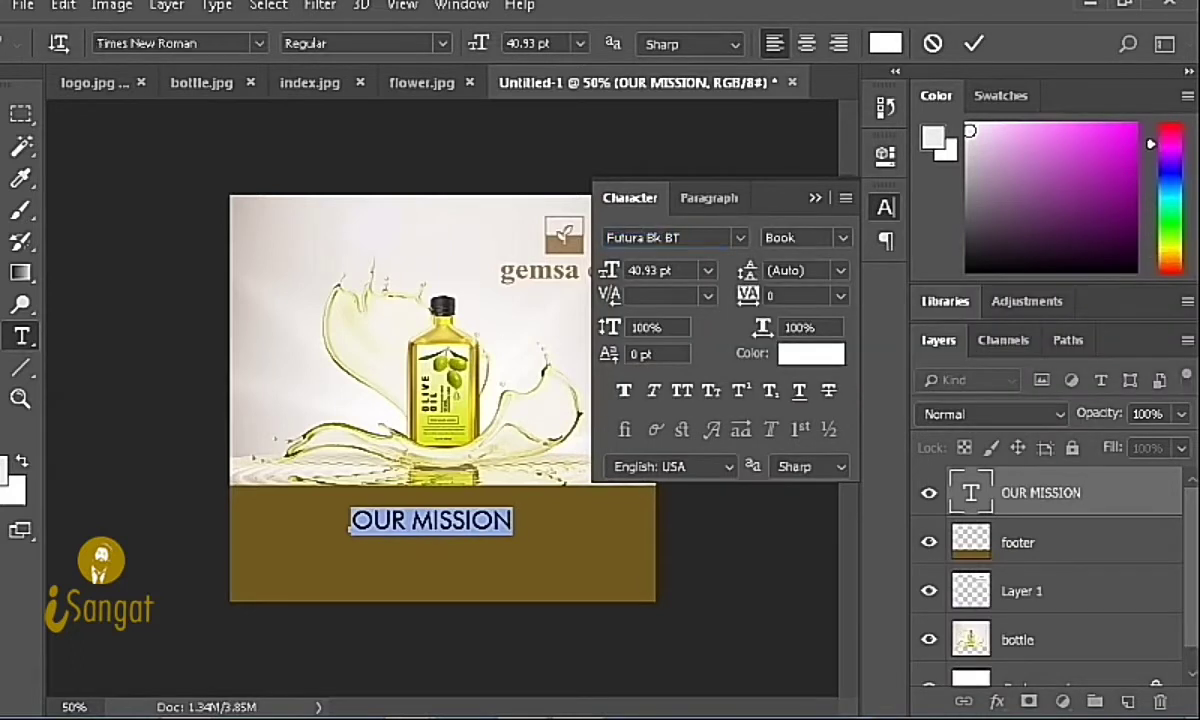
click(885, 207)
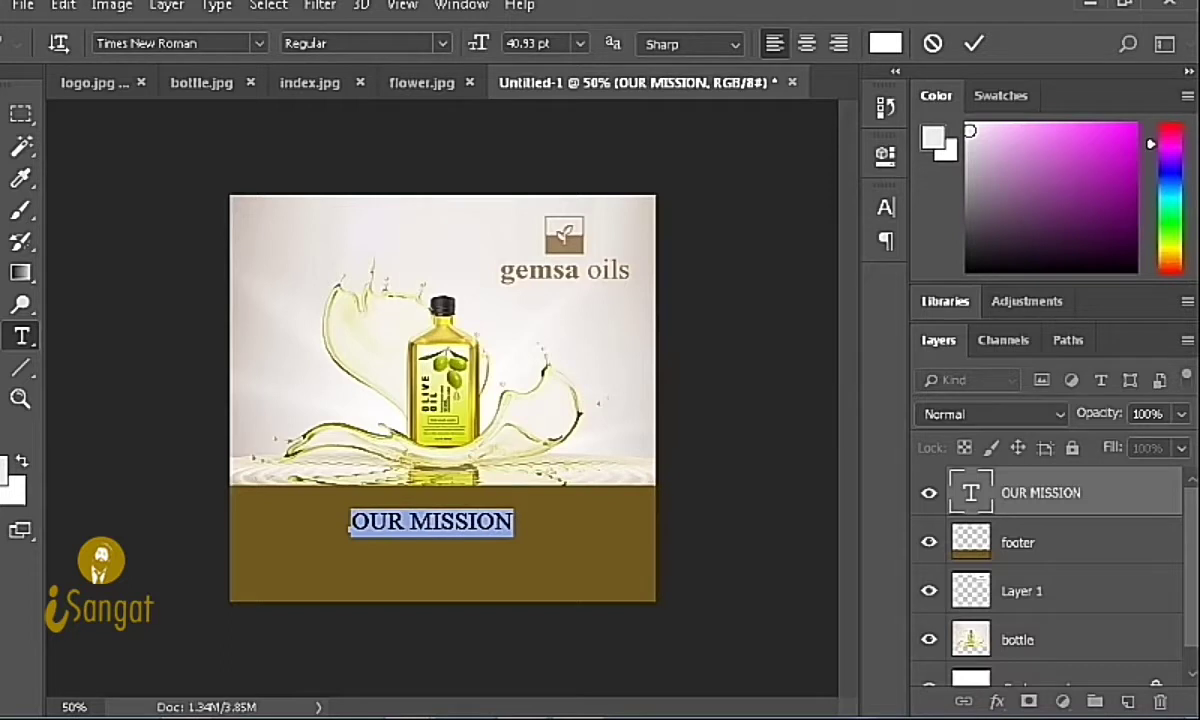
Step: Enlarge the heading slightly about its centre
click(350, 521)
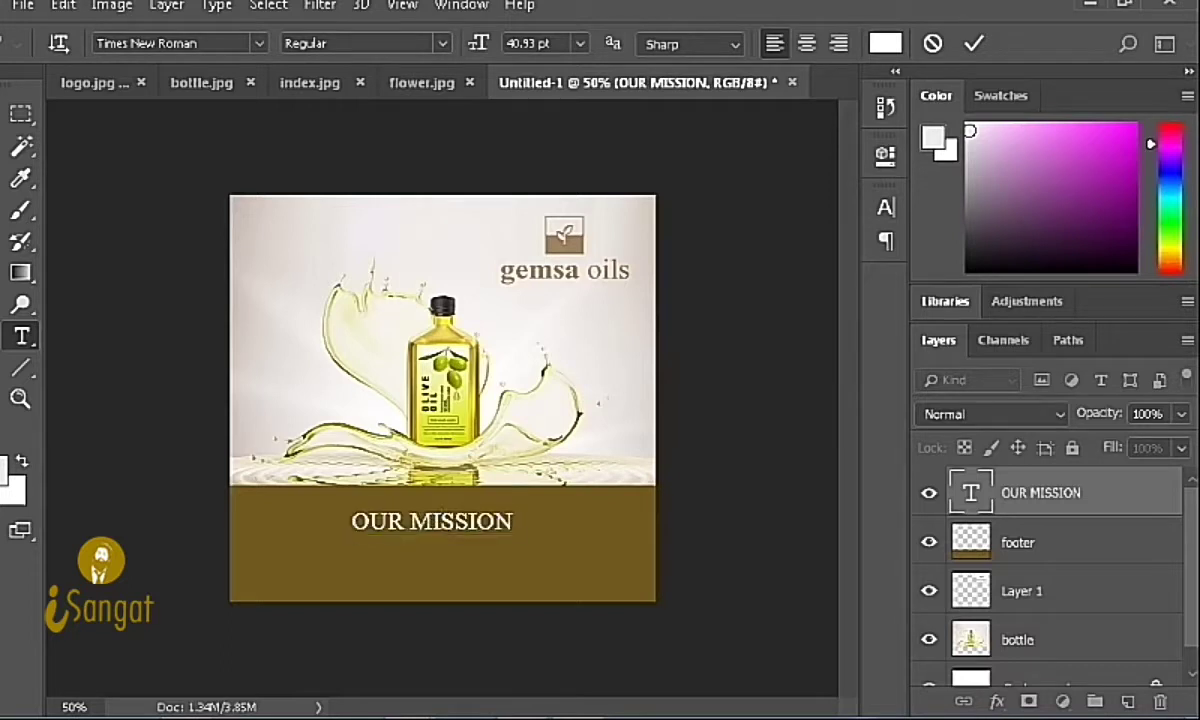
key(ctrl+t)
drag(513, 507, 525, 503)
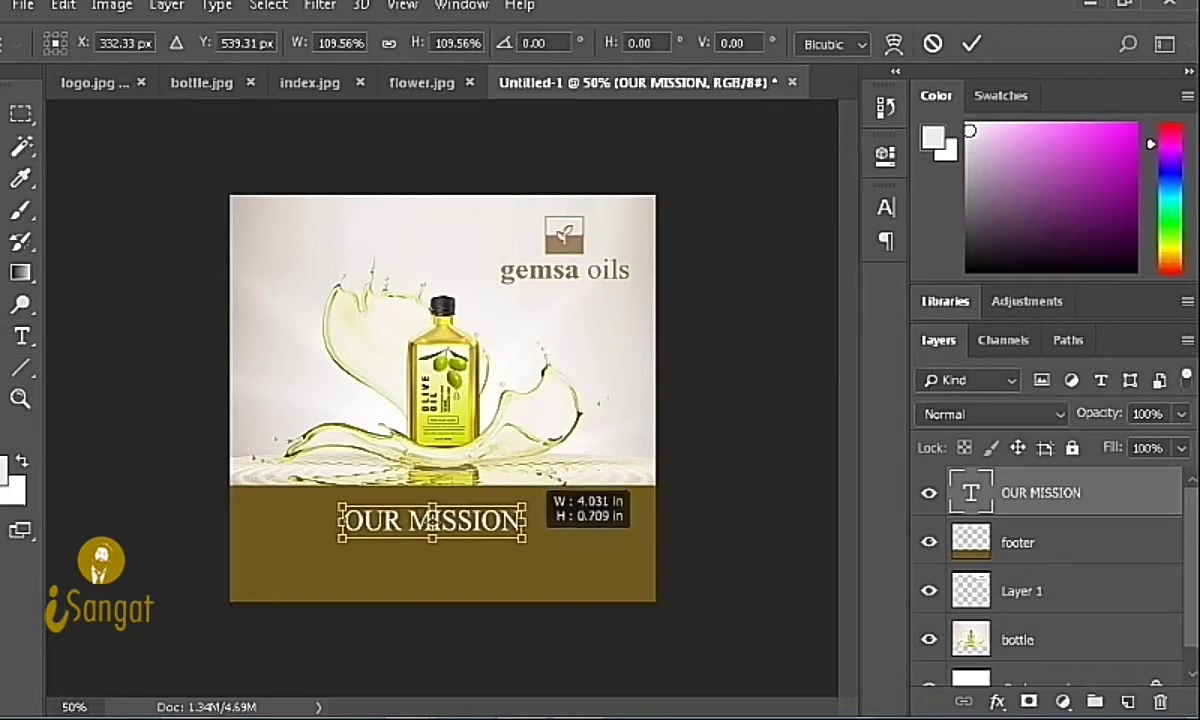
key(Return)
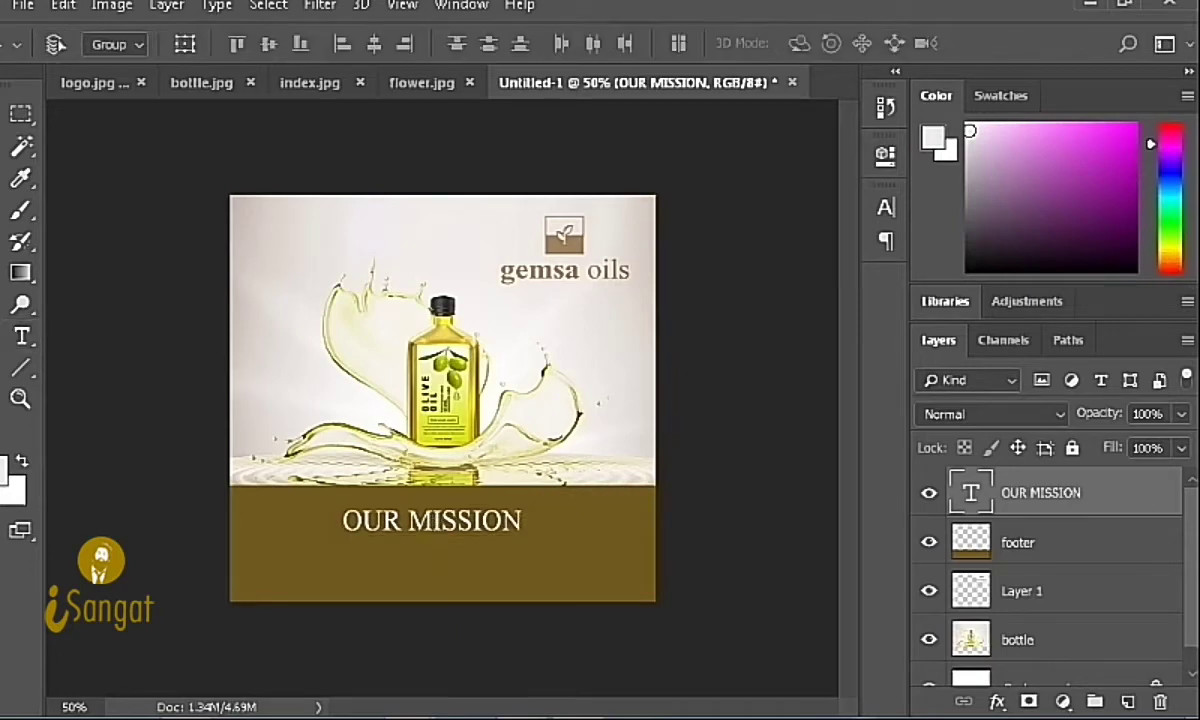
Step: Give the heading tracking 50 and a 50 pt size
click(407, 522)
key(ctrl+a)
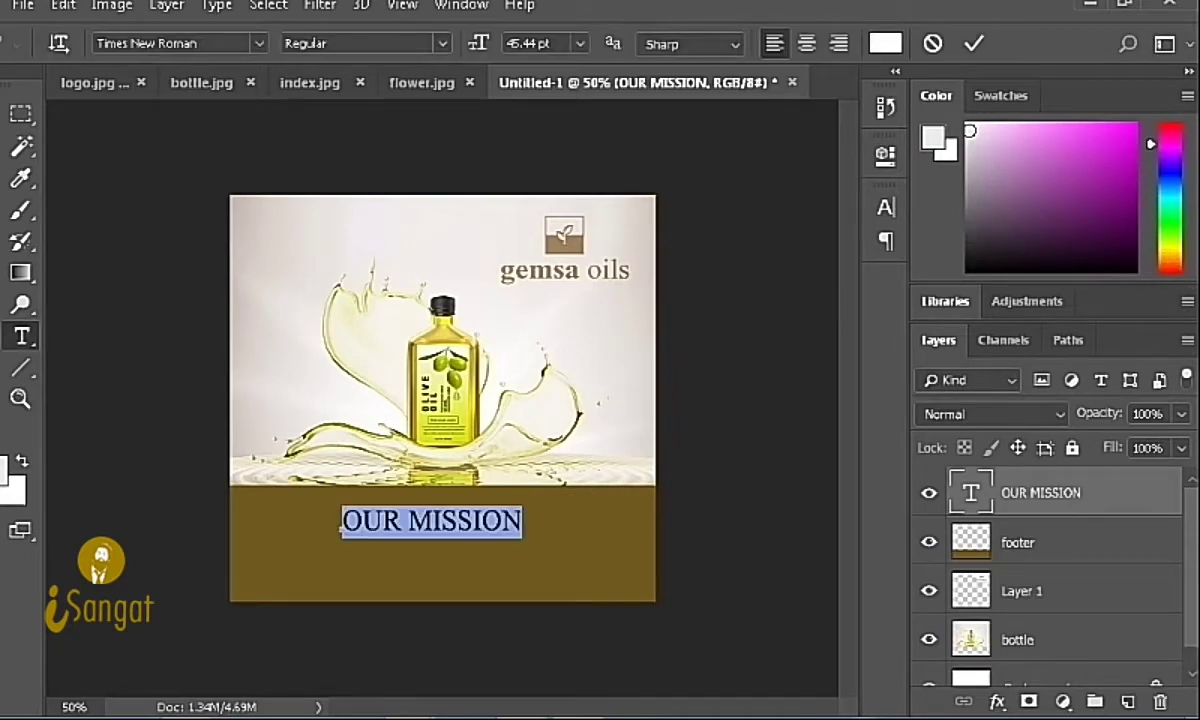
click(885, 207)
click(841, 296)
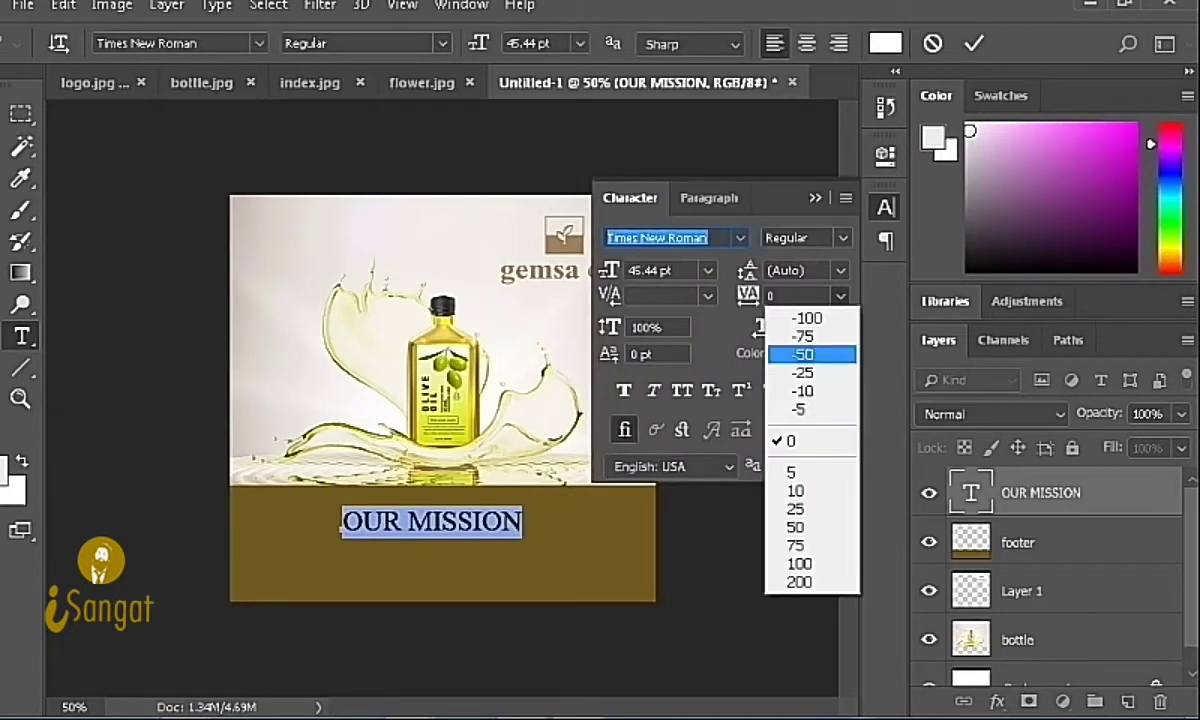
click(790, 460)
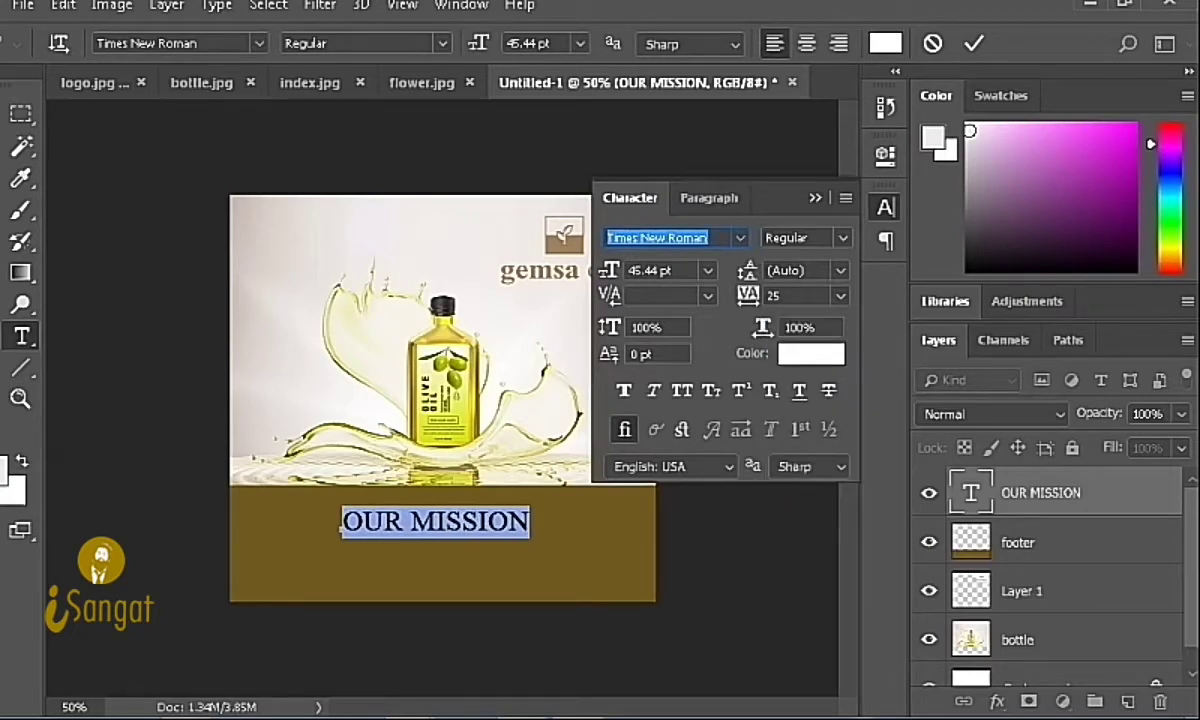
click(841, 296)
click(855, 530)
key(Tab)
text(50)
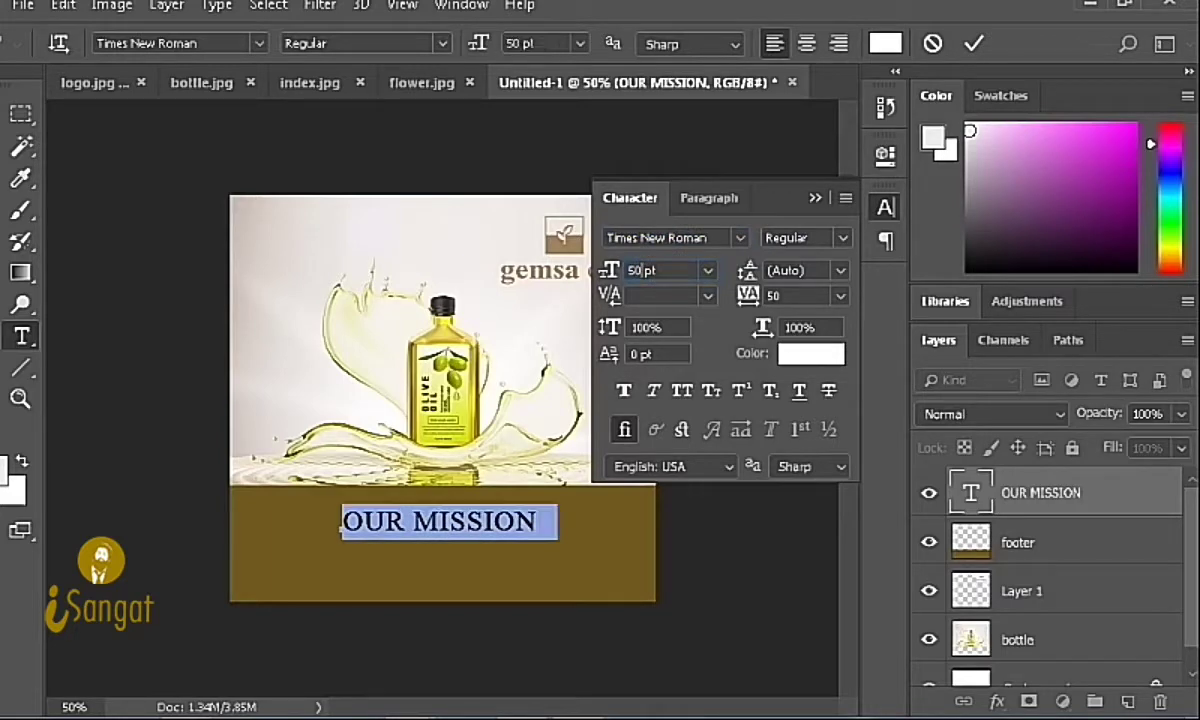
key(Return)
key(ctrl+Return)
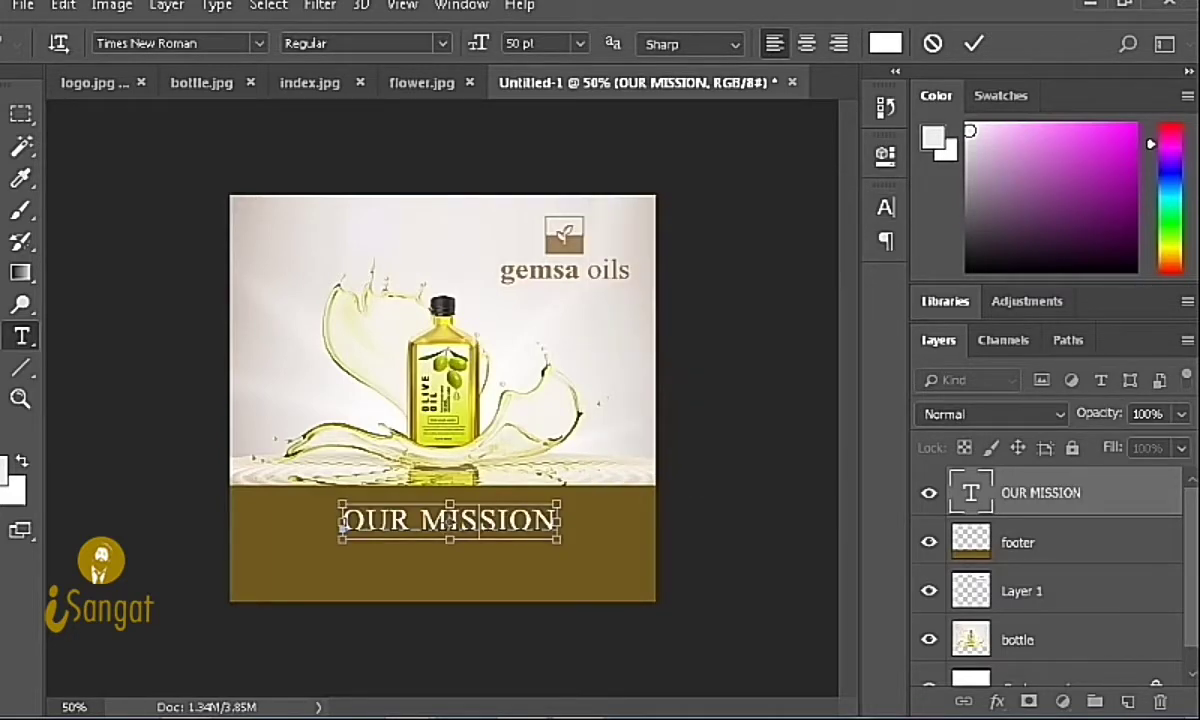
Step: Duplicate the heading and retype the copy as 'SINCE: 1993'
key(v)
drag(448, 520, 440, 545)
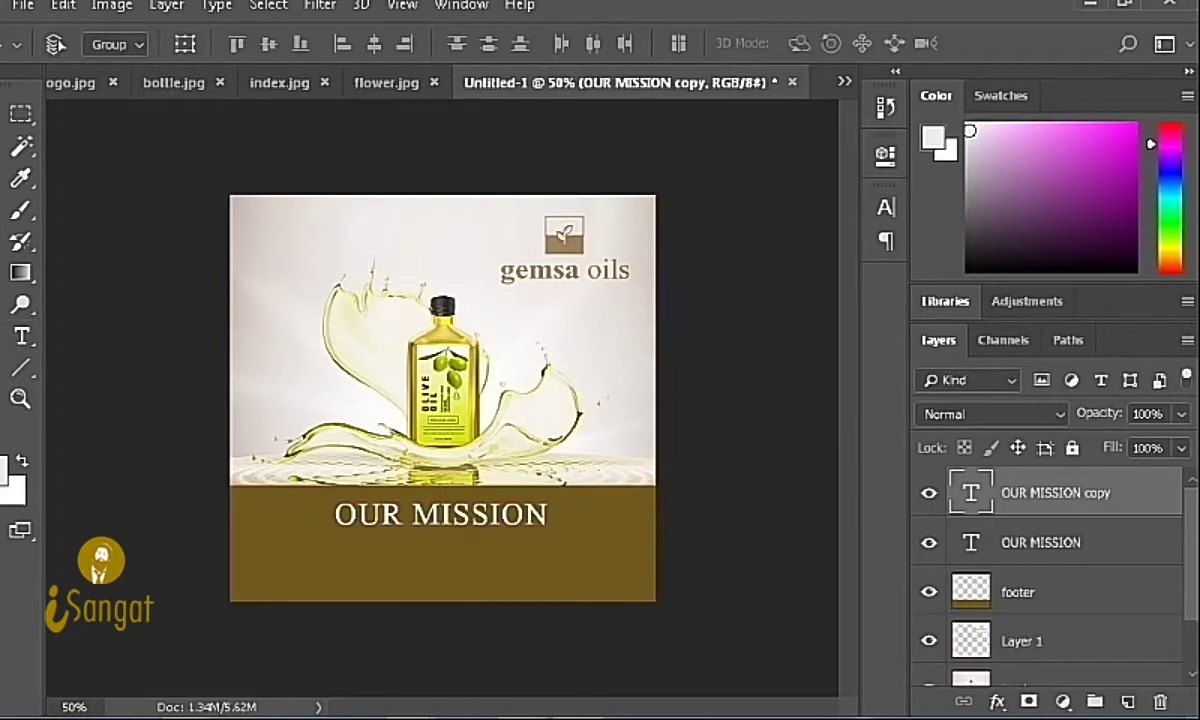
key(t)
click(336, 546)
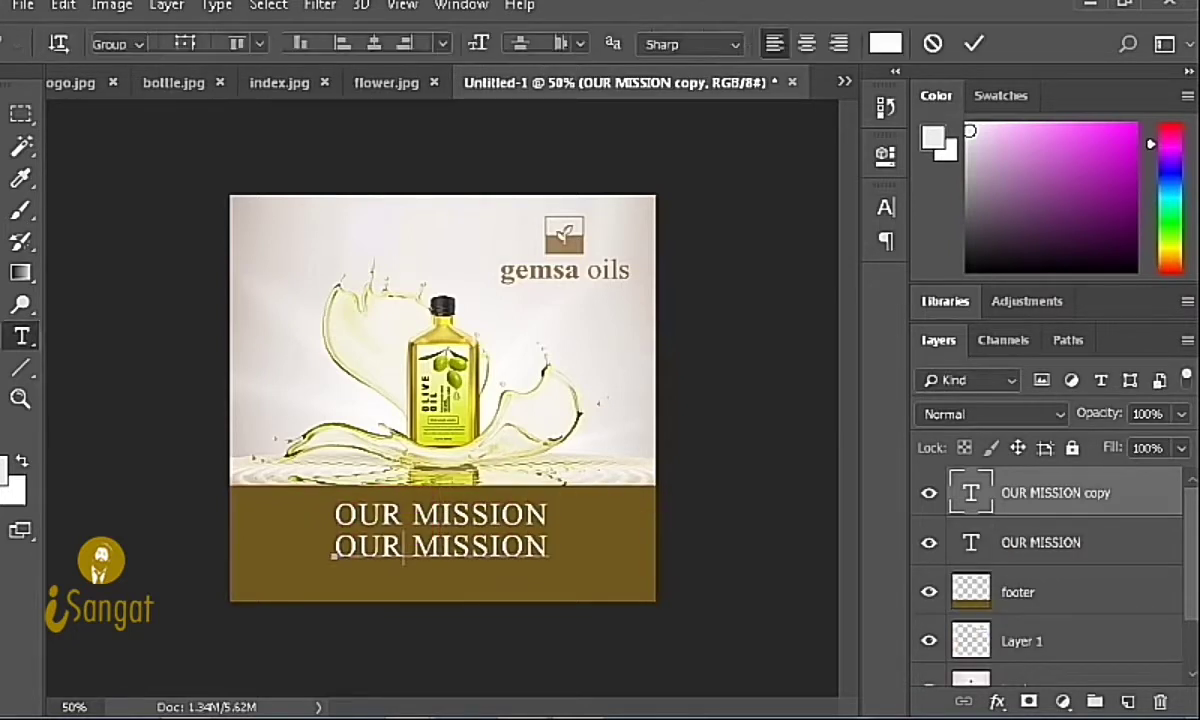
key(ctrl+a)
drag(332, 553, 371, 593)
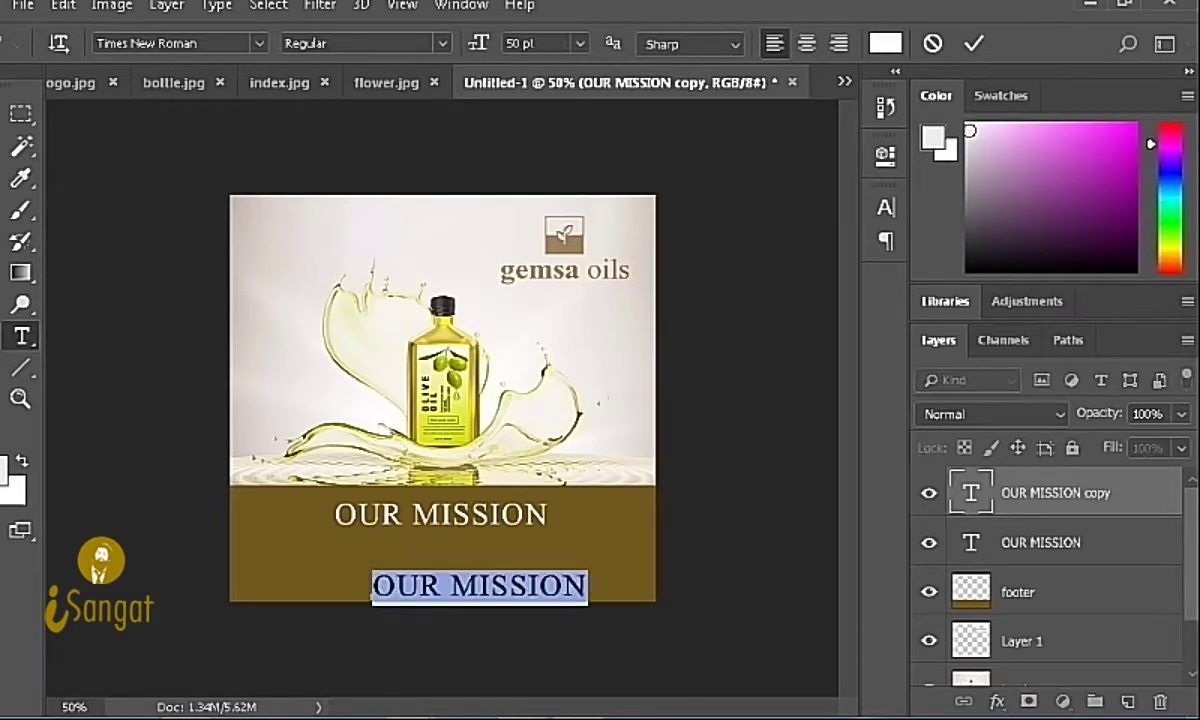
text(sIN)
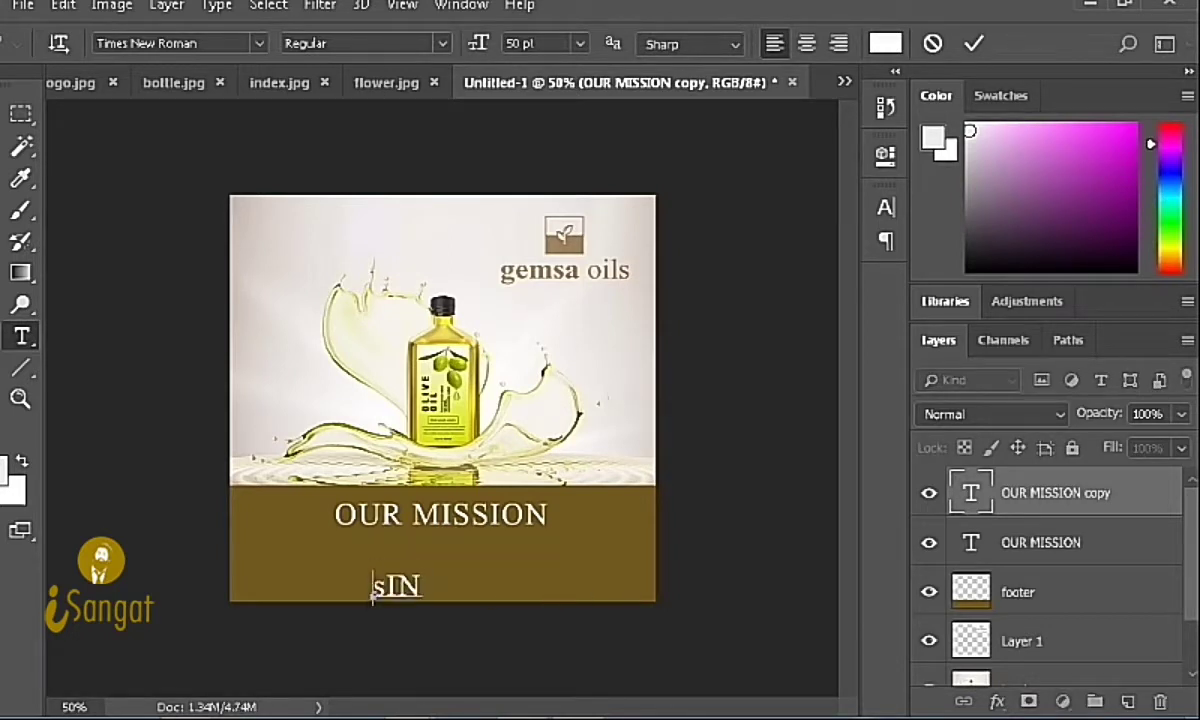
key(ctrl+a)
text(SINCE)
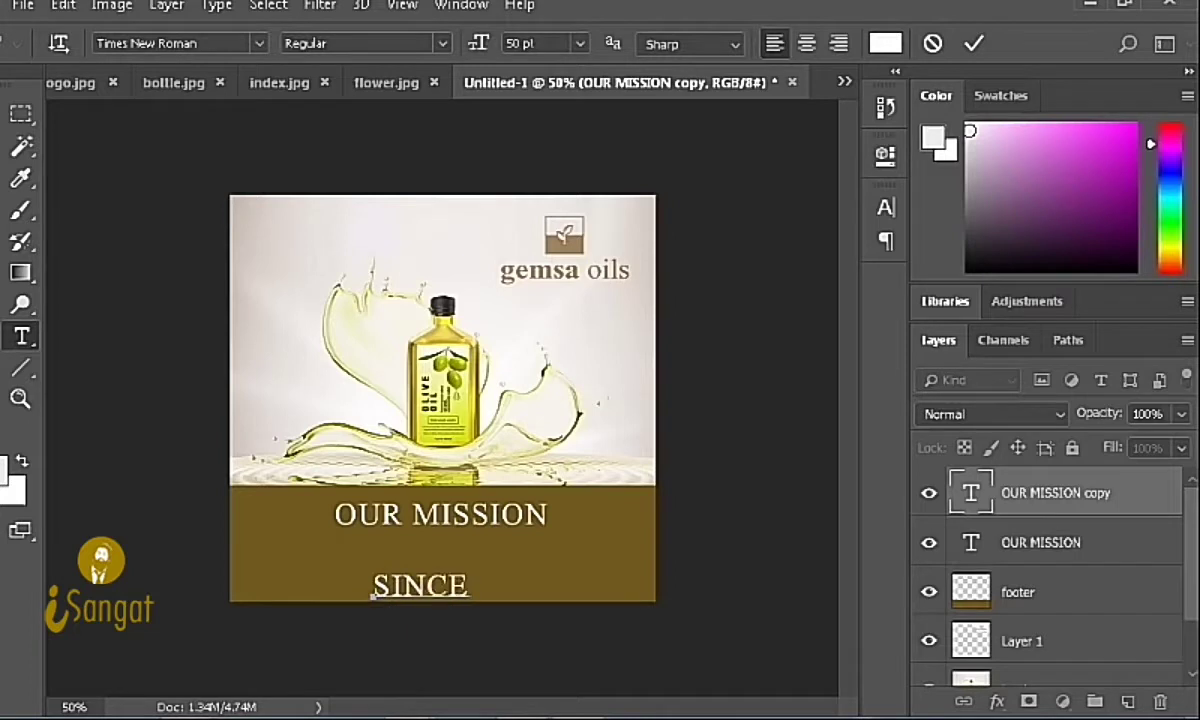
text(: 1993)
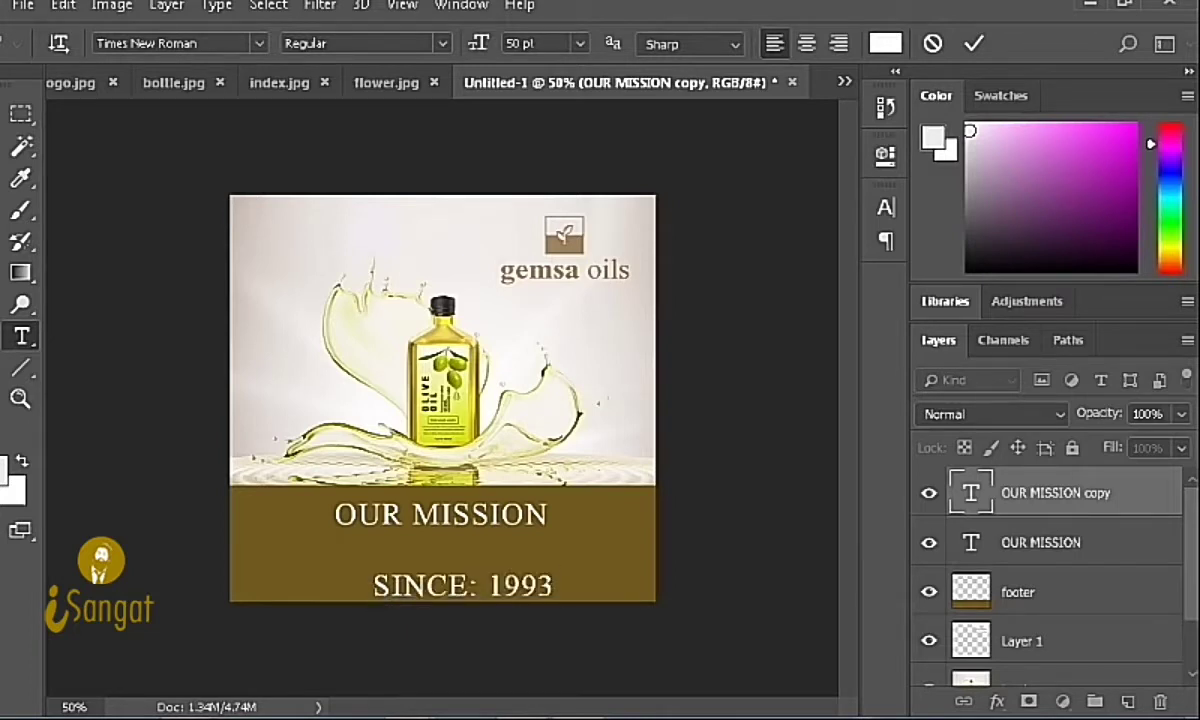
key(ctrl+Return)
Step: Shrink SINCE: 1993 to about 28.47 pt and tuck it beneath the heading
key(v)
drag(460, 585, 460, 553)
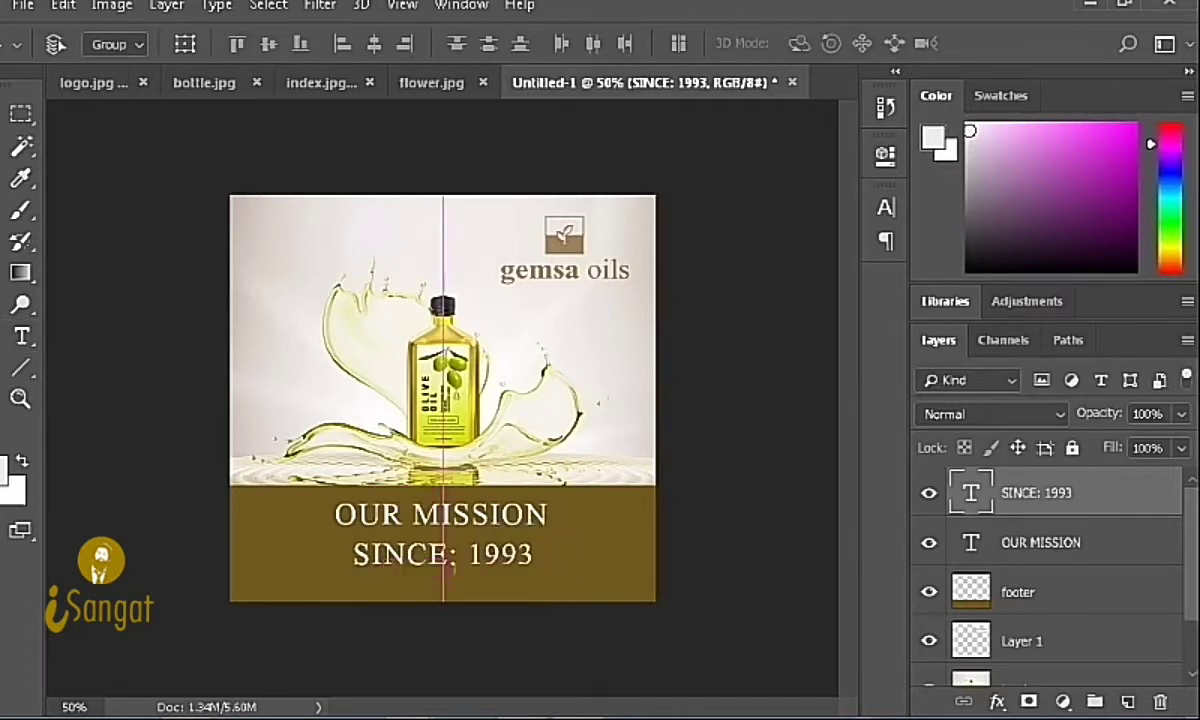
key(ctrl+t)
drag(536, 540, 499, 544)
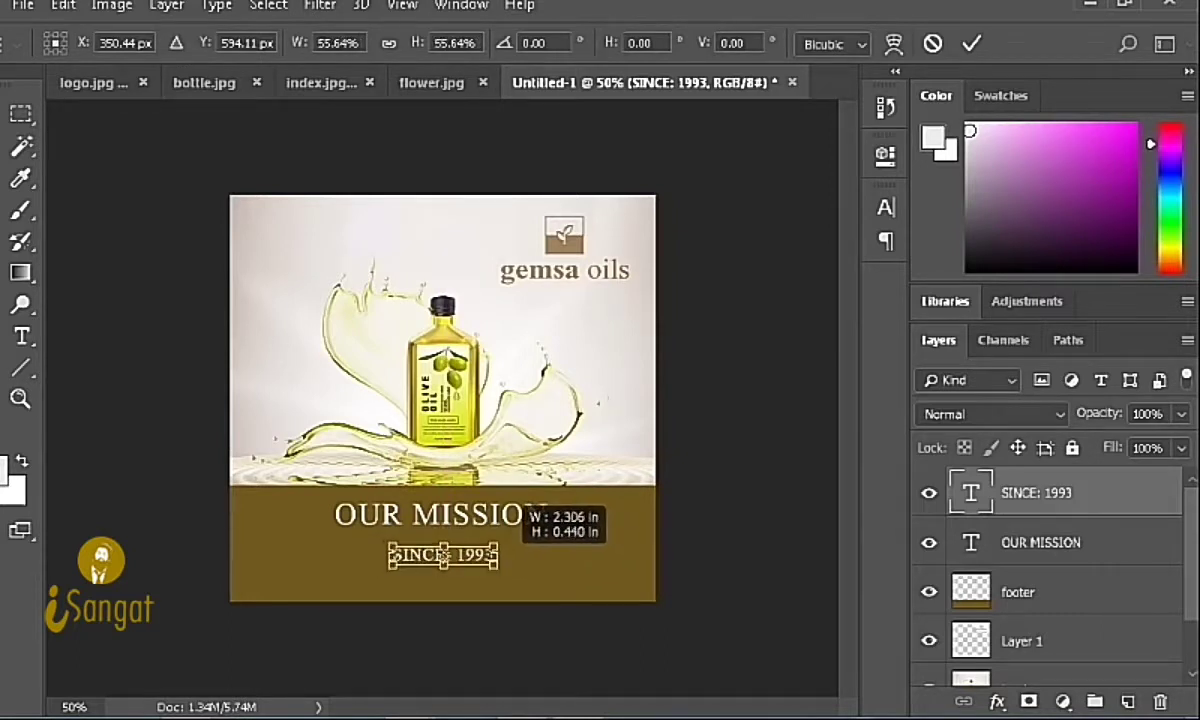
key(Return)
drag(445, 556, 445, 545)
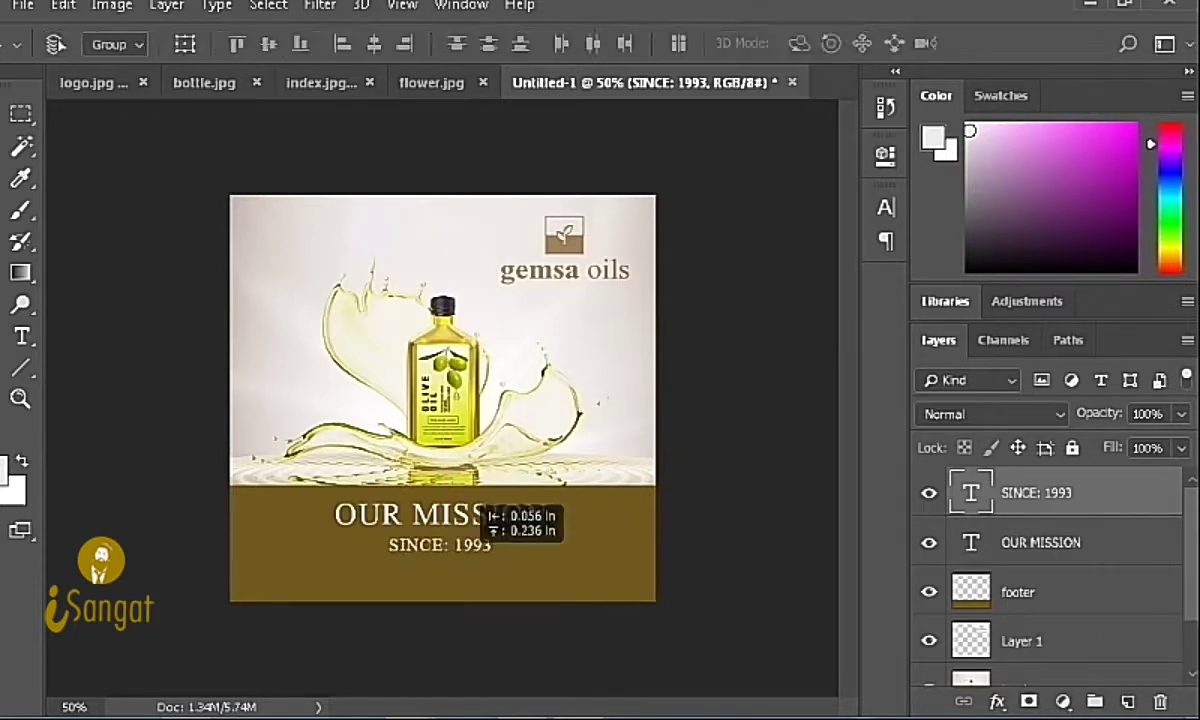
Step: Set SINCE: 1993 in Futura Bk BT at 18 pt
key(t)
triple_click(433, 547)
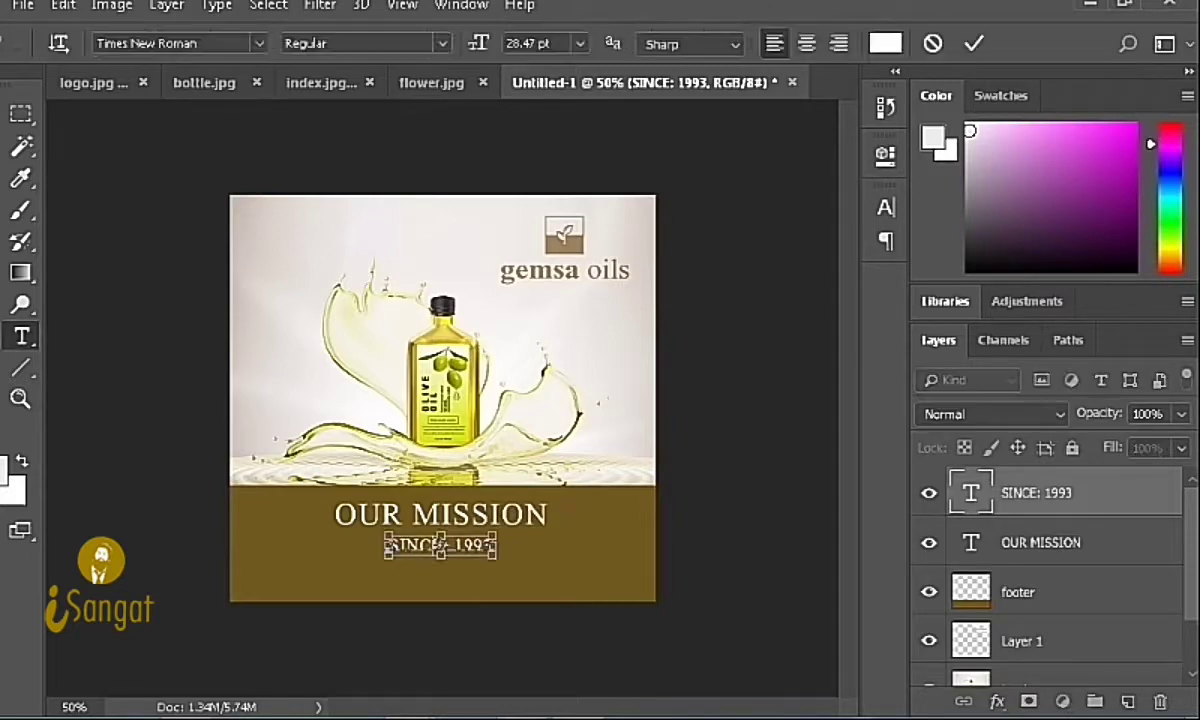
click(175, 43)
text(FTU)
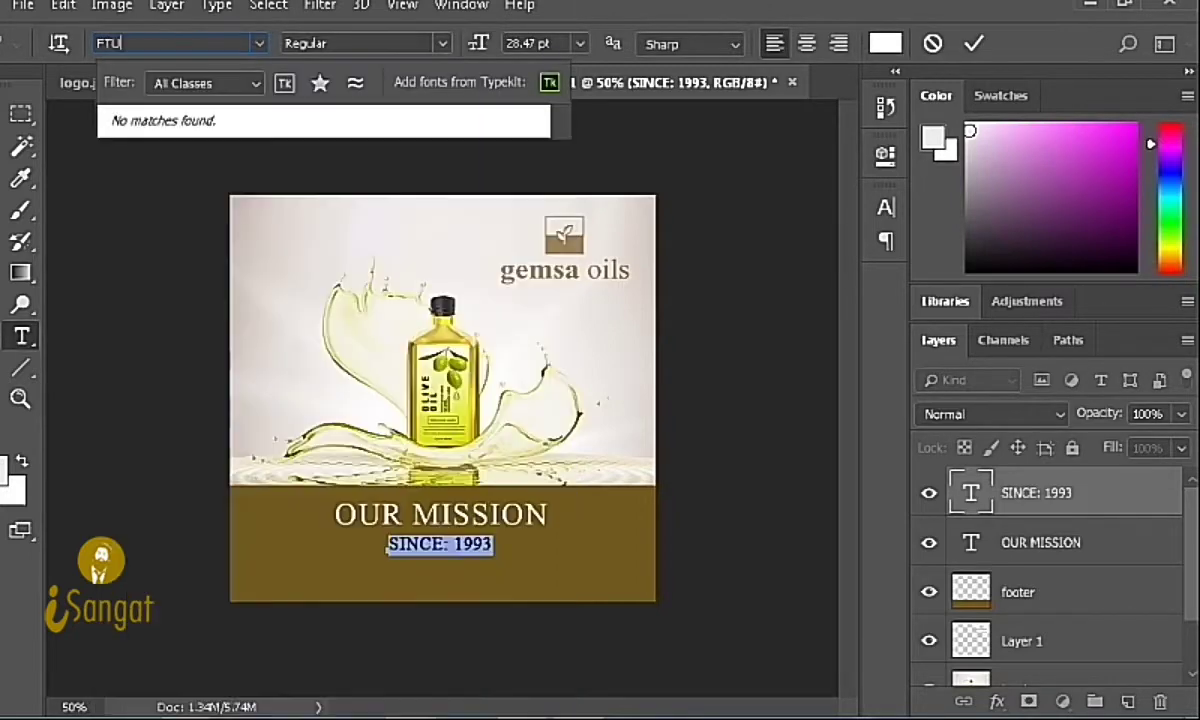
key(BackSpace)
key(BackSpace)
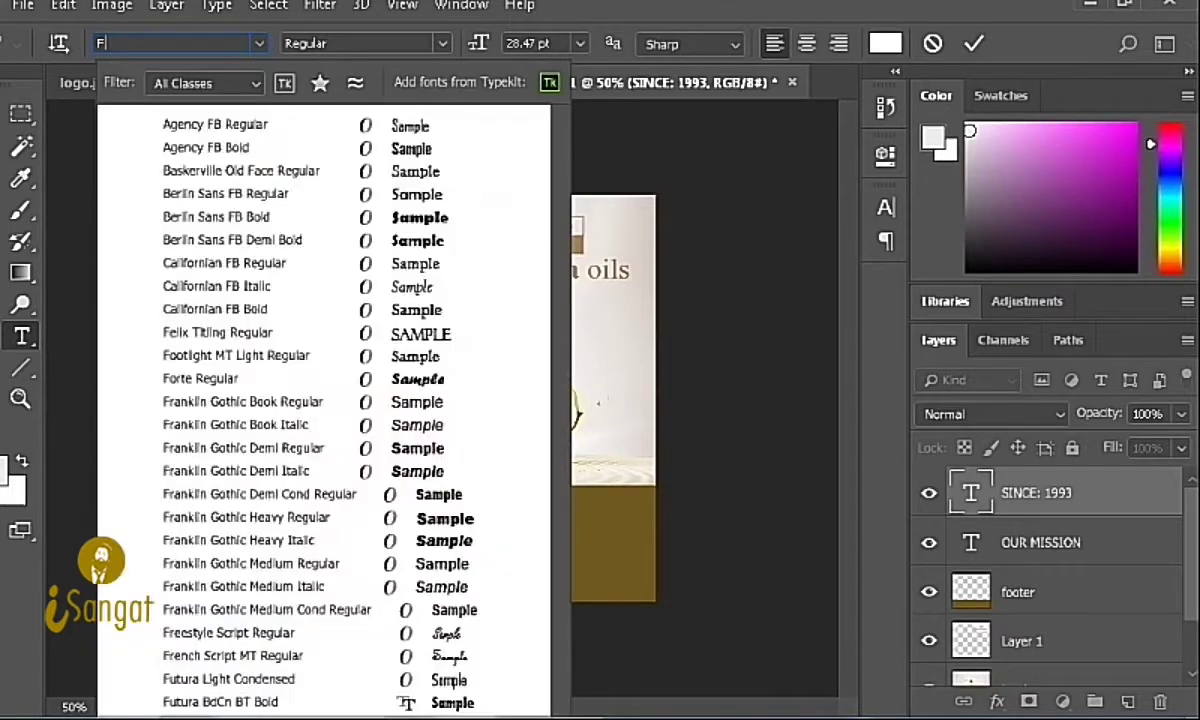
text(UTURA)
key(Return)
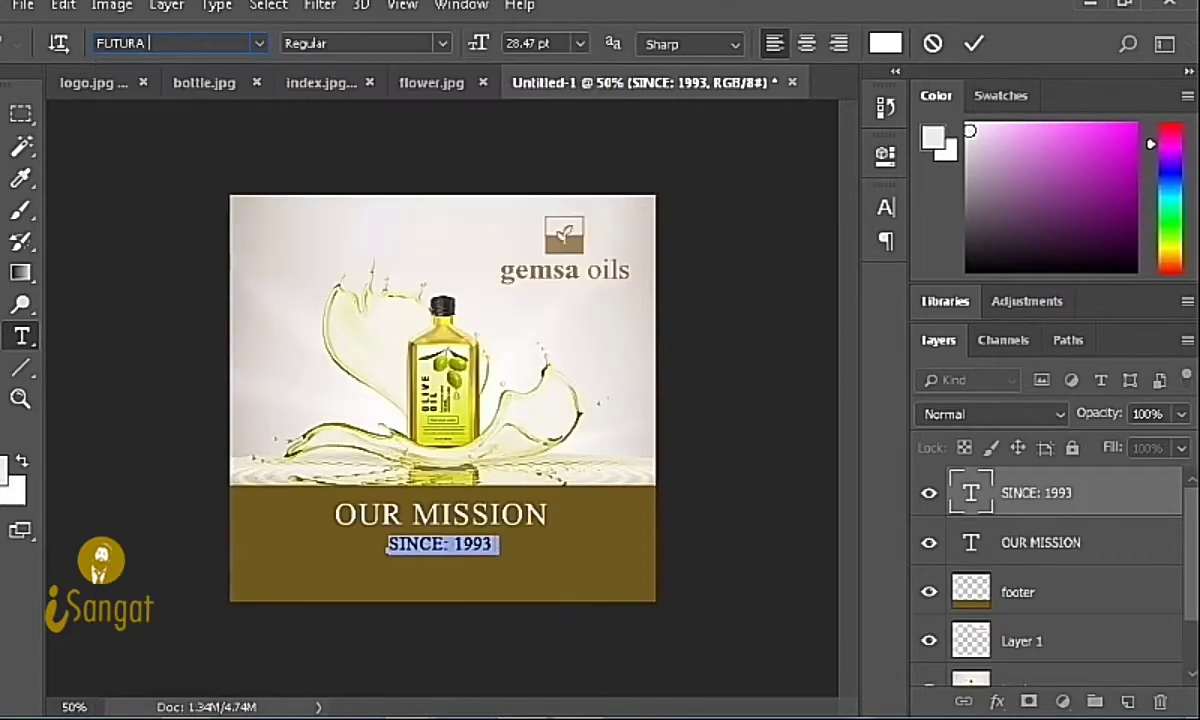
click(579, 43)
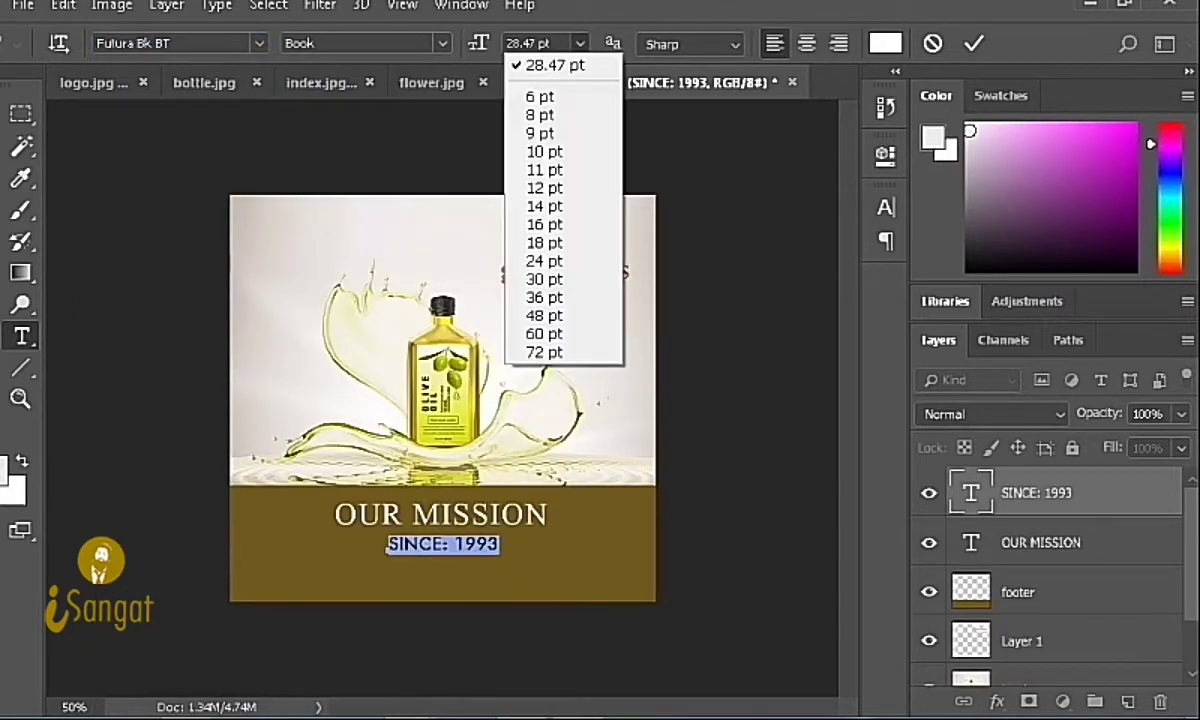
click(544, 242)
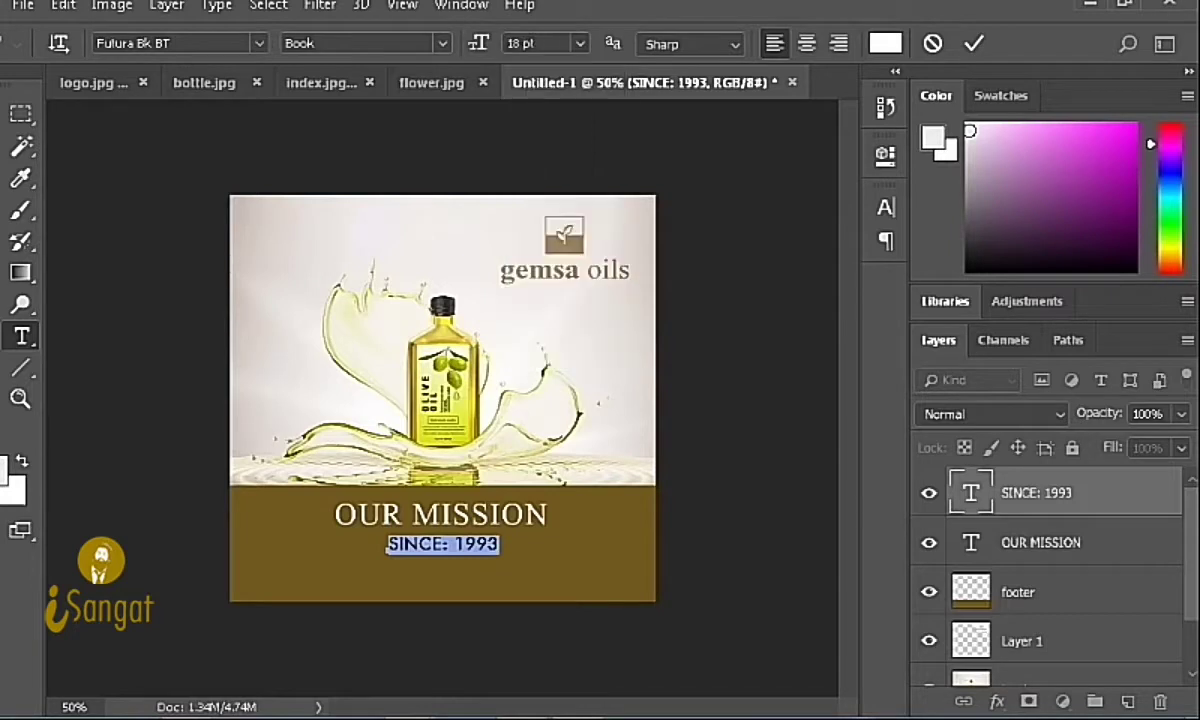
key(ctrl+Return)
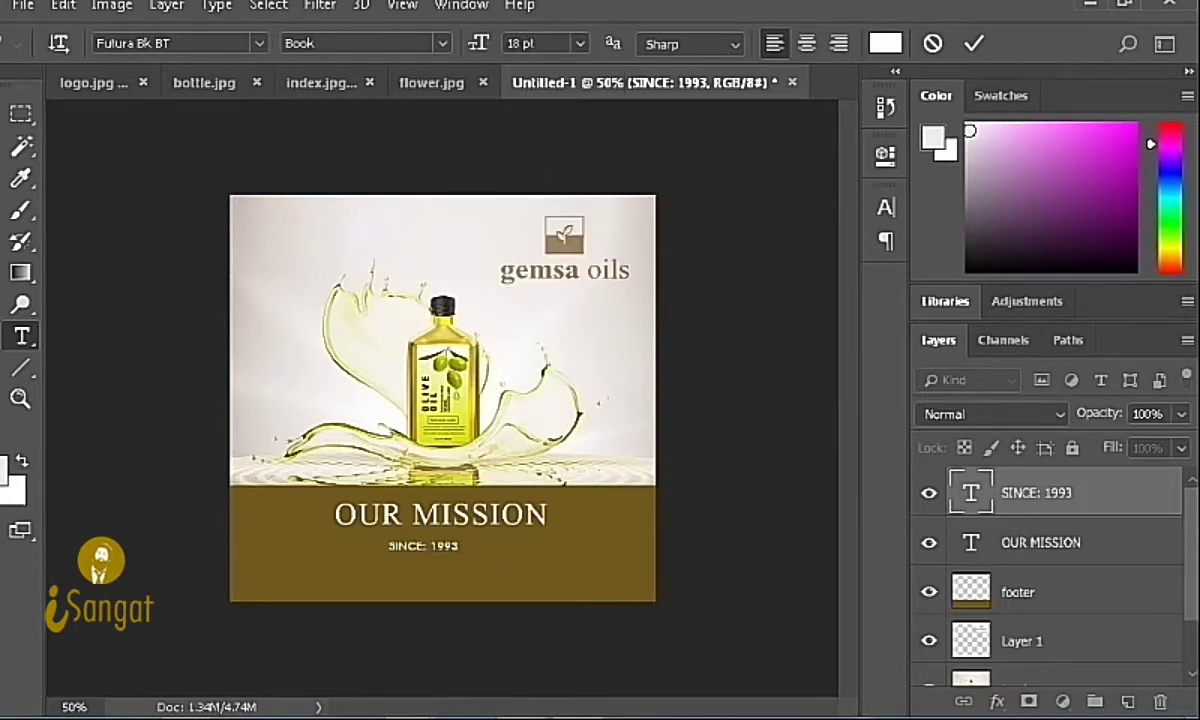
Step: Enlarge SINCE: 1993 to 147%, centre it under OUR MISSION, and duplicate it below
key(v)
mouse_move(462, 510)
mouse_down()
mouse_move(462, 500)
mouse_move(482, 527)
mouse_up()
key(ctrl+t)
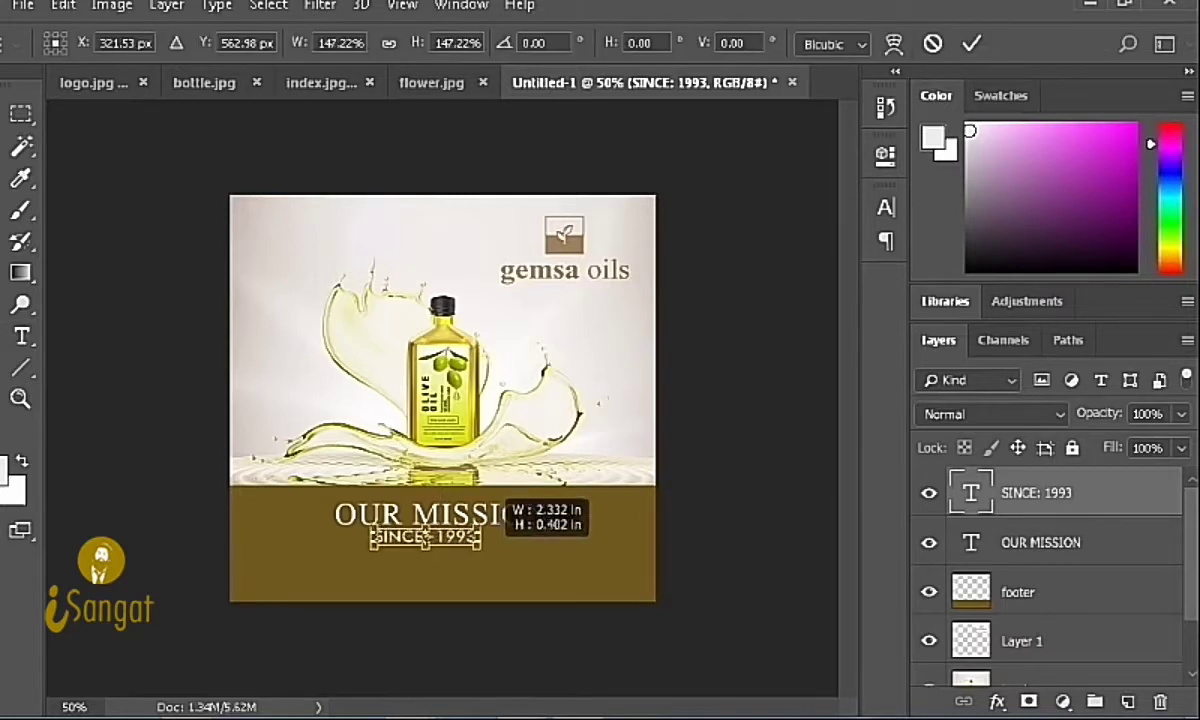
key(Return)
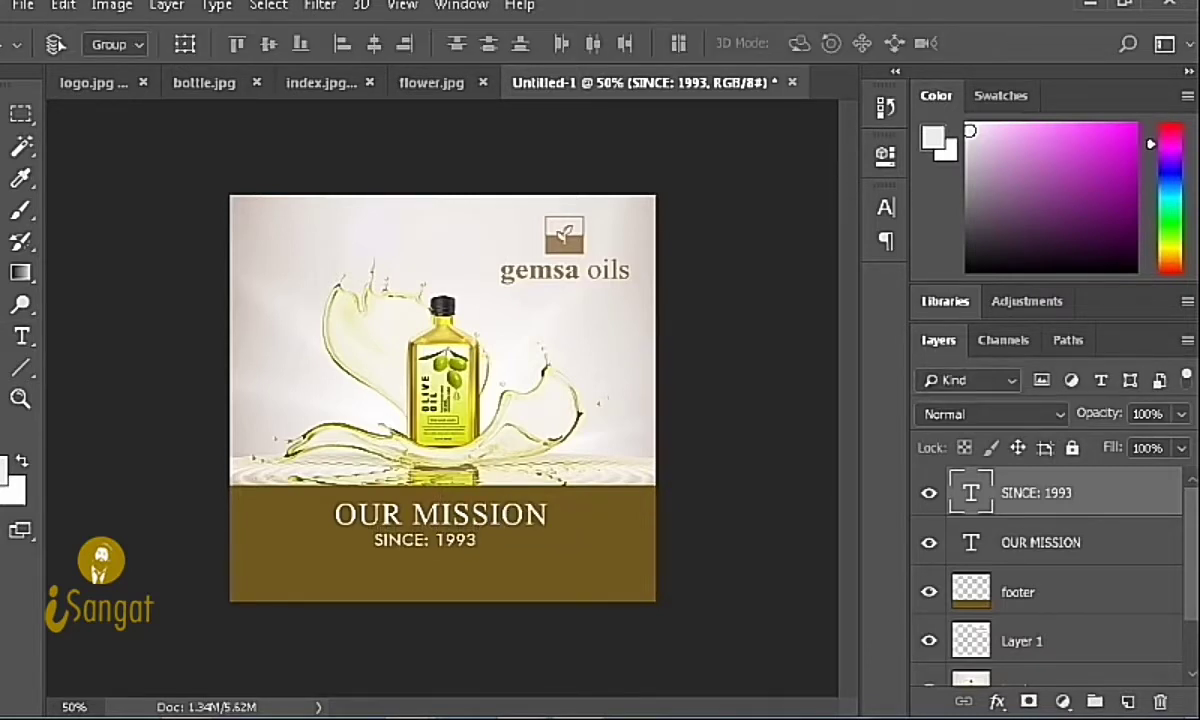
key(Right)
key(Right)
key(Right)
key(Up)
key(Up)
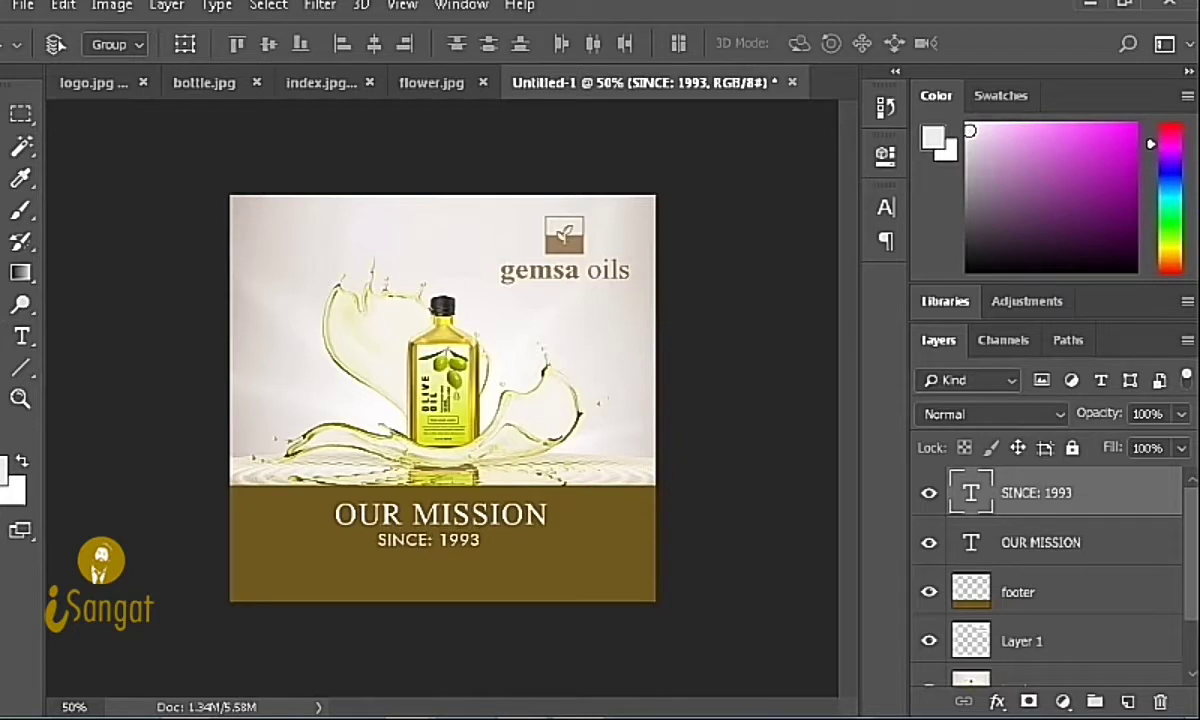
key(Right)
key(Right)
key(Right)
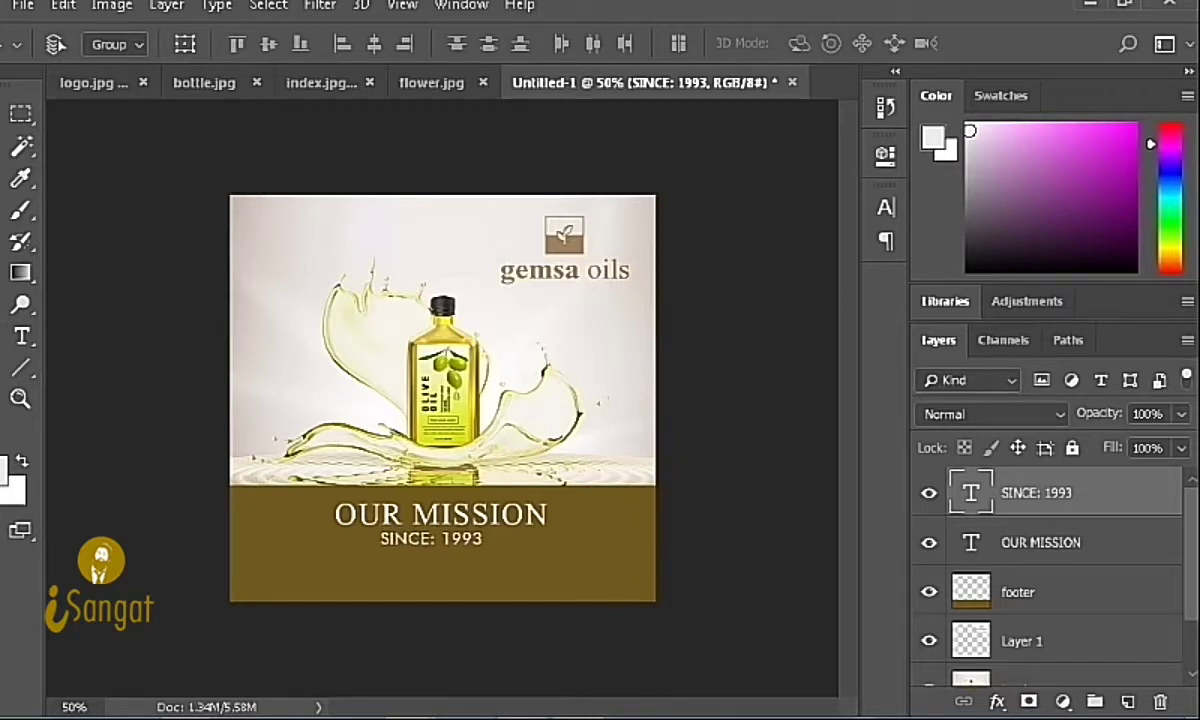
alt+drag(486, 523, 486, 555)
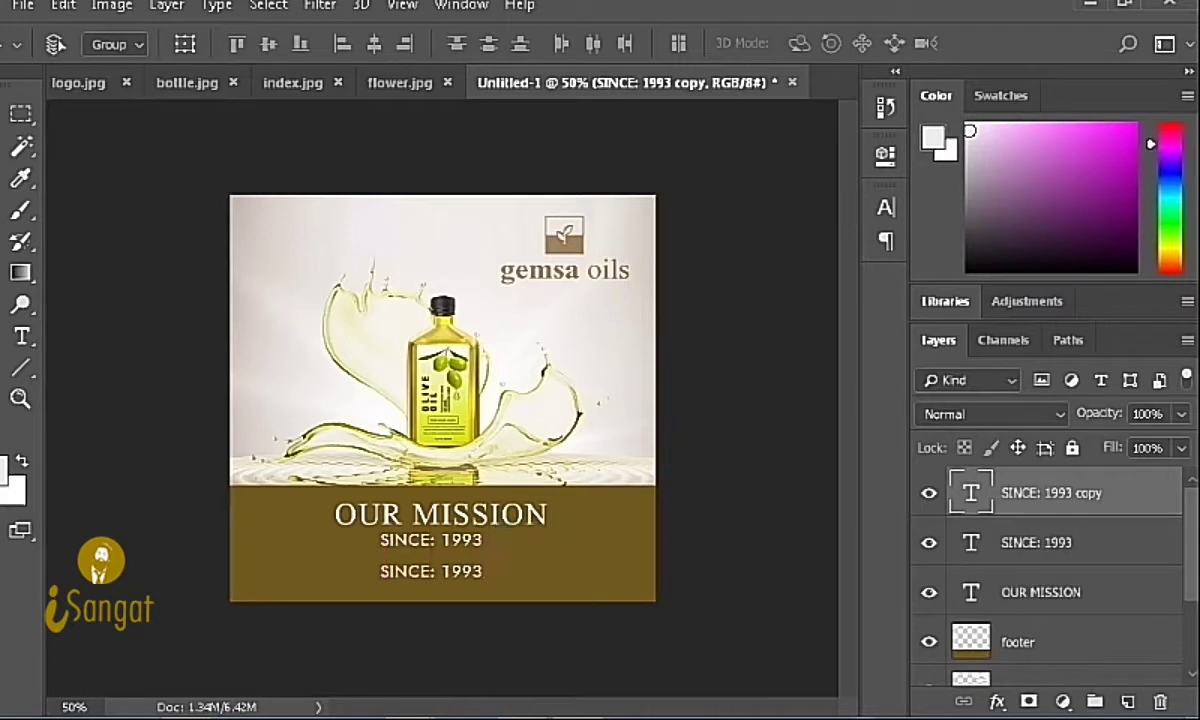
key(t)
click(379, 572)
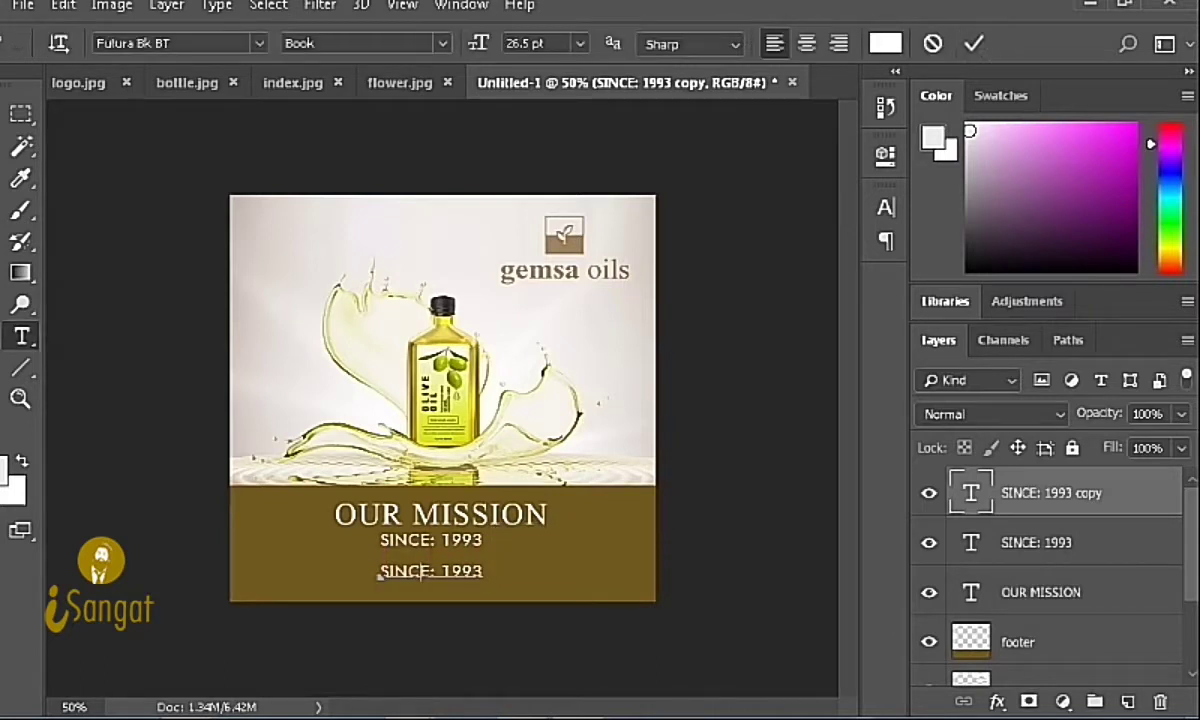
key(ctrl+a)
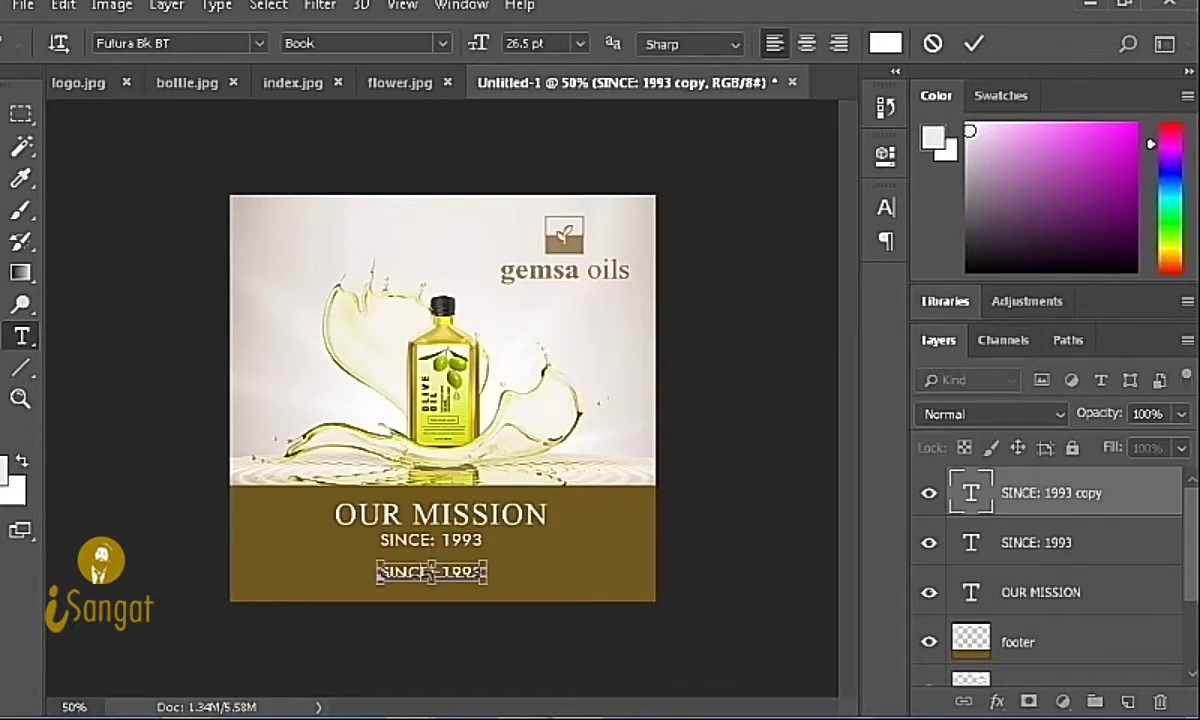
text(W)
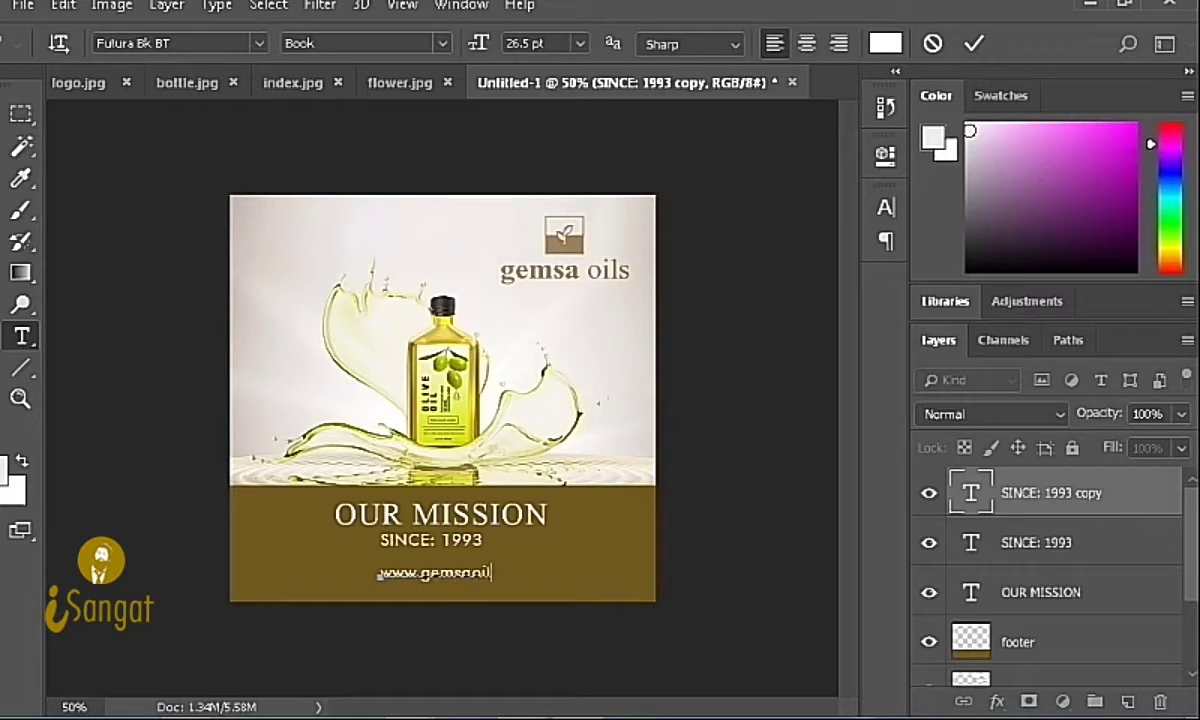
text(com)
key(ctrl+Return)
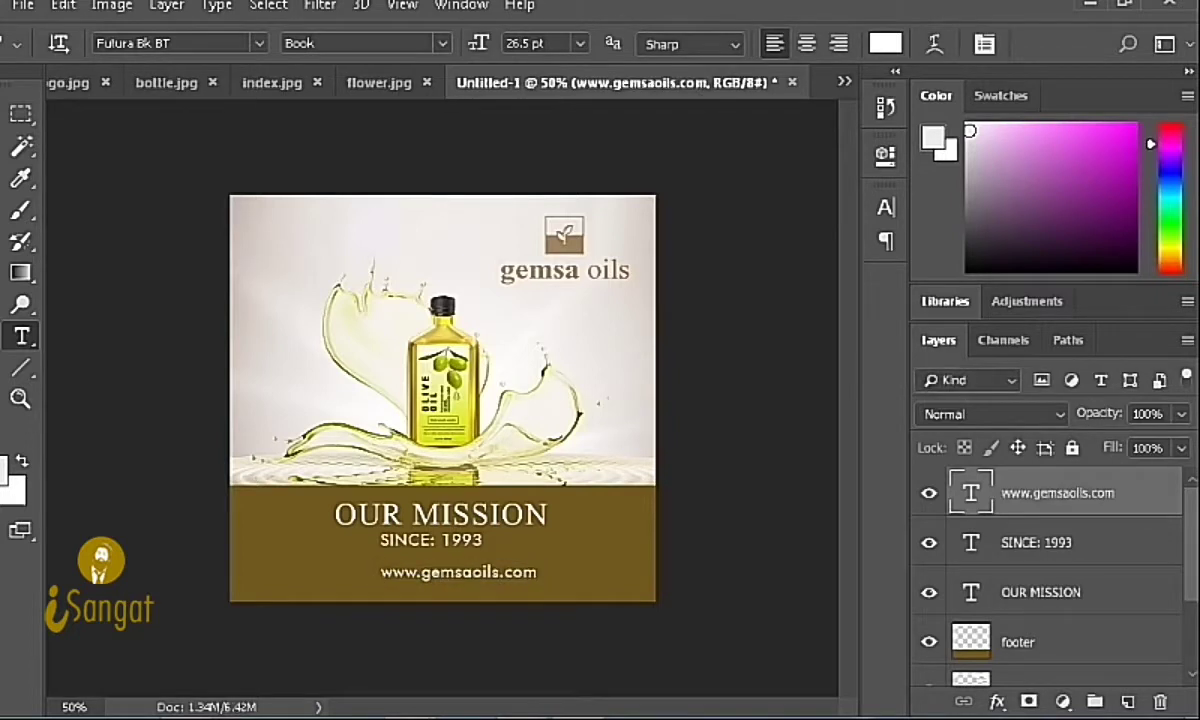
key(v)
drag(537, 450, 523, 451)
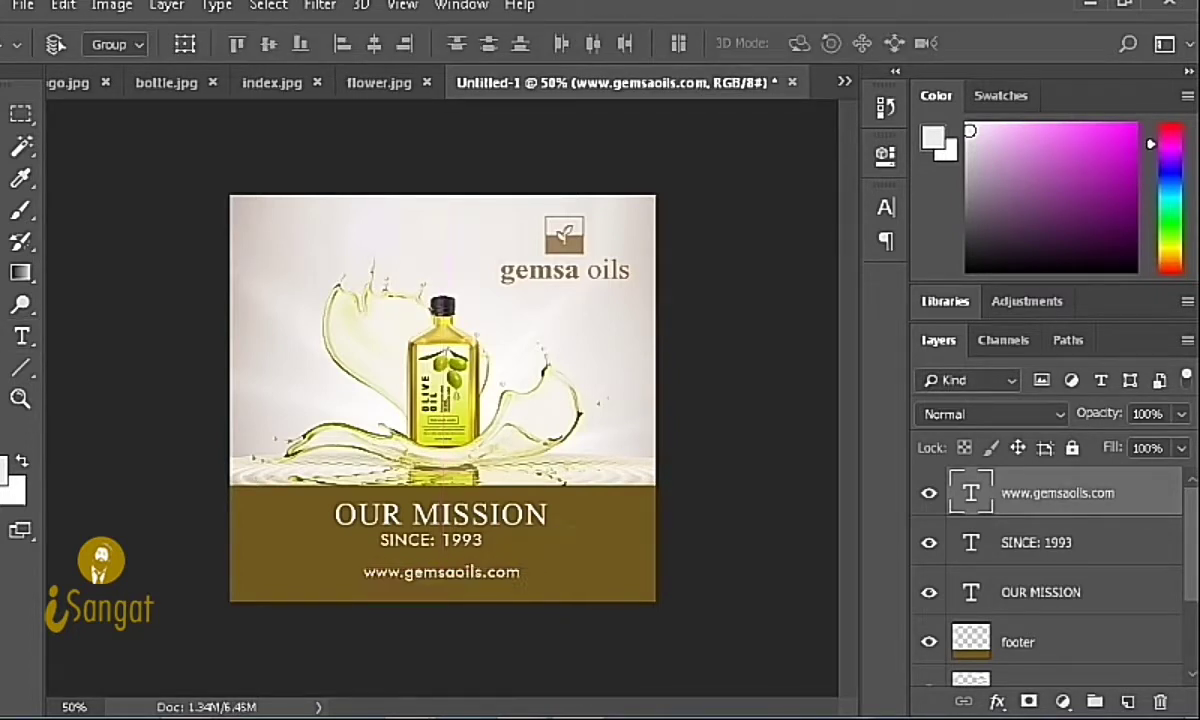
Step: Enlarge the SINCE: 1993 text slightly, to about 105%
key(t)
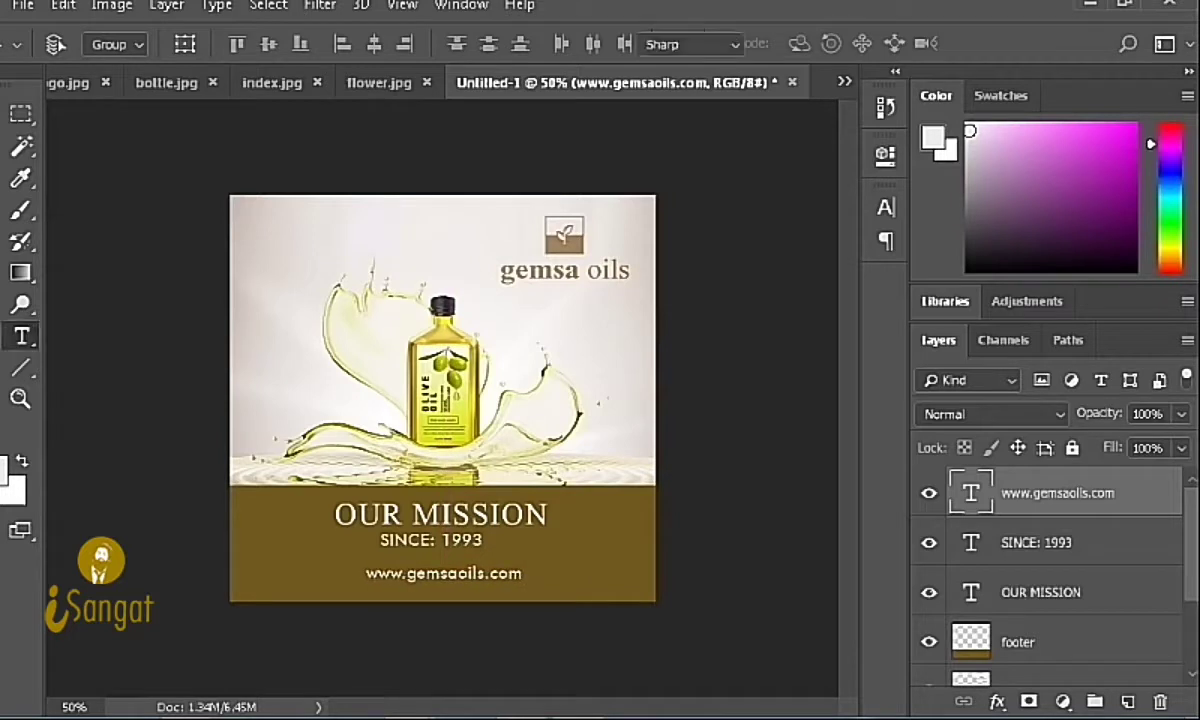
click(380, 541)
click(380, 541)
key(ctrl+t)
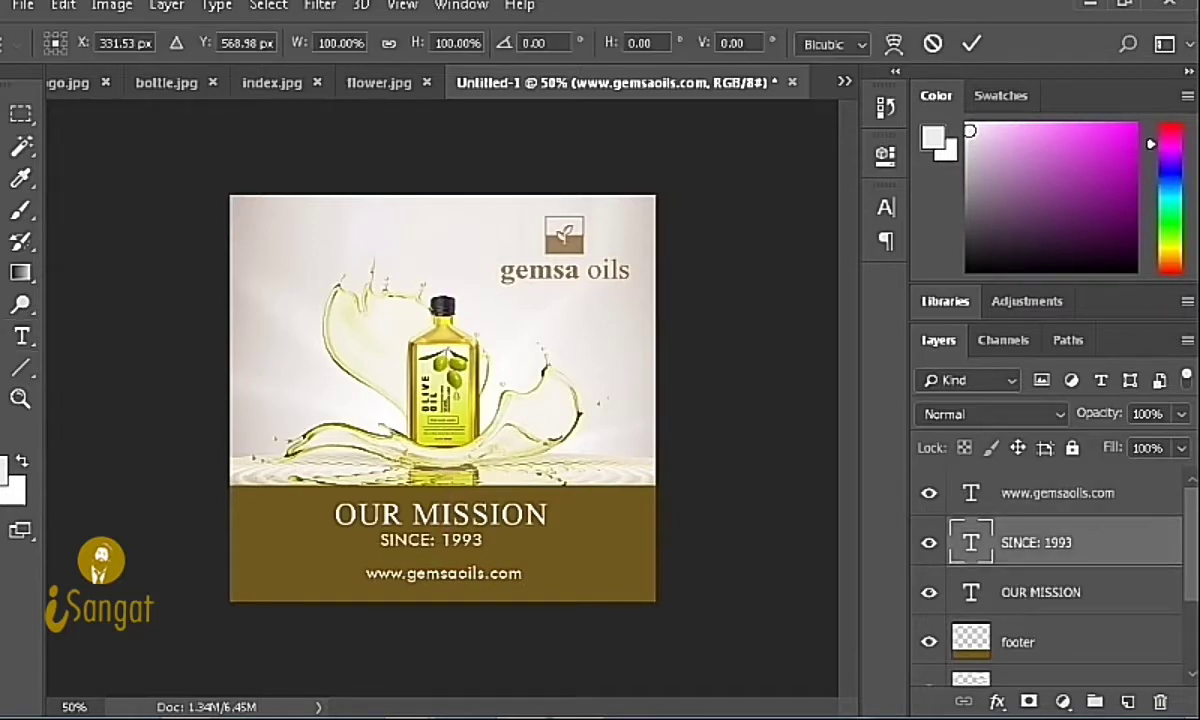
drag(482, 547, 494, 540)
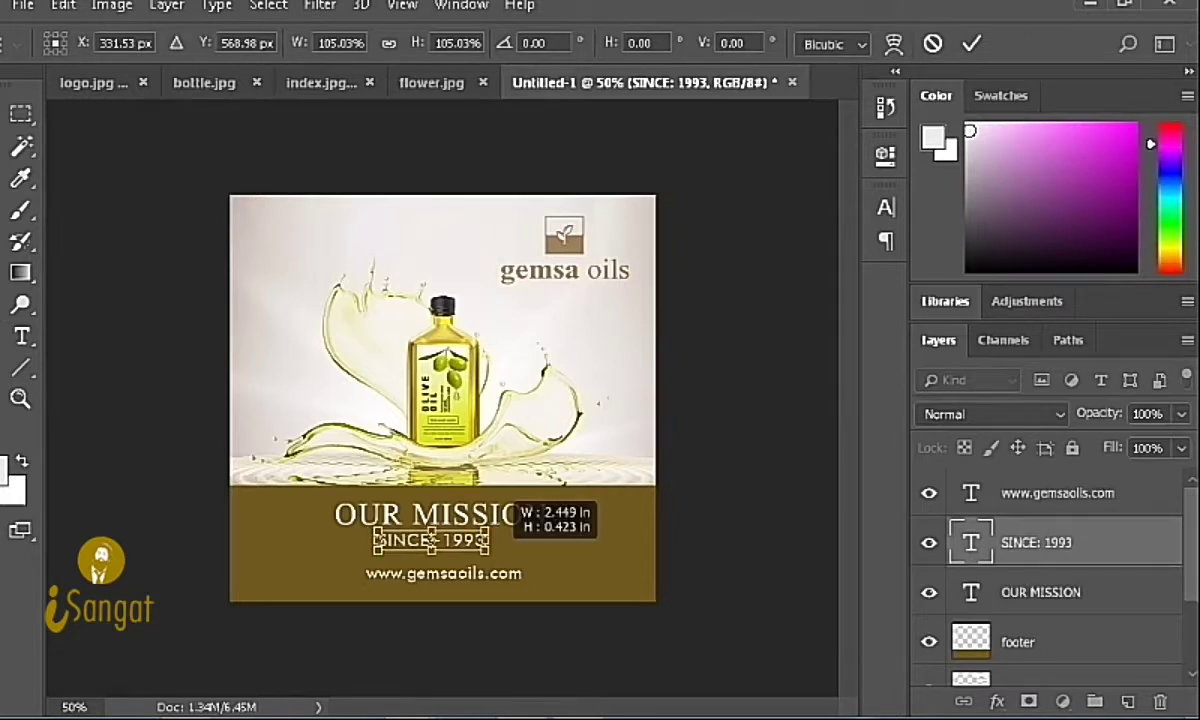
key(Return)
key(v)
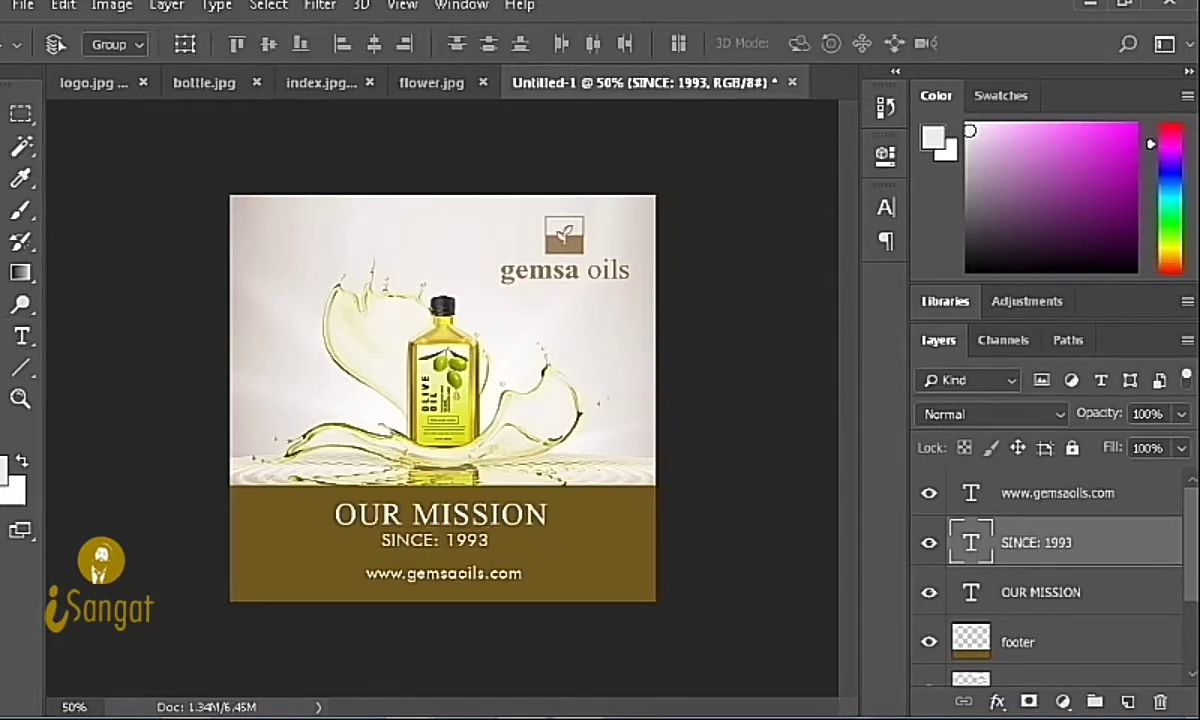
click(20, 367)
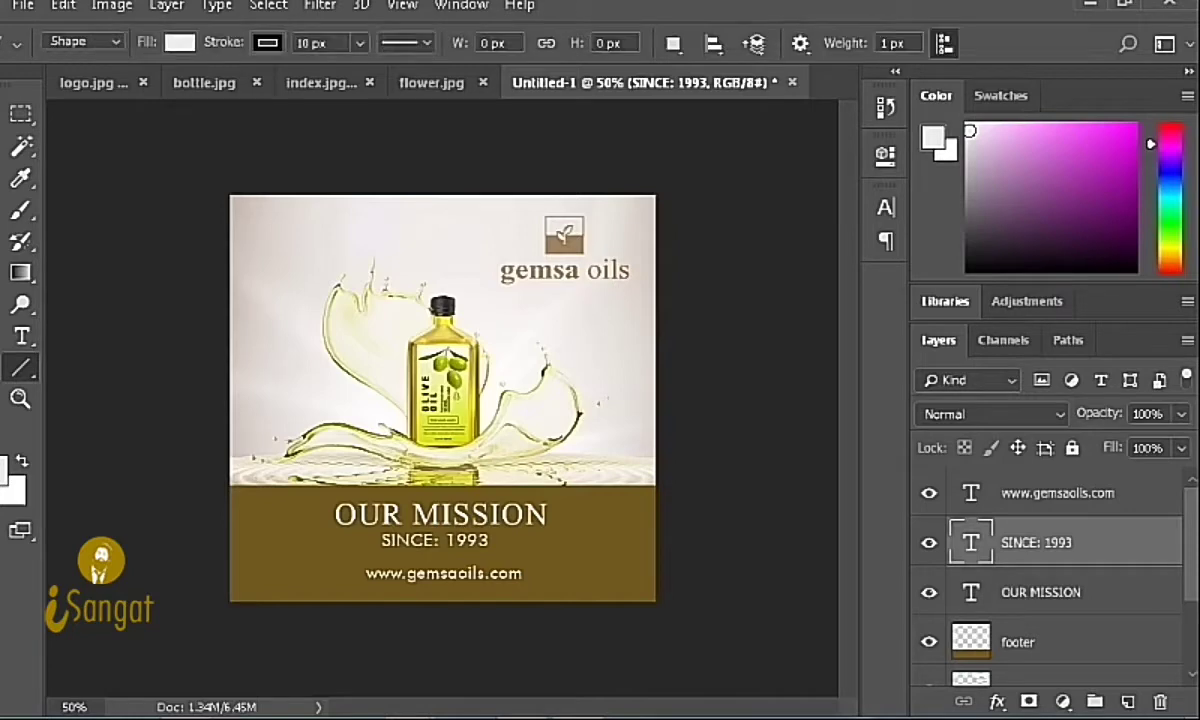
Step: Draw a thin horizontal divider under SINCE: 1993, add a new layer, and rearrange the layers
drag(342, 555, 550, 555)
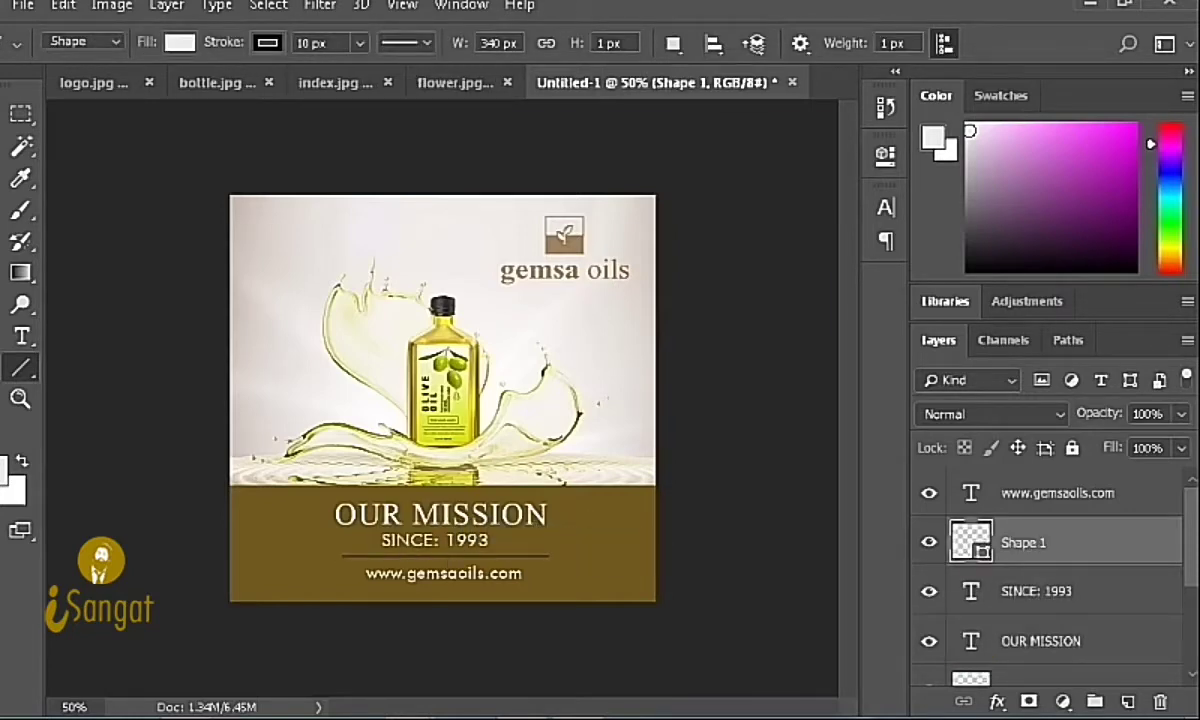
key(ctrl+shift+n)
key(Return)
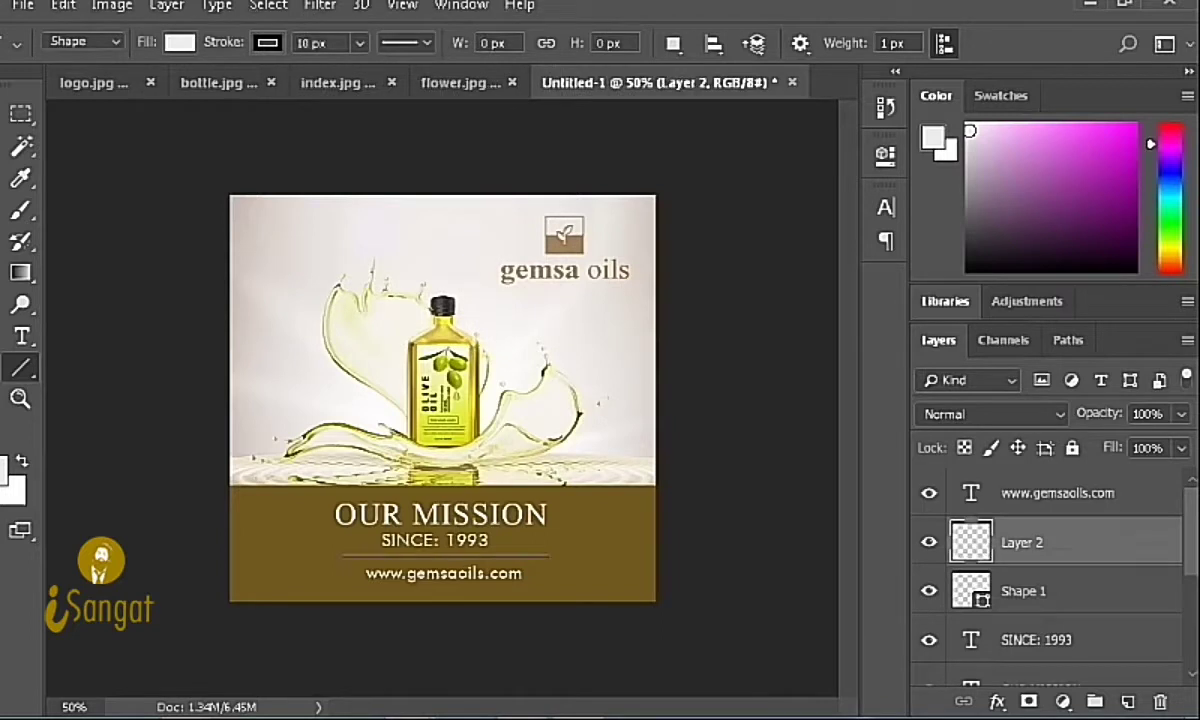
key(ctrl+minus)
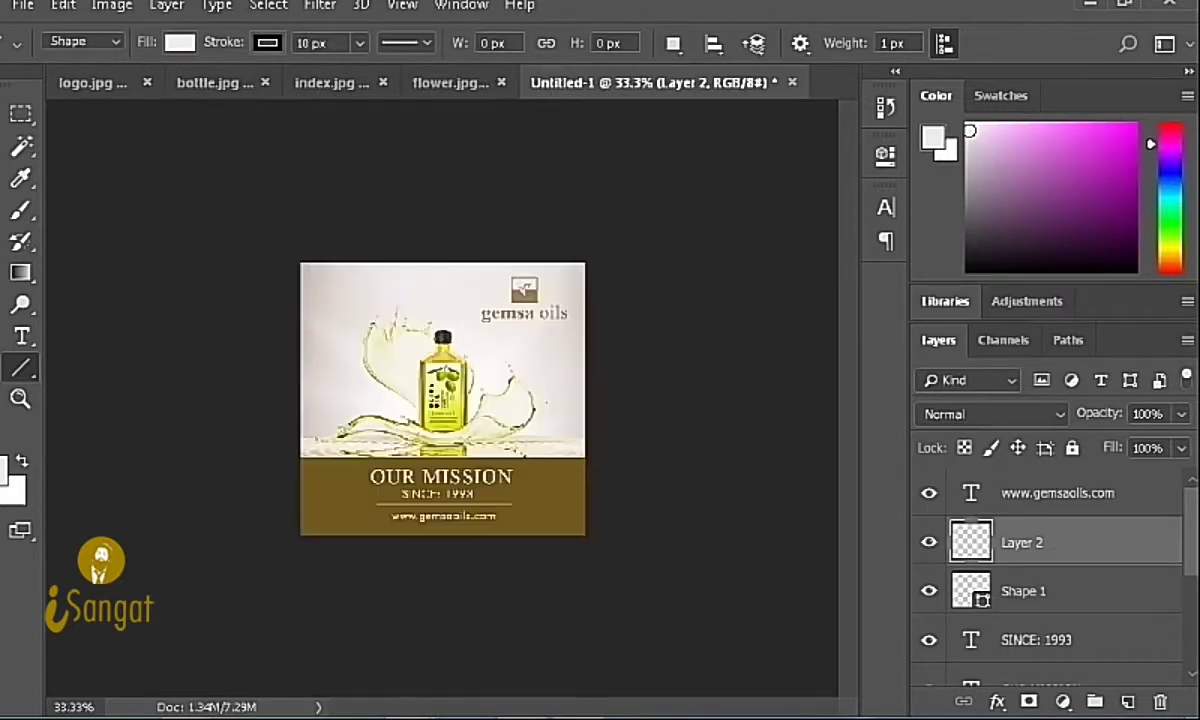
key(v)
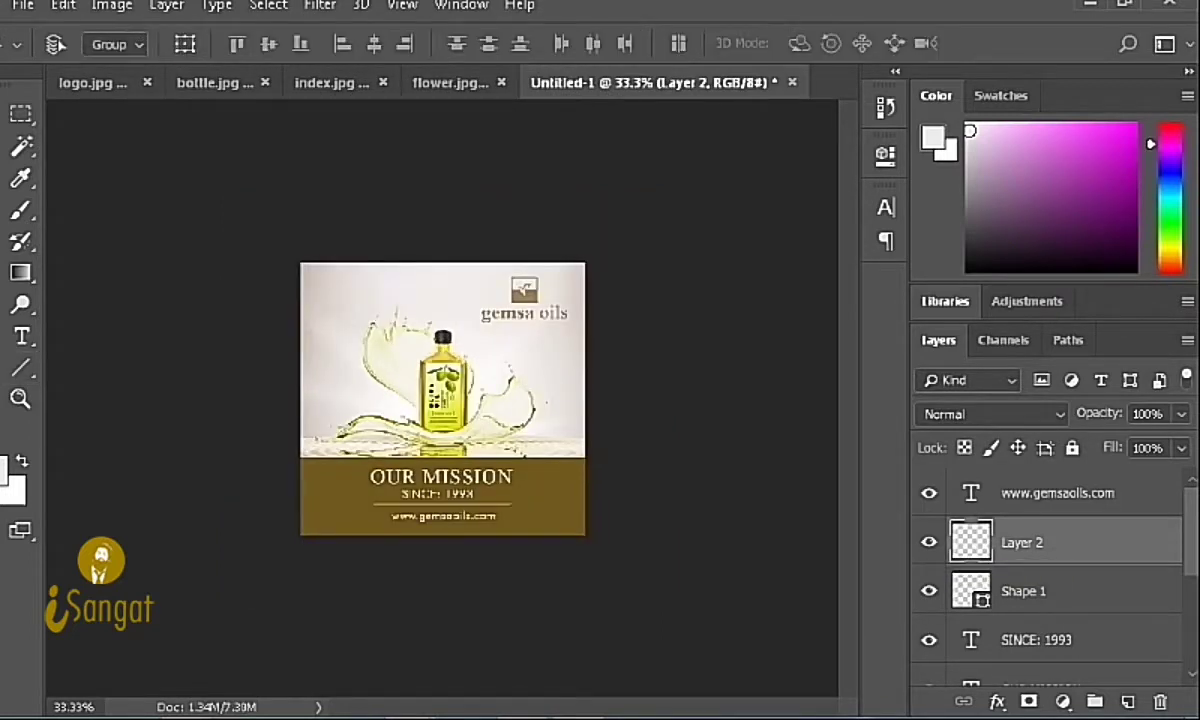
key(ctrl+plus)
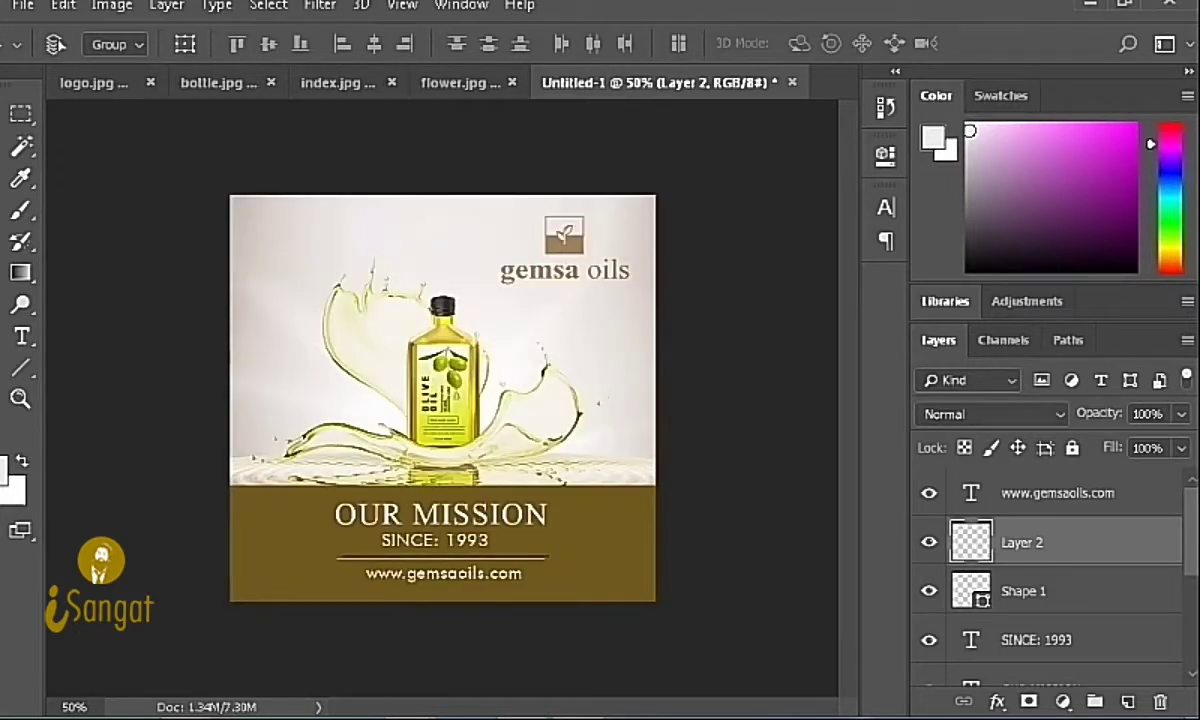
drag(1023, 591, 1025, 692)
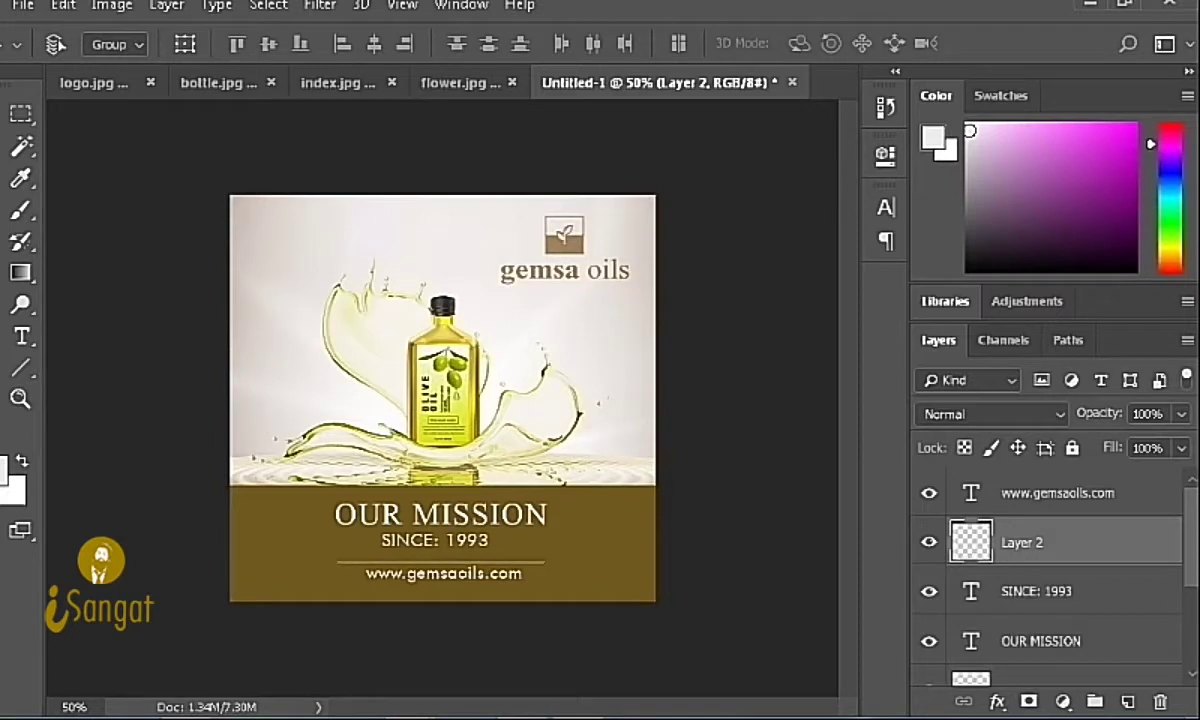
Step: Set Layer 2 to 60% opacity and remove the colon so the date reads SINCE 1993
key(6)
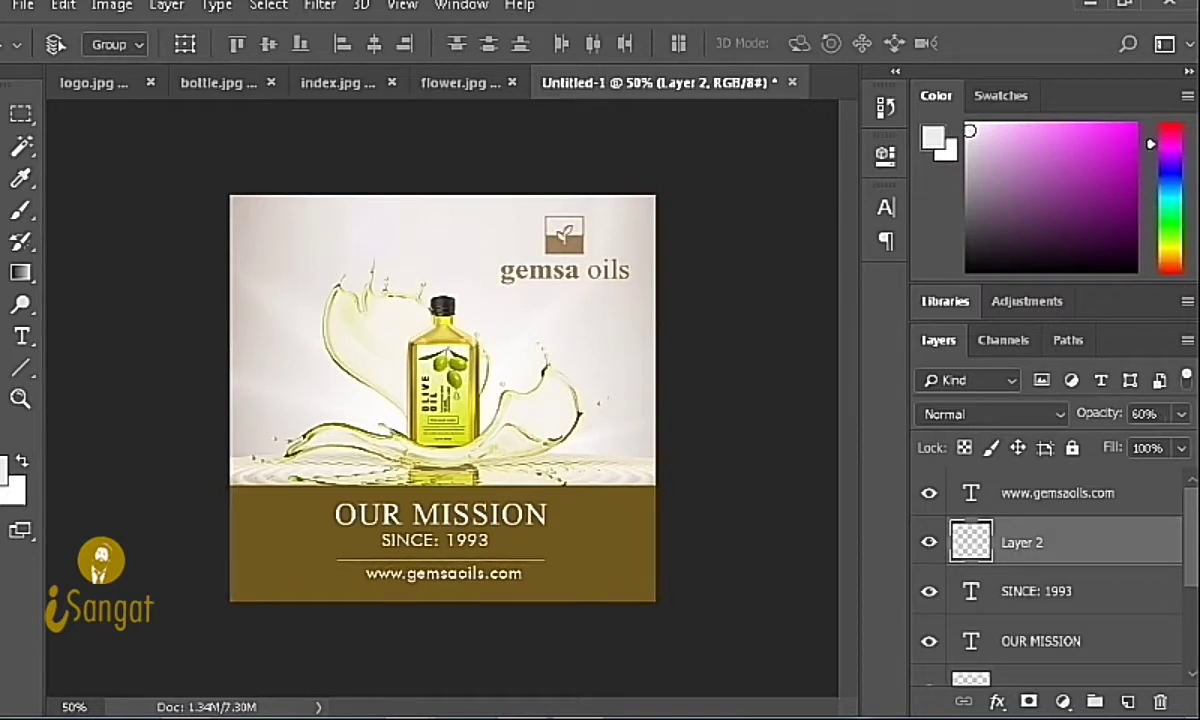
key(t)
click(433, 540)
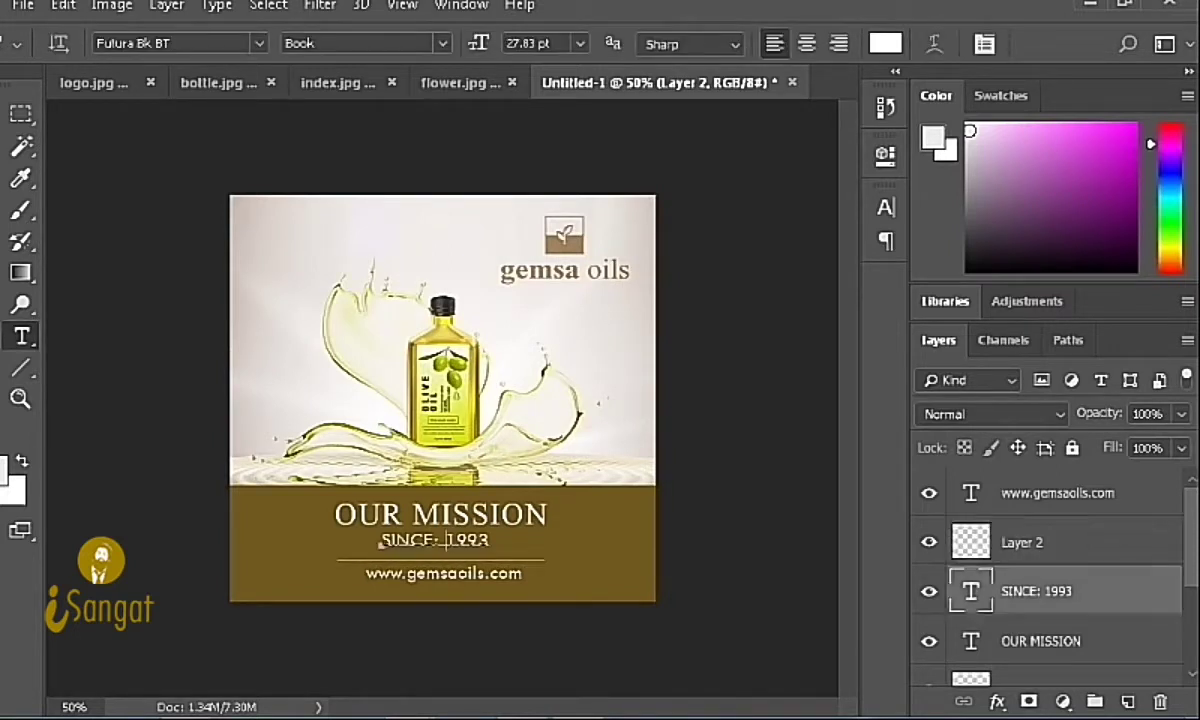
key(BackSpace)
key(BackSpace)
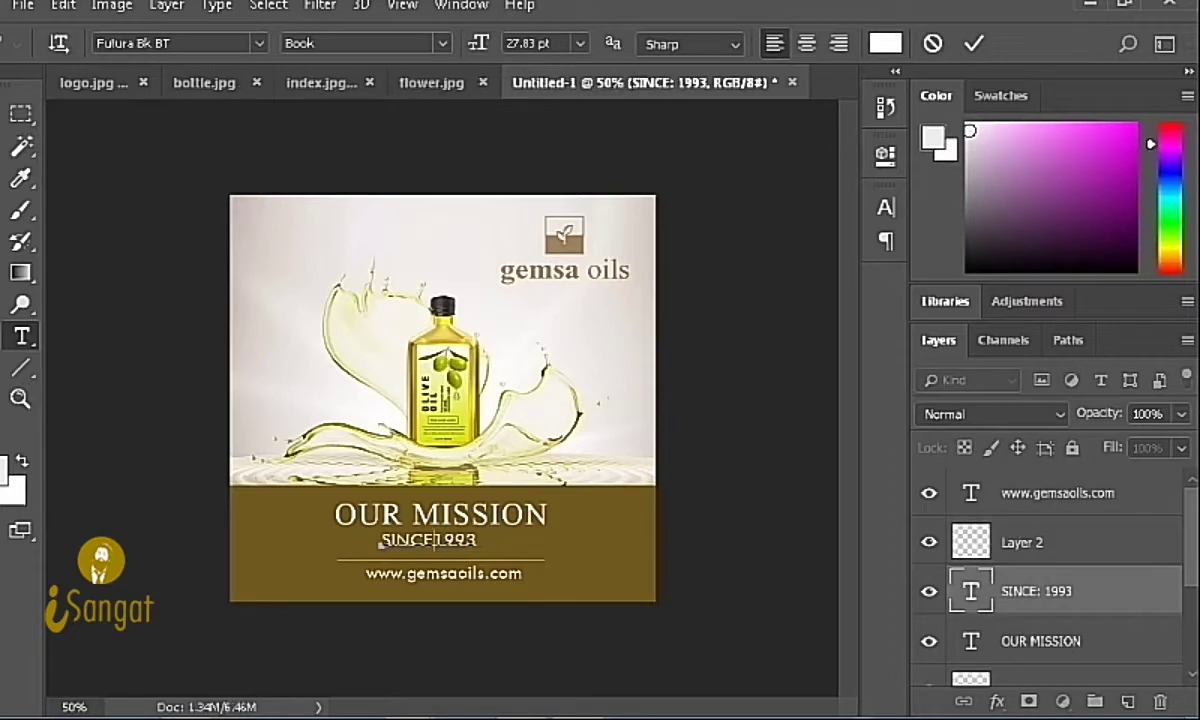
key(ctrl+Return)
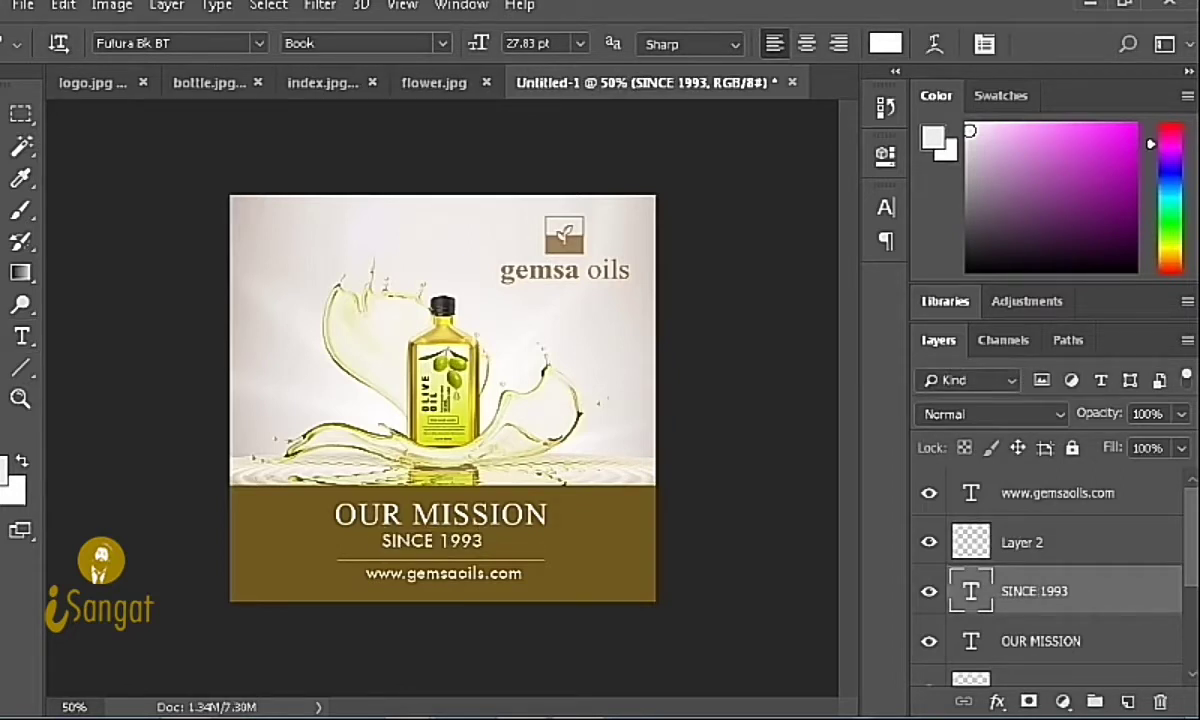
key(v)
Step: Nudge SINCE 1993 two steps lower beneath OUR MISSION
key(Down)
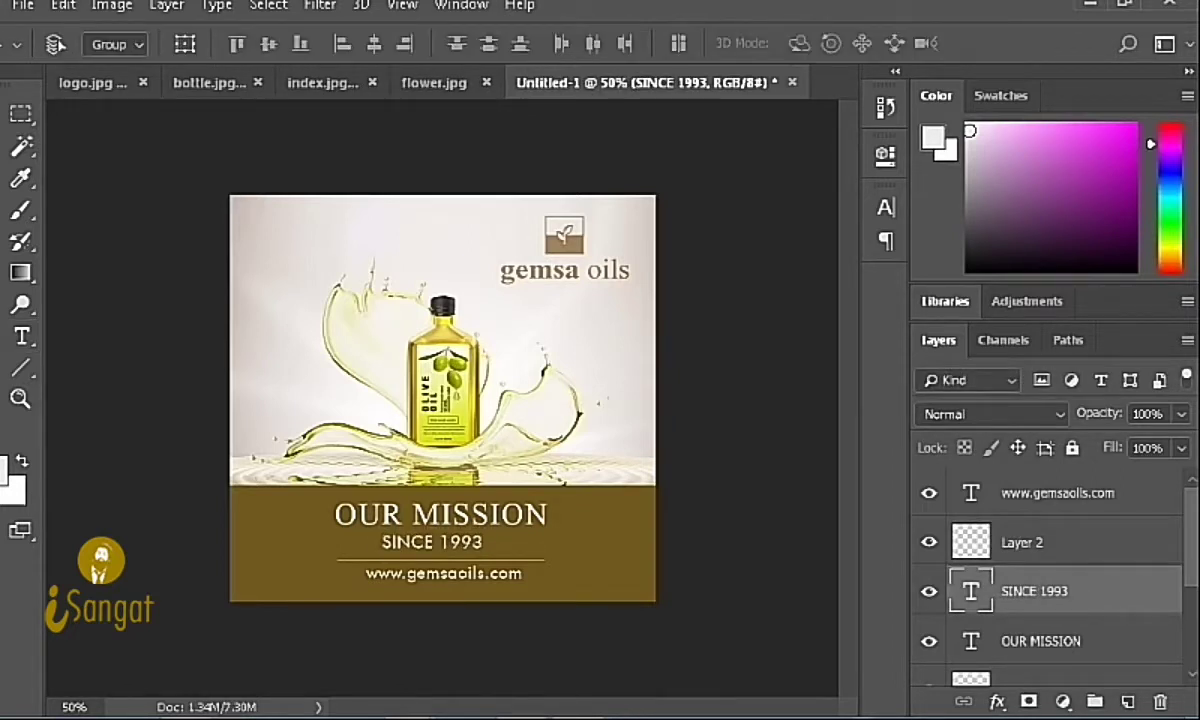
key(Down)
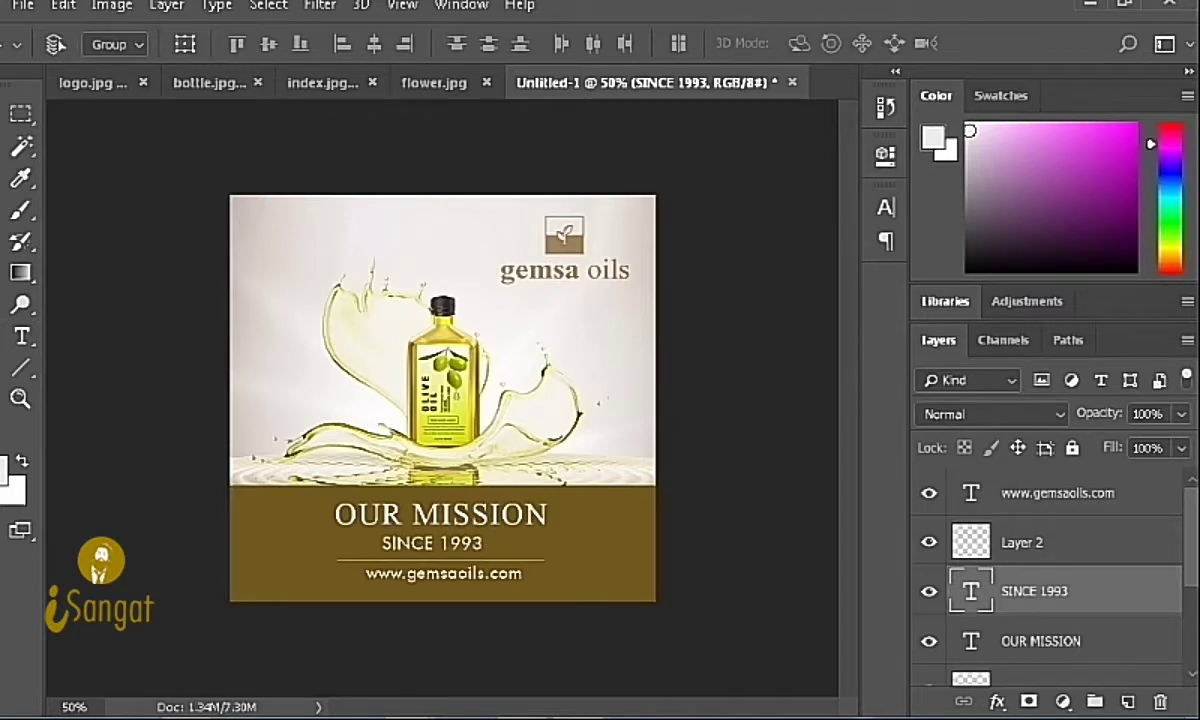
click(1040, 641)
Step: Group the heading, date, divider and website layers into a group named 'Our mission'
shift+click(1057, 493)
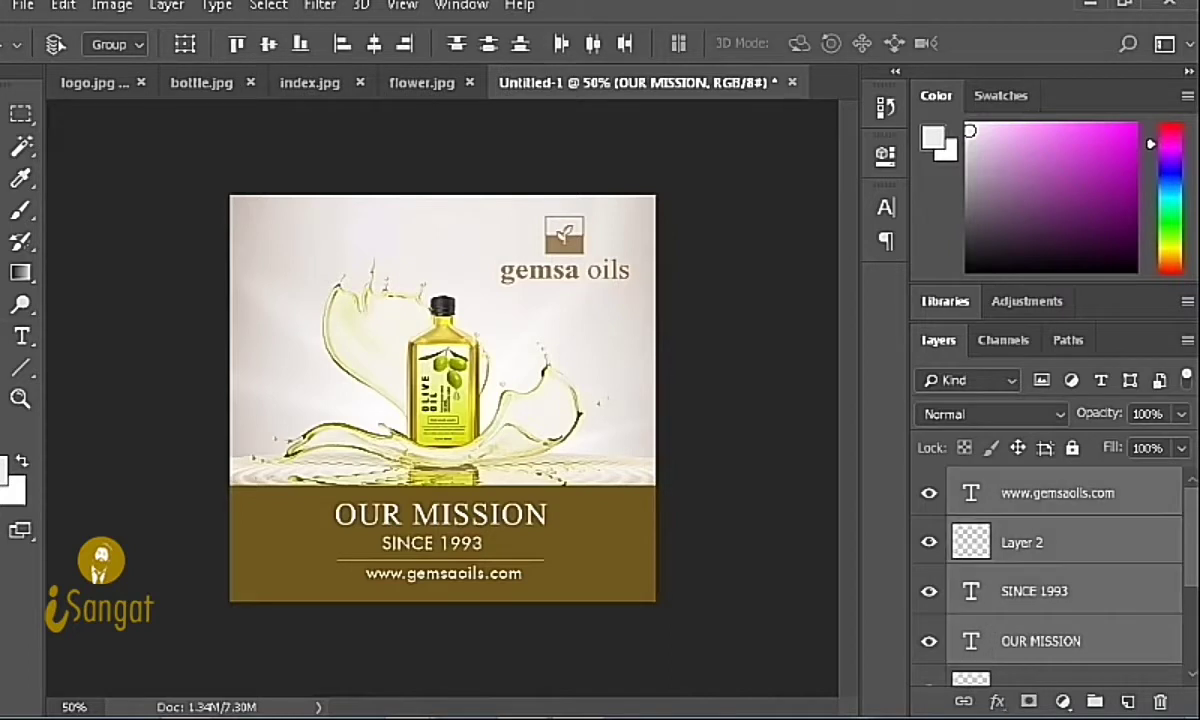
key(ctrl+g)
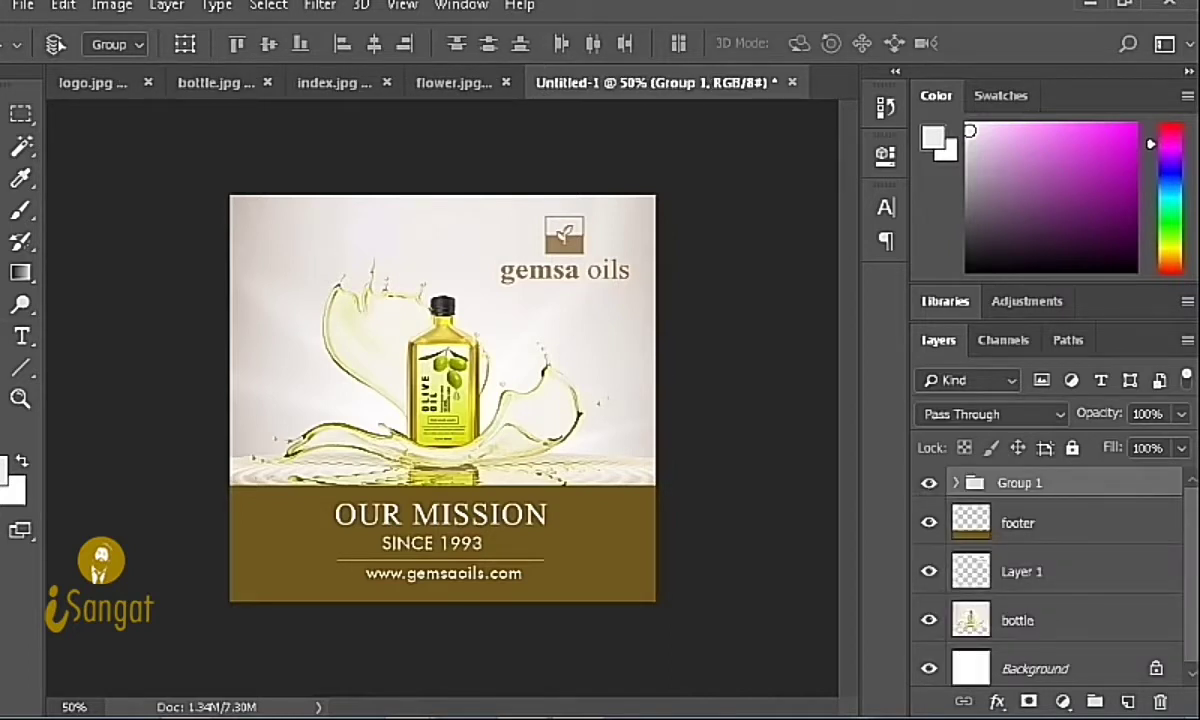
double_click(1019, 483)
text(Our mission)
key(Return)
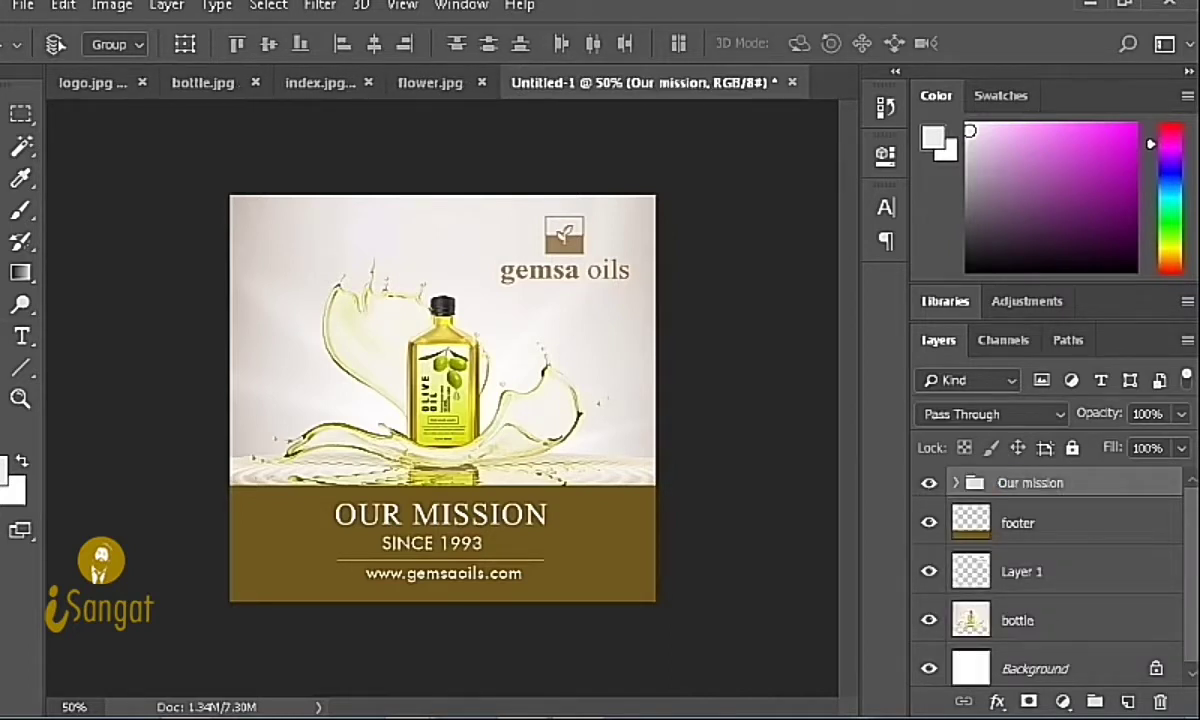
Step: Centre the Our mission group horizontally on the footer and nudge it slightly down
shift+click(1040, 522)
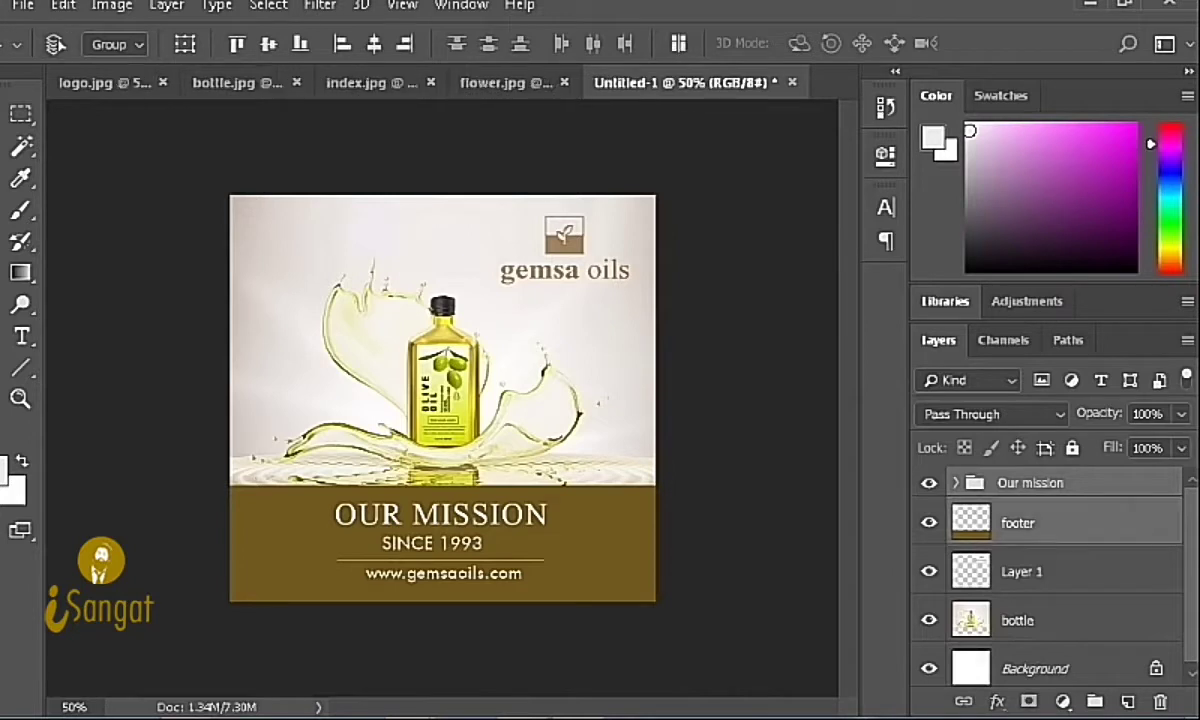
click(374, 44)
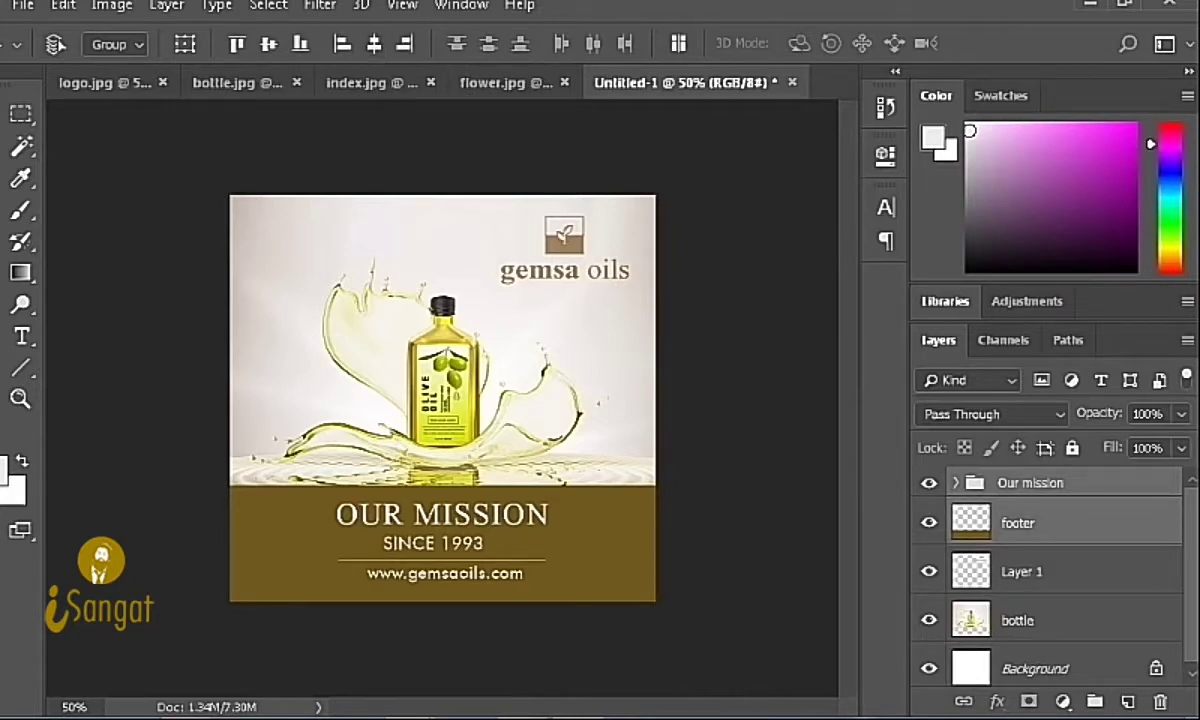
click(1060, 483)
key(Down)
key(Down)
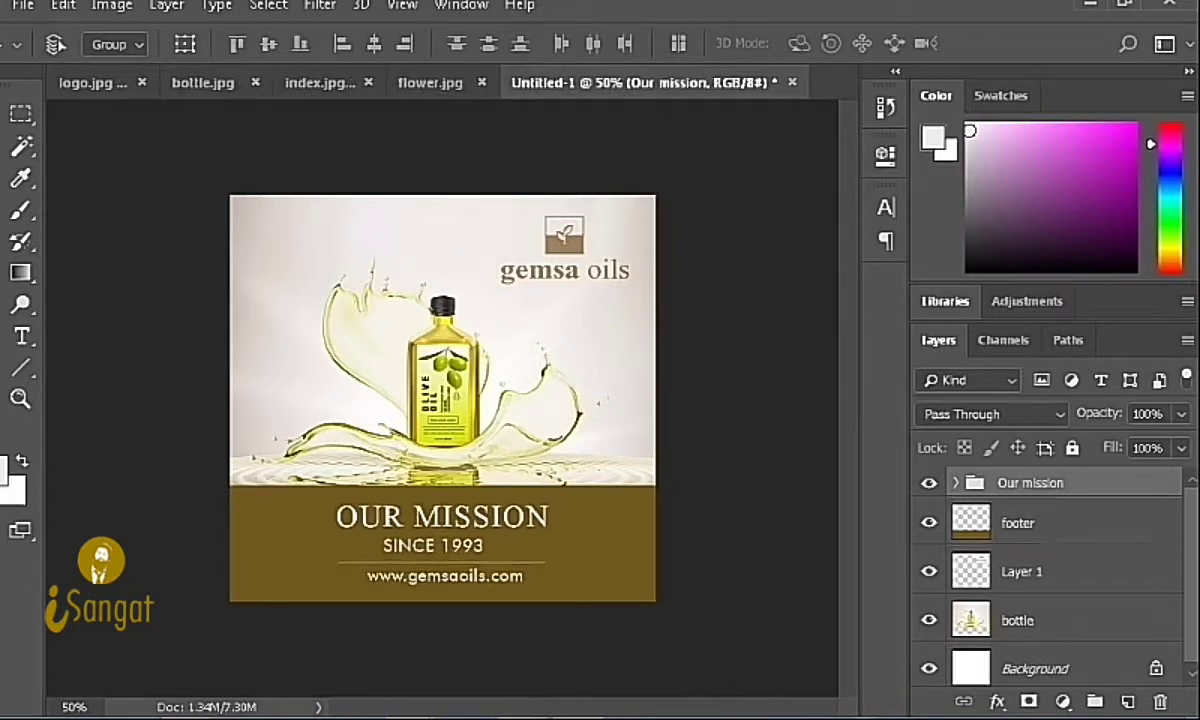
key(Down)
key(Down)
key(t)
click(445, 576)
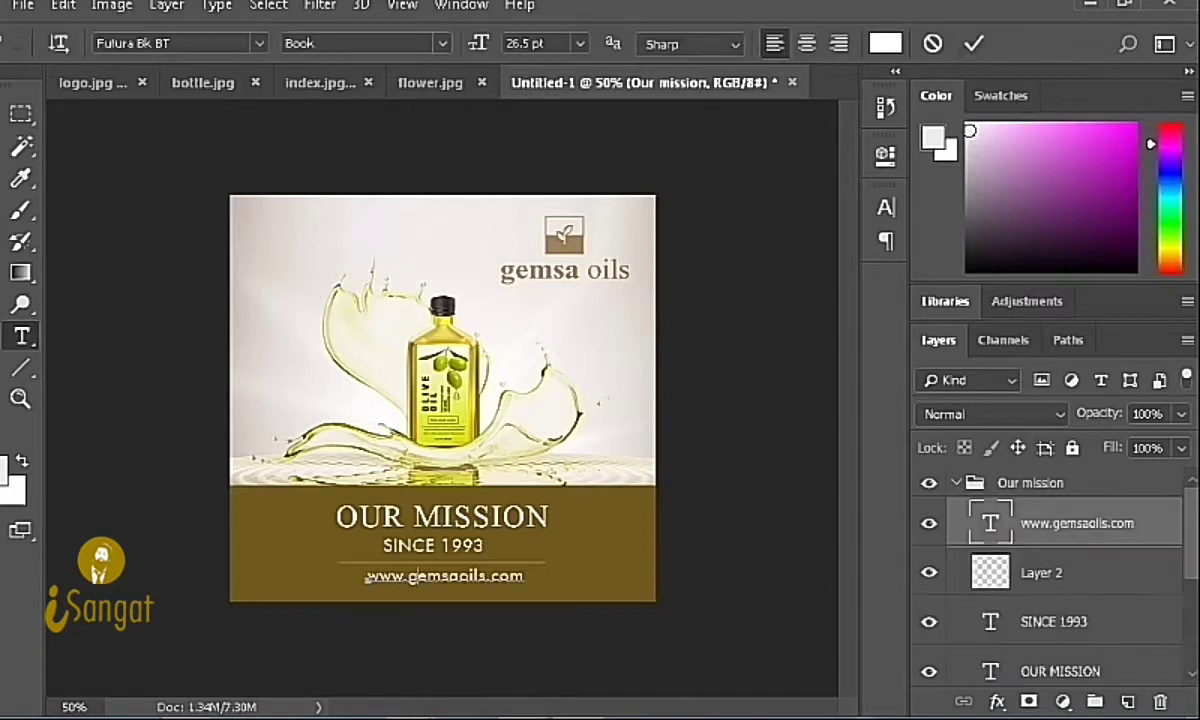
key(ctrl+a)
key(ctrl+t)
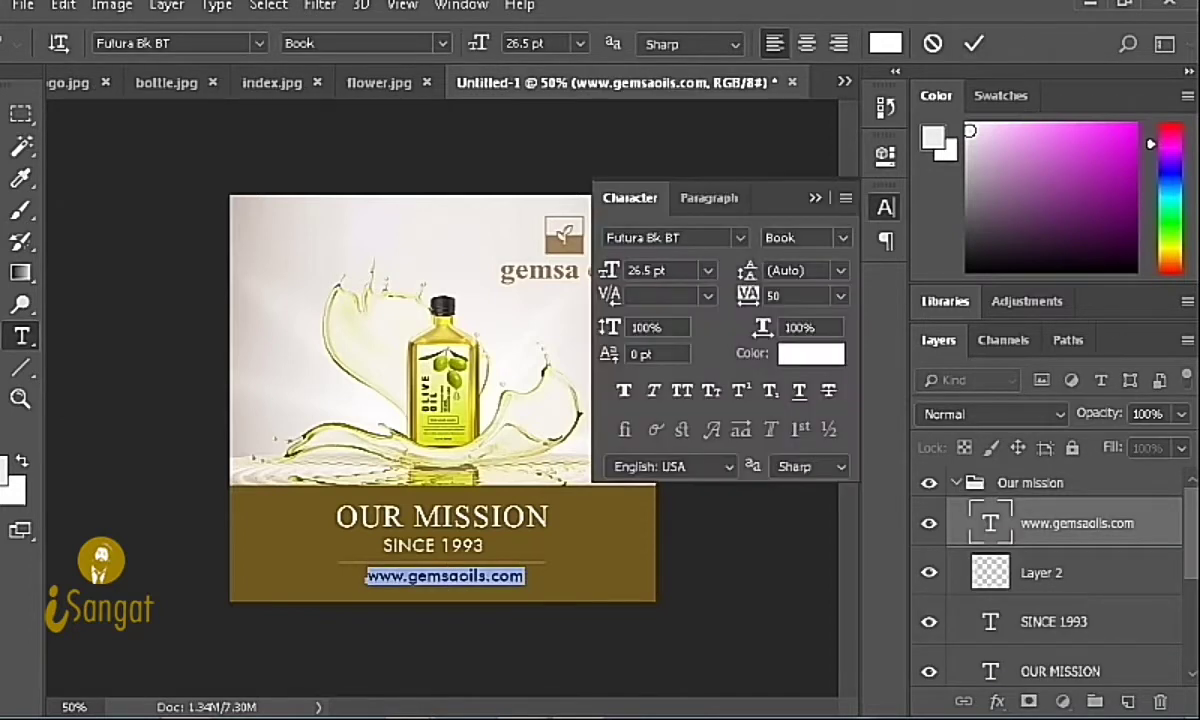
click(840, 296)
click(795, 556)
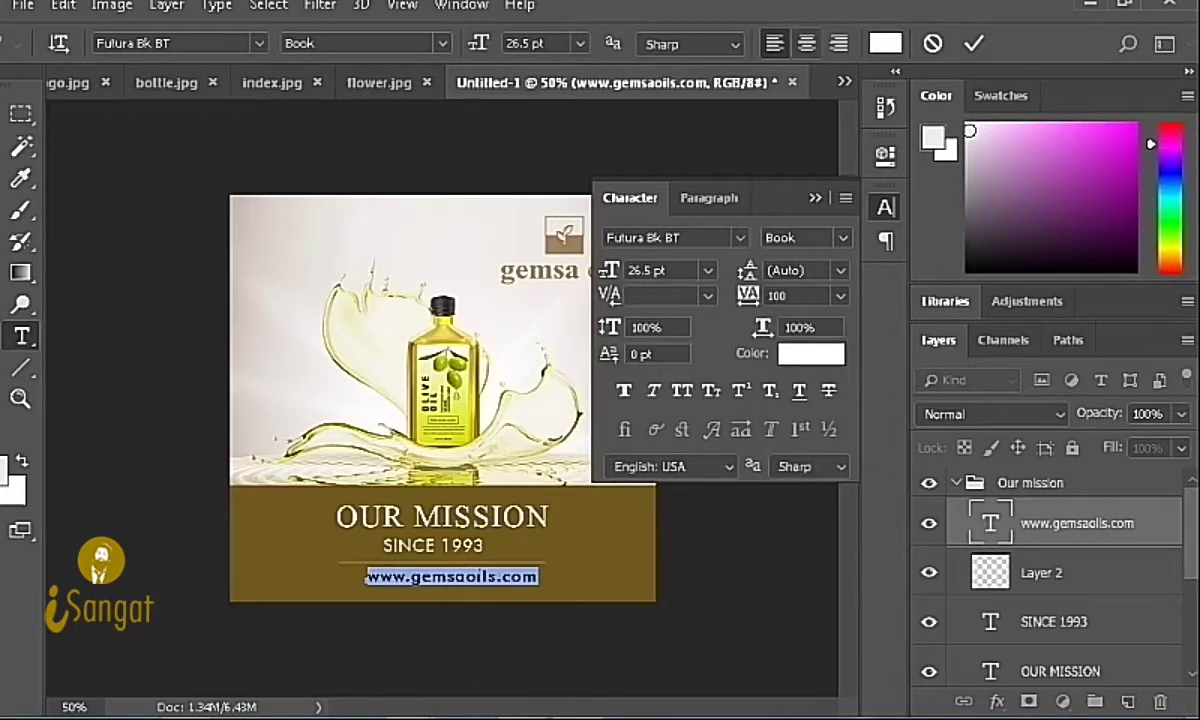
key(ctrl+shift+c)
key(ctrl+h)
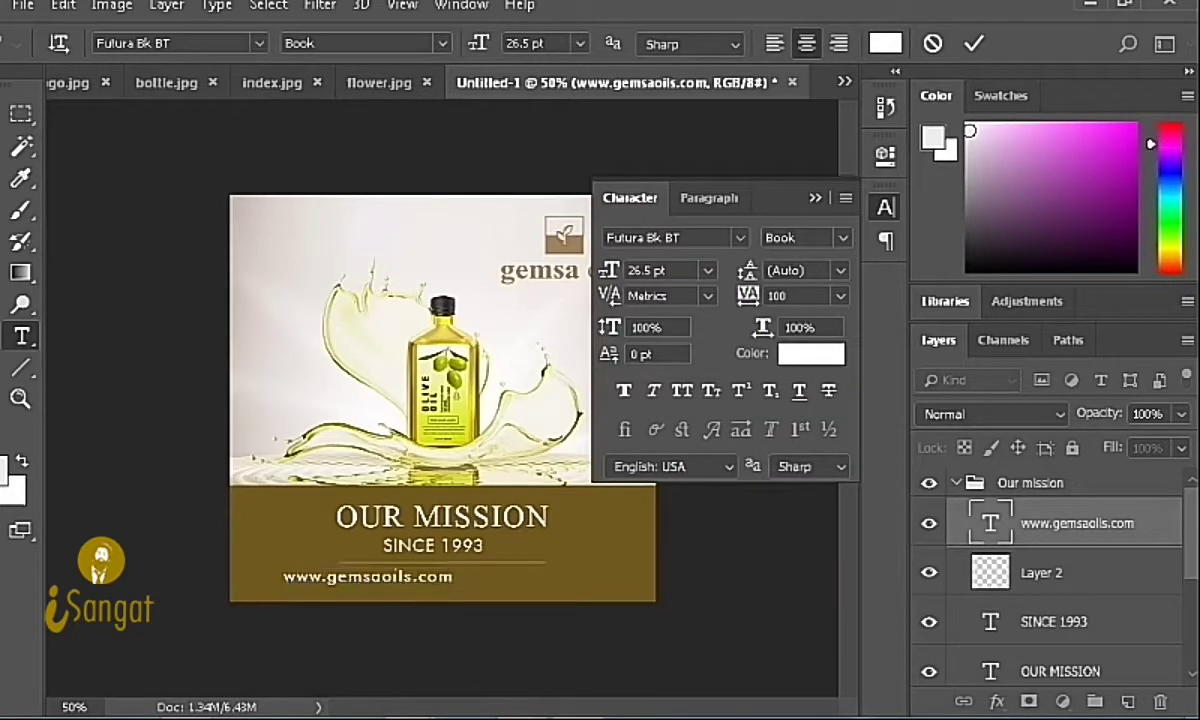
key(ctrl+Return)
click(885, 207)
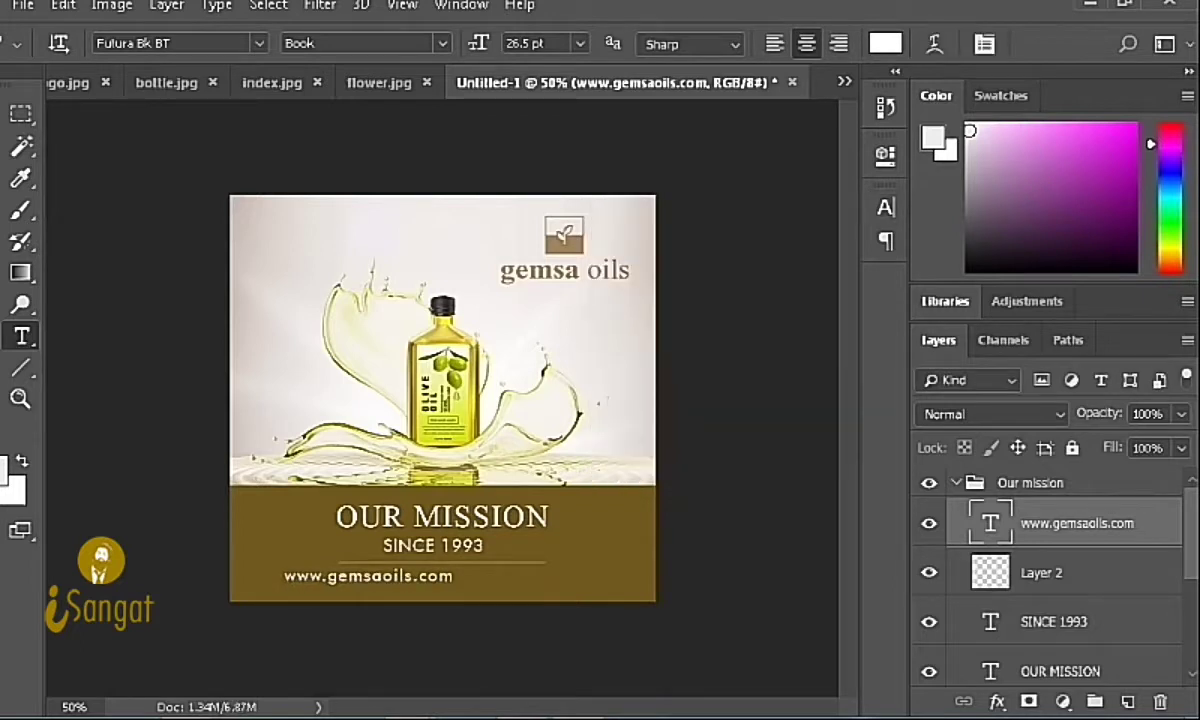
Step: Centre OUR MISSION, SINCE 1993, the divider and website line together, then the group on the footer
key(v)
ctrl+click(1060, 671)
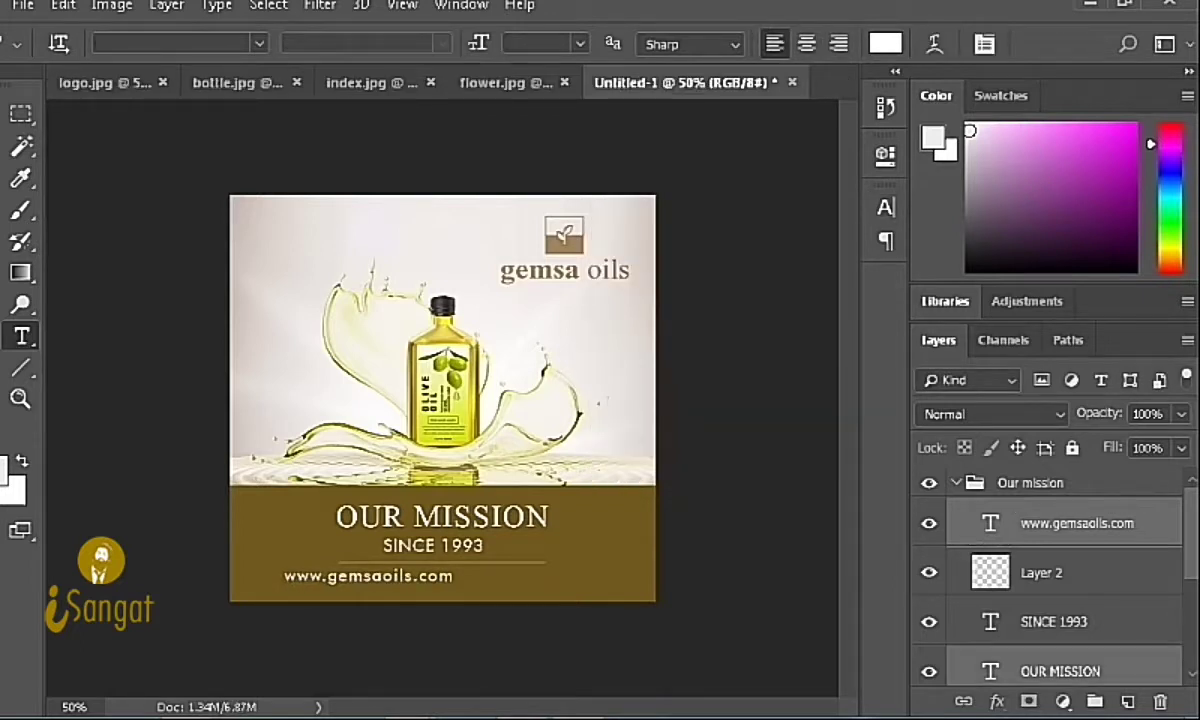
click(374, 43)
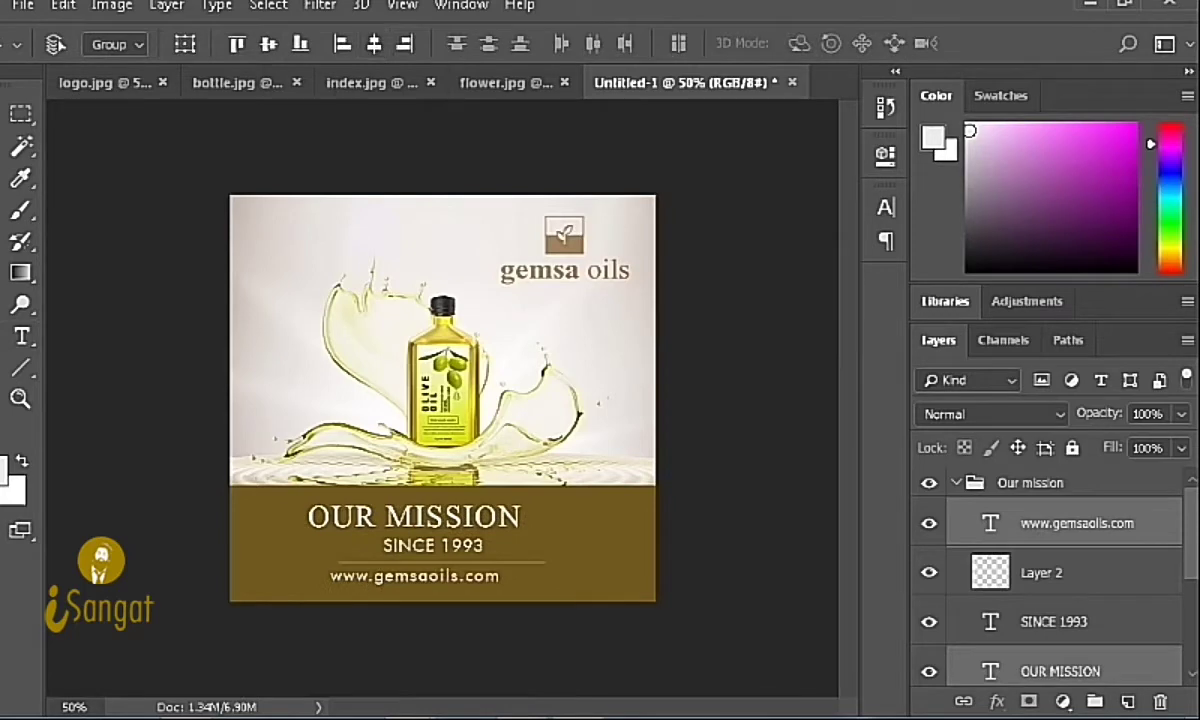
ctrl+click(1041, 572)
ctrl+click(1053, 621)
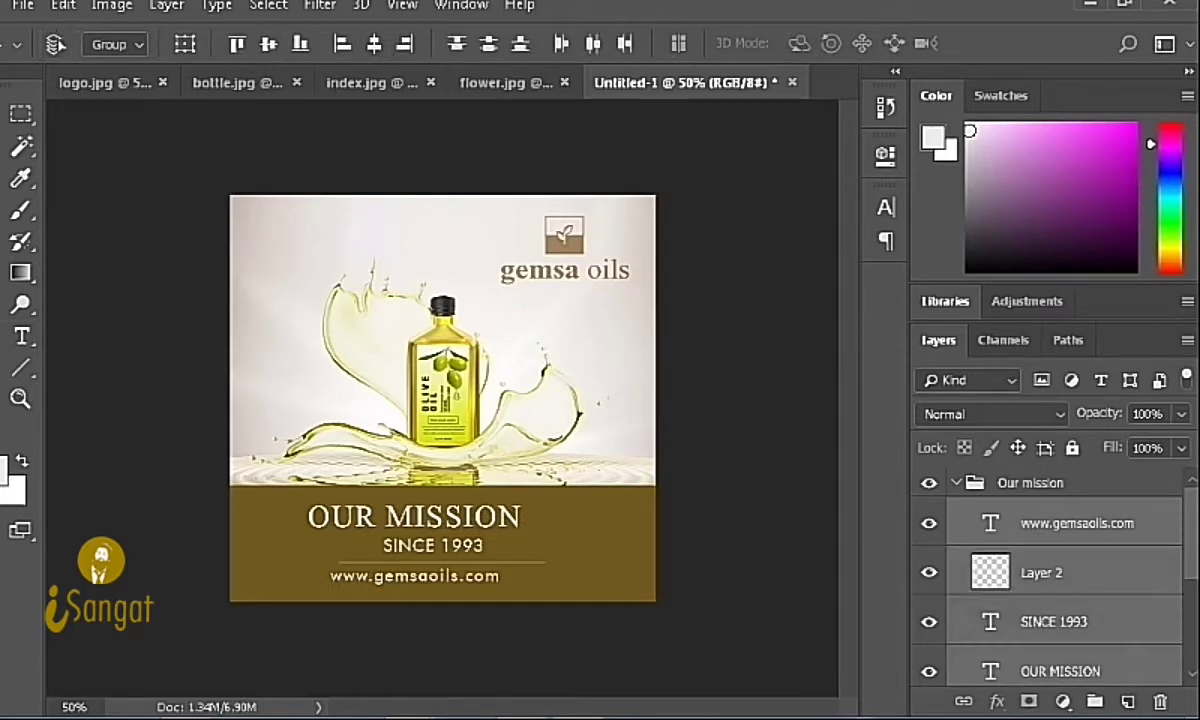
click(374, 43)
click(956, 482)
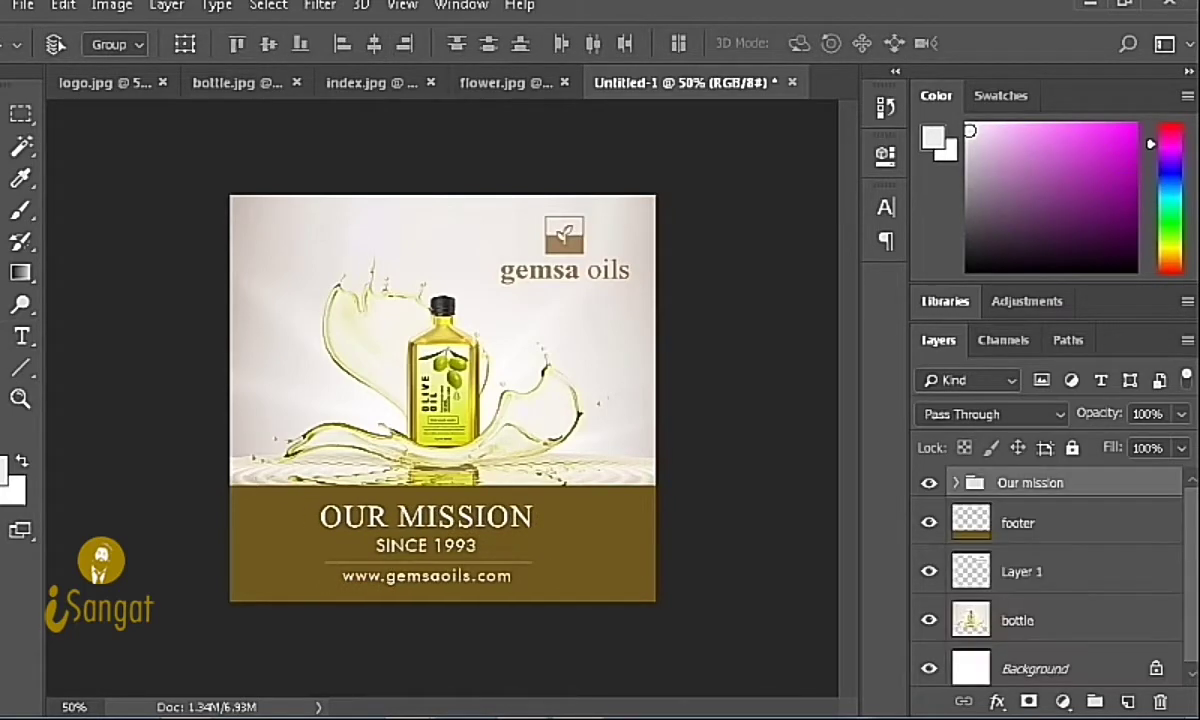
ctrl+click(1018, 522)
click(374, 43)
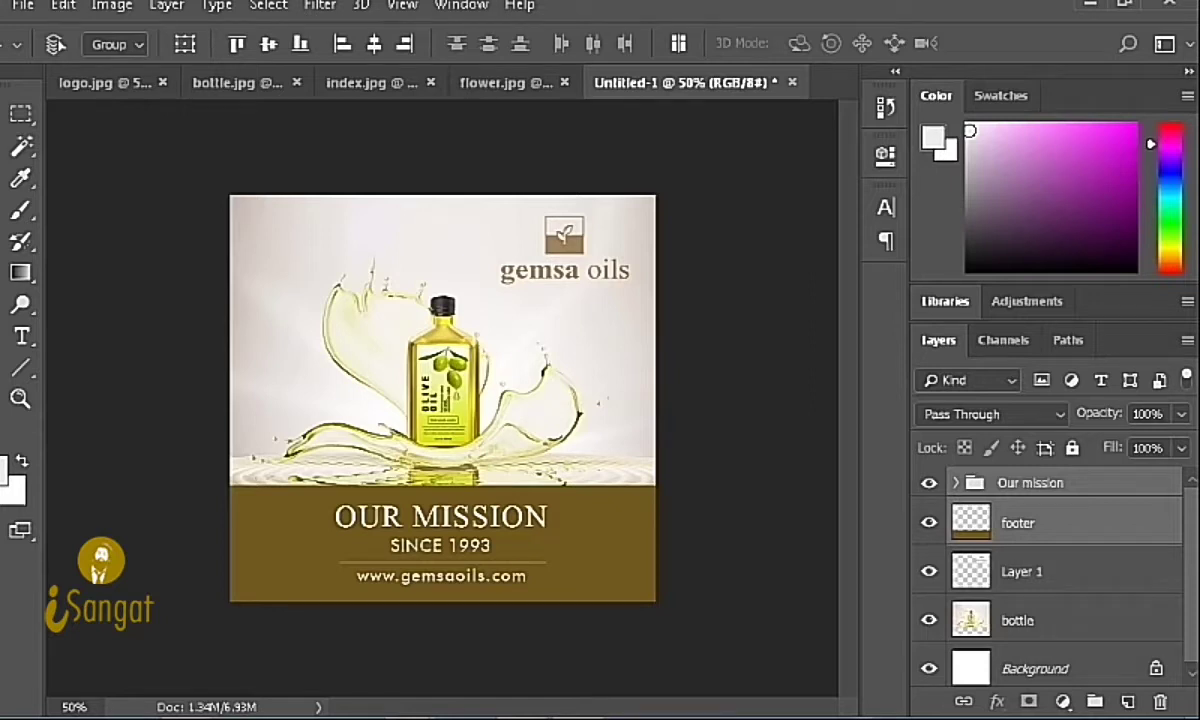
Step: Shift the bottle photo to the left
drag(475, 358, 438, 358)
key(m)
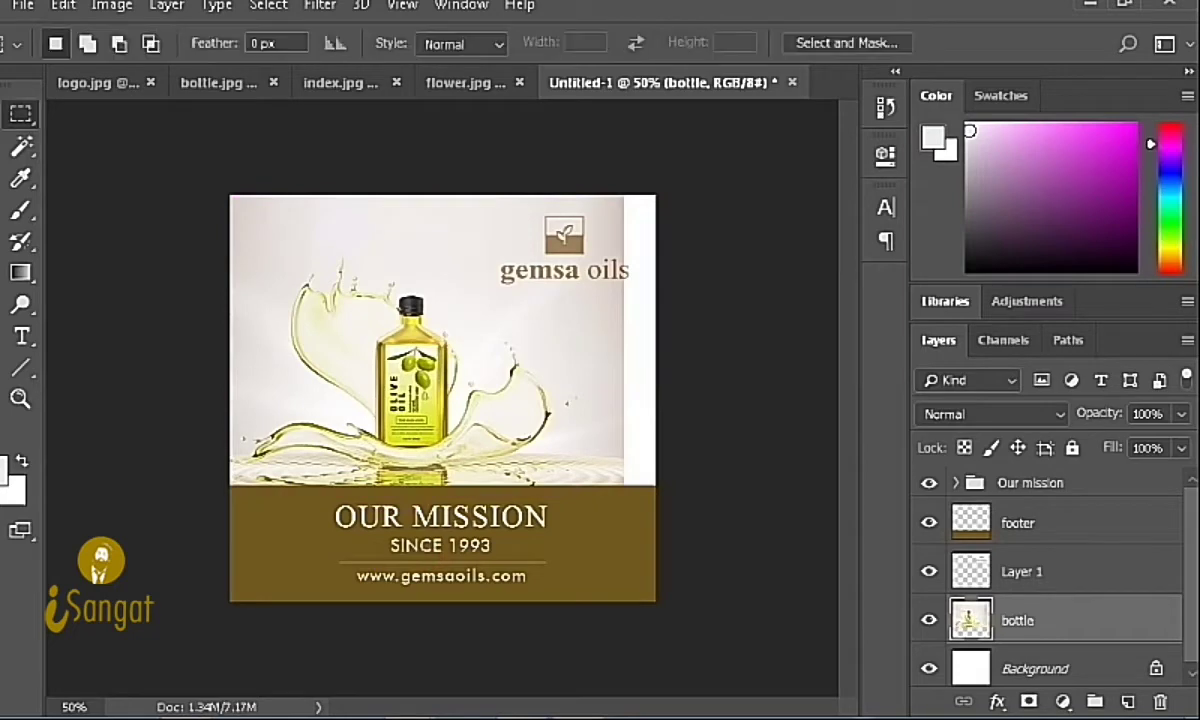
drag(561, 196, 690, 490)
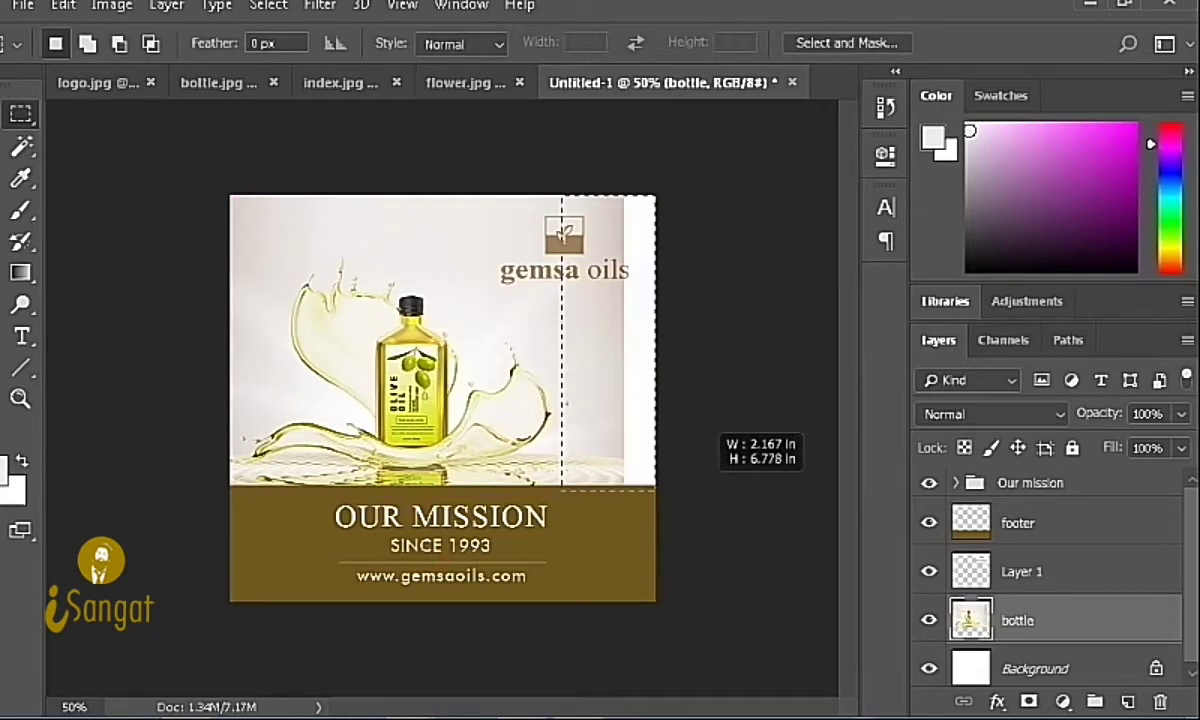
key(ctrl+d)
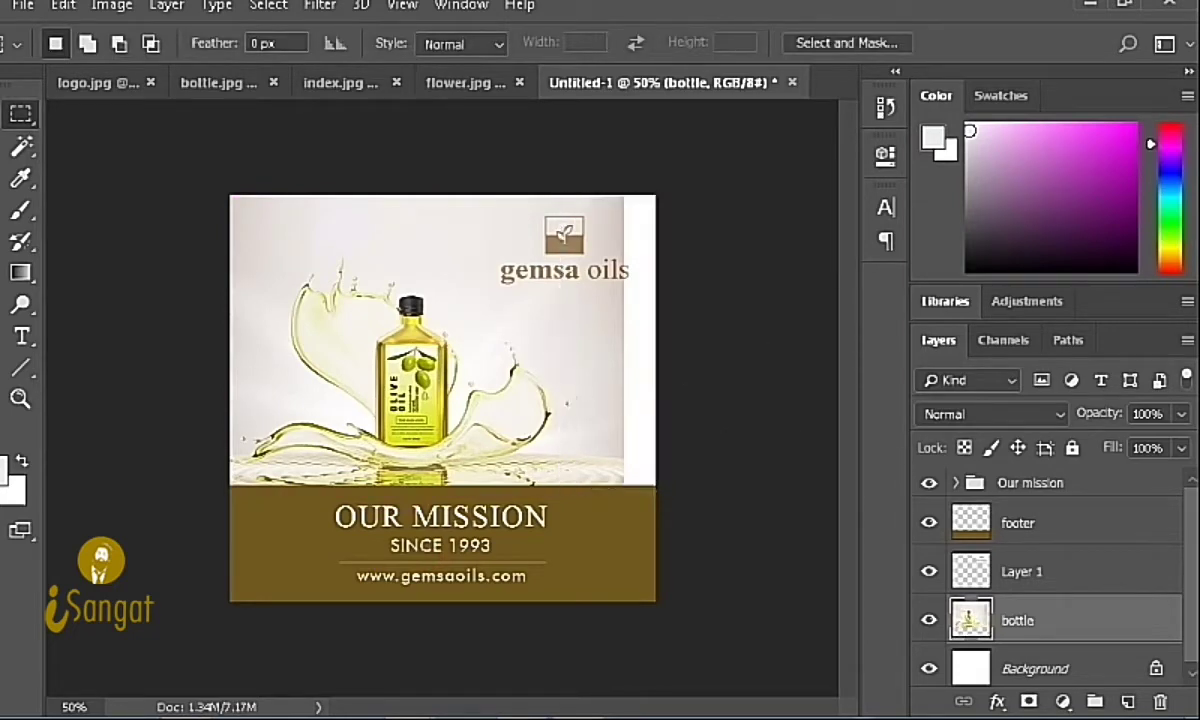
key(v)
key(Left)
key(Left)
key(Left)
key(Left)
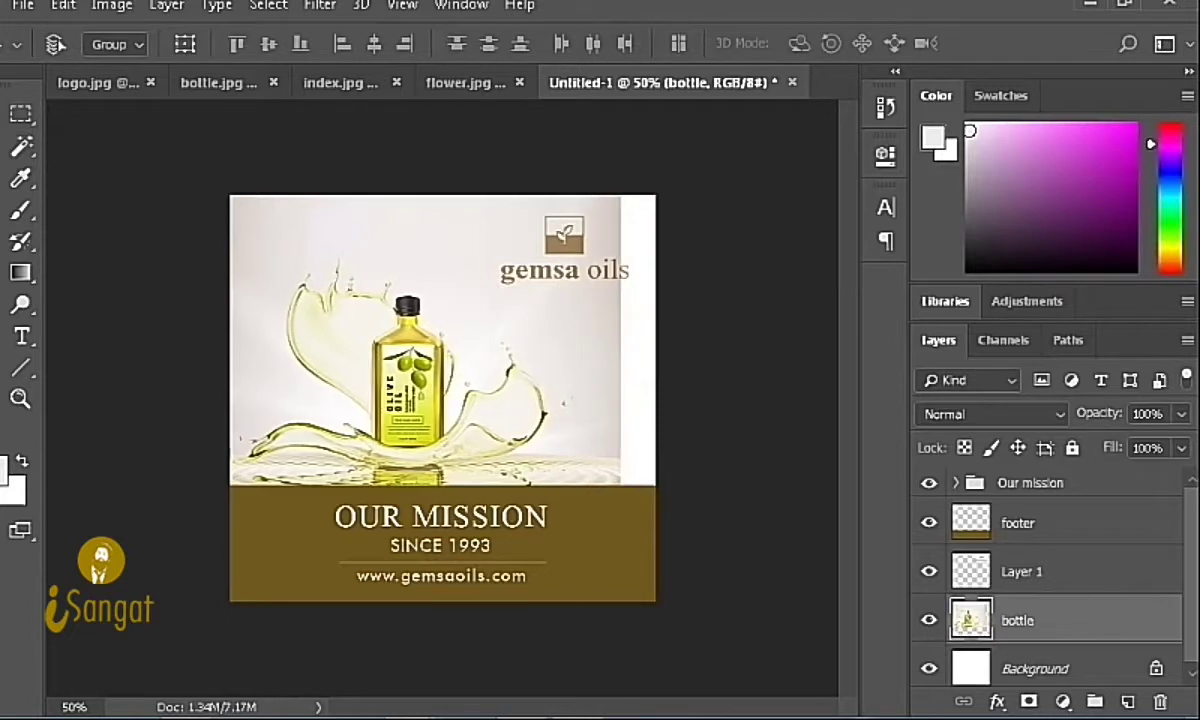
Step: Copy the photo's right background strip to Layer 3 and stretch it over the right edge's white gap
key(m)
drag(552, 196, 658, 490)
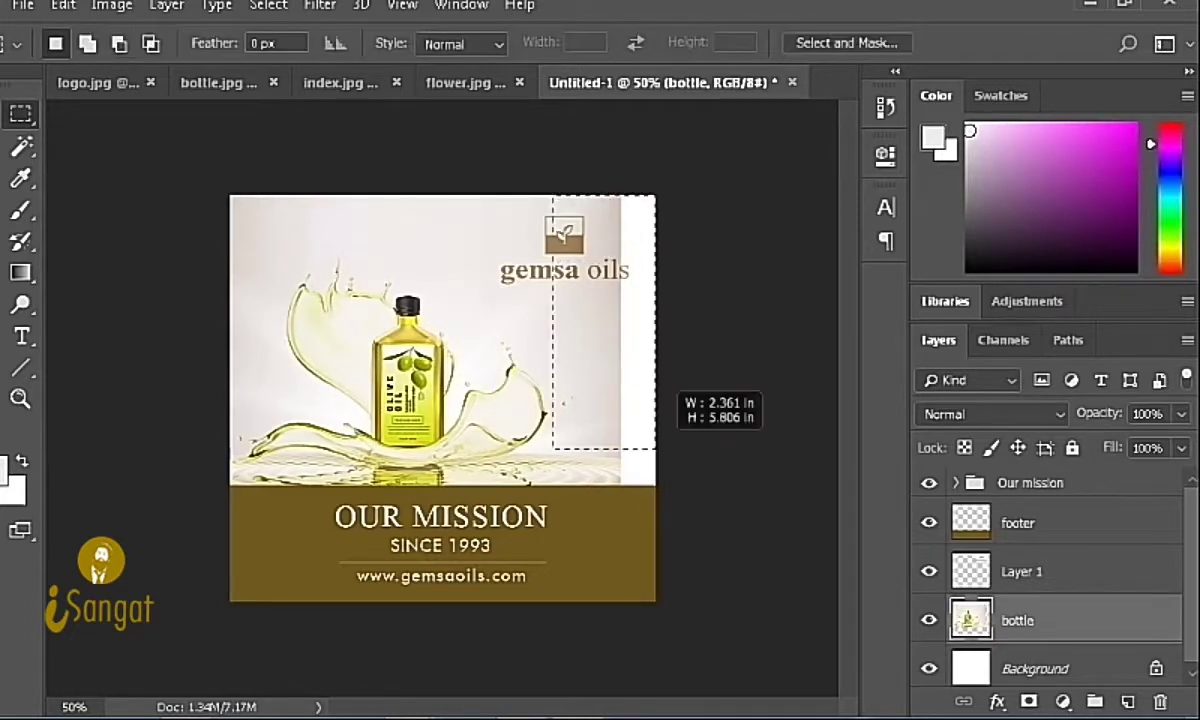
key(ctrl+j)
key(v)
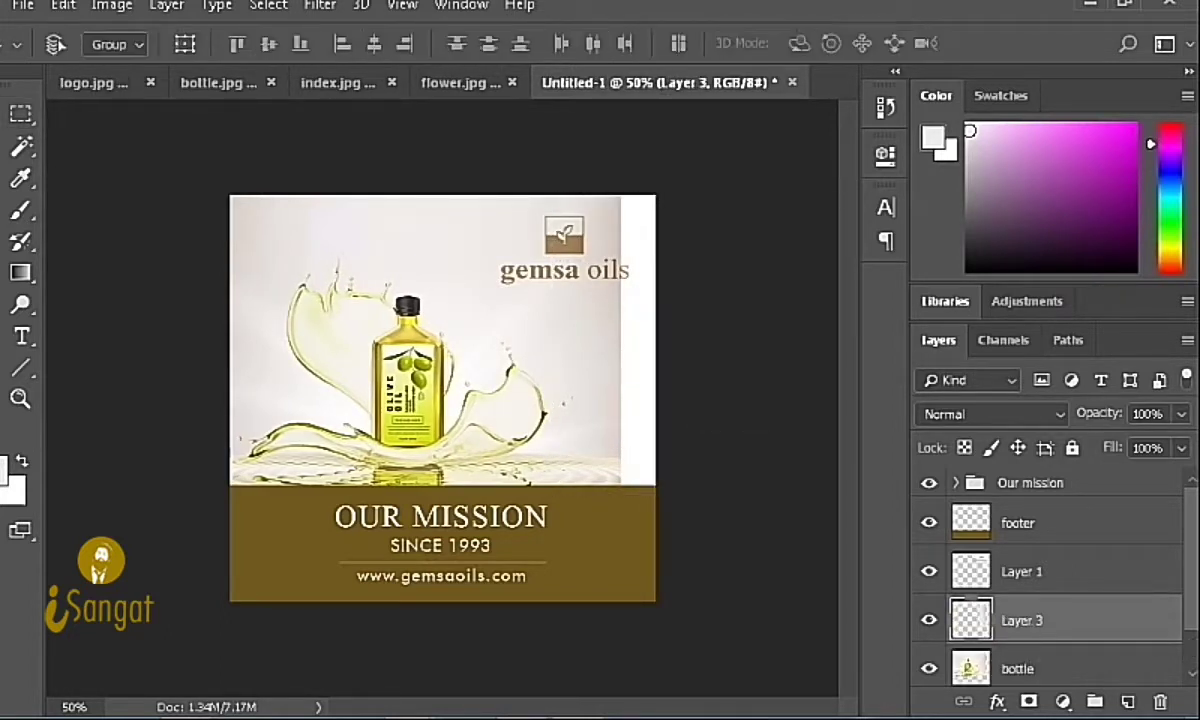
mouse_move(605, 345)
mouse_down()
mouse_move(645, 345)
mouse_move(565, 343)
mouse_up()
key(ctrl+t)
key(Return)
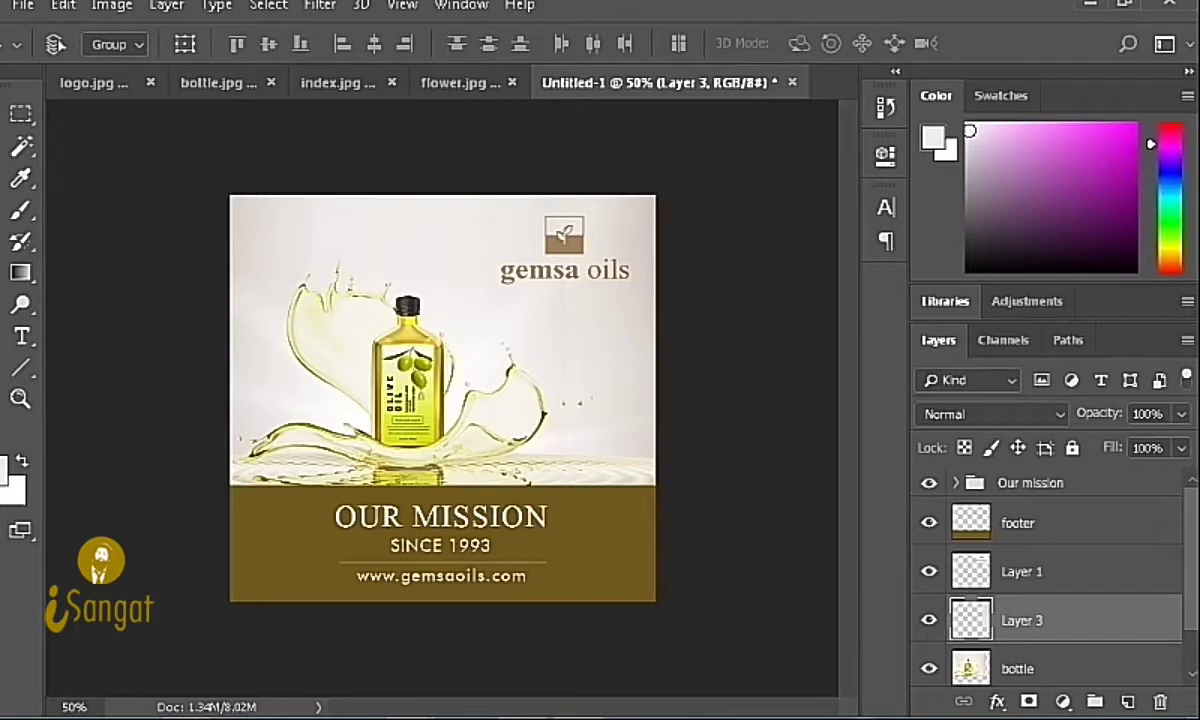
Step: Add a layer mask to the strip and paint on it to blend the seam
click(1029, 701)
key(b)
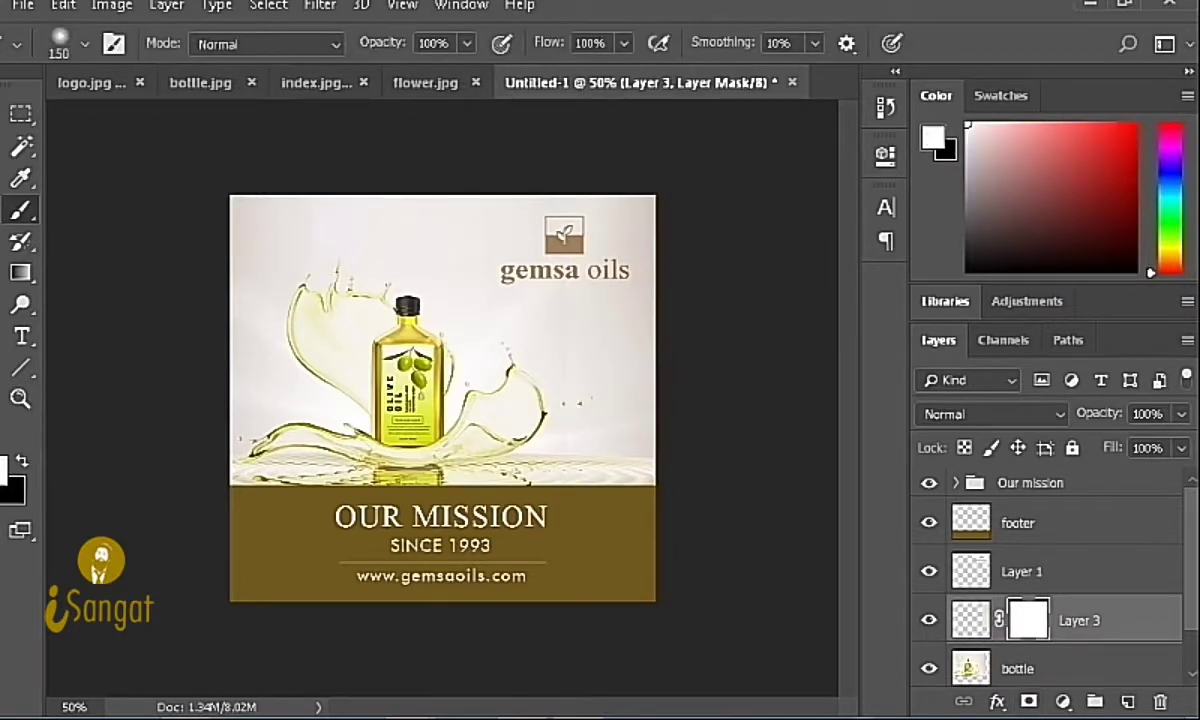
key(x)
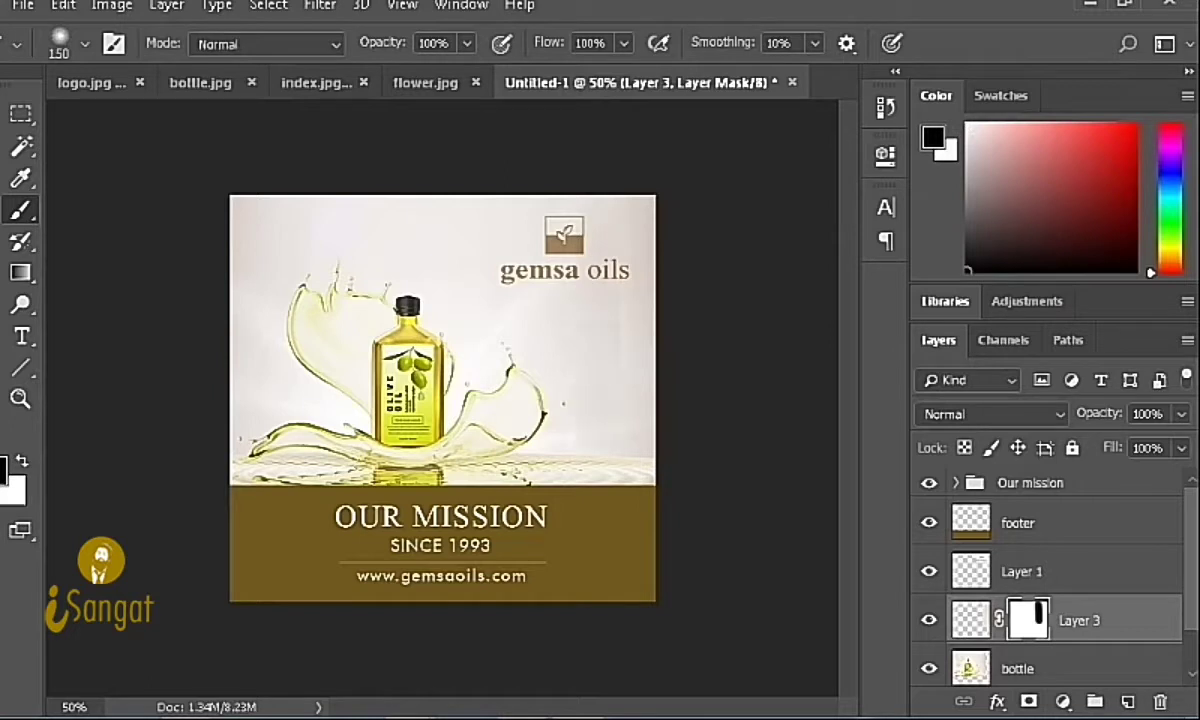
key(x)
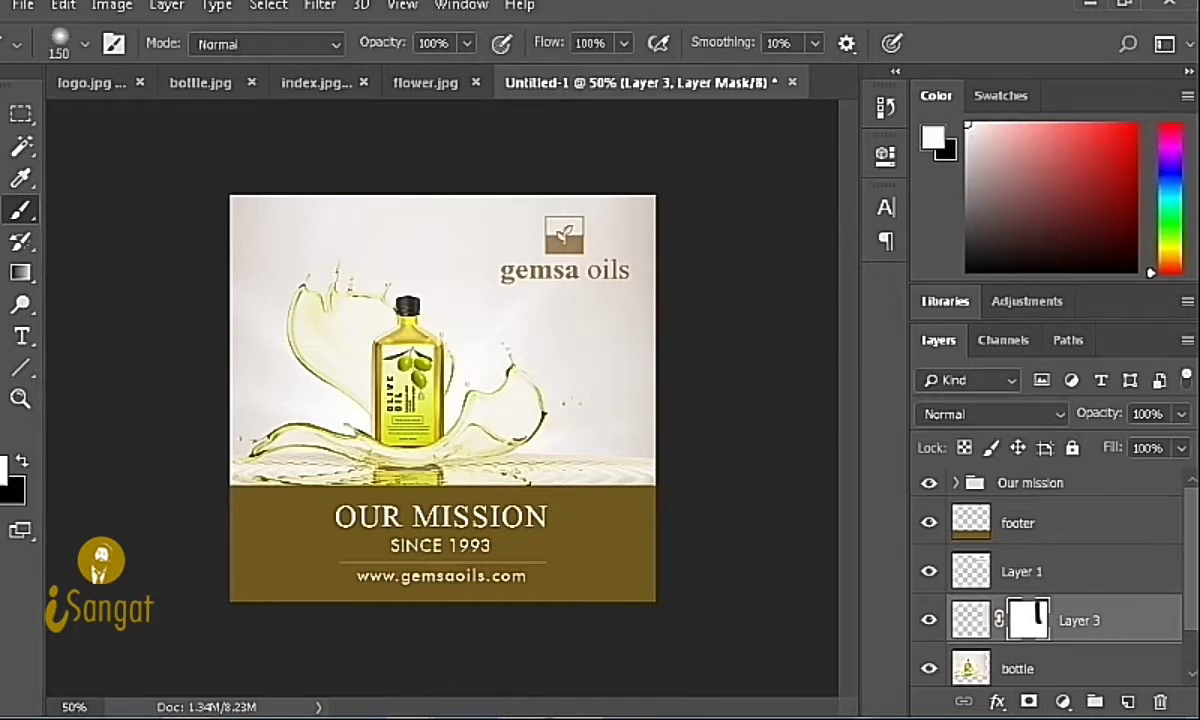
Step: Paste the sunflower from flower.jpg into the poster and place it right of the bottle
click(425, 82)
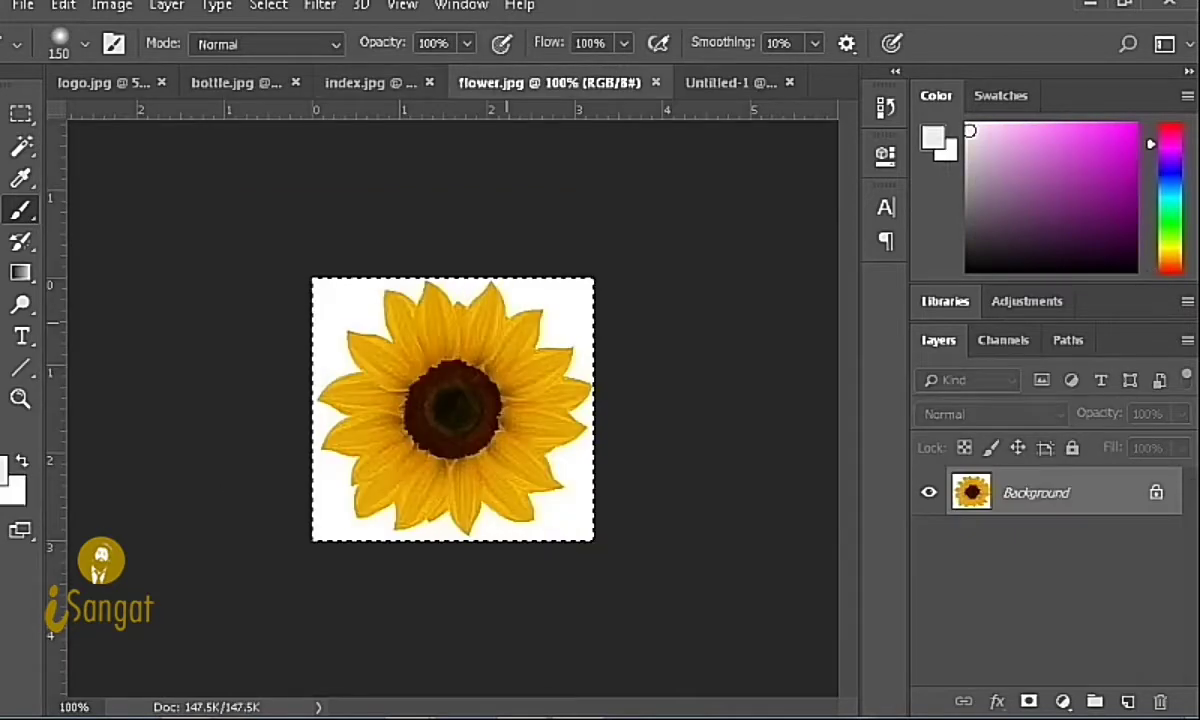
key(ctrl+Tab)
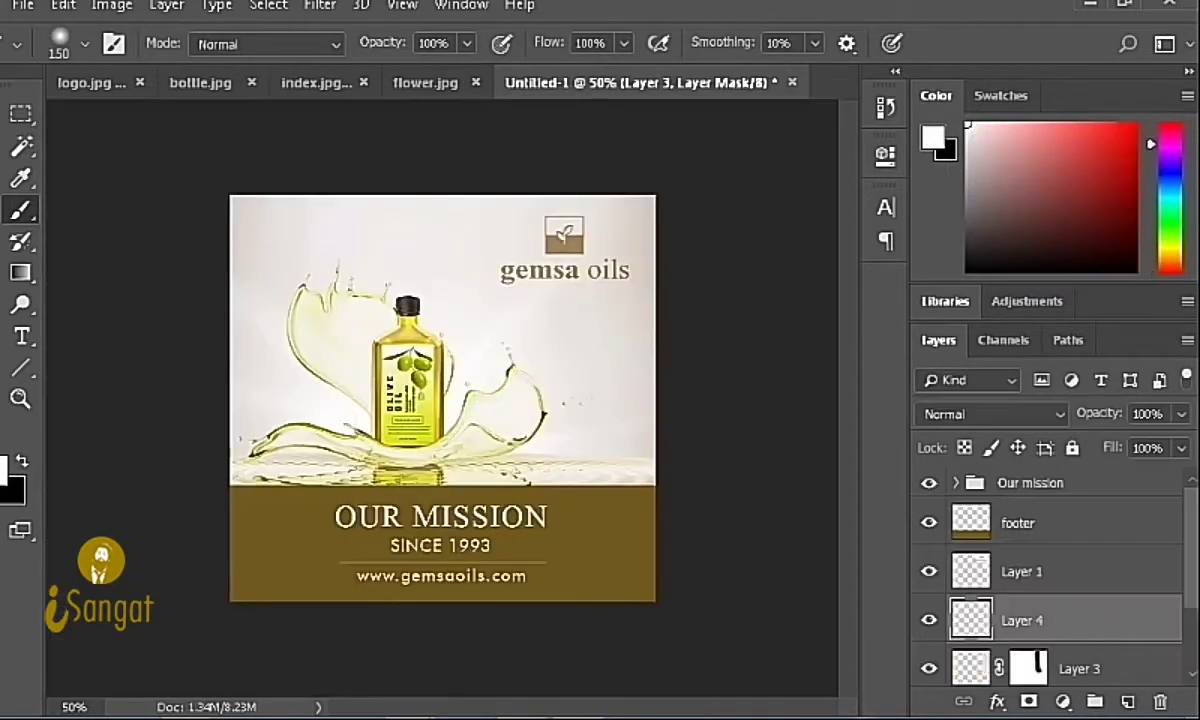
key(ctrl+v)
key(v)
drag(470, 330, 614, 330)
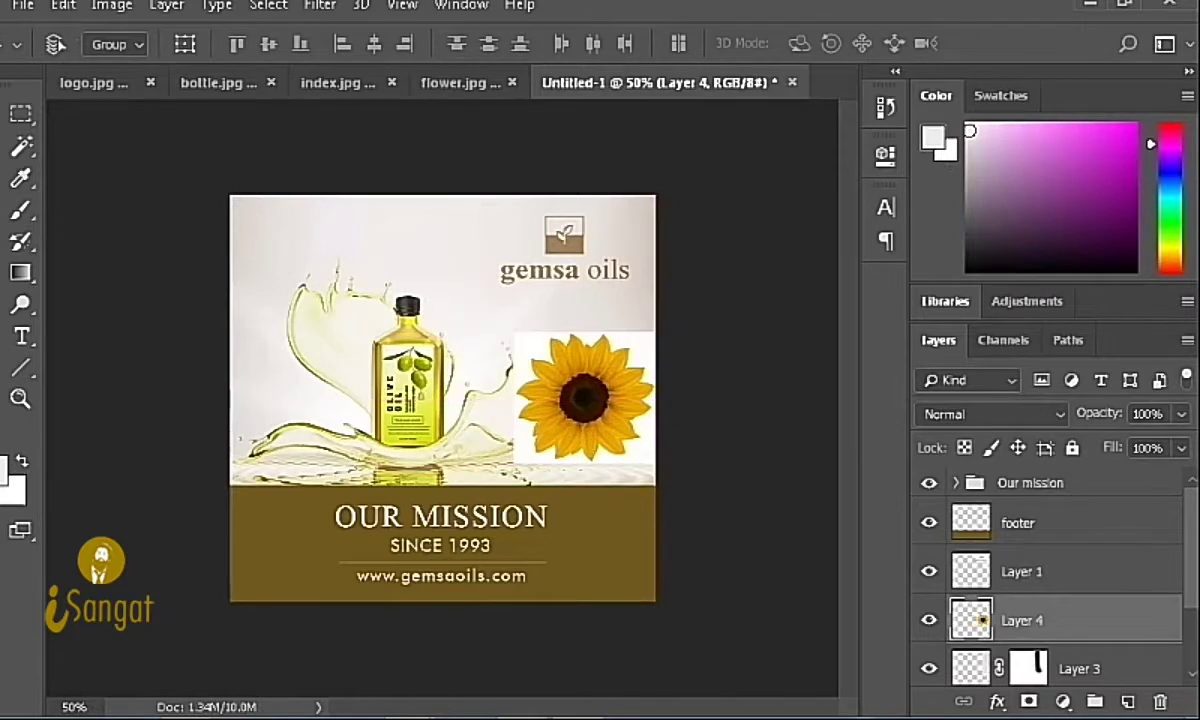
Step: Blend the sunflower with Linear Burn and shrink it to about 80%
key(shift+plus)
key(shift+plus)
key(shift+plus)
key(shift+plus)
key(shift+plus)
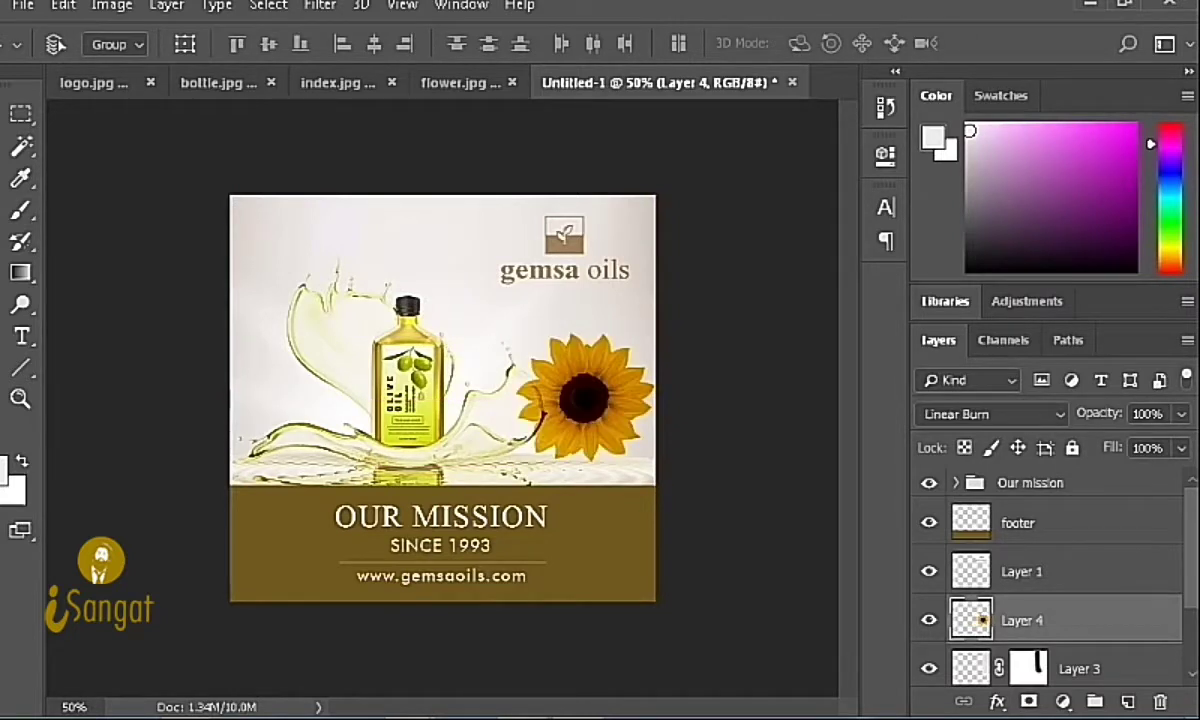
key(ctrl+t)
mouse_move(659, 332)
mouse_down()
mouse_move(617, 368)
mouse_move(570, 314)
mouse_up()
key(Return)
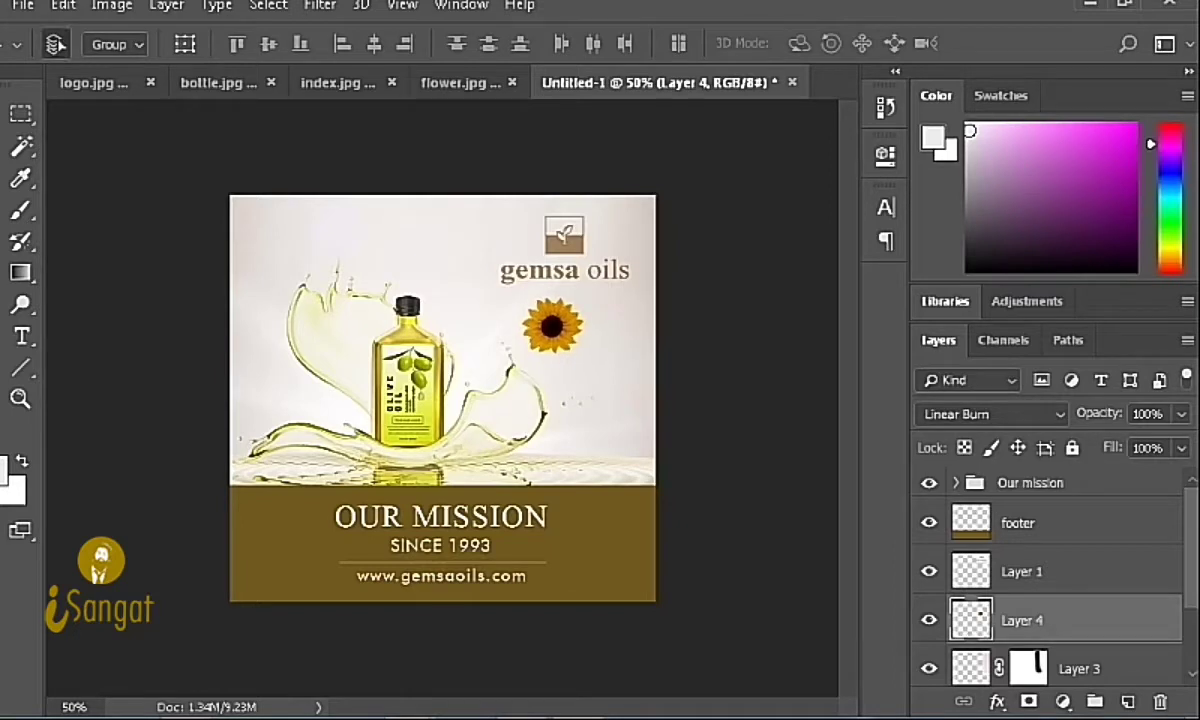
Step: Place a copy of the sunflower in the top-left corner, scaled to about 72%
drag(552, 326, 286, 234)
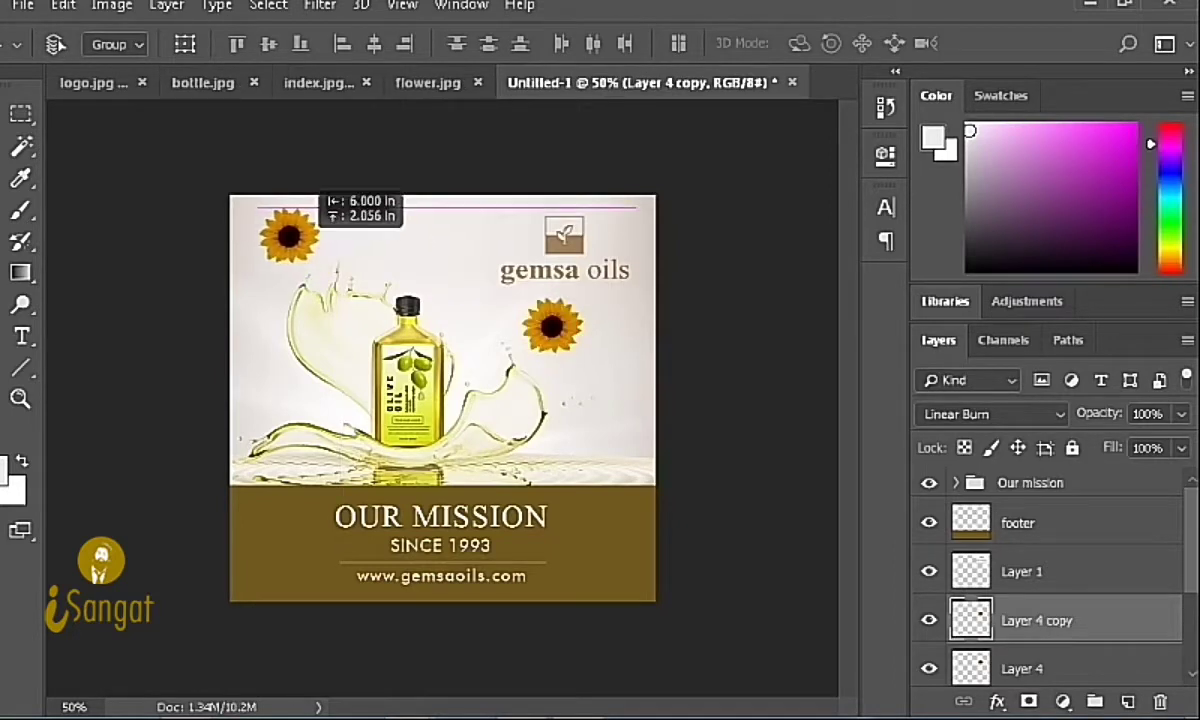
mouse_move(287, 234)
mouse_down()
mouse_move(287, 250)
mouse_move(306, 233)
mouse_move(281, 240)
mouse_up()
key(ctrl+t)
key(Return)
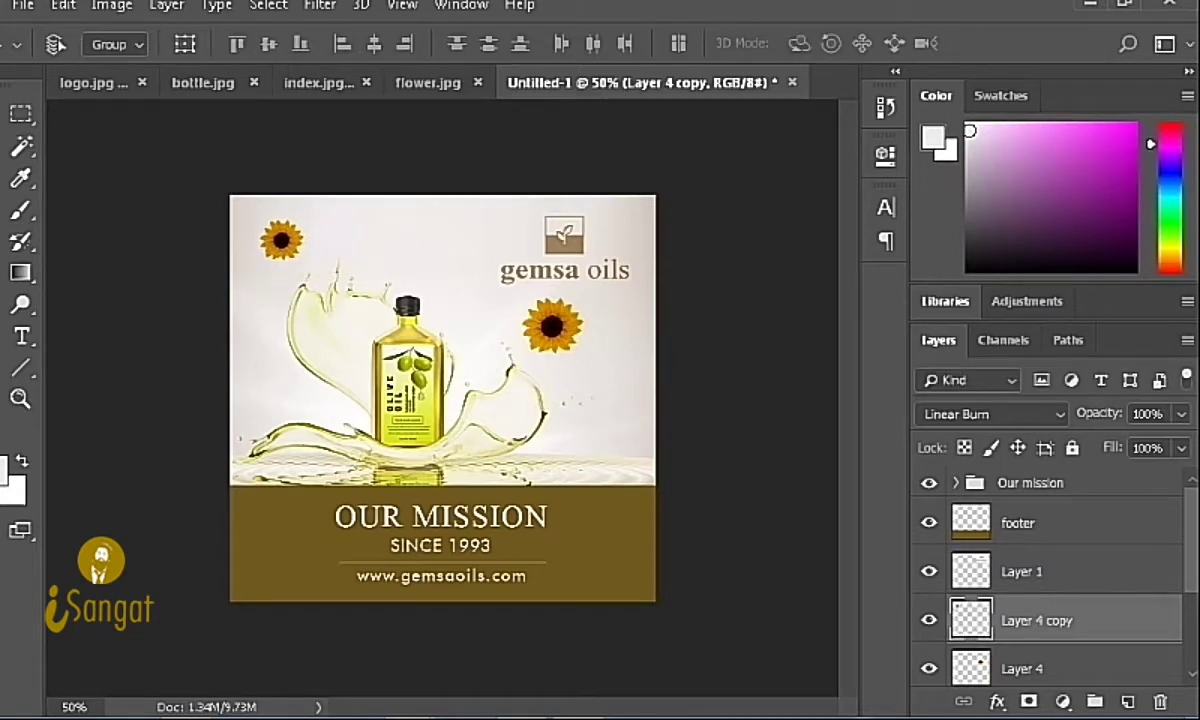
key(ctrl+alt+z)
key(ctrl+alt+z)
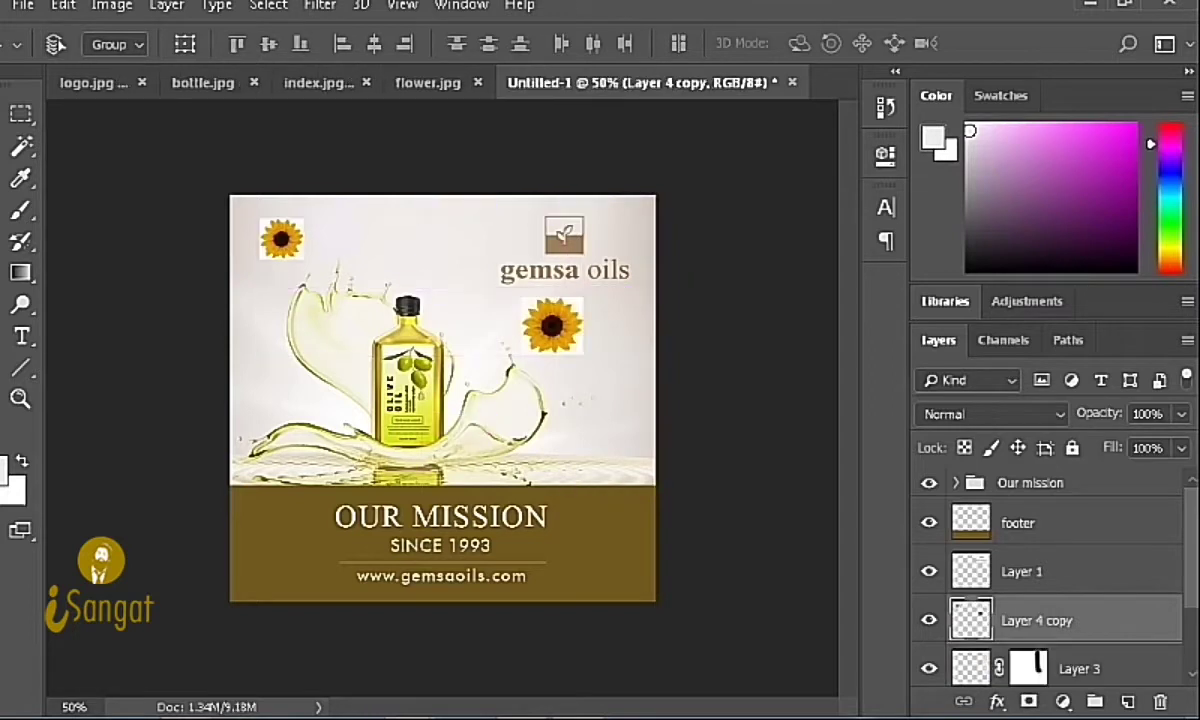
key(ctrl+shift+z)
key(ctrl+shift+z)
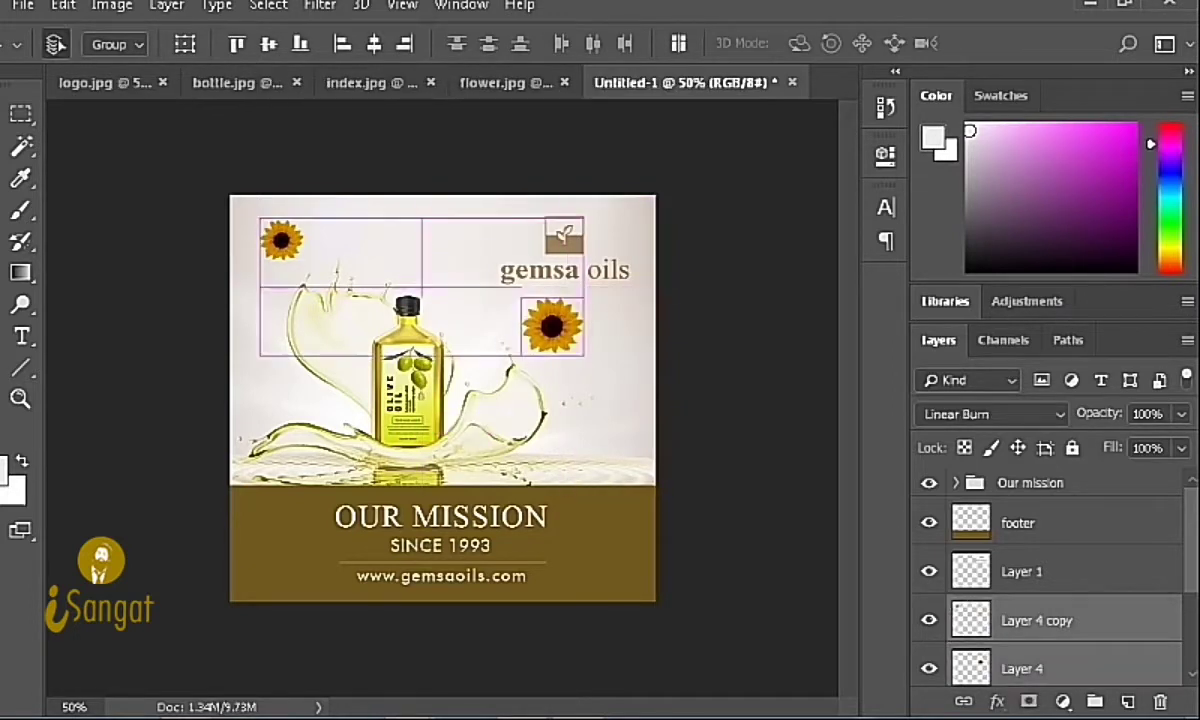
Step: Lighten the Green channel midtones of the original sunflower with Levels
click(1036, 620)
click(1021, 668)
key(ctrl+l)
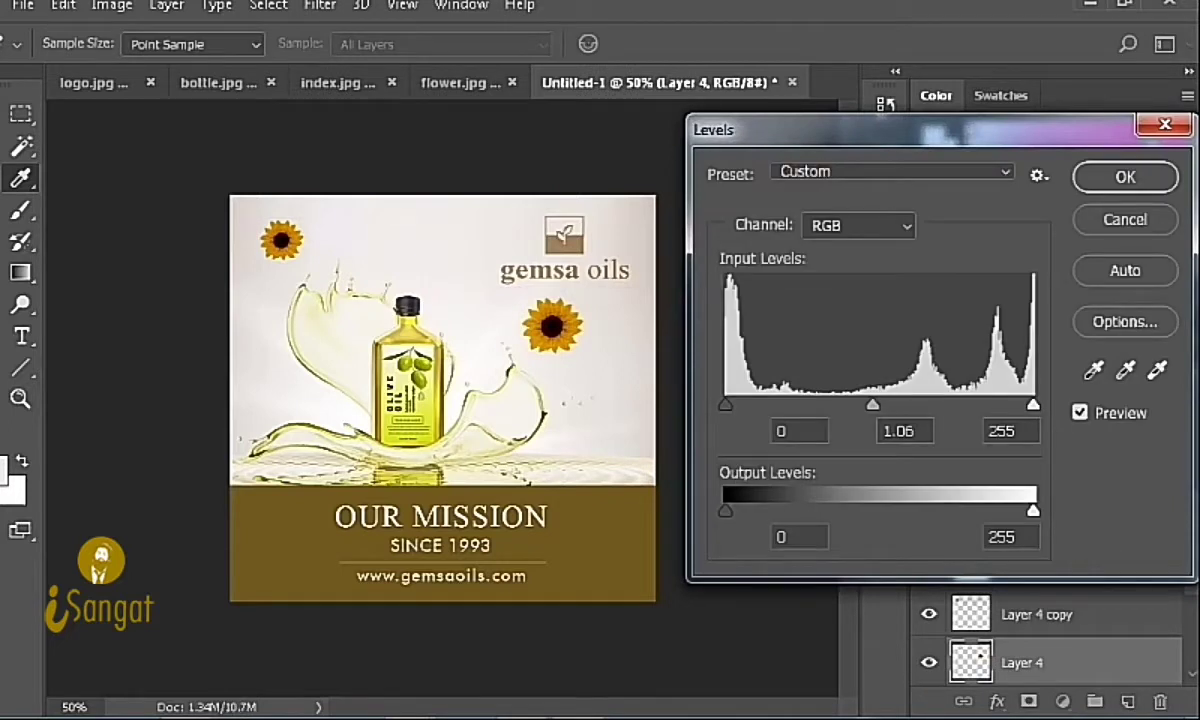
click(858, 225)
click(820, 289)
drag(880, 405, 848, 405)
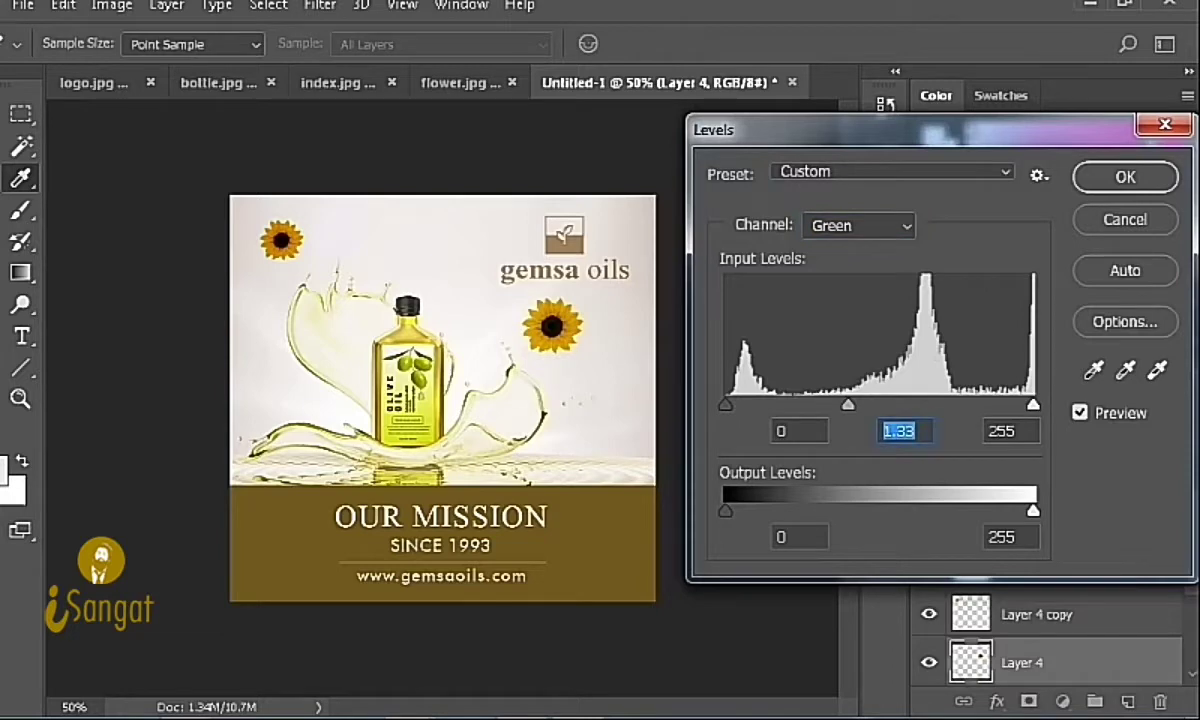
key(Return)
Step: Apply Levels to the sunflower copy with the Green midtone set to 1.33
key(alt+bracketright)
key(ctrl+l)
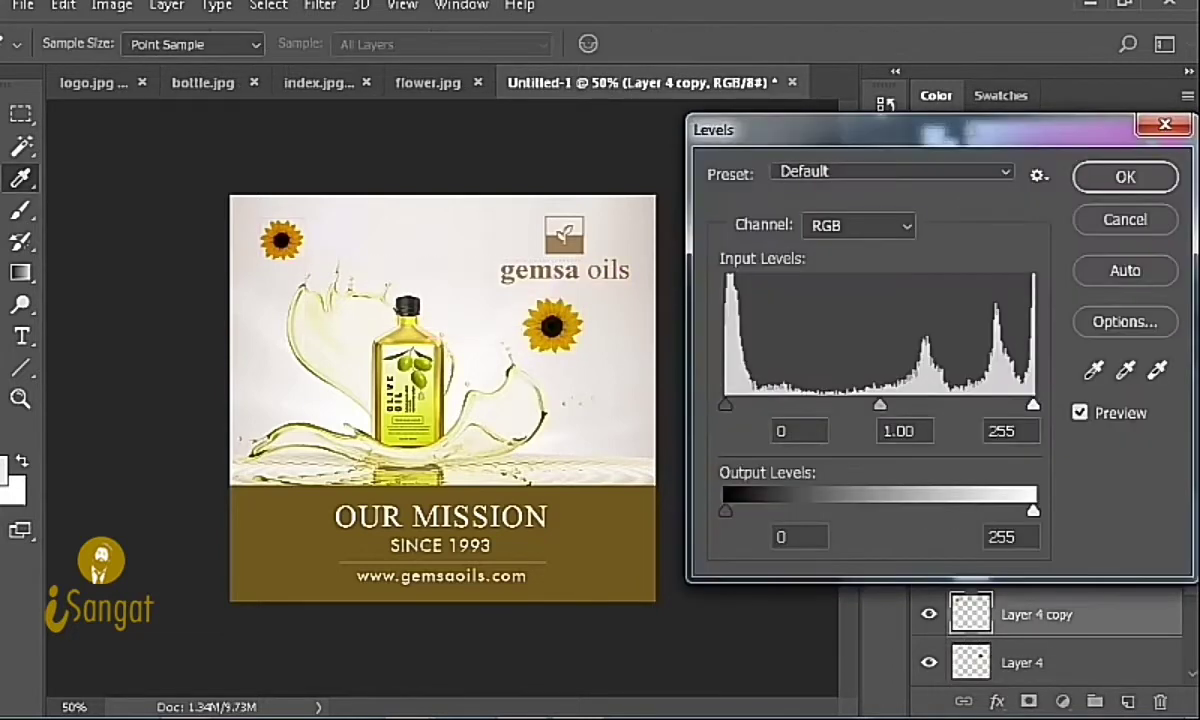
click(858, 225)
click(830, 295)
click(898, 431)
text(1.)
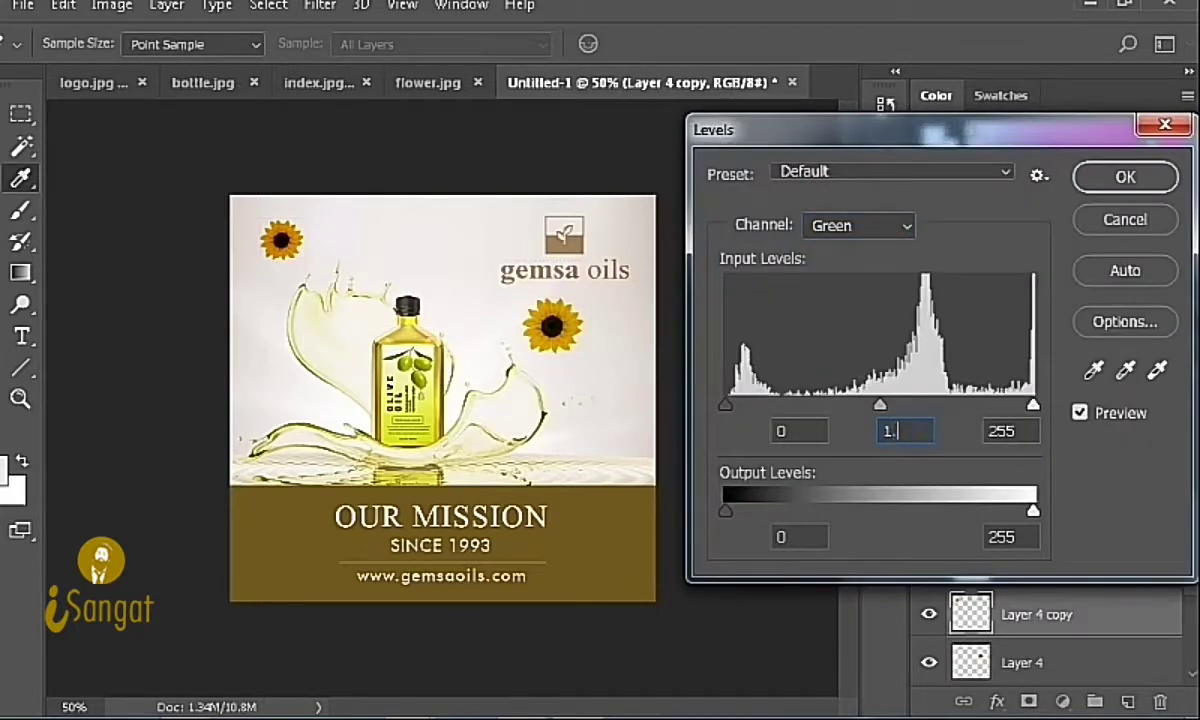
text(33)
key(Return)
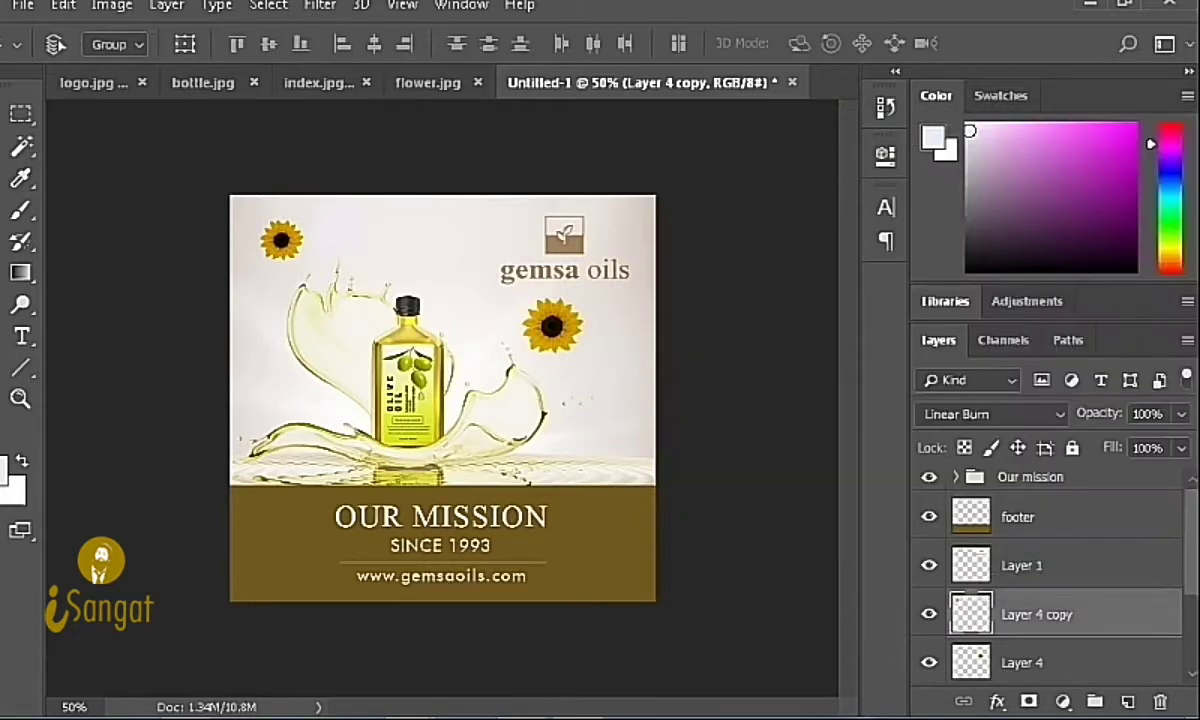
Step: Paste the seeds from index.jpg right of the sunflower, blend them Darker Color, and scale them down
click(1021, 662)
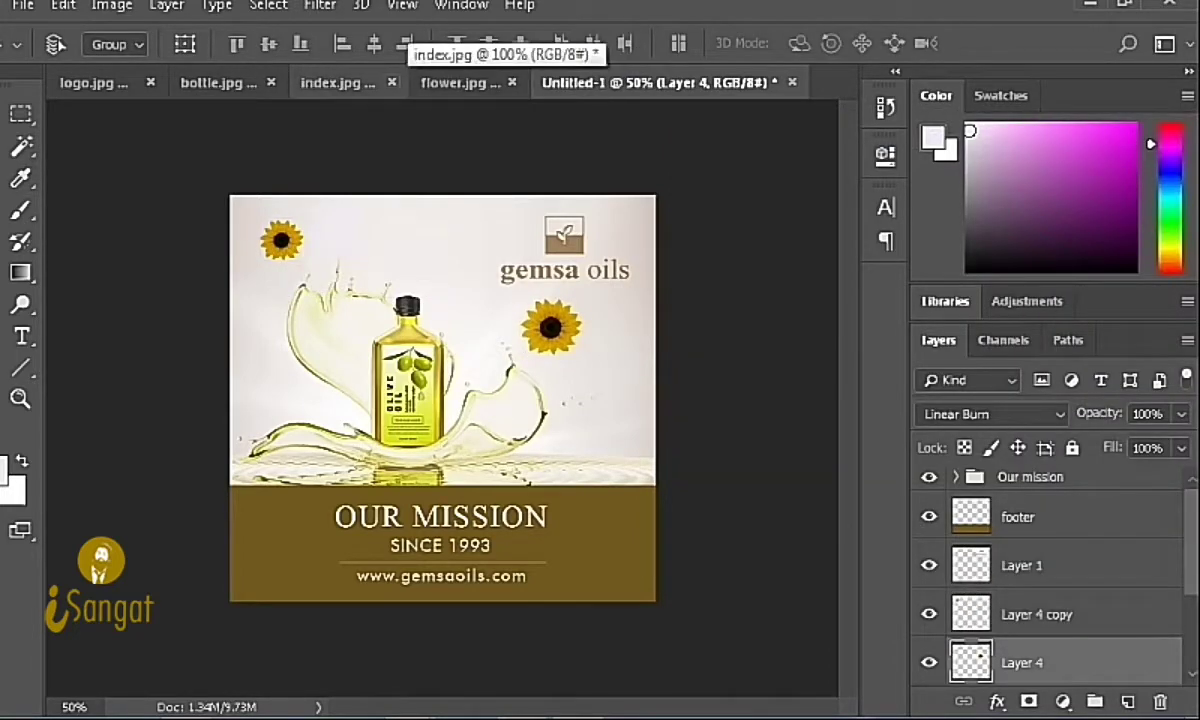
click(345, 82)
click(730, 82)
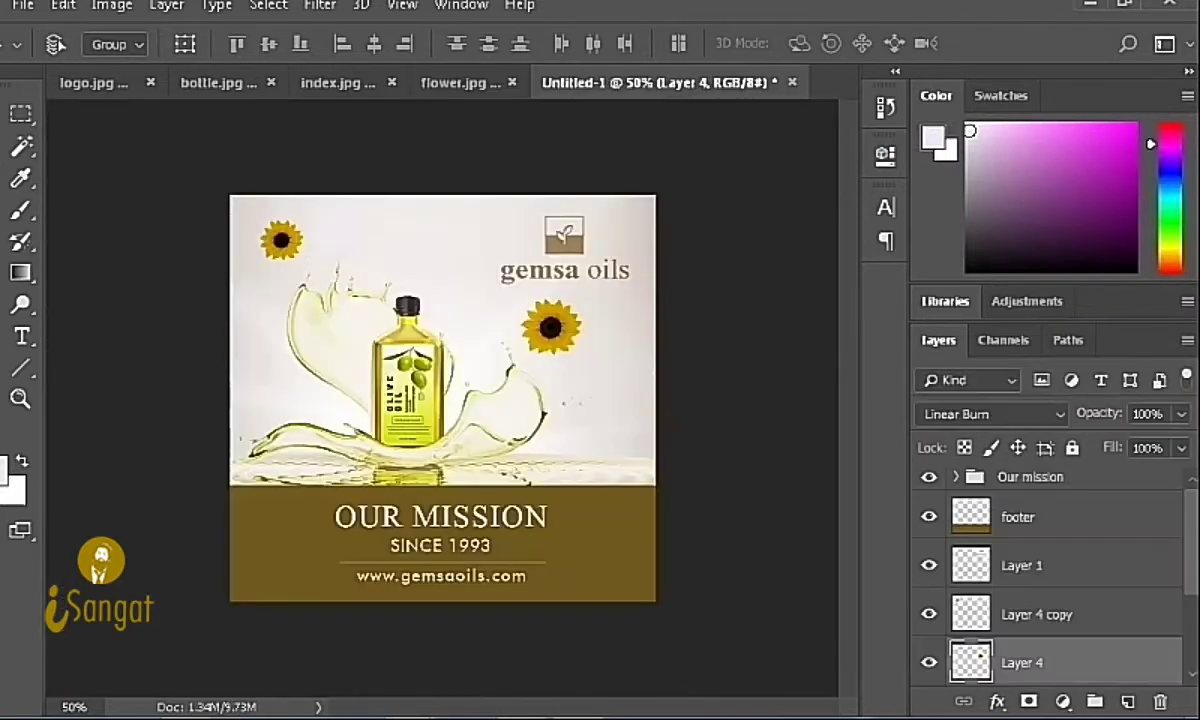
key(ctrl+v)
mouse_move(443, 400)
mouse_down()
mouse_move(623, 400)
mouse_move(622, 389)
mouse_up()
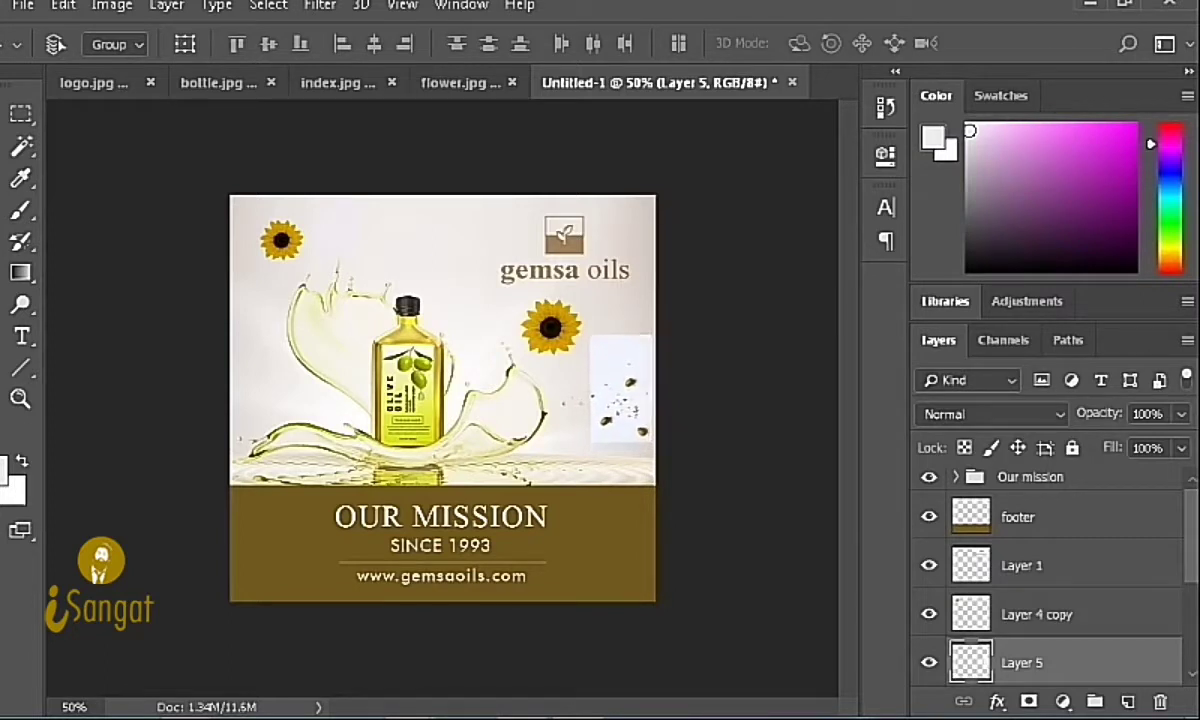
key(shift+minus)
key(shift+plus)
key(shift+plus)
key(shift+plus)
key(shift+plus)
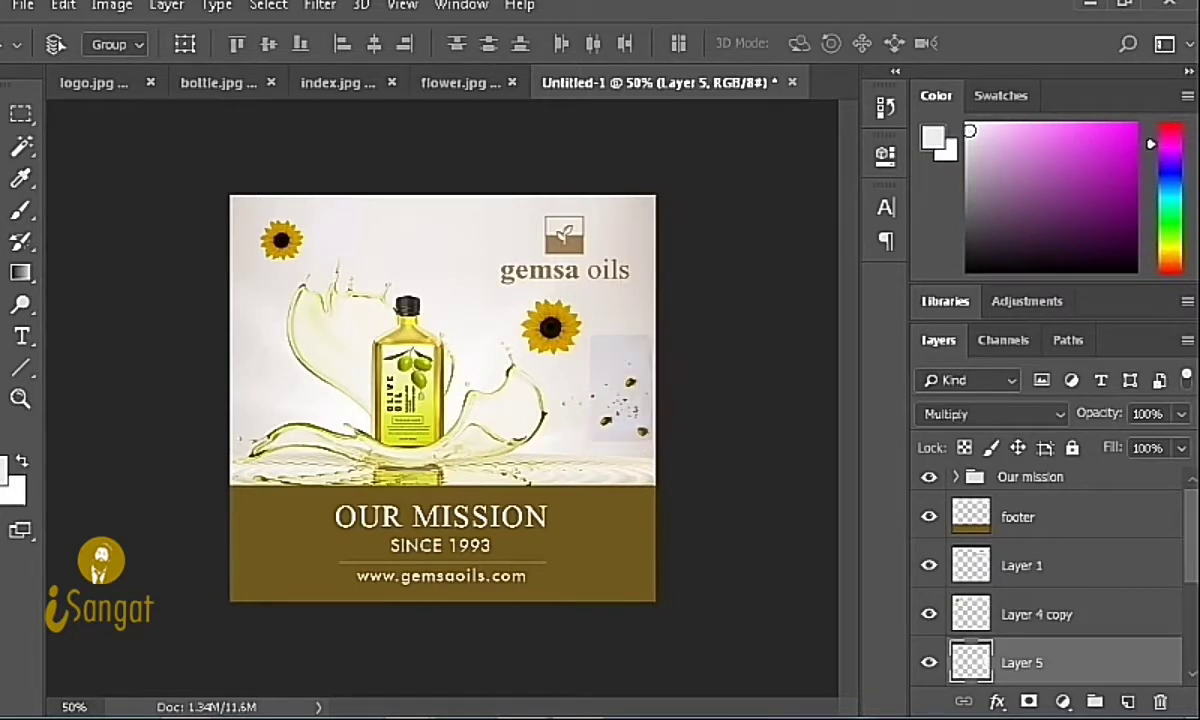
key(shift+plus)
key(shift+plus)
key(shift+plus)
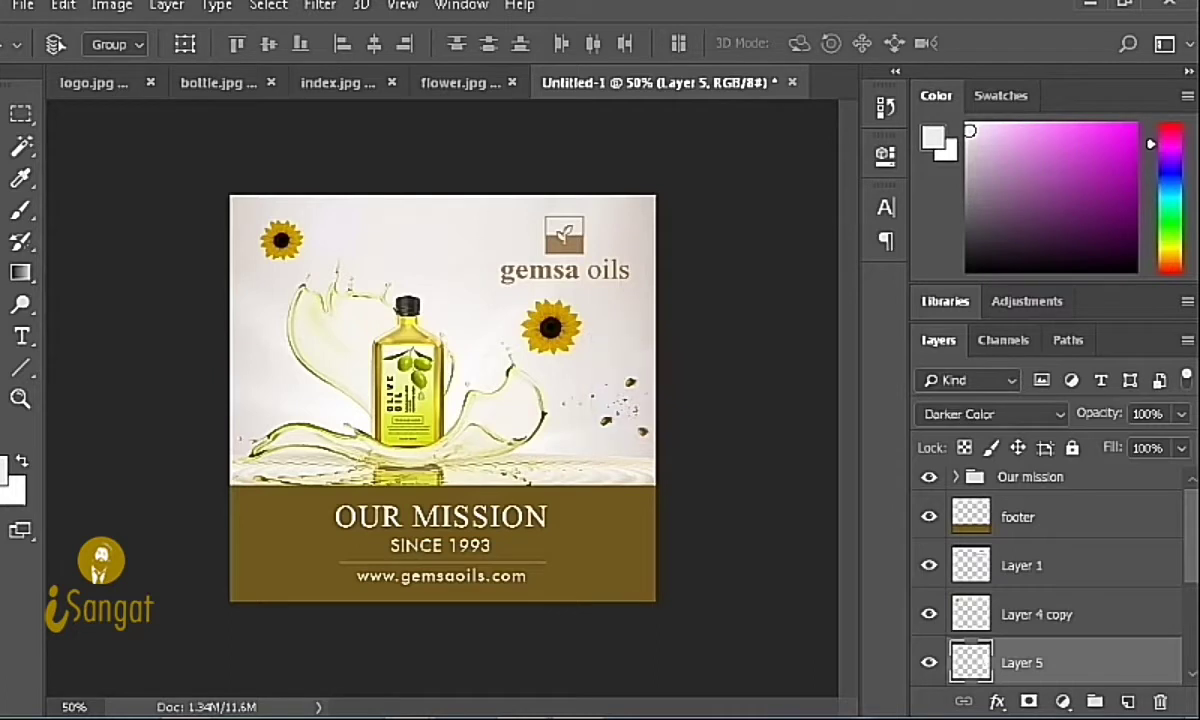
key(ctrl+t)
mouse_move(580, 330)
mouse_down()
mouse_move(577, 311)
mouse_move(553, 384)
mouse_up()
key(Return)
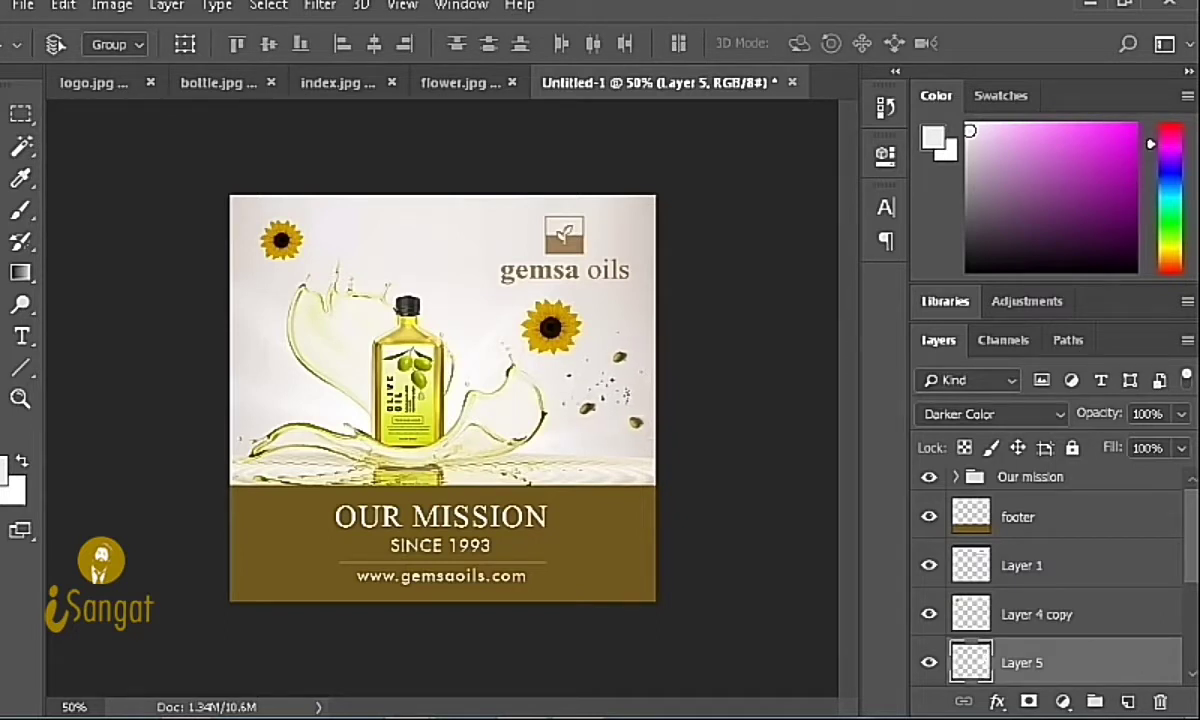
Step: Duplicate the seed cluster above the bottle near the logo and fine-tune both clusters' positions
key(ctrl+j)
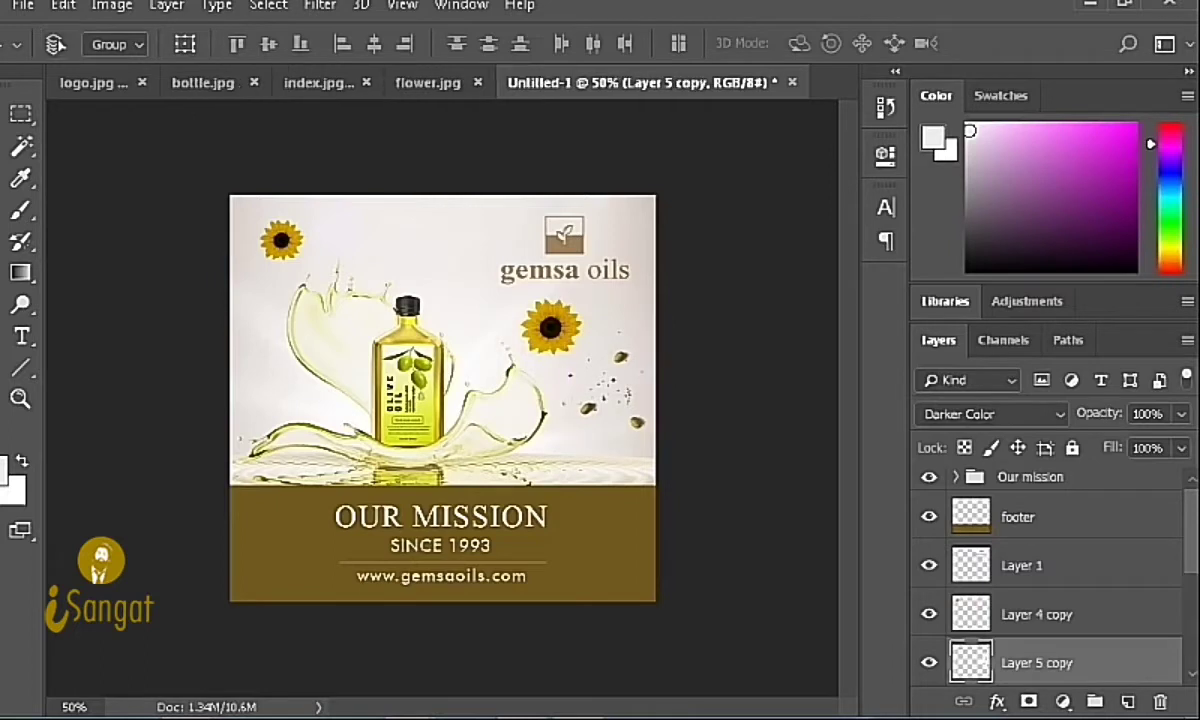
drag(618, 388, 453, 243)
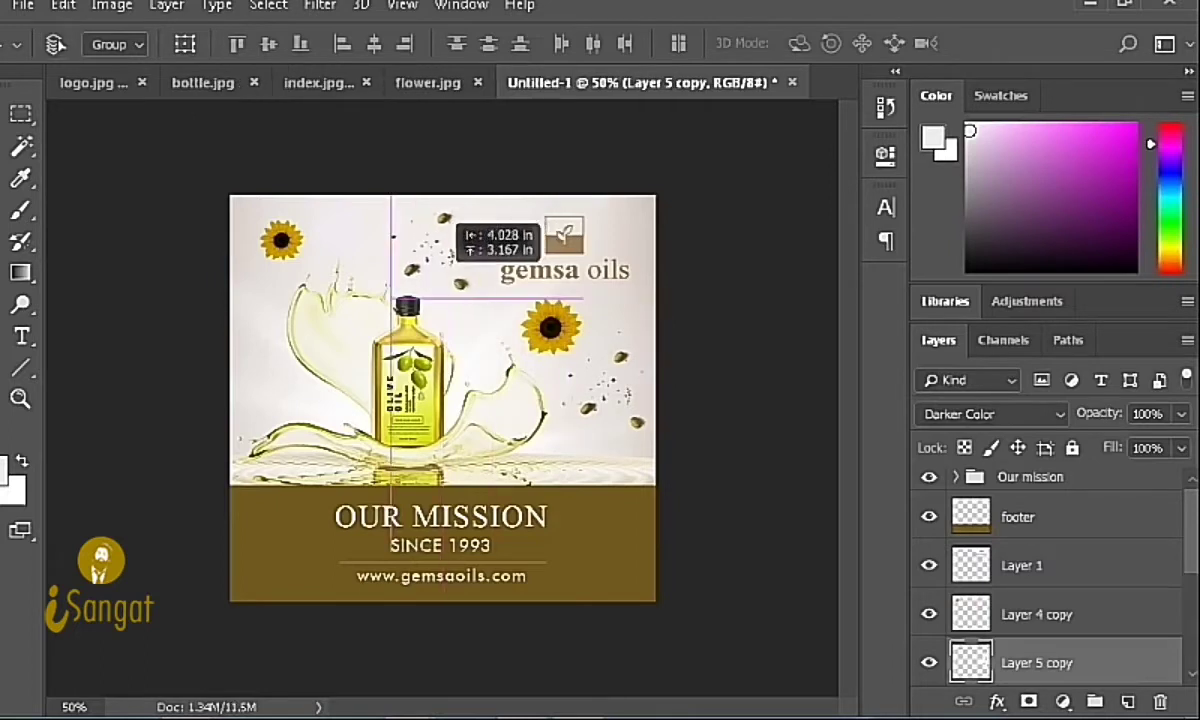
key(Down)
key(Down)
key(Down)
key(Down)
key(Down)
key(Down)
key(Down)
key(Down)
key(Down)
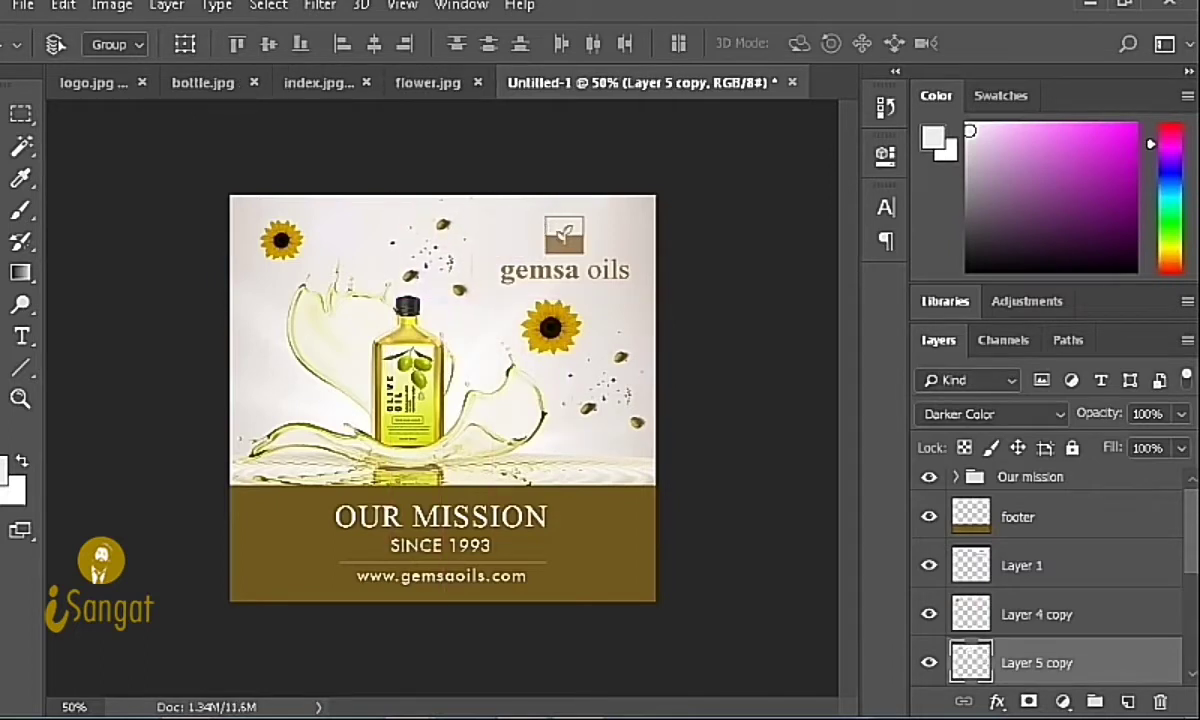
key(Down)
key(Down)
key(Down)
key(Up)
key(Up)
key(Up)
key(Up)
key(Up)
key(Up)
key(Up)
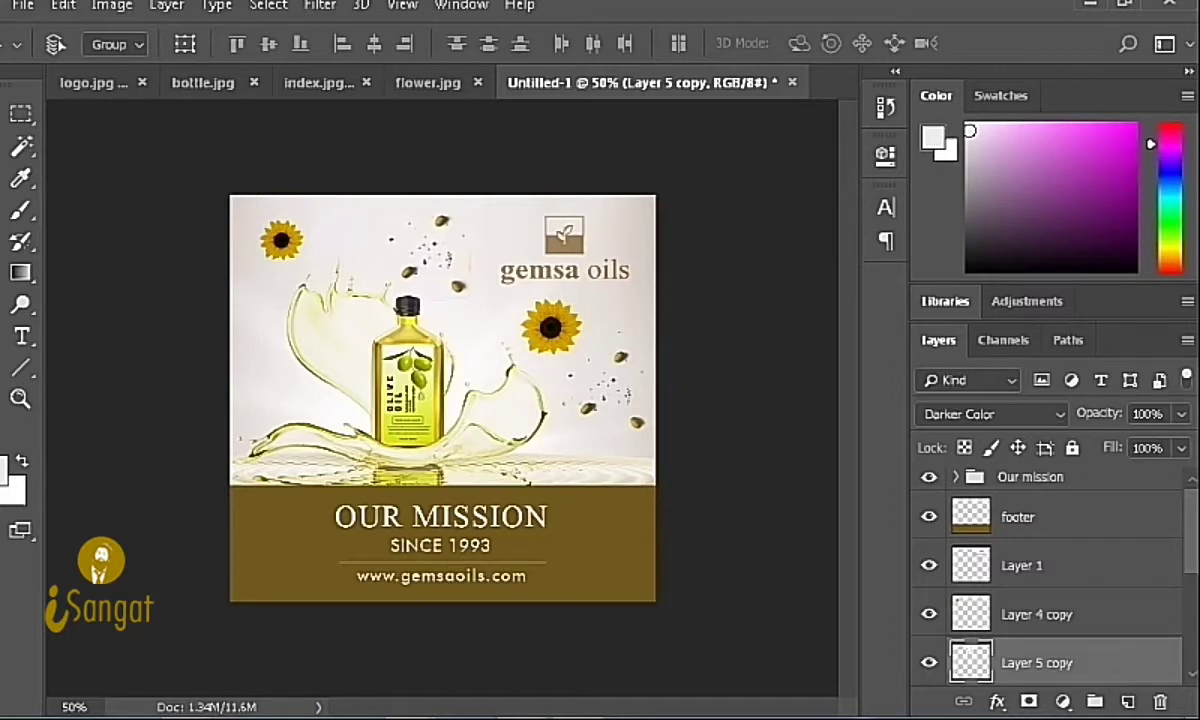
key(Up)
key(Up)
key(Right)
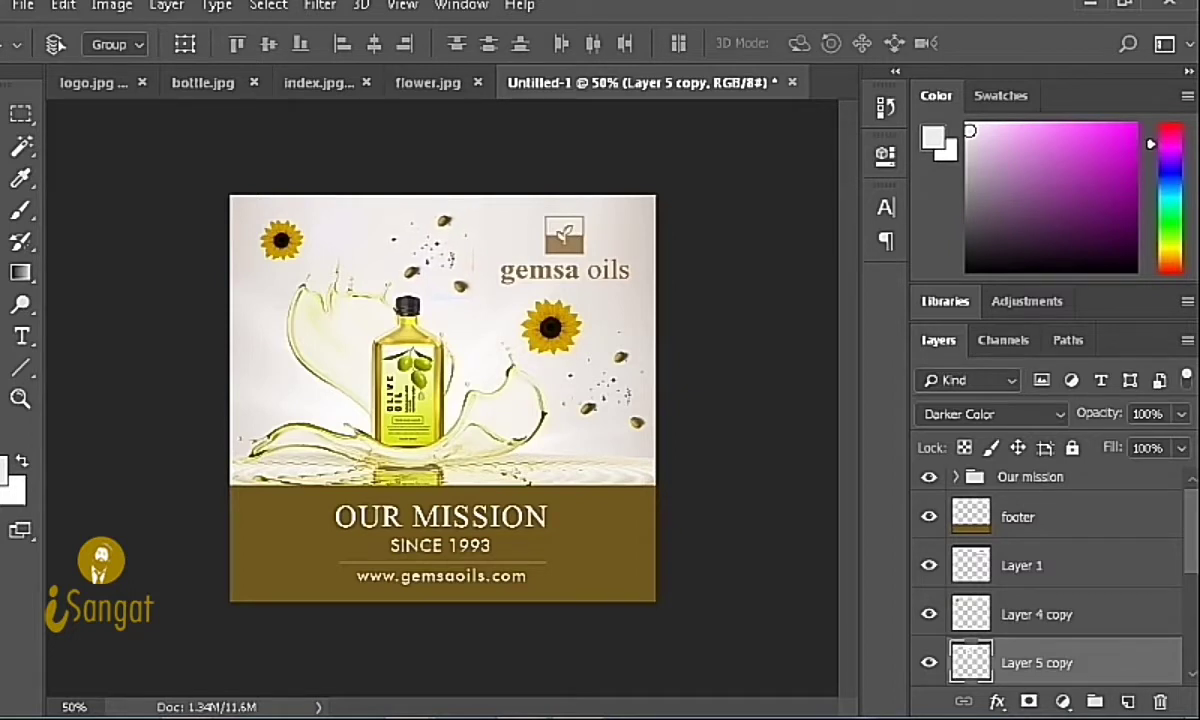
key(Right)
key(alt+bracketleft)
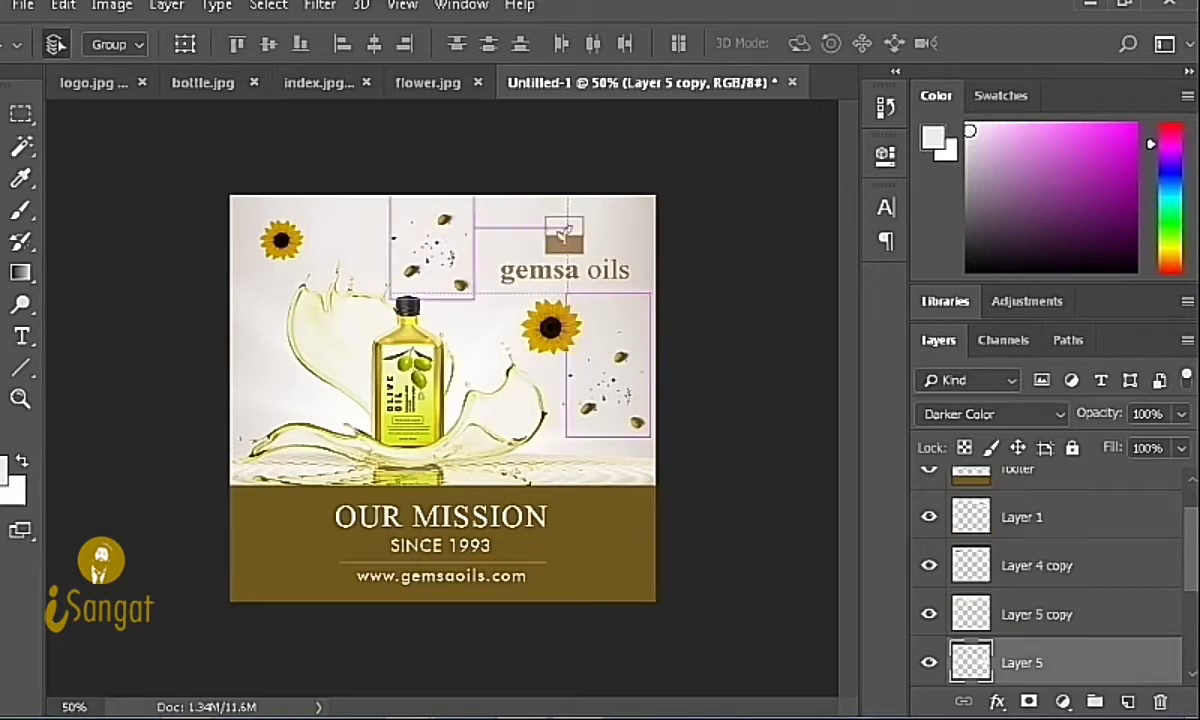
key(Left)
key(Left)
key(Left)
key(Left)
key(Left)
key(Left)
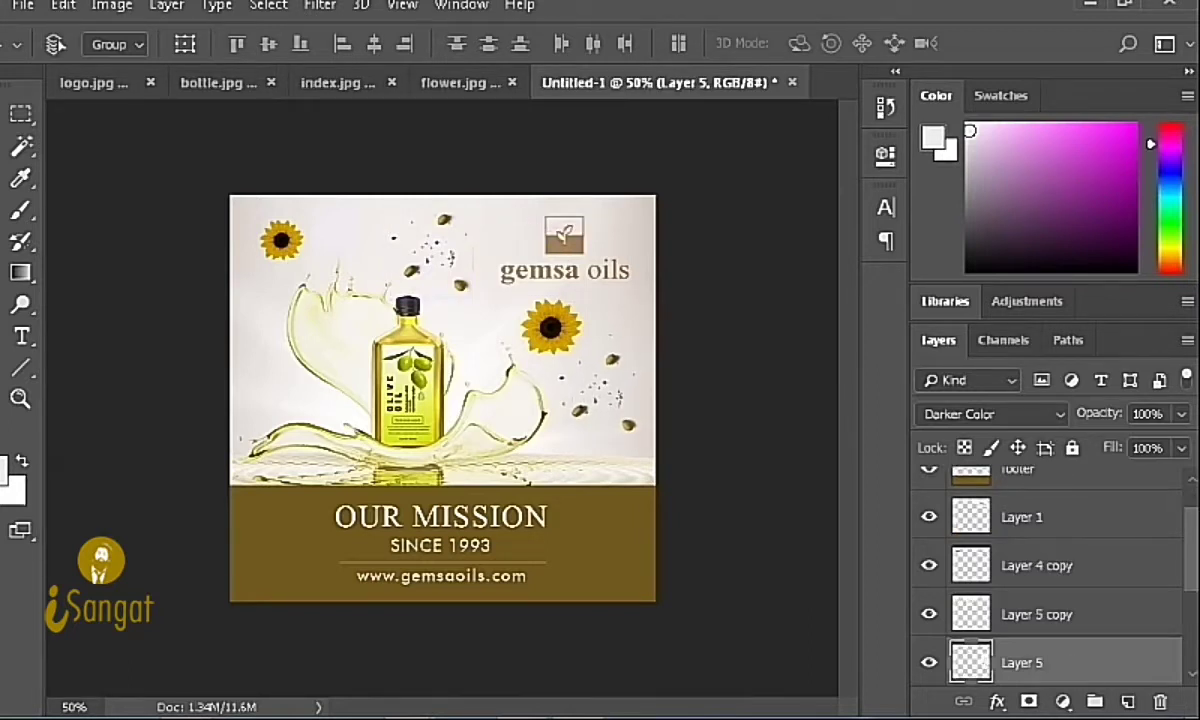
key(ctrl+s)
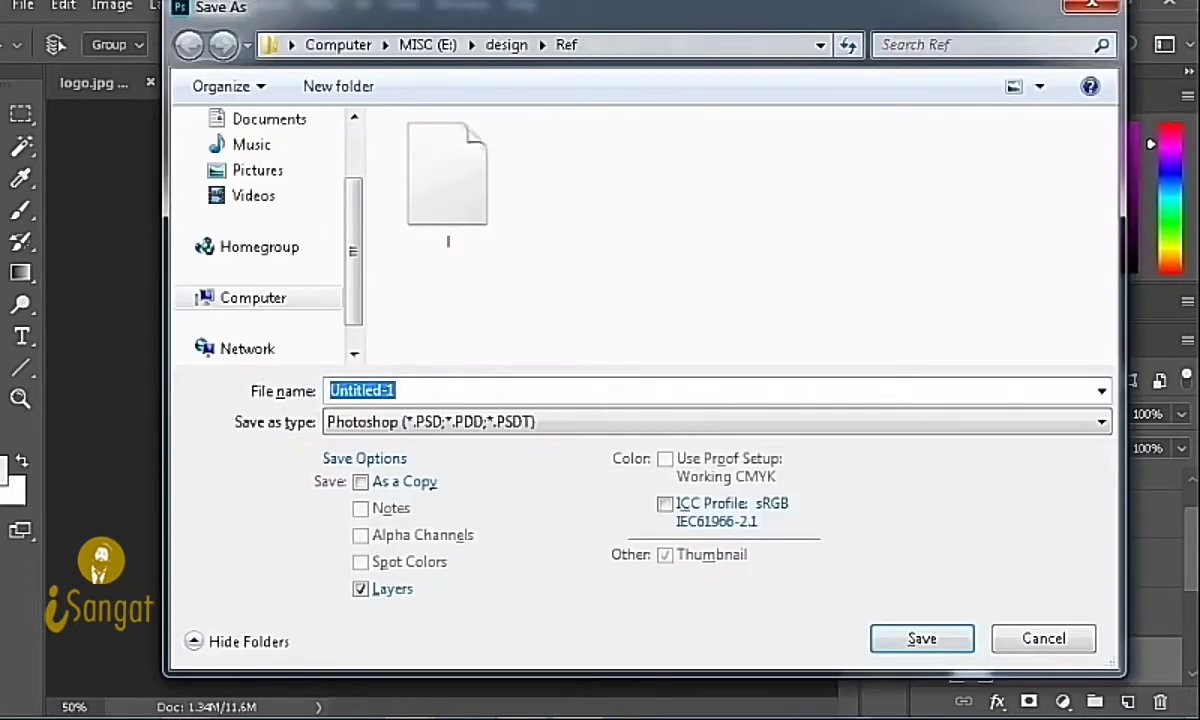
key(Escape)
key(t)
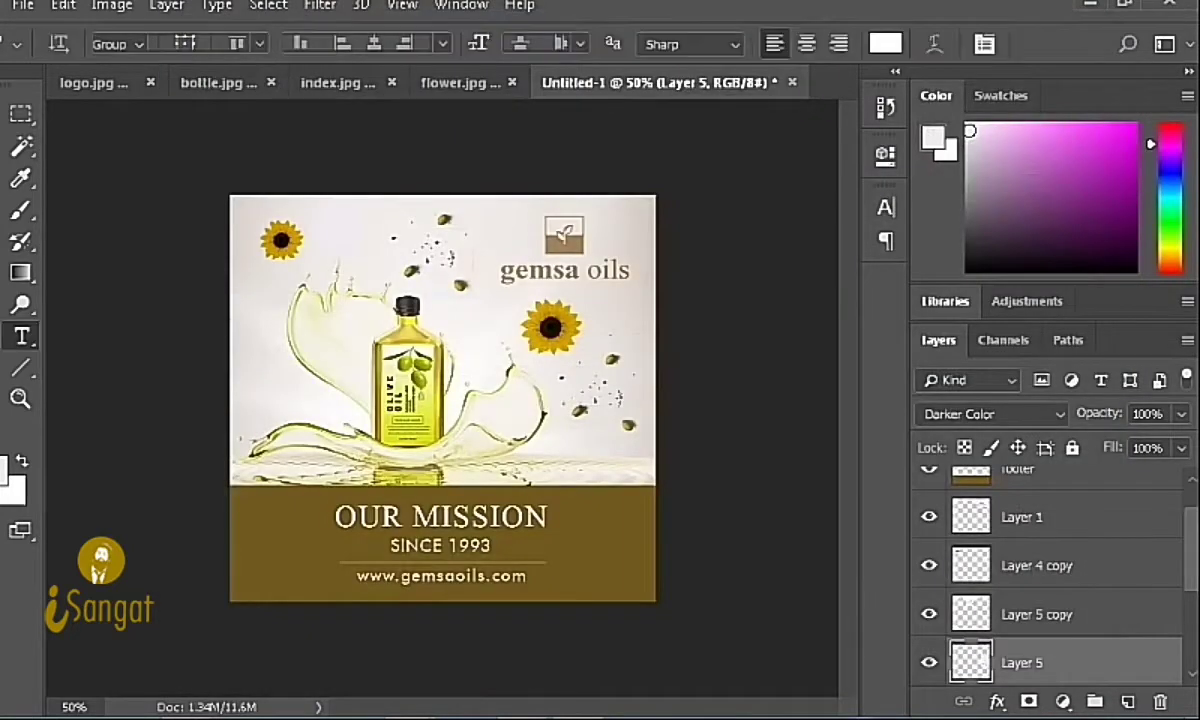
click(441, 576)
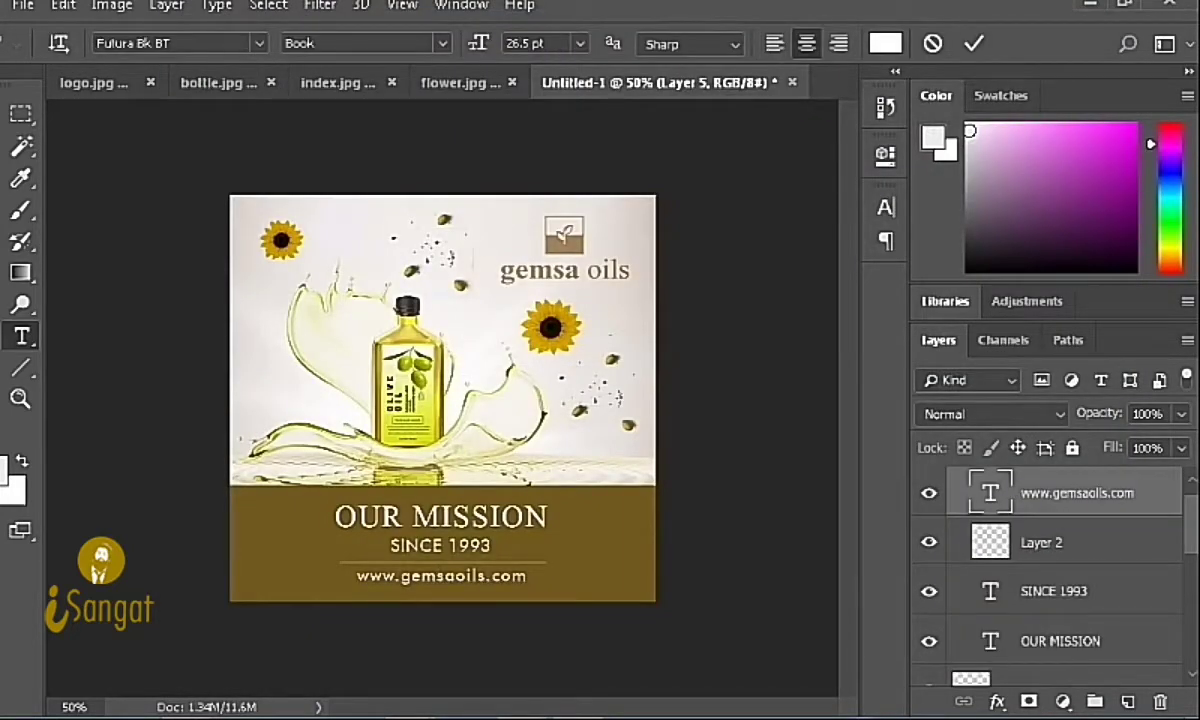
key(ctrl+Return)
key(8)
Step: Nudge the website text up one pixel, then begin editing the SINCE 1993 text
key(v)
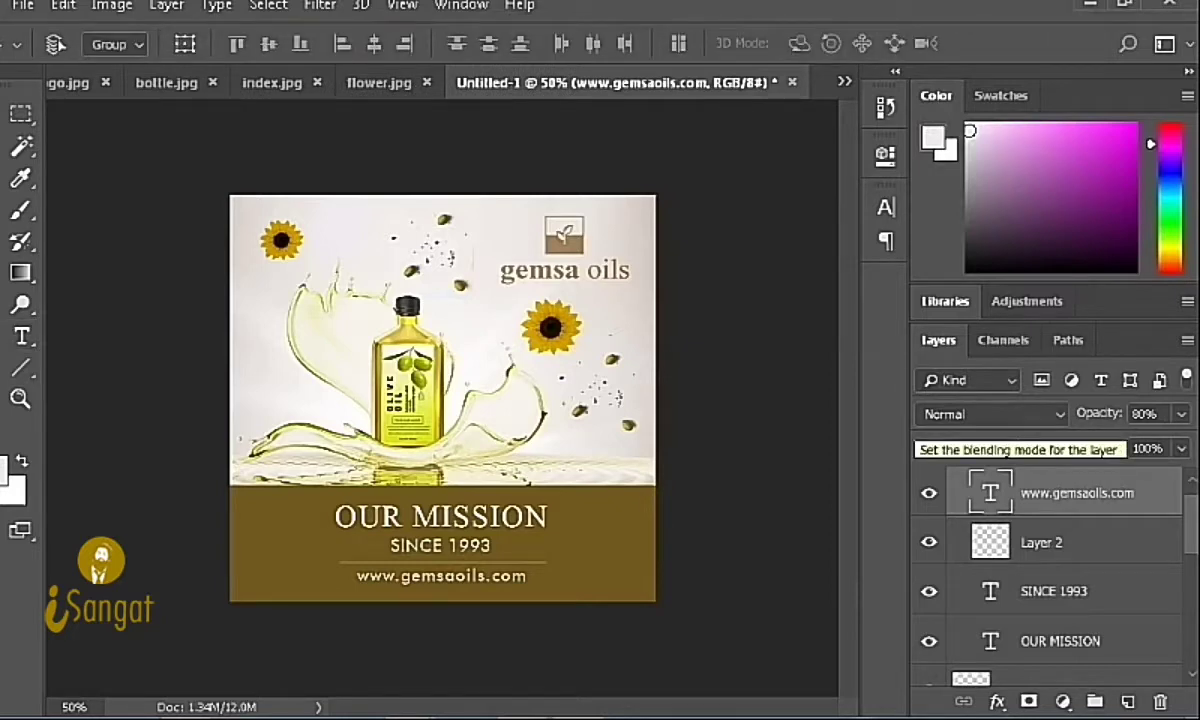
key(Up)
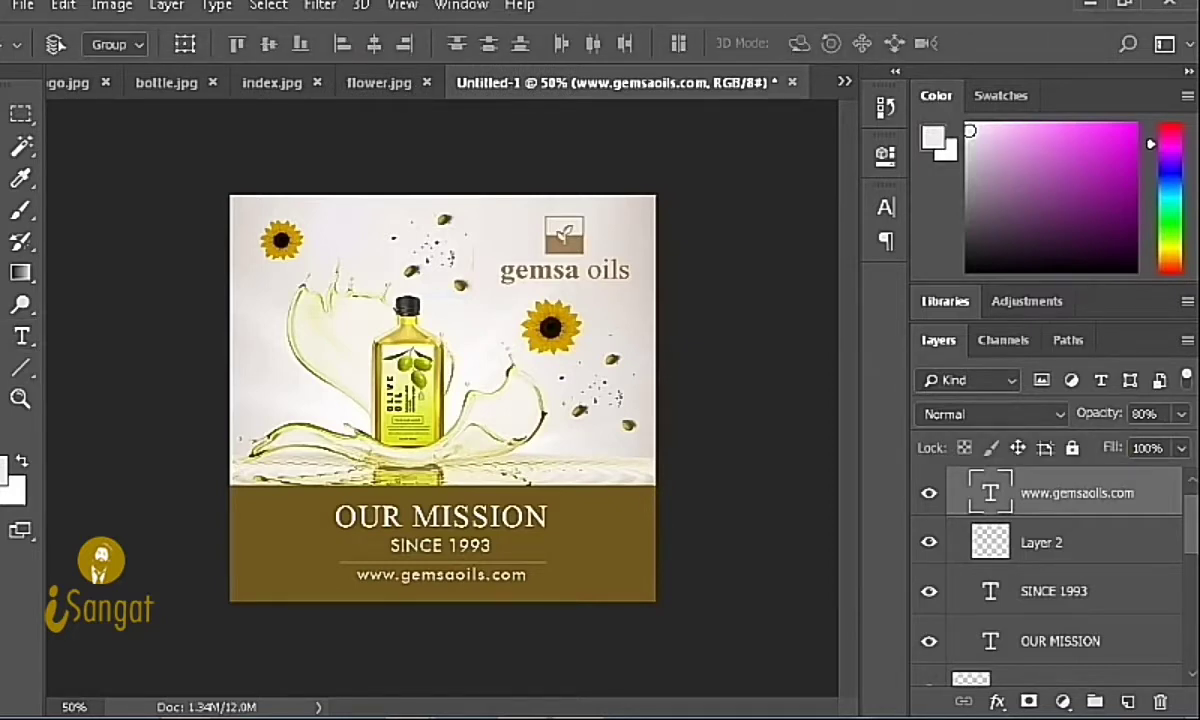
key(t)
click(440, 545)
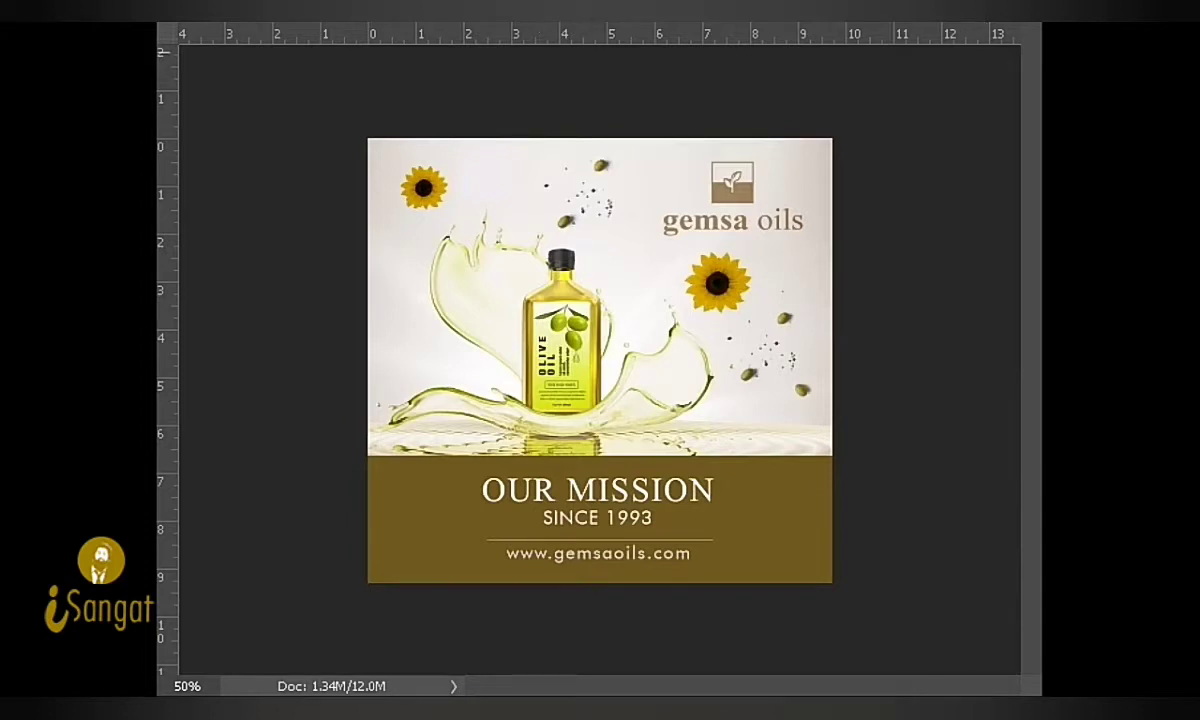
Step: Crop the document to its full canvas and clear the selection
key(ctrl+a)
key(alt+i)
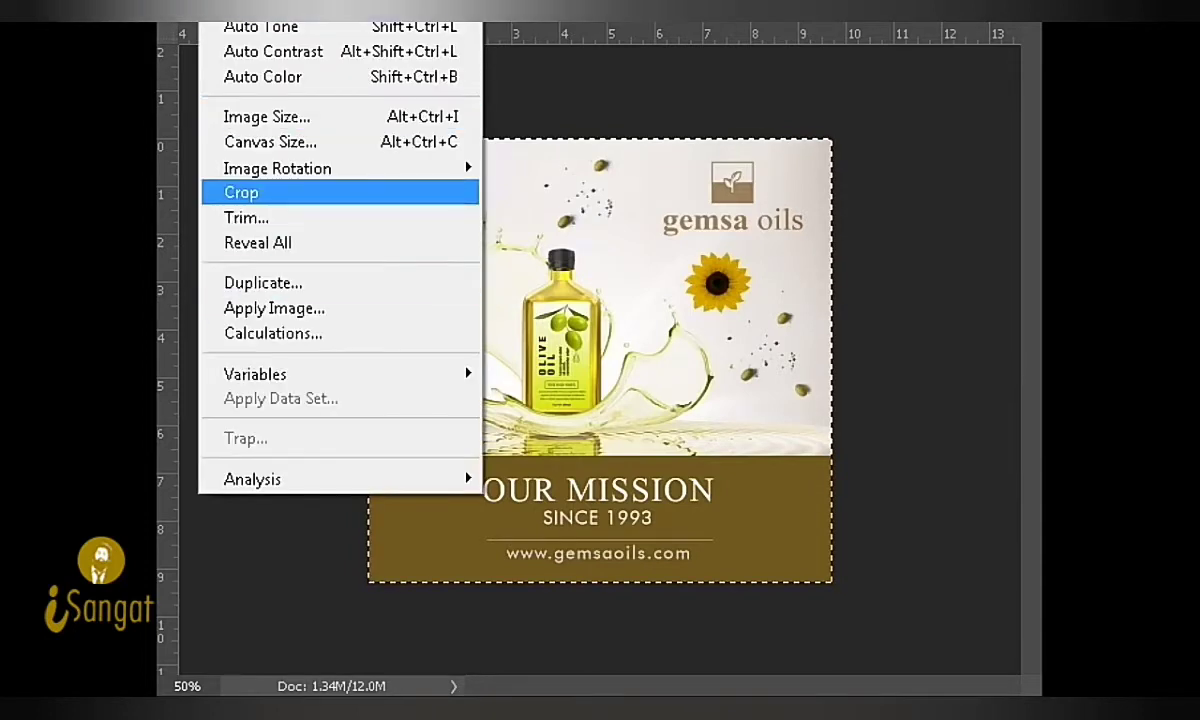
key(Return)
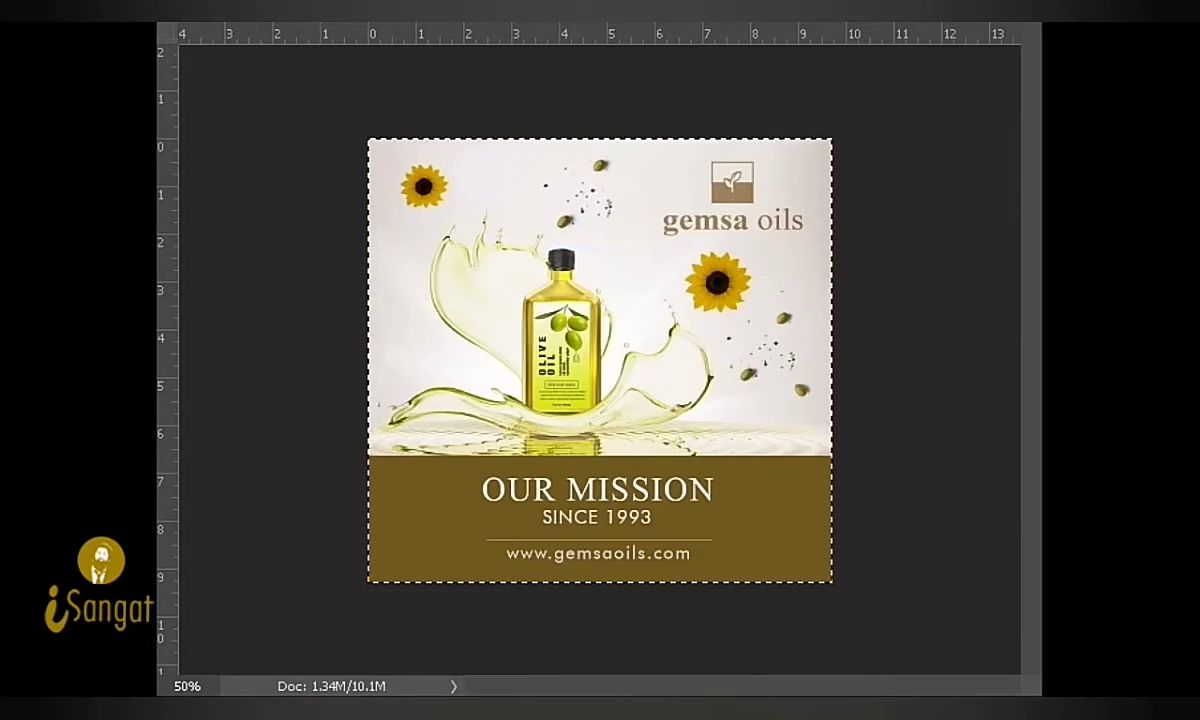
key(ctrl+d)
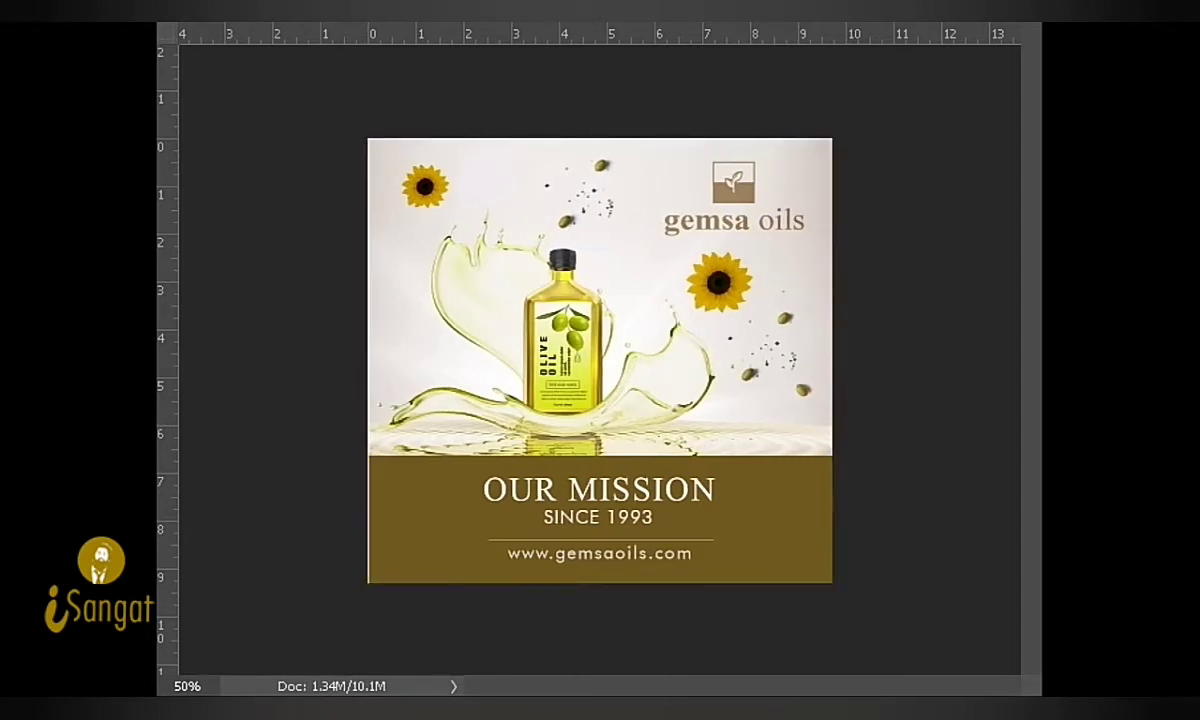
key(ctrl+r)
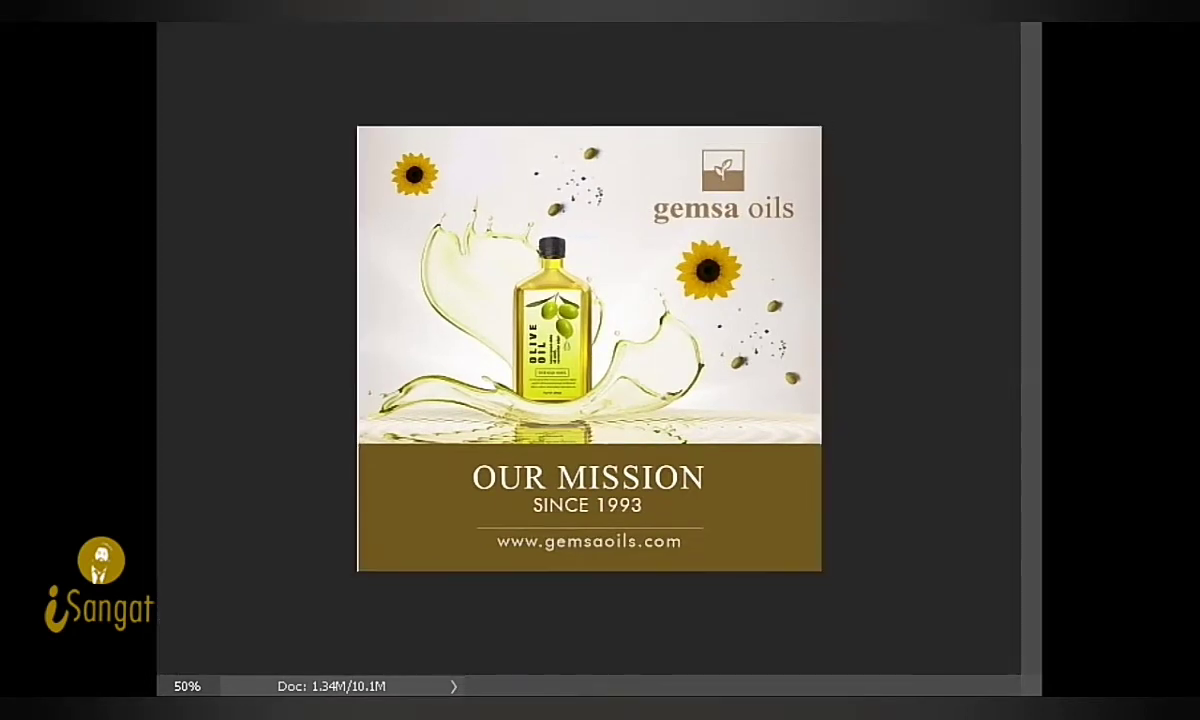
Step: Nudge the ad right, scale it up slightly to fill the canvas, and crop away the overflow
key(Right)
key(Right)
key(ctrl+t)
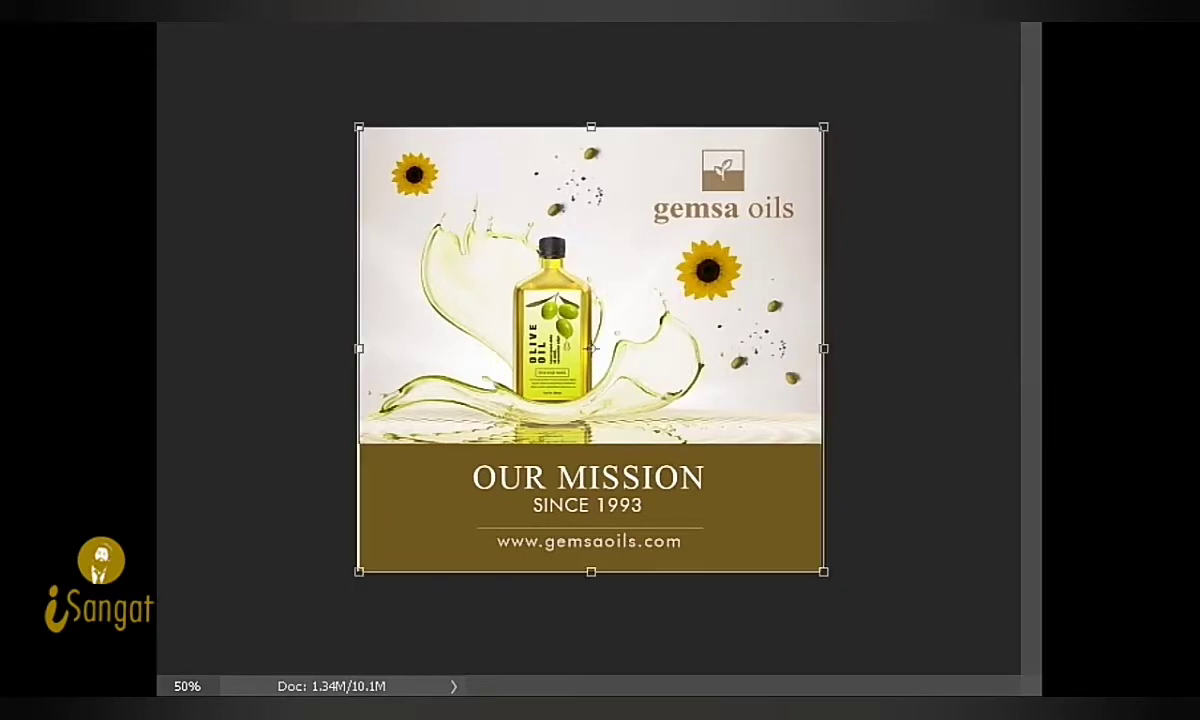
drag(359, 127, 356, 124)
key(Return)
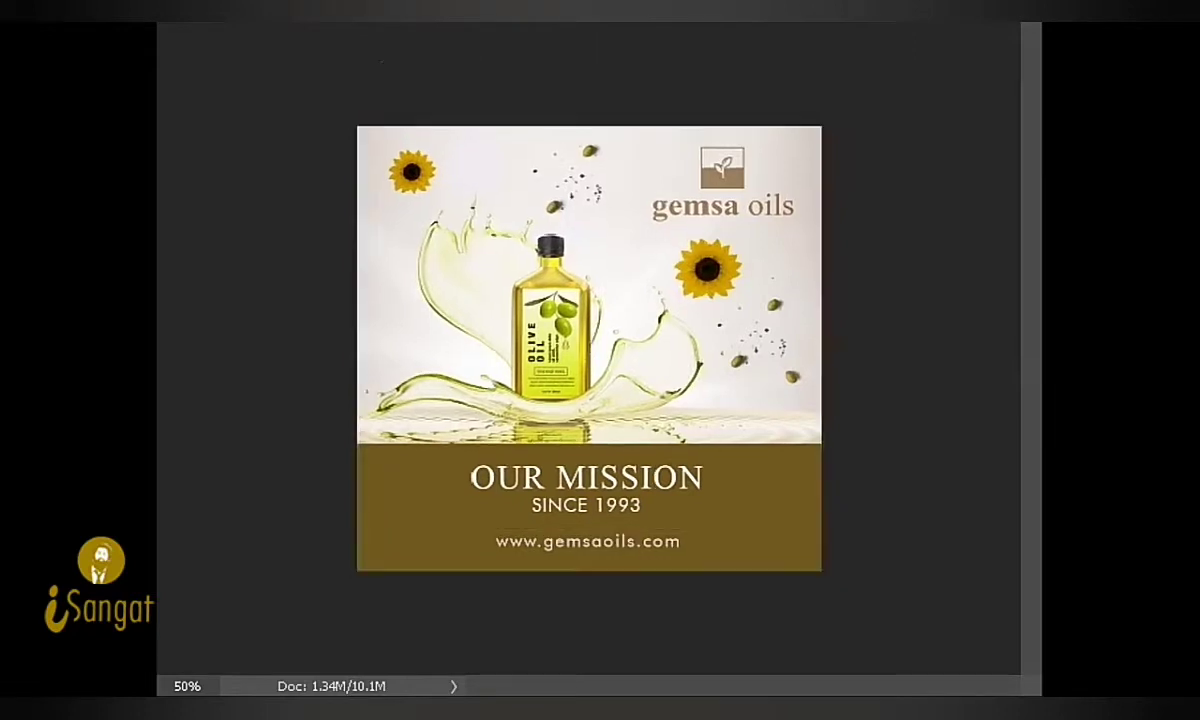
key(ctrl+a)
key(alt+i)
key(p)
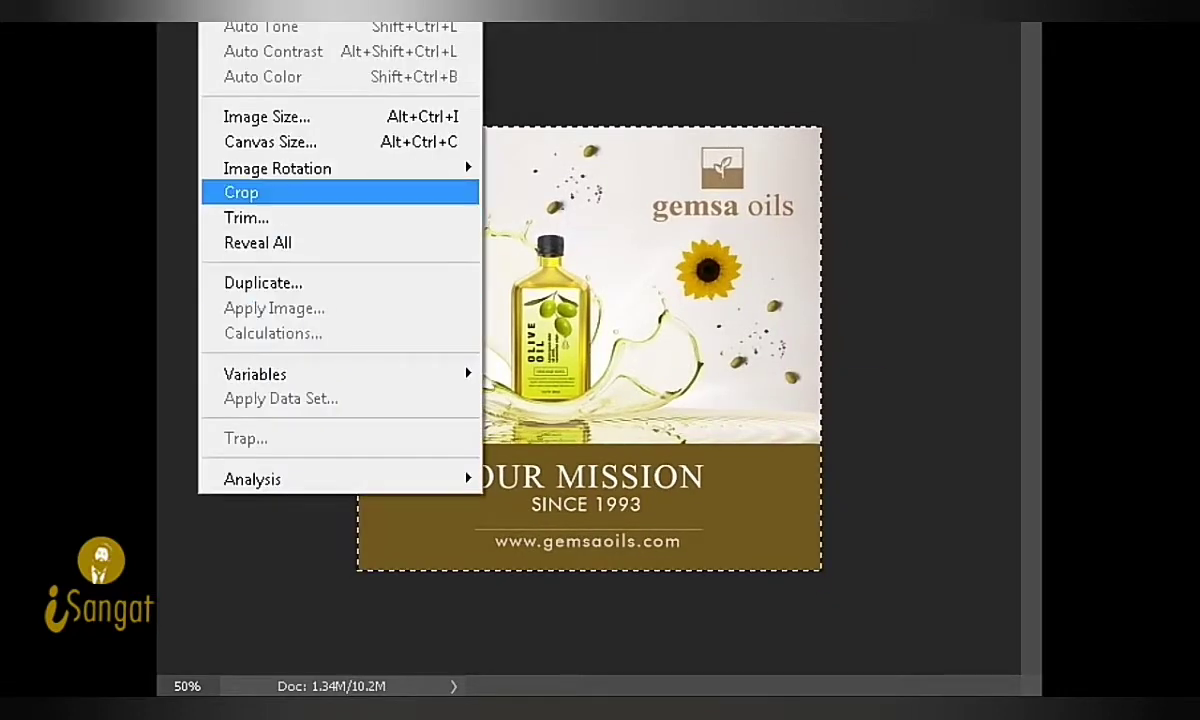
key(ctrl+d)
Step: Drag a guide from the ruler to the ad's left edge
key(ctrl+r)
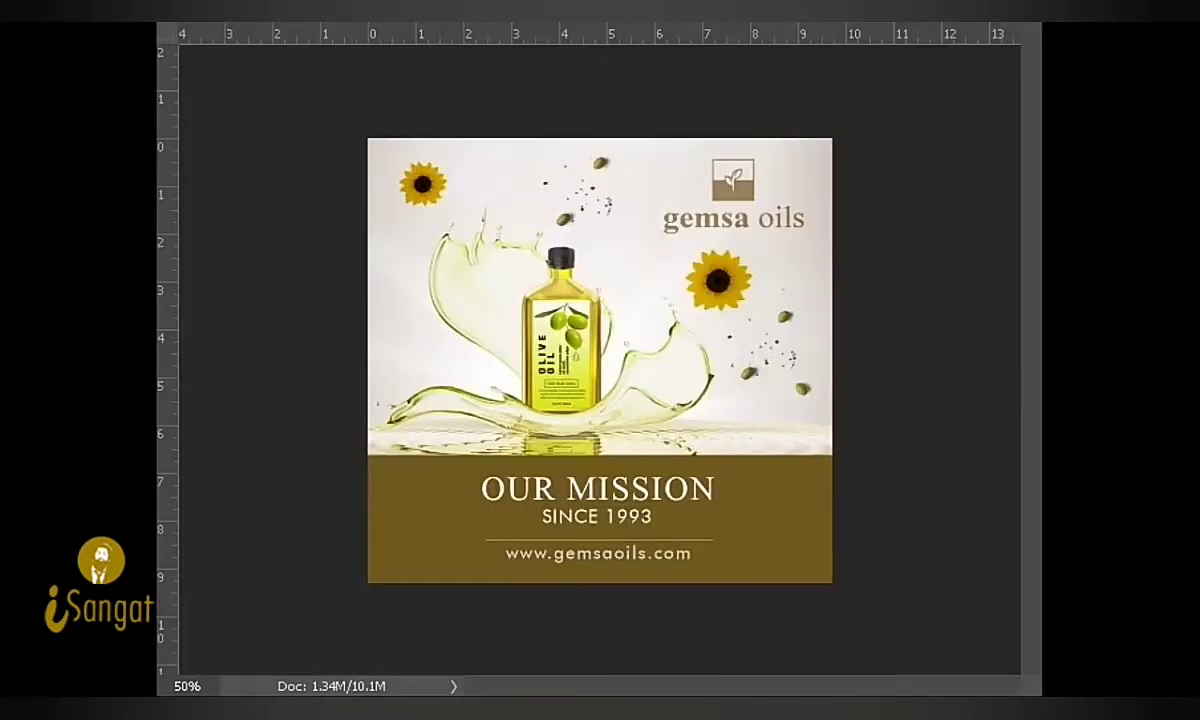
drag(166, 300, 367, 120)
key(ctrl+r)
Step: Widen the canvas to 19.442 inches with a right-middle anchor, adding blank space on the left
key(ctrl+alt+c)
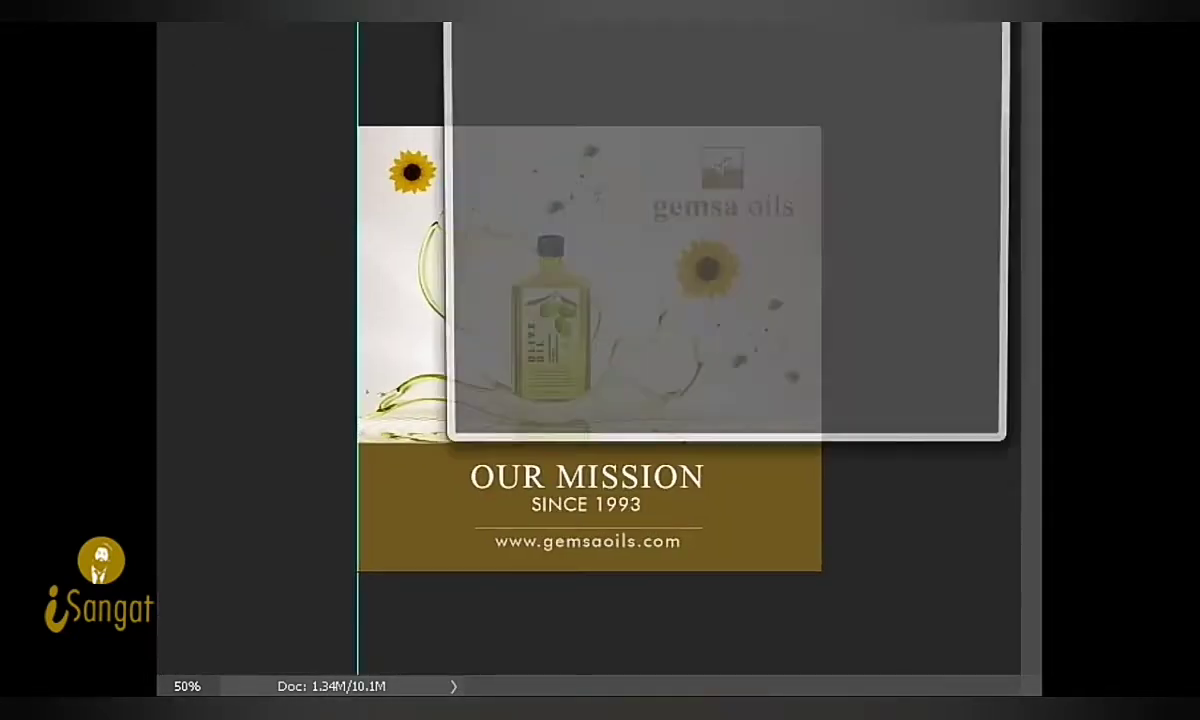
click(738, 310)
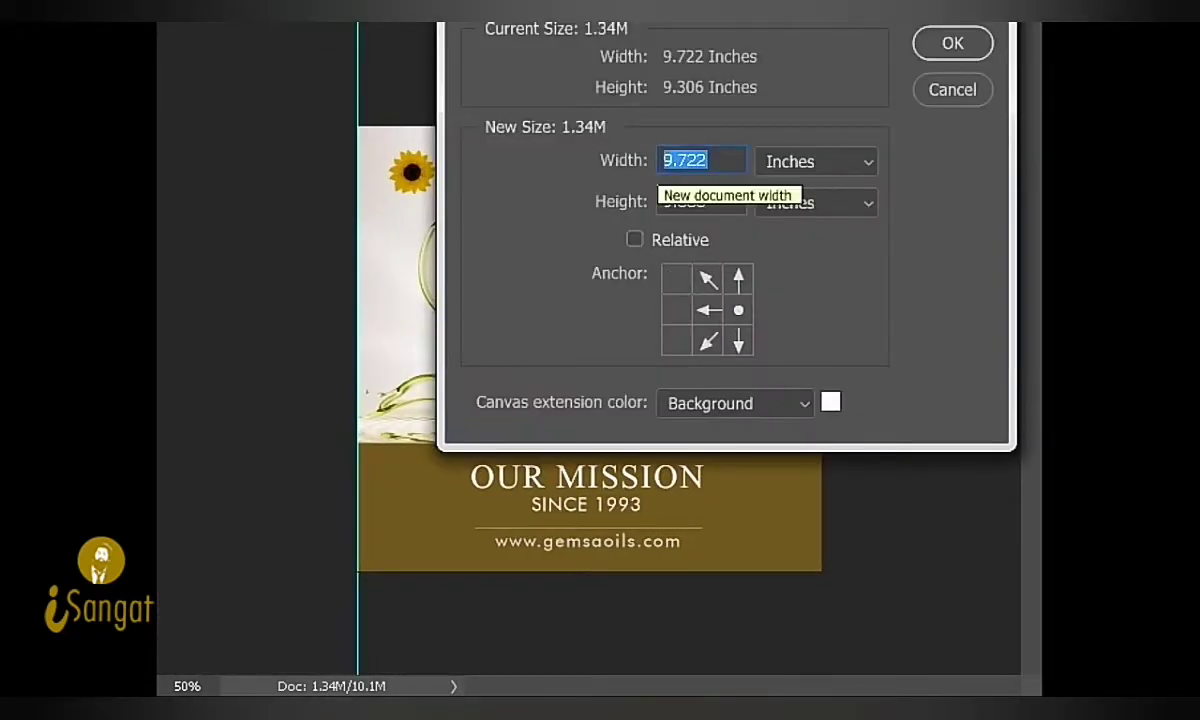
text(19.442)
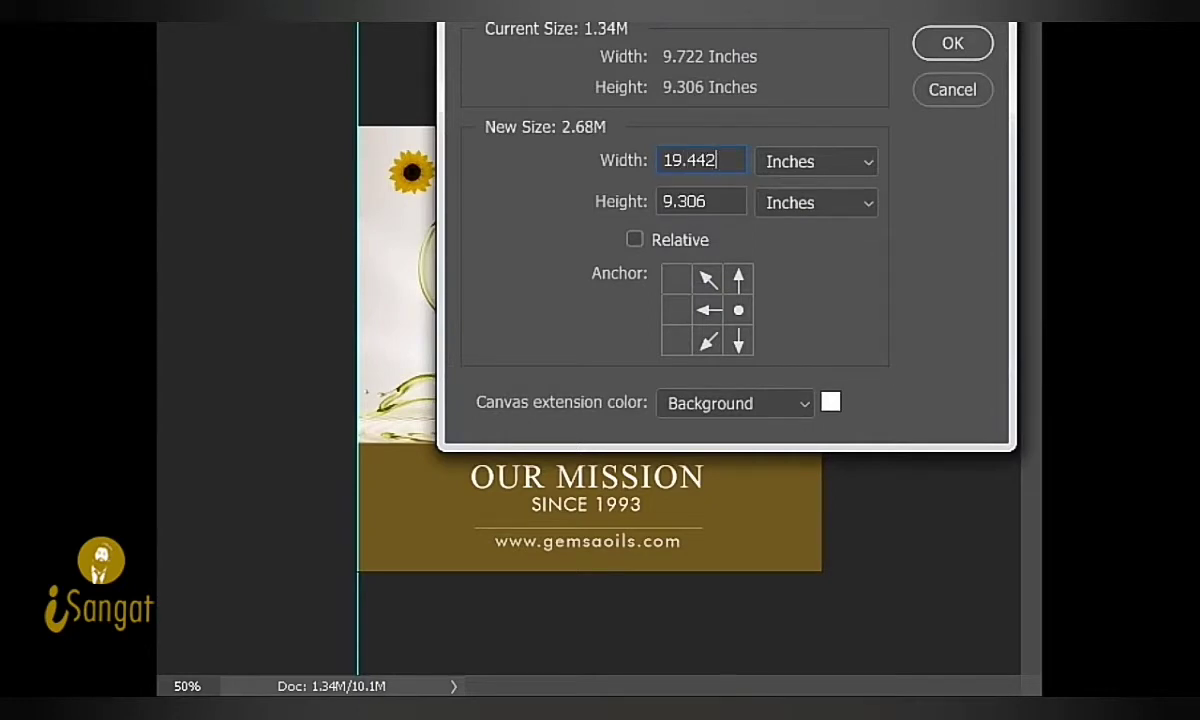
key(Return)
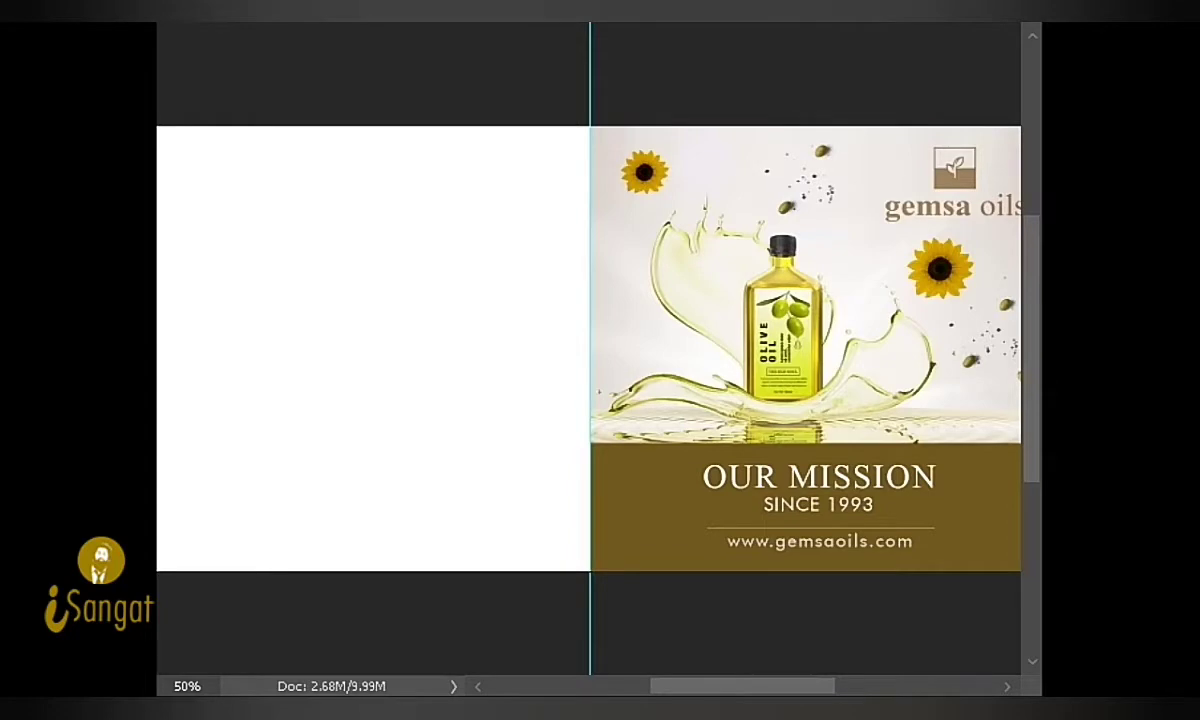
scroll(590, 348, left, 3)
scroll(590, 348, left, 3)
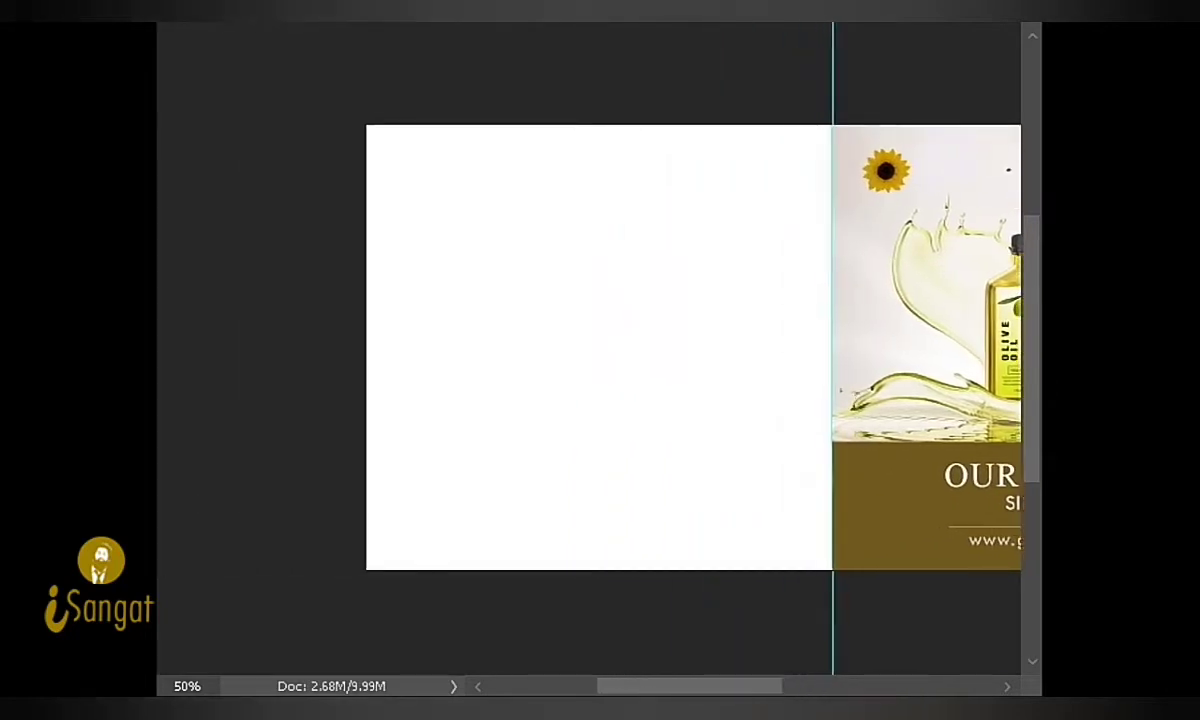
Step: Copy the 'Contact Us' line from the Word brochure text and return to Photoshop
click(793, 677)
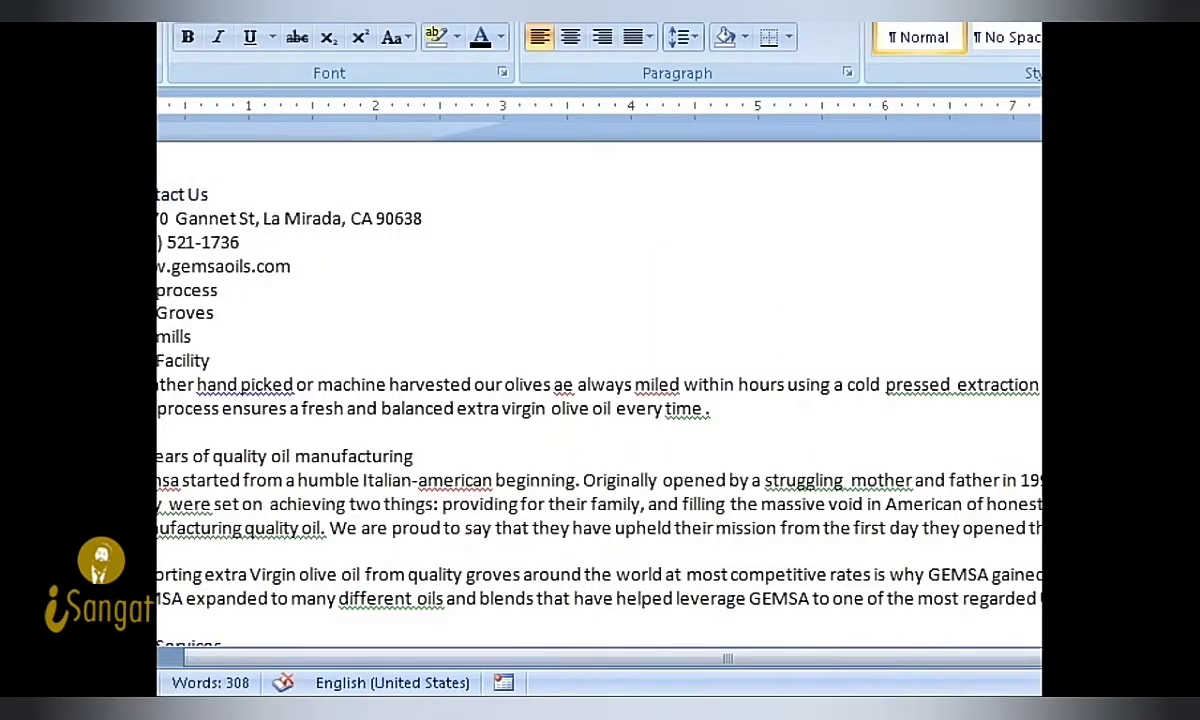
triple_click(185, 194)
key(alt+Tab)
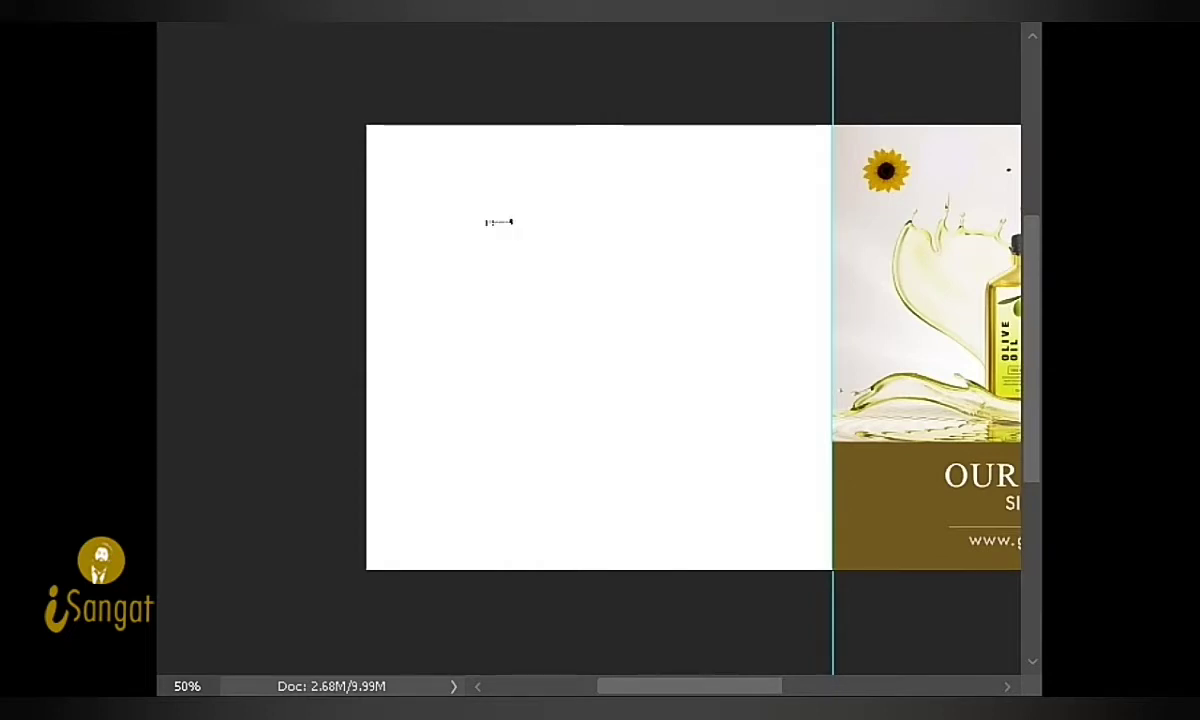
Step: Scale the pasted Contact Us text up and set it to All Caps
drag(510, 221, 586, 230)
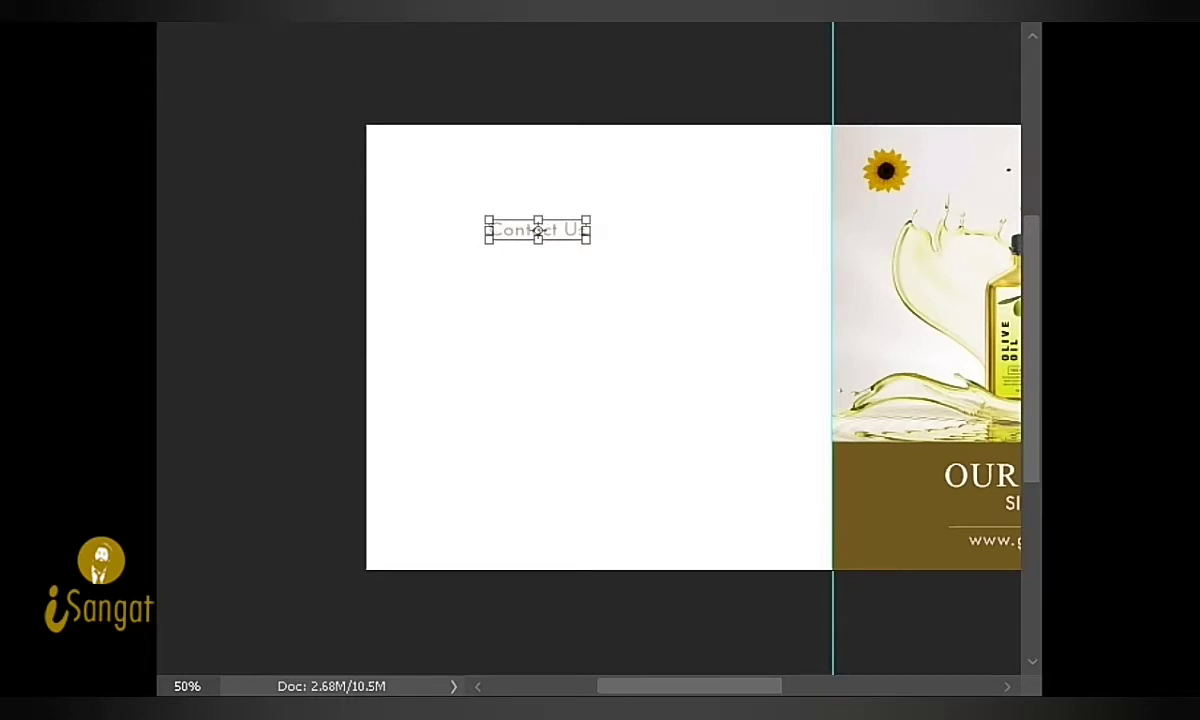
key(Return)
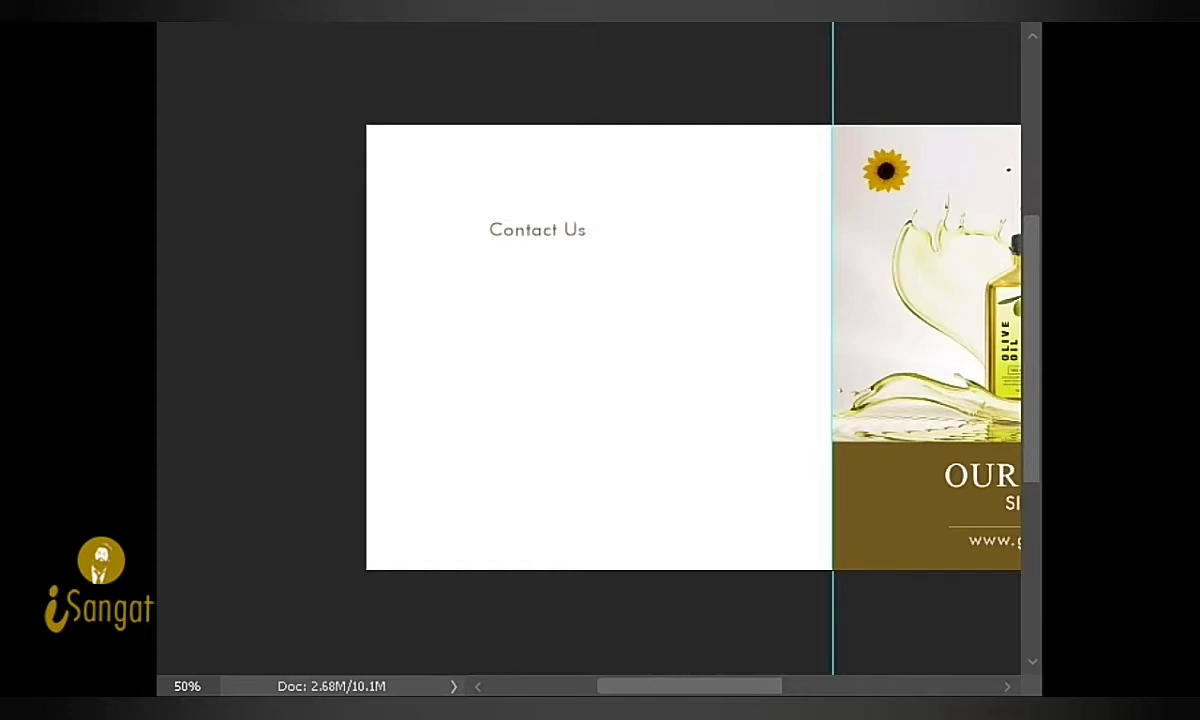
triple_click(487, 231)
key(ctrl+t)
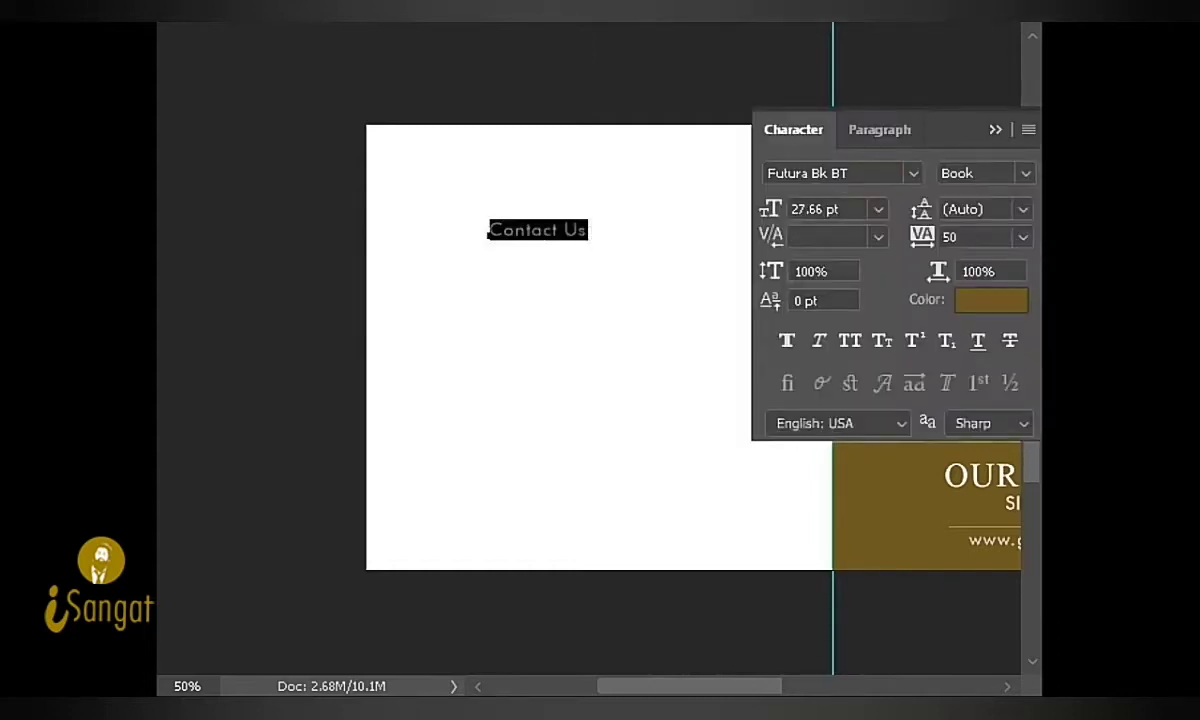
click(849, 340)
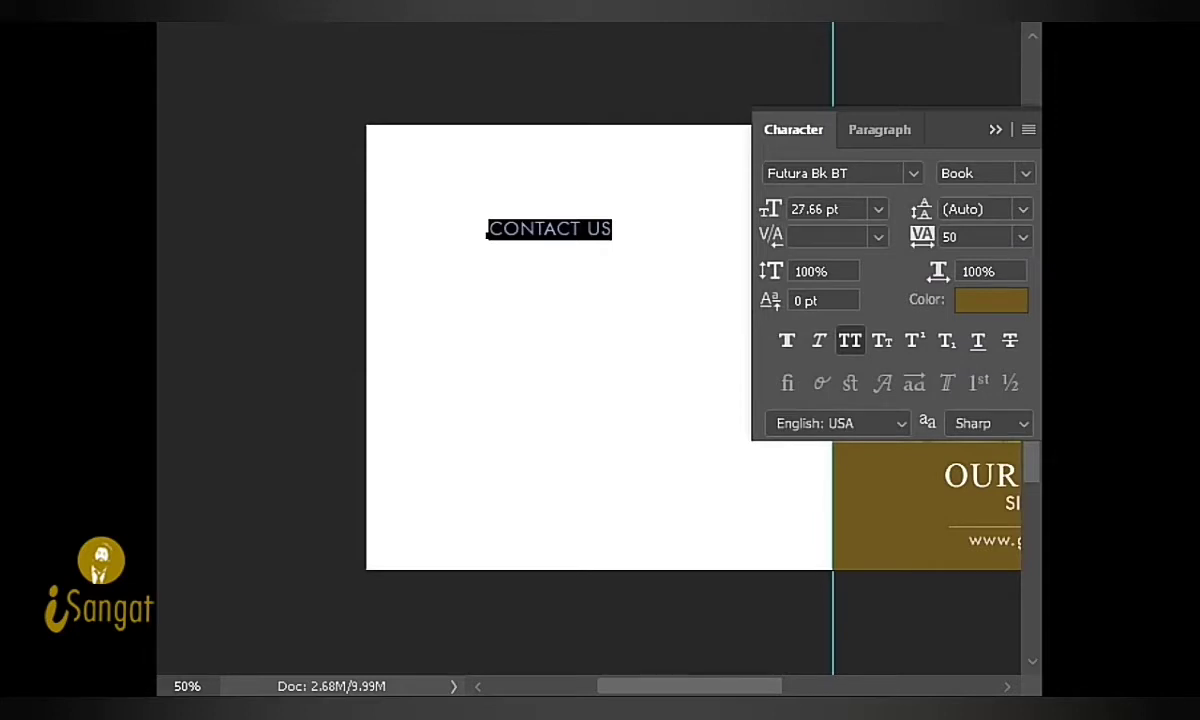
Step: Change the heading's font to Futura Md BT Medium and commit the text
click(800, 173)
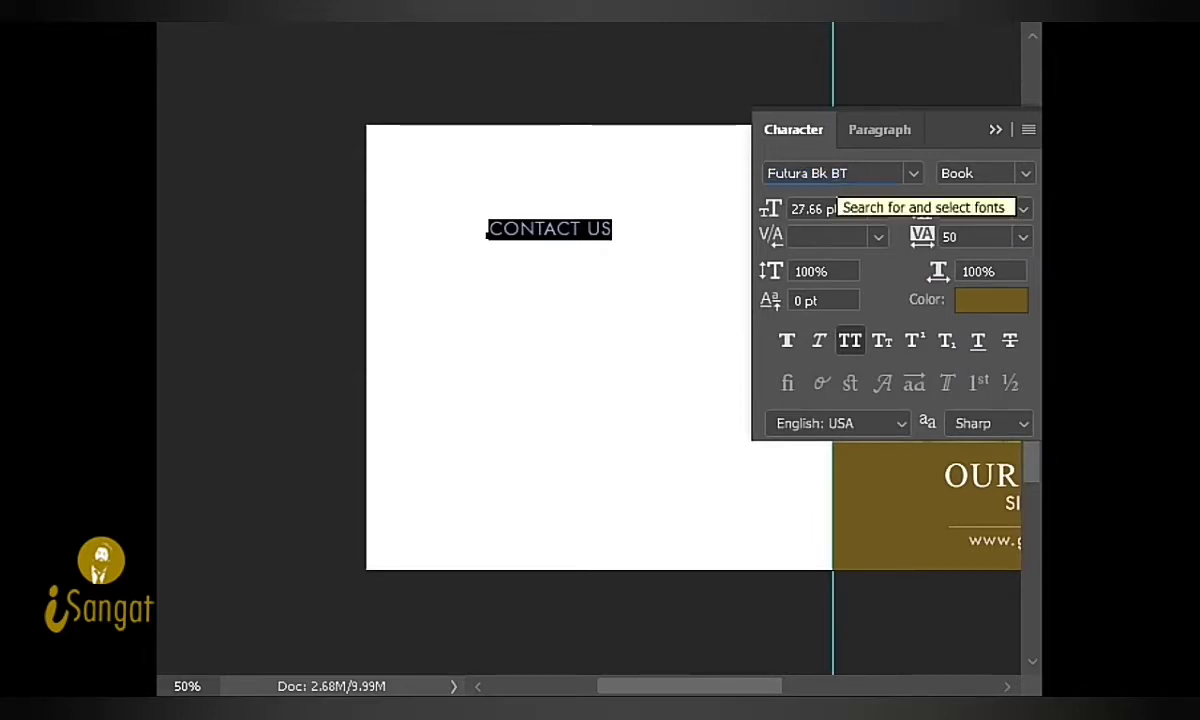
click(913, 173)
click(862, 254)
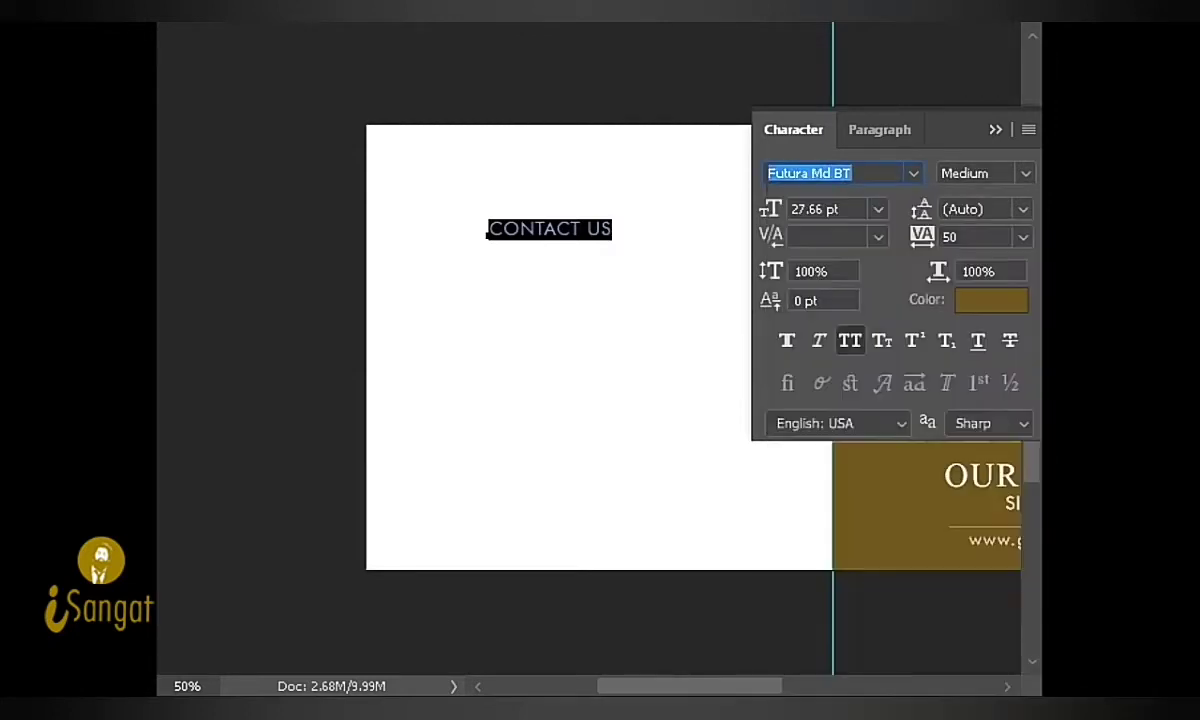
click(985, 173)
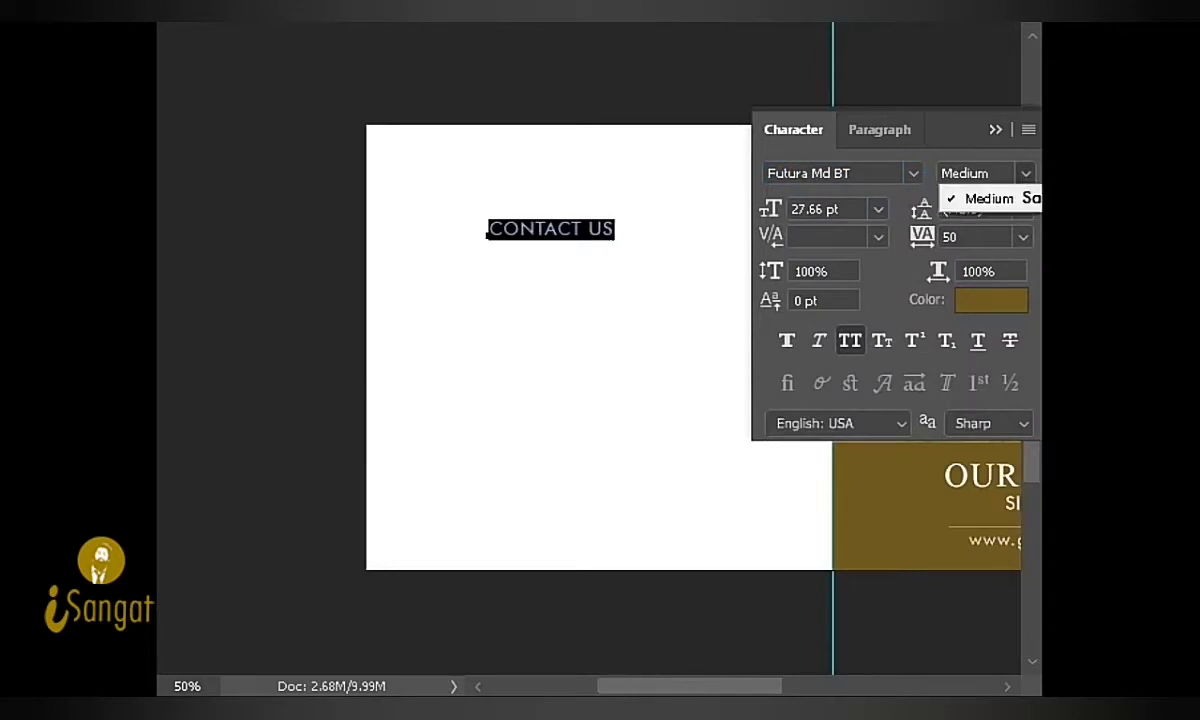
click(989, 198)
click(588, 228)
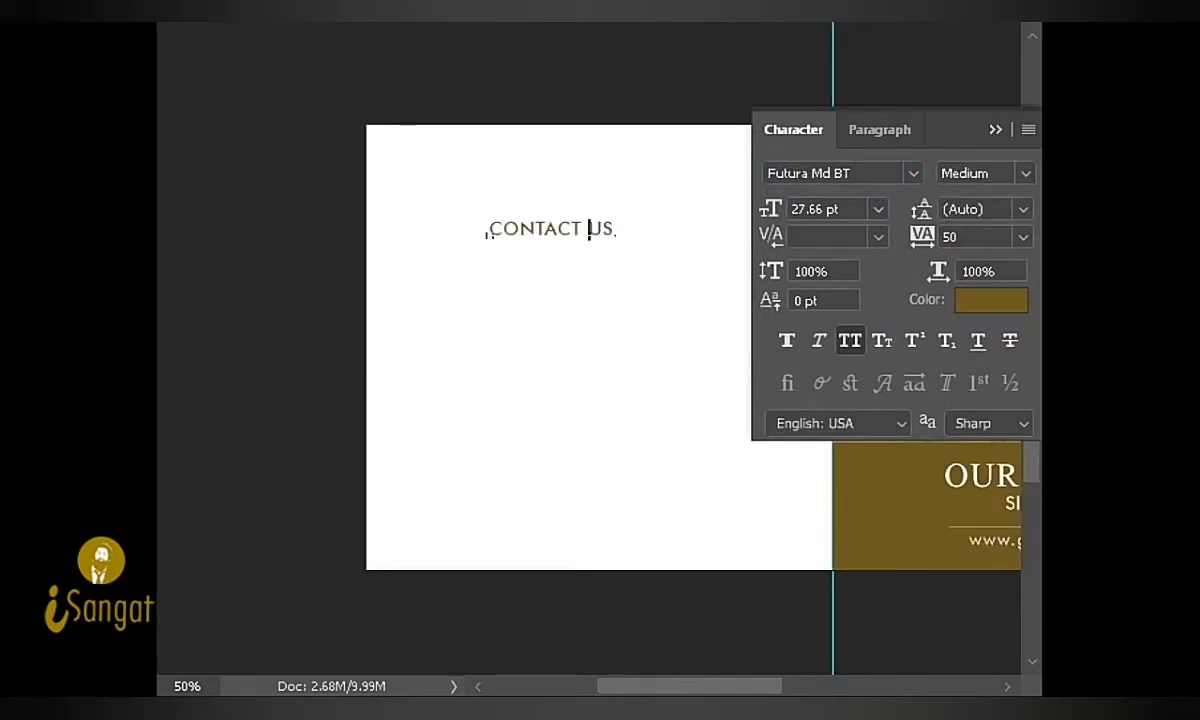
key(ctrl+Return)
Step: Paste the gemsa oils logo into the brochure and shrink it to fit the white panel
drag(575, 257, 577, 260)
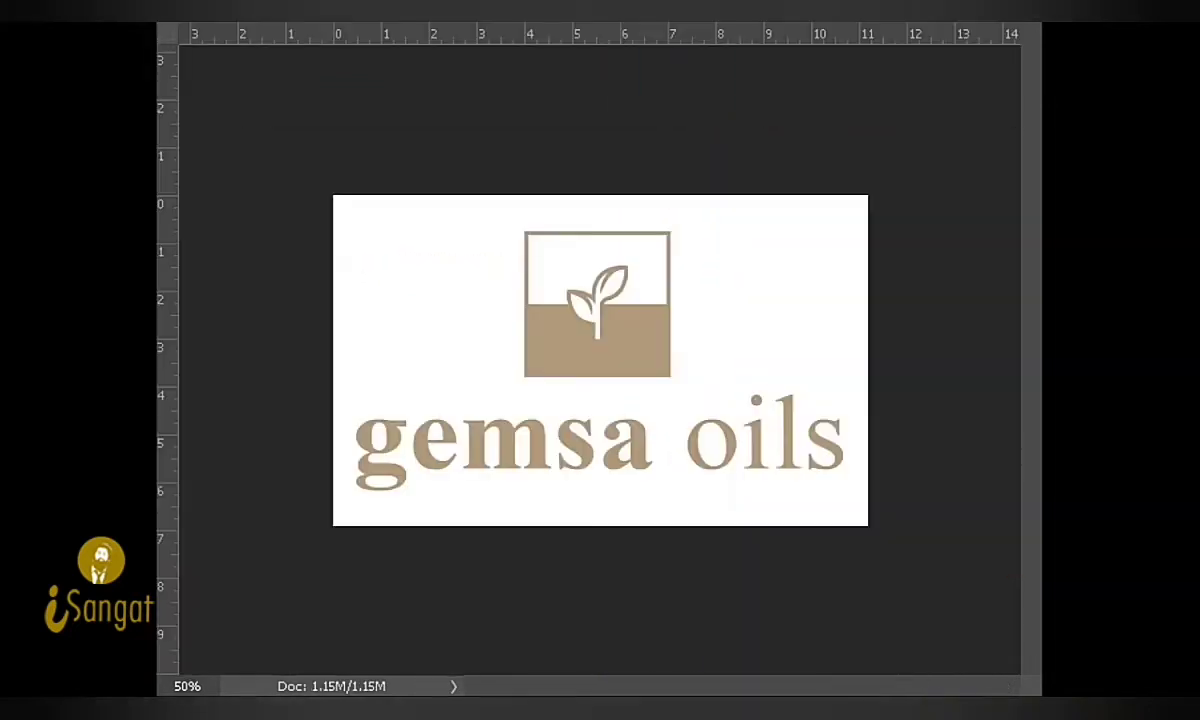
key(ctrl+a)
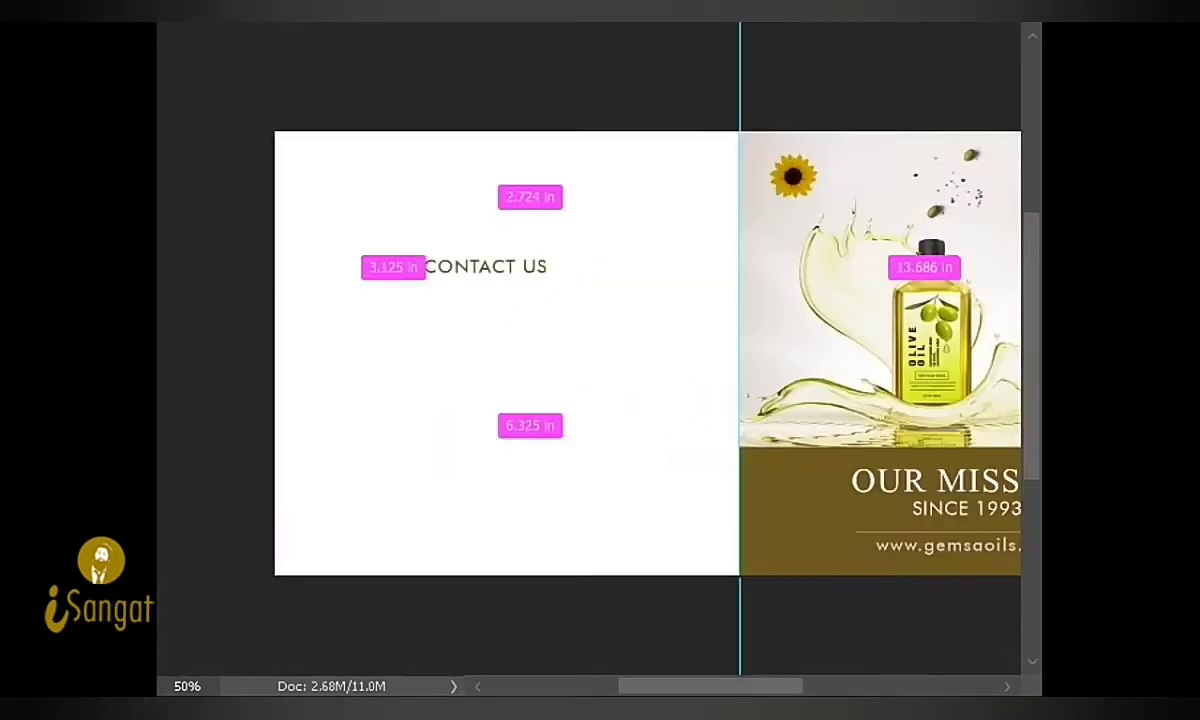
key(ctrl+v)
key(ctrl+t)
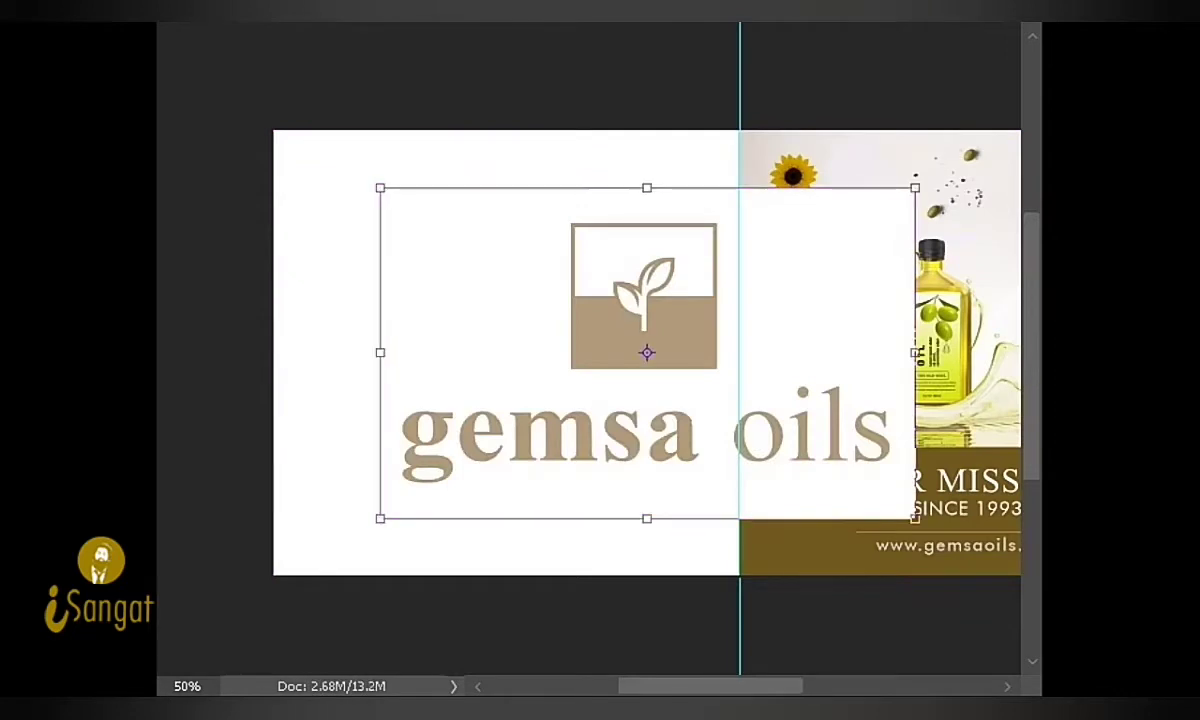
mouse_move(913, 517)
mouse_down()
mouse_move(557, 316)
mouse_move(512, 266)
mouse_up()
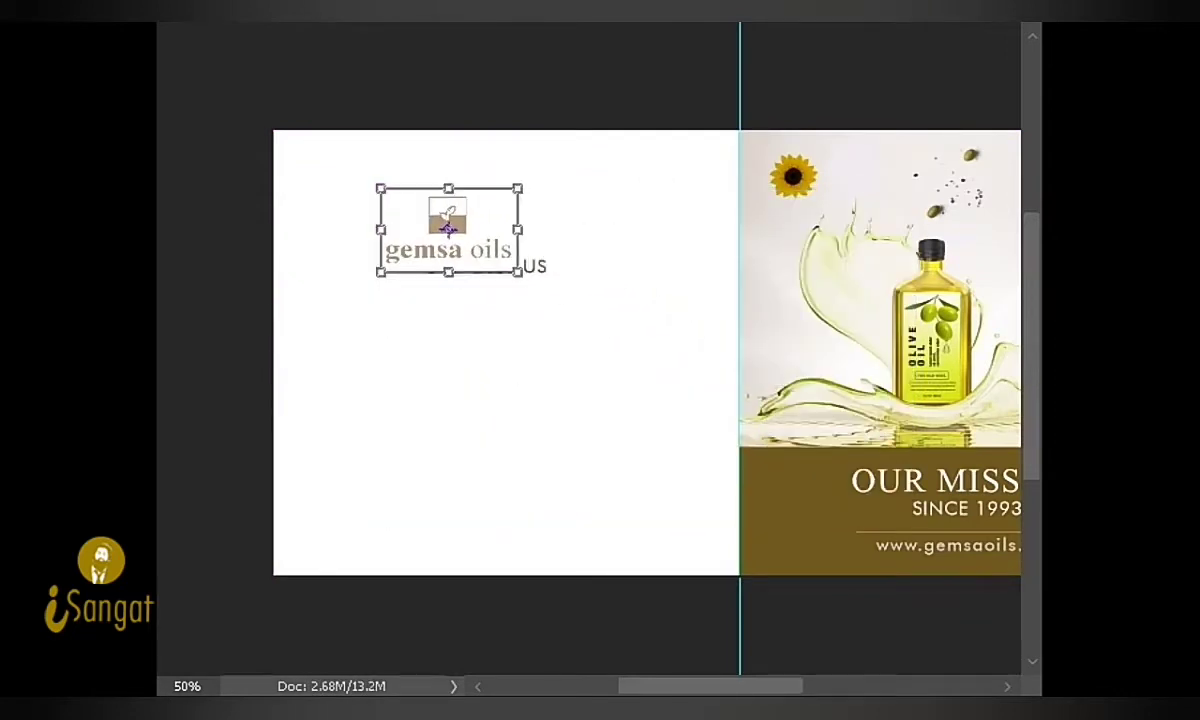
key(Return)
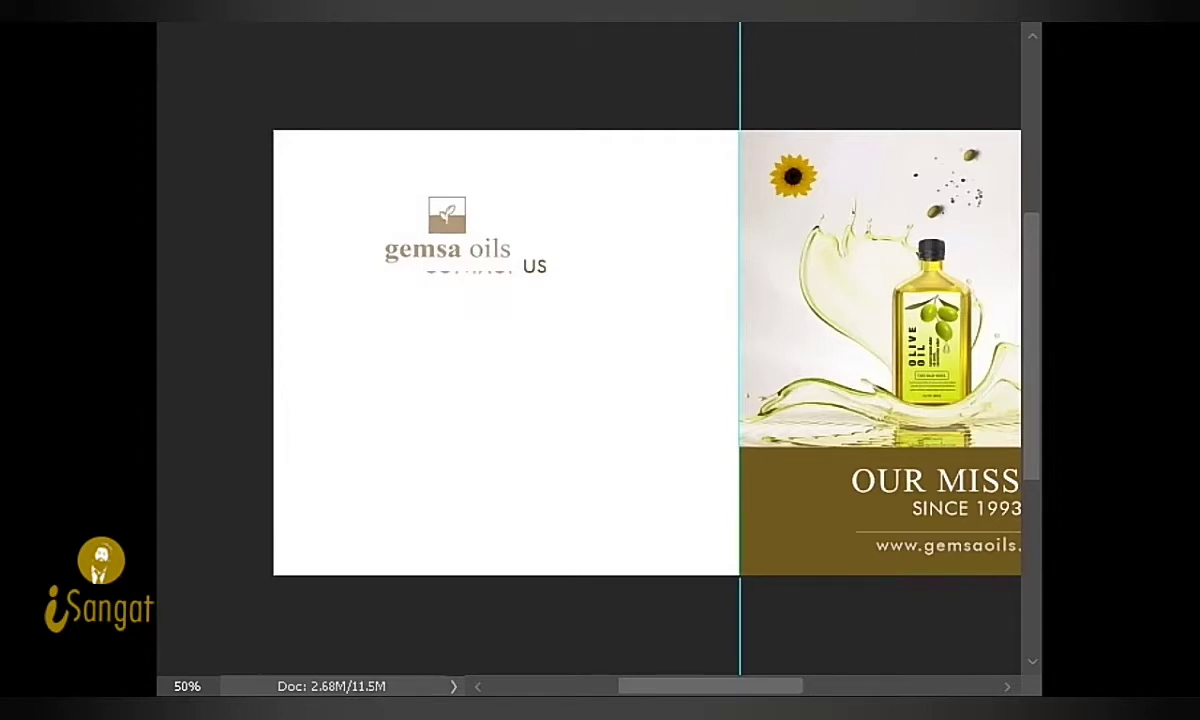
Step: Move the gemsa oils wordmark up beside the leaf icon
mouse_move(377, 275)
mouse_down()
mouse_move(525, 237)
mouse_move(509, 225)
mouse_up()
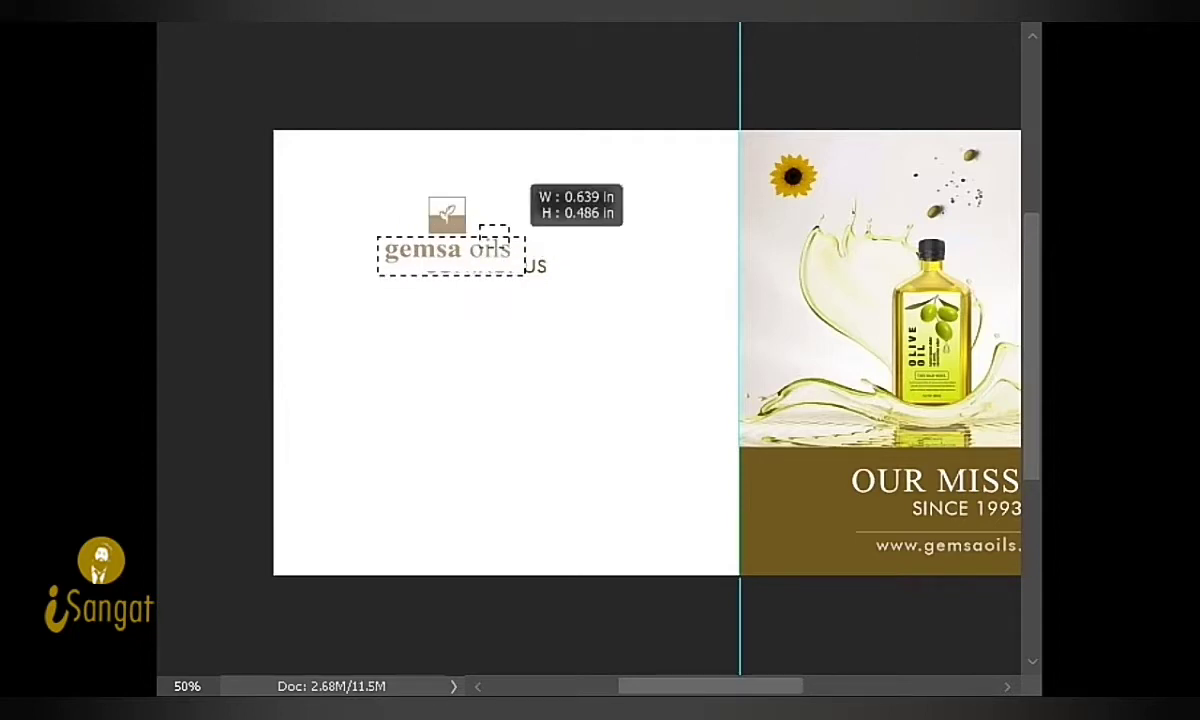
mouse_move(399, 234)
mouse_down()
mouse_move(497, 195)
mouse_move(489, 182)
mouse_up()
key(ctrl+d)
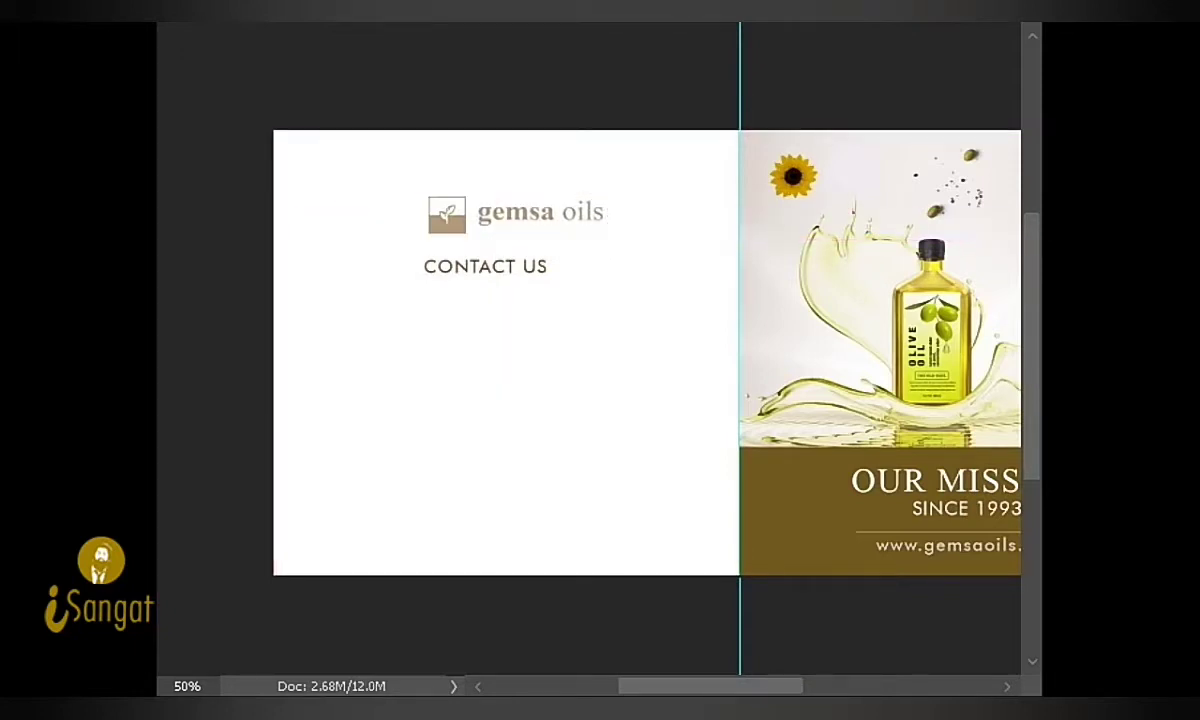
mouse_move(477, 193)
mouse_down()
mouse_move(536, 228)
mouse_move(635, 244)
mouse_up()
key(ctrl+t)
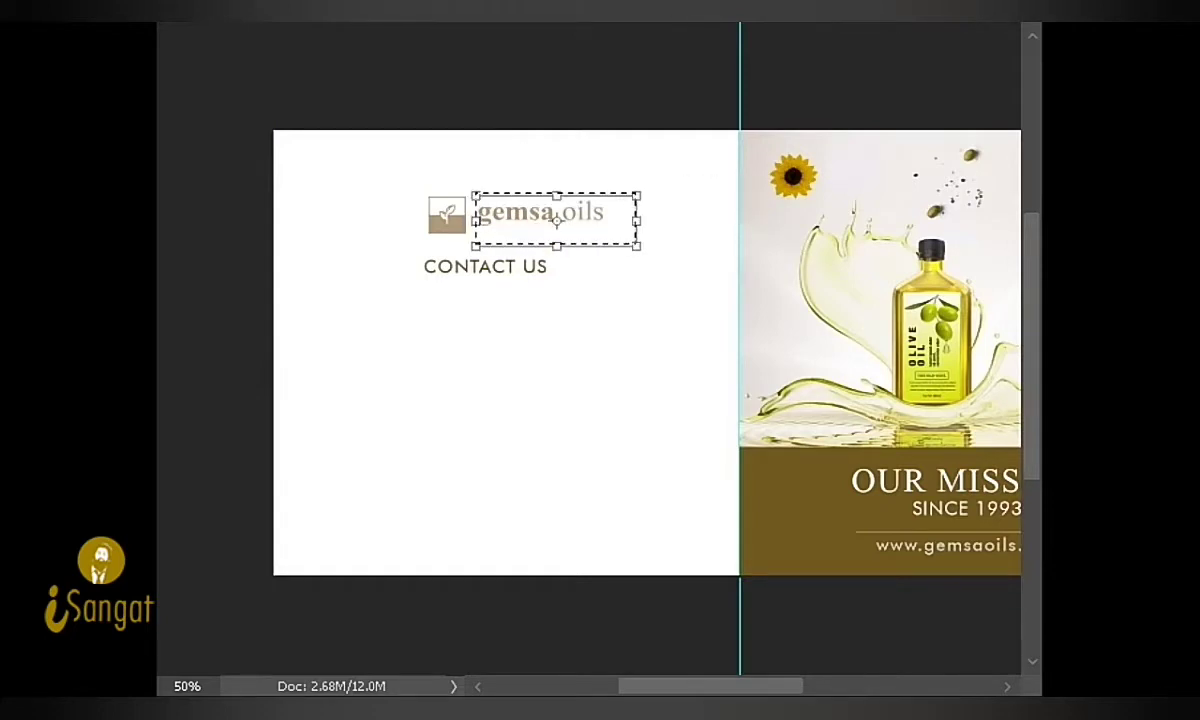
key(Return)
key(ctrl+d)
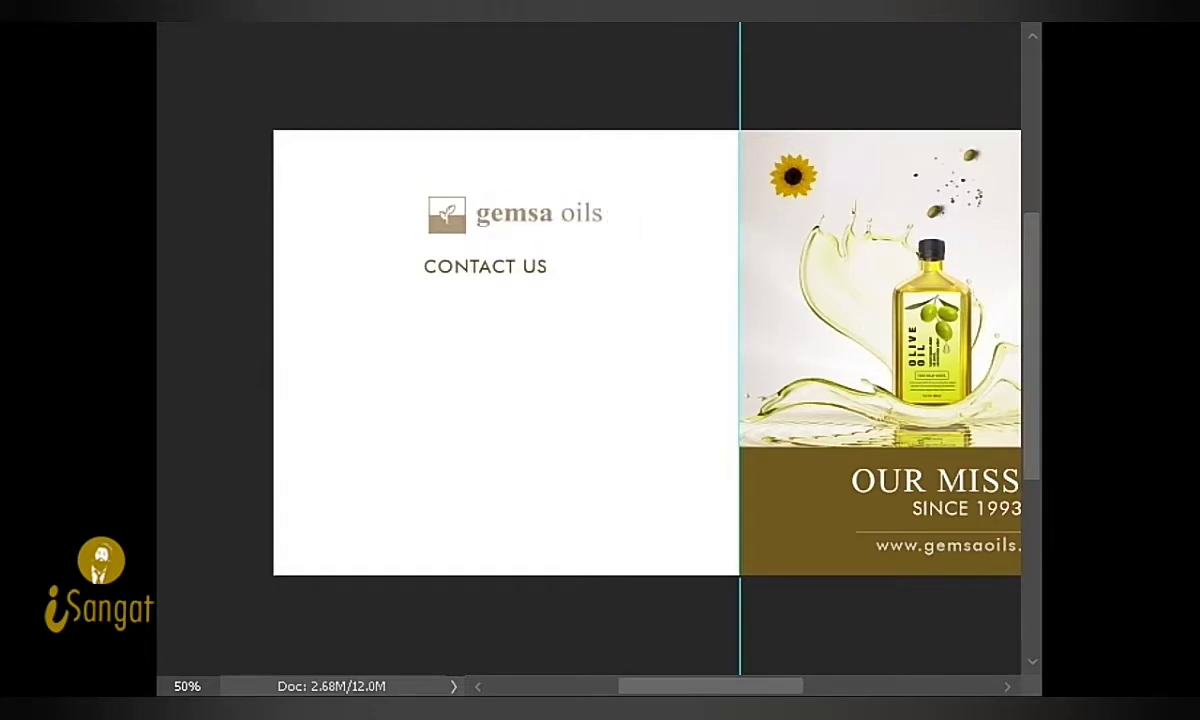
Step: Enlarge the whole logo slightly and nudge it left
mouse_move(426, 187)
mouse_down()
mouse_move(506, 230)
mouse_move(607, 233)
mouse_up()
key(ctrl+d)
key(ctrl+t)
drag(610, 189, 630, 183)
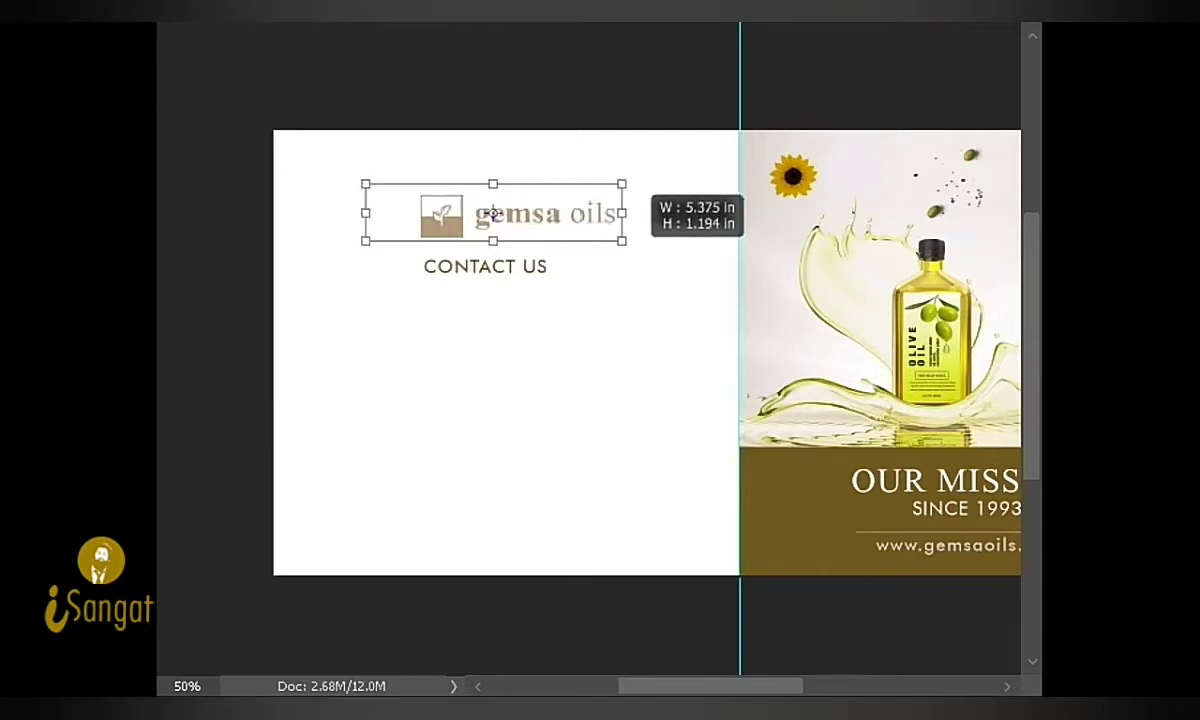
key(Return)
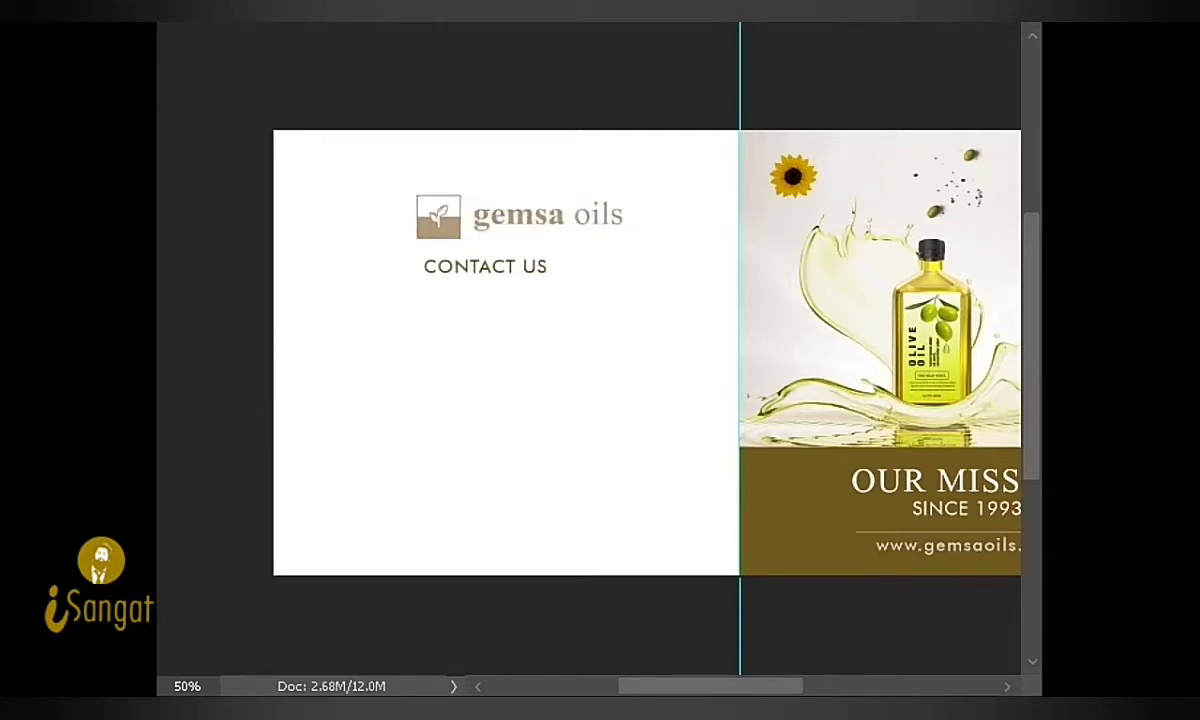
drag(340, 145, 407, 327)
drag(343, 145, 410, 338)
key(ctrl+d)
key(shift+Left)
key(shift+Left)
key(shift+Left)
key(shift+Left)
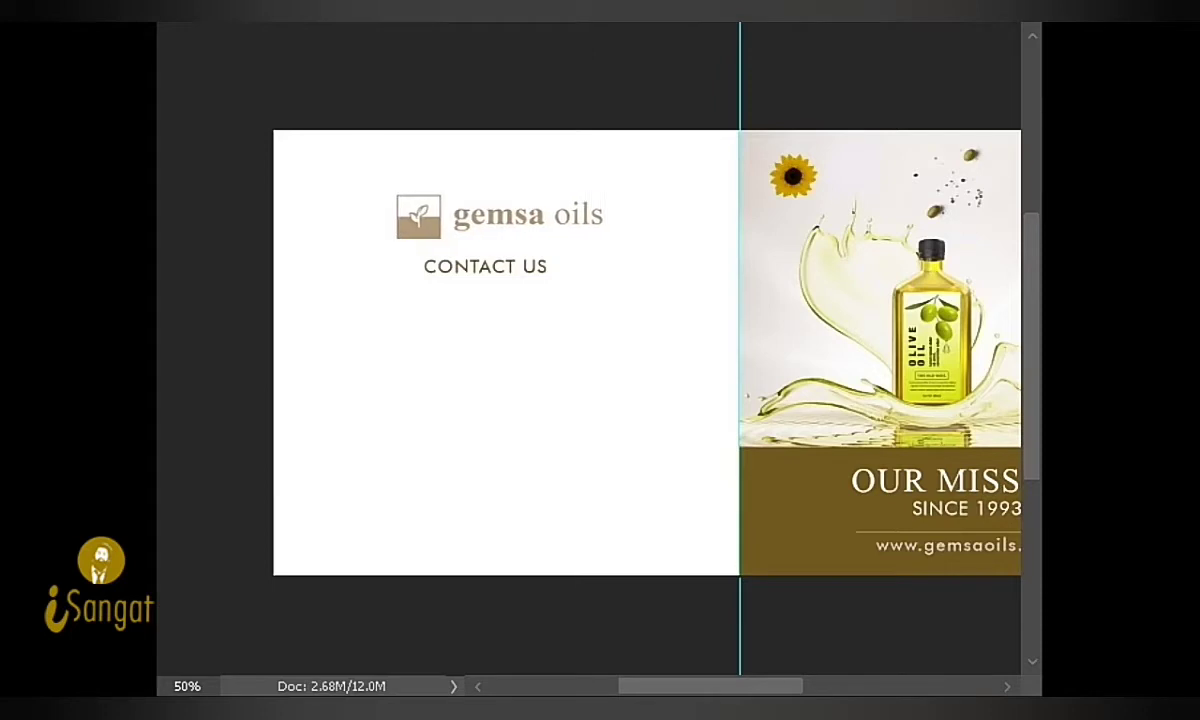
drag(388, 185, 445, 244)
Step: Shrink the leaf icon slightly and nudge it down and right toward the wordmark
key(ctrl+d)
key(ctrl+minus)
key(ctrl+plus)
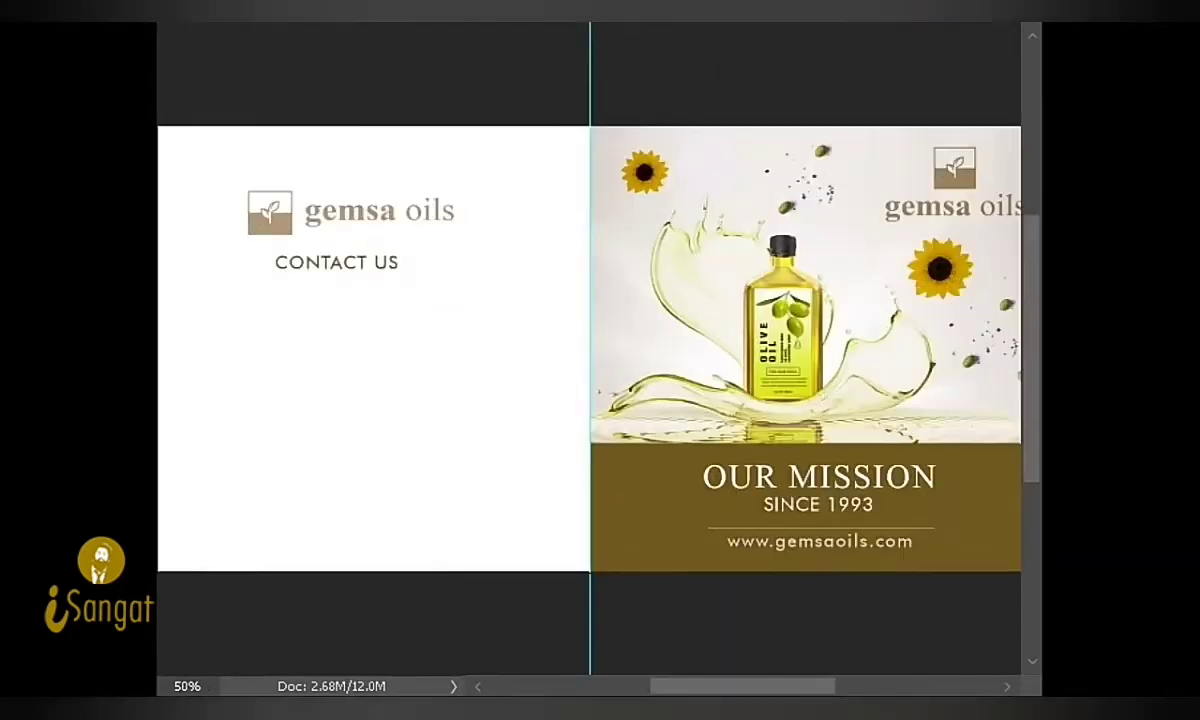
drag(295, 182, 356, 252)
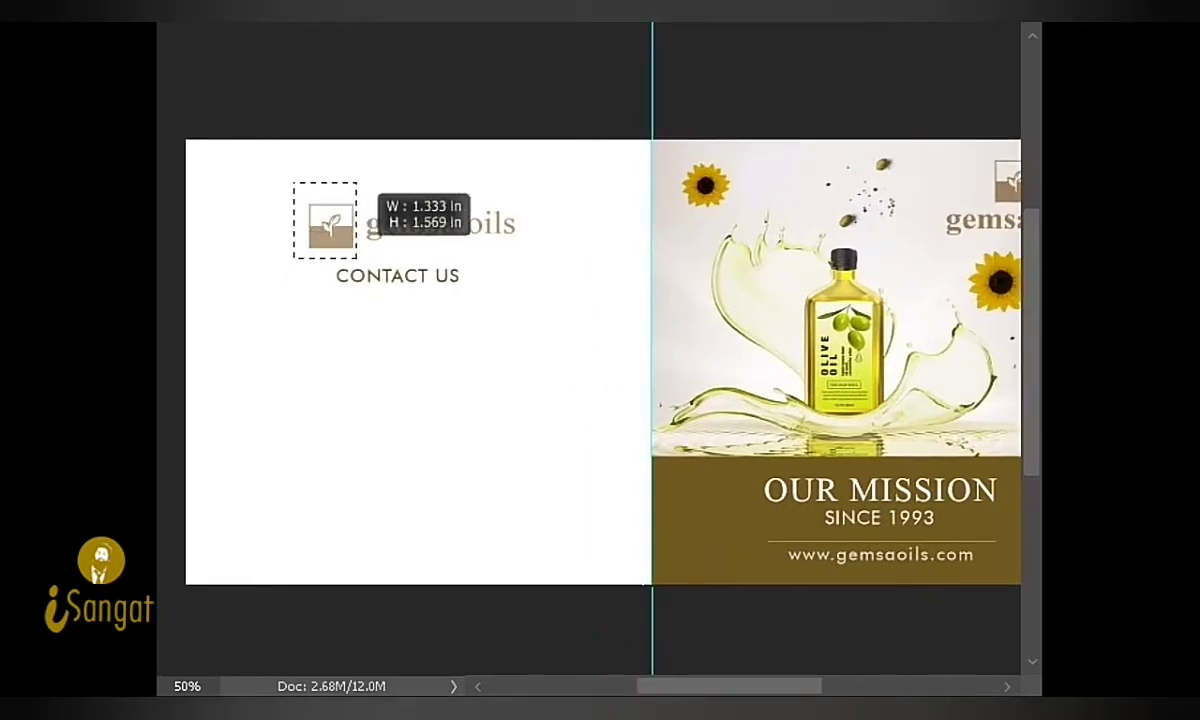
drag(293, 183, 361, 259)
key(ctrl+t)
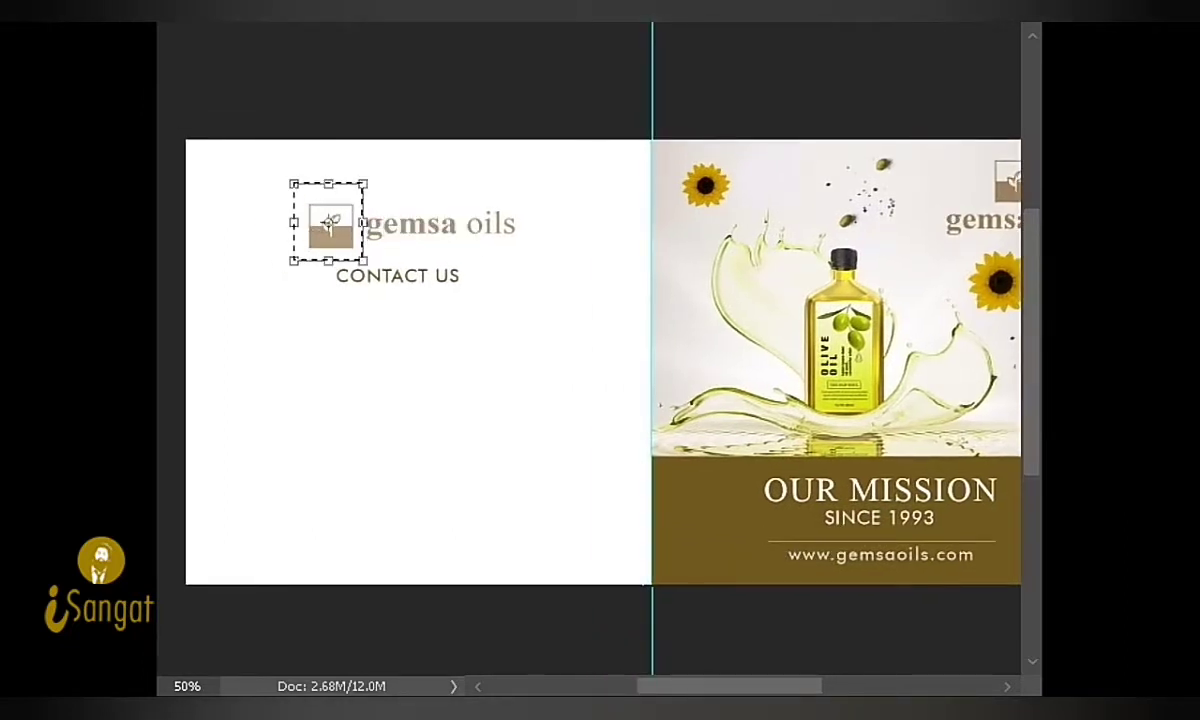
drag(363, 184, 355, 197)
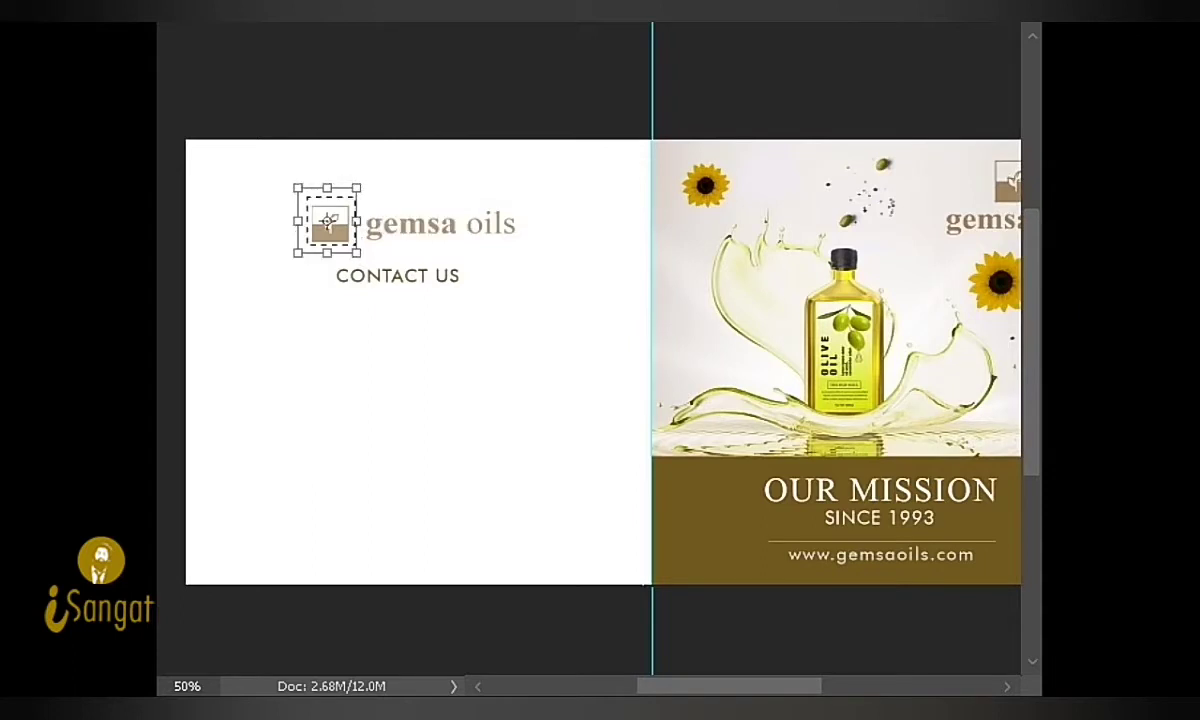
key(Return)
key(Down)
key(Right)
key(Right)
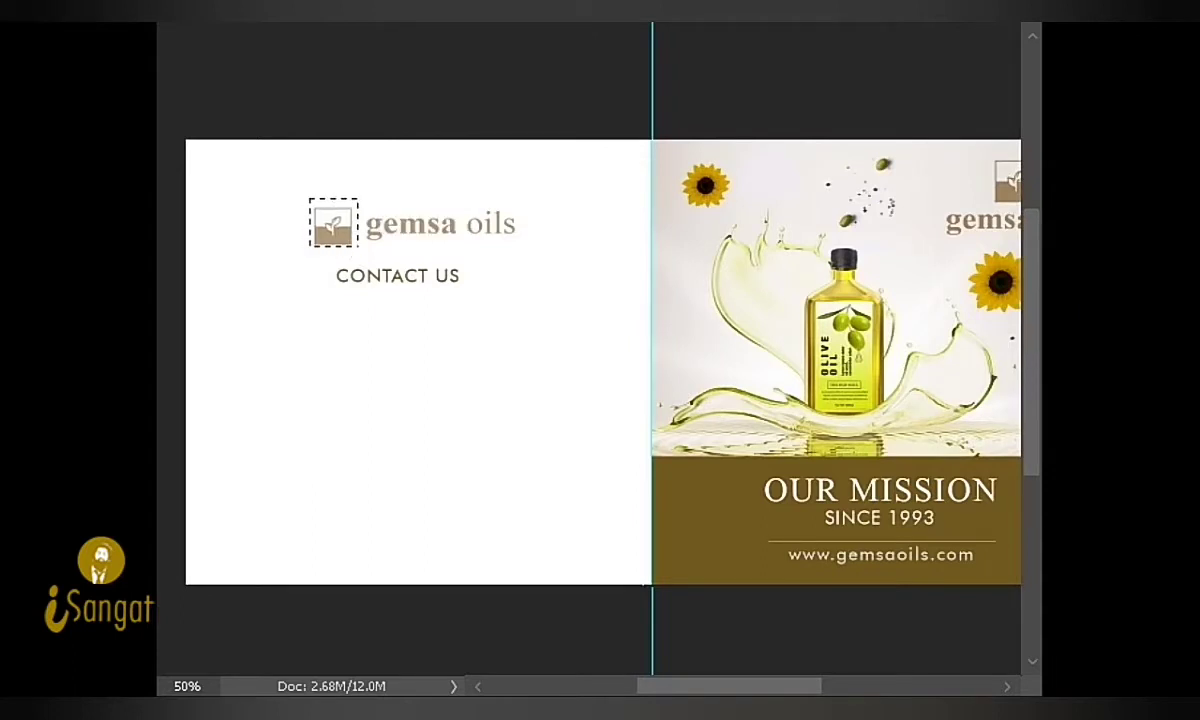
key(Right)
key(Right)
key(Right)
key(Right)
key(Right)
key(Right)
key(Right)
key(Right)
key(ctrl+d)
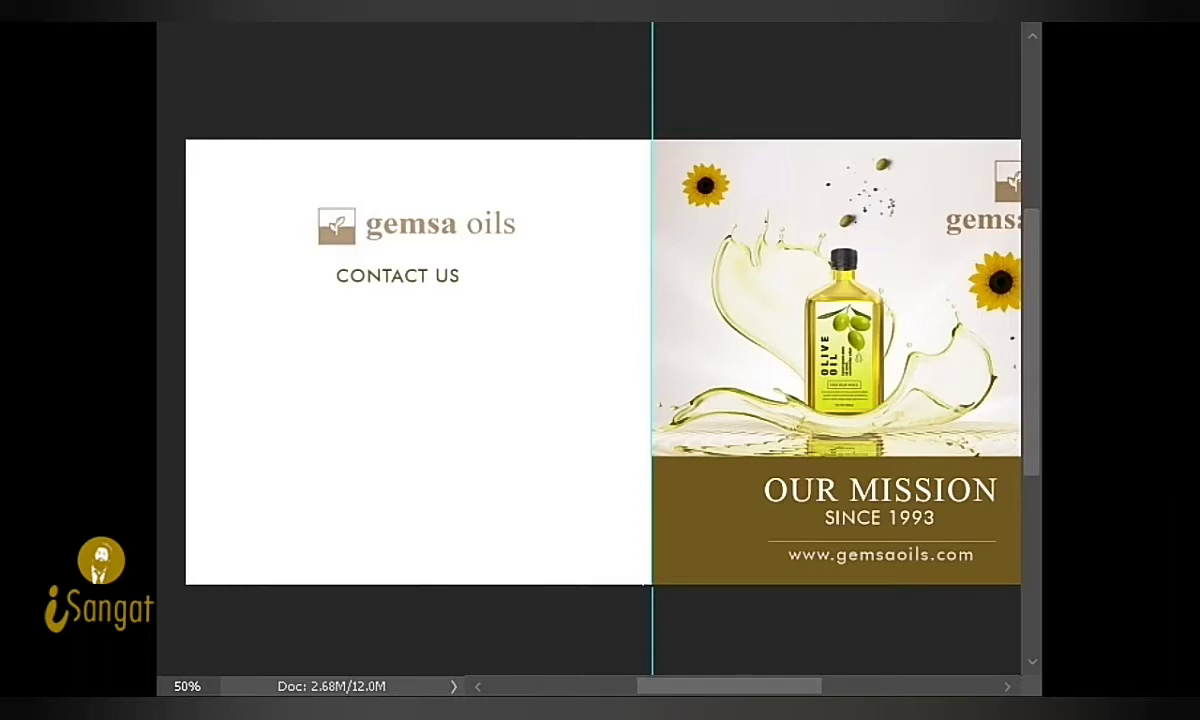
Step: Nudge the logo up and left, and move the CONTACT US heading slightly lower
key(Left)
key(Left)
key(Left)
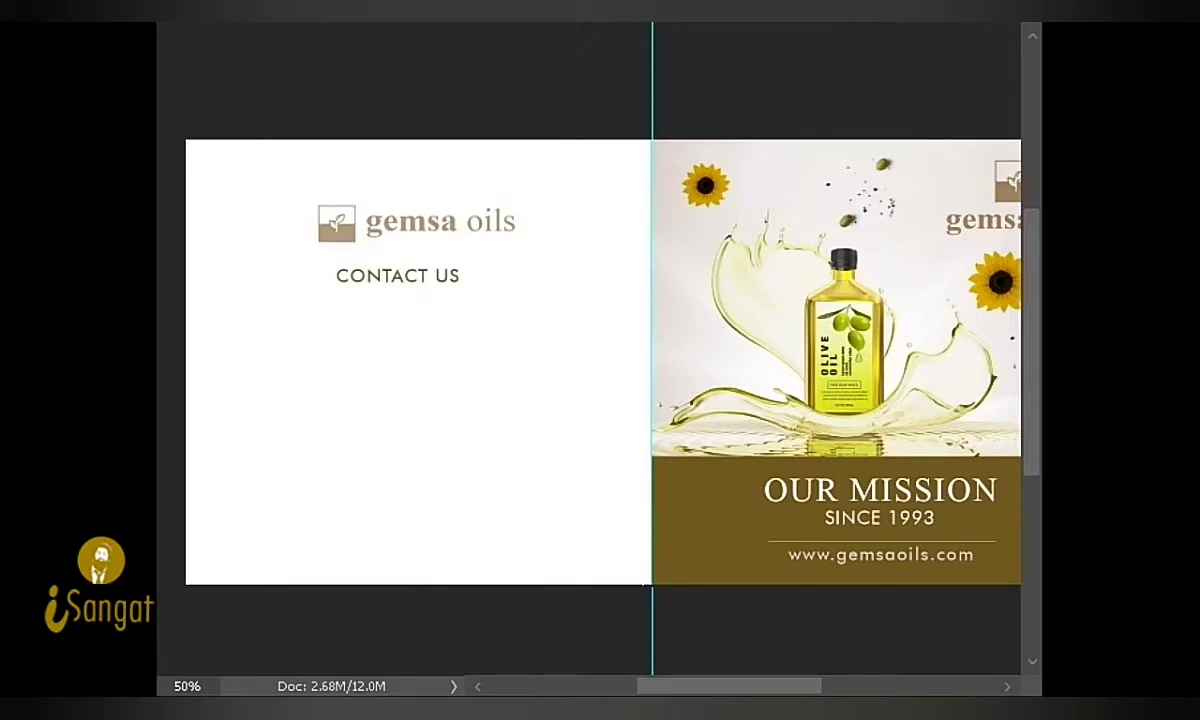
key(Up)
key(Up)
key(Up)
key(Left)
key(Left)
key(Left)
key(Up)
key(Up)
key(Up)
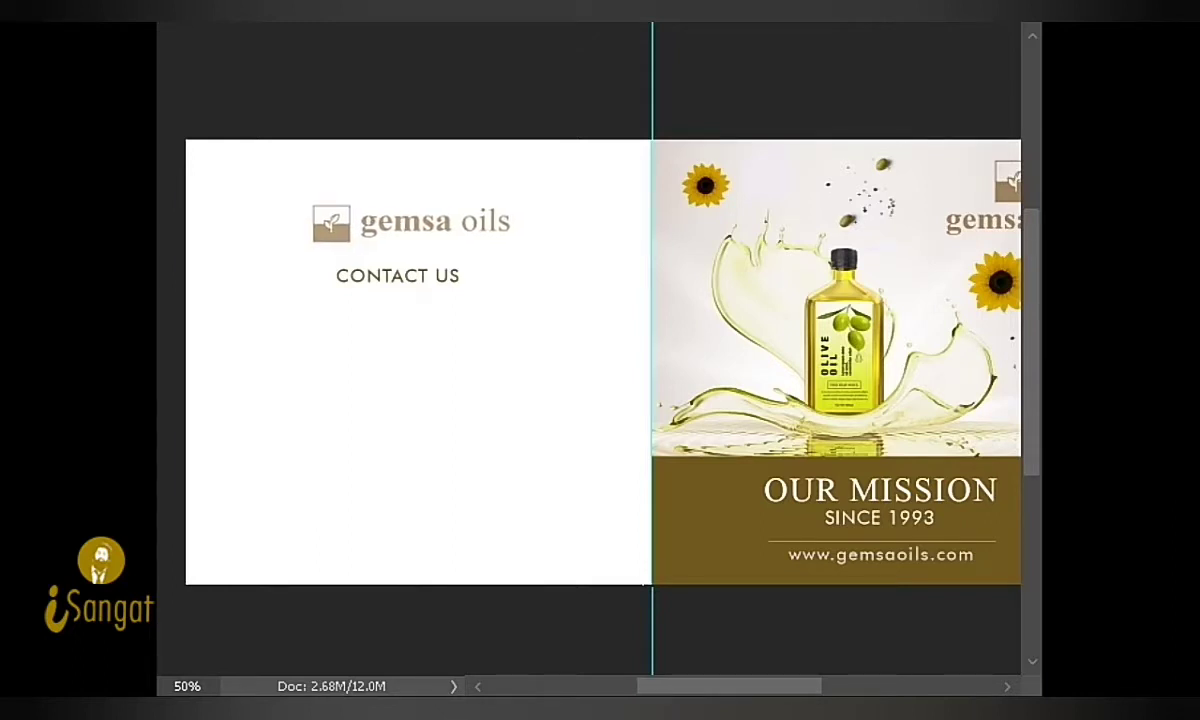
key(Down)
key(Down)
key(Down)
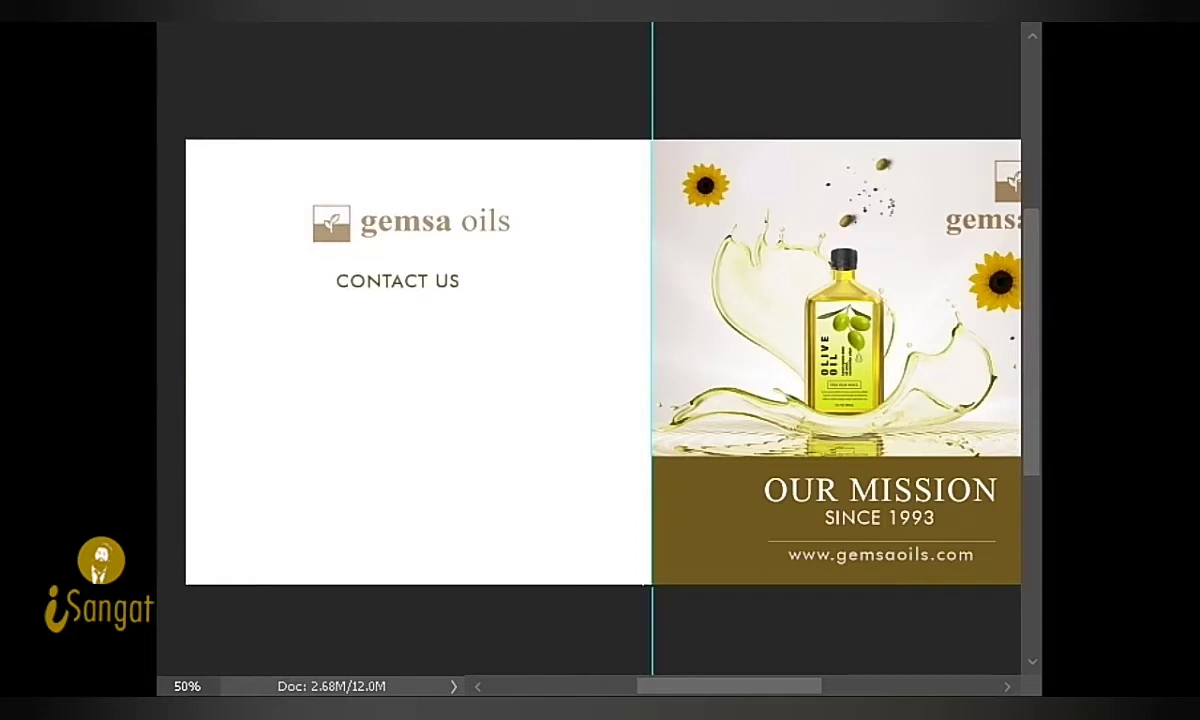
key(Down)
key(Down)
key(Down)
key(Down)
key(Down)
key(Up)
key(Down)
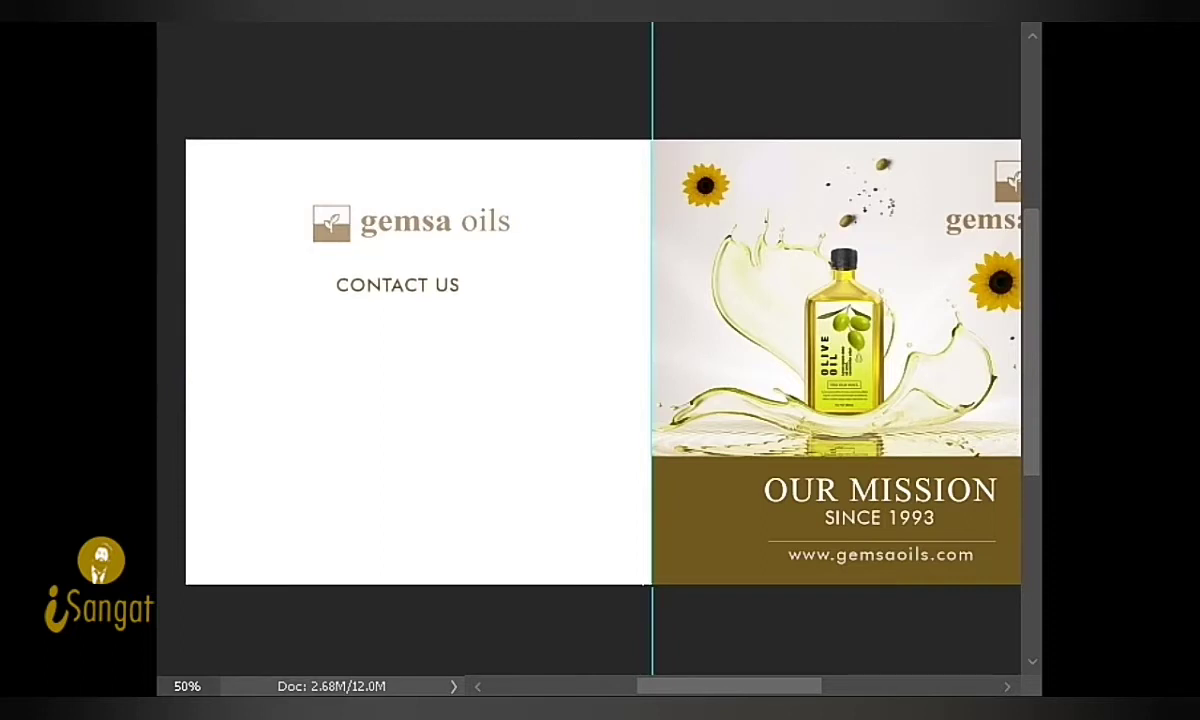
Step: Stroke a 1 px box around CONTACT US on a new layer
mouse_move(329, 268)
mouse_down()
mouse_move(378, 298)
mouse_move(469, 303)
mouse_up()
key(ctrl+d)
key(ctrl+shift+n)
key(Return)
key(alt+e)
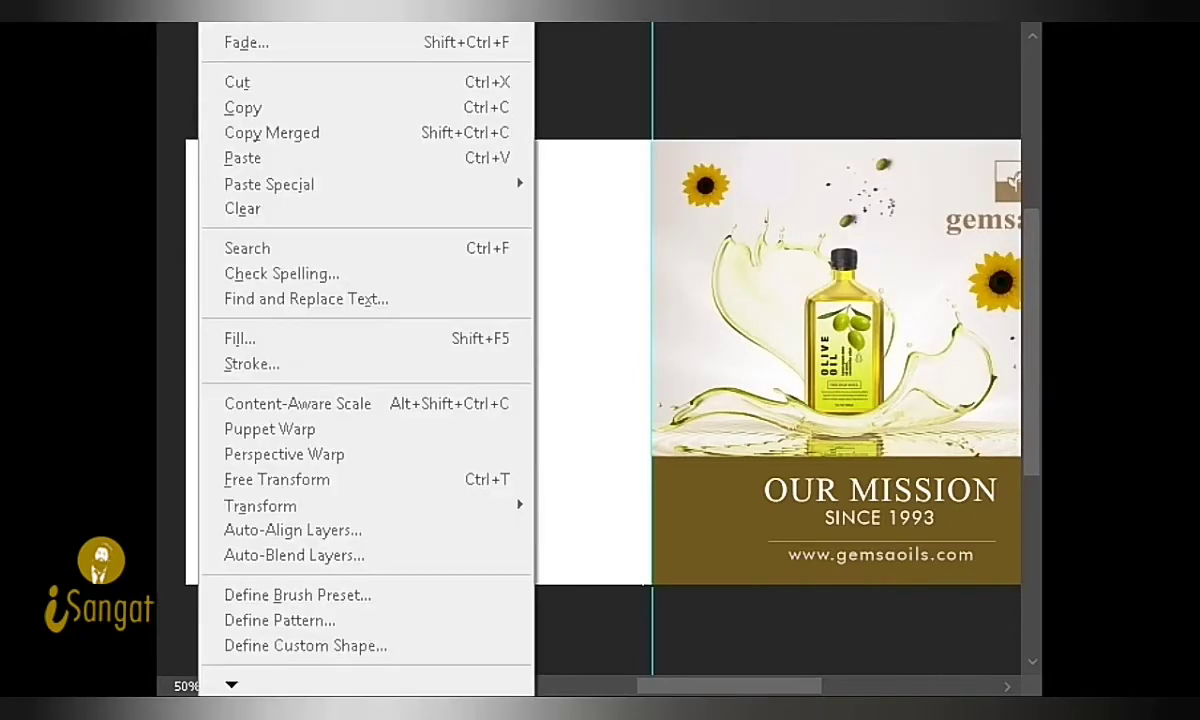
key(s)
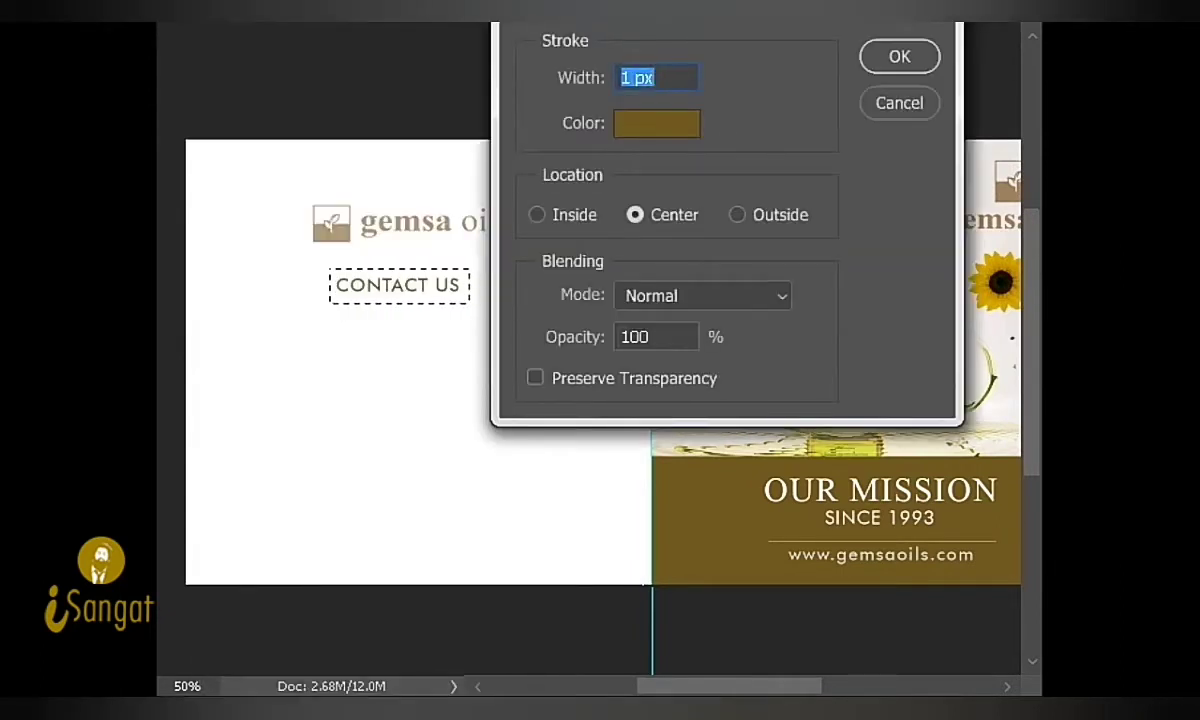
key(Return)
key(ctrl+d)
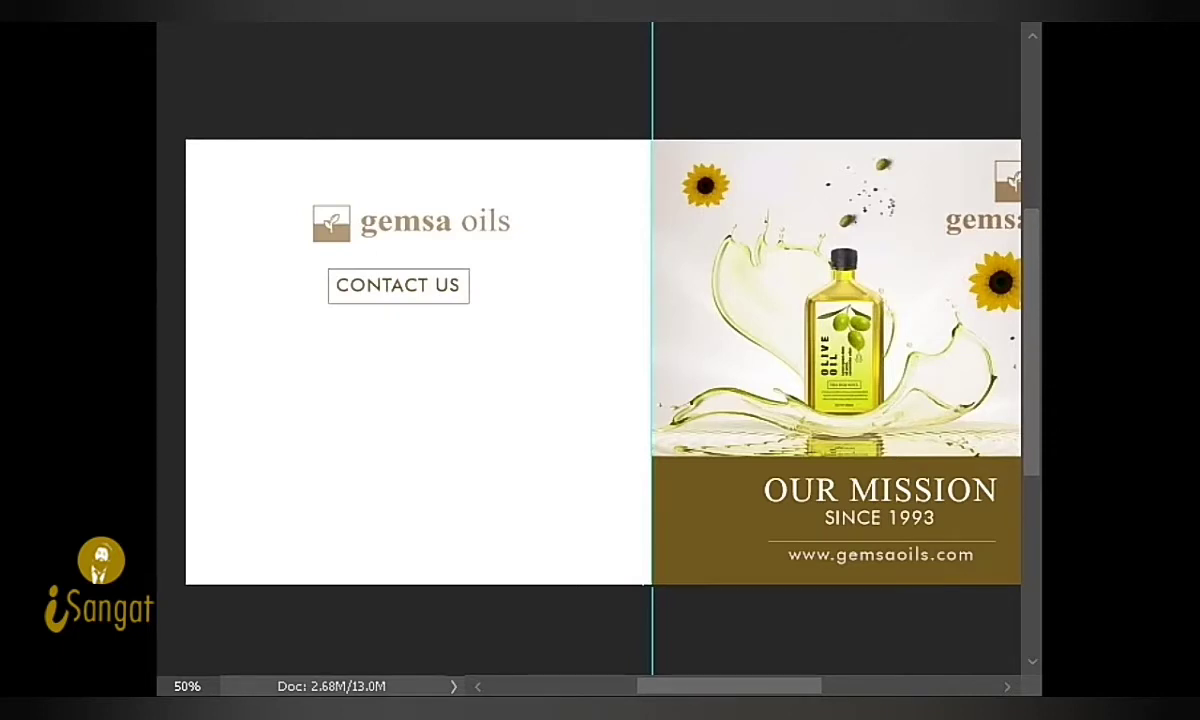
Step: Nudge CONTACT US within its box and copy the address line from Word
key(Down)
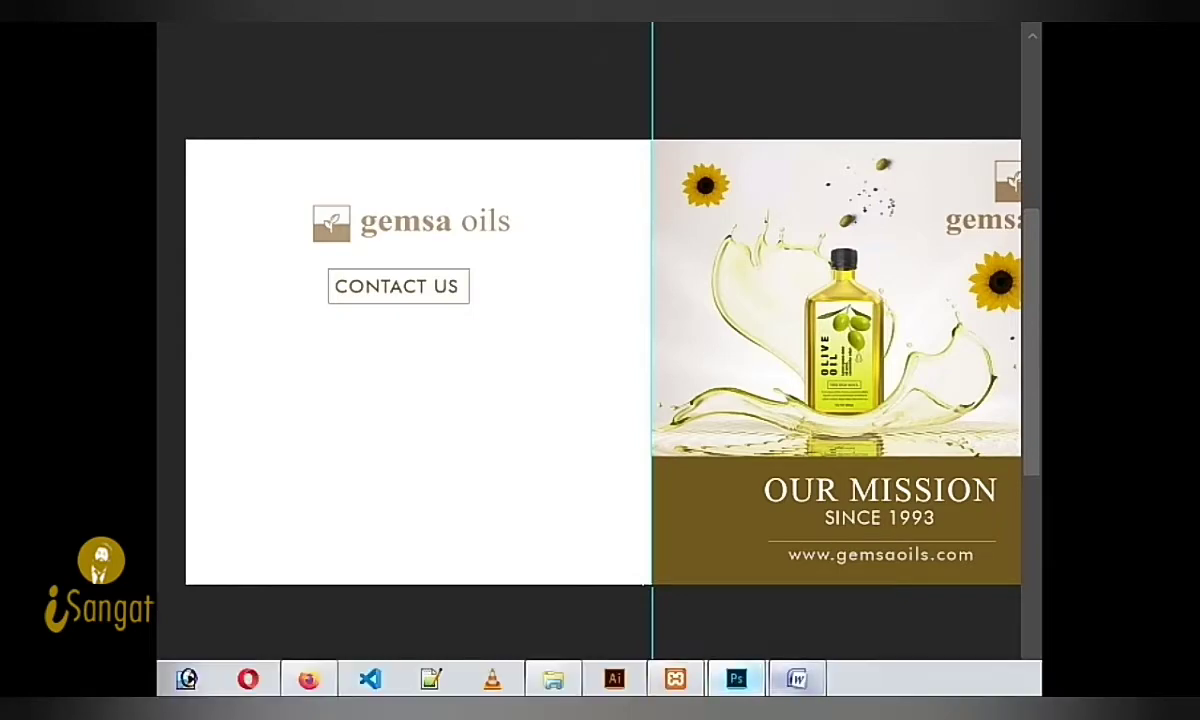
click(796, 679)
drag(175, 218, 158, 218)
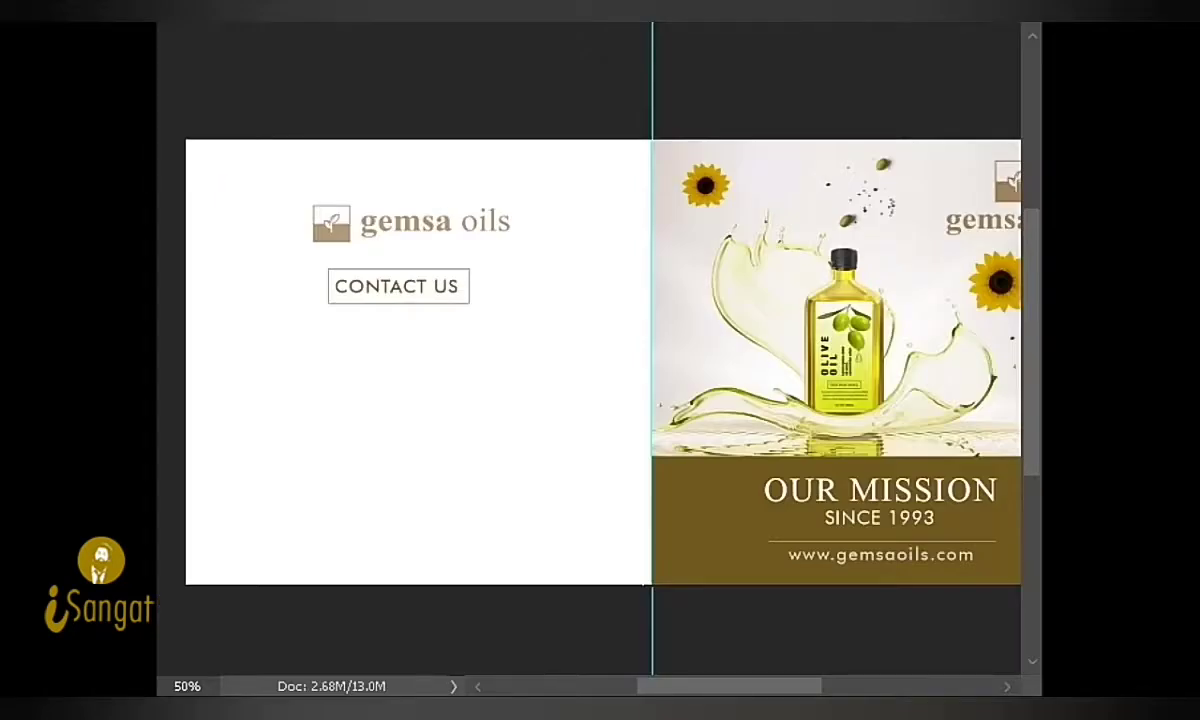
click(391, 286)
key(ctrl+Return)
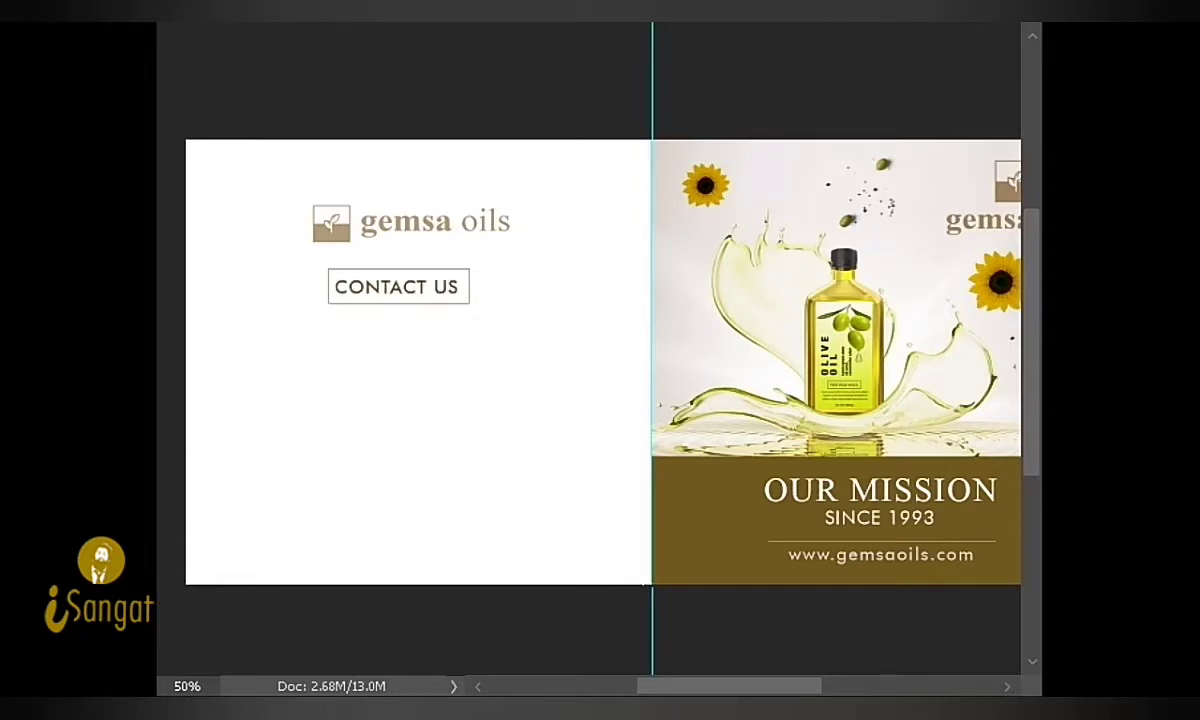
Step: Duplicate CONTACT US below itself and replace the copy's text with the pasted address
drag(396, 287, 396, 341)
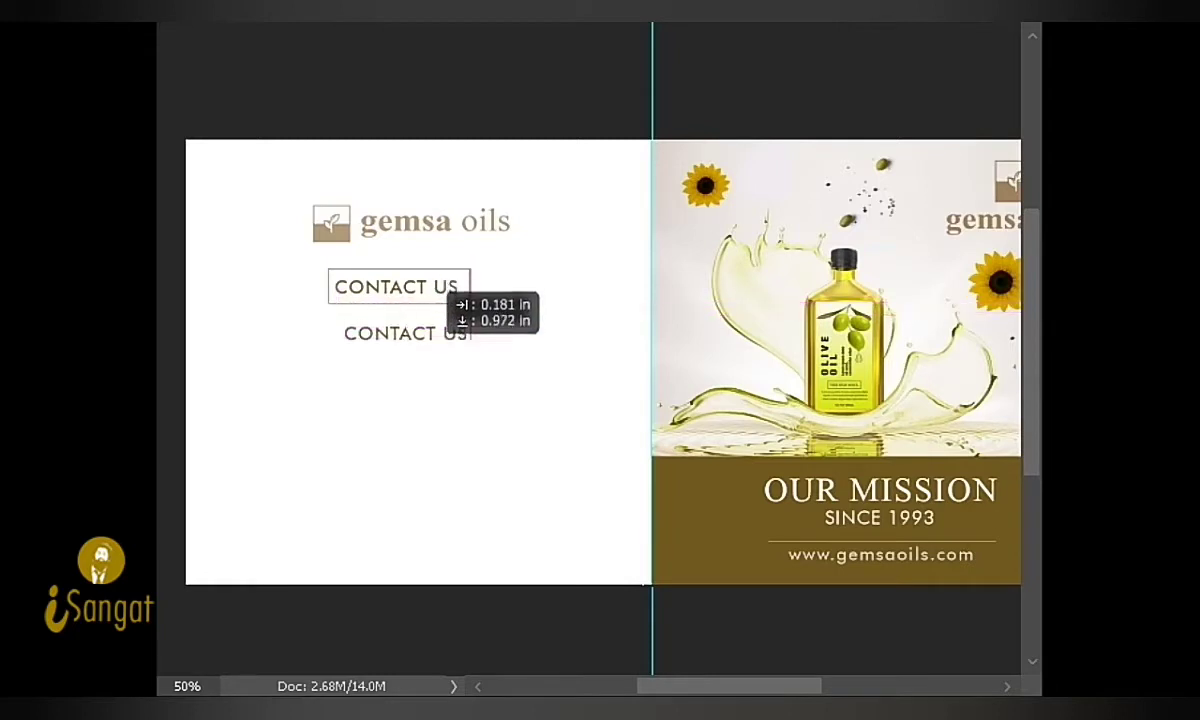
click(335, 342)
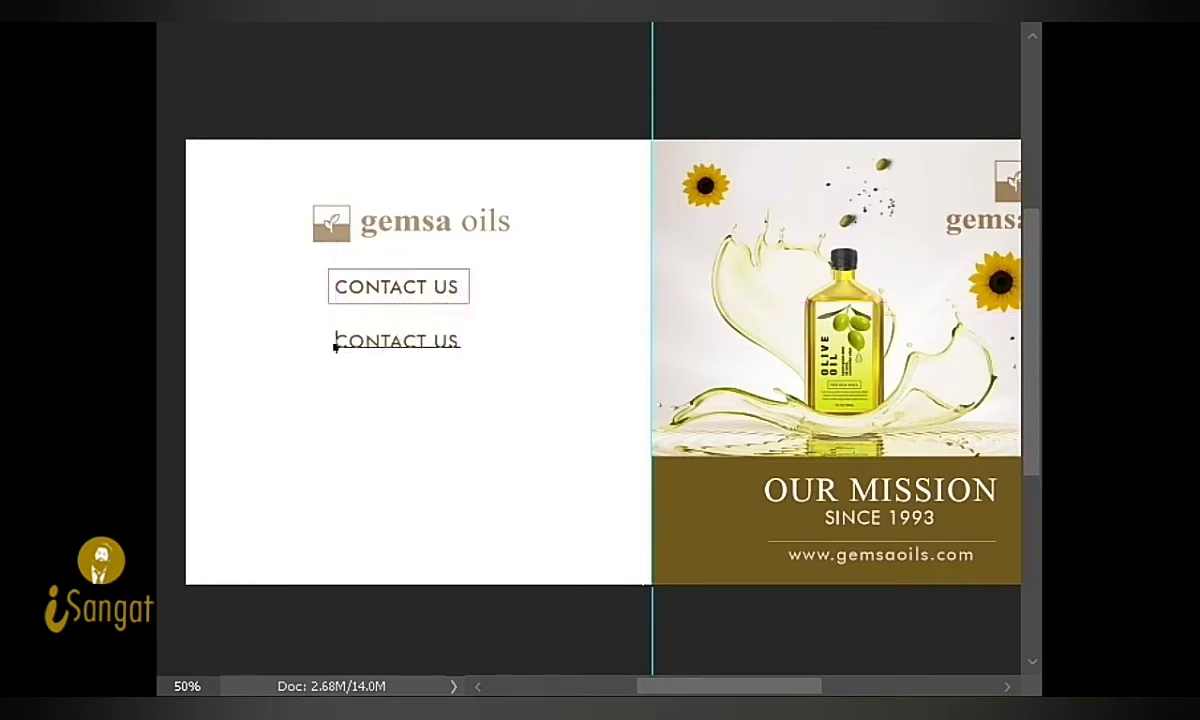
key(ctrl+a)
key(ctrl+h)
key(ctrl+v)
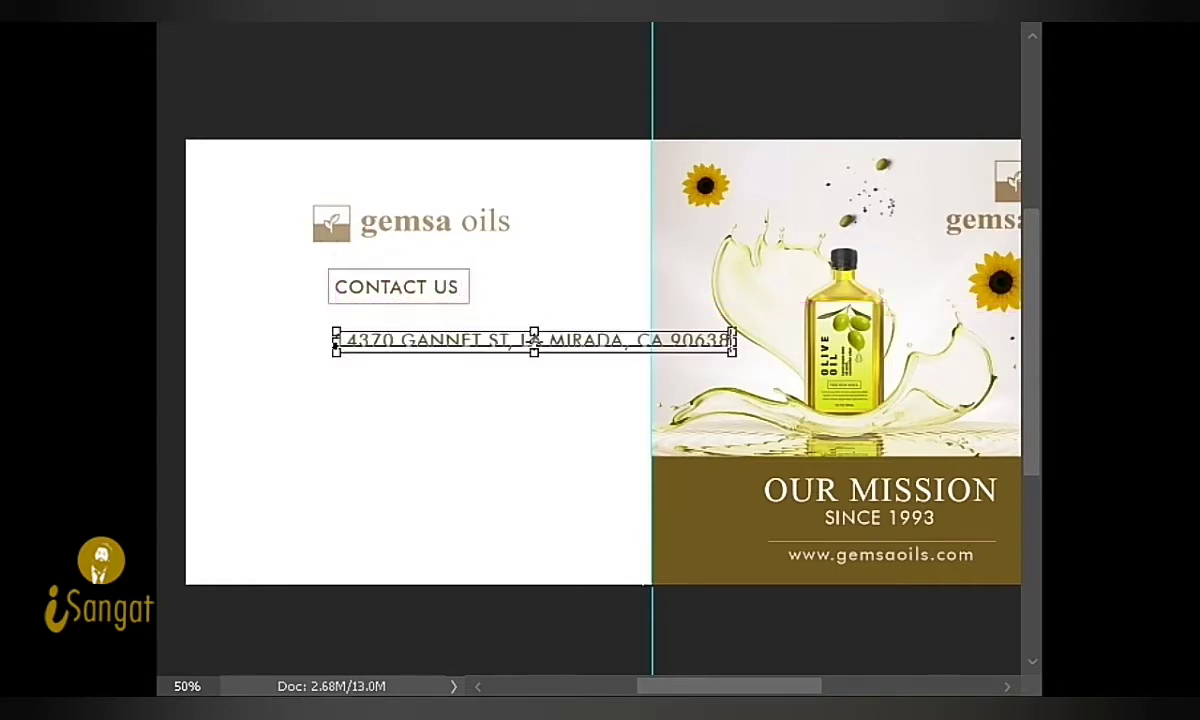
key(ctrl+Return)
drag(610, 300, 492, 300)
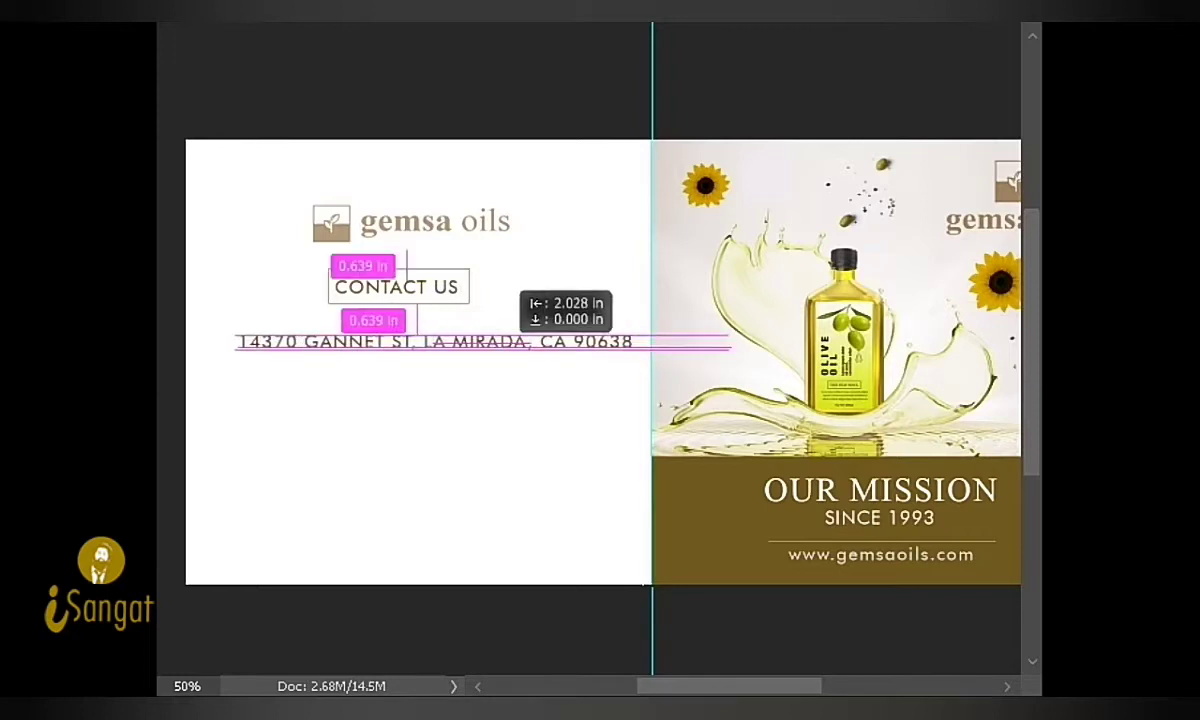
drag(412, 341, 414, 341)
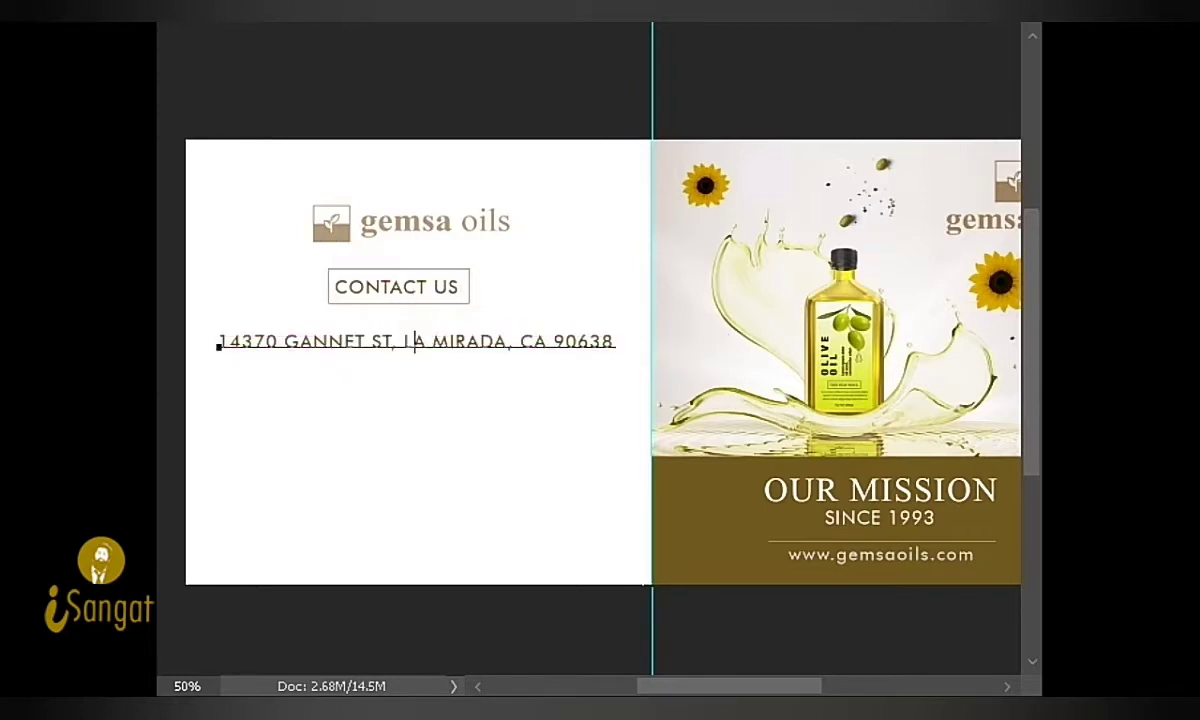
Step: Format the address as 19 pt mixed case and centre it under CONTACT US
click(414, 341)
key(ctrl+a)
key(ctrl+t)
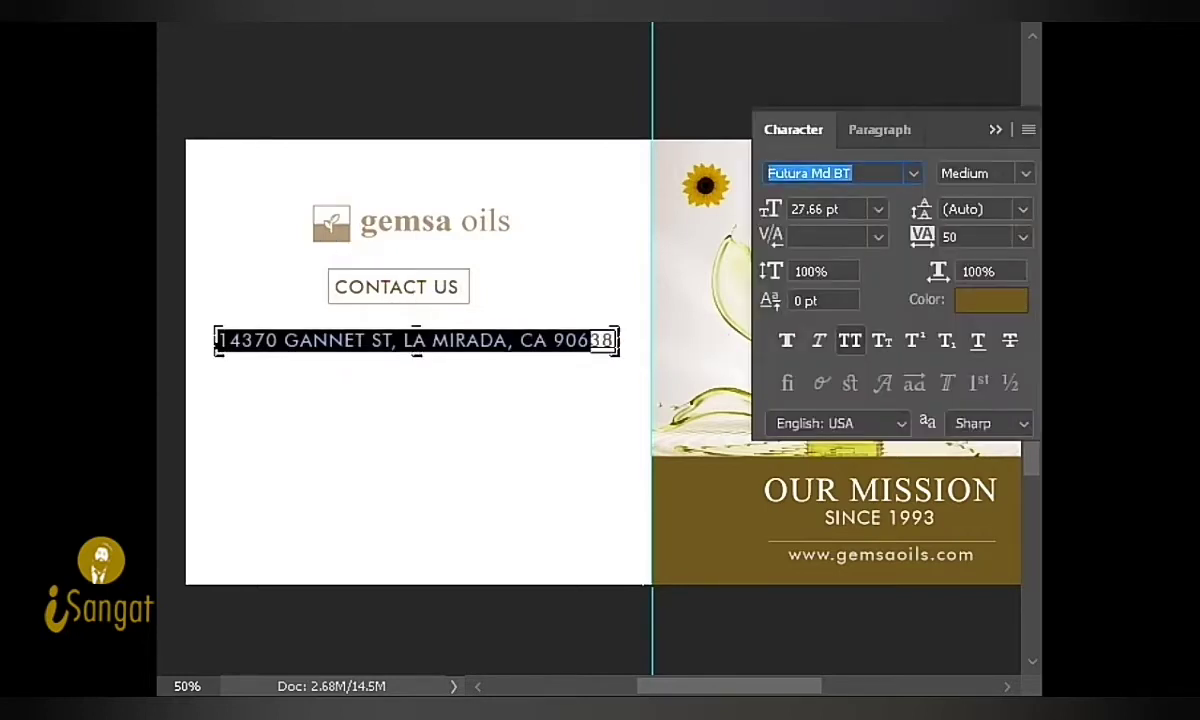
key(ctrl+shift+k)
text(19)
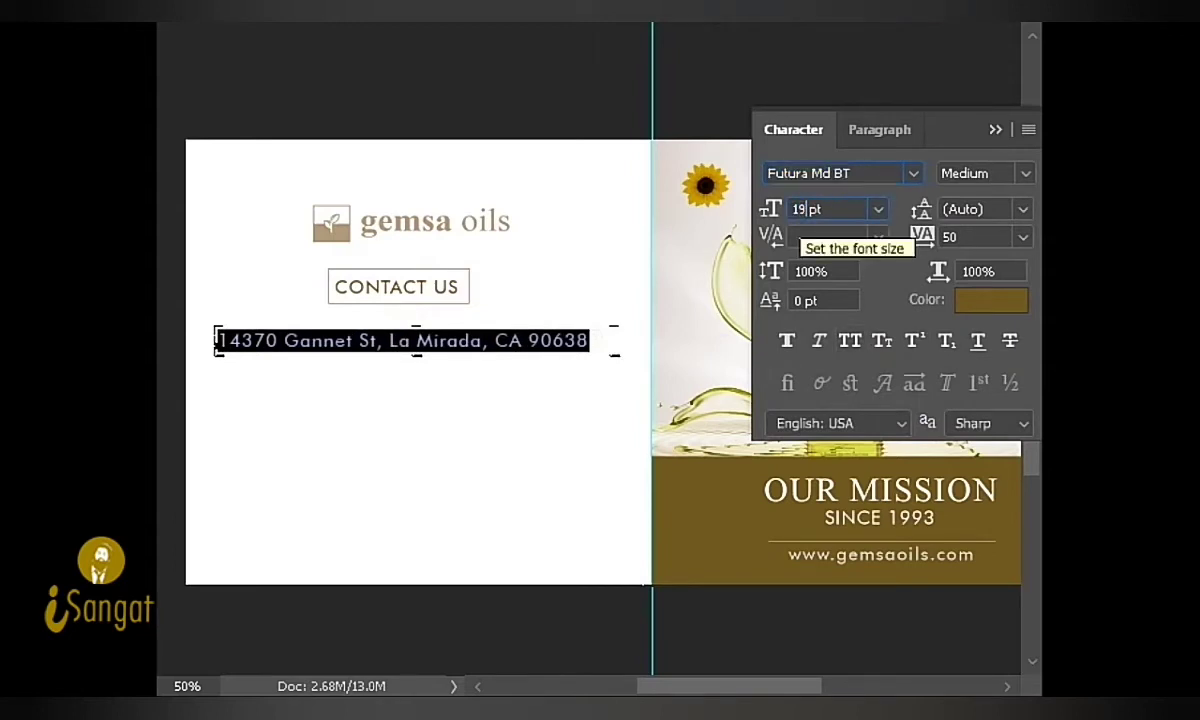
key(Return)
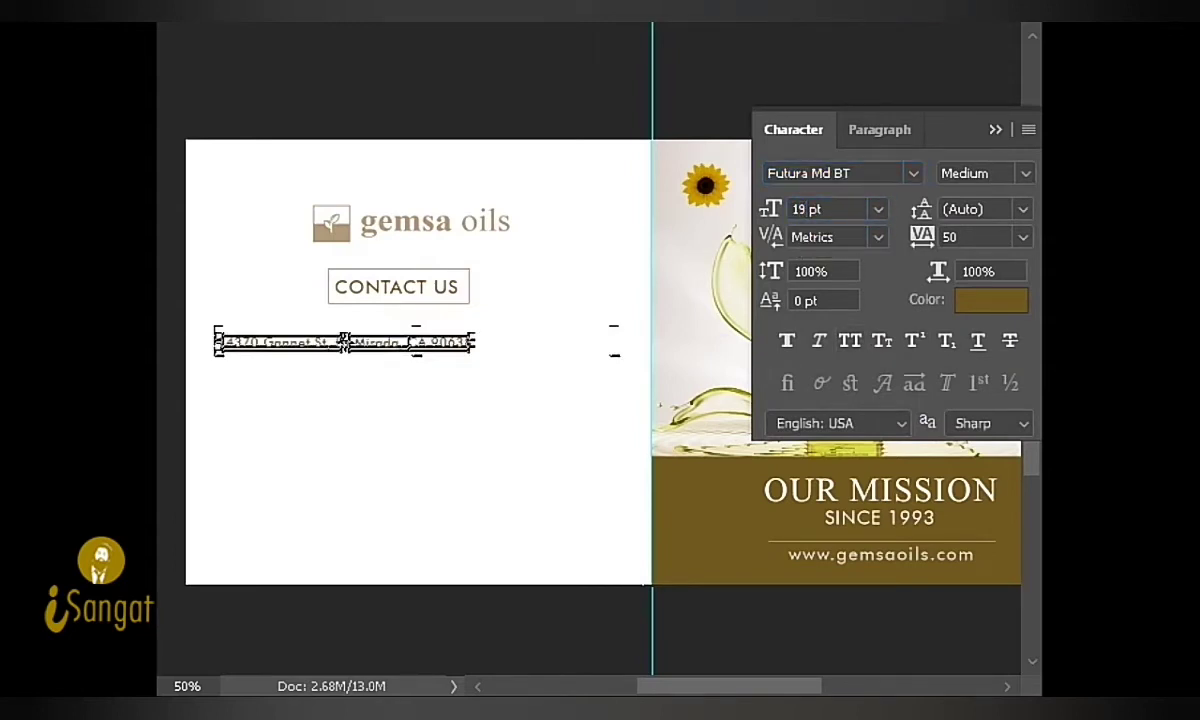
key(ctrl+Return)
drag(380, 305, 450, 305)
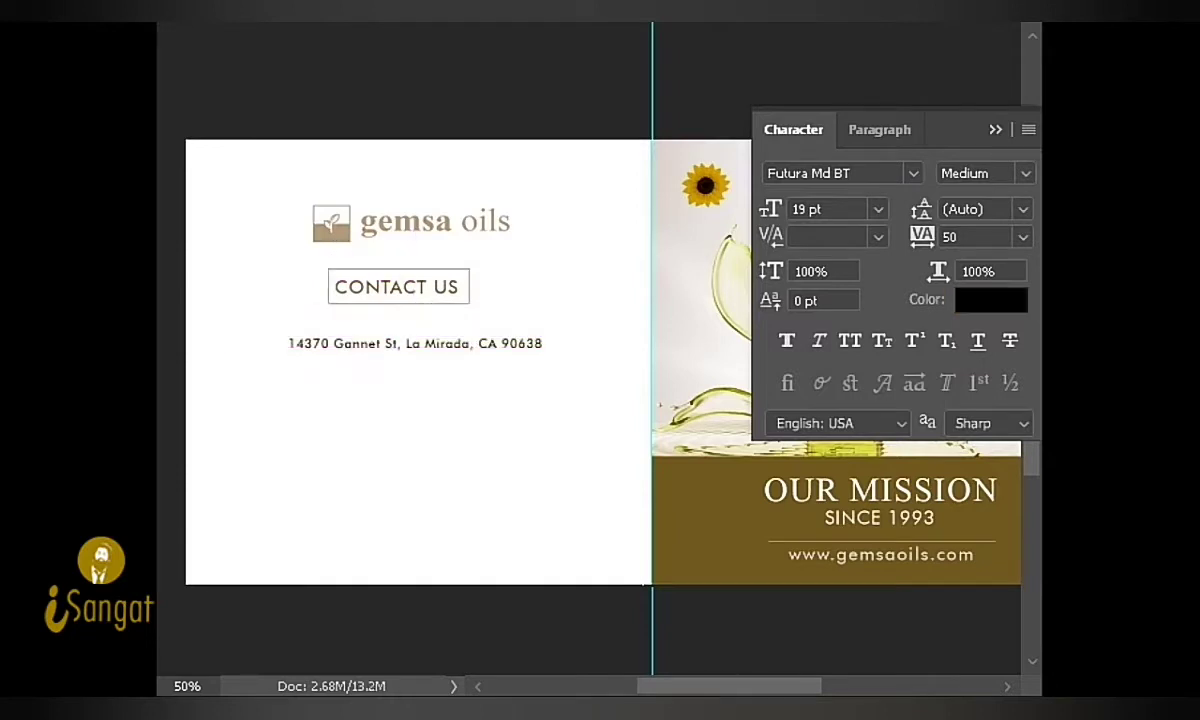
key(Tab)
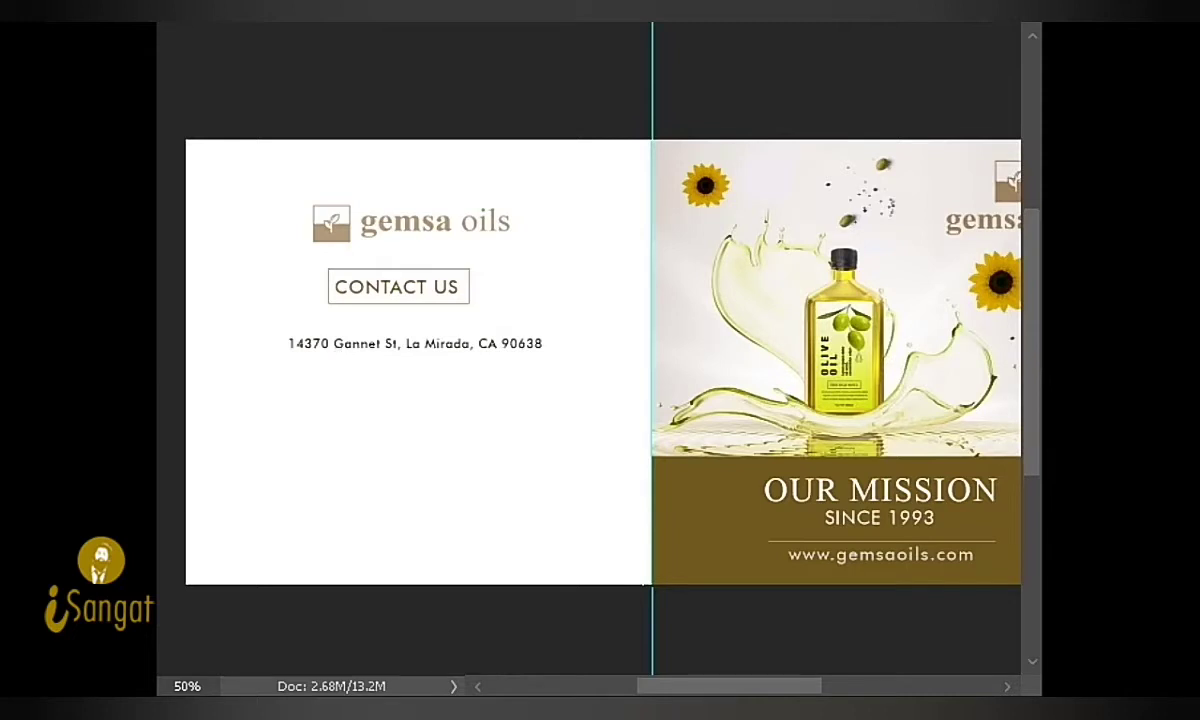
Step: Duplicate the address line just below itself
click(363, 343)
key(ctrl+a)
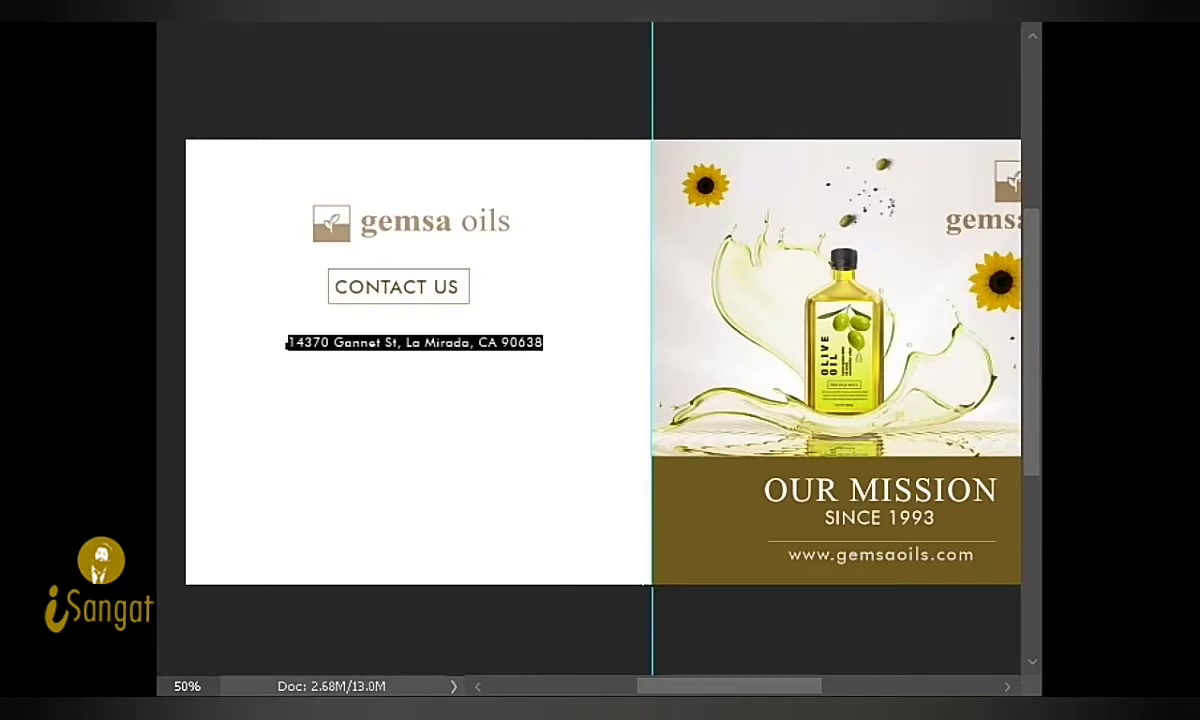
key(ctrl+Return)
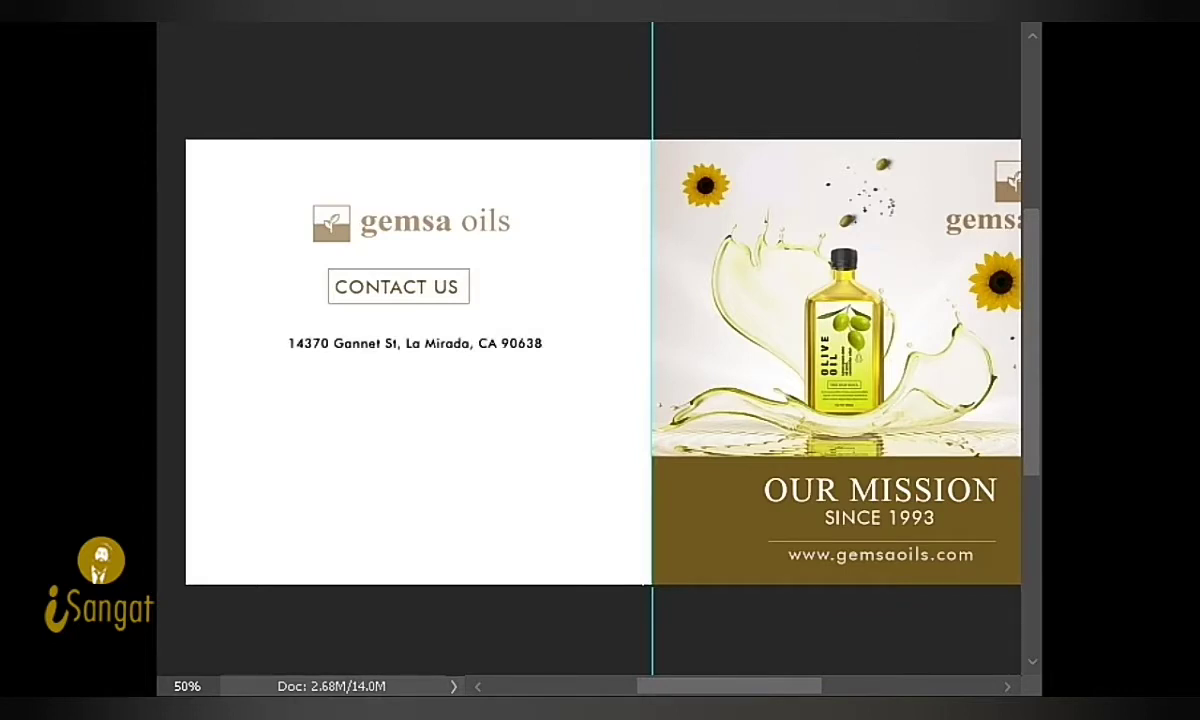
drag(415, 343, 415, 371)
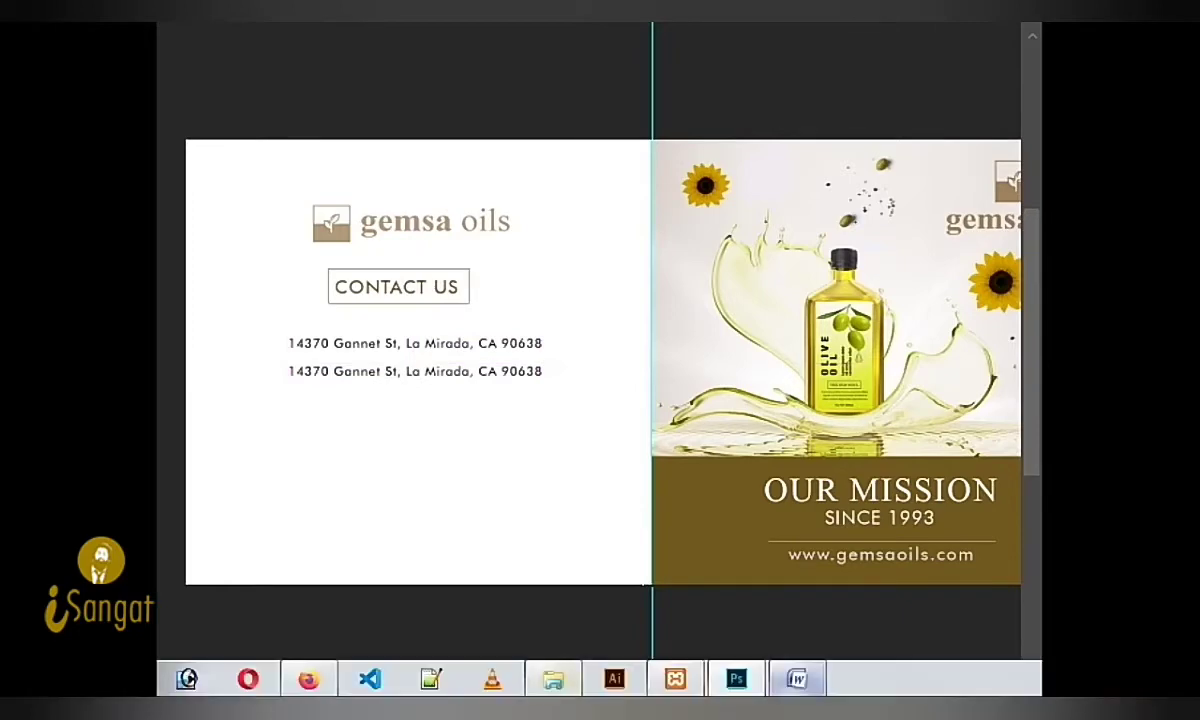
Step: Paste the phone number from Word over the duplicated address line and centre it
click(748, 636)
triple_click(228, 242)
key(alt+Tab)
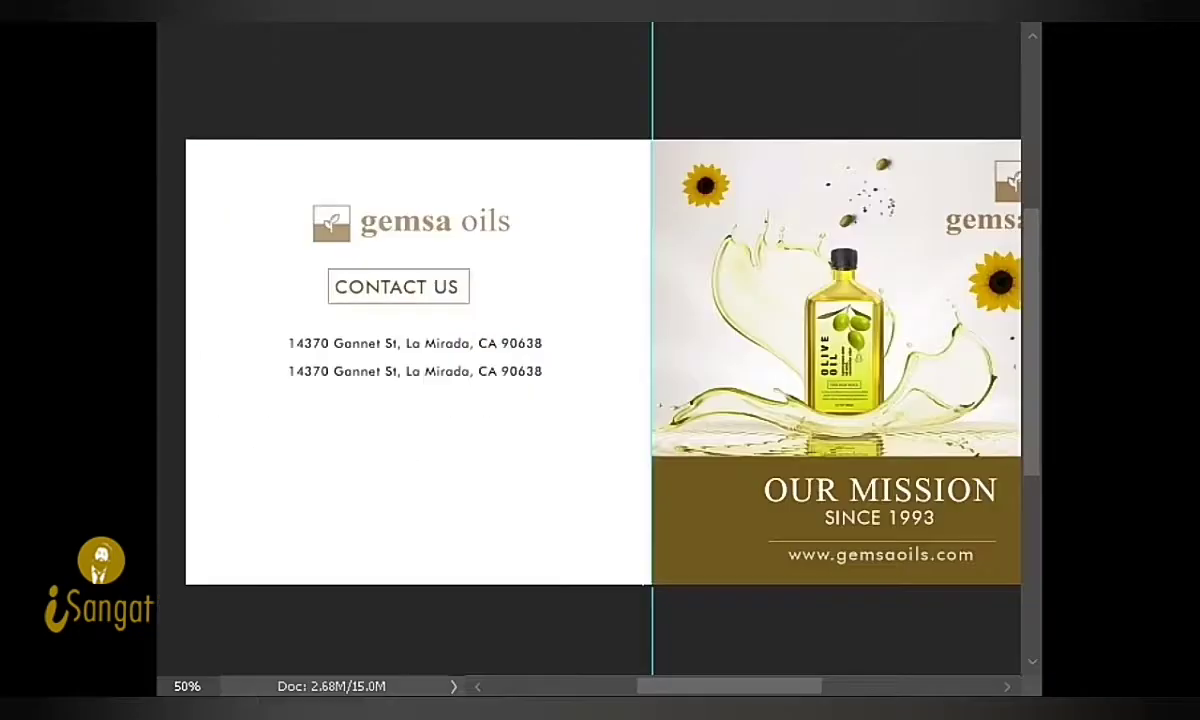
click(288, 371)
key(ctrl+a)
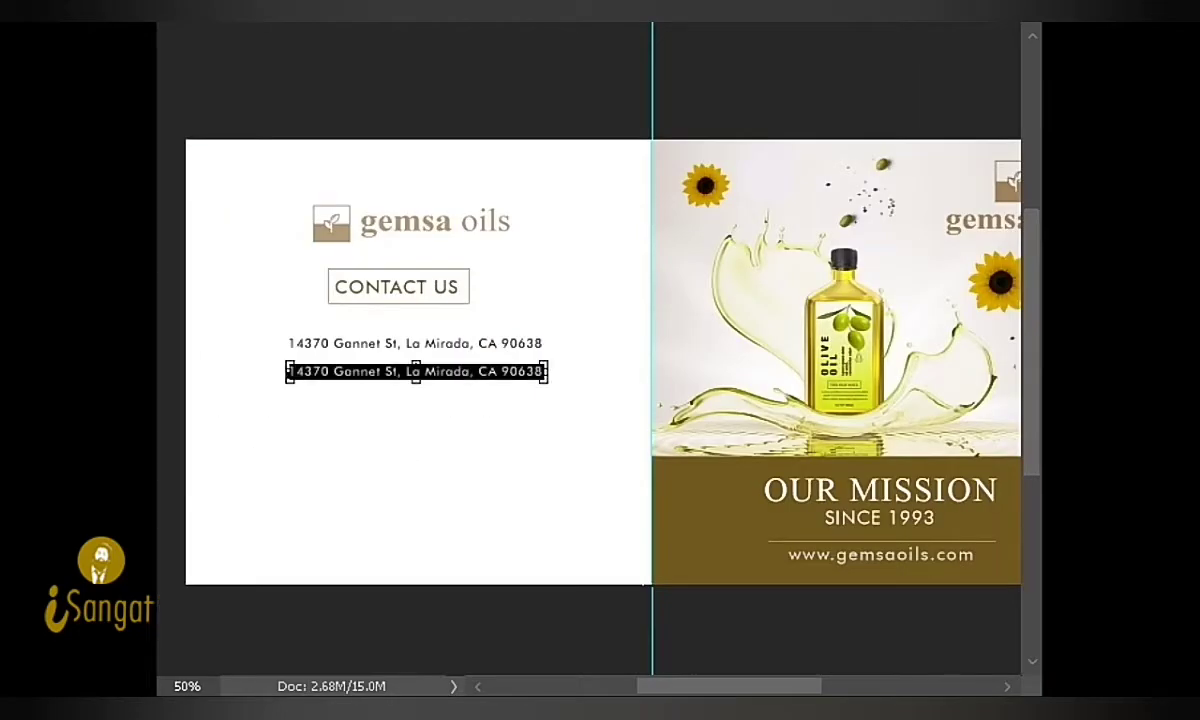
key(ctrl+v)
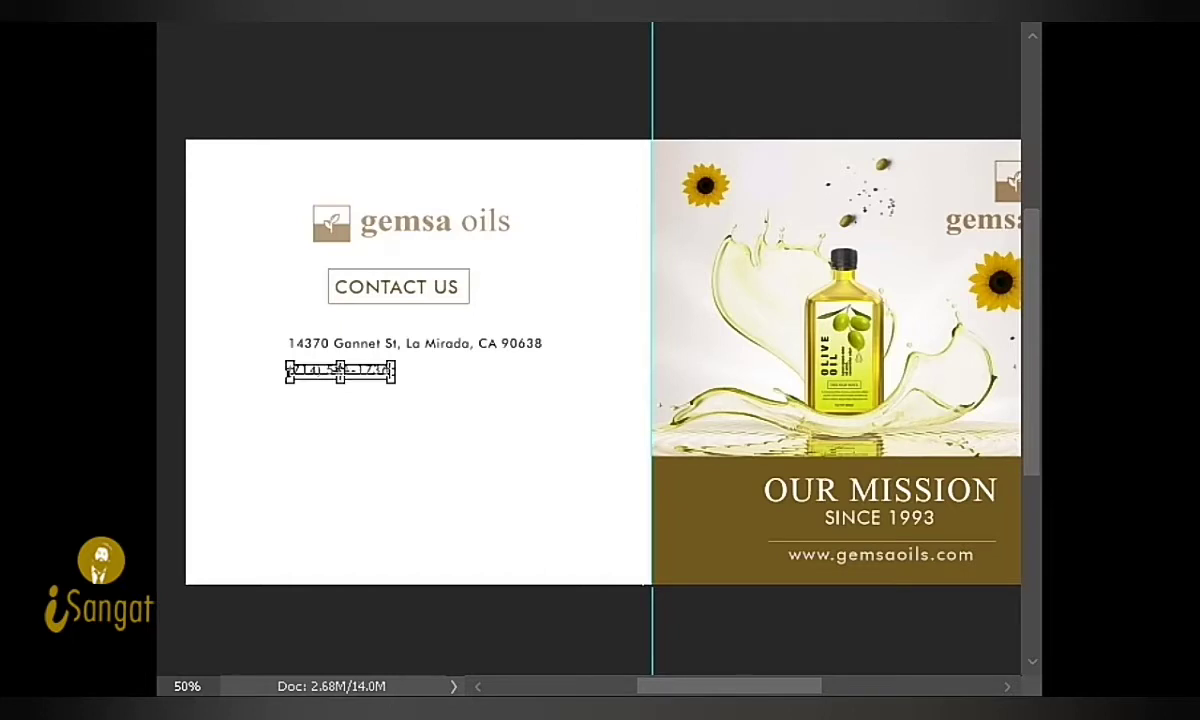
key(ctrl+Return)
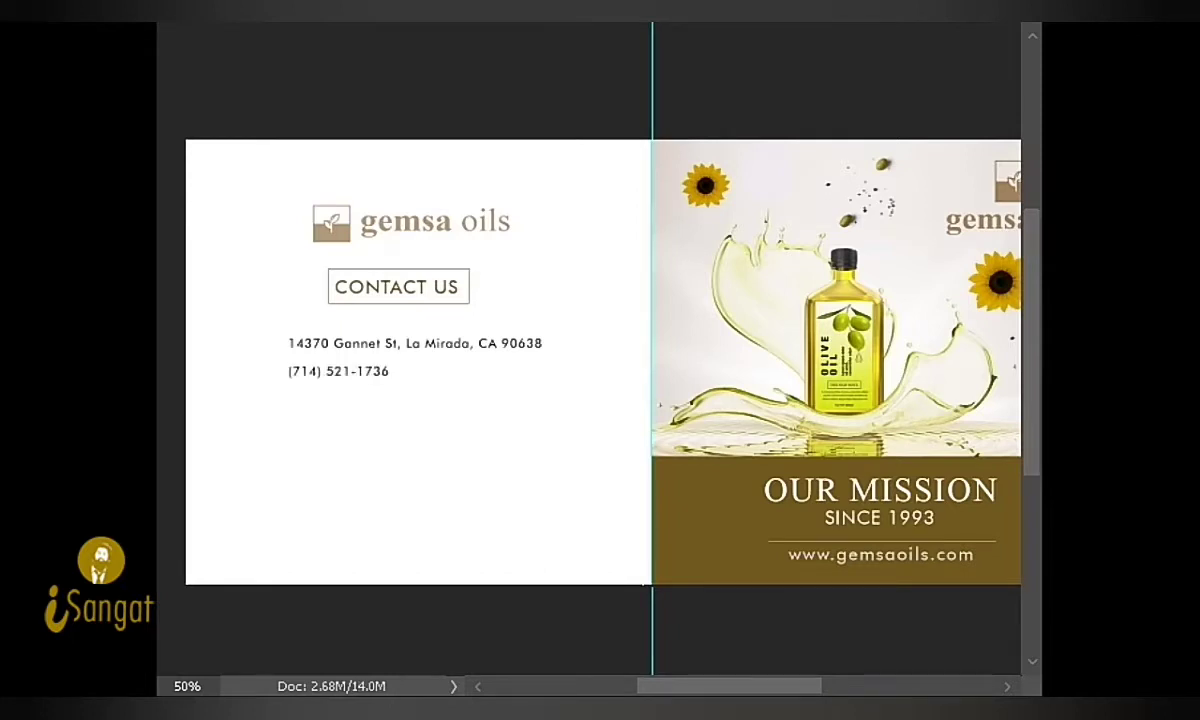
drag(338, 371, 400, 372)
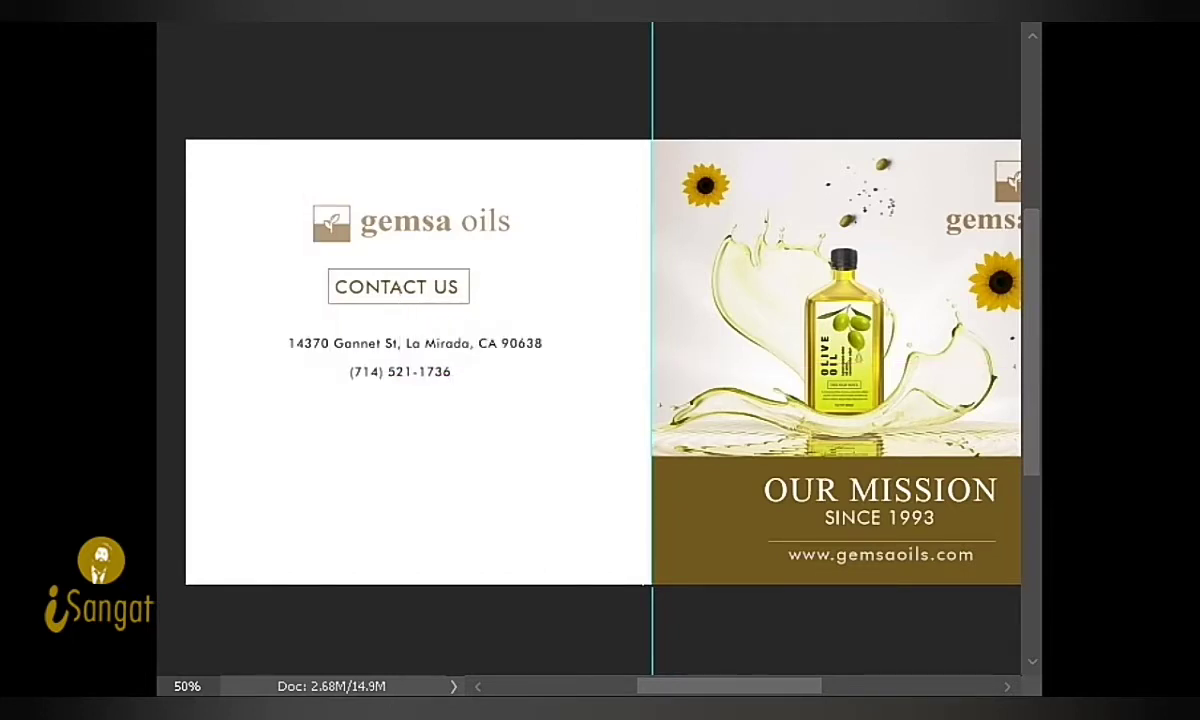
Step: Copy the website address line from the Word notes
key(alt+Tab)
click(293, 266)
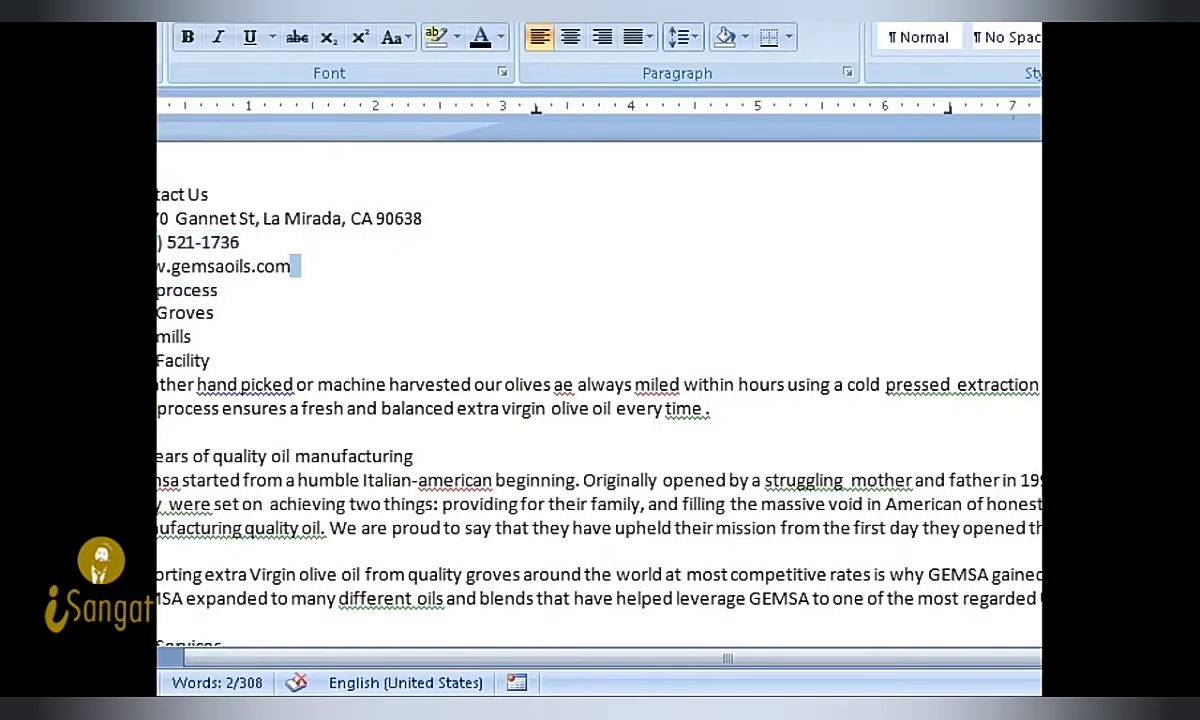
key(shift+Home)
key(alt+Tab)
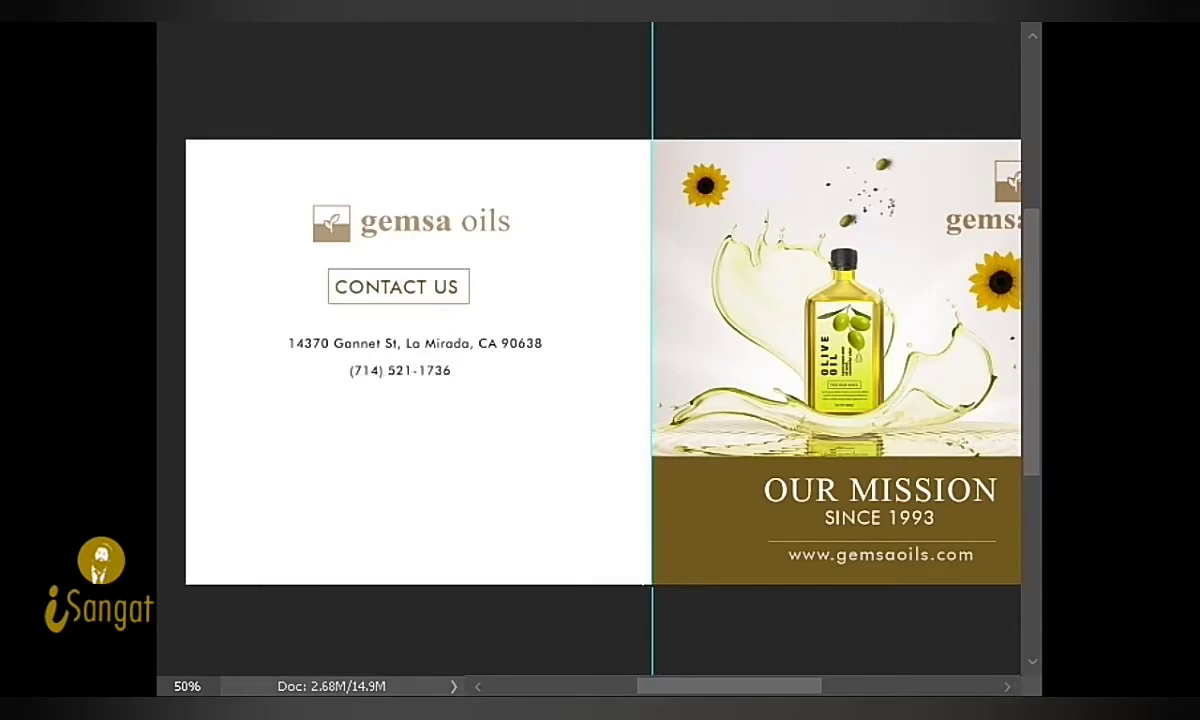
drag(400, 370, 400, 398)
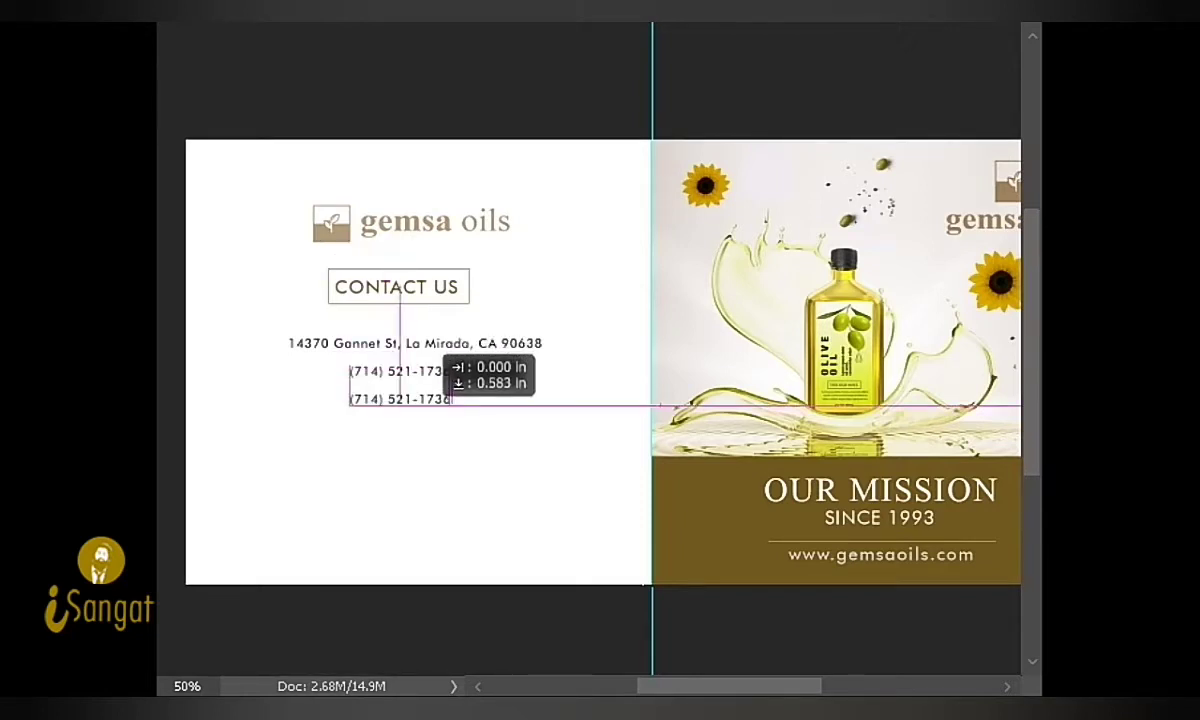
click(371, 398)
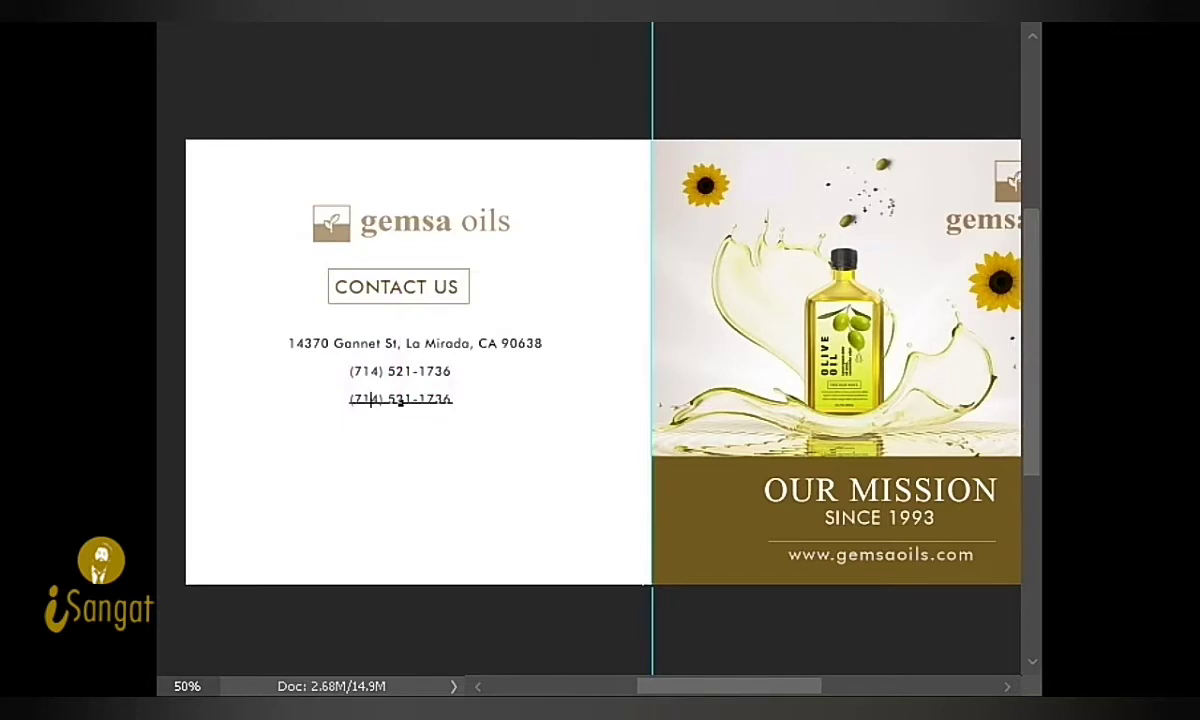
key(ctrl+a)
text(www.gemsaoils.com)
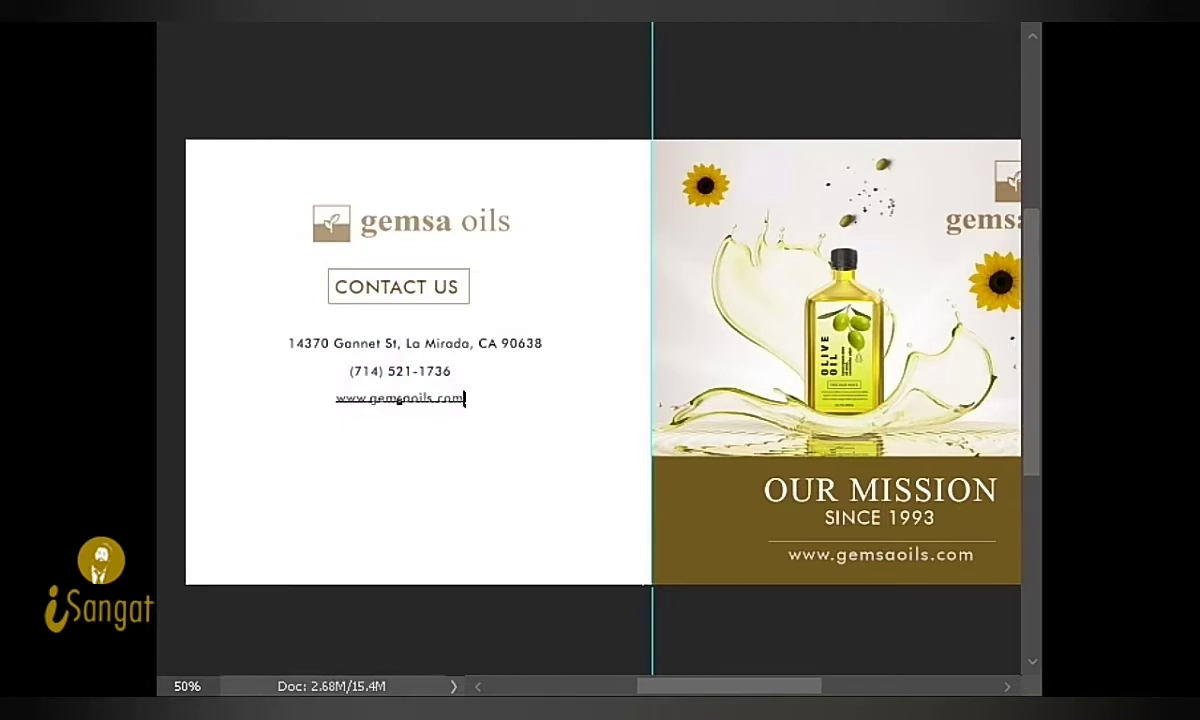
key(ctrl+Return)
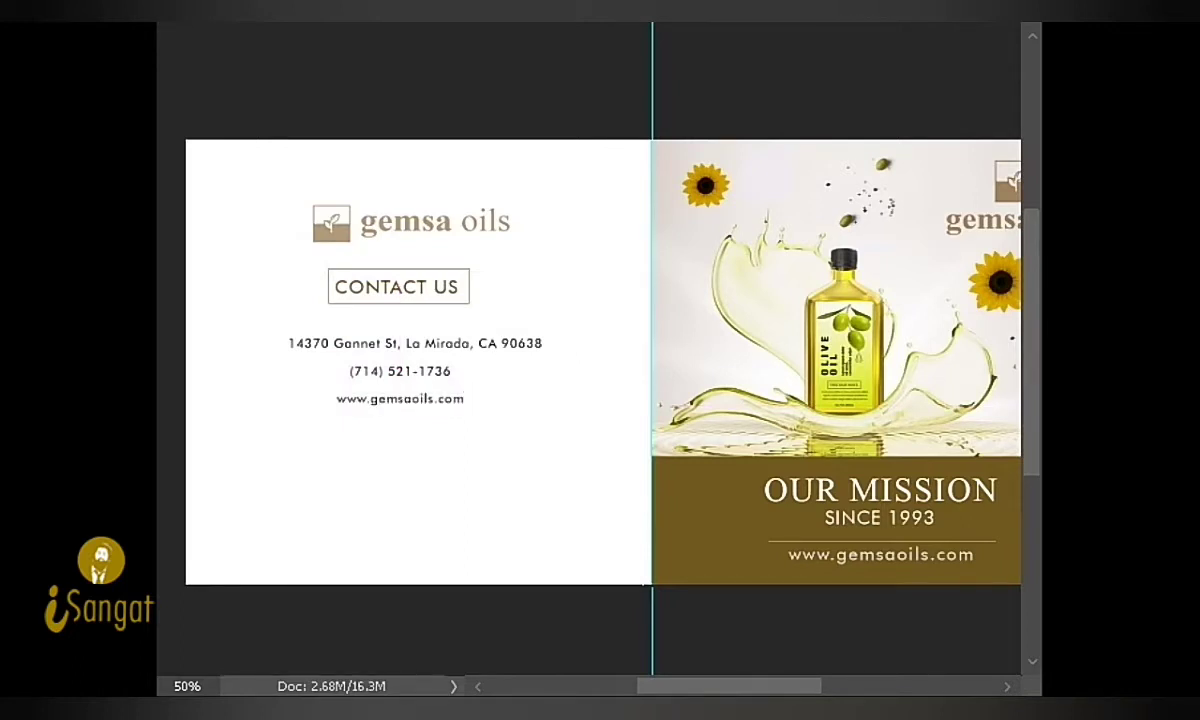
Step: Nudge the website under the phone number and shift both lines away from the address
key(Up)
key(Up)
key(Up)
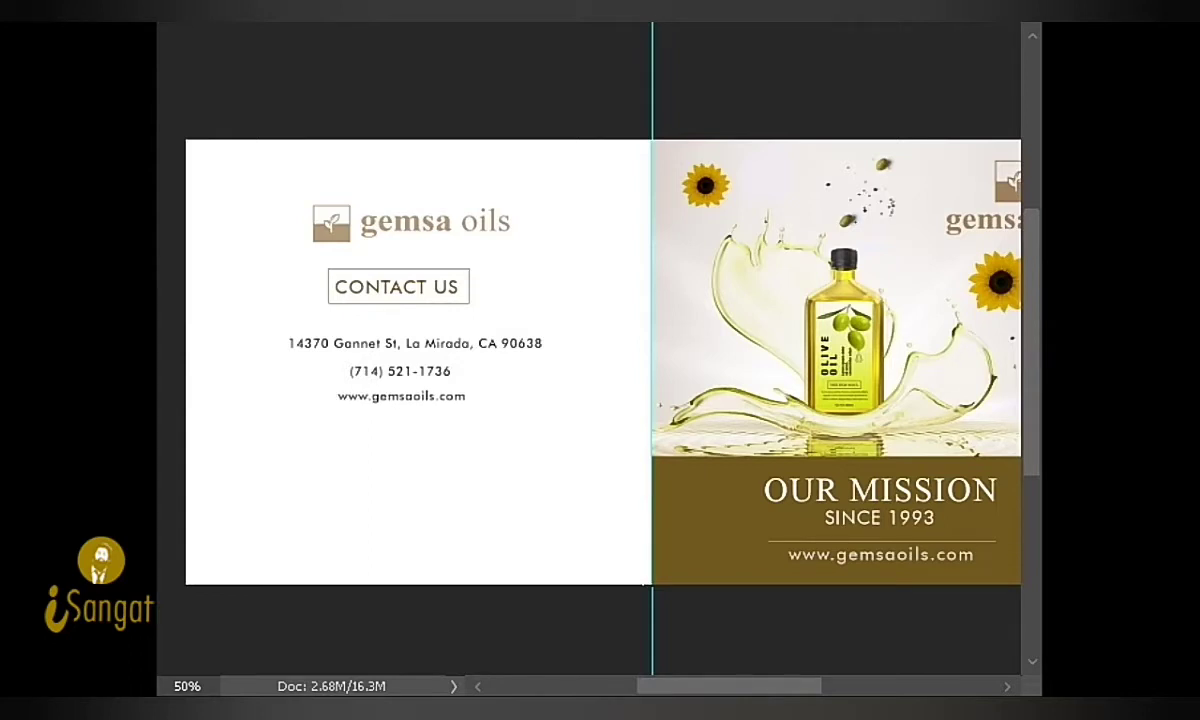
key(Up)
key(Up)
key(Down)
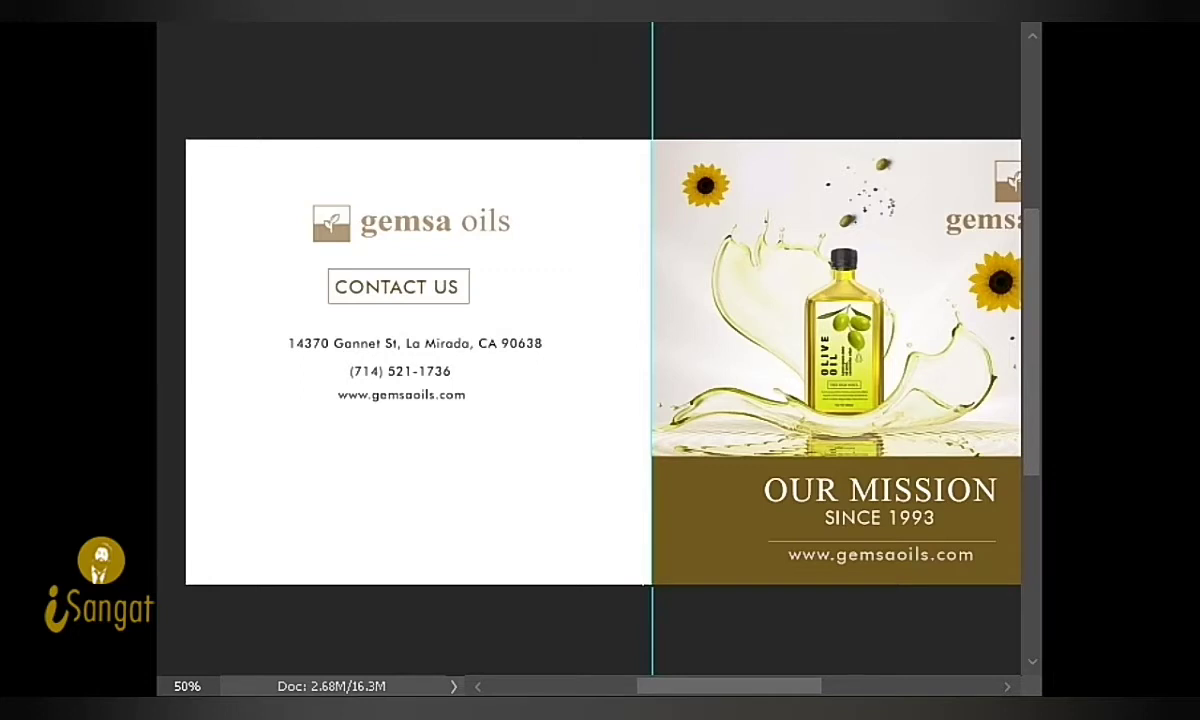
key(Up)
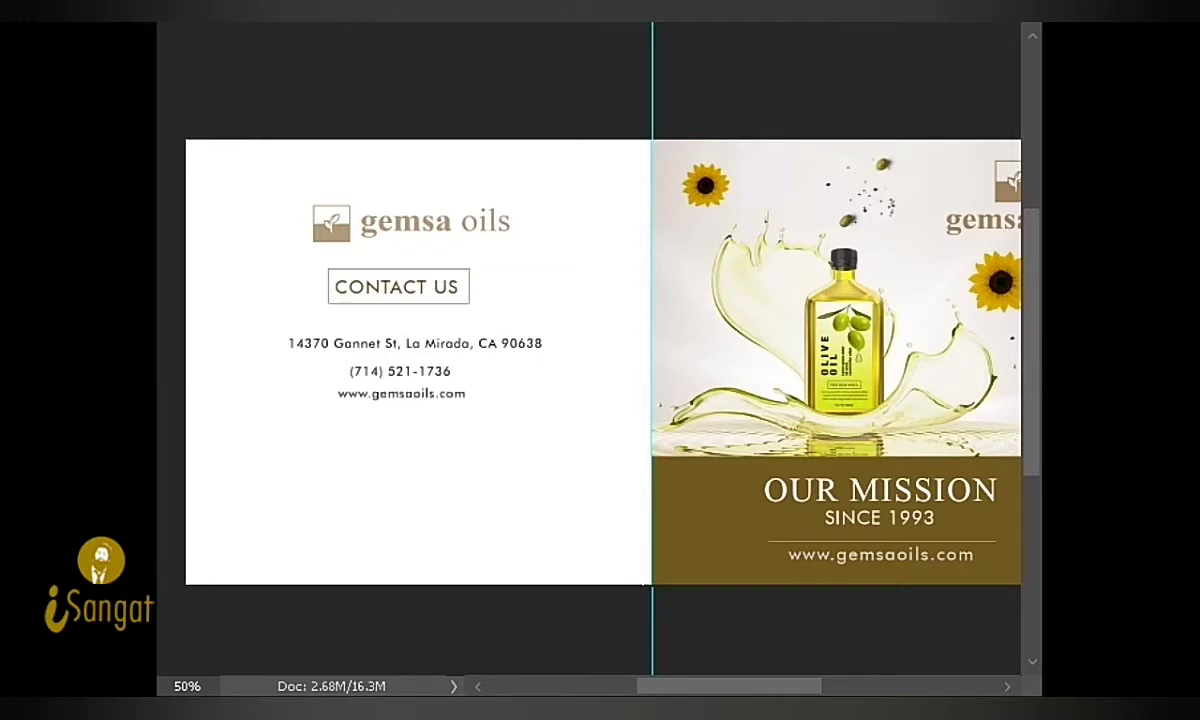
key(Down)
key(Down)
key(Down)
key(Down)
key(Down)
key(Down)
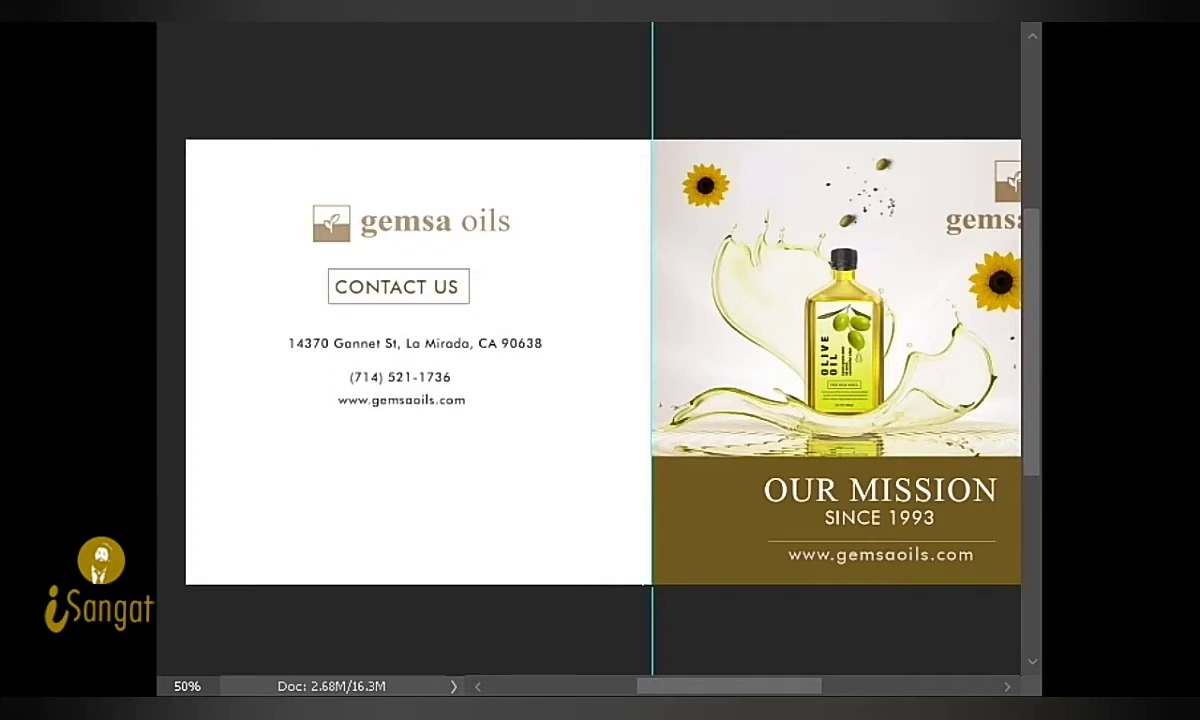
key(Down)
key(Down)
key(Down)
key(Down)
key(Down)
key(Down)
key(Down)
key(Down)
key(Down)
key(Down)
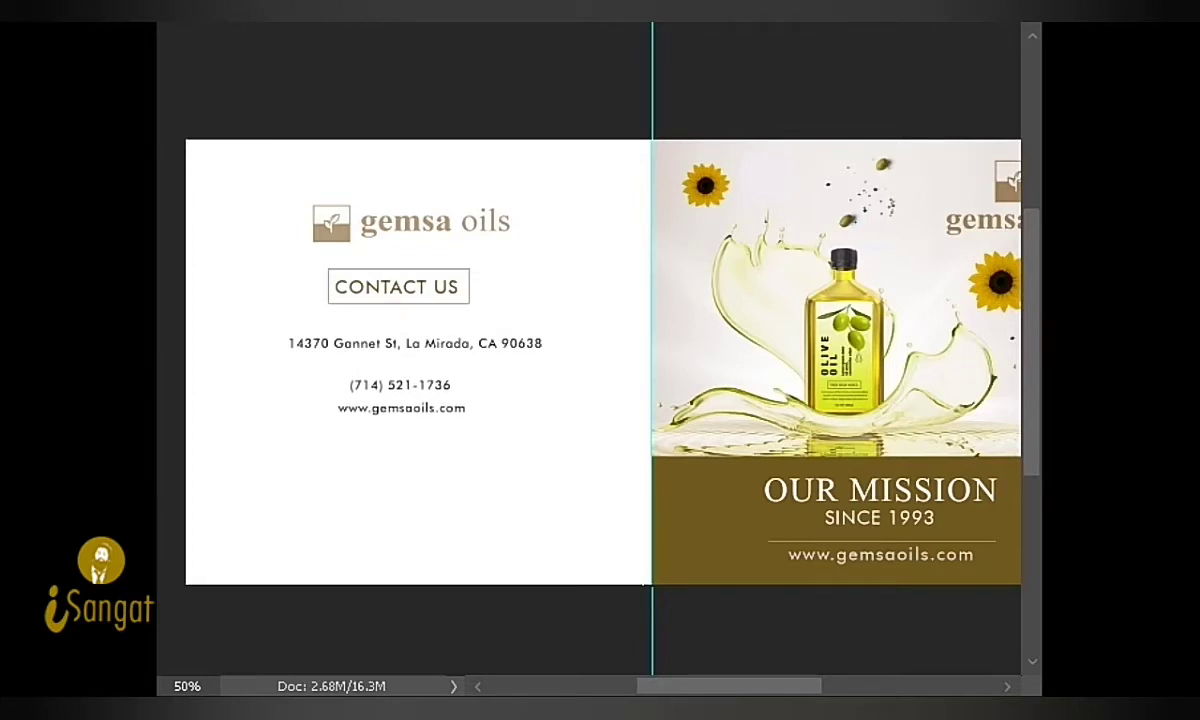
click(367, 287)
key(Escape)
Step: Shift the contact block down and right, then fill the left page white on a new layer
drag(398, 287, 405, 289)
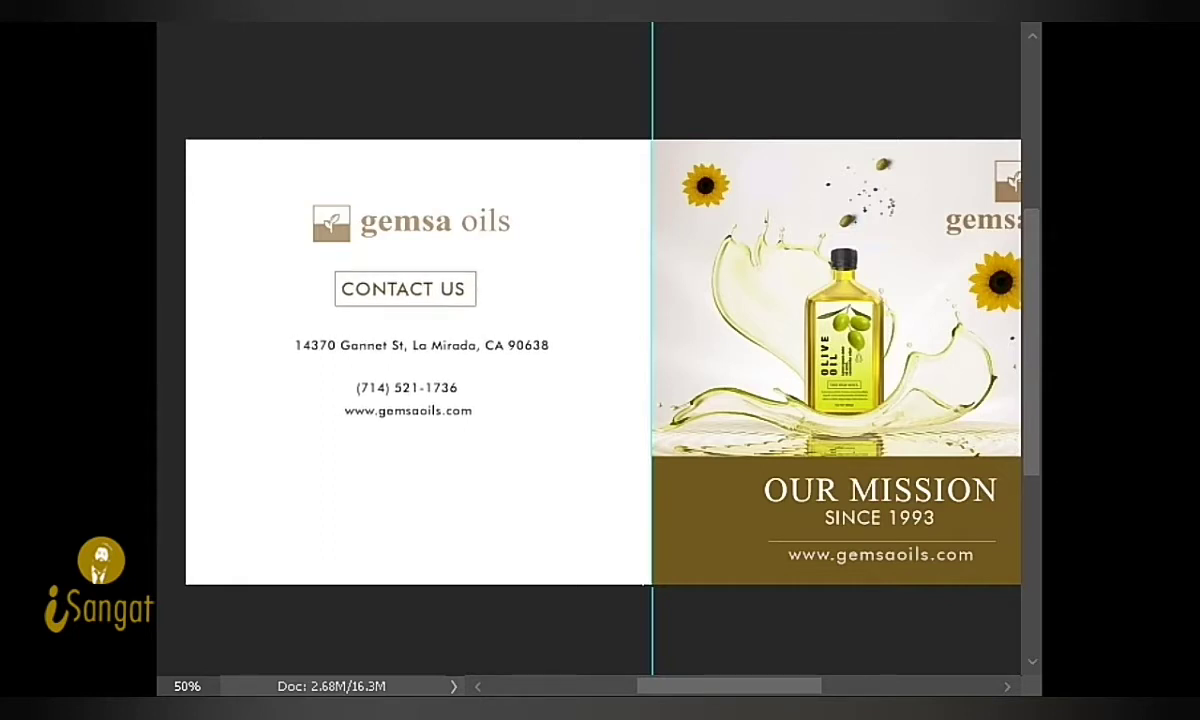
key(shift+Down)
key(shift+Down)
key(shift+Down)
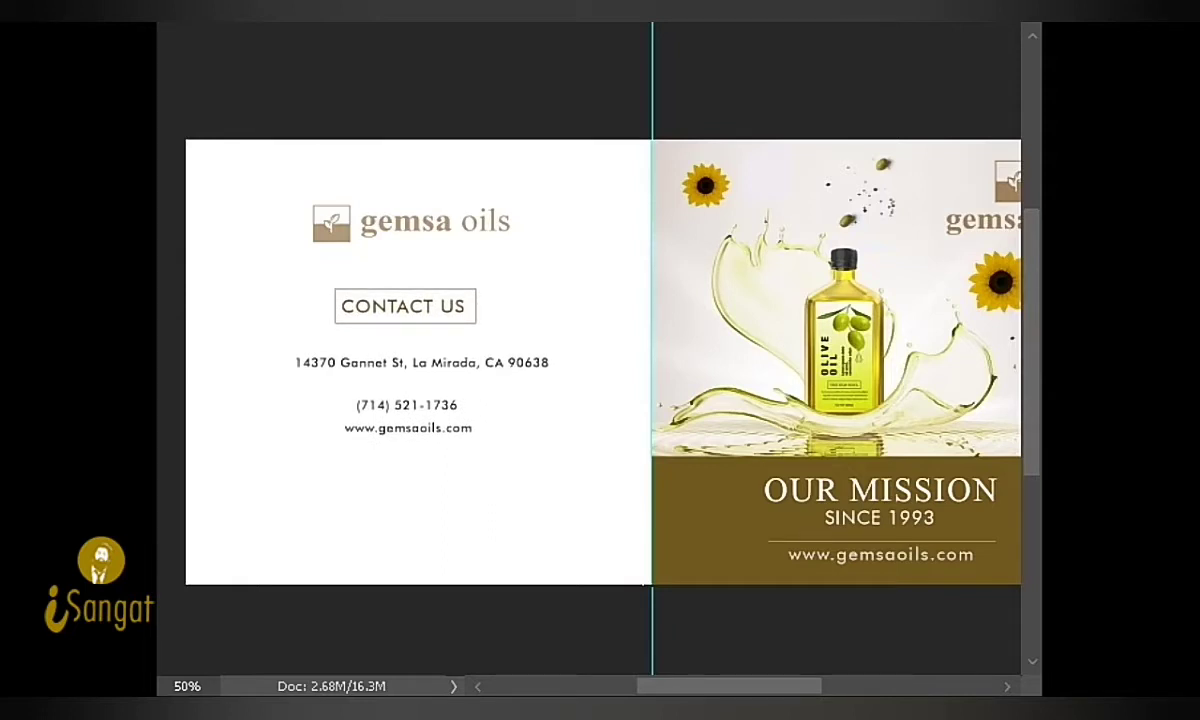
drag(186, 140, 651, 584)
key(ctrl+shift+n)
key(Return)
key(alt+BackSpace)
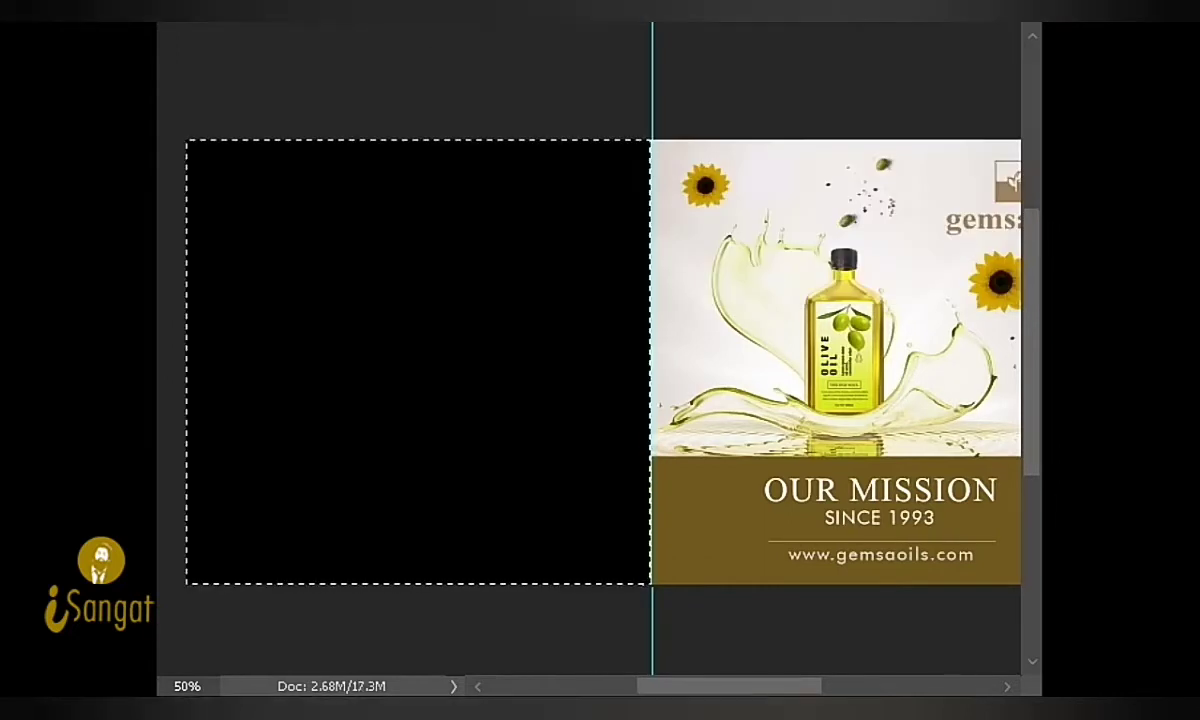
key(ctrl+BackSpace)
key(ctrl+d)
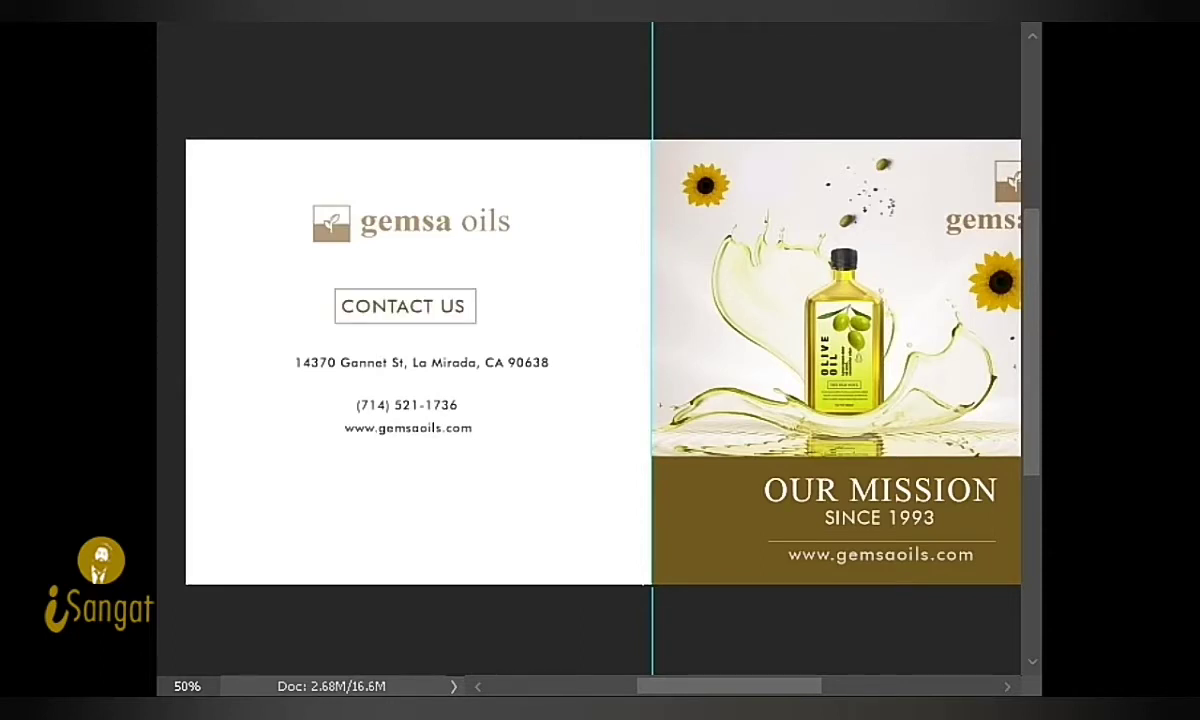
Step: Open the index globe, address-icon and phone icon images together
key(ctrl+o)
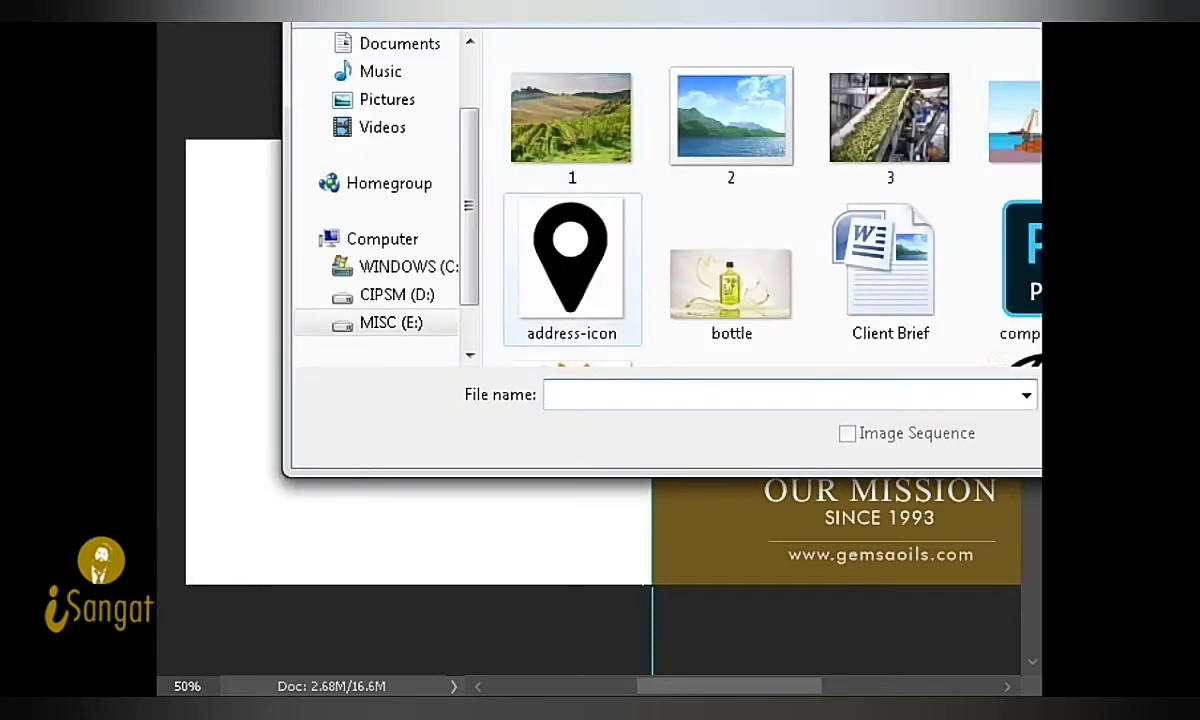
scroll(760, 200, down, 3)
click(1015, 205)
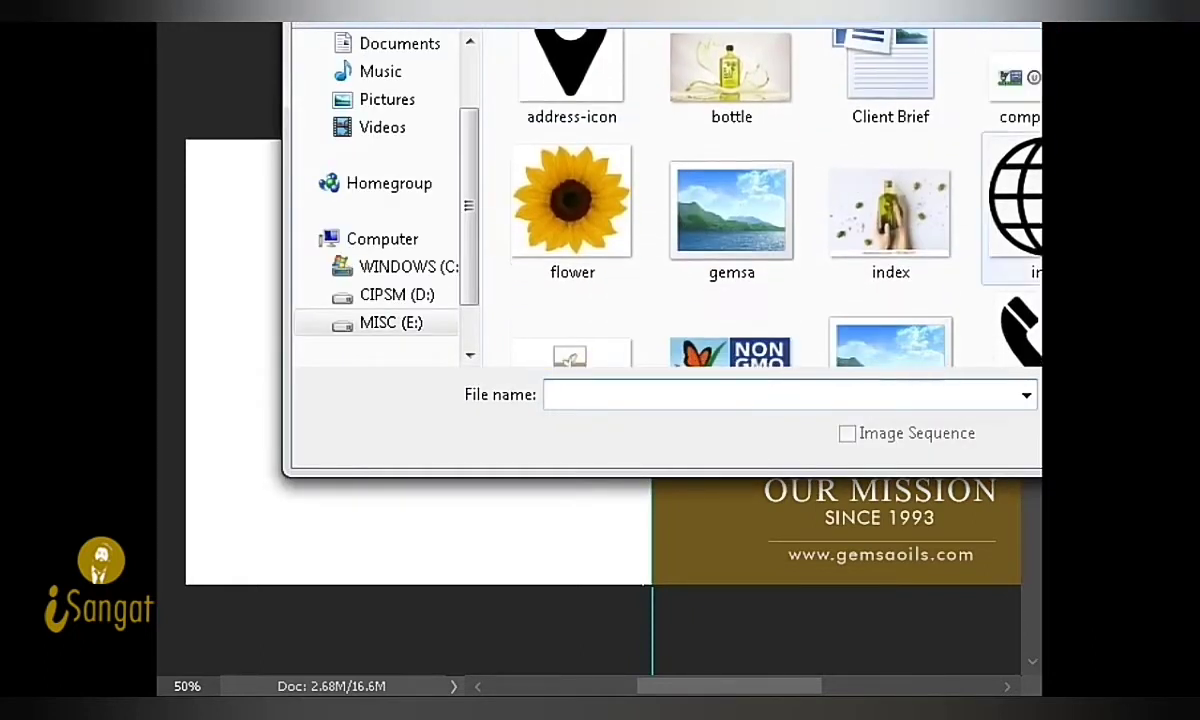
scroll(760, 200, up, 3)
ctrl+click(568, 110)
scroll(760, 200, down, 3)
ctrl+click(1013, 295)
key(Return)
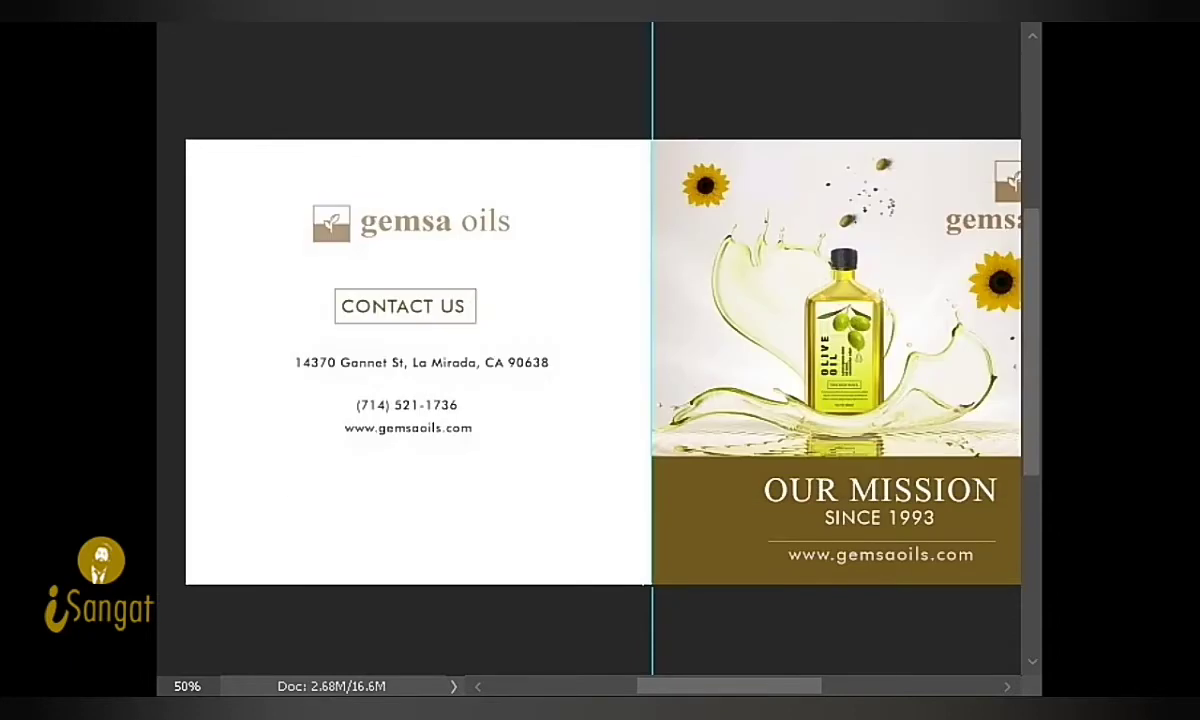
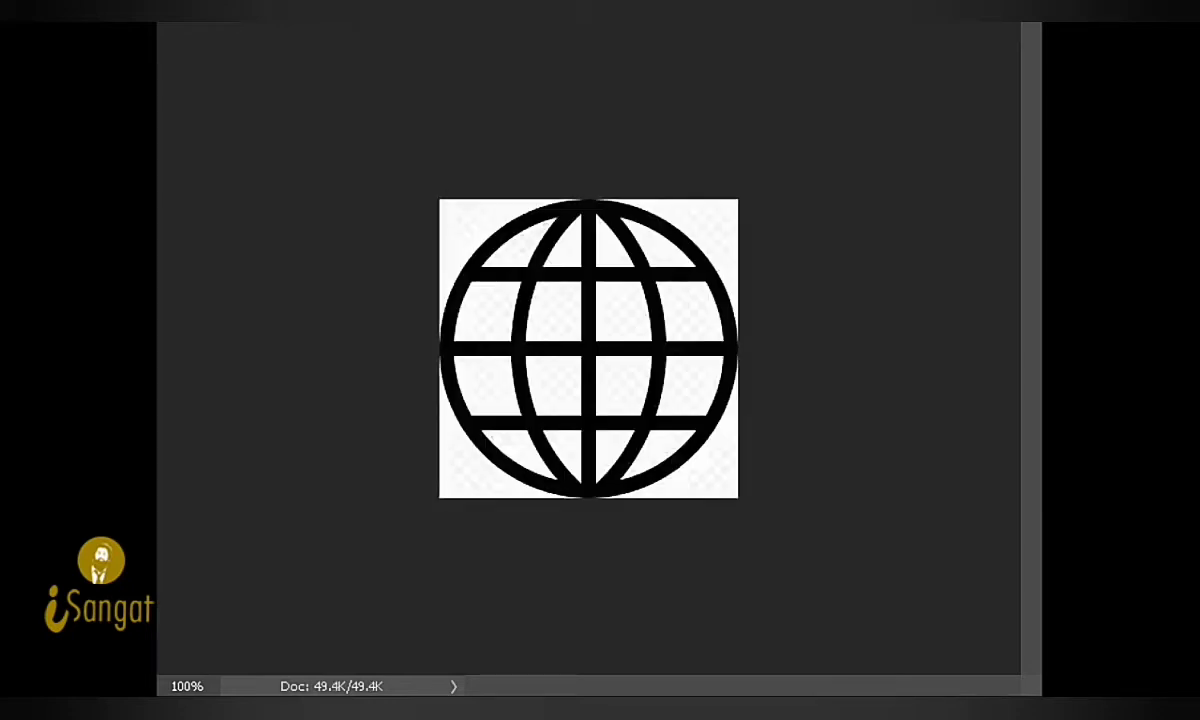
Step: Paste the phone icon, shrink it to about 0.25 in, and place it beside the phone number
key(ctrl+v)
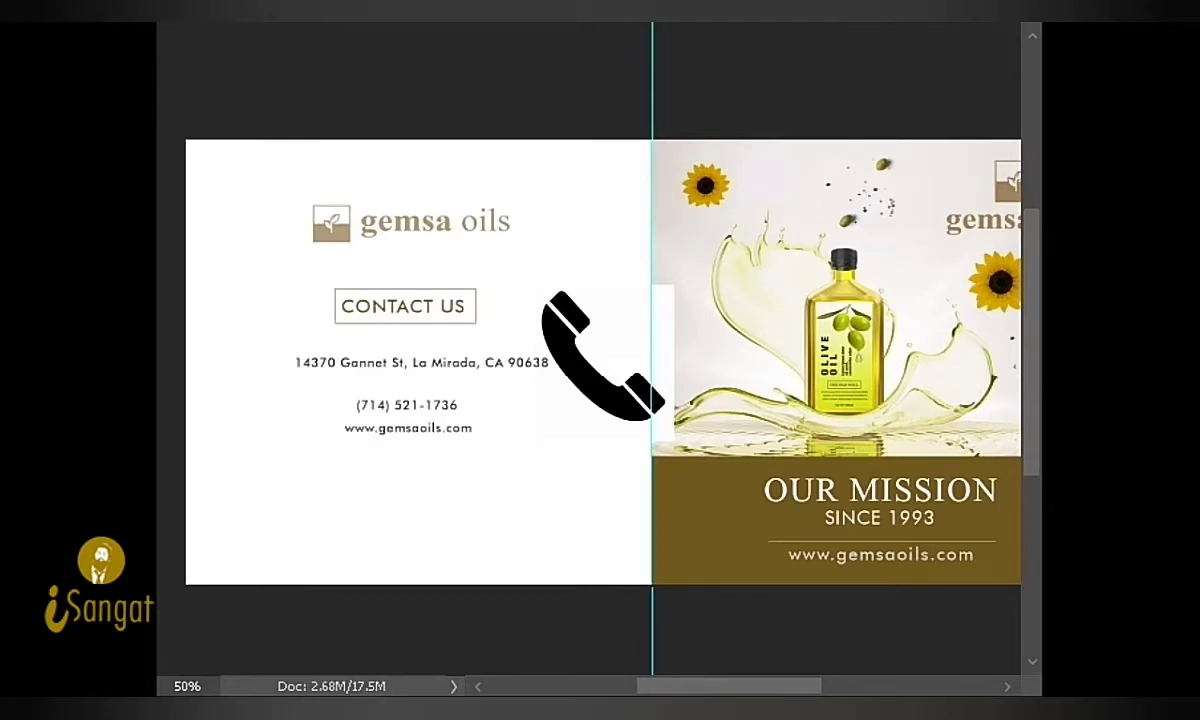
drag(600, 357, 458, 402)
key(ctrl+t)
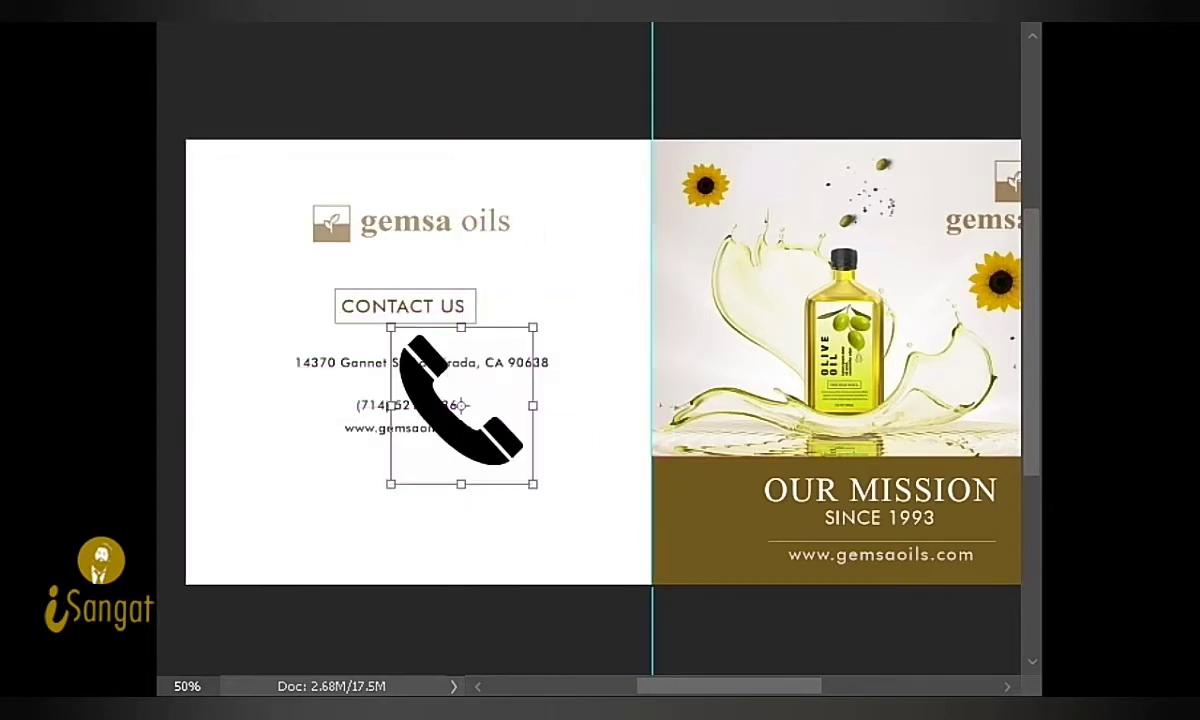
mouse_move(532, 488)
mouse_down()
mouse_move(401, 339)
mouse_move(338, 404)
mouse_up()
key(Return)
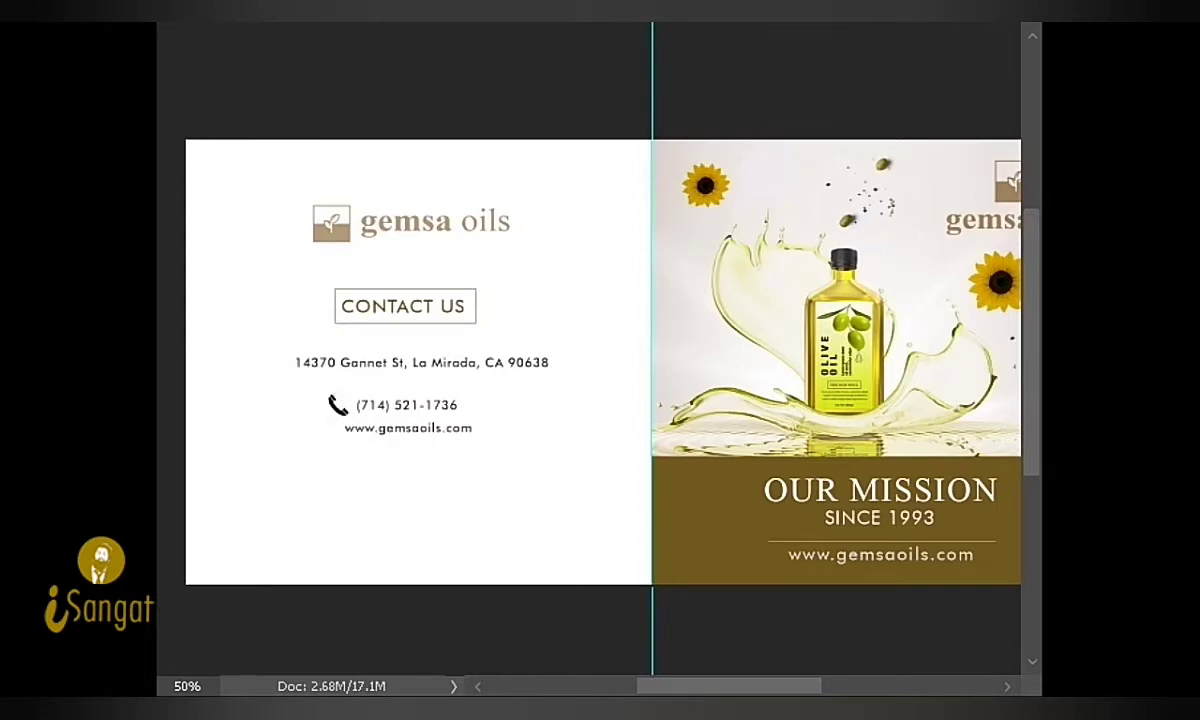
mouse_move(338, 404)
mouse_down()
mouse_move(269, 401)
mouse_move(281, 388)
mouse_up()
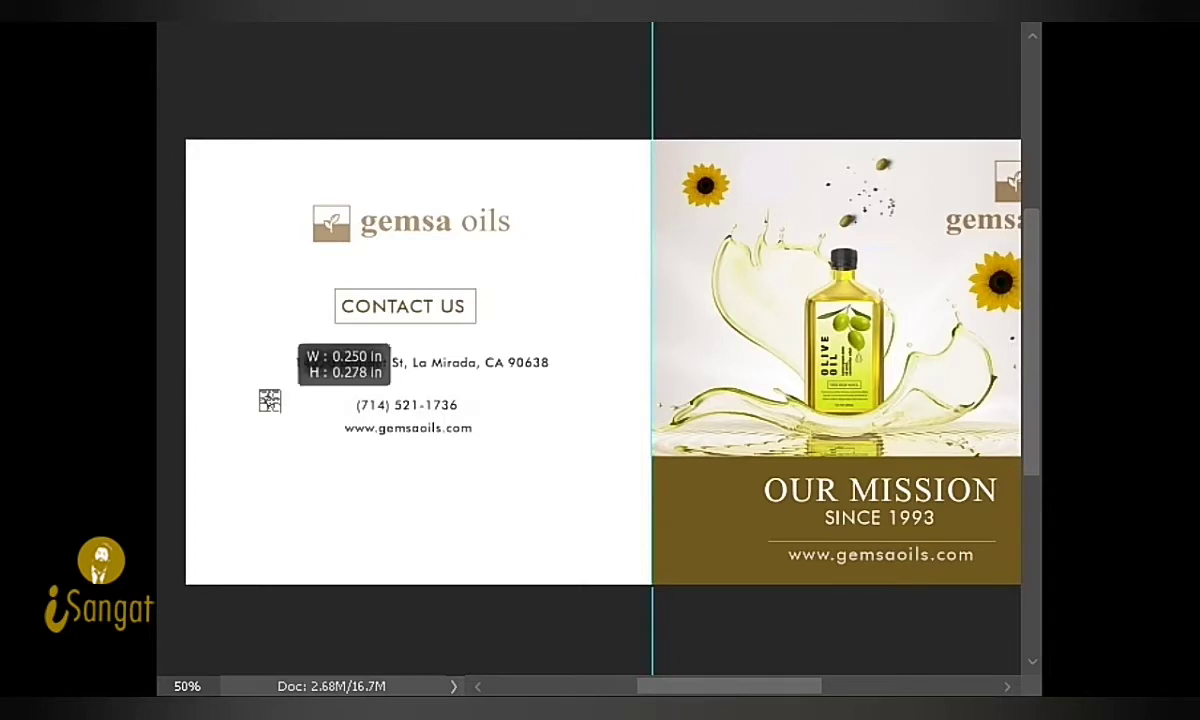
key(Return)
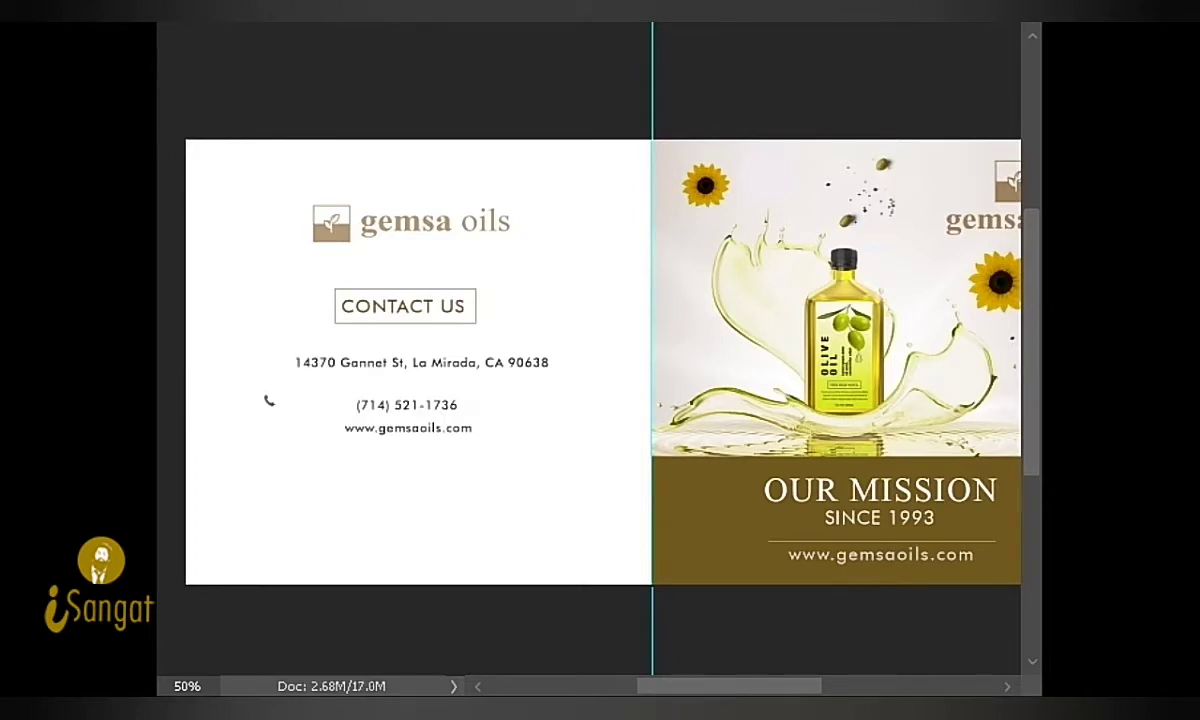
drag(269, 401, 342, 405)
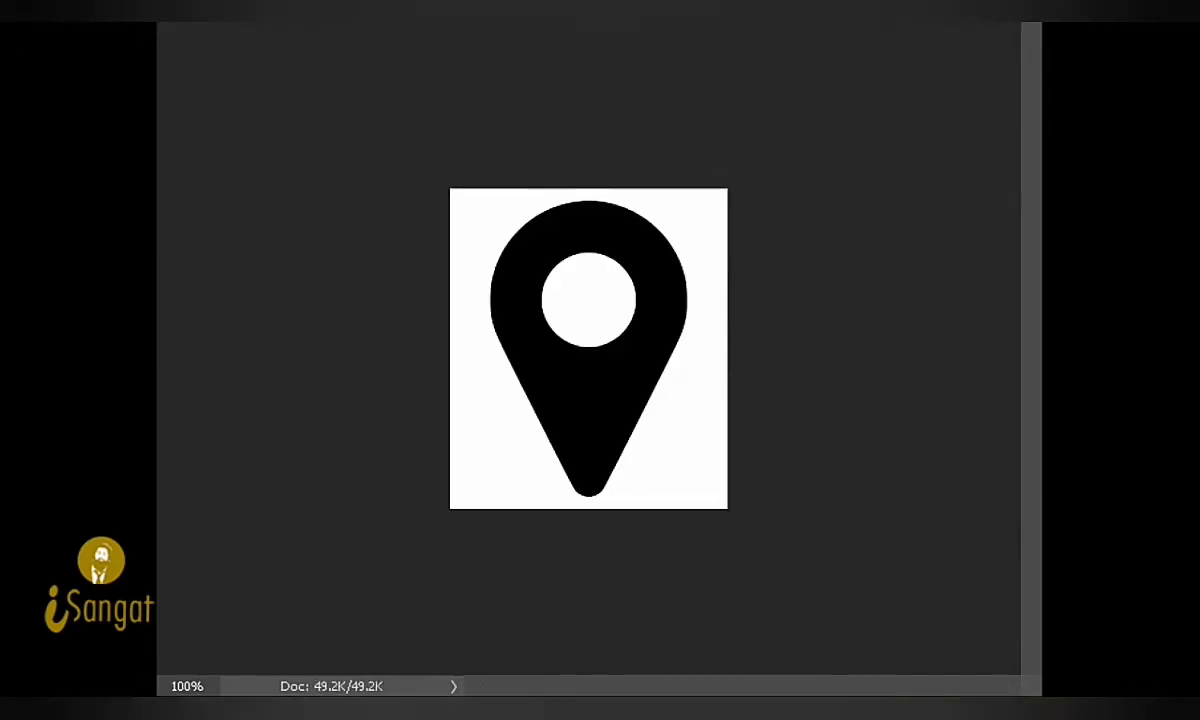
Step: Copy the map-pin image into the brochure and scale it down
key(ctrl+a)
key(ctrl+Tab)
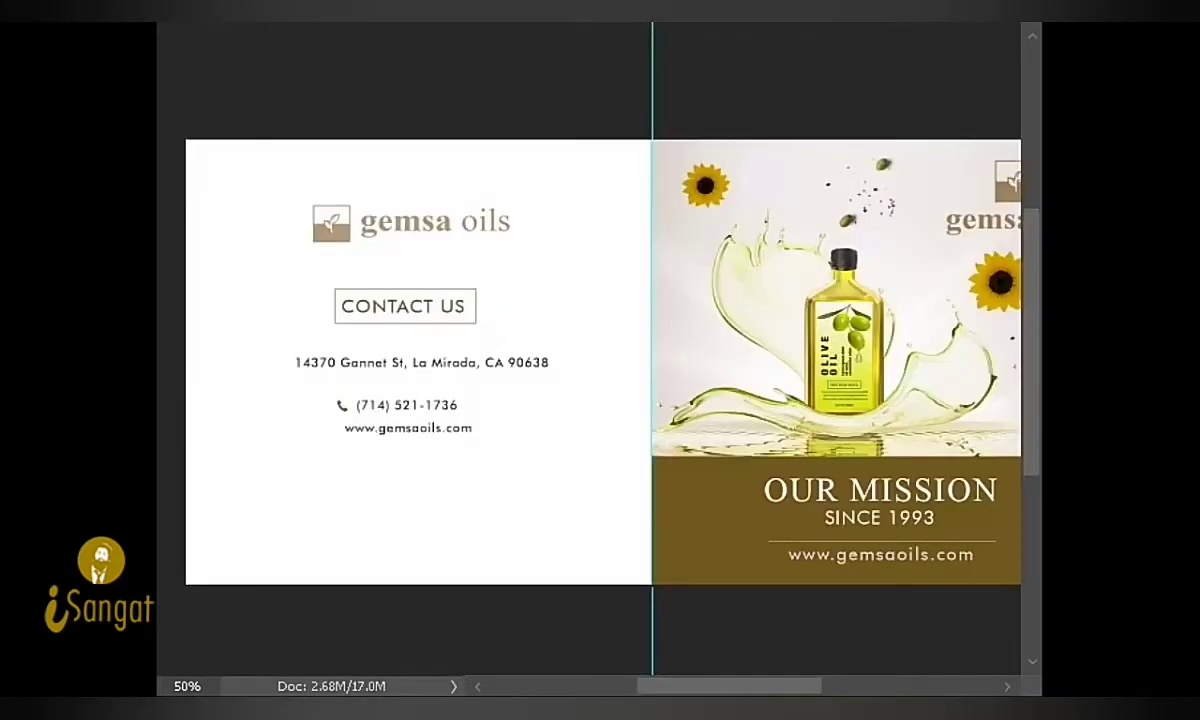
key(ctrl+v)
key(ctrl+t)
drag(672, 280, 559, 420)
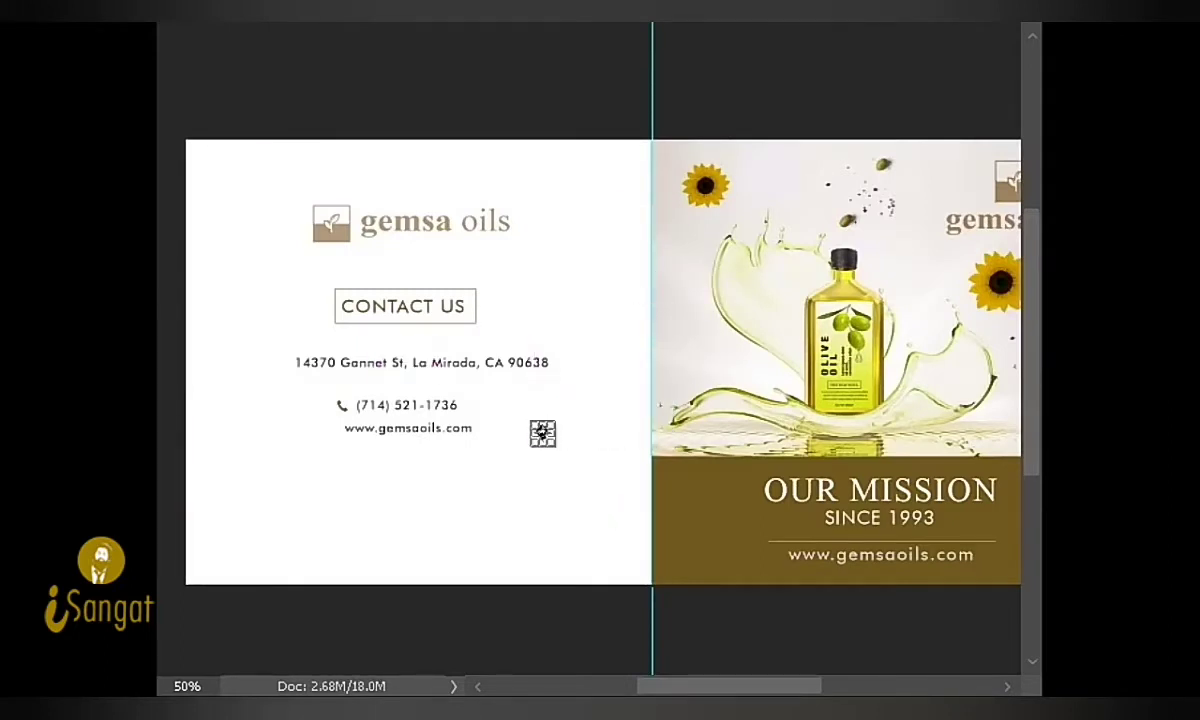
key(Return)
Step: Try a solid olive fill on the pin, undo it, and move the pin onto the brown band
key(ctrl+a)
key(alt+BackSpace)
key(ctrl+d)
key(ctrl+z)
drag(541, 432, 673, 510)
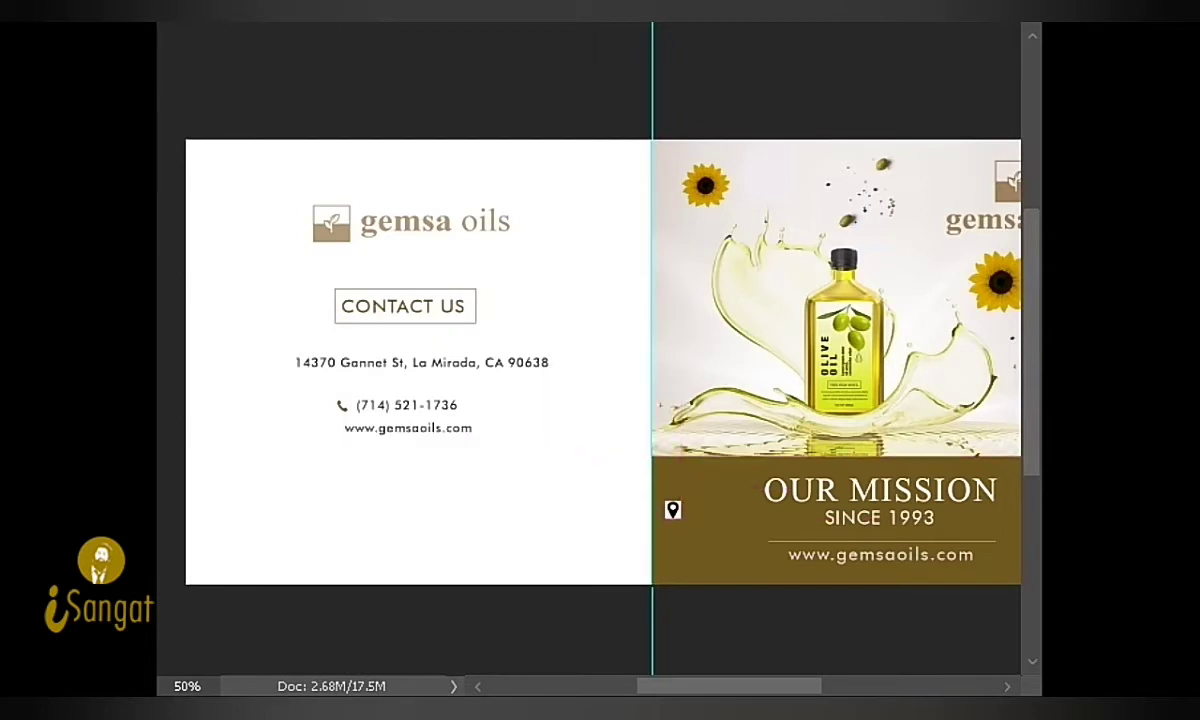
Step: Remove the pin's white background with the Magic Wand and recolour the pin olive
key(ctrl+a)
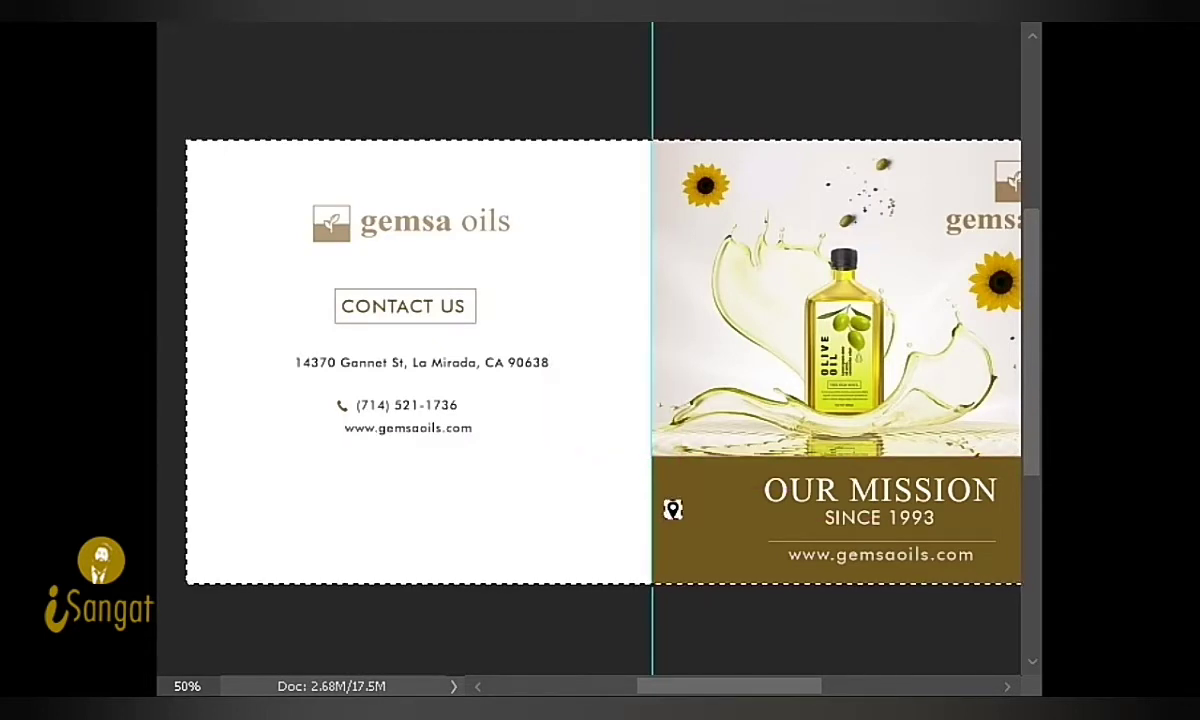
scroll(610, 541, up, 1)
scroll(610, 541, up, 1)
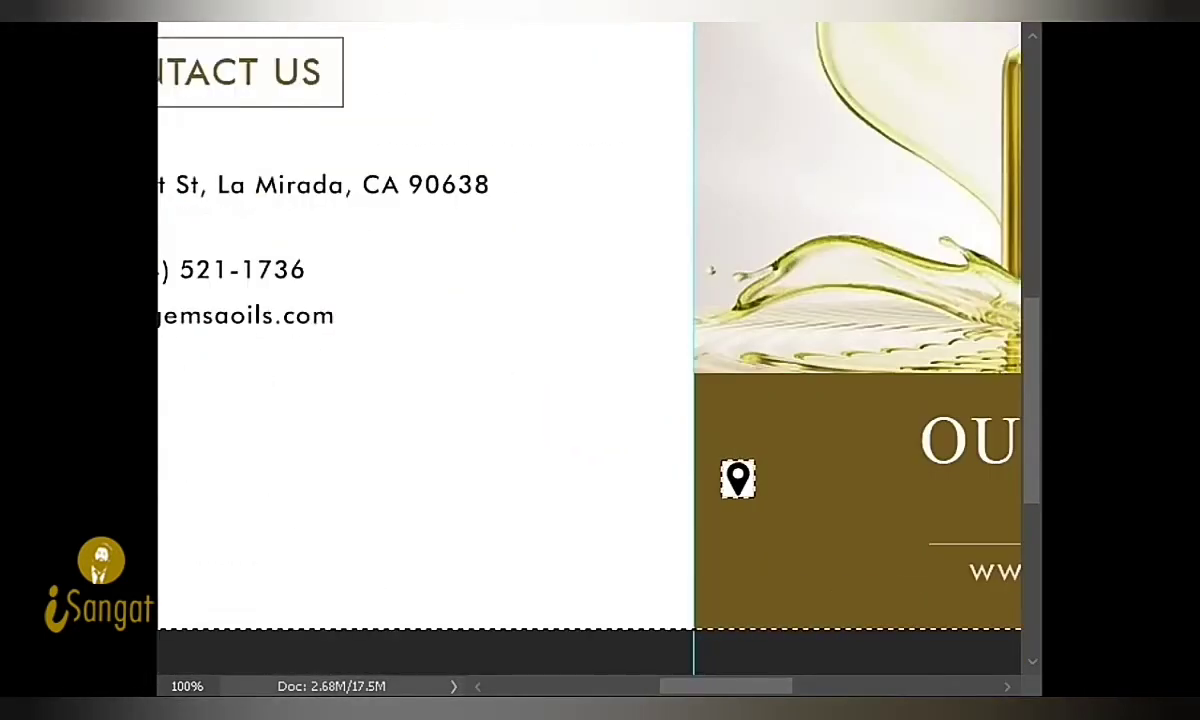
key(ctrl+d)
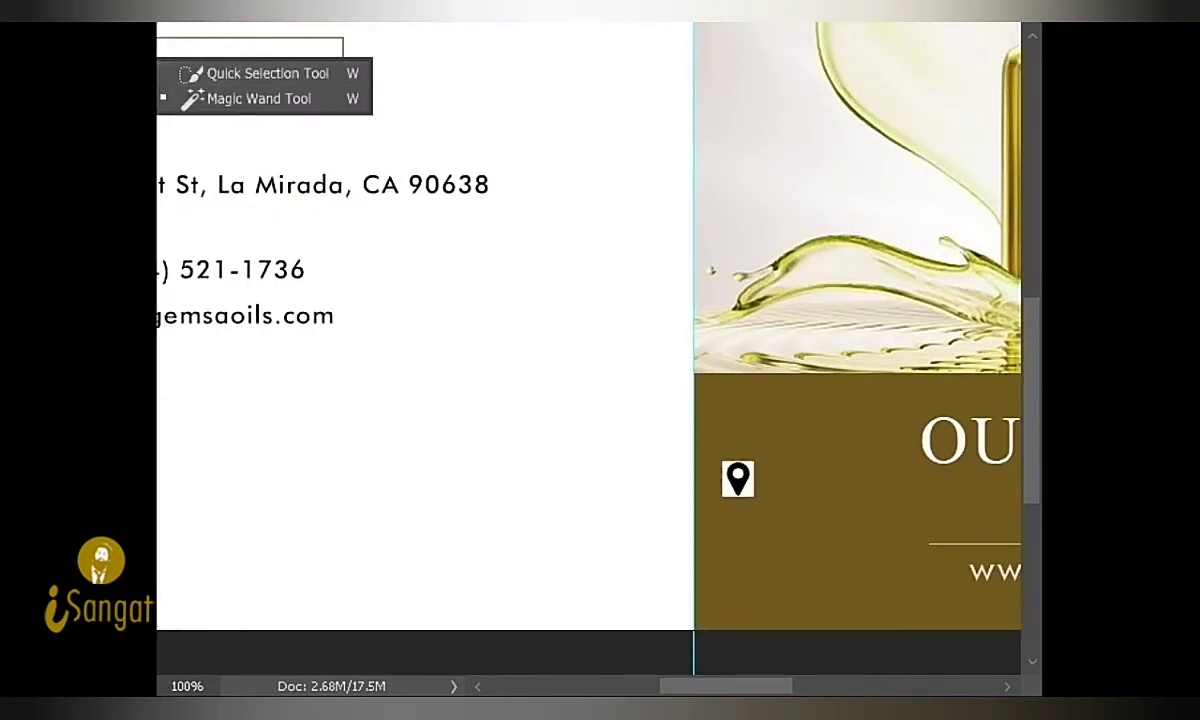
click(725, 466)
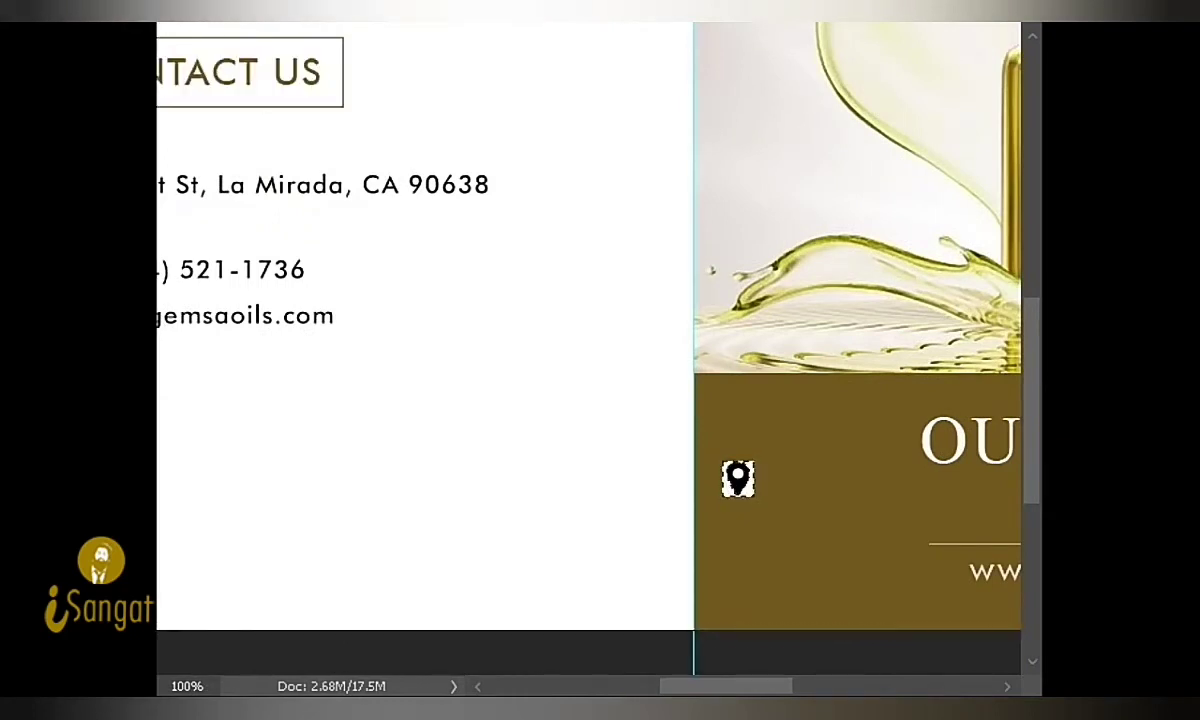
key(Delete)
key(ctrl+d)
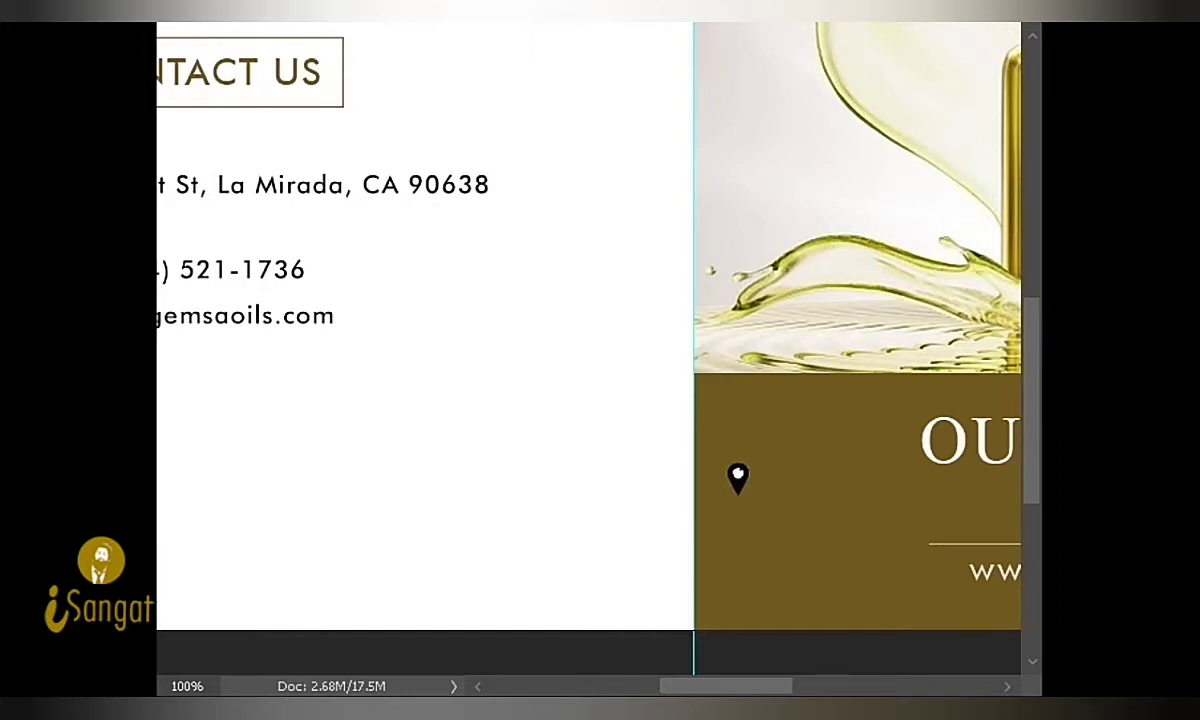
key(Delete)
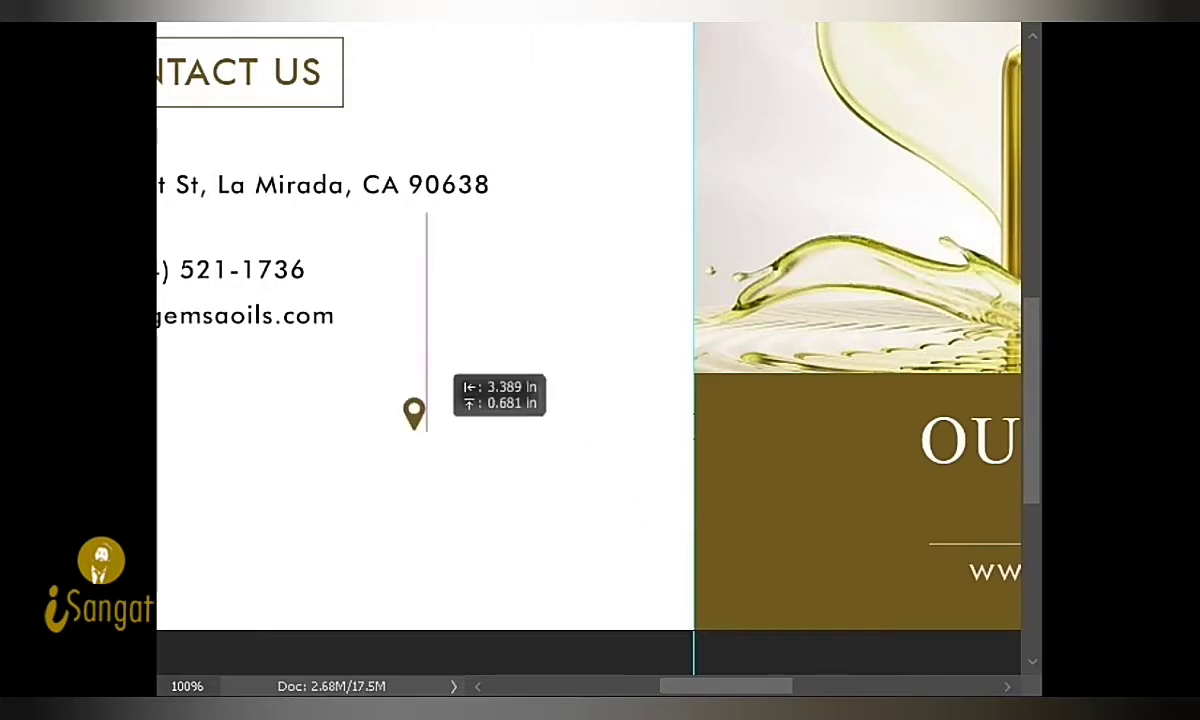
Step: Place the olive pin just left of the address line
drag(737, 477, 402, 410)
key(ctrl+minus)
drag(680, 468, 389, 316)
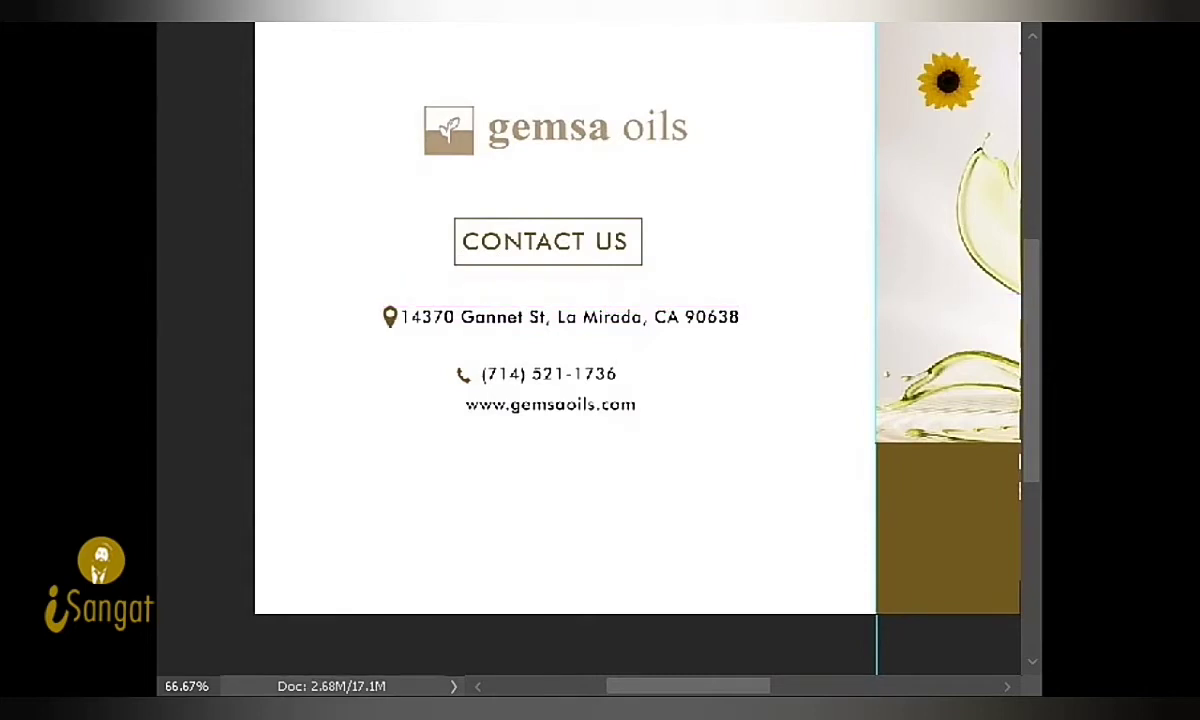
key(ctrl+minus)
Step: Copy the globe image into the brochure and scale it down
key(Left)
key(Left)
key(Left)
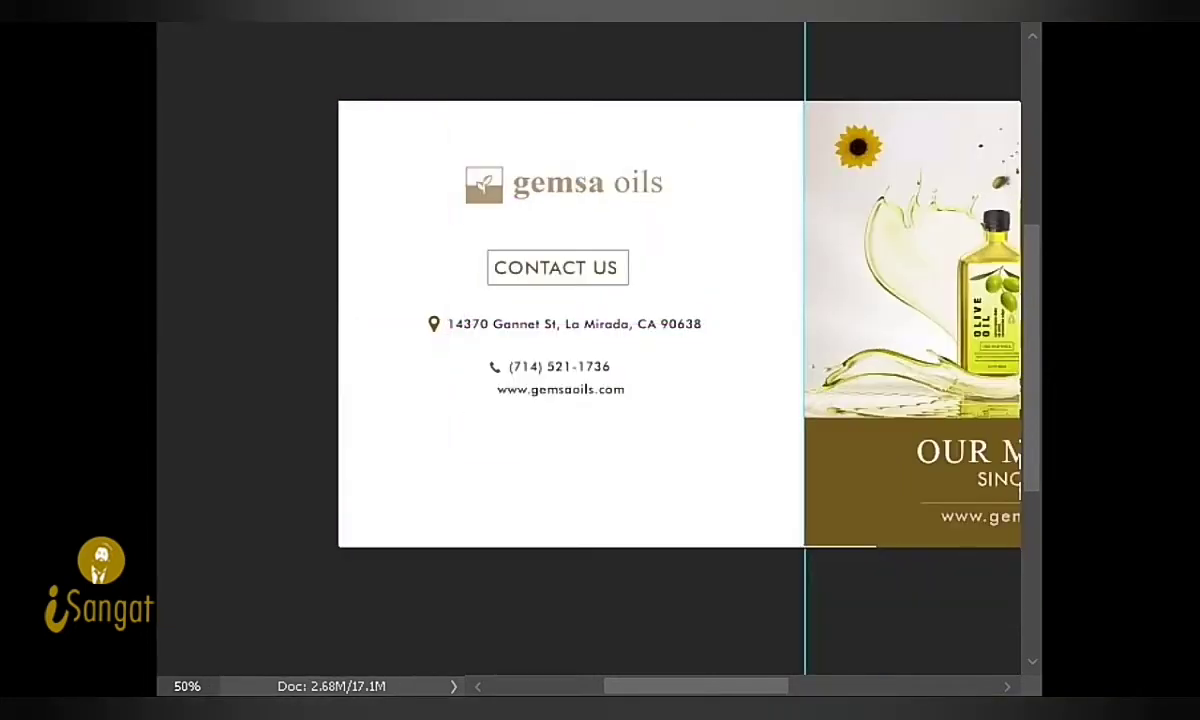
key(Left)
key(ctrl+Tab)
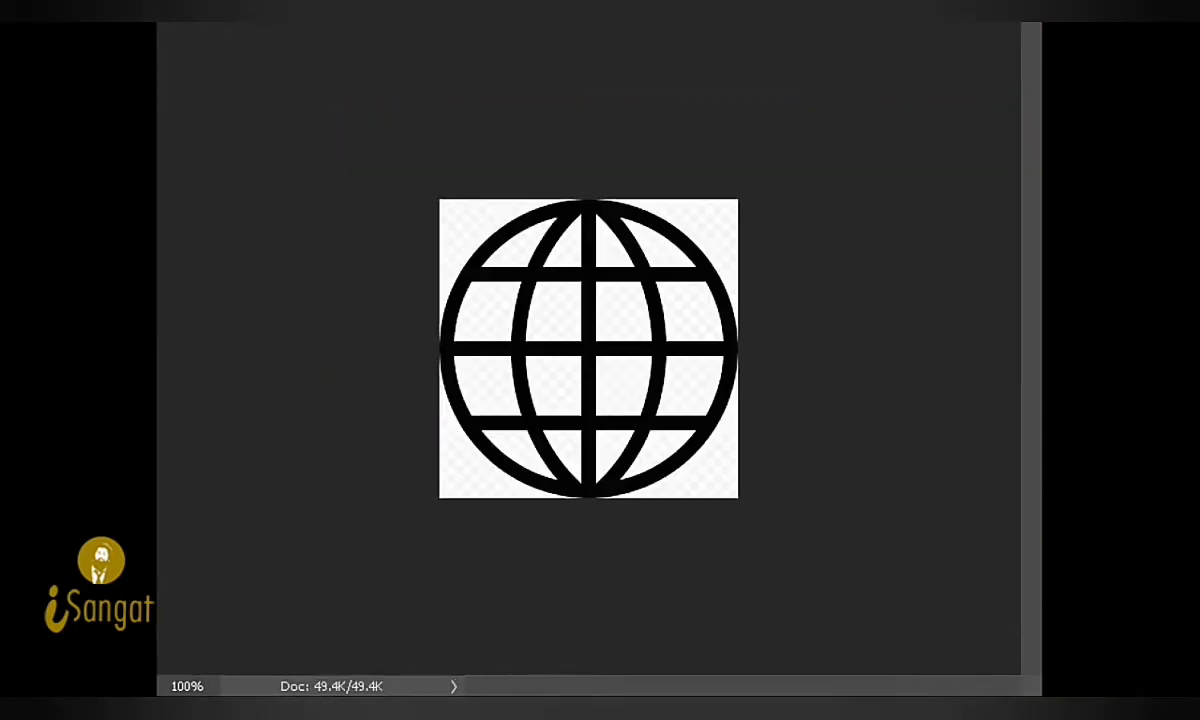
key(ctrl+Tab)
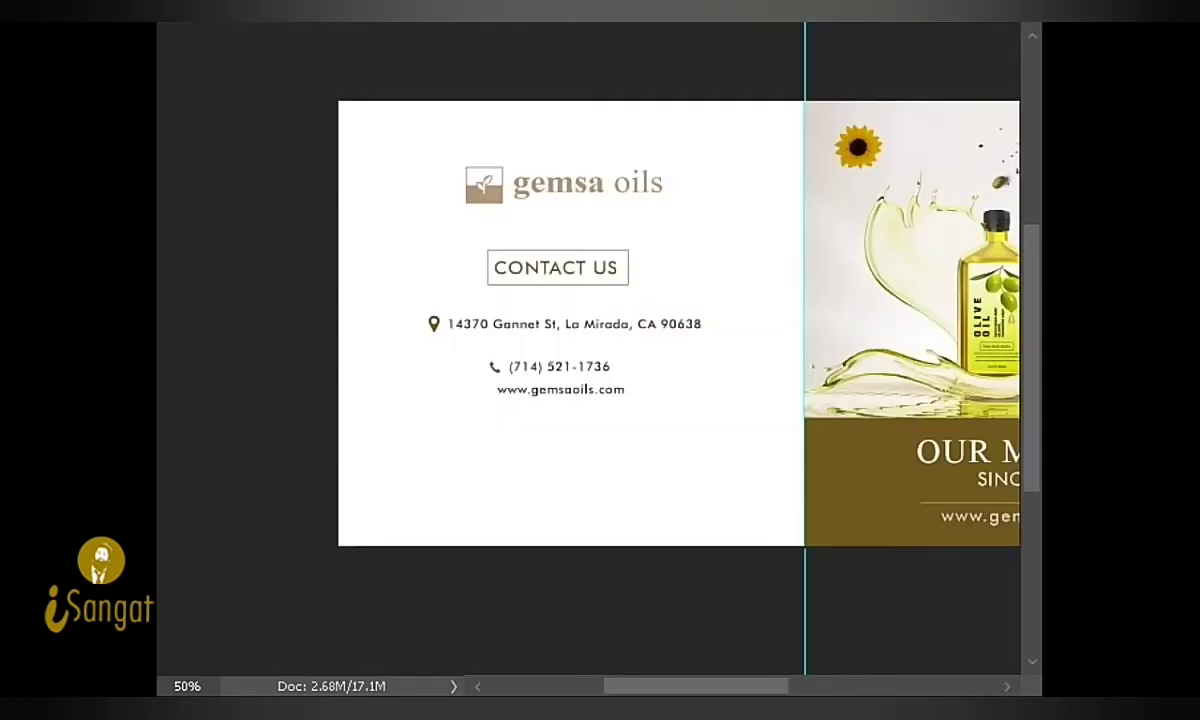
key(ctrl+v)
key(ctrl+t)
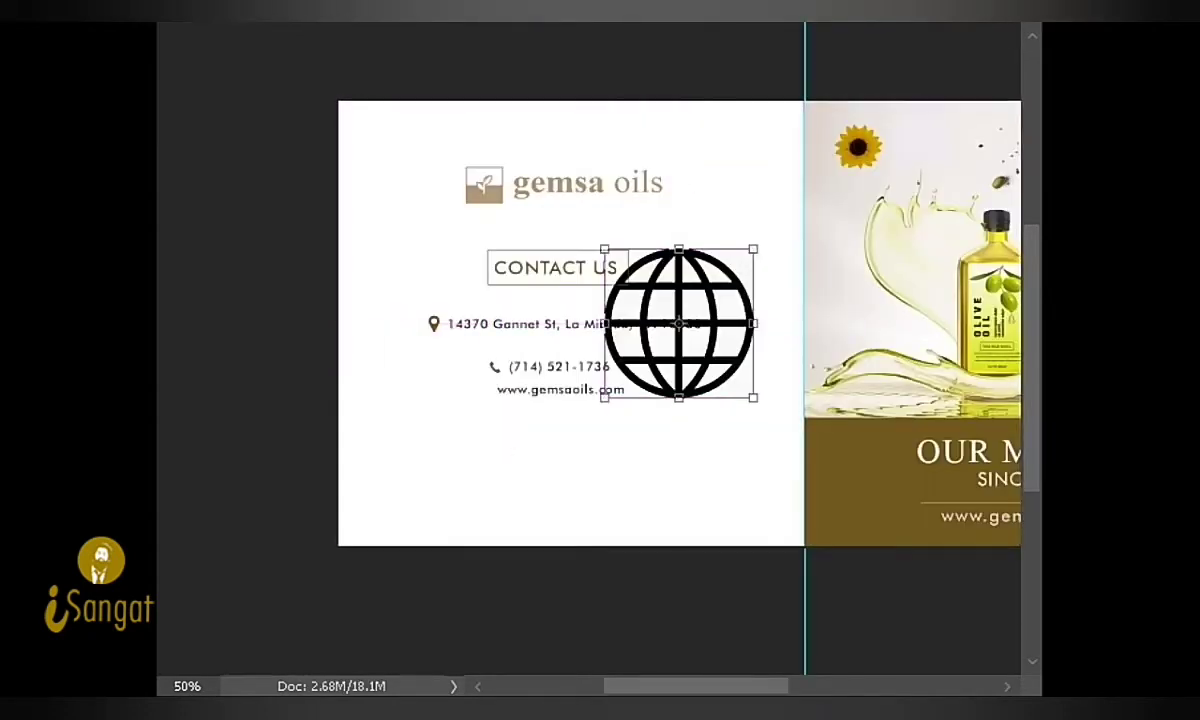
key(Return)
Step: Delete the globe's white background and move it left of the website line
right_click(710, 330)
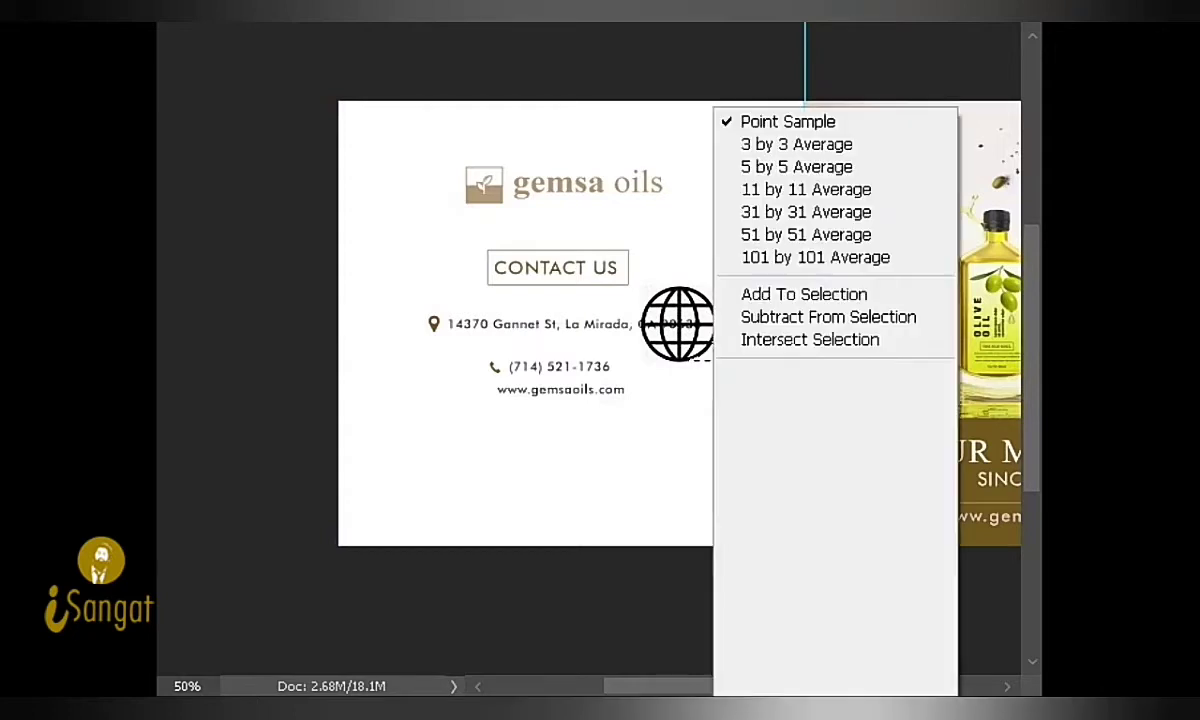
key(Escape)
drag(717, 361, 641, 286)
key(Delete)
key(ctrl+d)
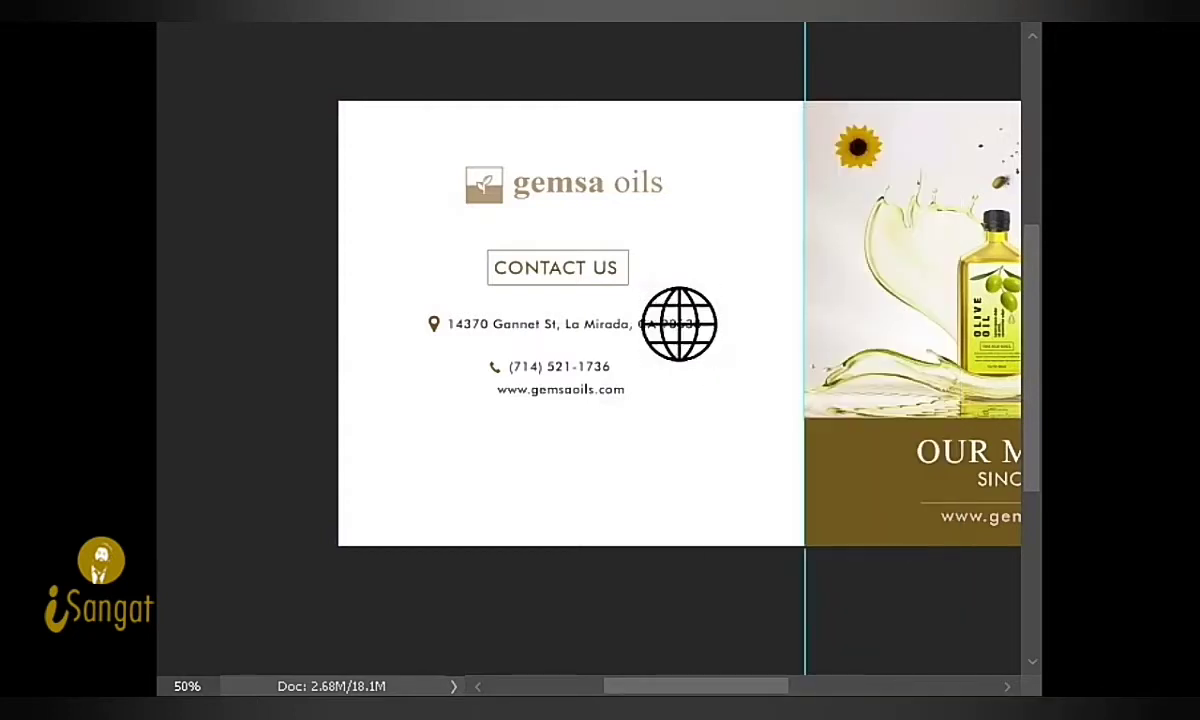
mouse_move(679, 323)
mouse_down()
mouse_move(434, 412)
mouse_move(450, 398)
mouse_up()
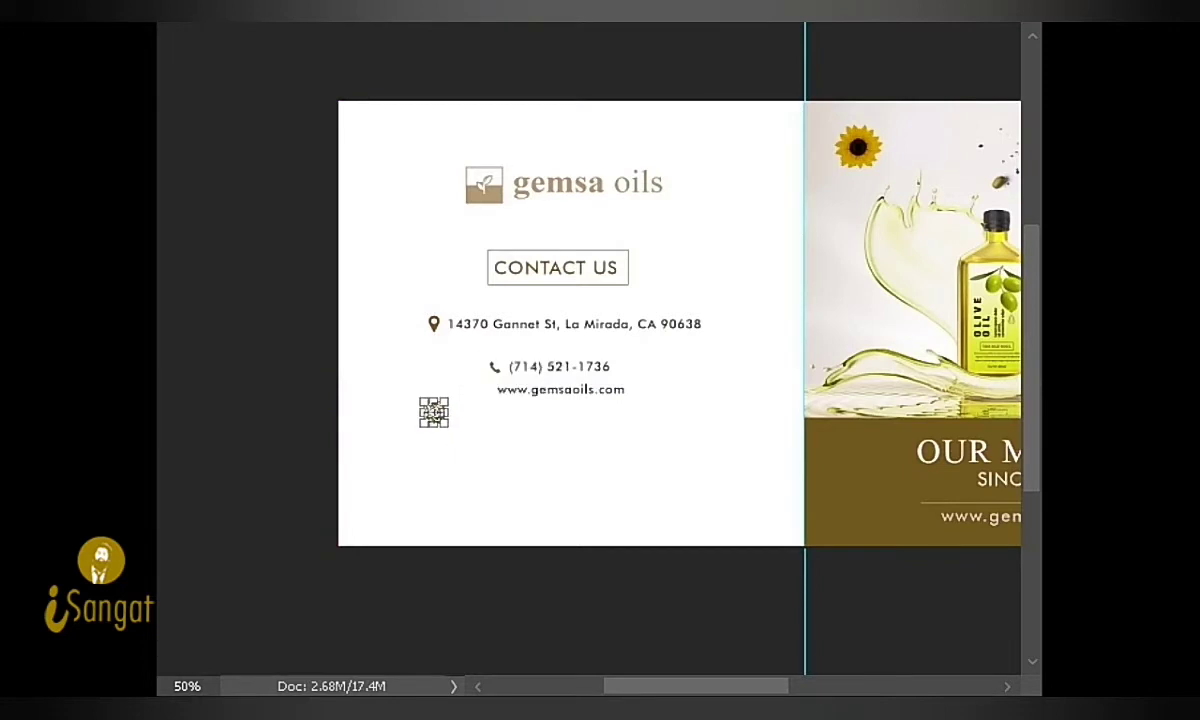
key(Return)
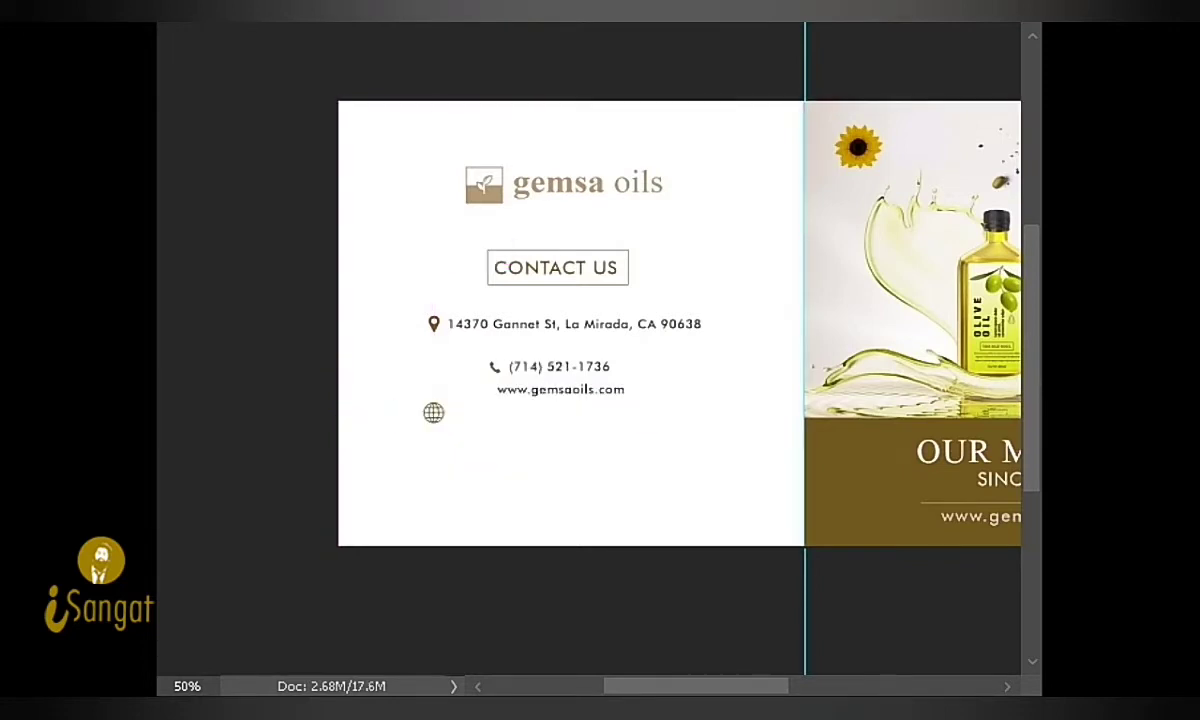
Step: Position the globe beside the website text and shrink it to 0.208 in
key(shift+Down)
key(Left)
key(Left)
key(Left)
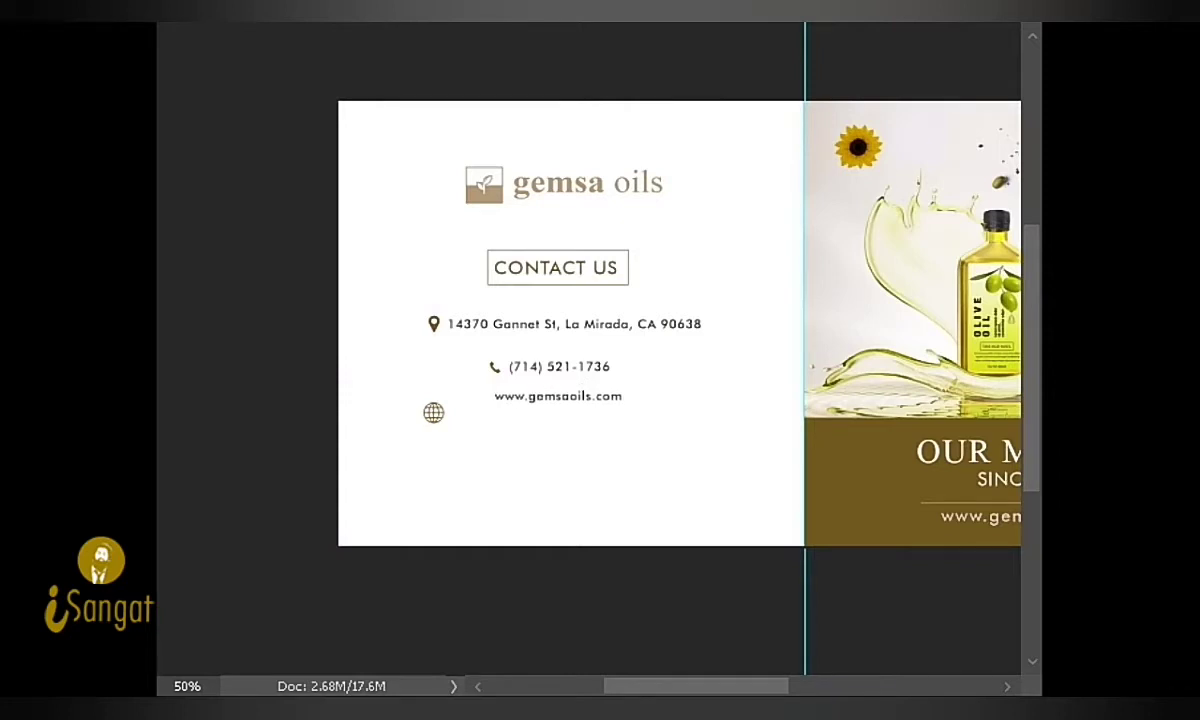
key(ctrl+plus)
key(ctrl+plus)
key(ctrl+plus)
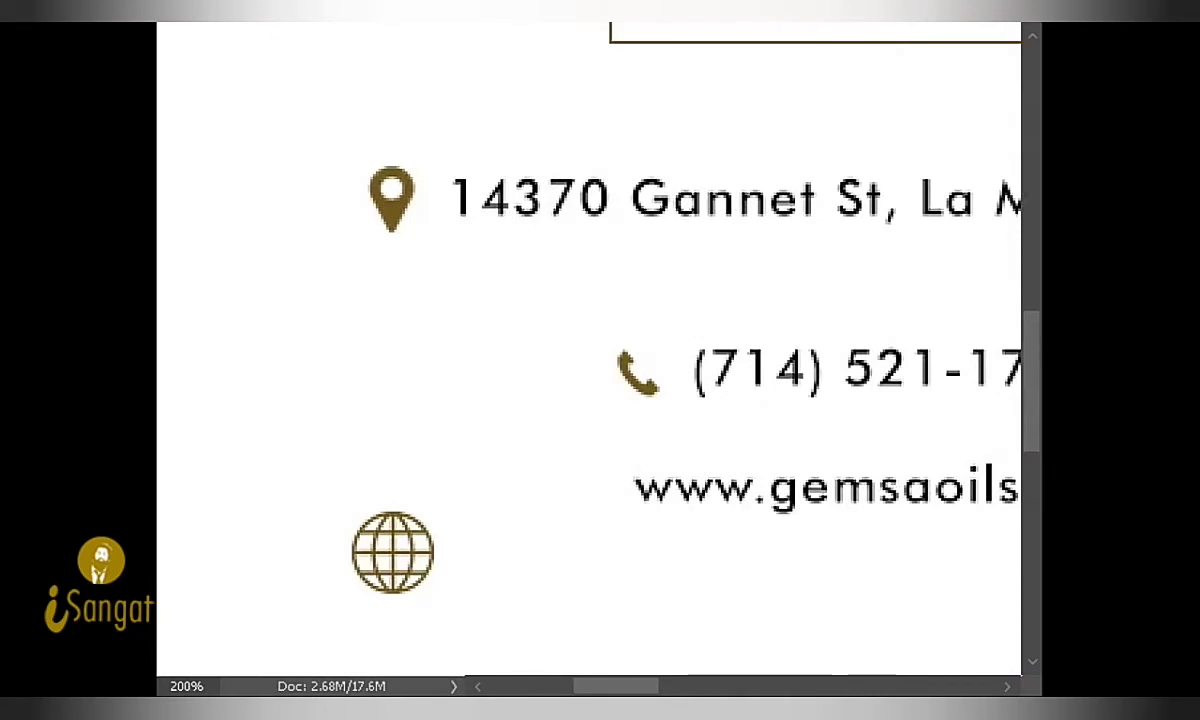
drag(393, 553, 576, 483)
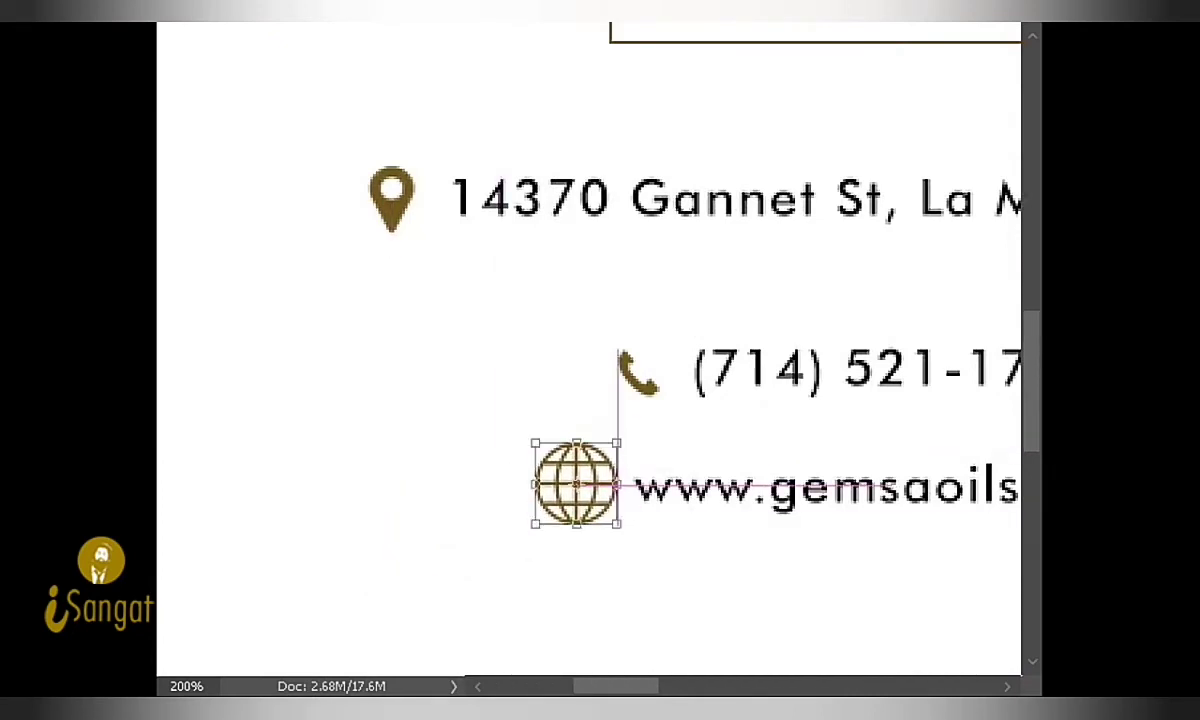
drag(617, 442, 595, 489)
key(Return)
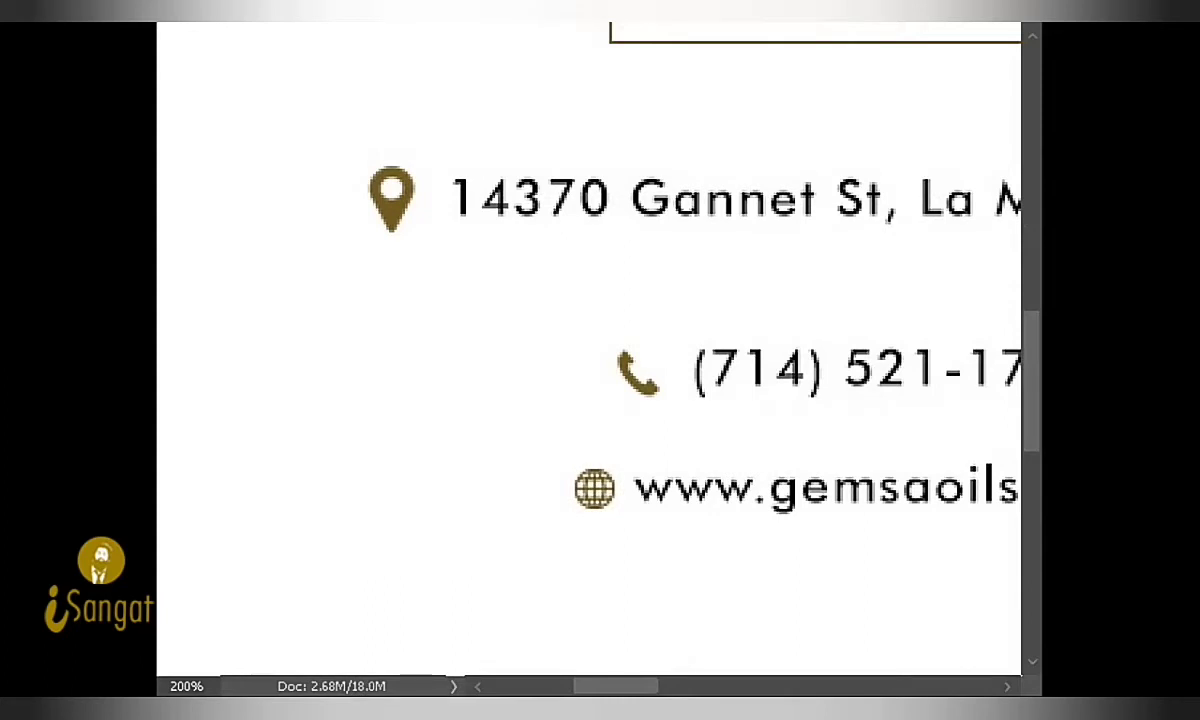
key(Right)
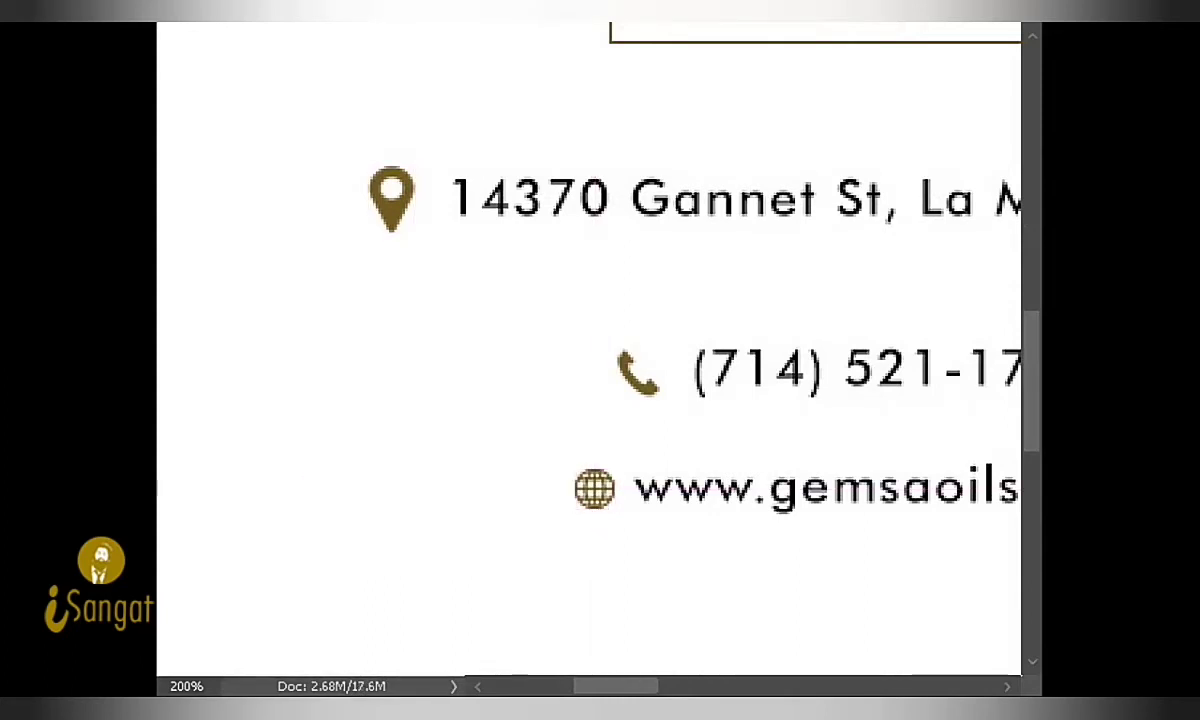
Step: Shrink the pin slightly to match the other icons and nudge it right toward the address
click(391, 200)
drag(416, 167, 410, 172)
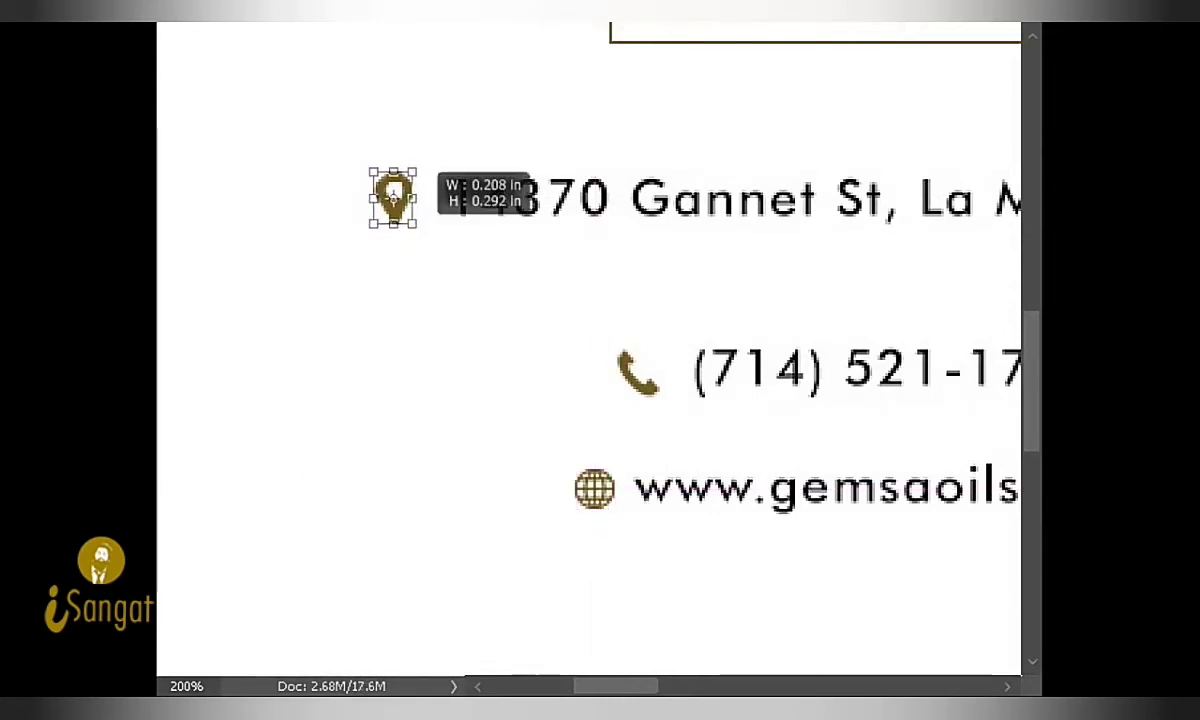
key(Return)
key(Right)
key(Right)
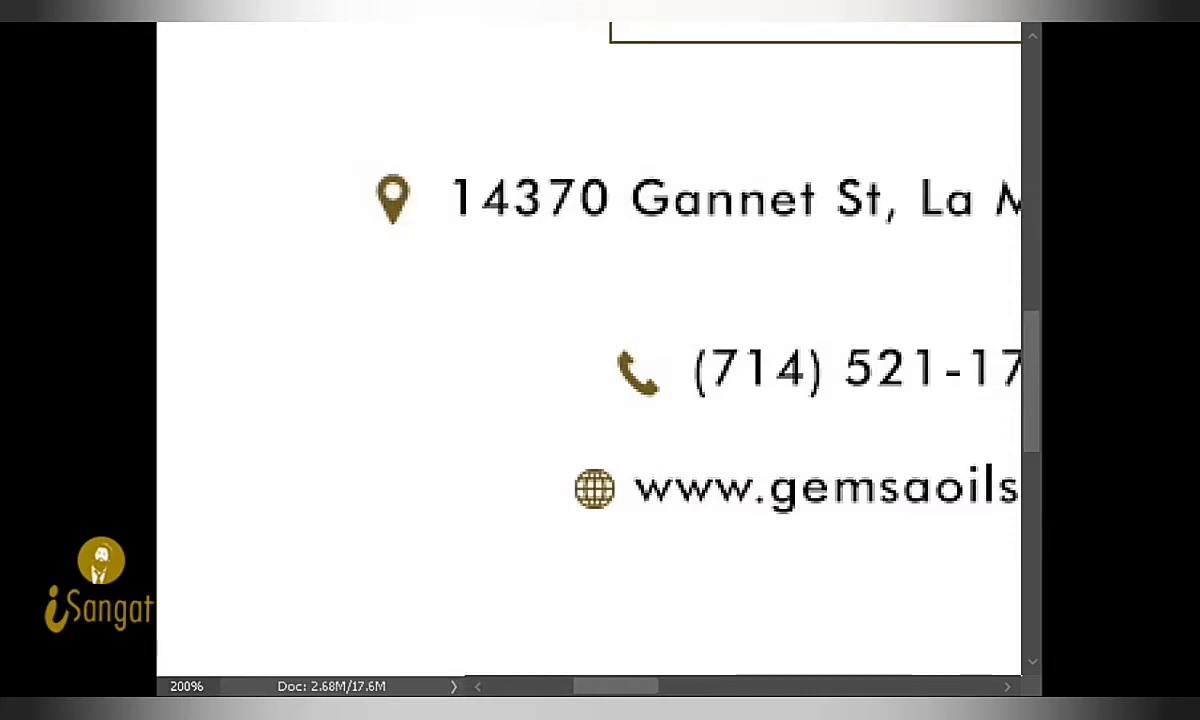
key(Right)
key(Right)
key(Right)
key(Right)
key(Right)
key(Right)
key(Right)
key(Right)
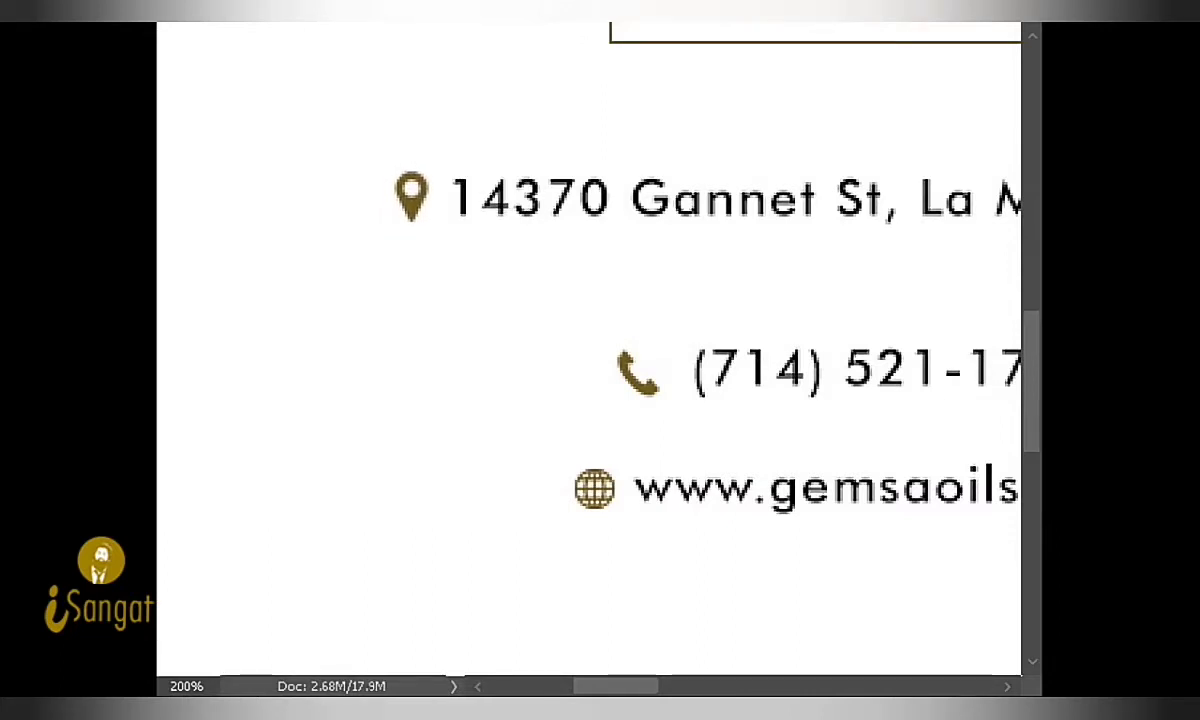
key(Right)
key(ctrl+minus)
key(ctrl+minus)
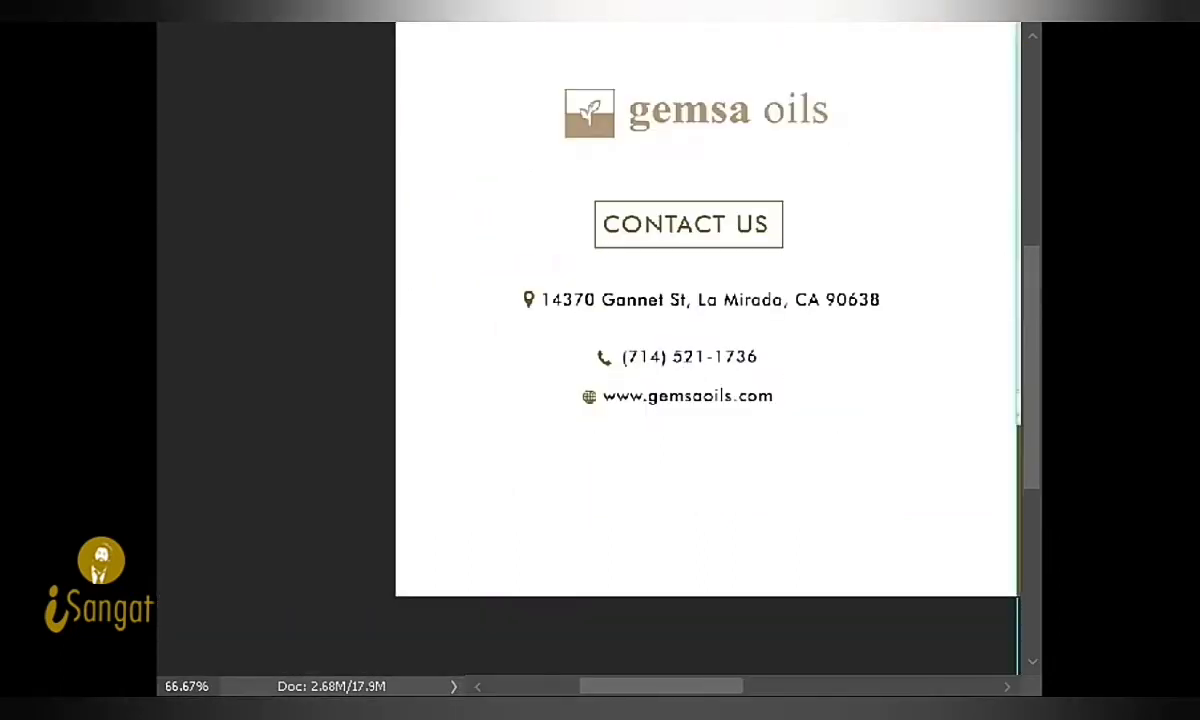
key(Right)
key(ctrl+minus)
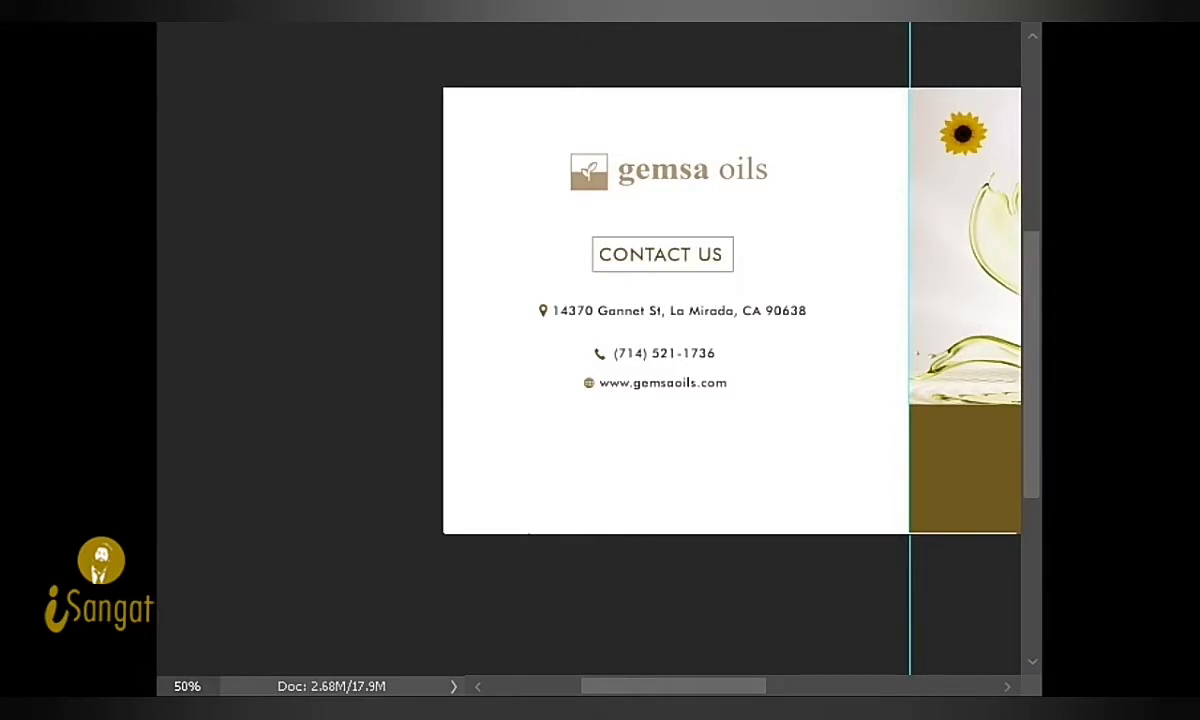
Step: Align the phone and website lines and nudge the phone icon slightly right
key(shift+Right)
key(shift+Left)
key(shift+Right)
key(shift+Right)
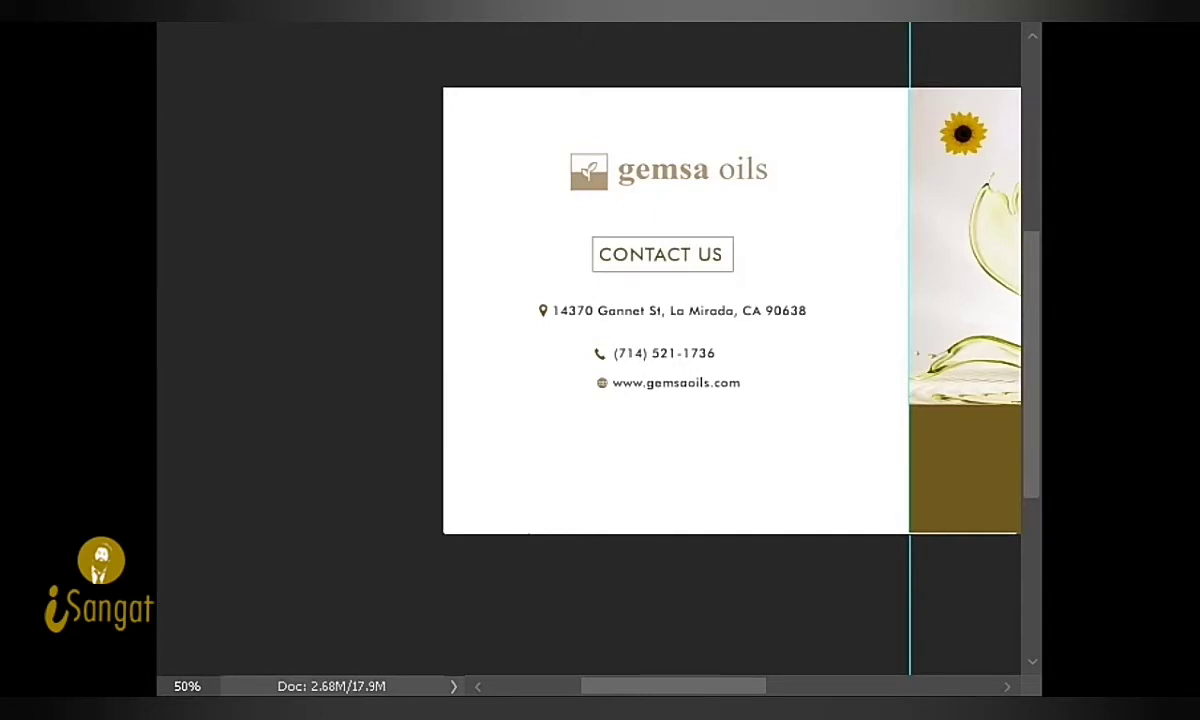
key(shift+Right)
key(Left)
key(Left)
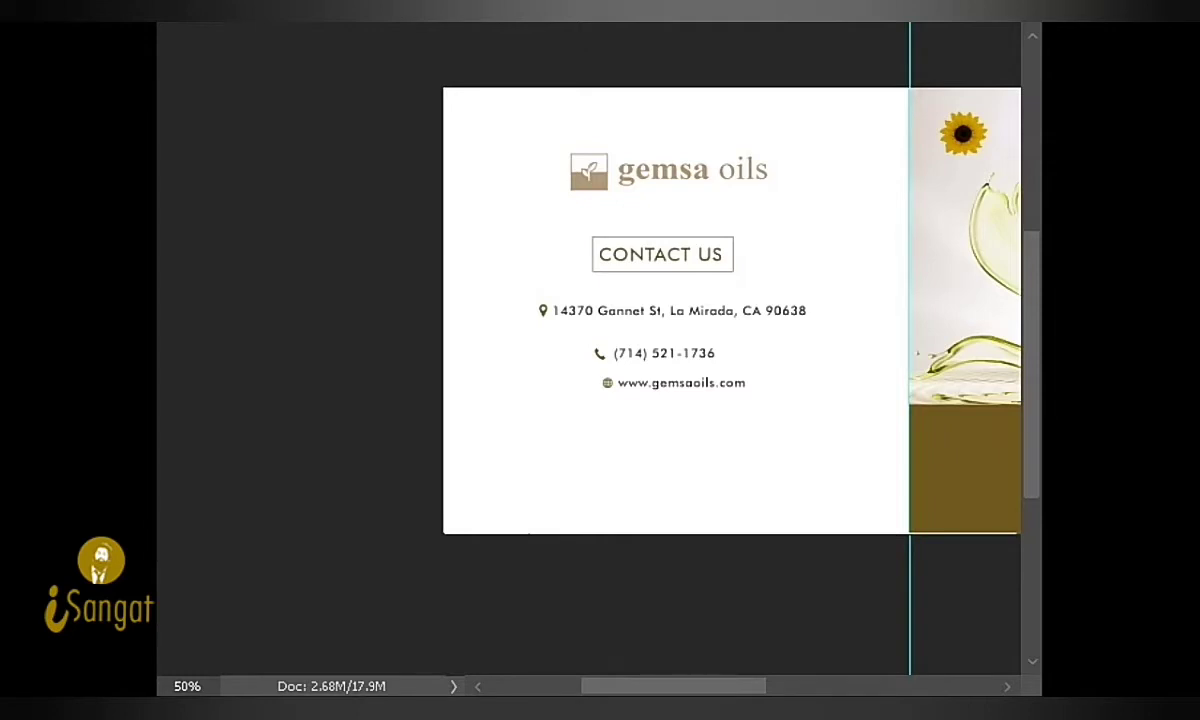
key(Delete)
key(Delete)
key(ctrl+z)
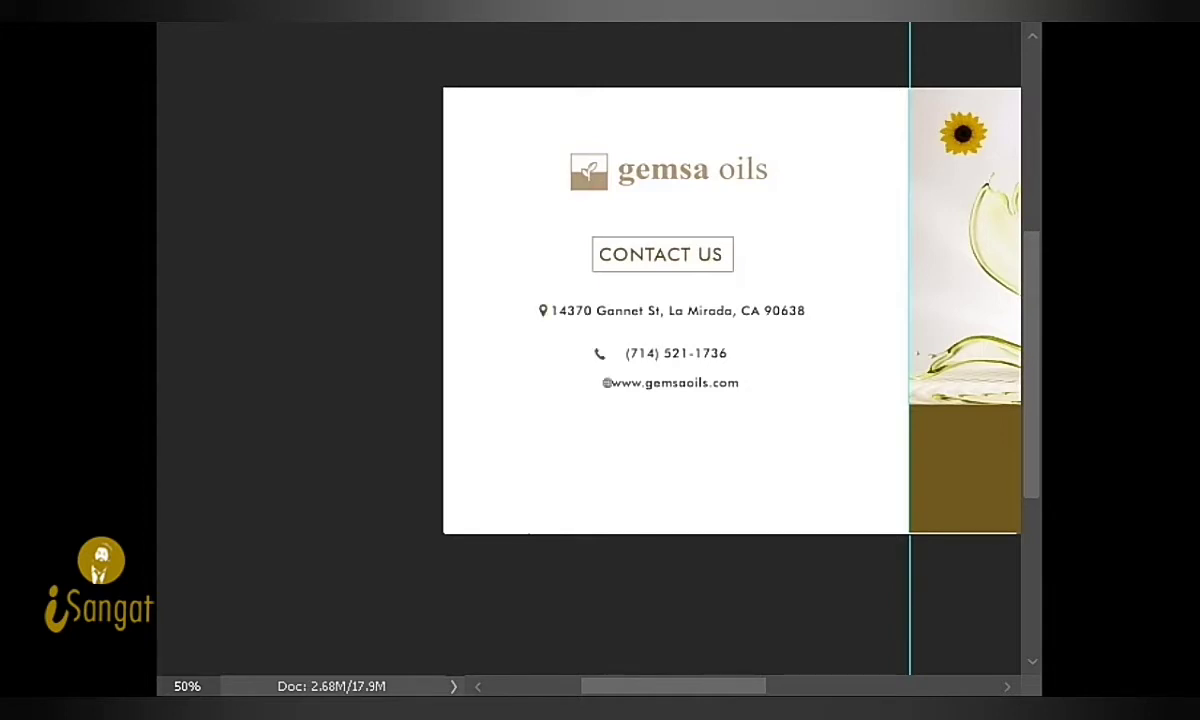
mouse_move(560, 331)
mouse_down()
mouse_move(573, 331)
mouse_move(555, 355)
mouse_up()
Step: Set the address line's tracking to 0 in the Character panel
click(616, 311)
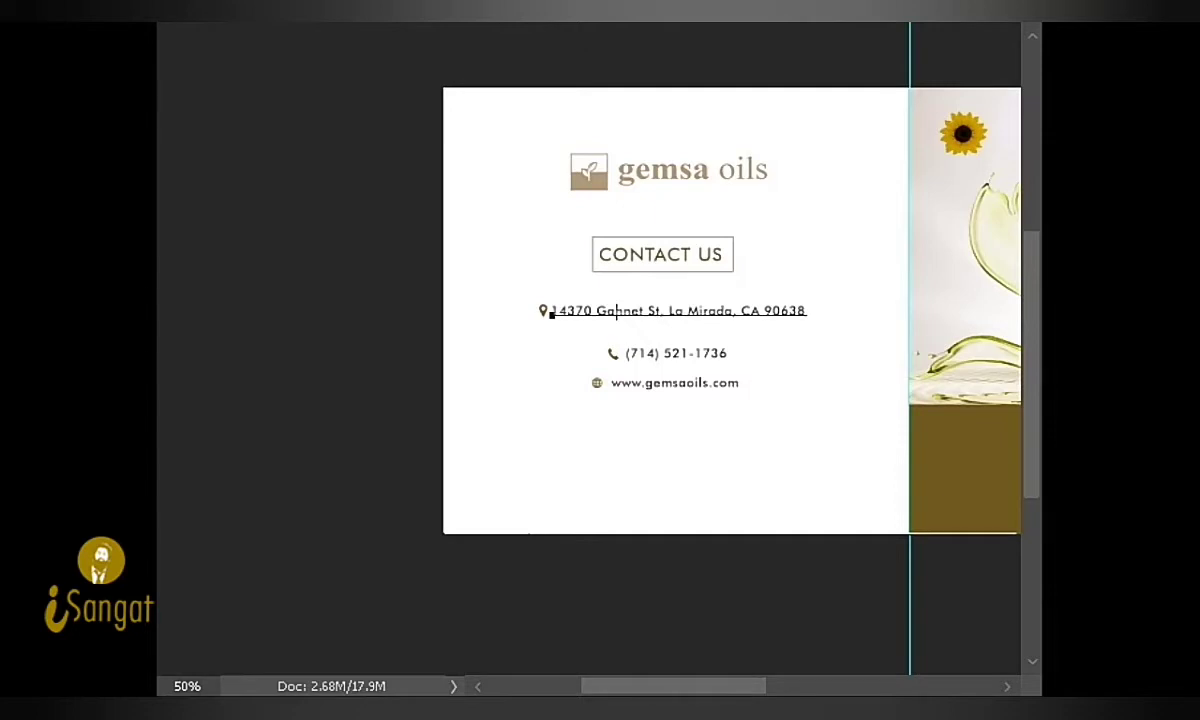
key(ctrl+a)
key(ctrl+t)
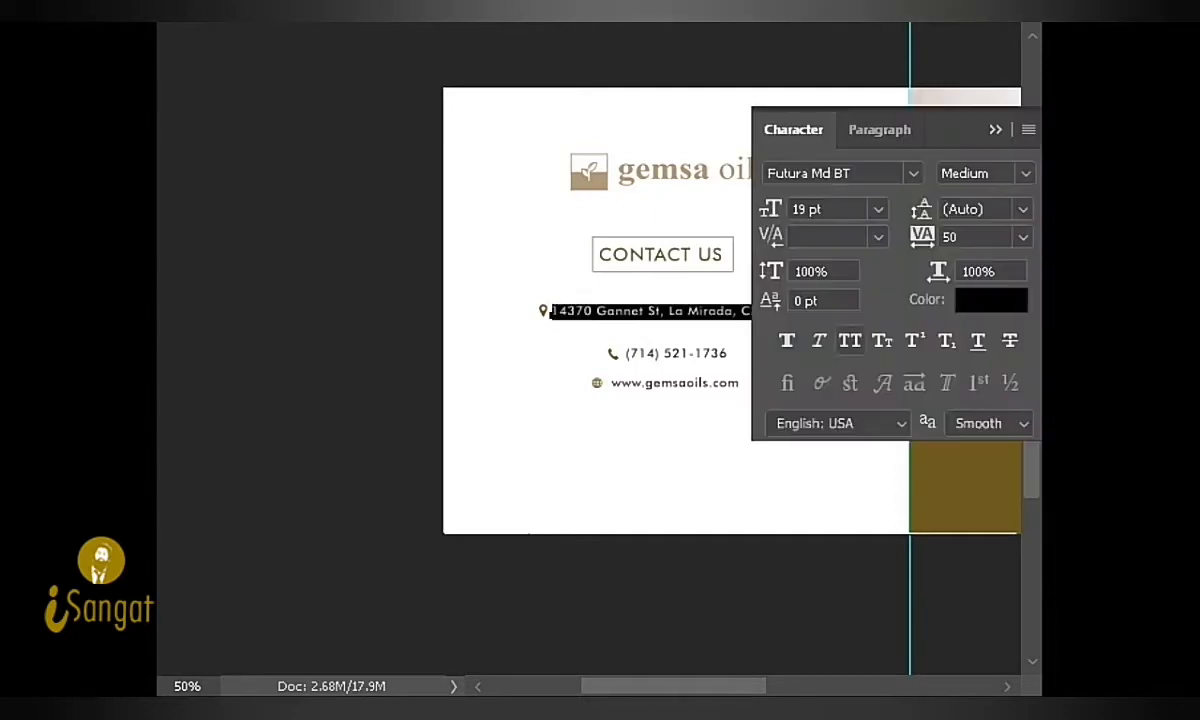
click(1022, 237)
click(964, 394)
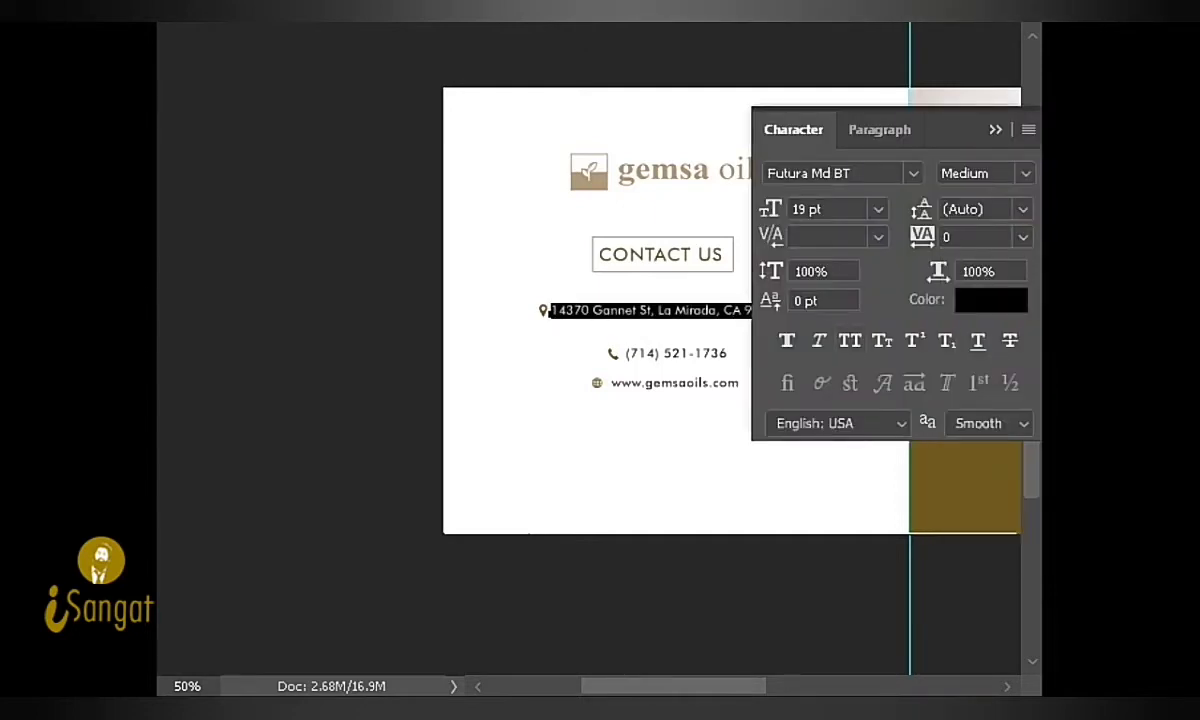
click(665, 311)
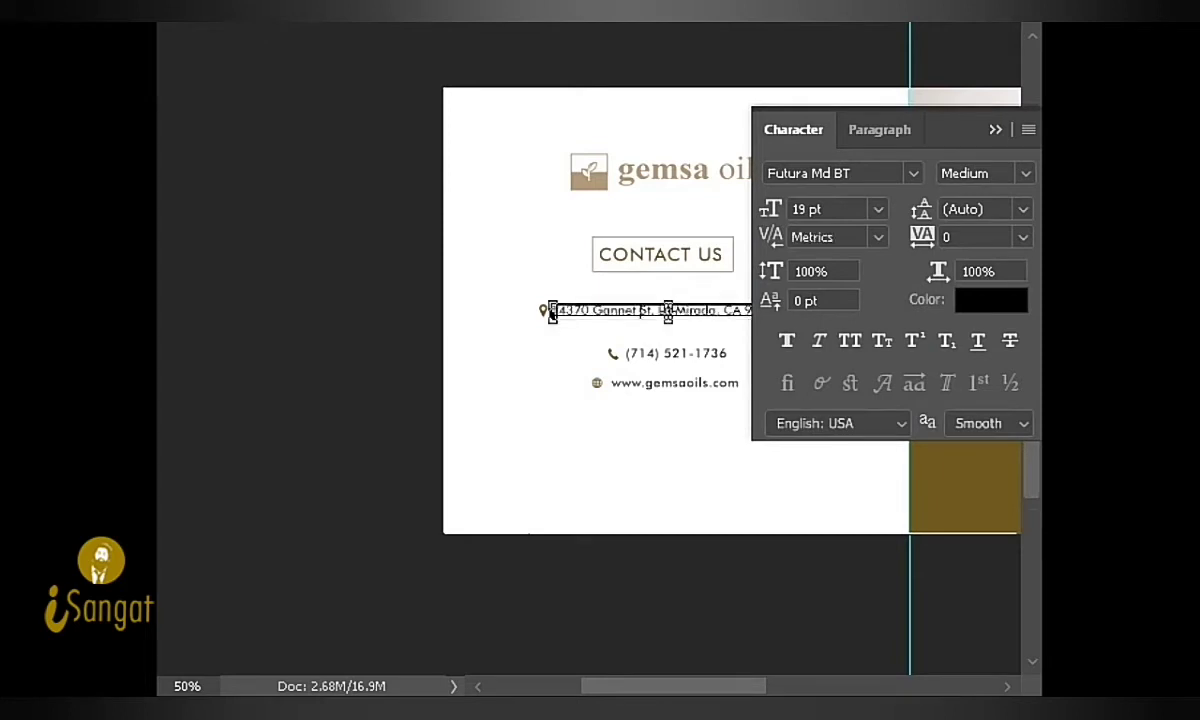
key(ctrl+Return)
Step: Try setting the phone number's tracking to 0, then zoom in on the contact details
click(647, 352)
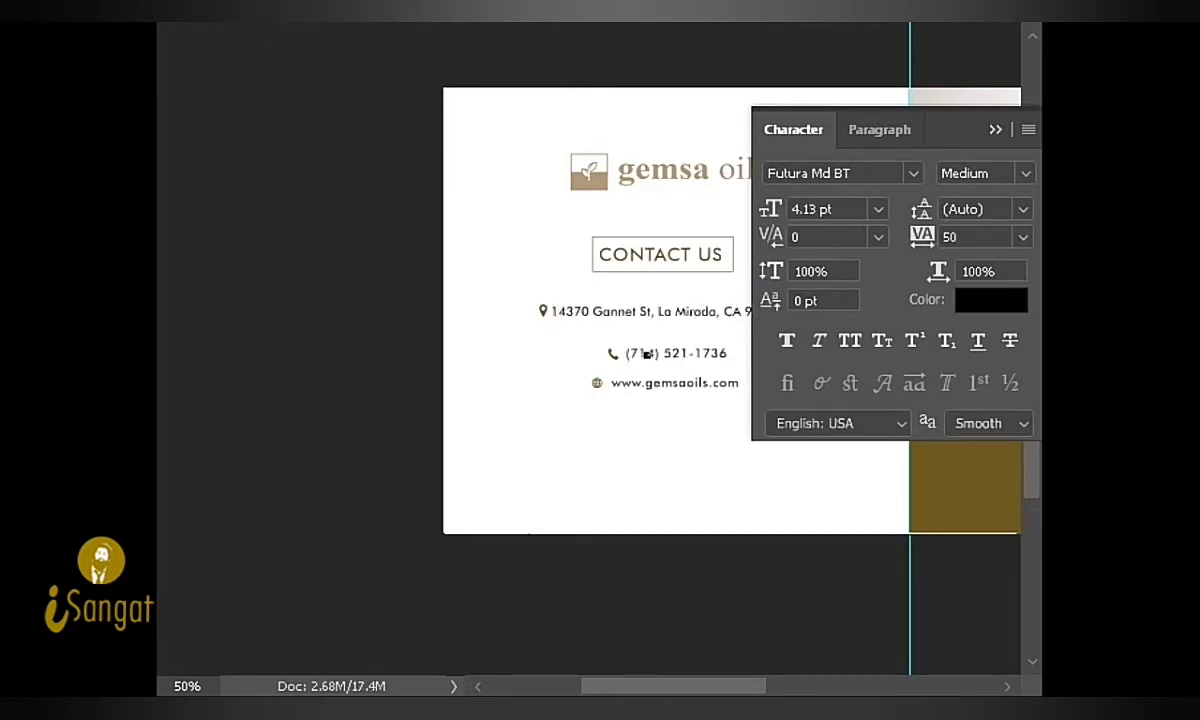
click(1022, 237)
click(975, 394)
scroll(647, 353, down, 1)
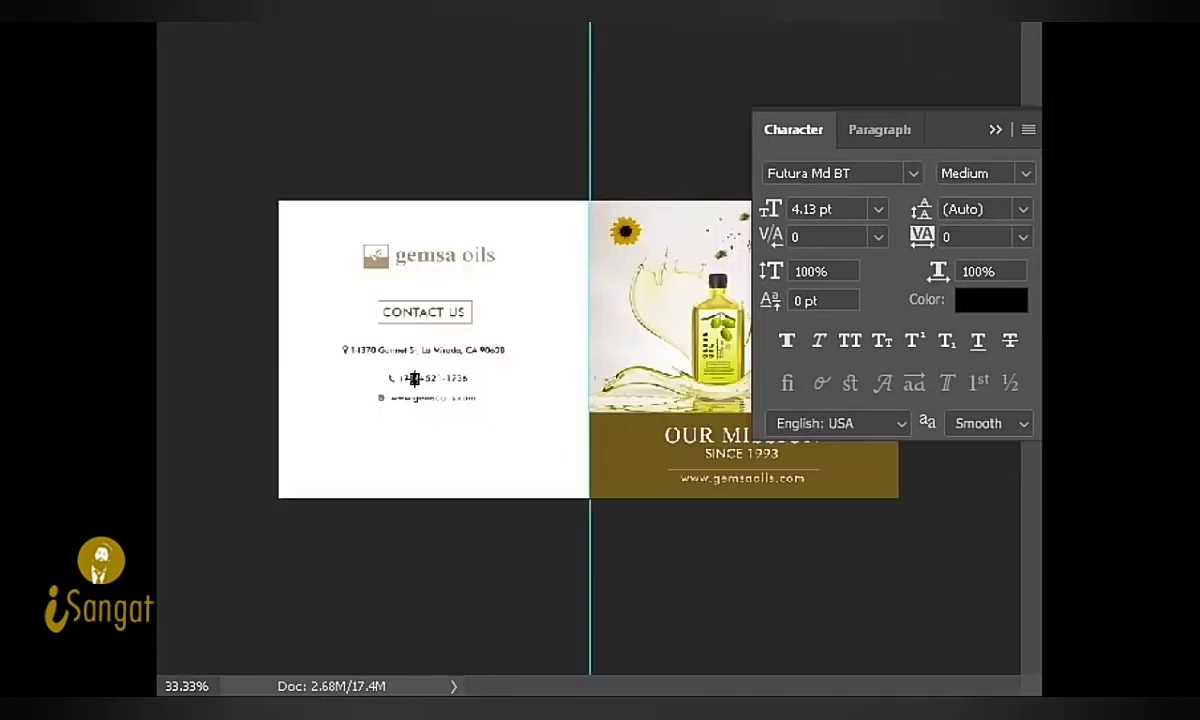
scroll(410, 375, up, 2)
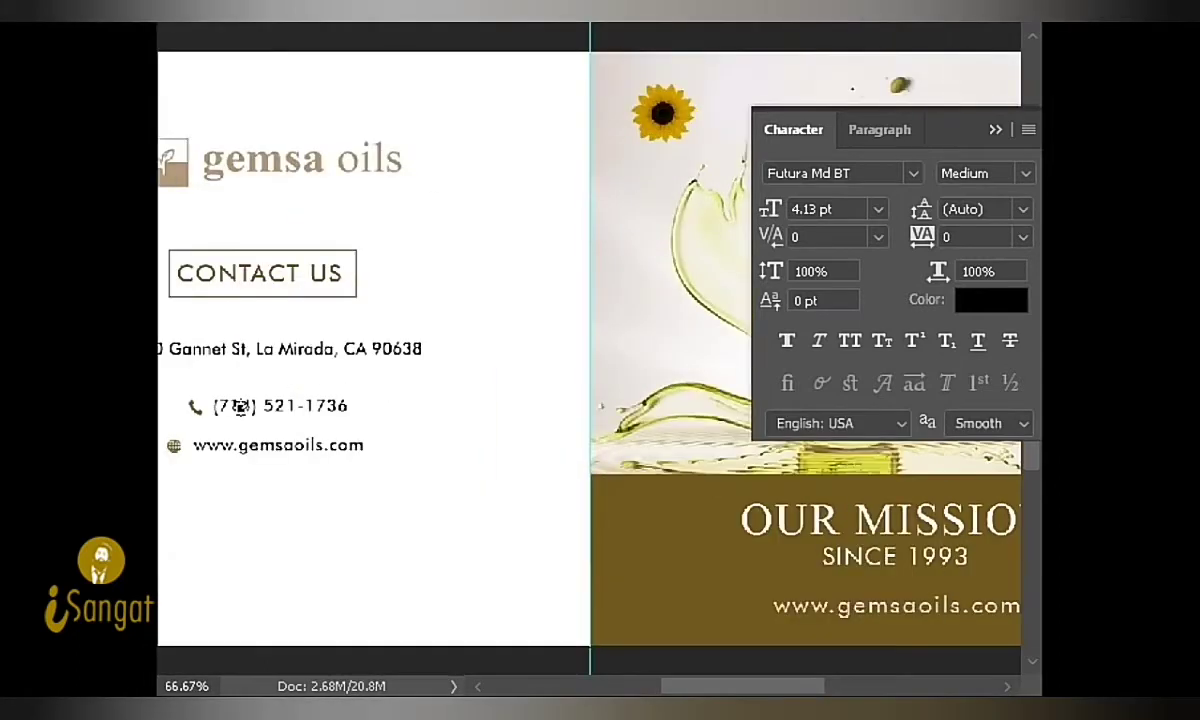
scroll(590, 350, left, 5)
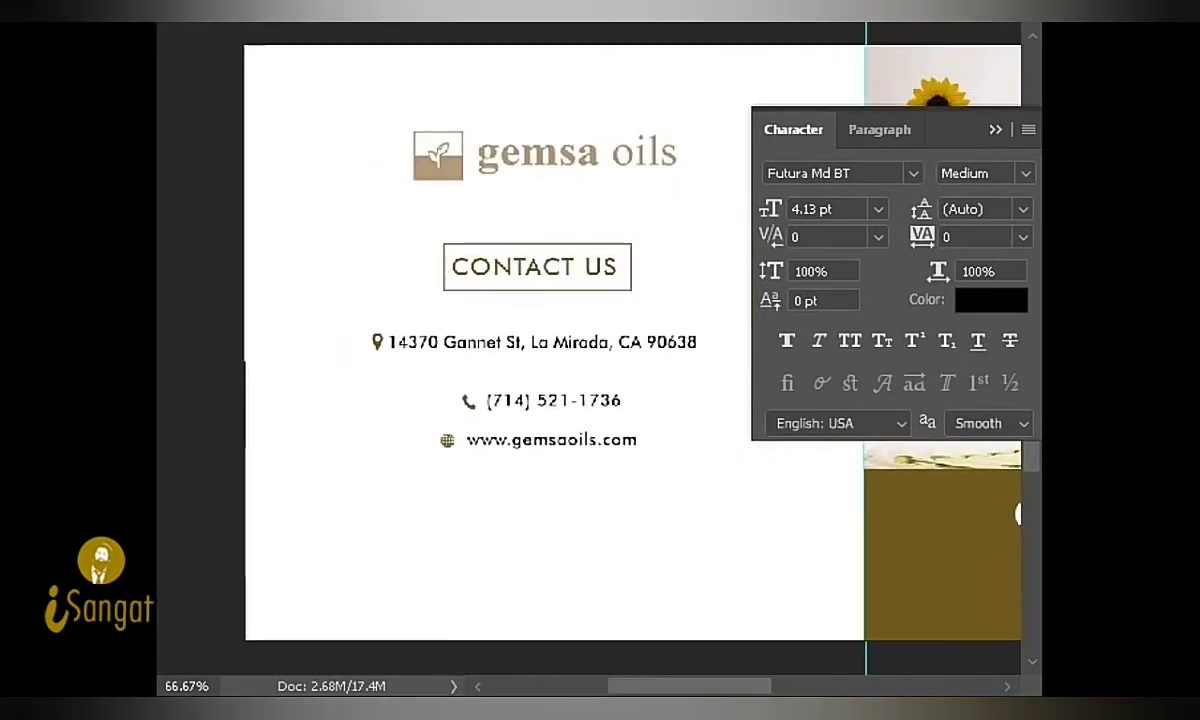
scroll(550, 350, right, 1)
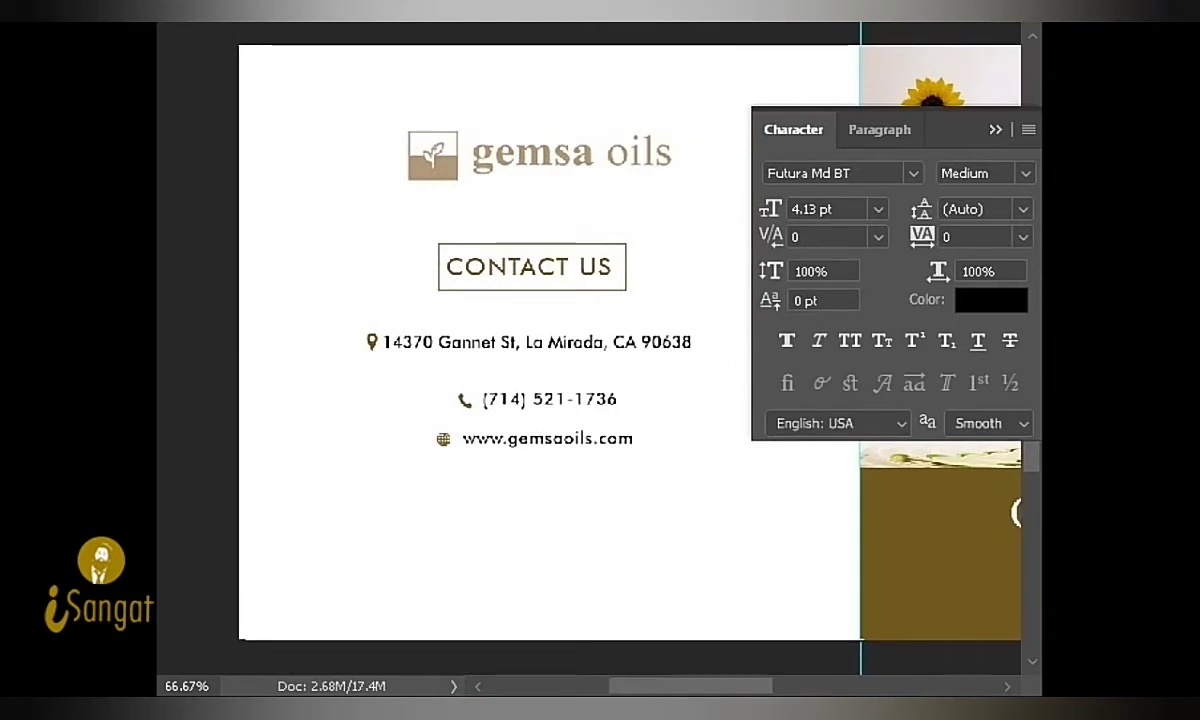
key(Tab)
key(ctrl+plus)
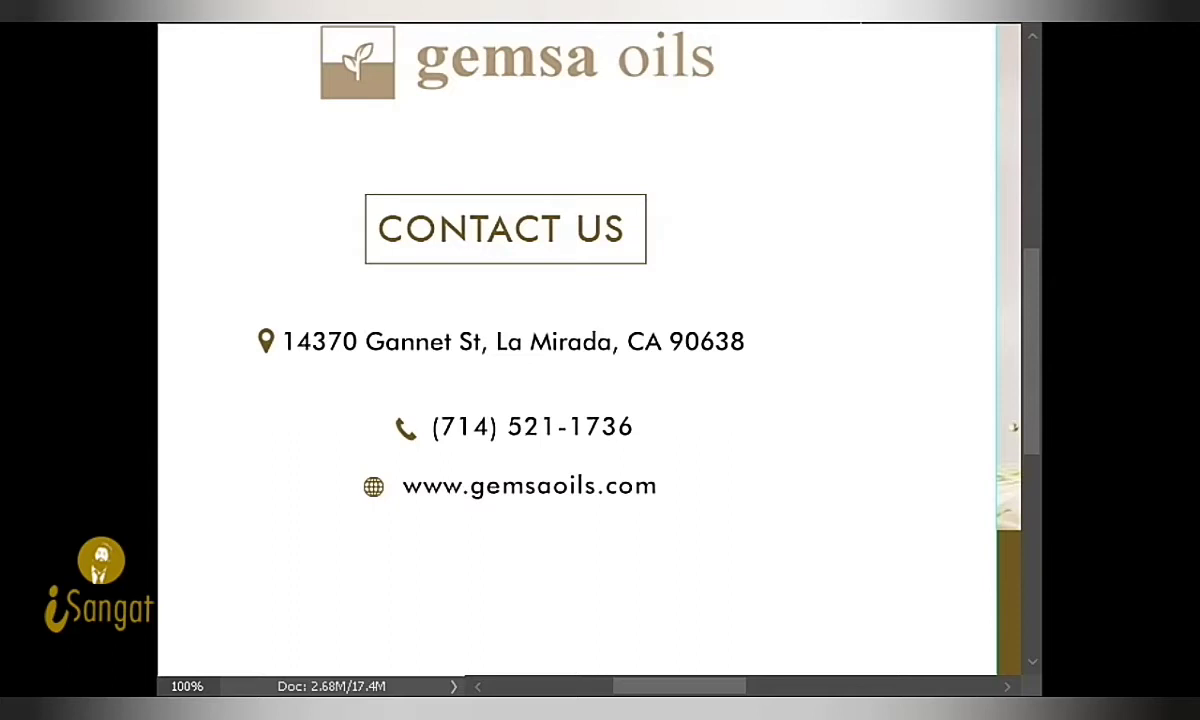
Step: Reselect the phone number, apply 0 tracking, and zoom out to 50%
double_click(1012, 427)
key(ctrl+t)
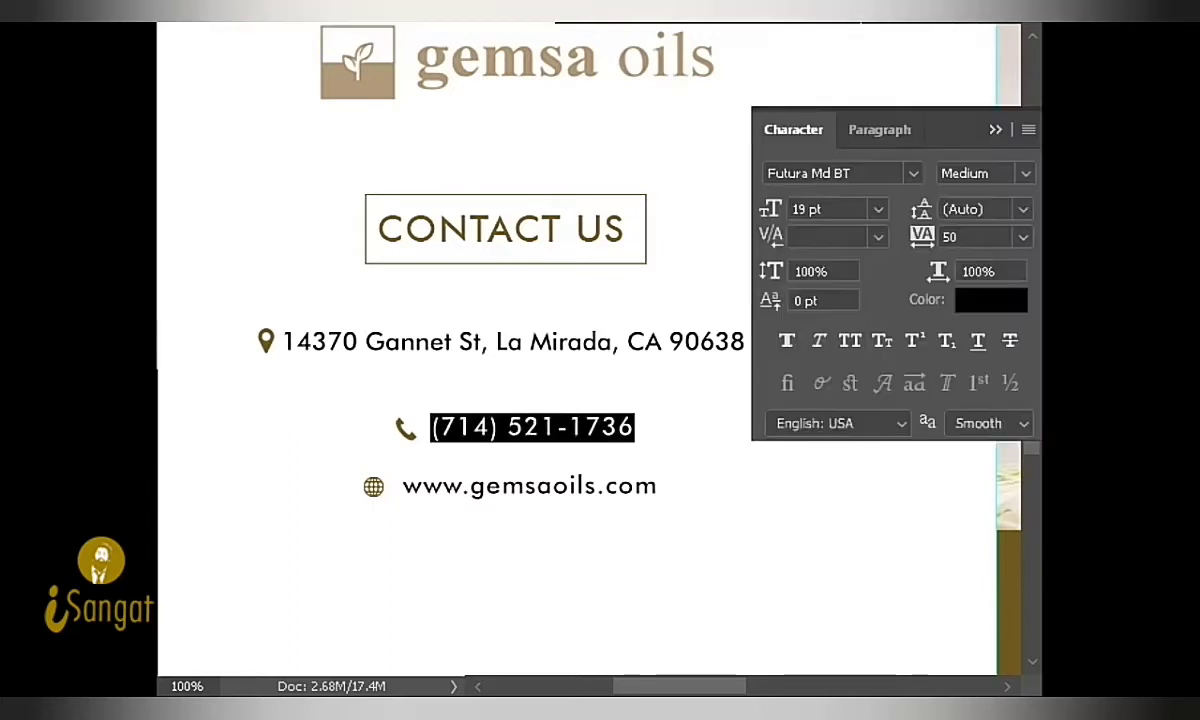
click(1023, 237)
click(975, 394)
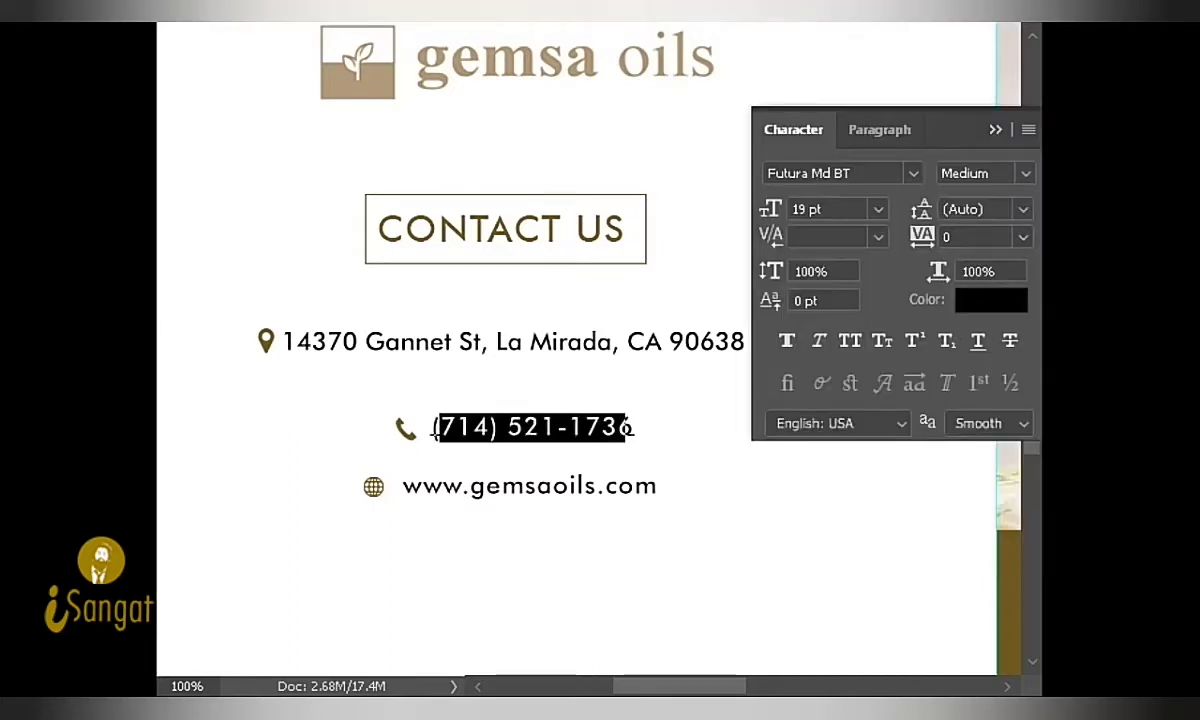
key(ctrl+Return)
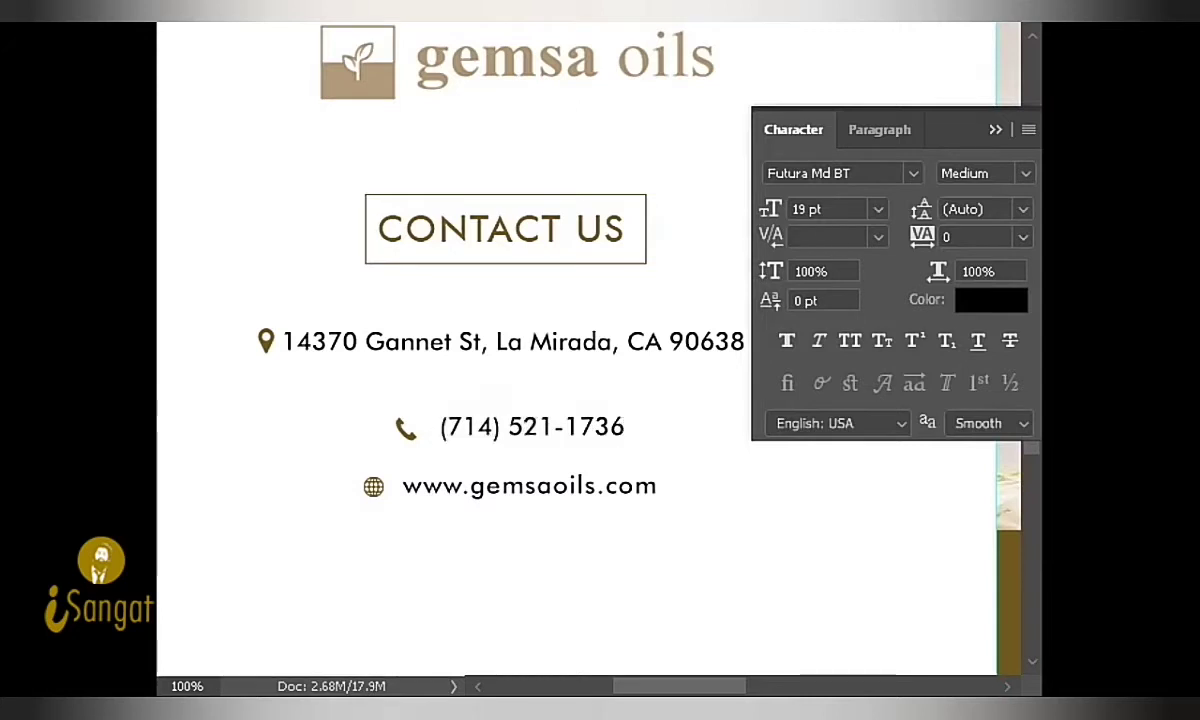
key(ctrl+minus)
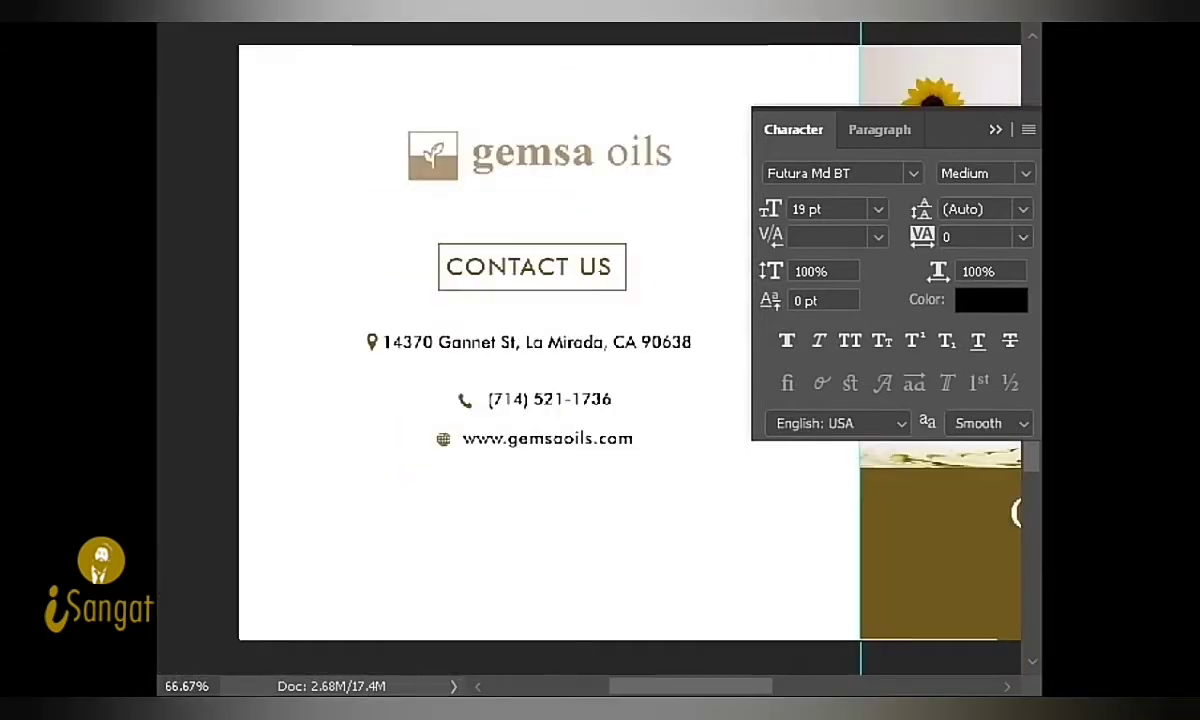
key(ctrl+minus)
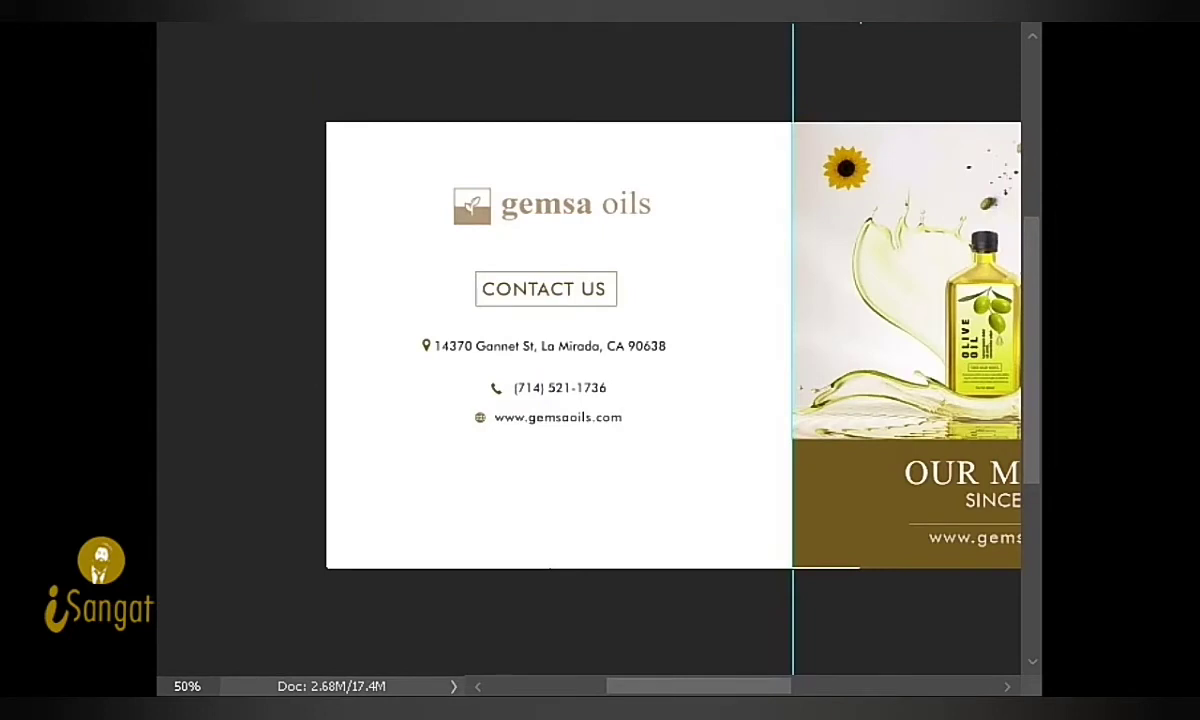
Step: Nudge the globe icon and contact details group into place, slightly right and down
key(shift+Left)
key(shift+Left)
key(shift+Left)
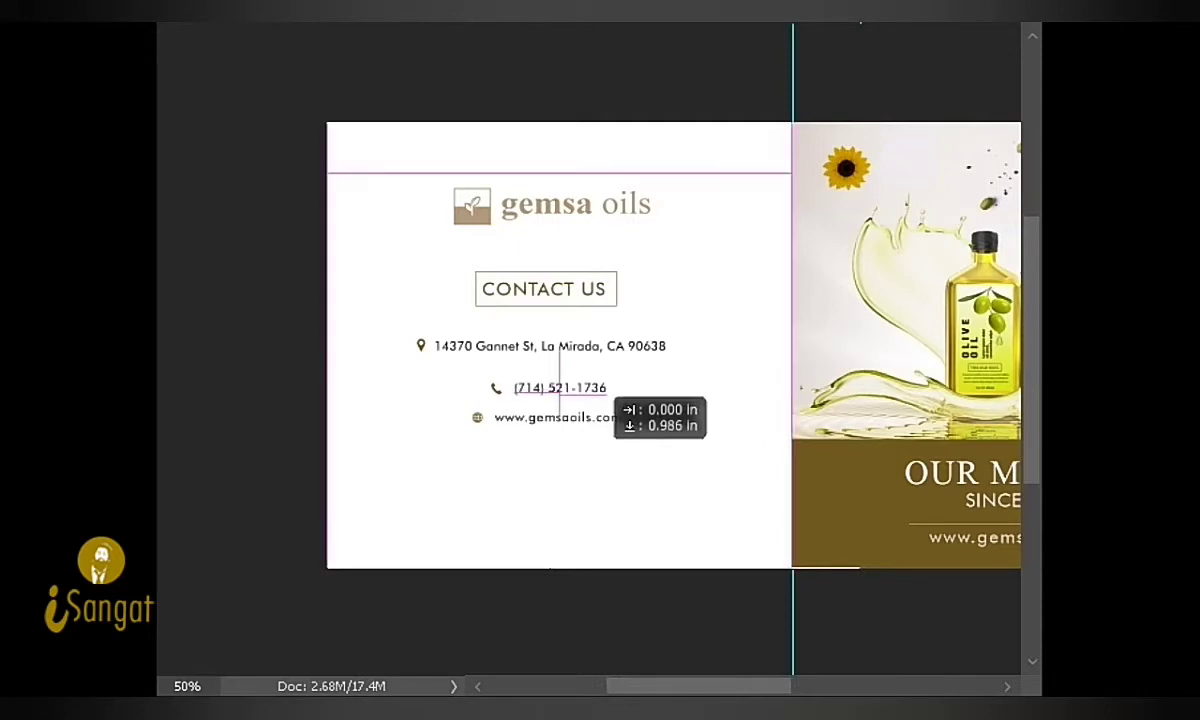
drag(557, 390, 557, 388)
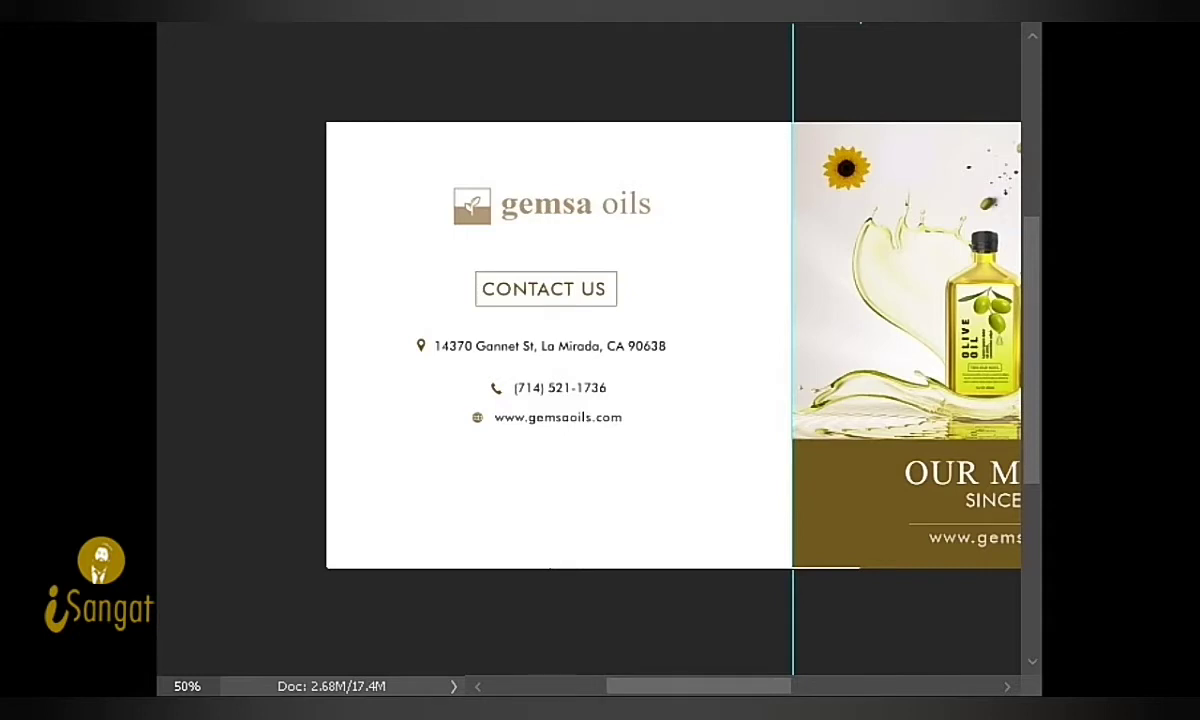
drag(557, 388, 557, 388)
key(shift+Right)
key(shift+Right)
key(shift+Right)
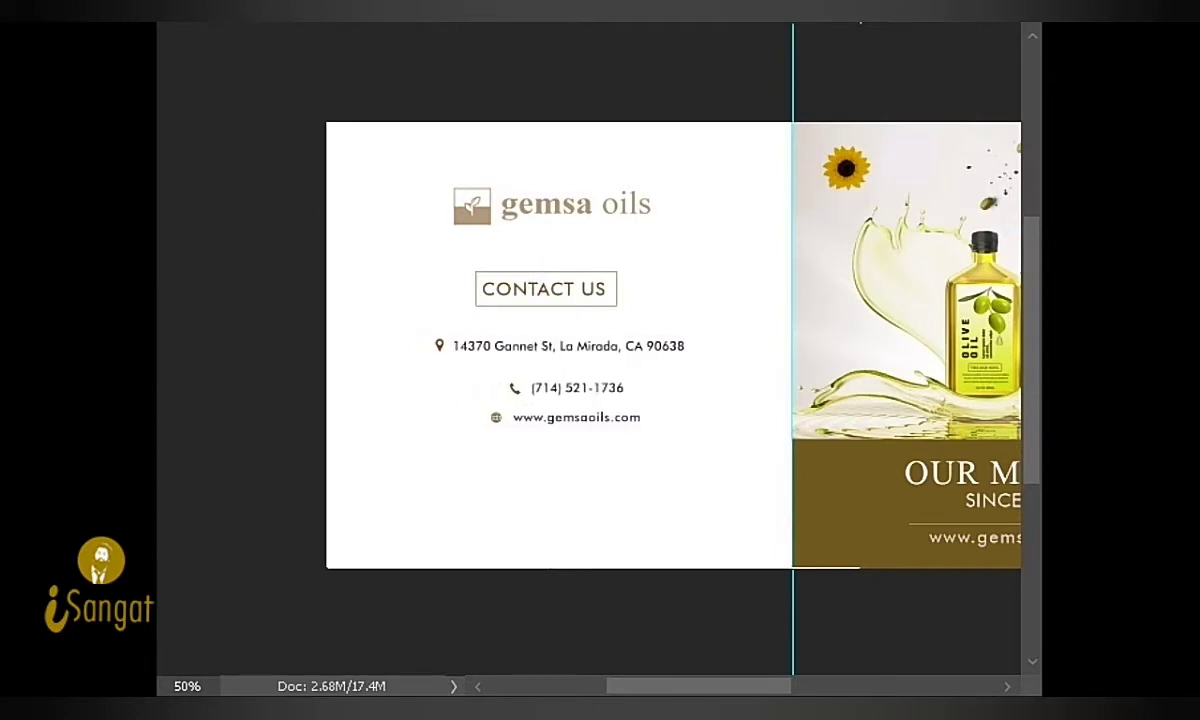
key(shift+Left)
key(Down)
key(Down)
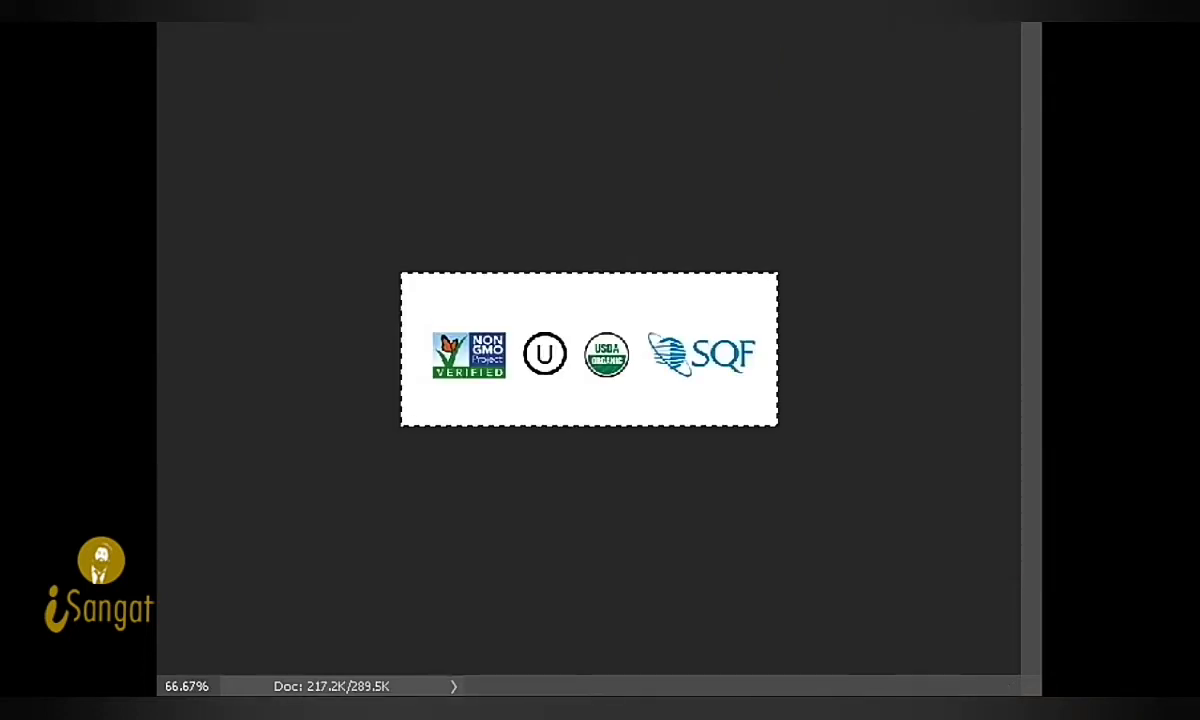
Step: Paste the certification logos into the panel's lower left and show rulers
key(ctrl+Tab)
key(ctrl+v)
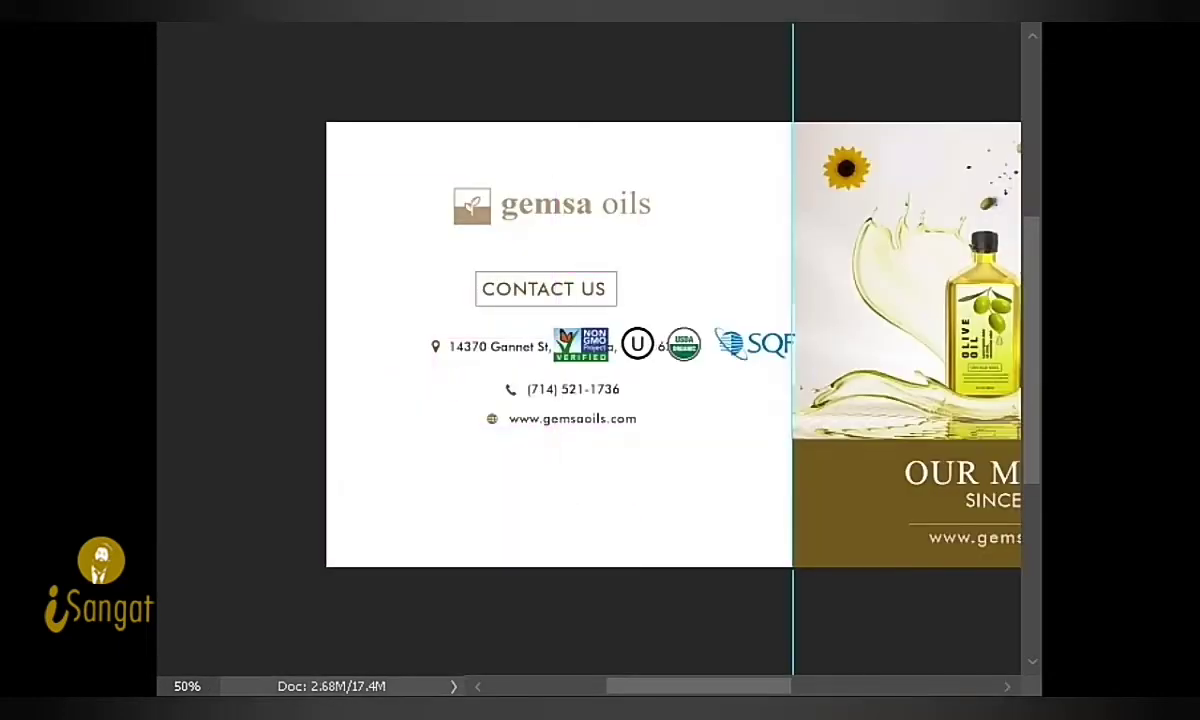
drag(710, 299, 508, 473)
key(ctrl+semicolon)
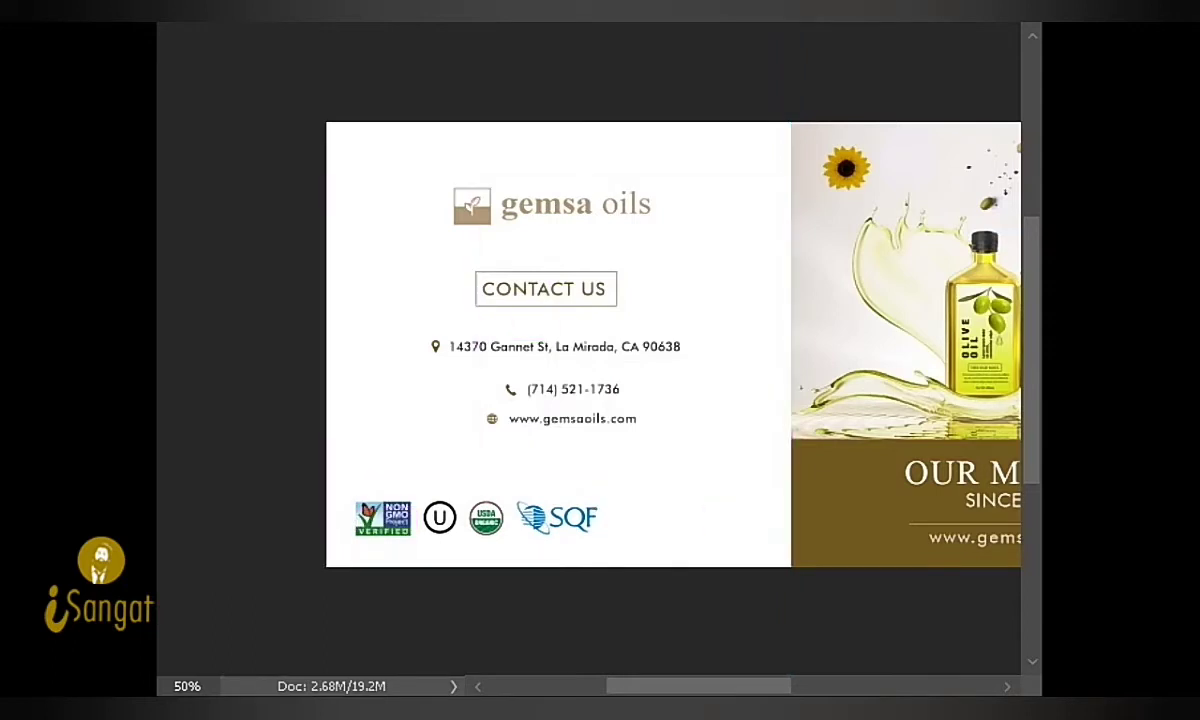
key(ctrl+apostrophe)
key(ctrl+apostrophe)
key(ctrl+r)
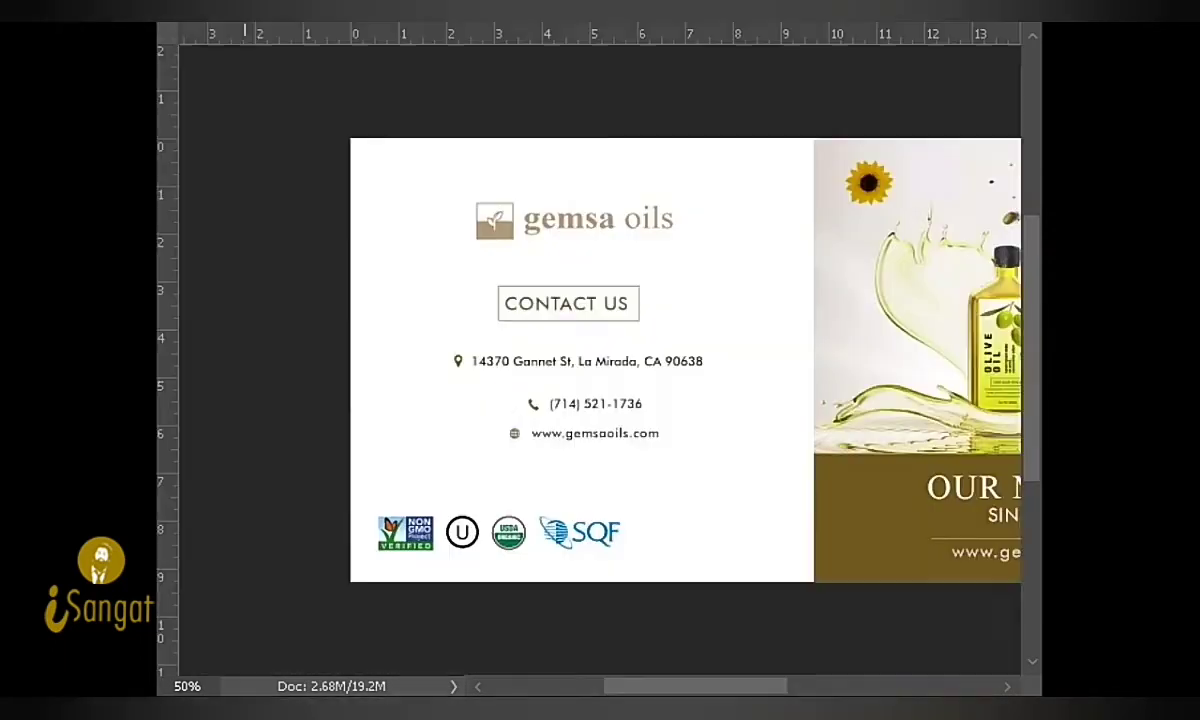
Step: Add guides at the fold and bottom edge, shrink the logo row, and centre it under the contact text
drag(245, 34, 300, 515)
drag(167, 300, 815, 300)
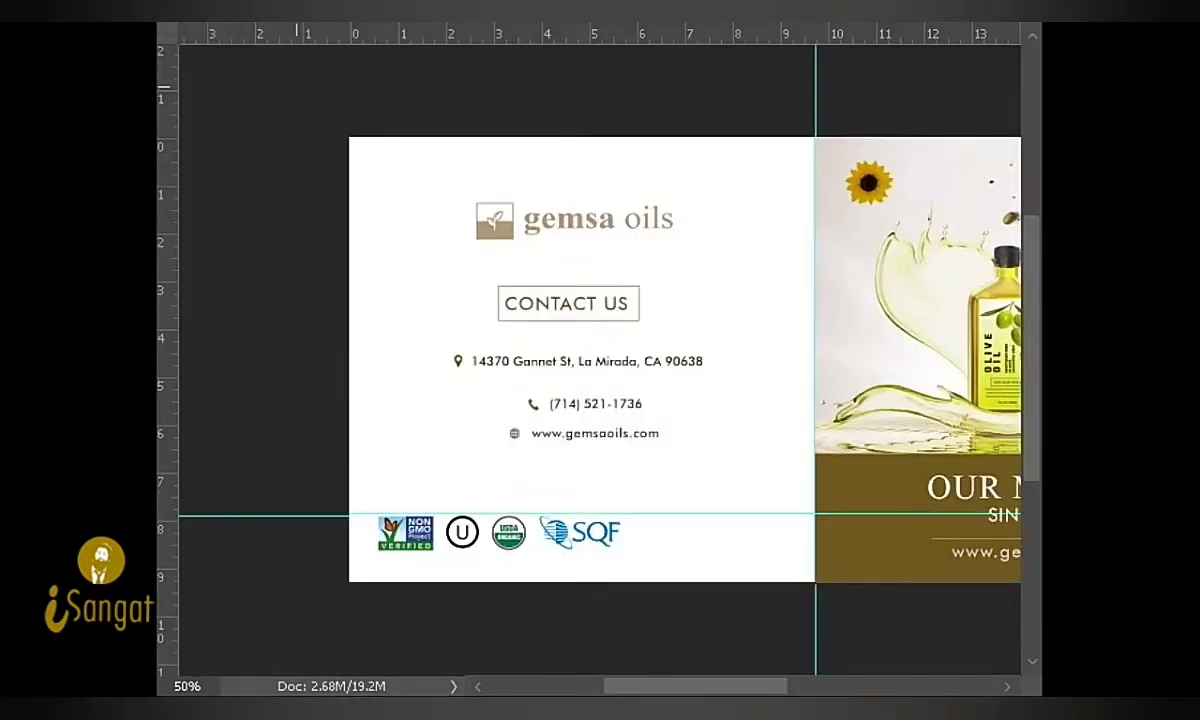
drag(275, 34, 640, 548)
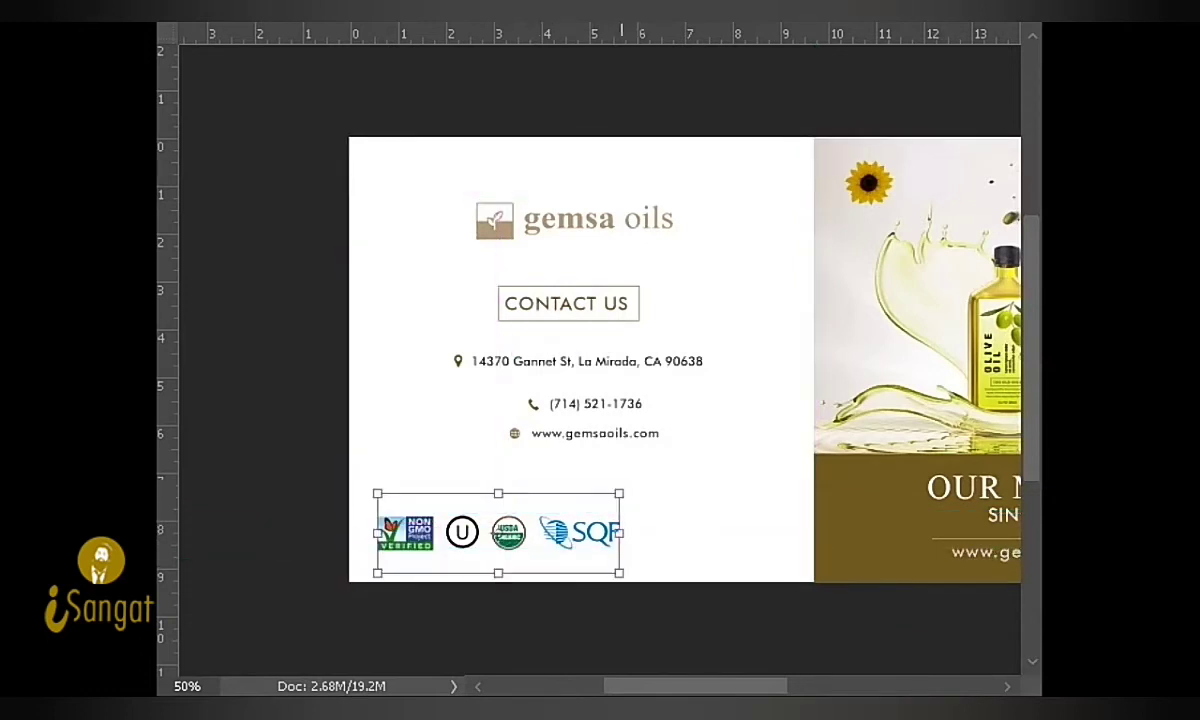
drag(622, 490, 603, 497)
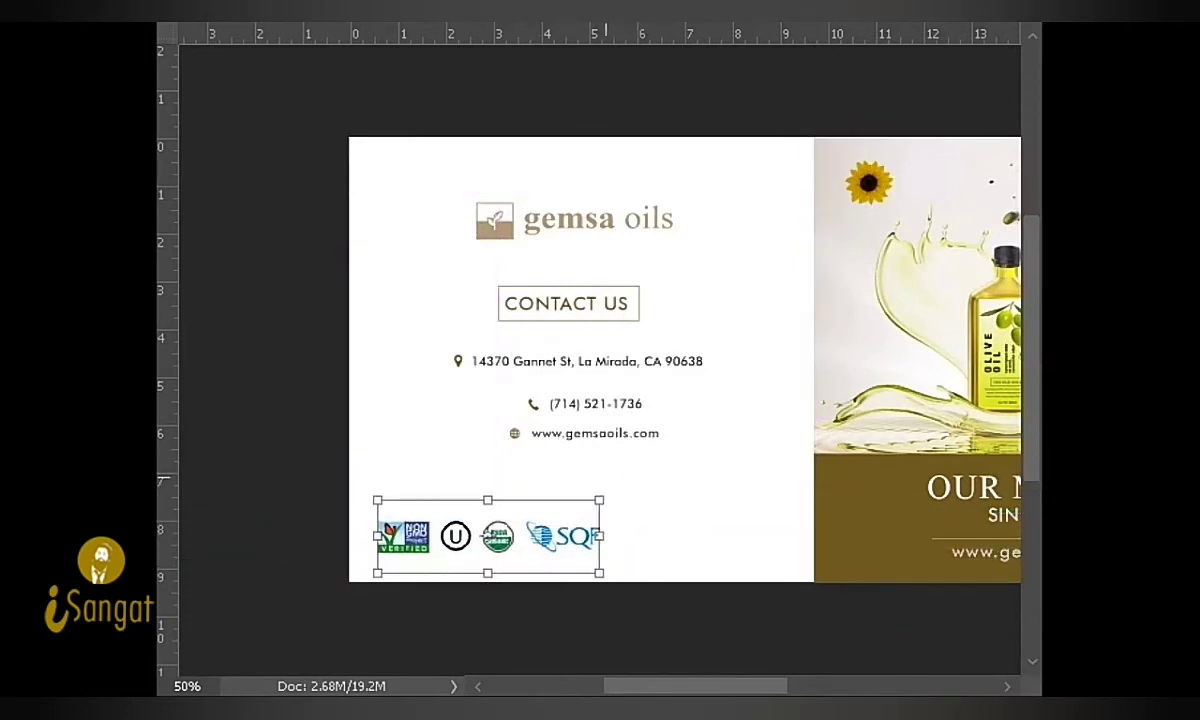
key(Return)
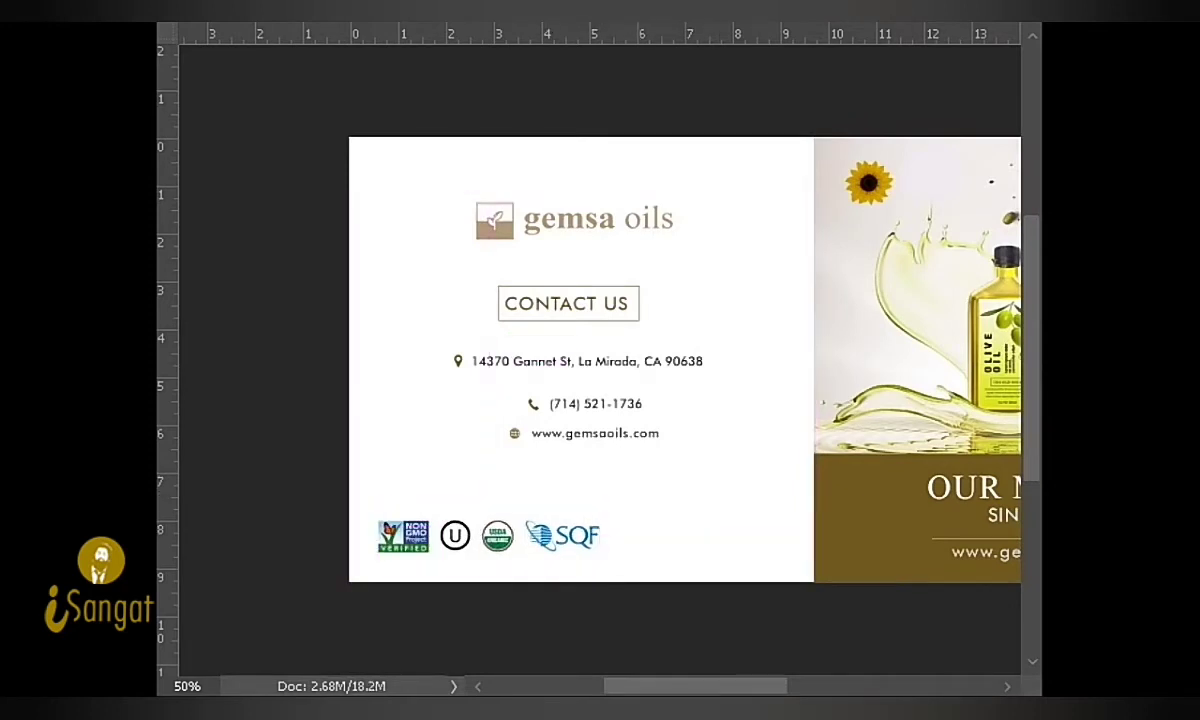
drag(488, 537, 581, 537)
key(ctrl+minus)
key(ctrl+minus)
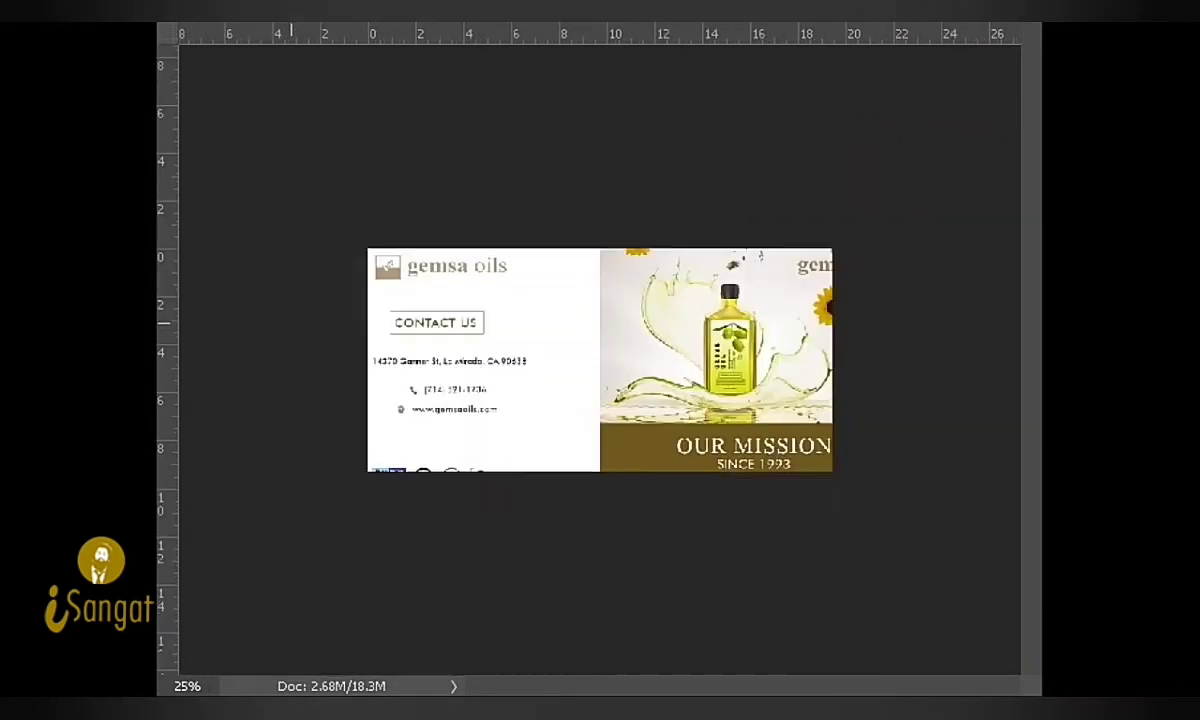
Step: Scale up the gemsa oils logo with Free Transform
key(ctrl+plus)
key(ctrl+plus)
scroll(545, 282, left, 3)
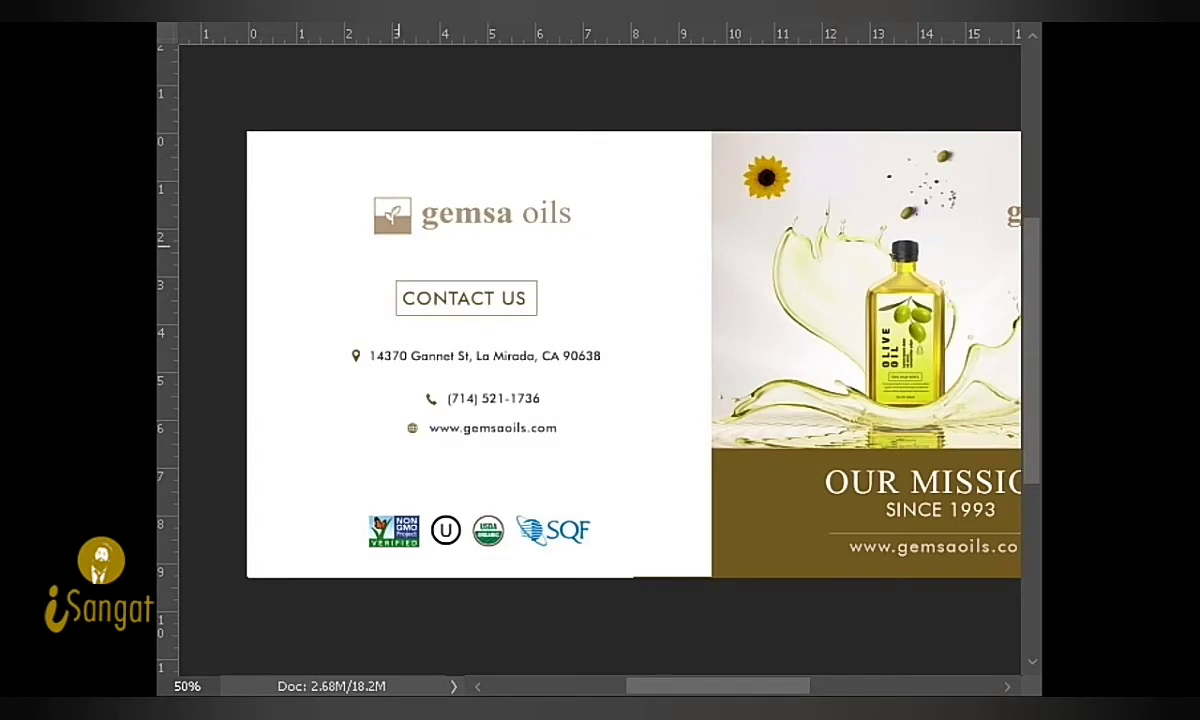
key(ctrl)
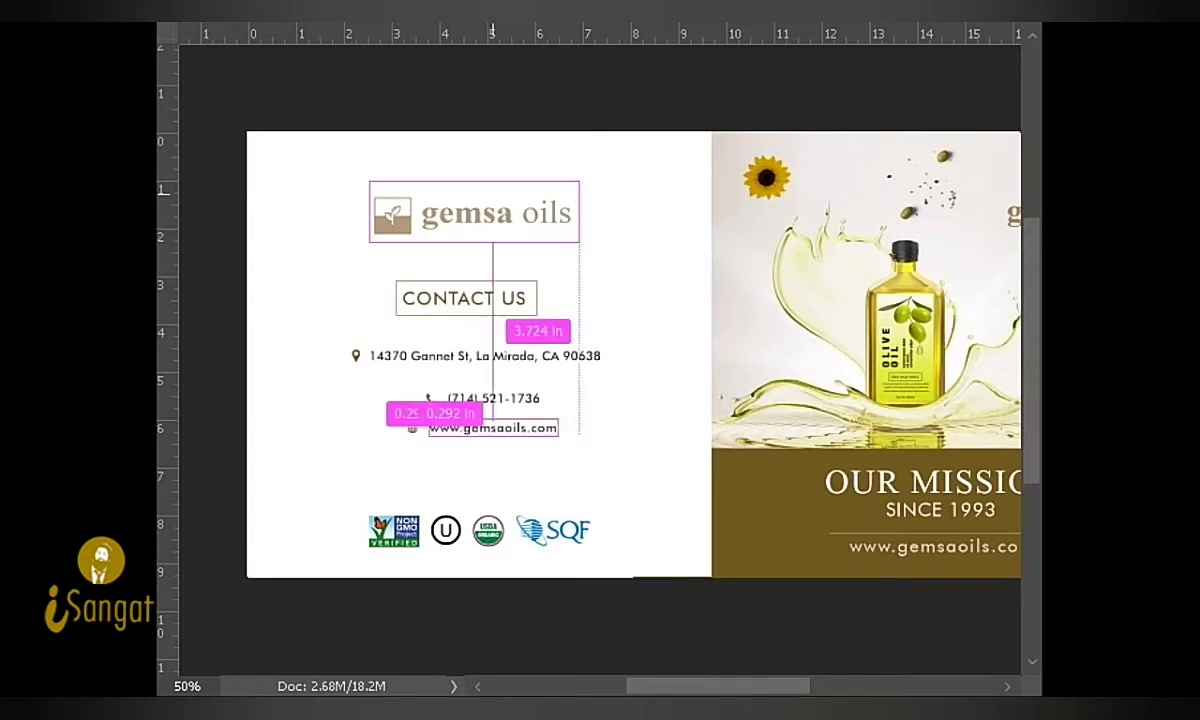
key(ctrl+t)
drag(579, 241, 596, 241)
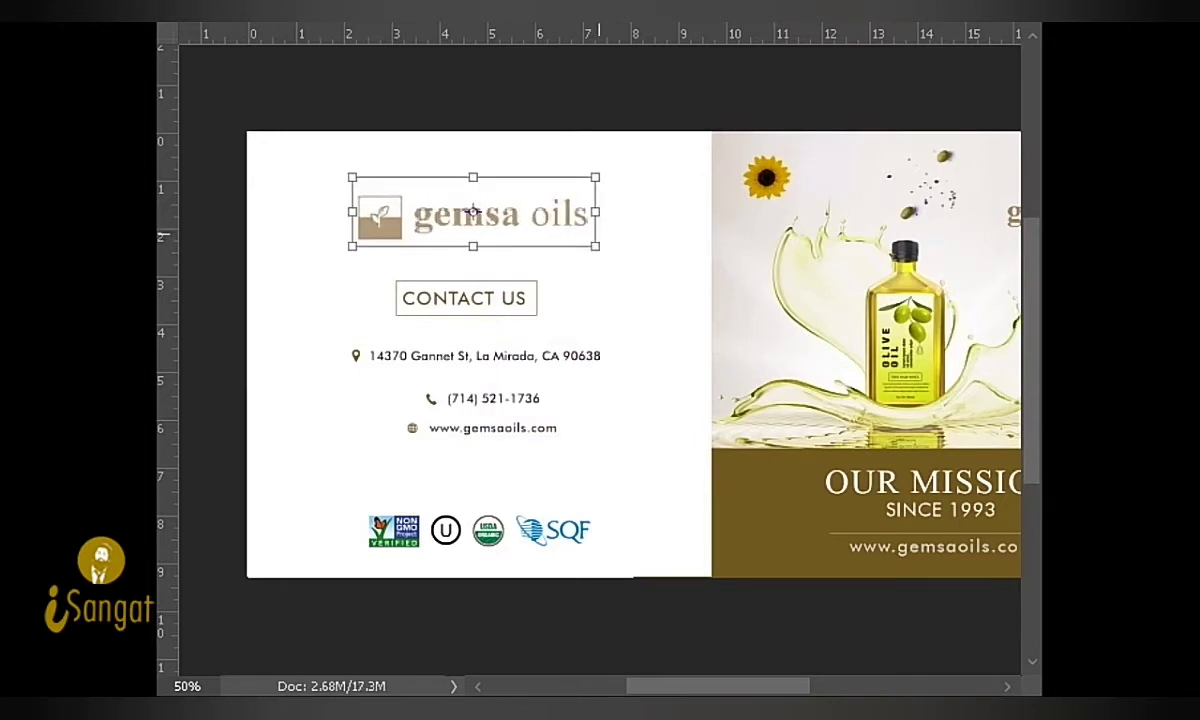
drag(595, 177, 590, 179)
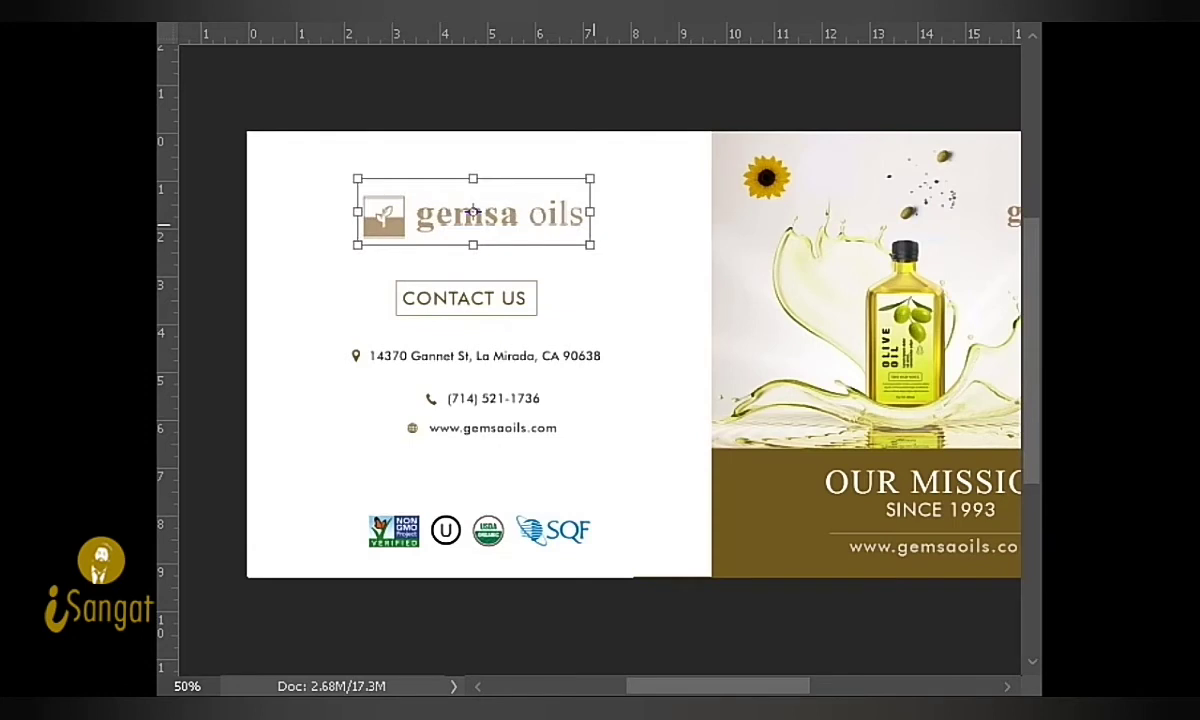
key(Return)
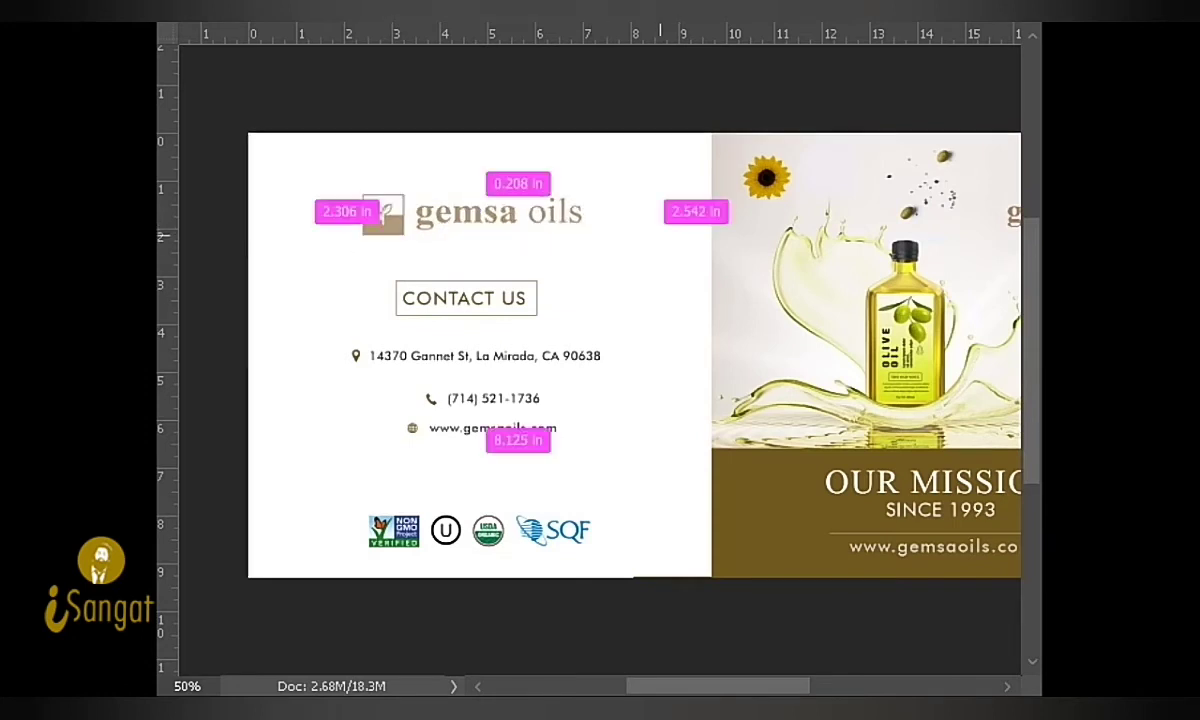
Step: Recentre the logo, then shift the panel's contents slightly upward
key(shift+Right)
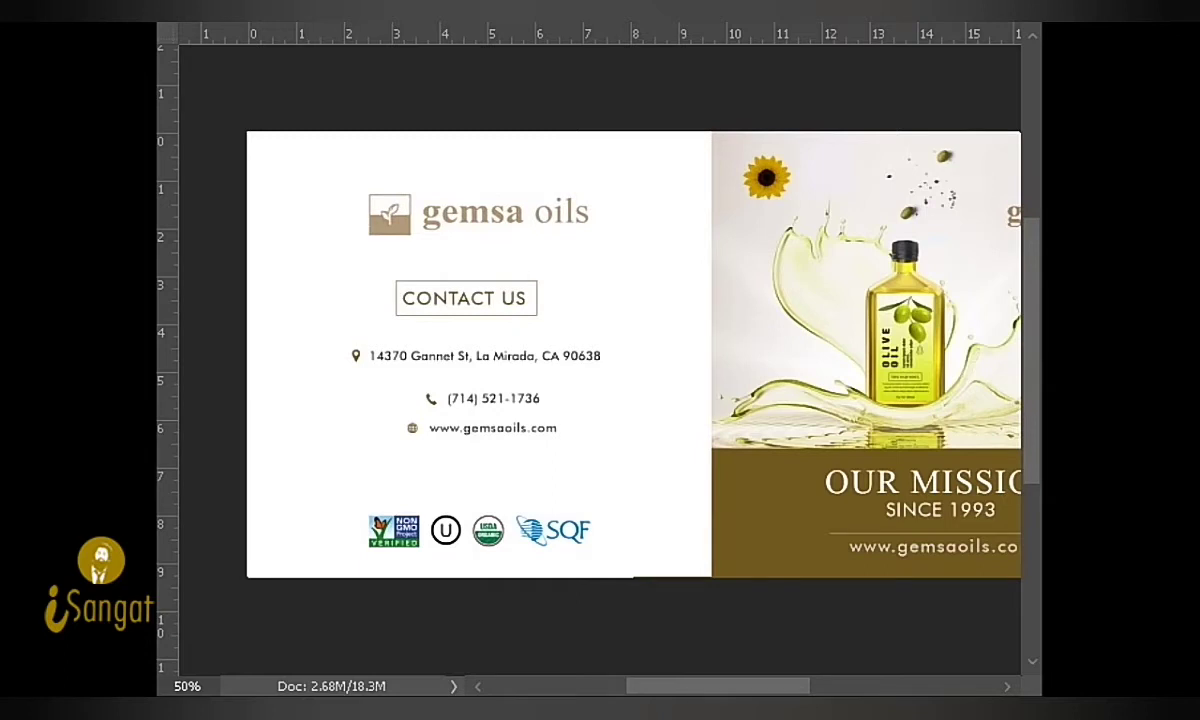
key(shift+Left)
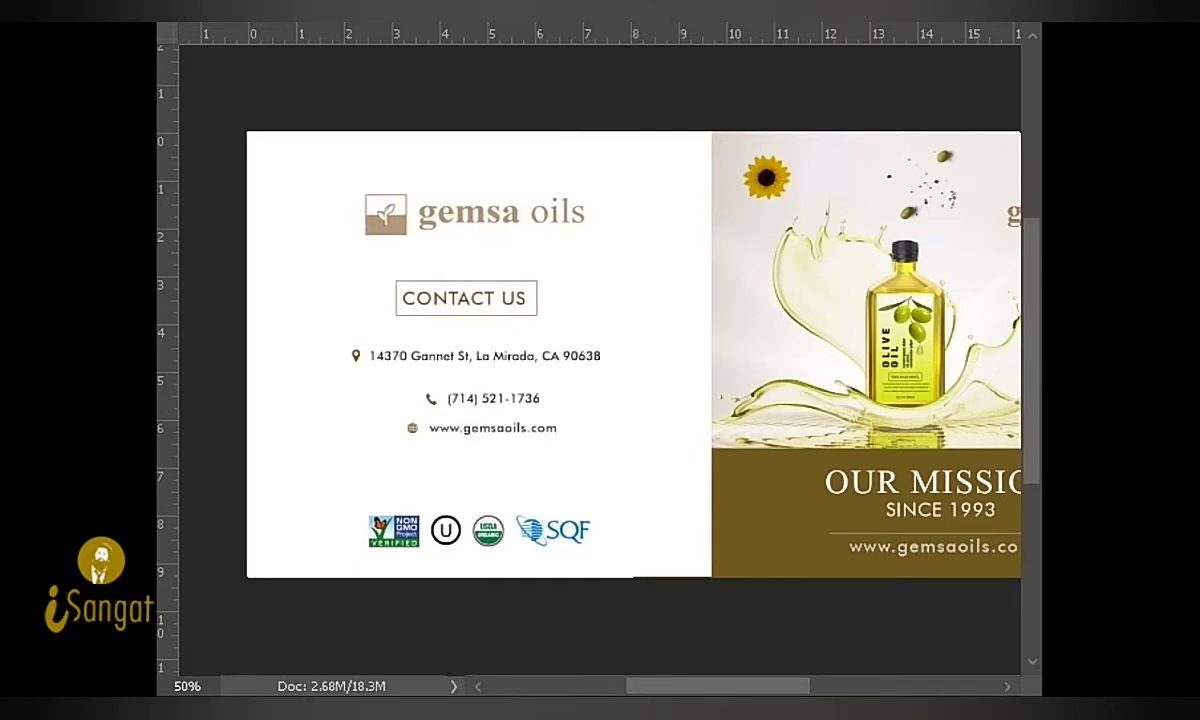
key(Left)
key(Left)
key(Left)
key(Left)
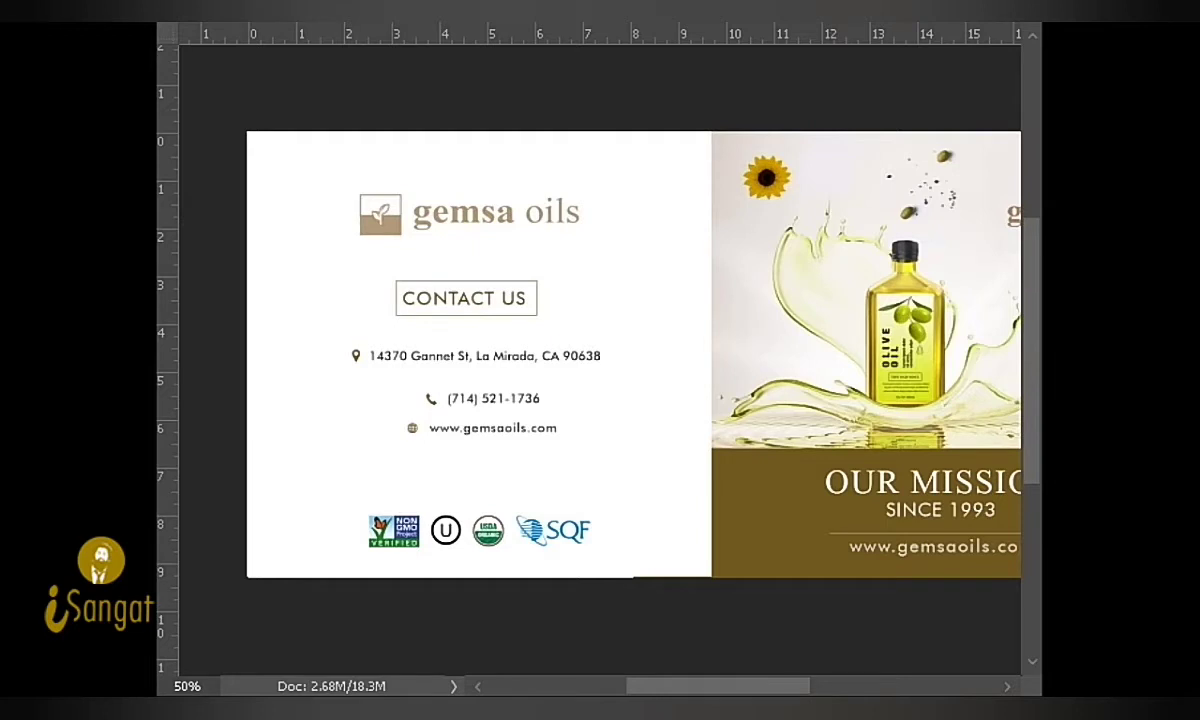
key(shift+Up)
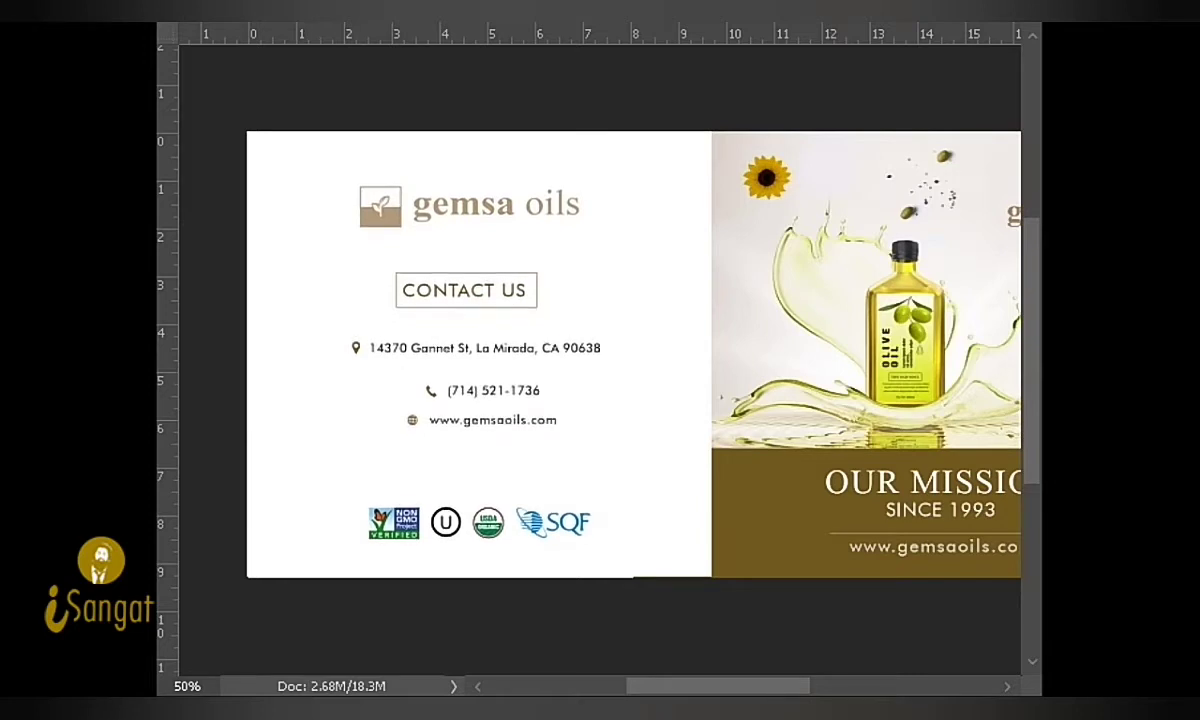
key(shift+Up)
key(shift+Up)
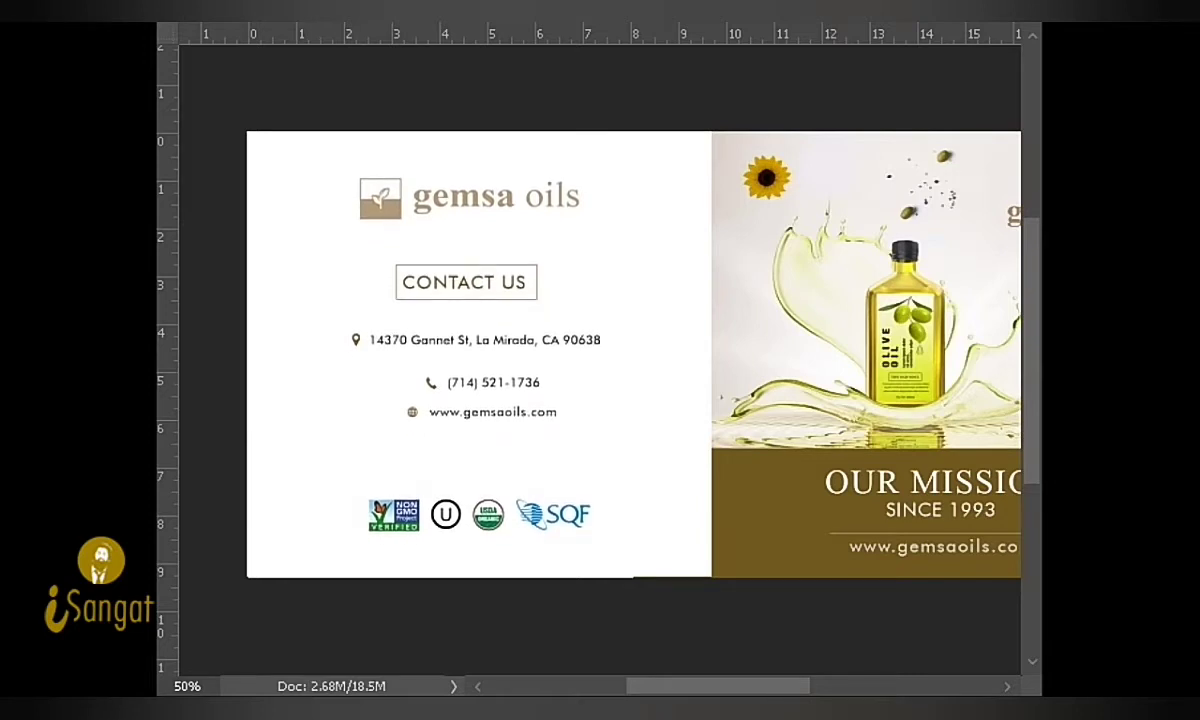
key(Up)
key(Up)
key(Up)
key(Up)
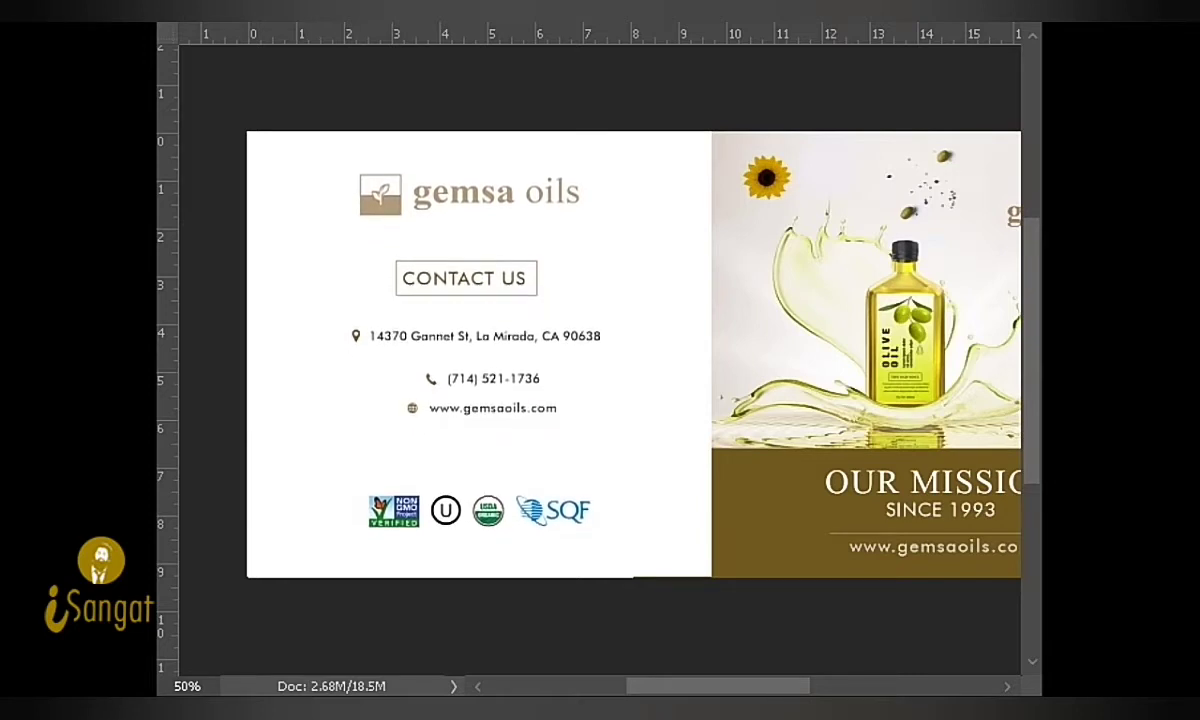
key(Up)
key(Up)
key(Up)
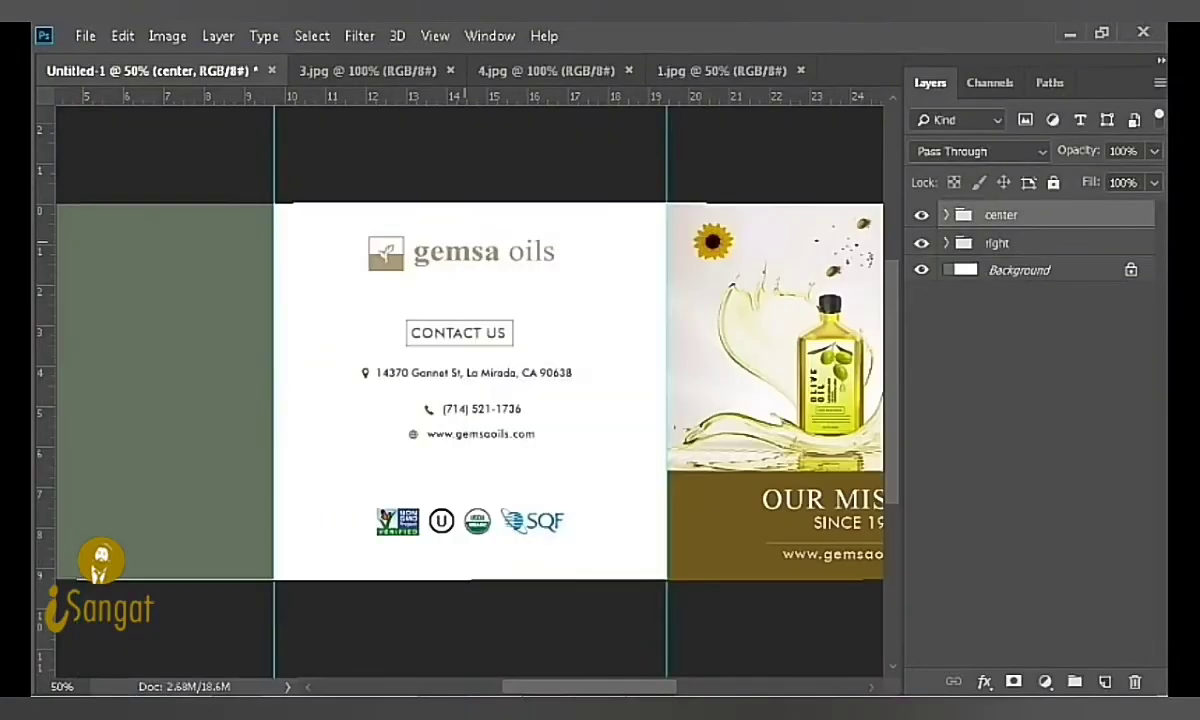
Step: Fill the green left panel with white on a new layer
scroll(208, 349, left, 5)
scroll(208, 349, left, 2)
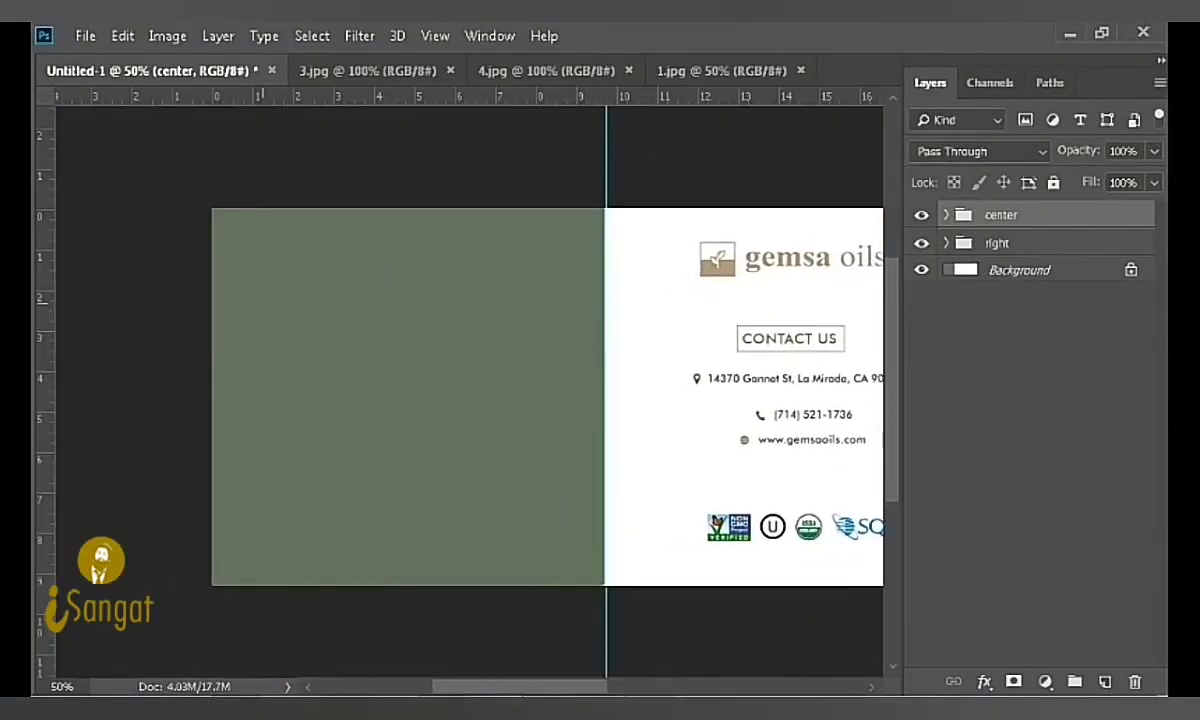
key(ctrl+shift+alt+n)
drag(212, 209, 604, 584)
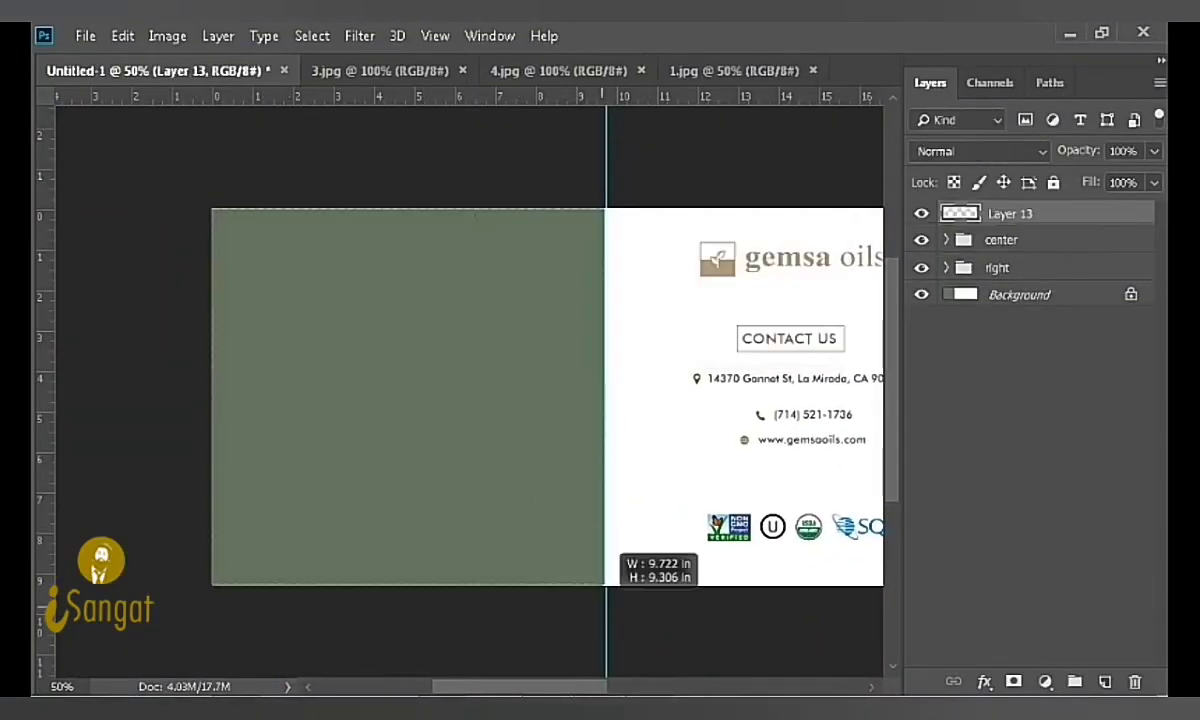
key(ctrl+BackSpace)
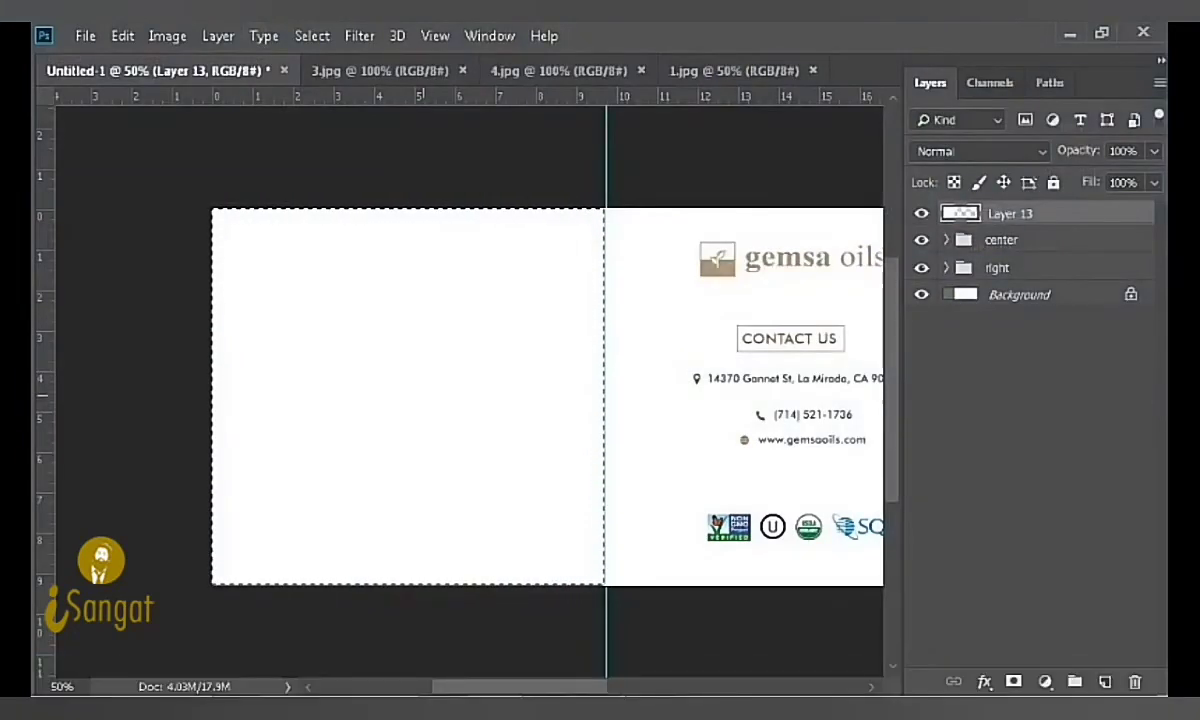
Step: Copy the words '25 Years' from the Client Brief document
click(649, 680)
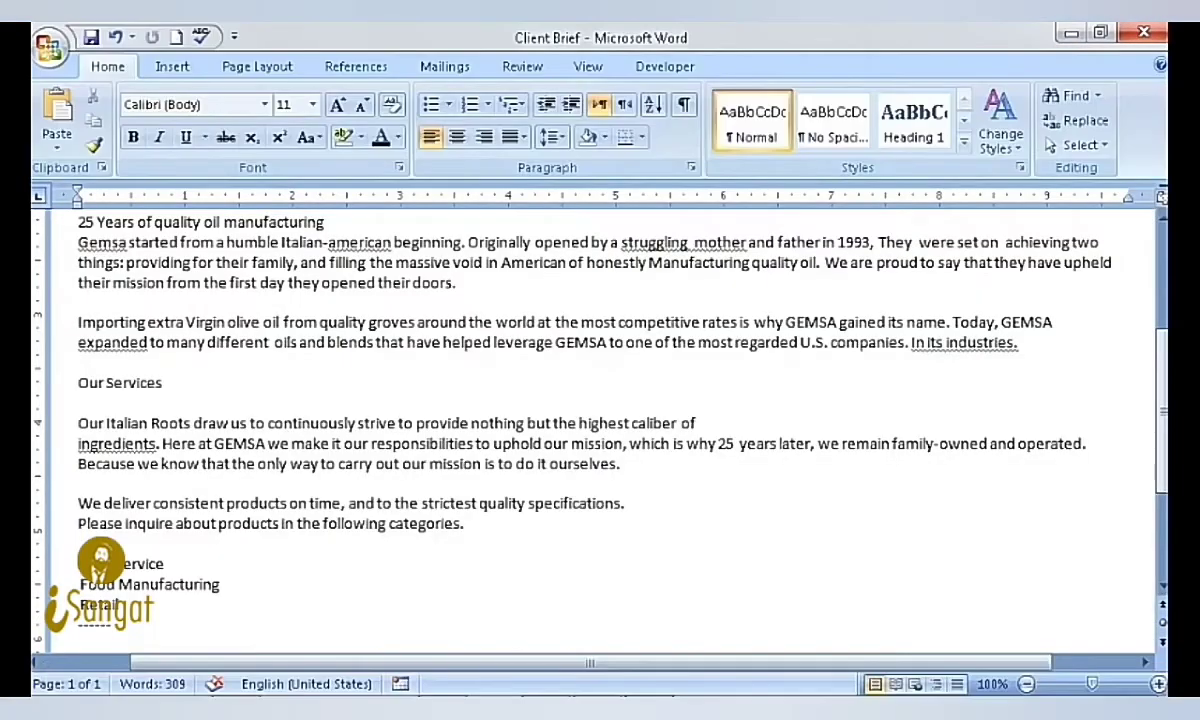
drag(78, 276, 134, 276)
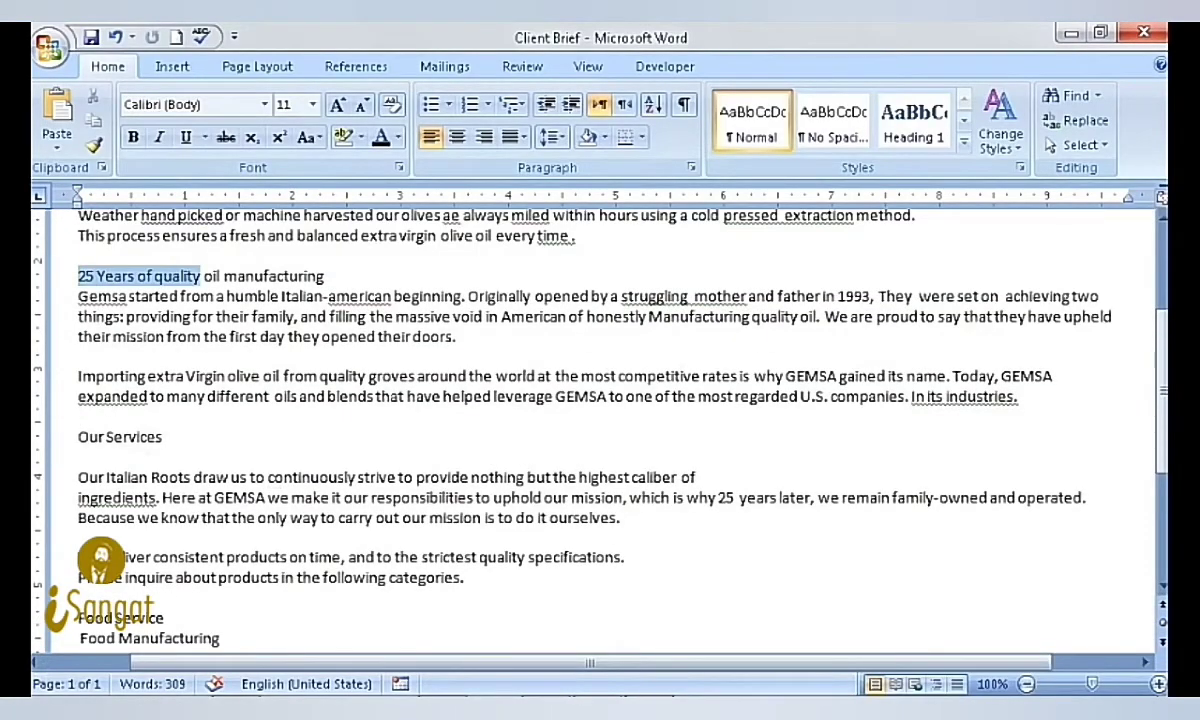
key(alt+Tab)
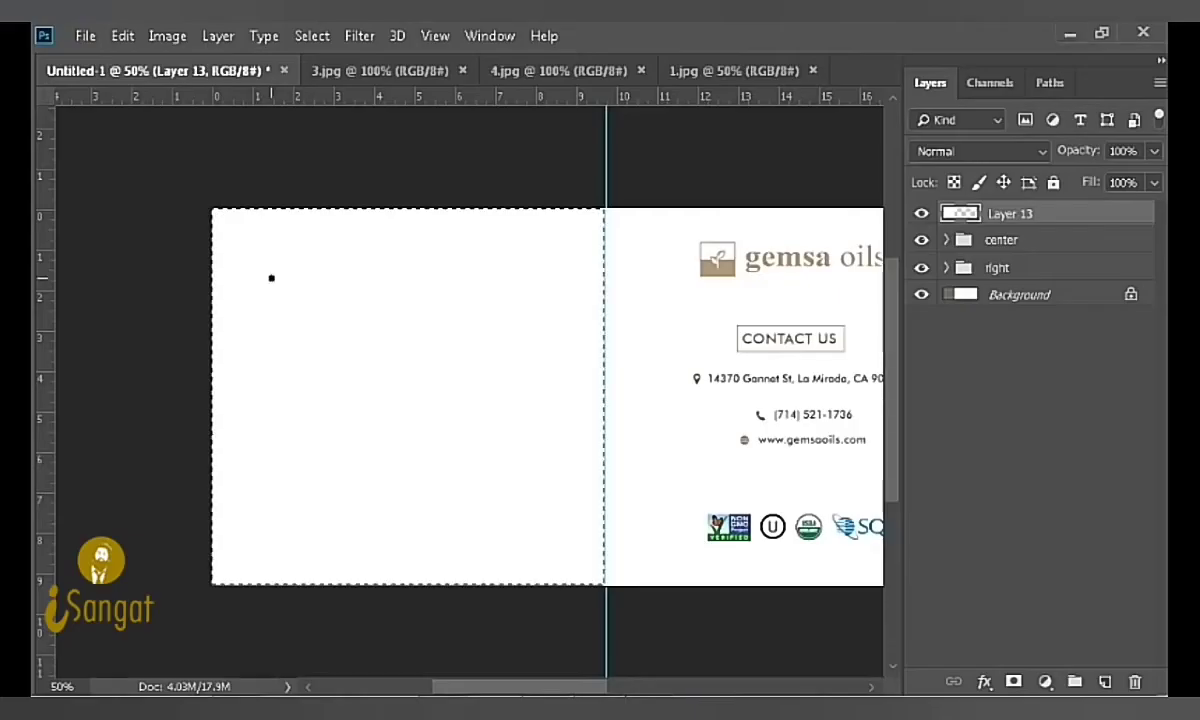
Step: Paste '25 Years' as a text layer and move it to the left panel's top left
click(271, 277)
key(ctrl+v)
key(ctrl+Return)
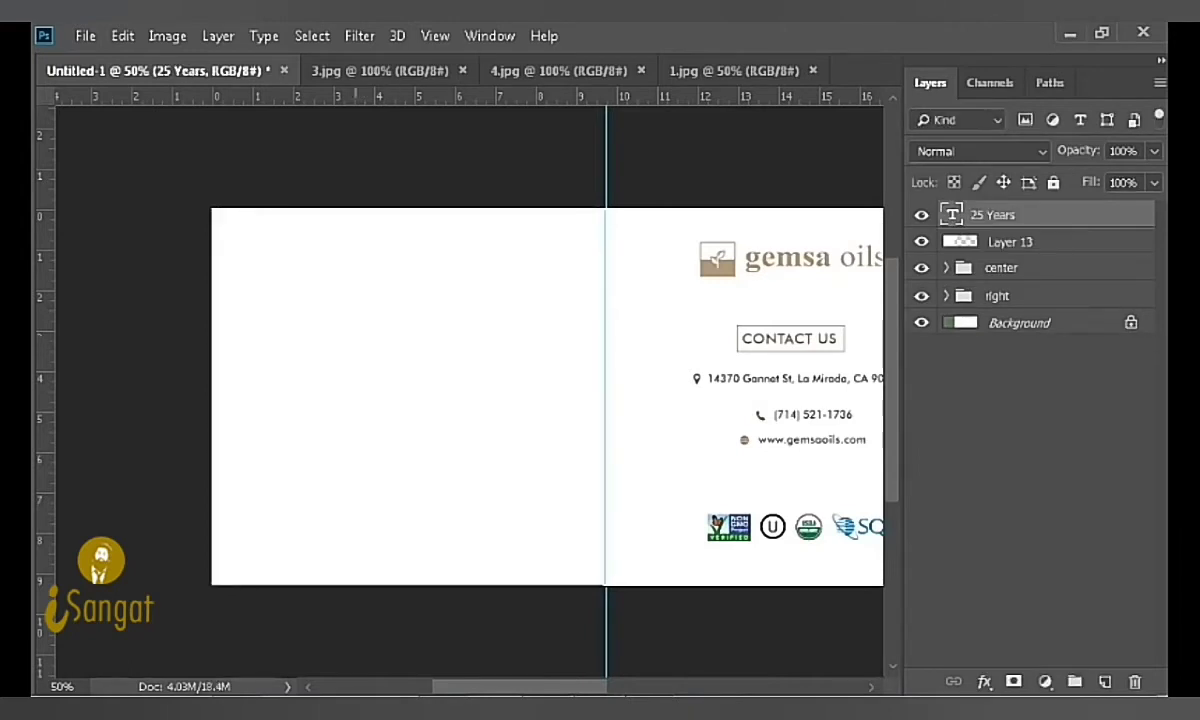
drag(265, 270, 336, 284)
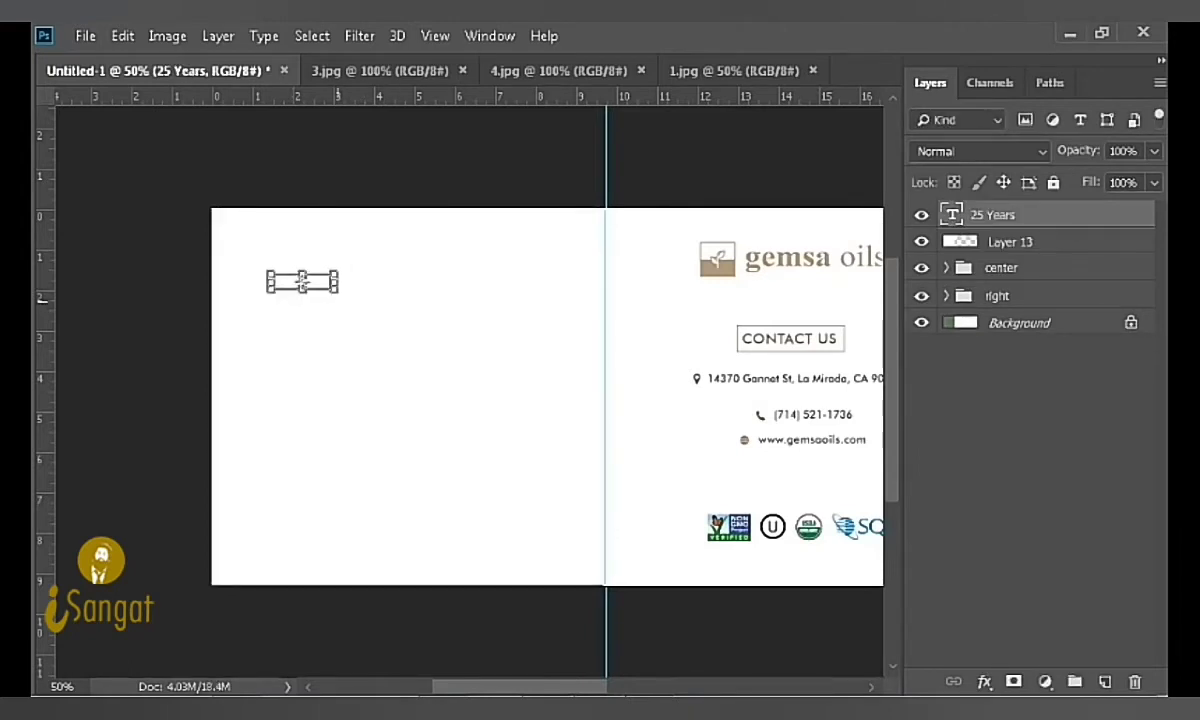
key(Escape)
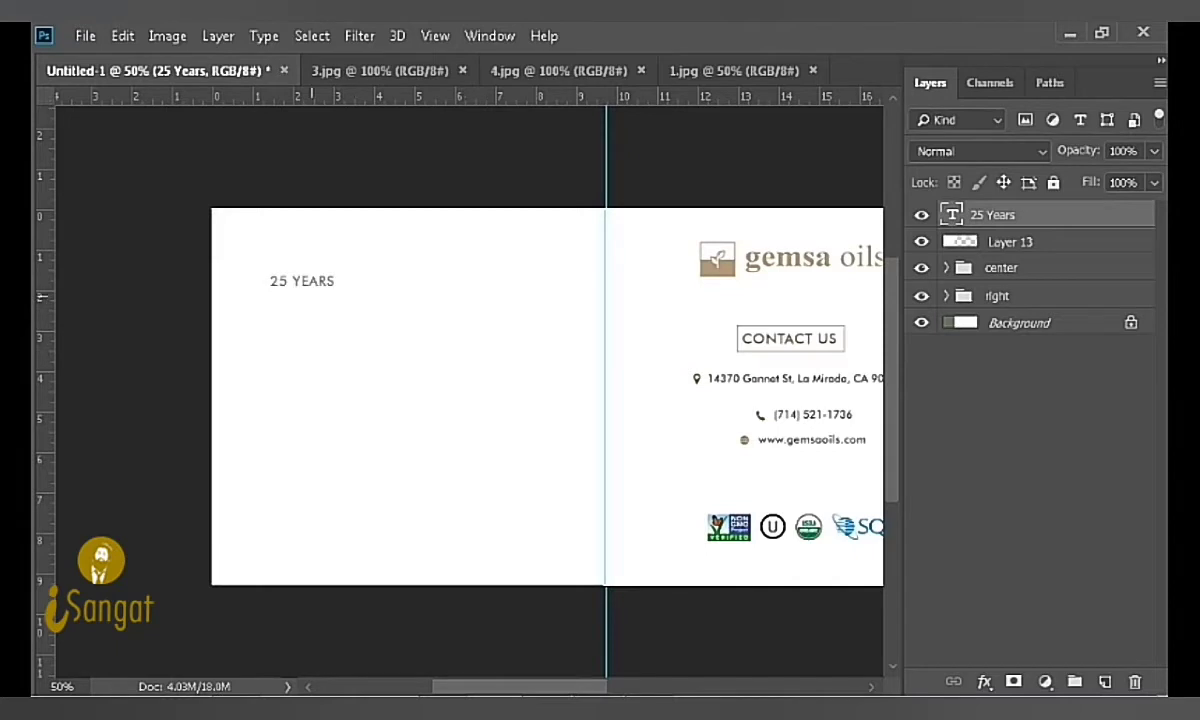
mouse_move(331, 270)
mouse_down()
mouse_move(303, 270)
mouse_move(311, 292)
mouse_move(293, 274)
mouse_up()
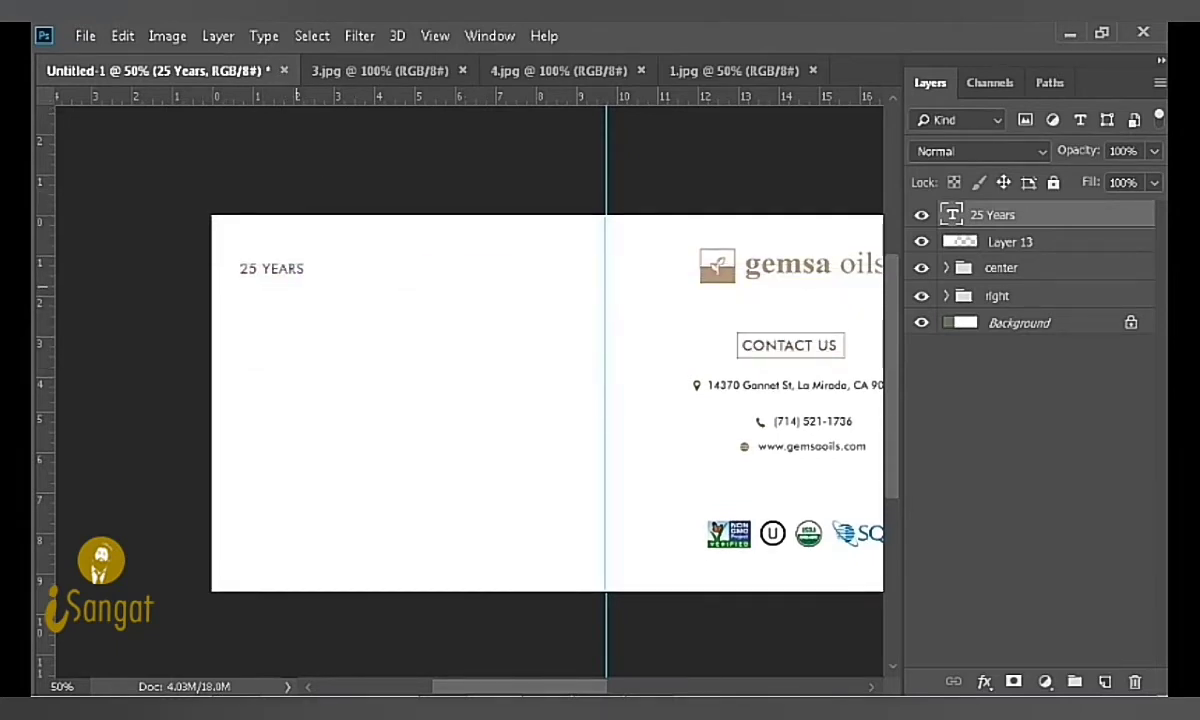
Step: Set the 25 YEARS heading text to 40 pt
double_click(263, 255)
key(ctrl+t)
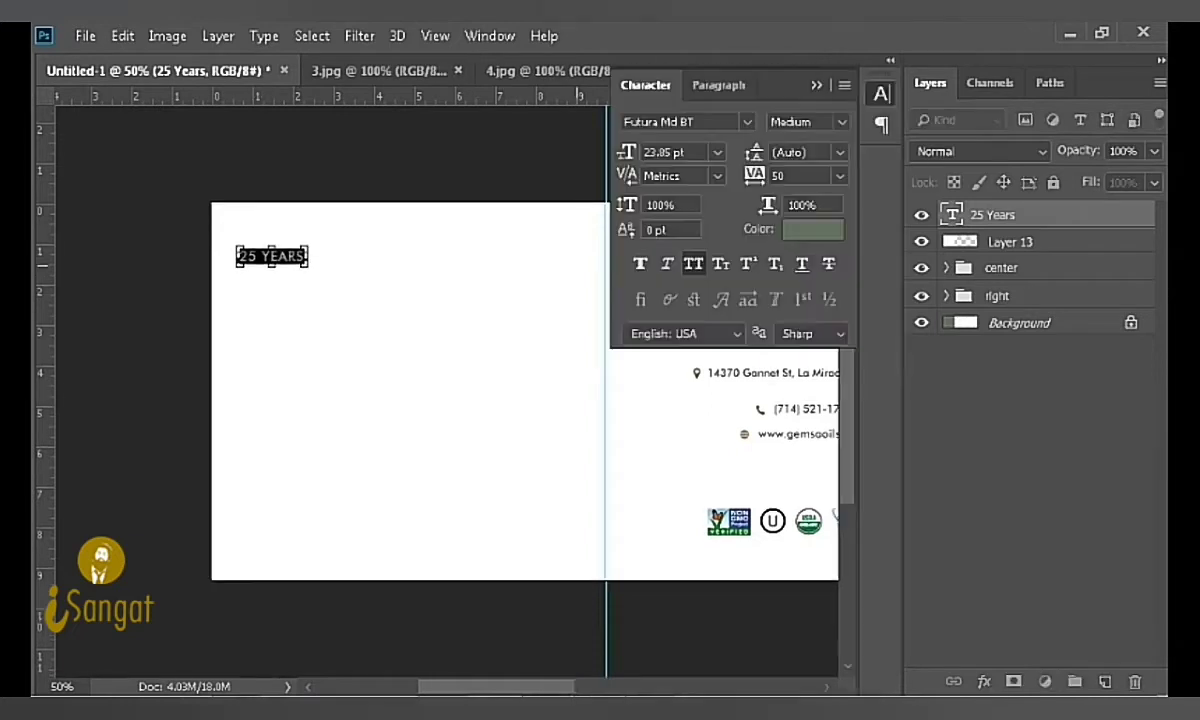
click(747, 121)
key(Tab)
key(Tab)
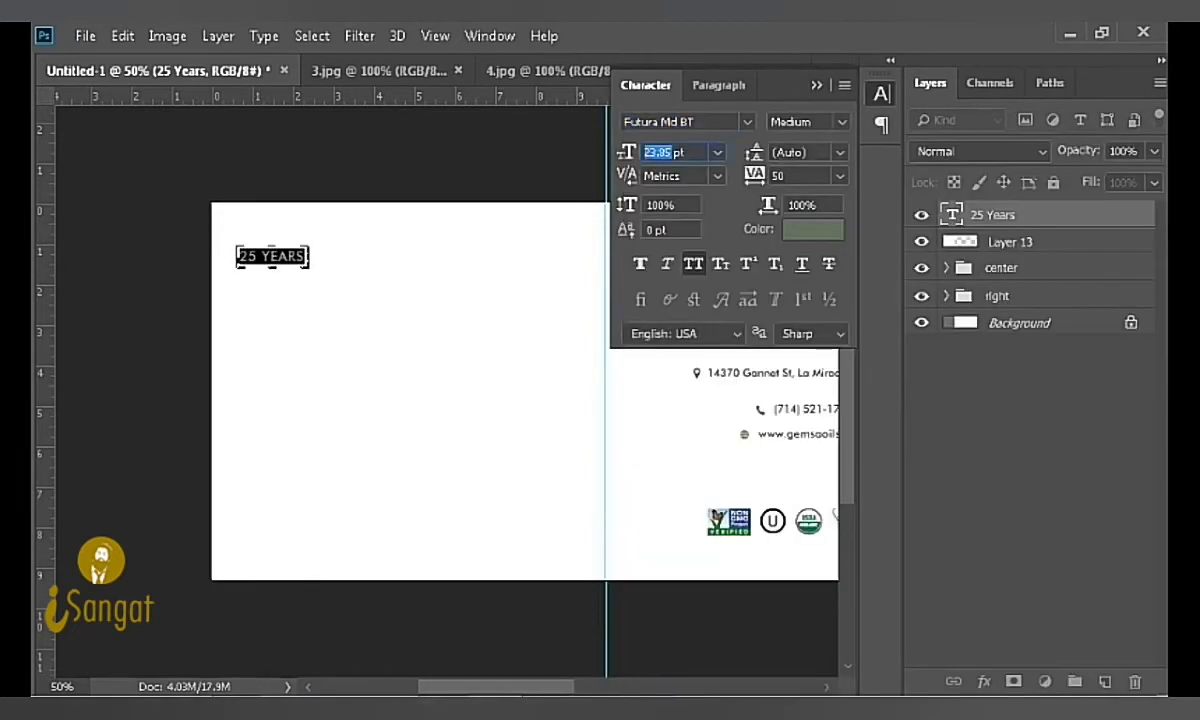
text(40)
key(Return)
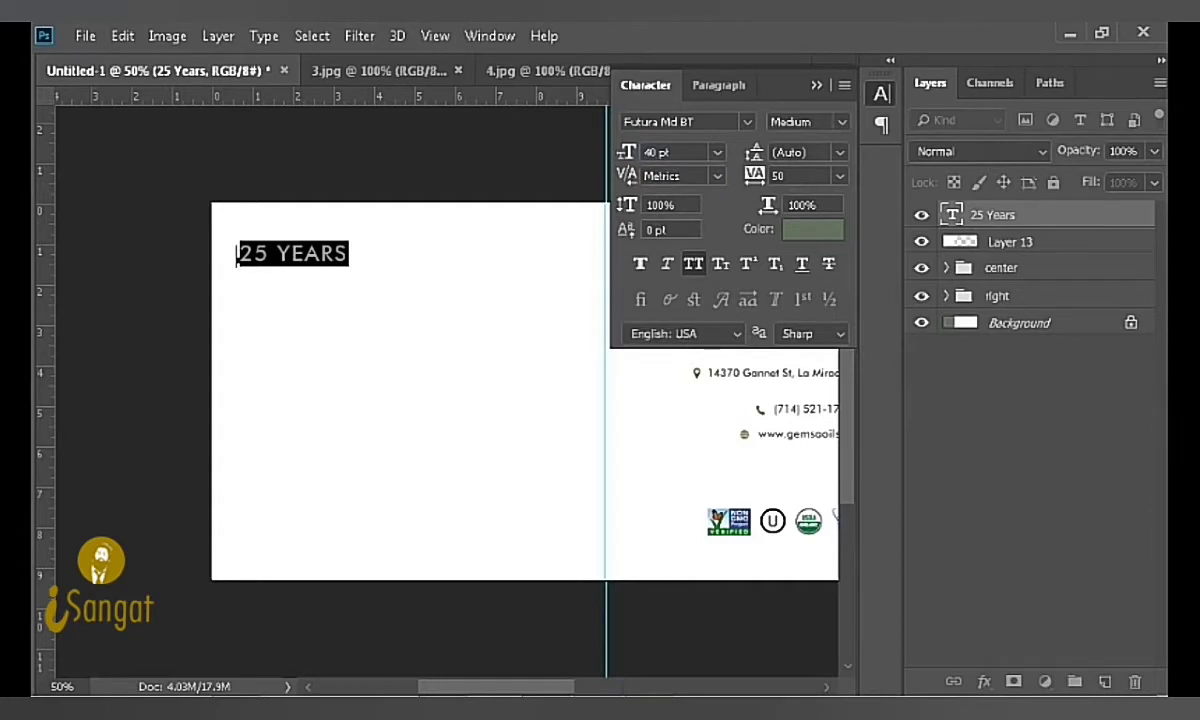
Step: Colour the heading gold (C20 M30 Y100) and set its letter spacing to 0
click(813, 229)
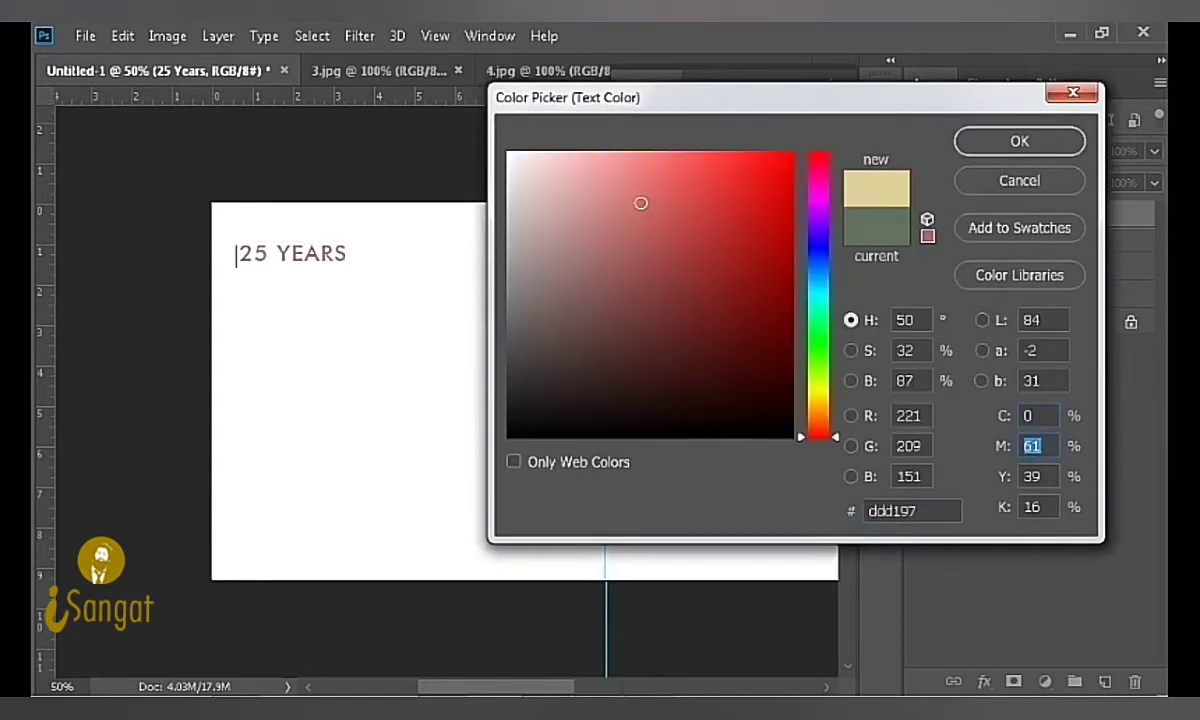
text(20)
key(Tab)
text(100)
key(Tab)
key(shift+Tab)
key(shift+Tab)
text(30)
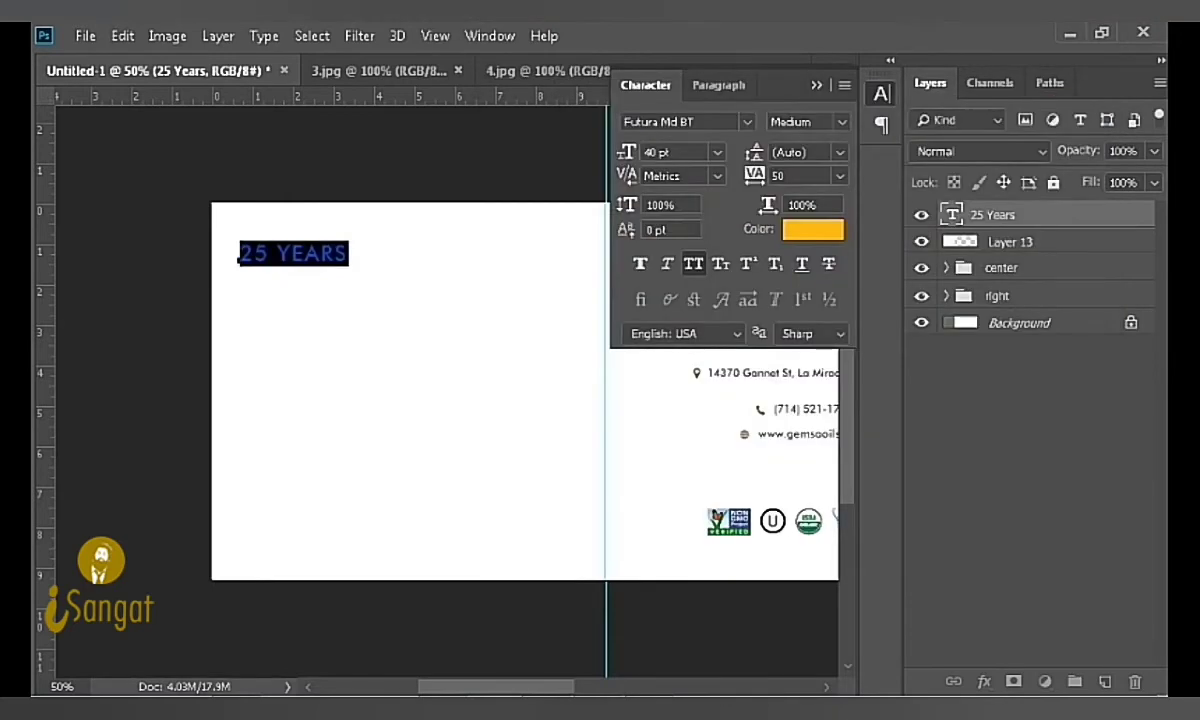
click(838, 176)
click(800, 311)
click(287, 253)
Step: Commit the heading, apply Faux Bold to it, and collapse the Character panel
key(ctrl+Return)
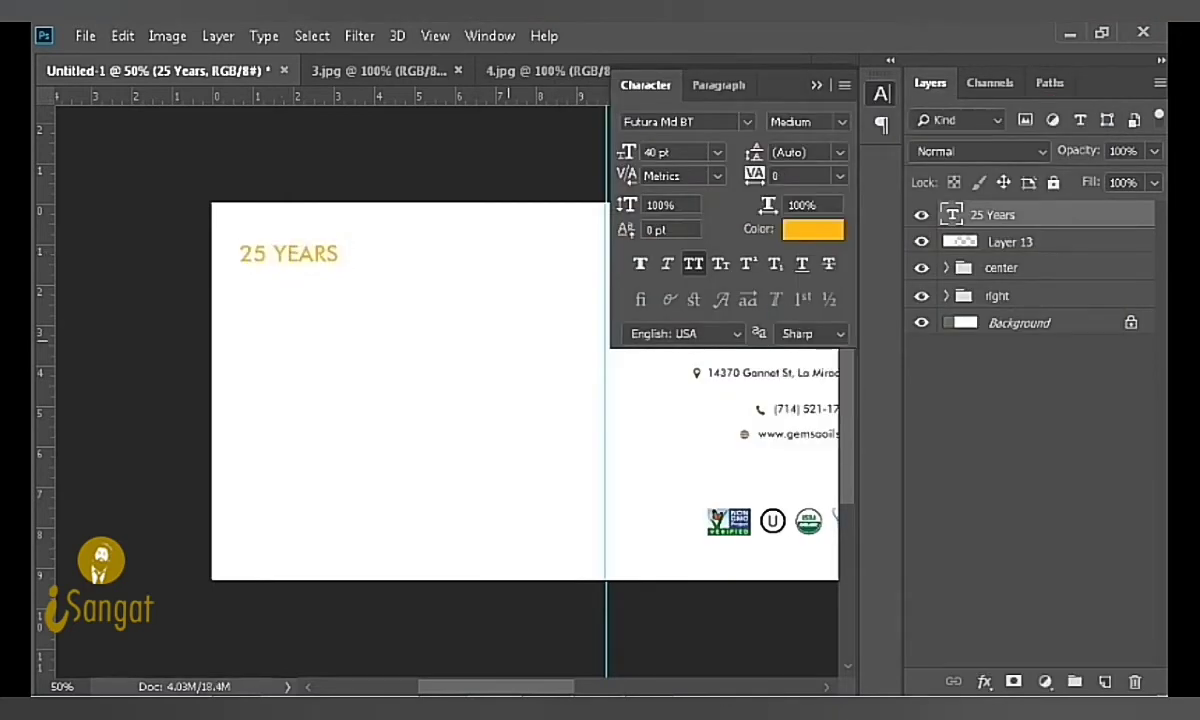
click(640, 263)
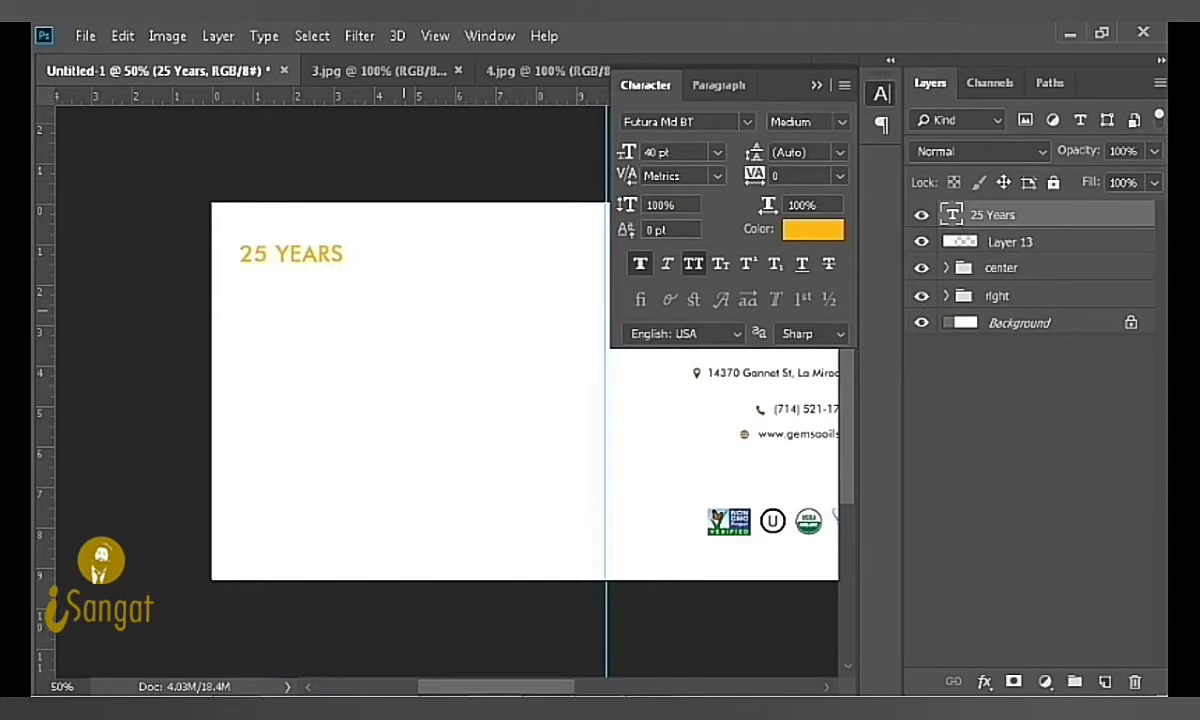
click(313, 285)
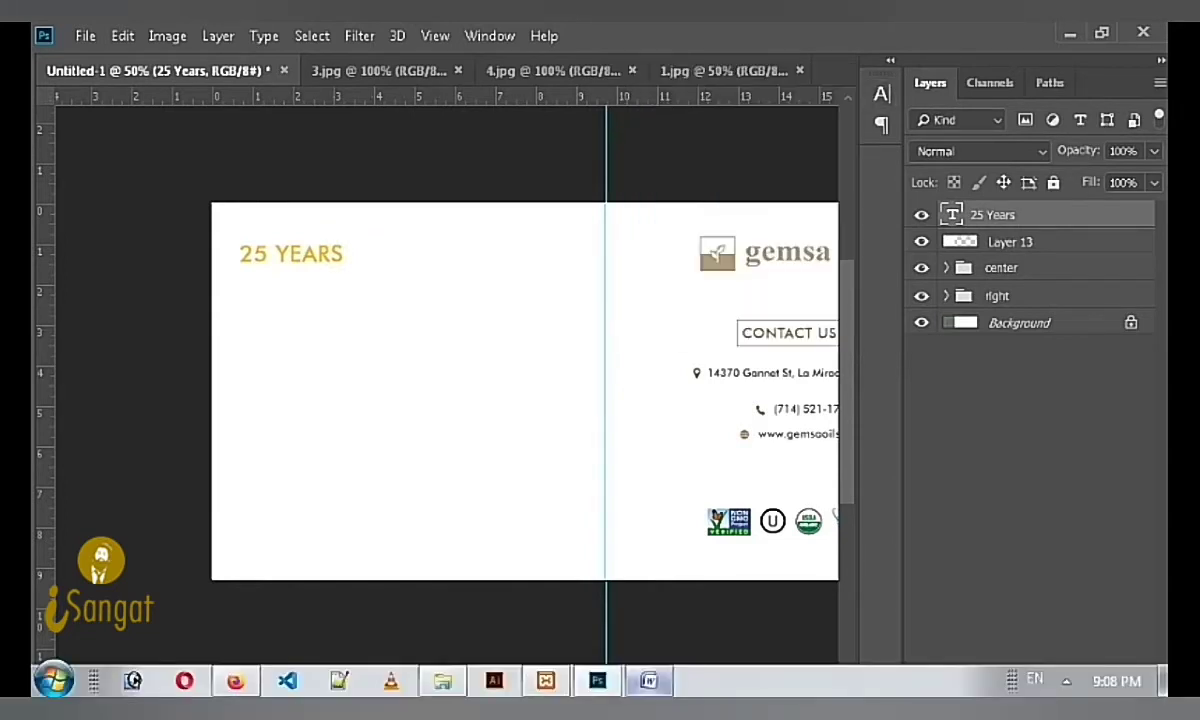
click(649, 680)
Step: Copy 'of quality oil manufacturing' from the brief and paste it as text under 25 YEARS
mouse_move(97, 276)
mouse_down()
mouse_move(326, 276)
mouse_move(150, 276)
mouse_up()
click(326, 276)
key(alt+Tab)
click(245, 275)
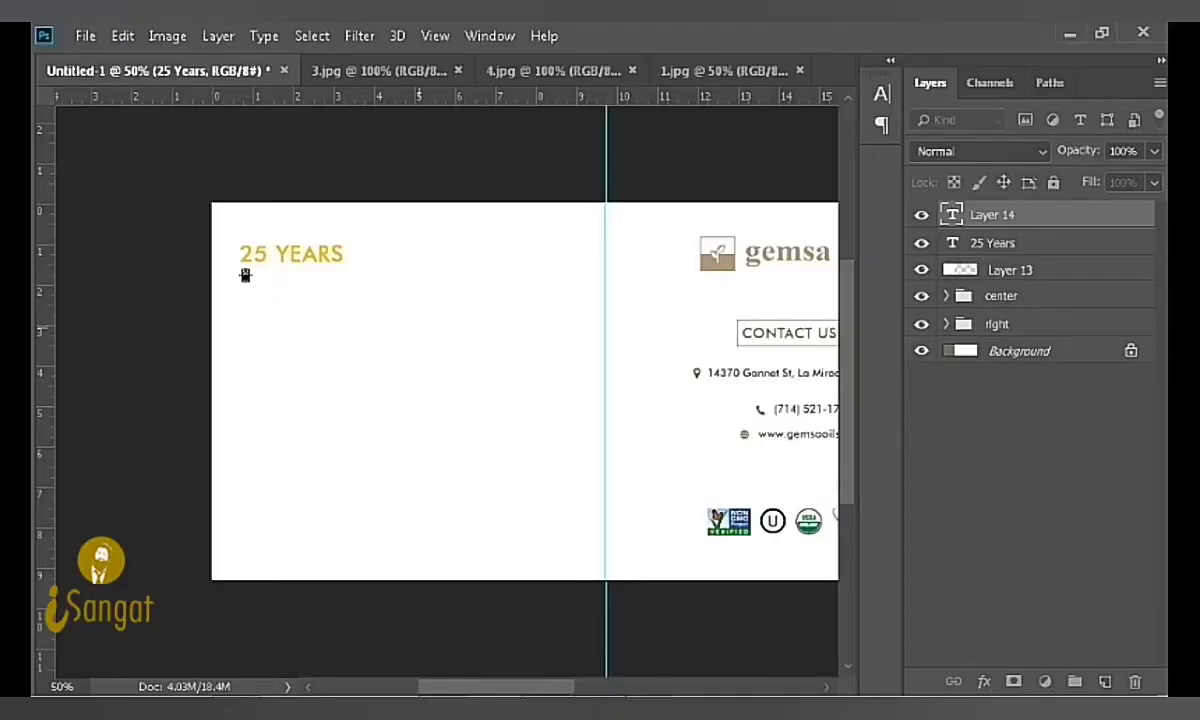
text(of quality oil manufacturing)
key(ctrl+Return)
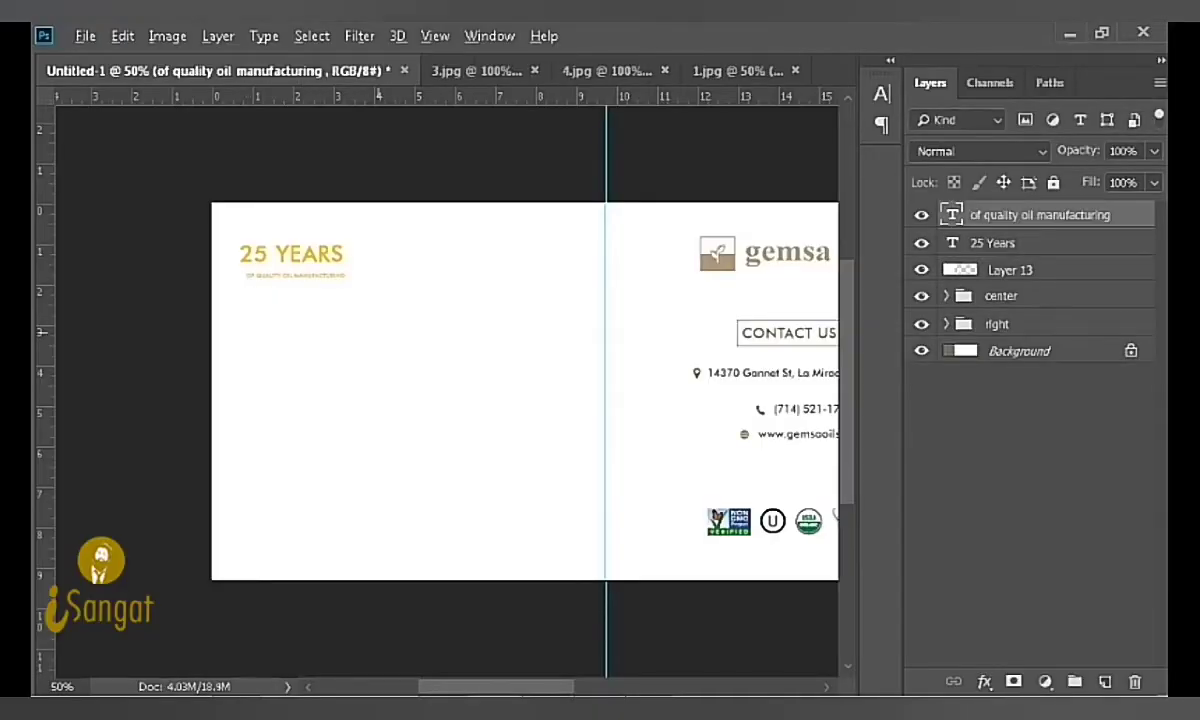
Step: Set the tagline to Futura Md BT at 19.5 pt
key(ctrl+t)
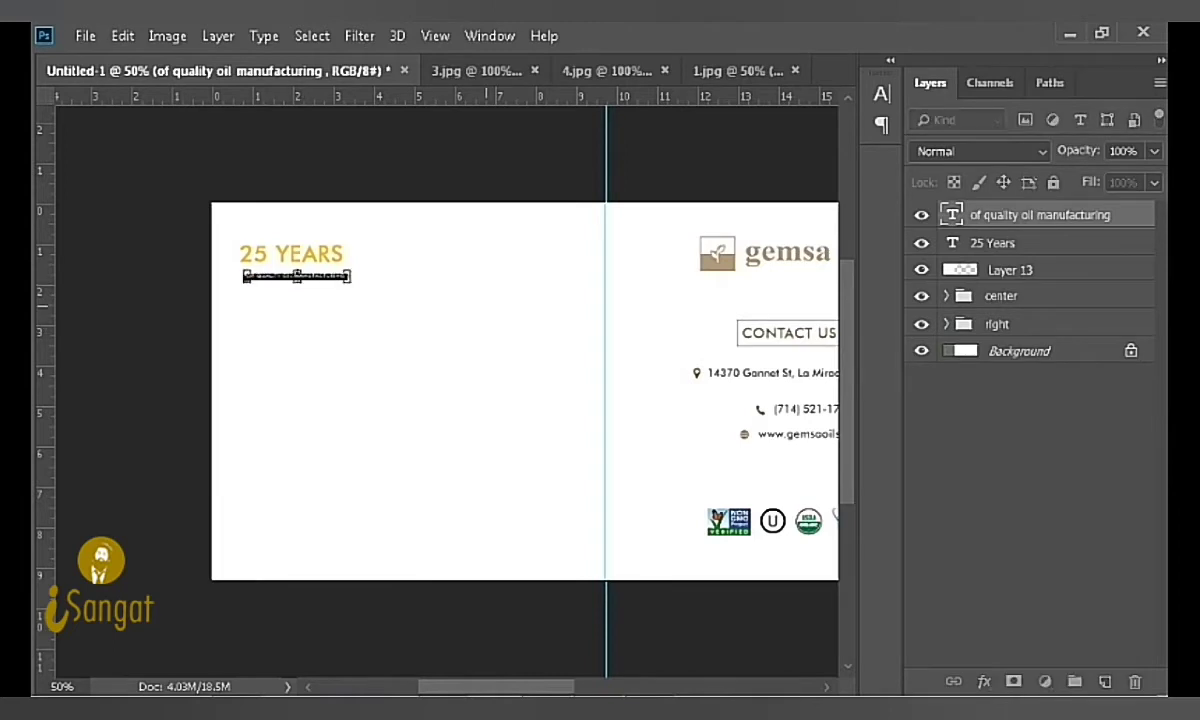
key(ctrl+t)
click(746, 121)
key(Return)
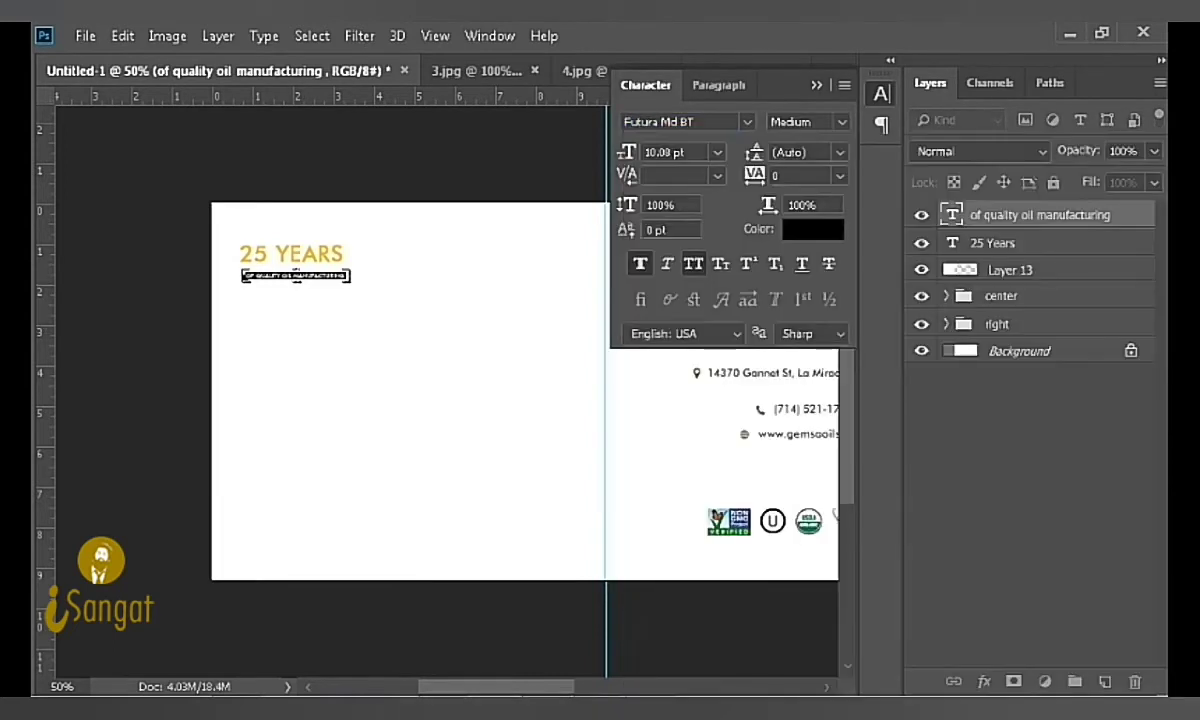
click(657, 152)
text(1)
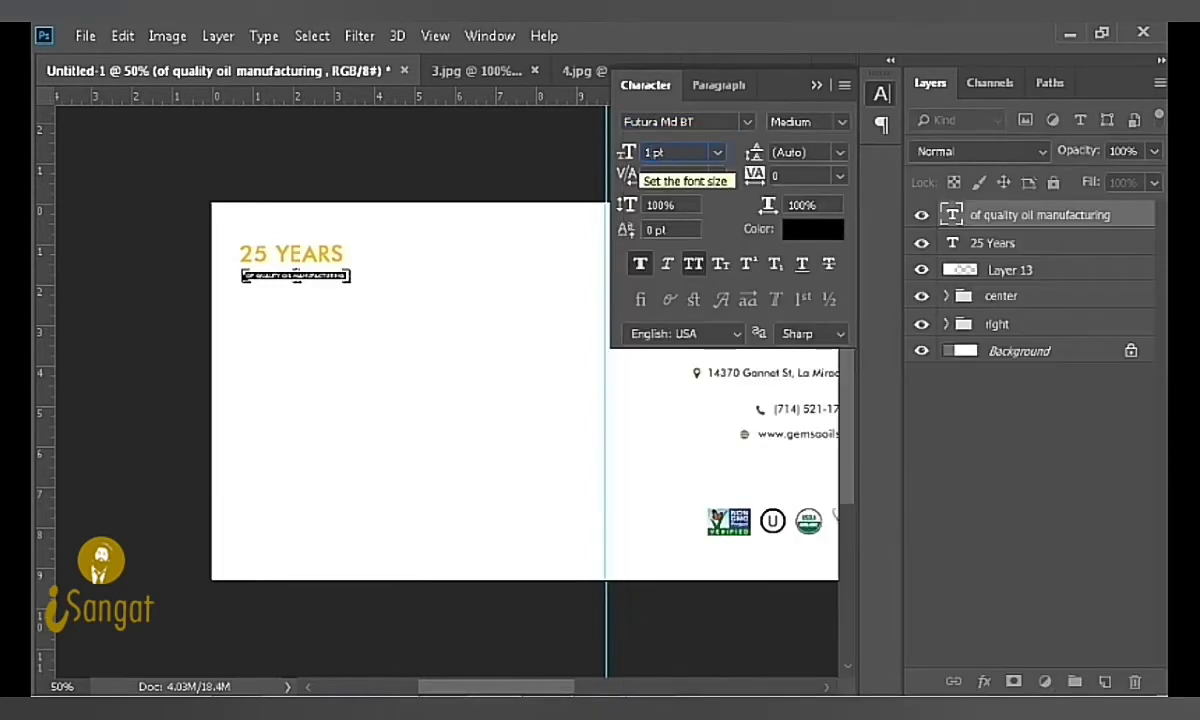
text(9.5)
key(Return)
Step: Break the tagline after OIL and give it tracking 25 and 24 pt leading
click(337, 273)
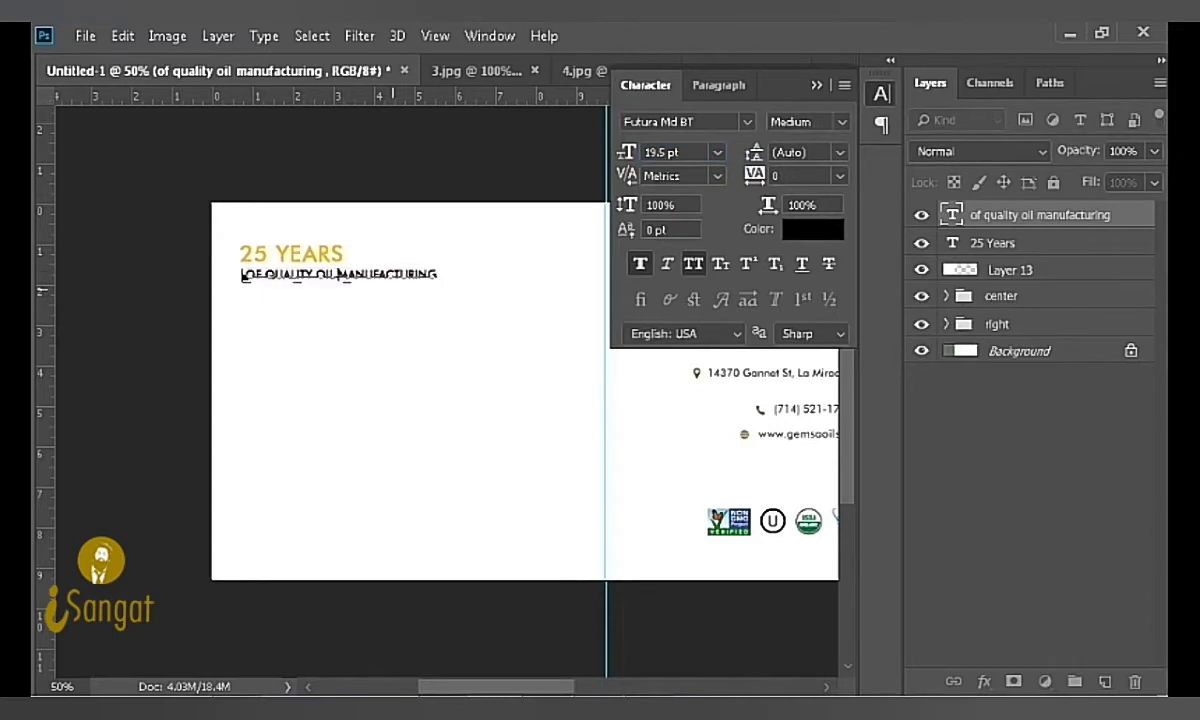
key(Return)
key(ctrl+a)
click(839, 176)
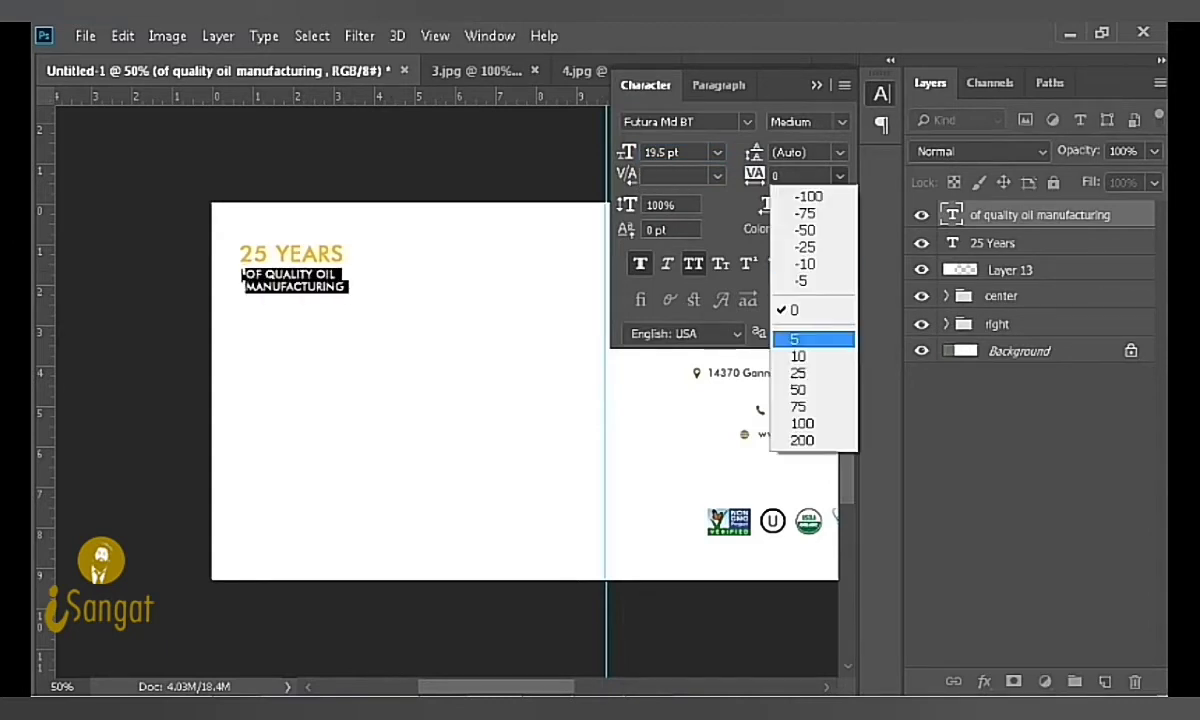
click(812, 373)
click(839, 152)
click(807, 320)
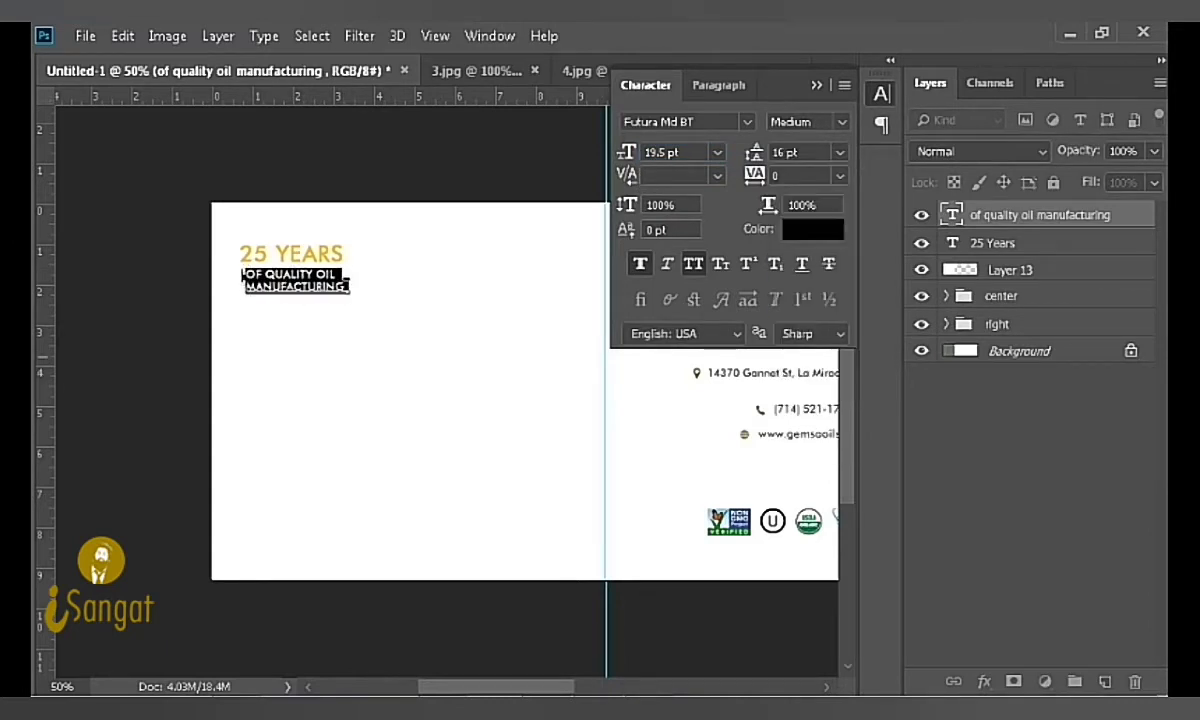
click(839, 152)
click(807, 353)
click(242, 276)
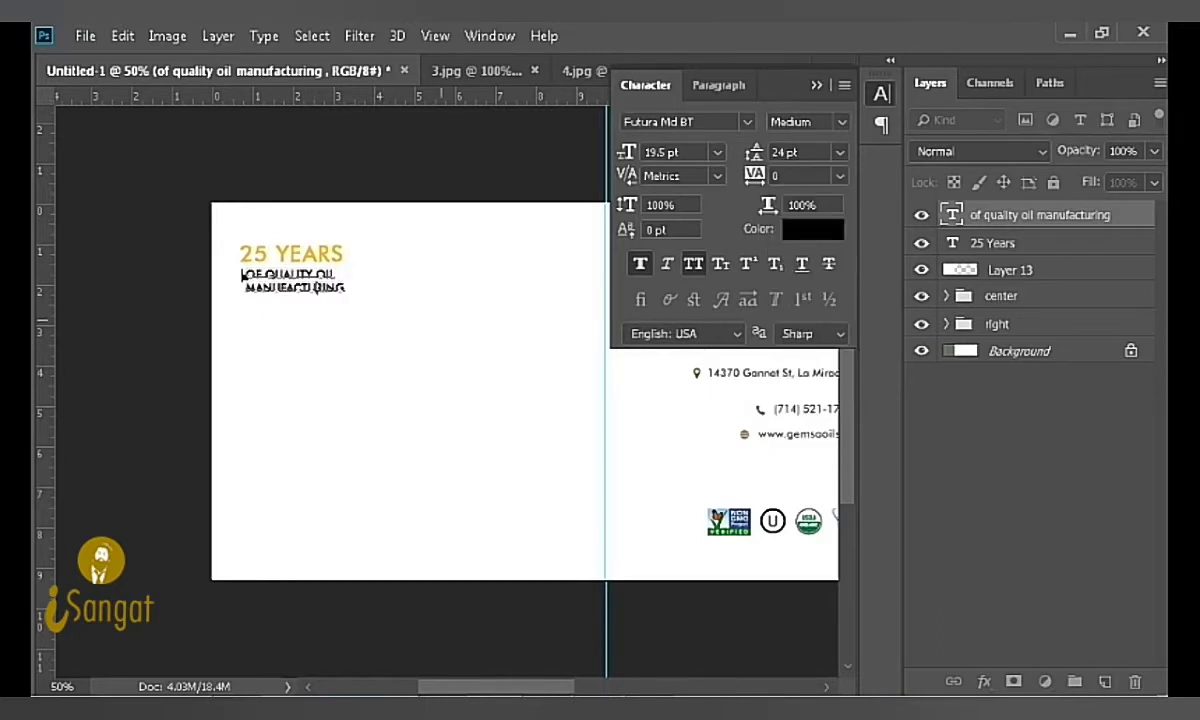
key(ctrl+a)
key(ctrl+Return)
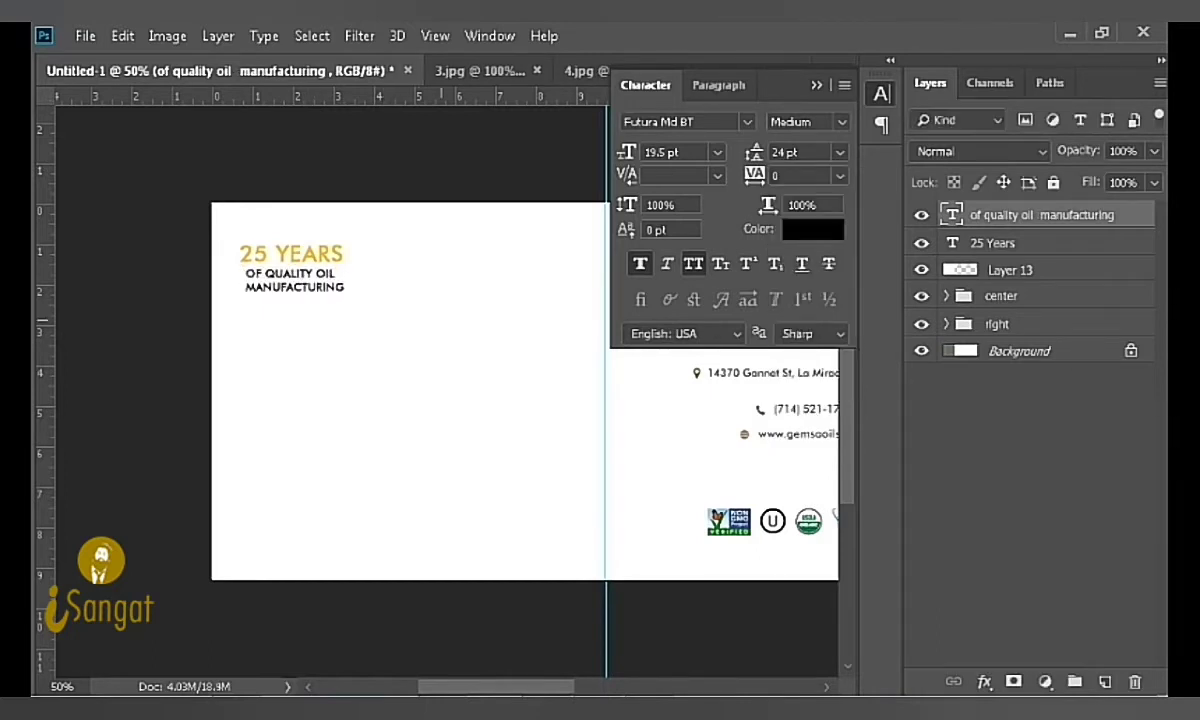
Step: Scale the tagline up slightly and nudge it down
double_click(951, 214)
click(881, 124)
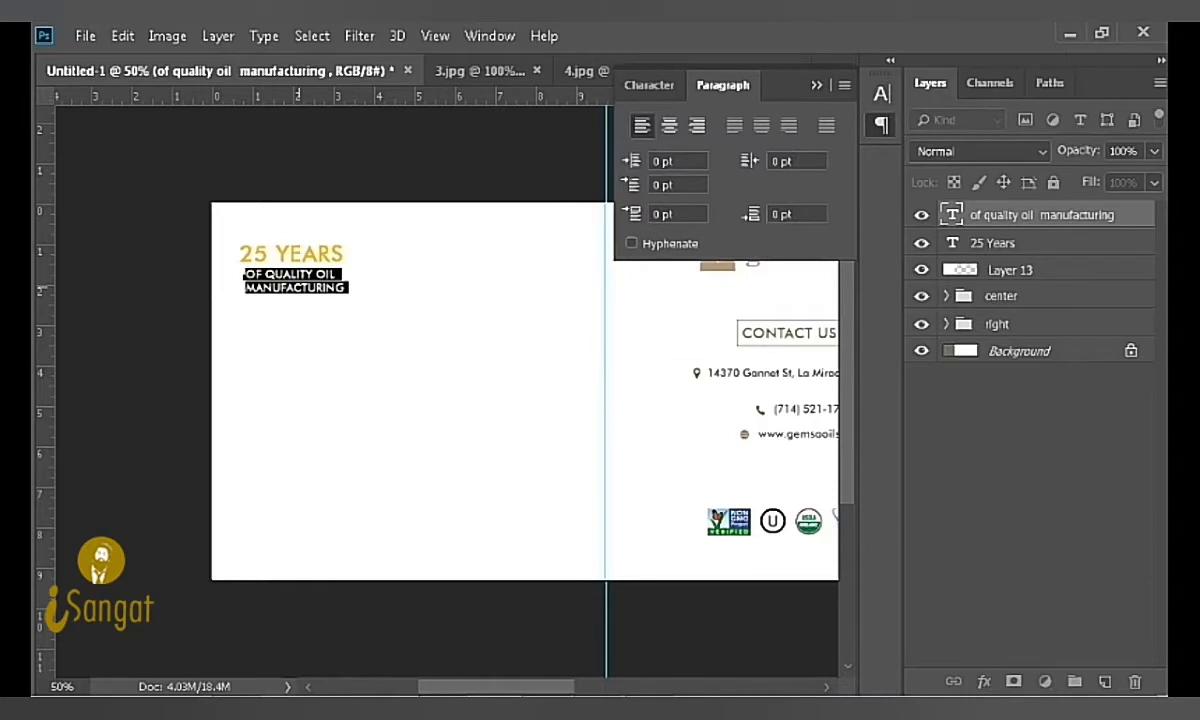
key(ctrl+Return)
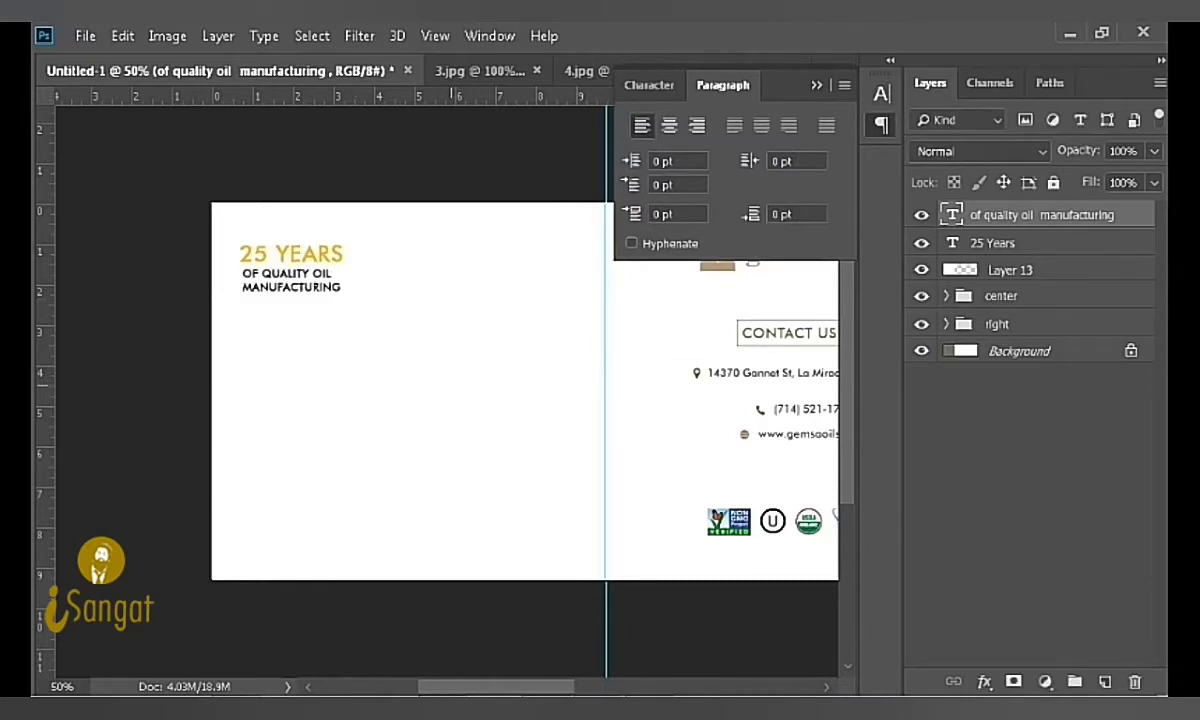
key(ctrl+t)
drag(342, 292, 354, 295)
key(Return)
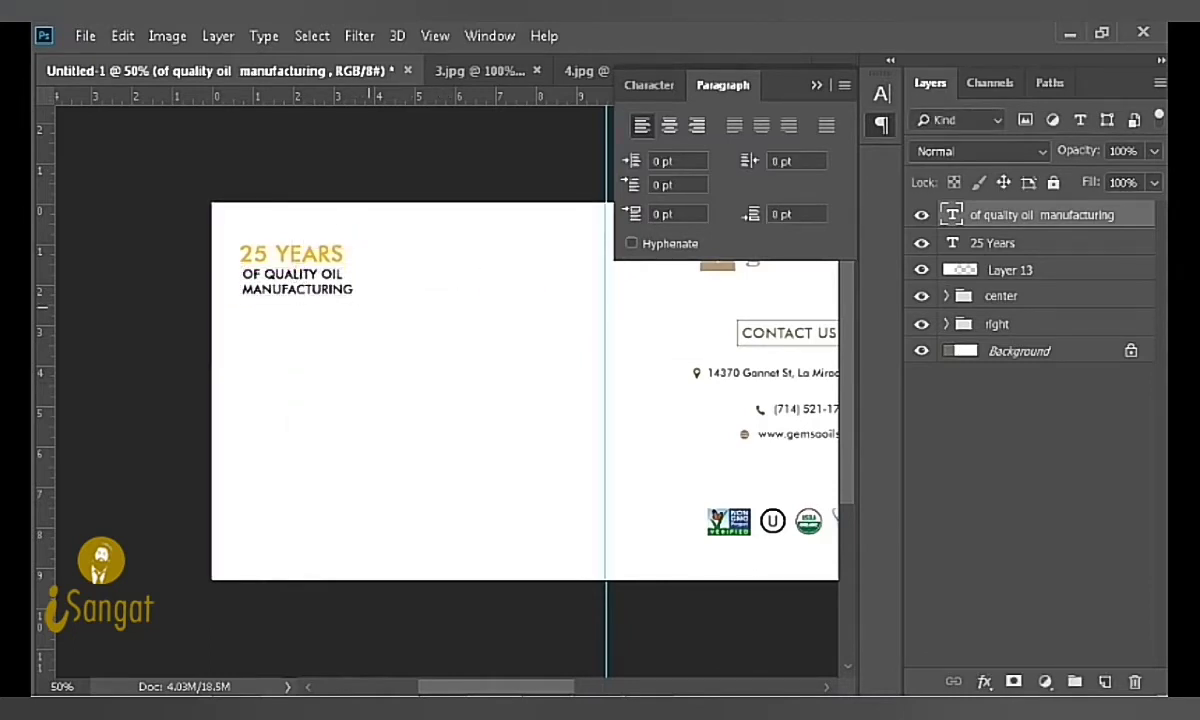
key(Down)
key(Down)
key(Down)
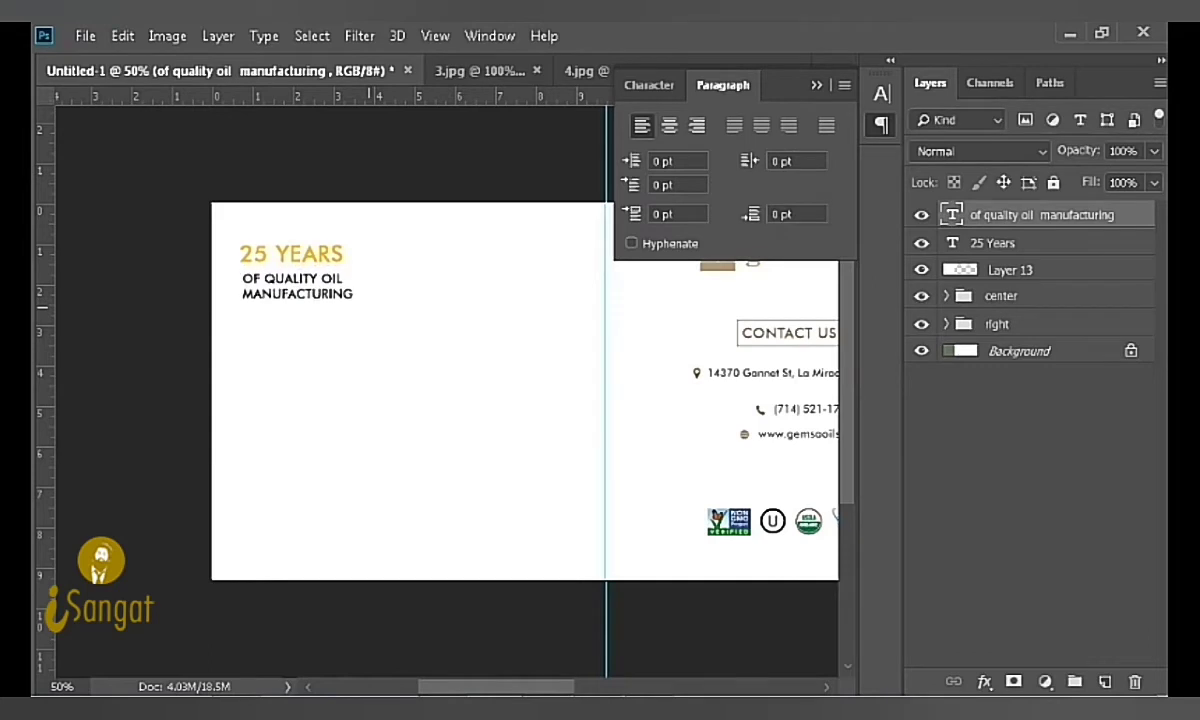
click(649, 84)
Step: Move the tagline left under 25 YEARS and retype it as 'Of Quality Oil Manufacturing'
drag(300, 285, 279, 289)
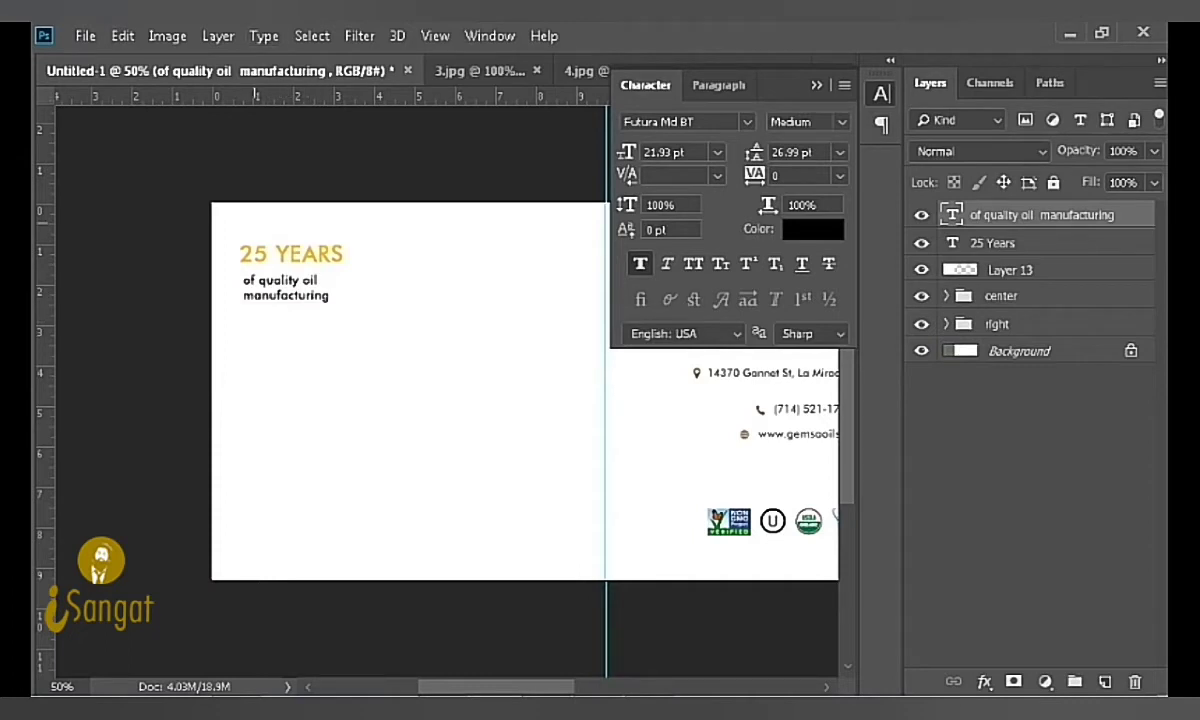
double_click(245, 280)
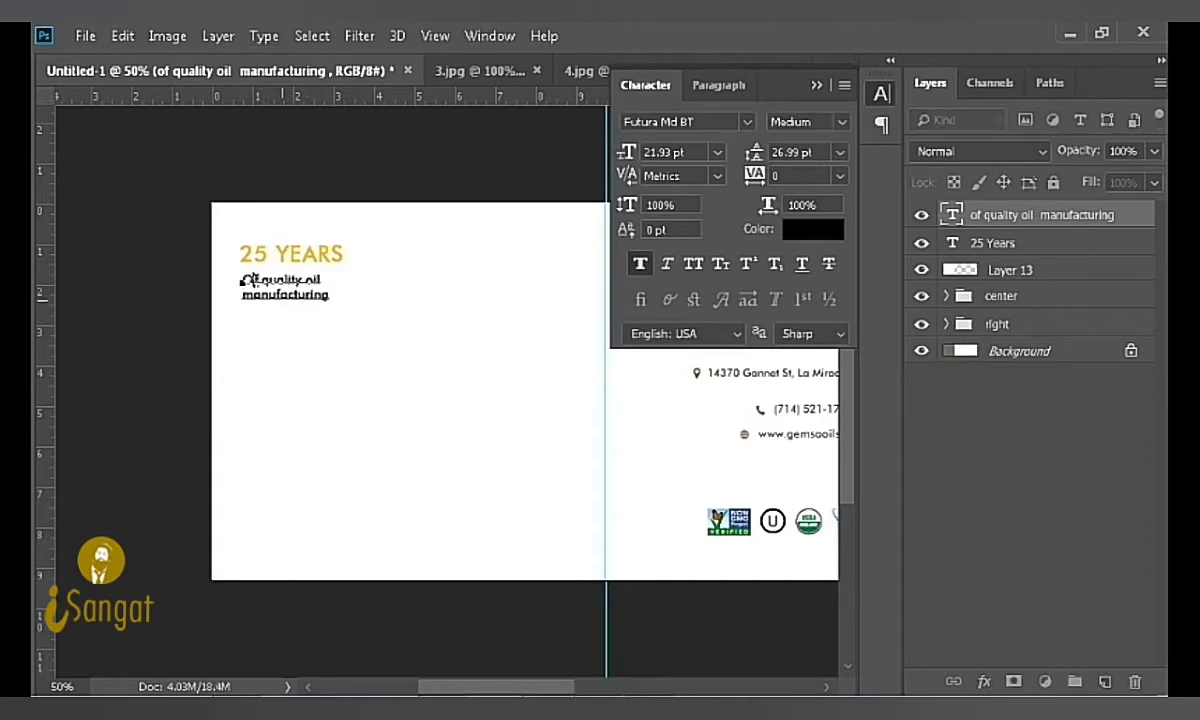
text(Of Q)
click(247, 294)
key(BackSpace)
text(M)
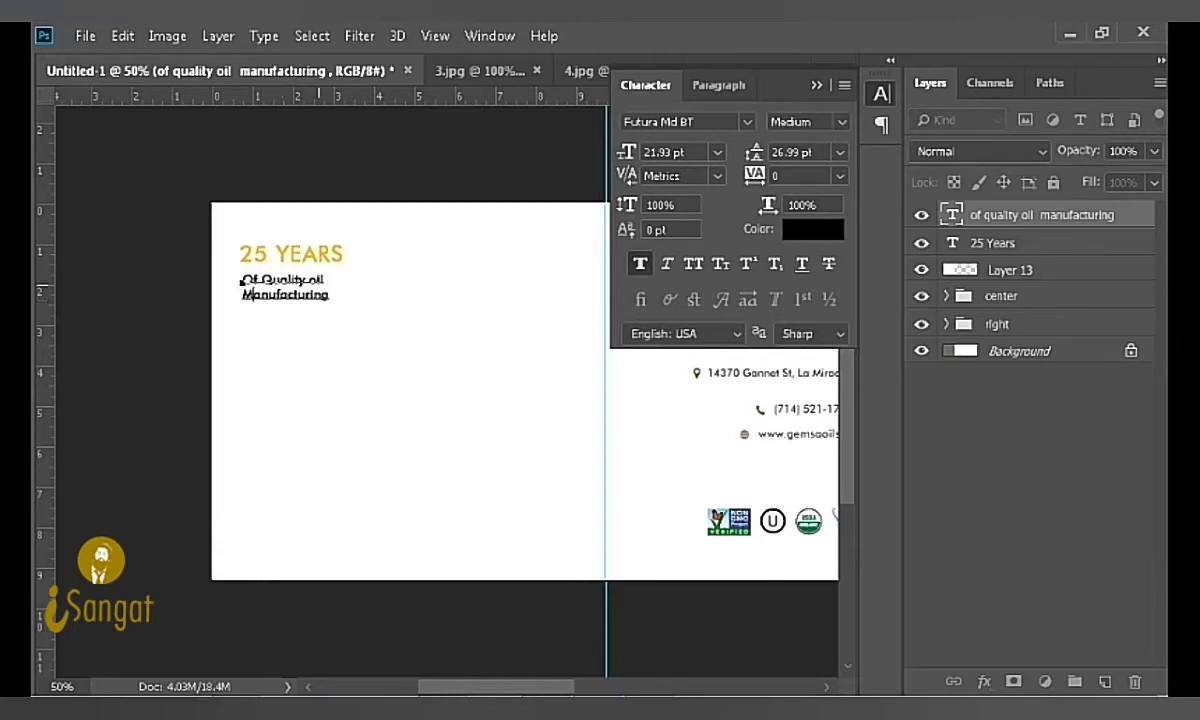
key(ctrl+Return)
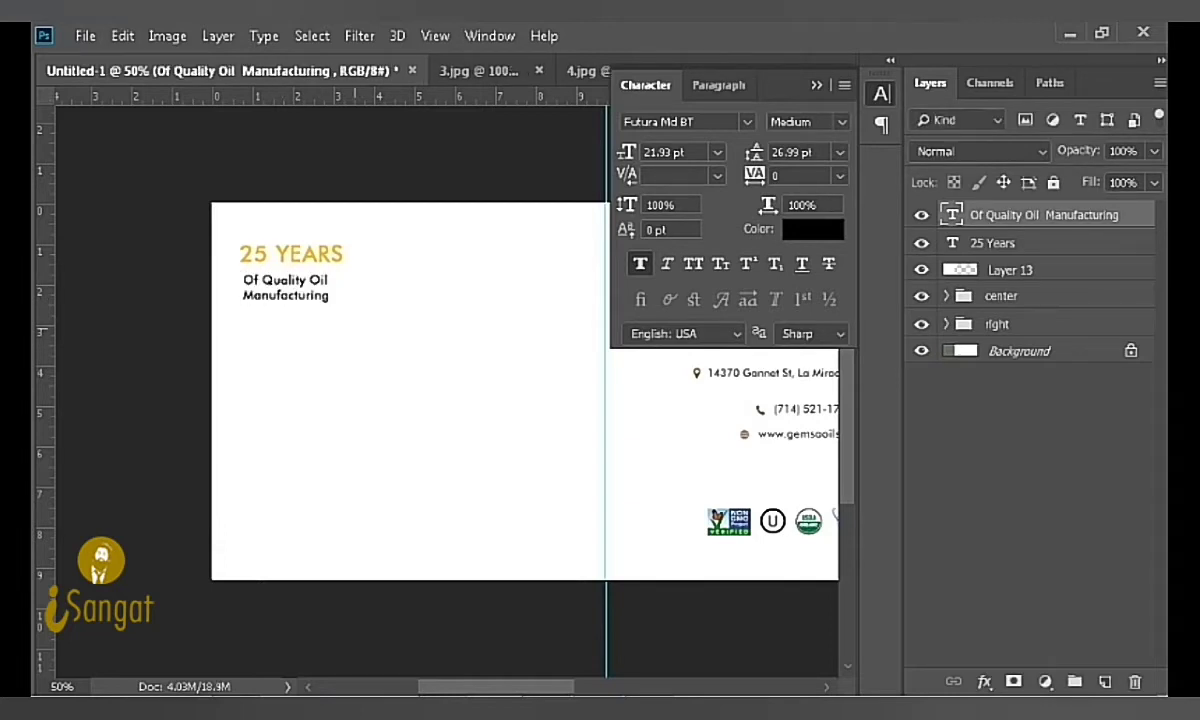
Step: Free Transform the tagline up to 25.79 pt
key(ctrl+t)
drag(331, 302, 353, 306)
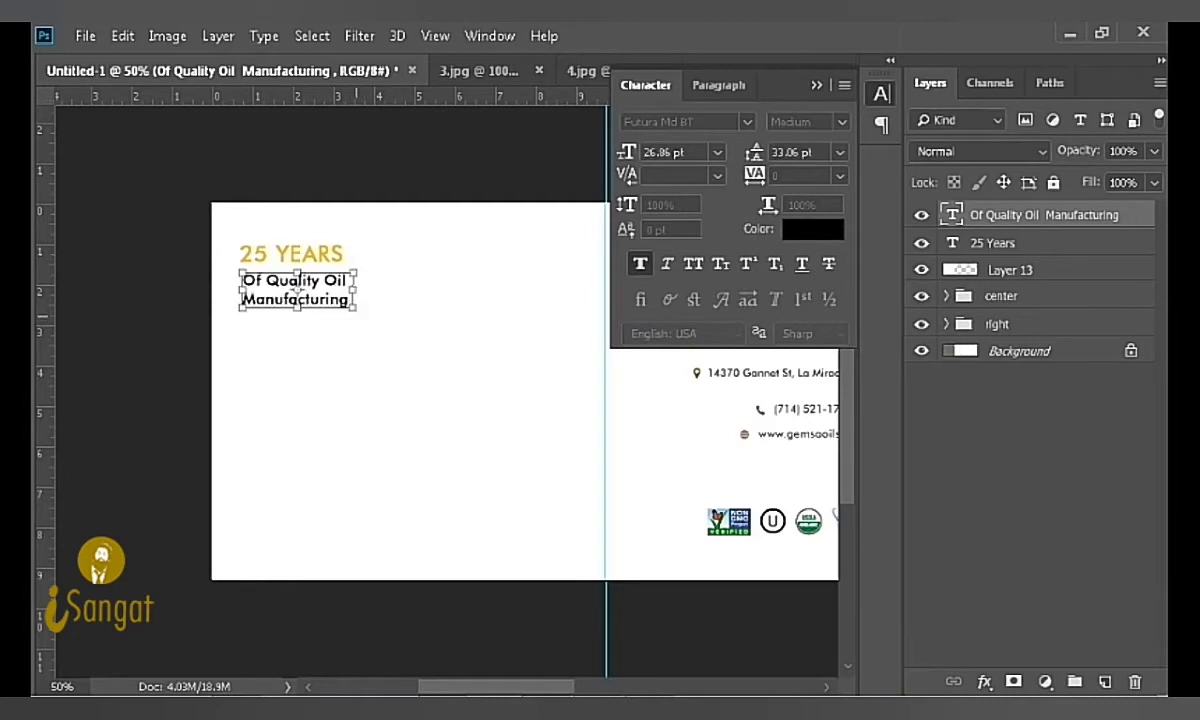
double_click(297, 287)
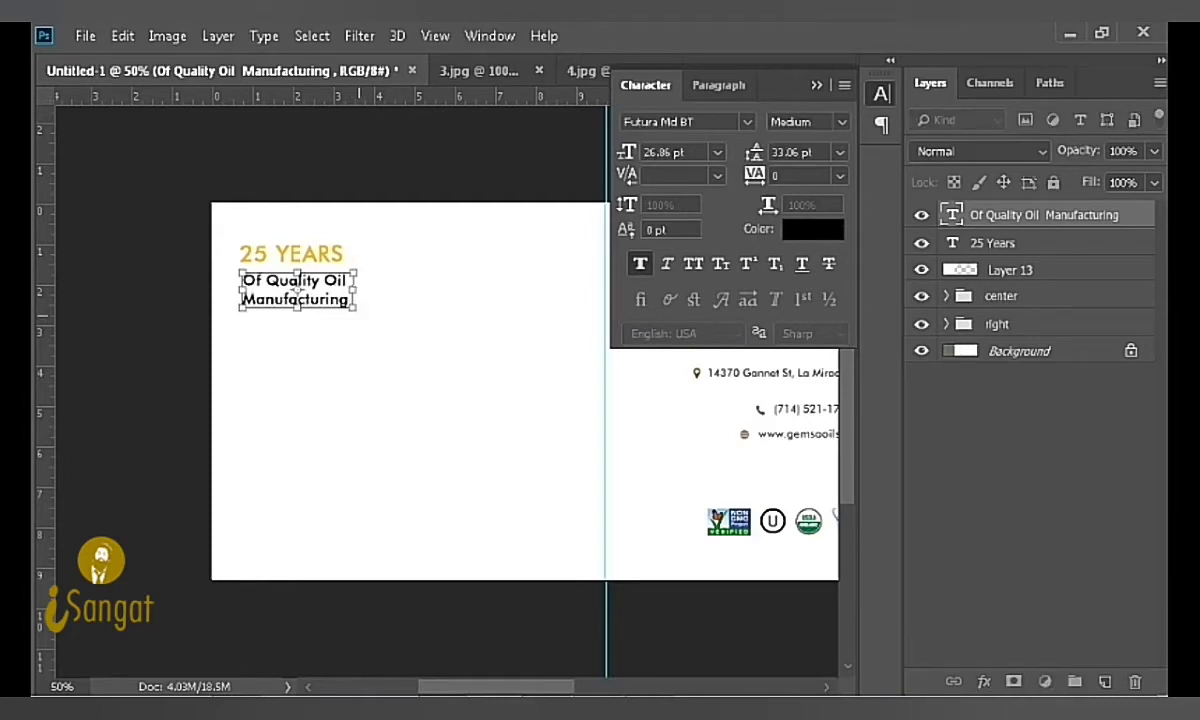
drag(355, 307, 351, 305)
double_click(295, 288)
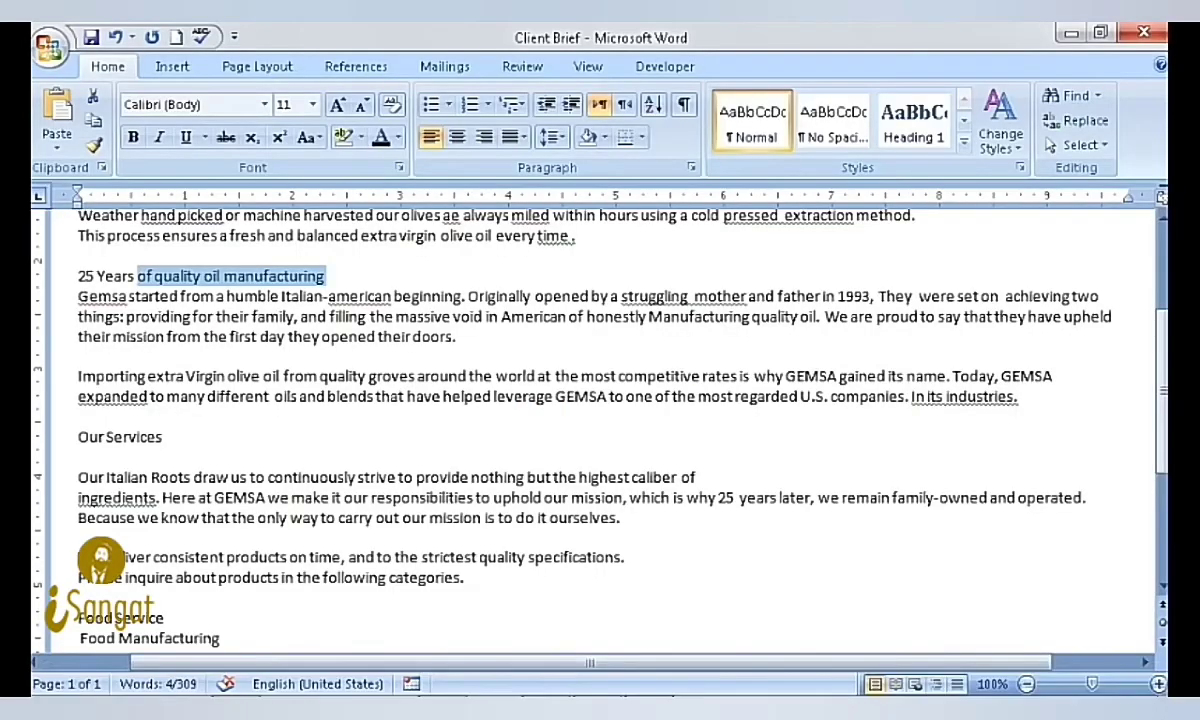
triple_click(590, 316)
key(ctrl+c)
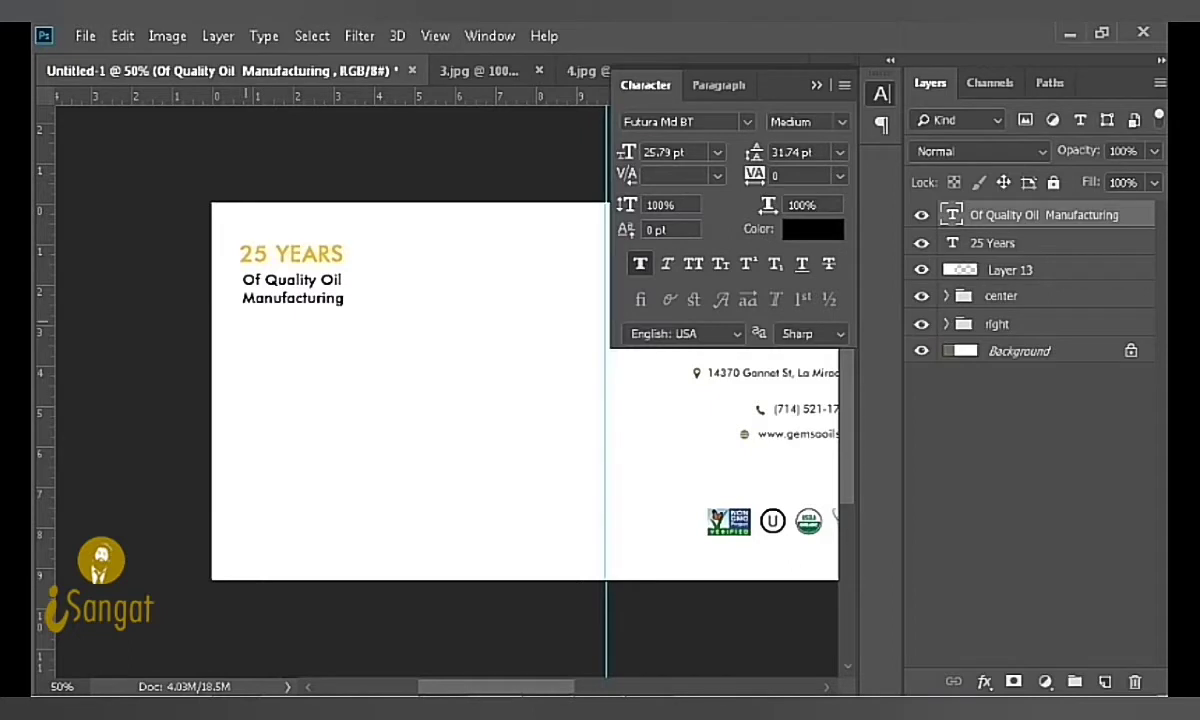
Step: Draw a text frame below the tagline and paste the Gemsa paragraph into it
mouse_move(243, 325)
mouse_down()
mouse_move(392, 527)
mouse_move(392, 509)
mouse_up()
key(ctrl+v)
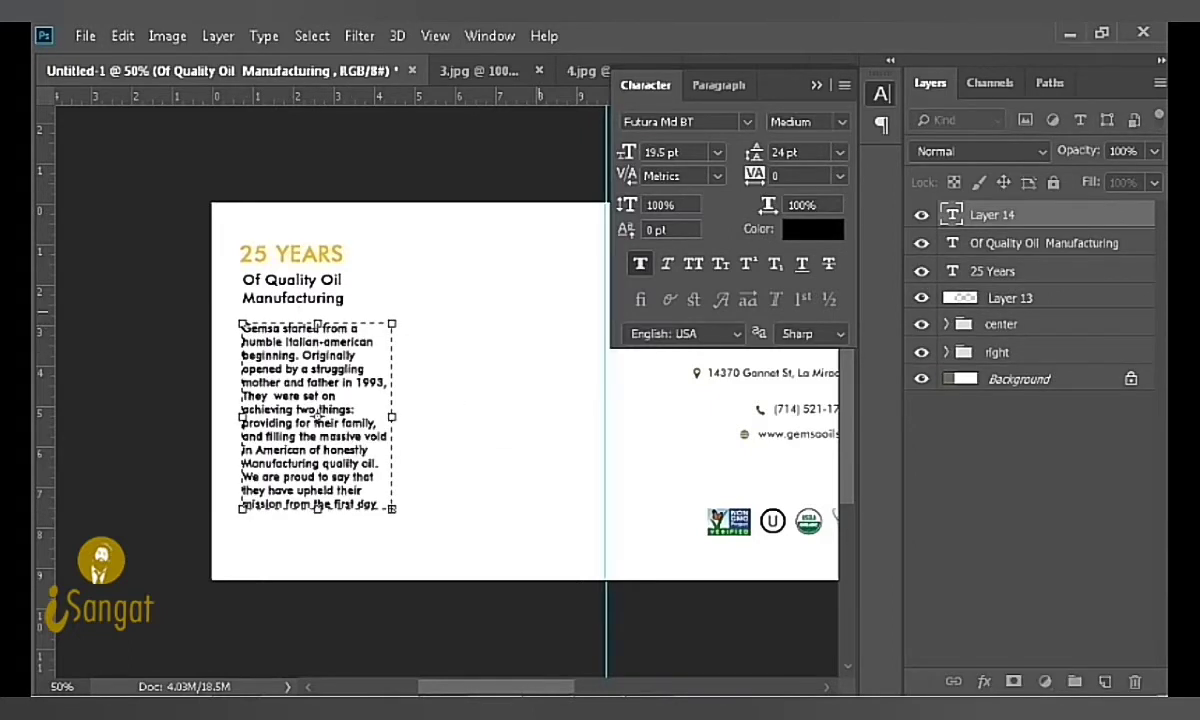
click(717, 152)
click(747, 121)
click(680, 137)
click(717, 152)
click(670, 272)
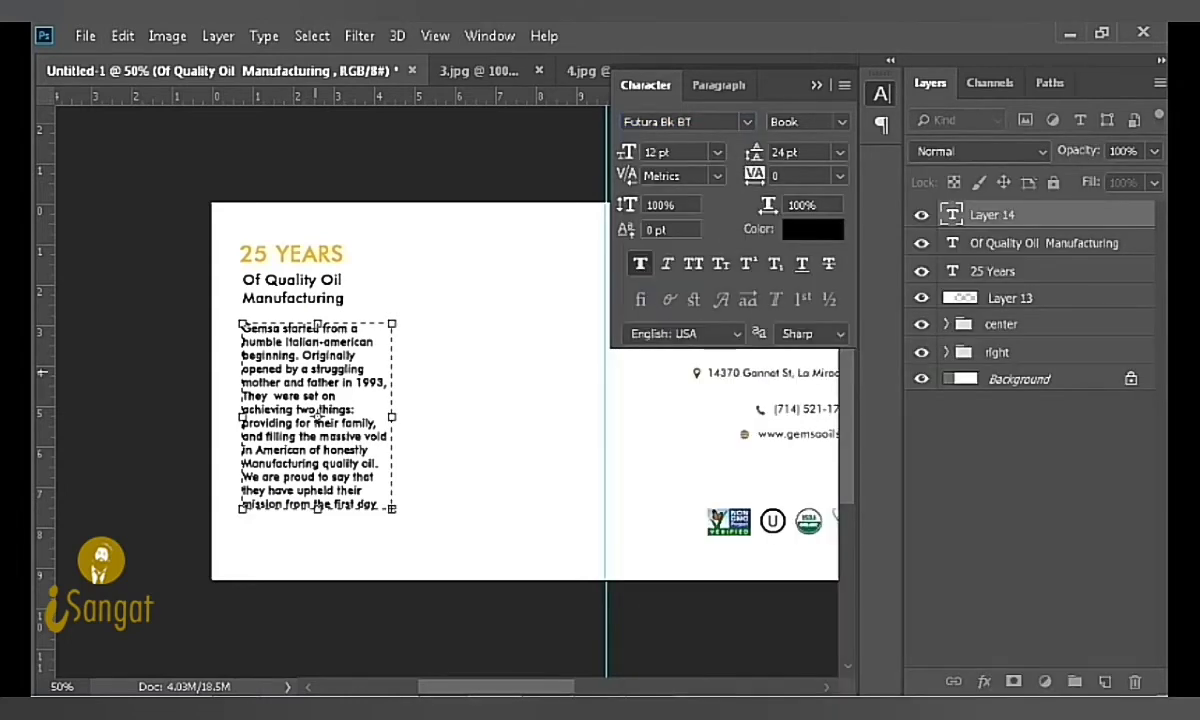
Step: Format the whole Gemsa paragraph as Futura Md BT 12 pt with Auto leading
key(ctrl+a)
click(747, 121)
click(670, 121)
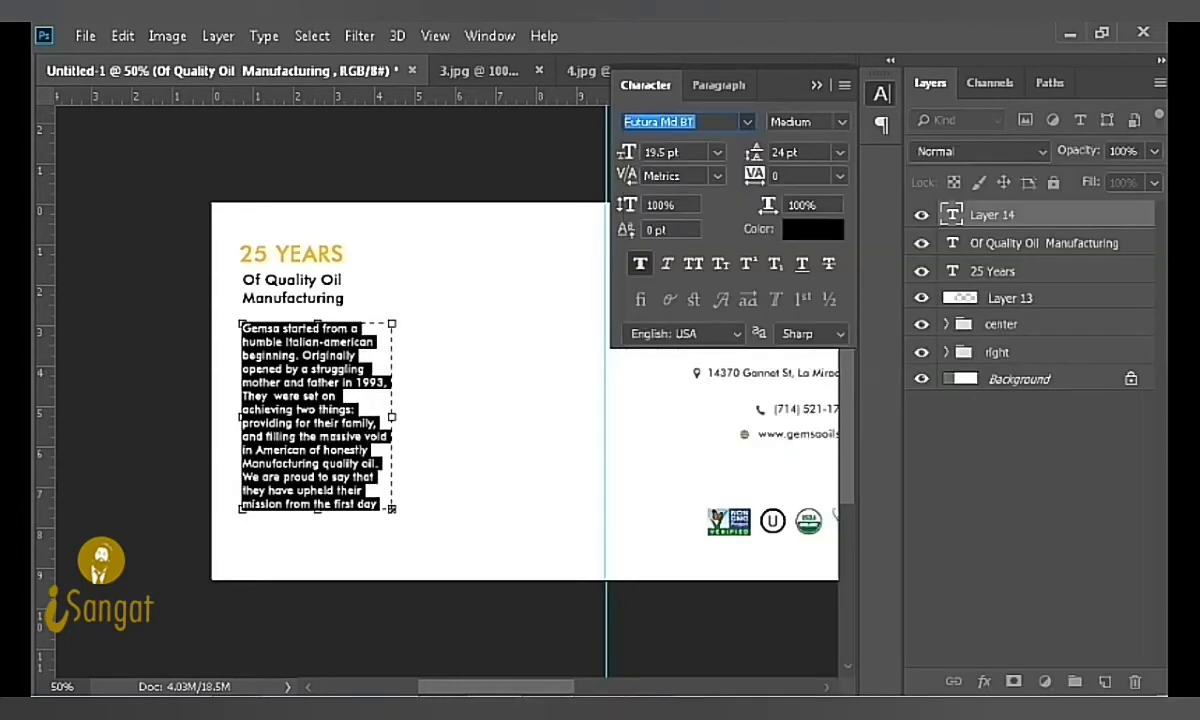
click(717, 152)
click(668, 292)
click(839, 152)
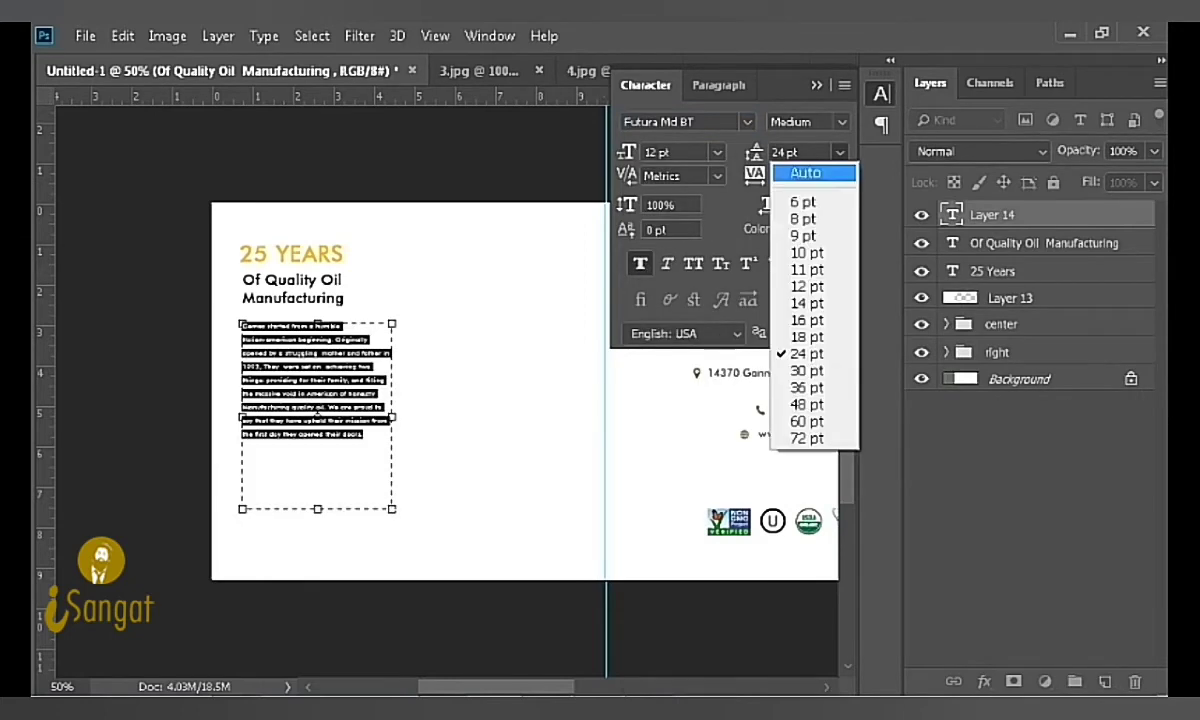
click(805, 170)
key(ctrl+Return)
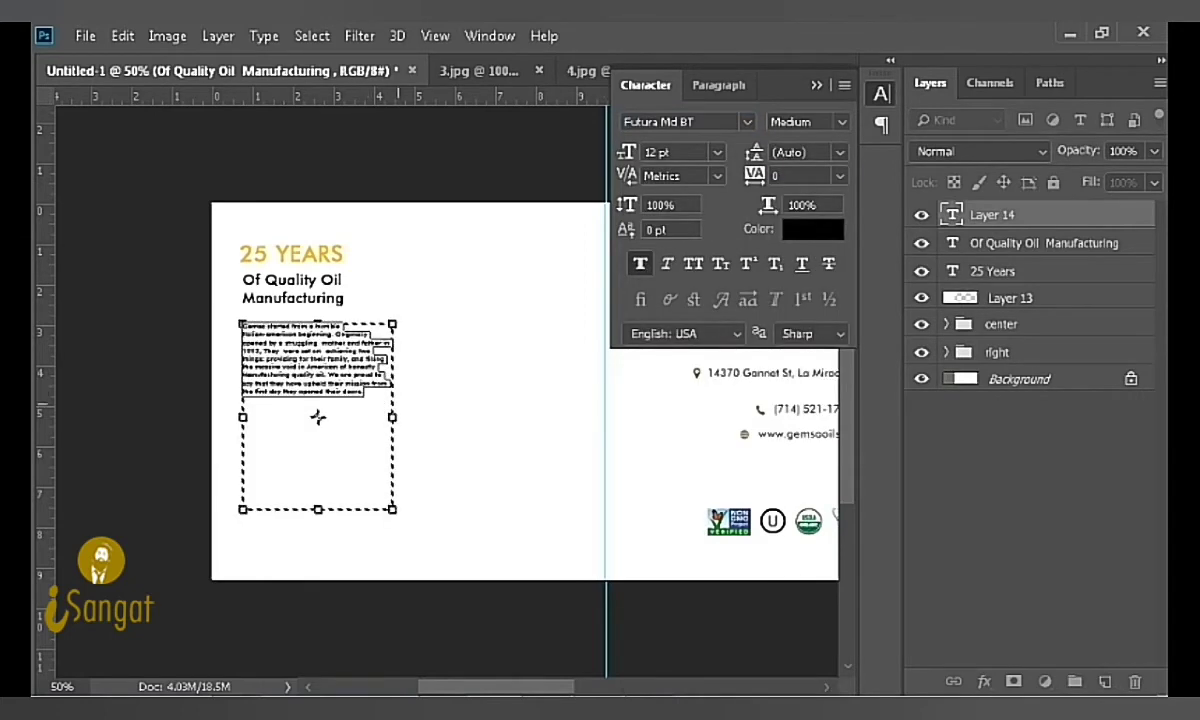
key(ctrl+plus)
key(ctrl+plus)
scroll(447, 390, left, 3)
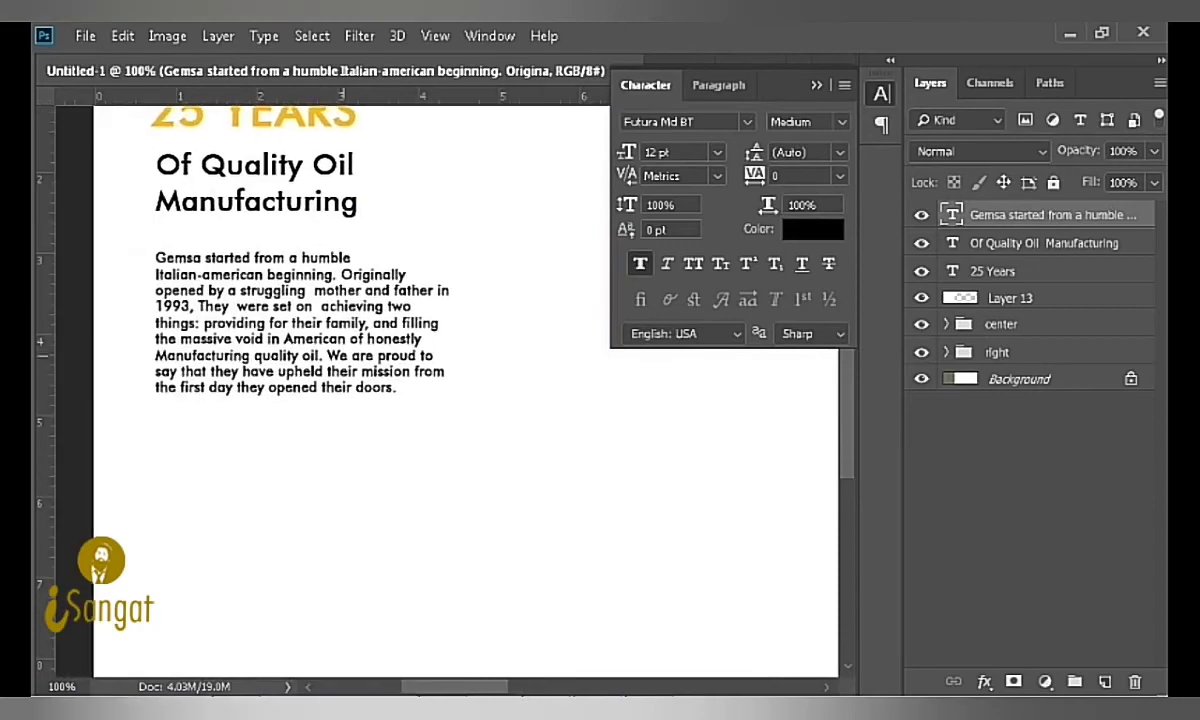
Step: Copy the 'Importing extra Virgin olive oil' paragraph and place the cursor after 'doors.'
key(alt+Tab)
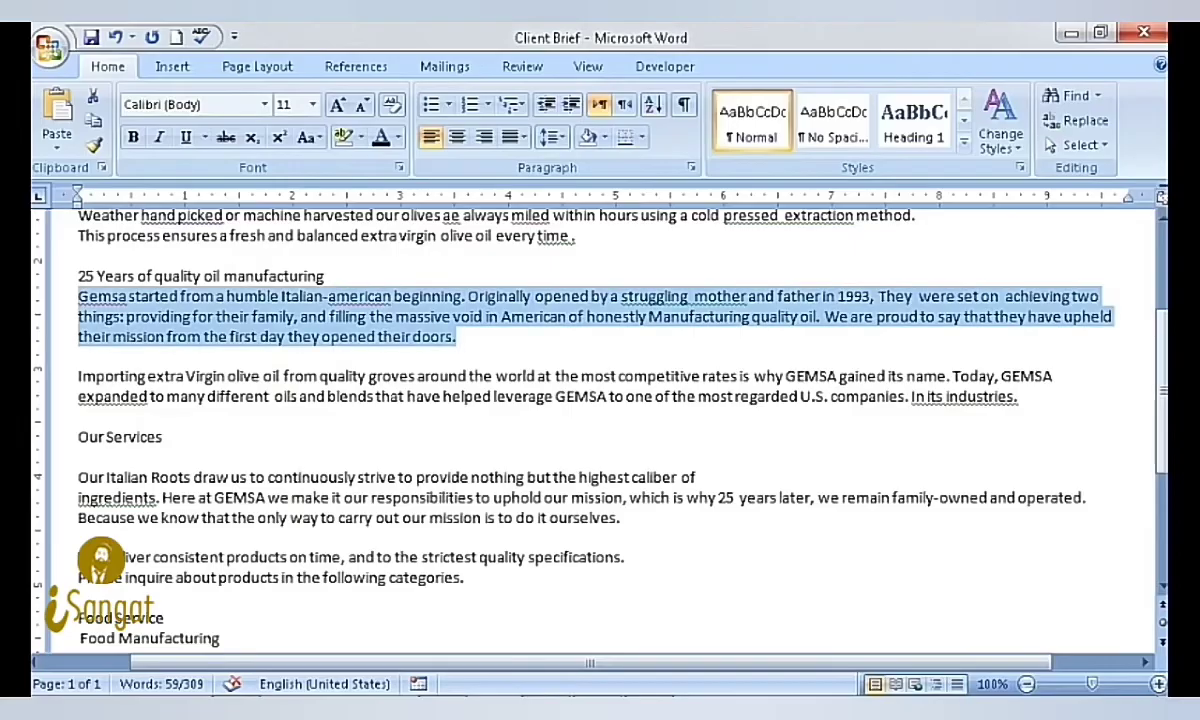
drag(78, 378, 1021, 405)
key(ctrl+c)
key(alt+Tab)
click(398, 388)
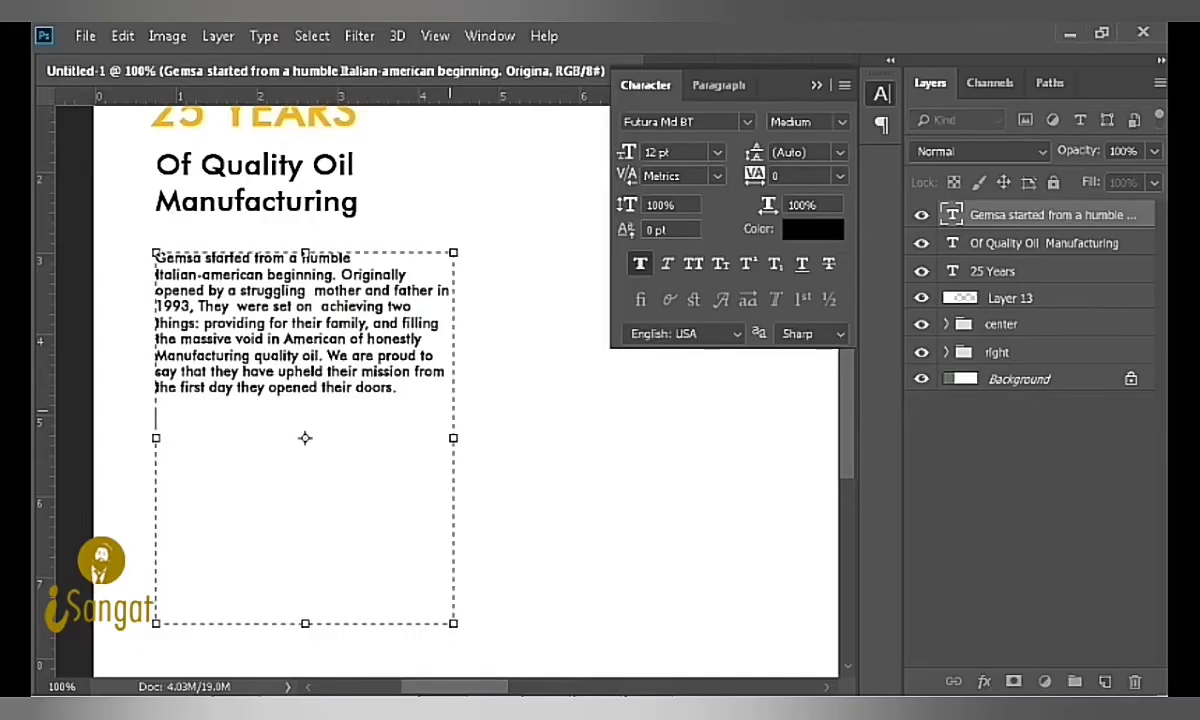
Step: Paste the Importing paragraph and add a line break after 'Italian-american'
key(ctrl+v)
key(ctrl+a)
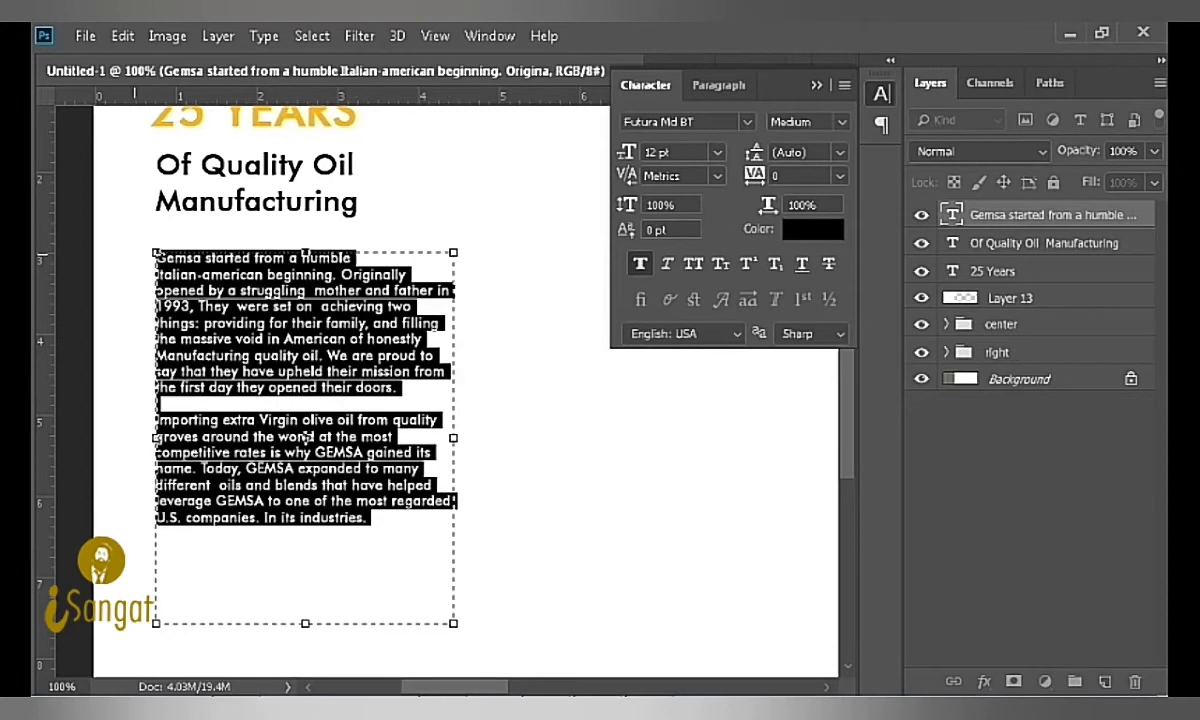
click(718, 84)
click(734, 125)
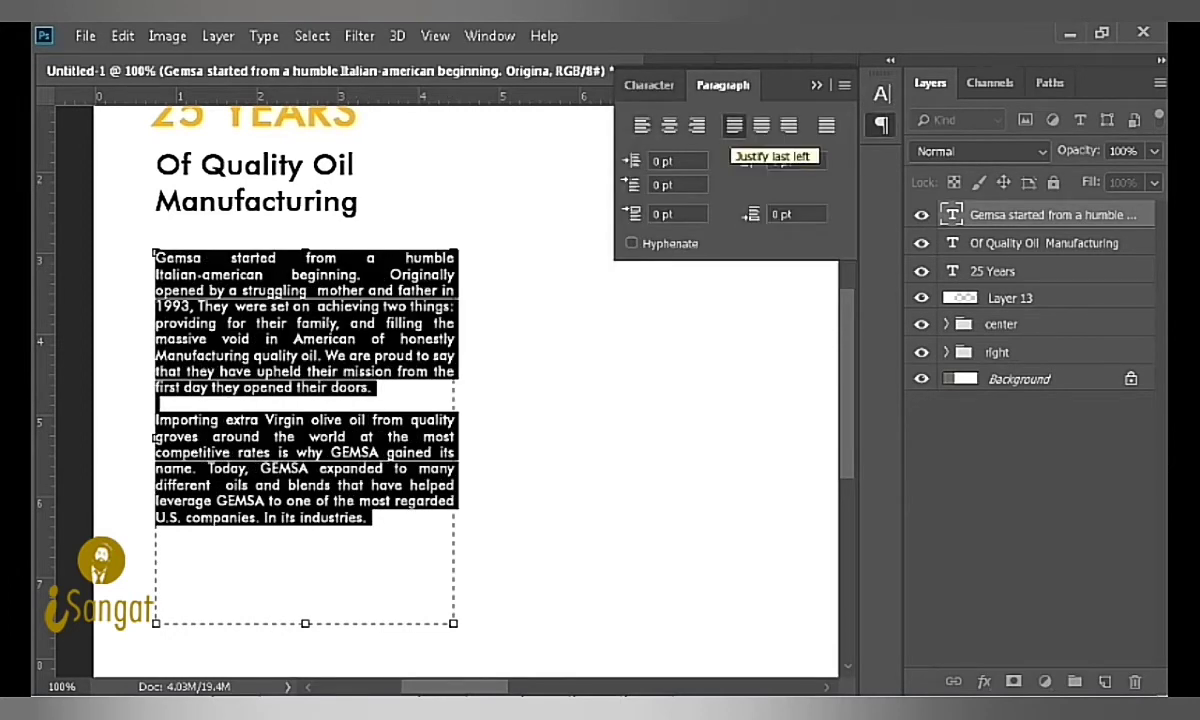
click(641, 125)
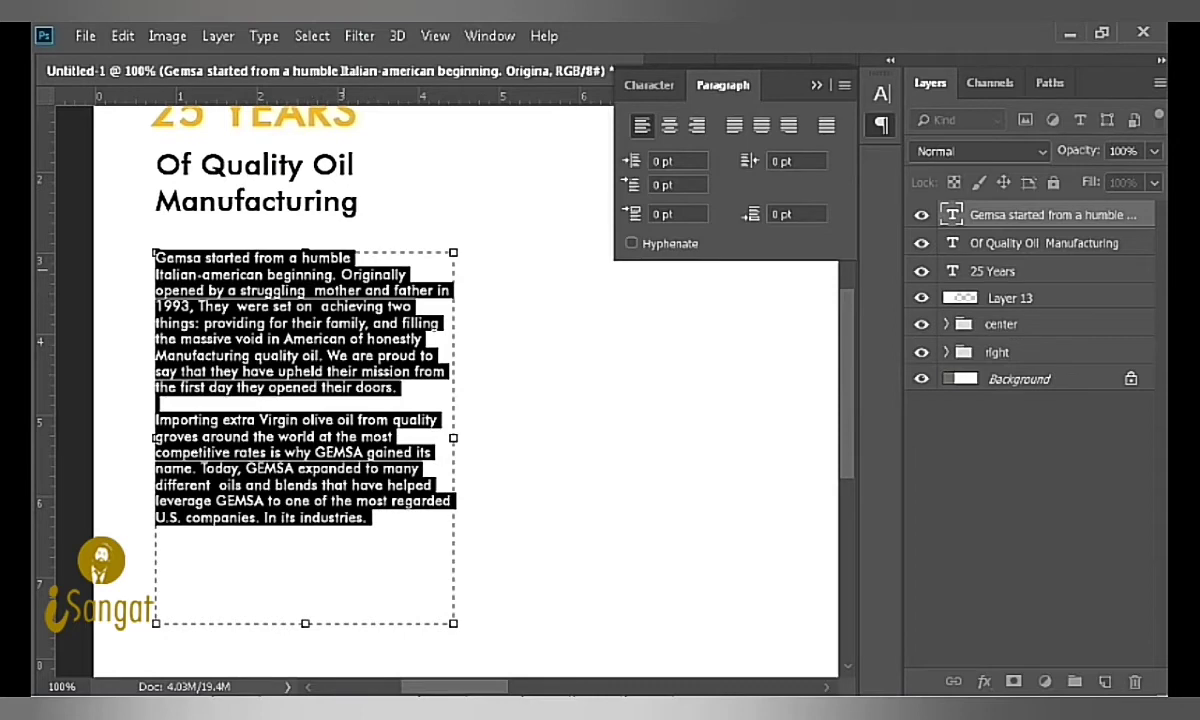
click(265, 274)
key(Return)
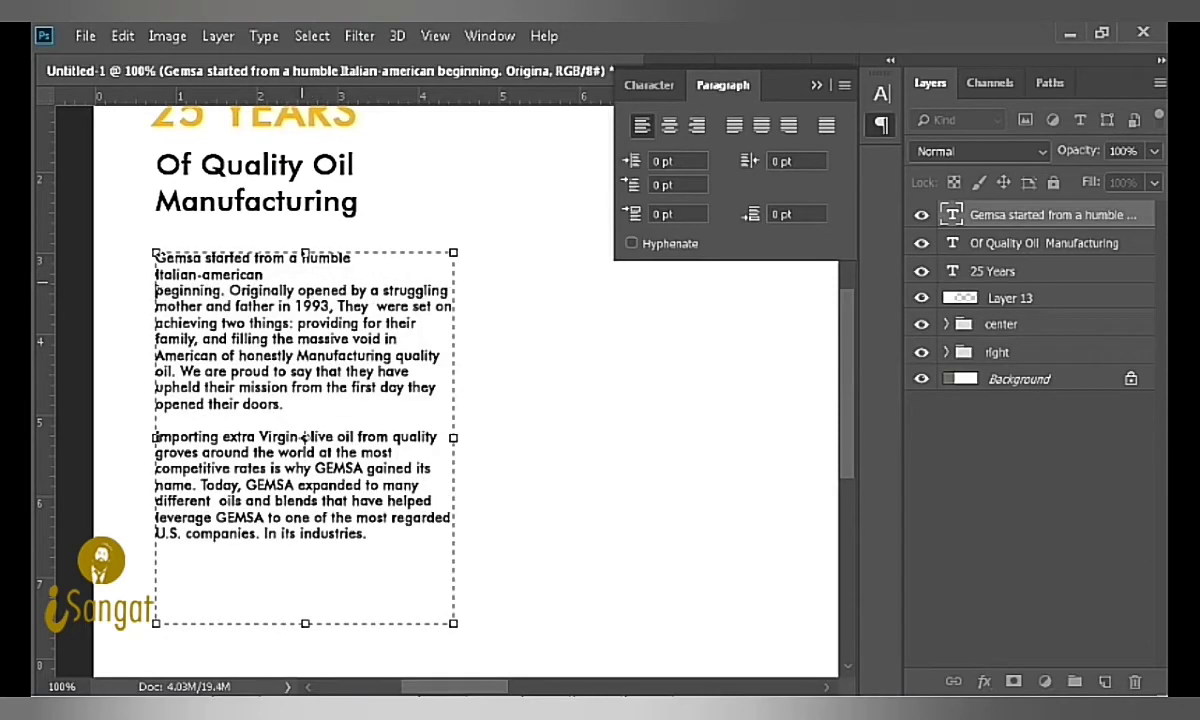
Step: Widen the text box and justify all the text with the last line left
drag(453, 437, 469, 437)
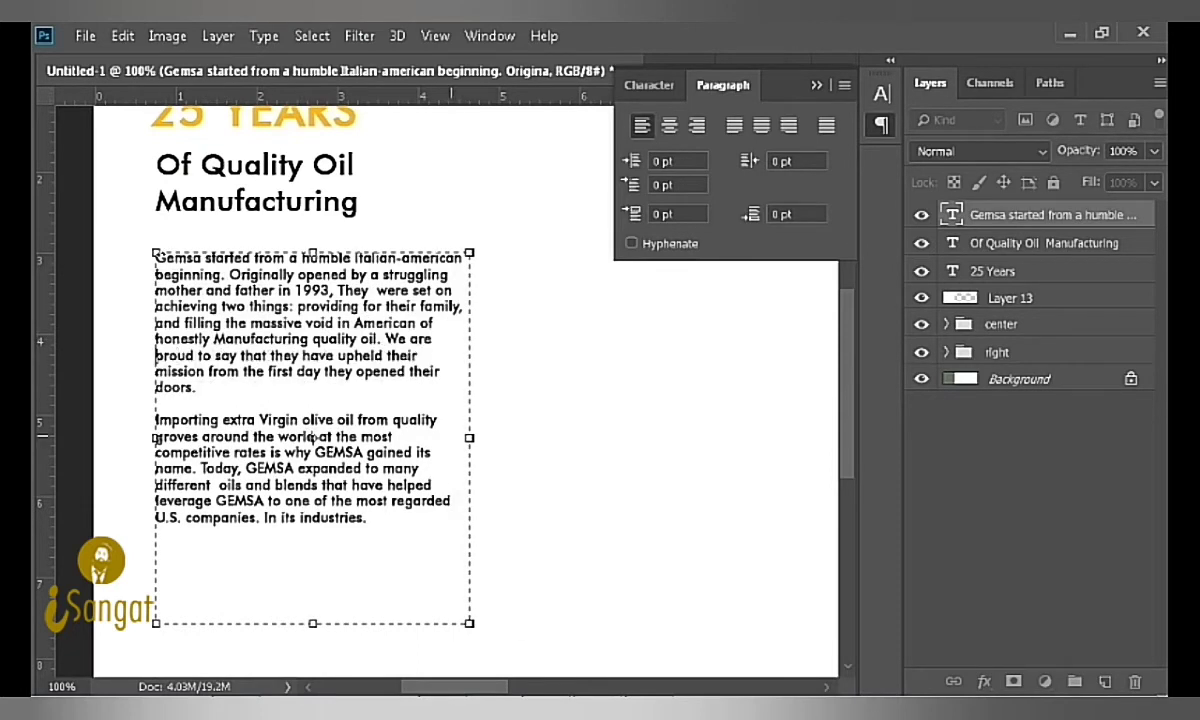
drag(469, 437, 486, 437)
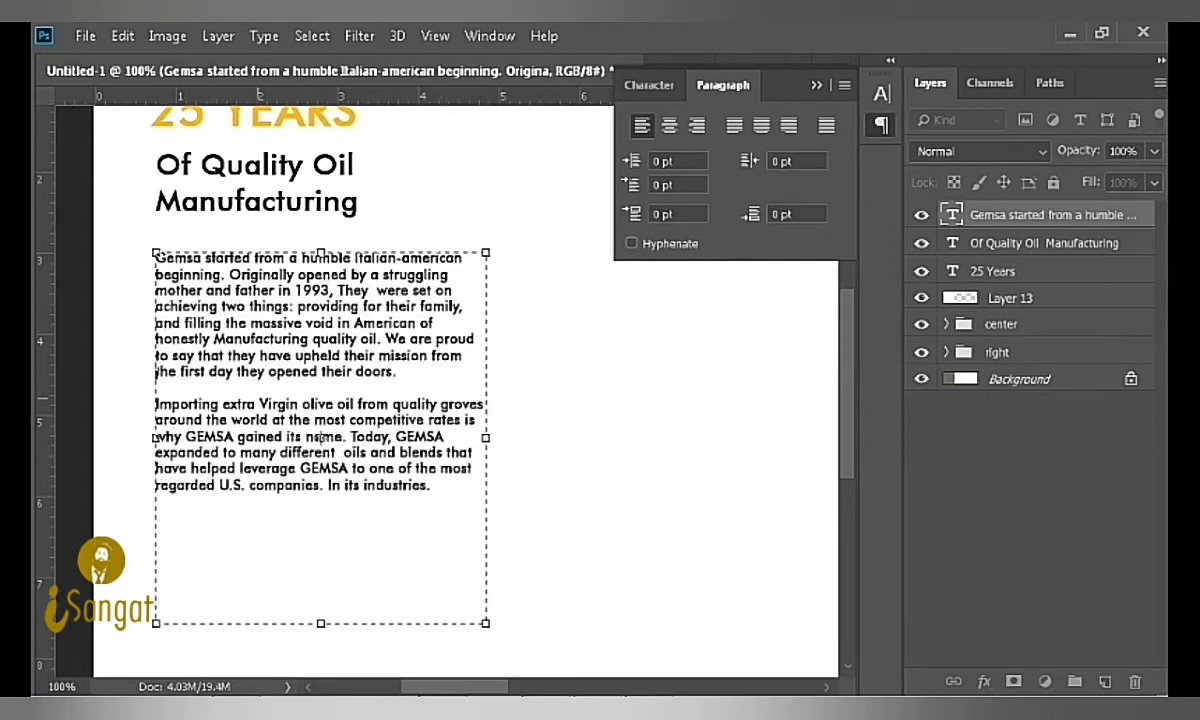
drag(486, 437, 486, 437)
mouse_move(430, 490)
mouse_down()
mouse_move(155, 257)
mouse_move(478, 258)
mouse_up()
click(734, 125)
click(320, 437)
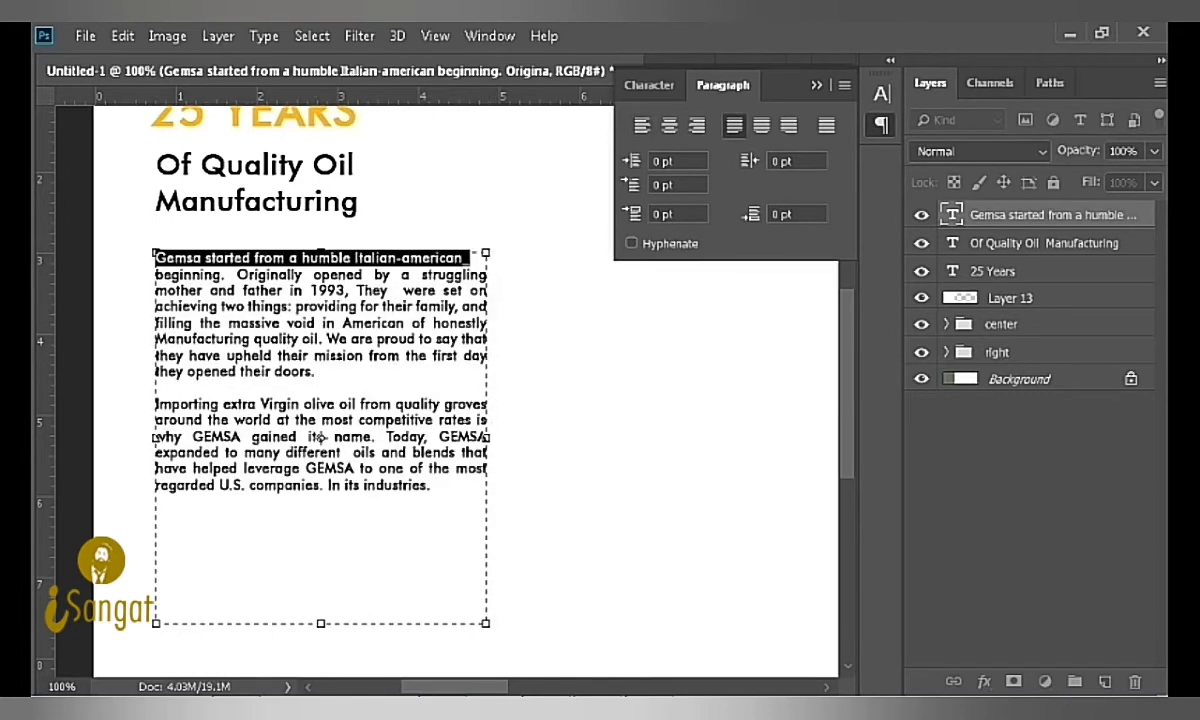
Step: Set tracking to 0 and leading to 18 pt for the body text
click(649, 85)
click(840, 175)
click(762, 341)
key(Down)
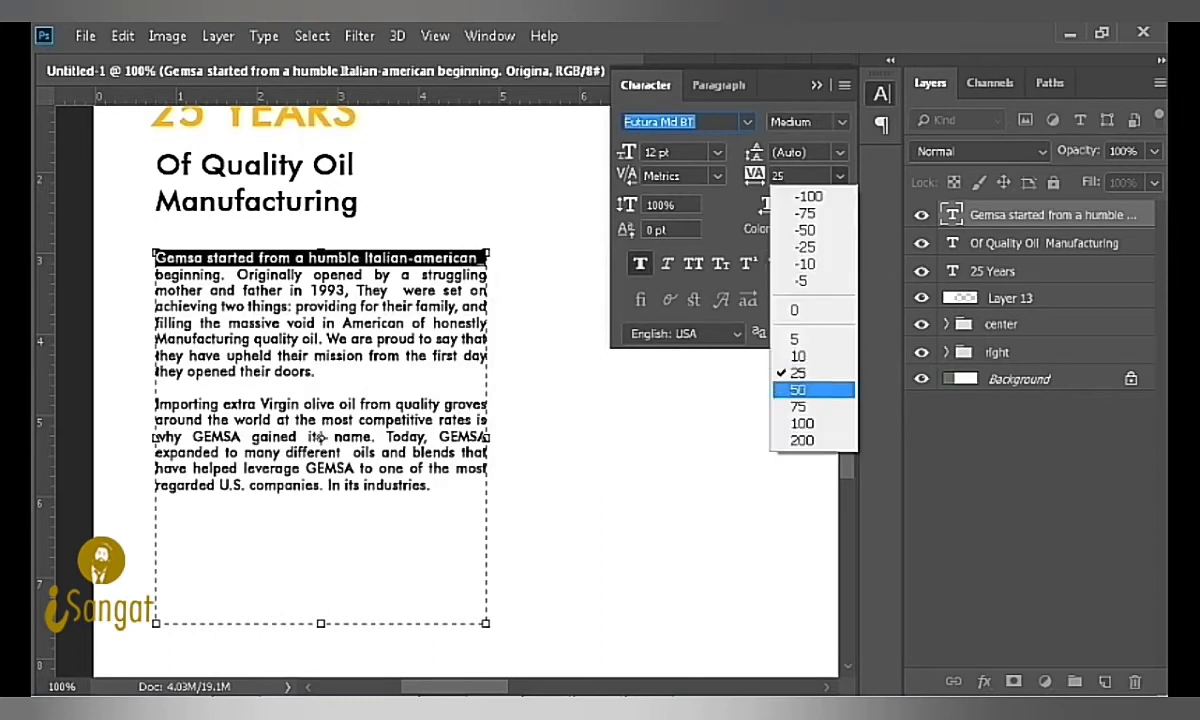
text(0)
key(Return)
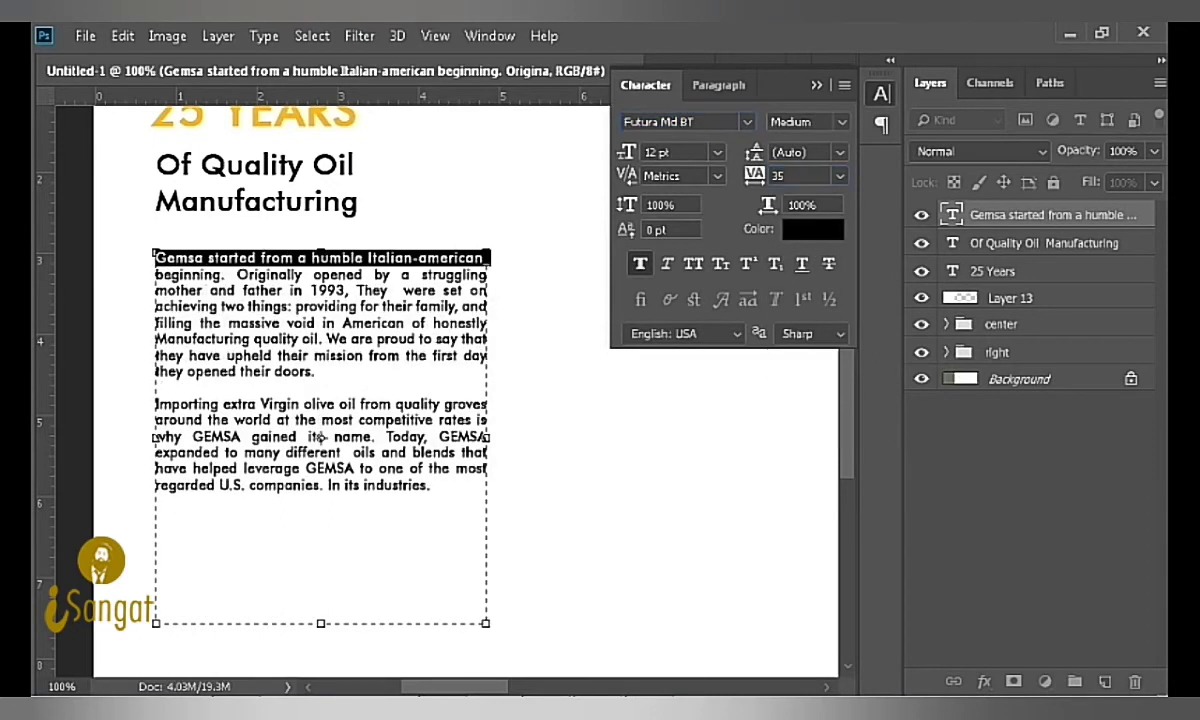
click(320, 437)
click(840, 152)
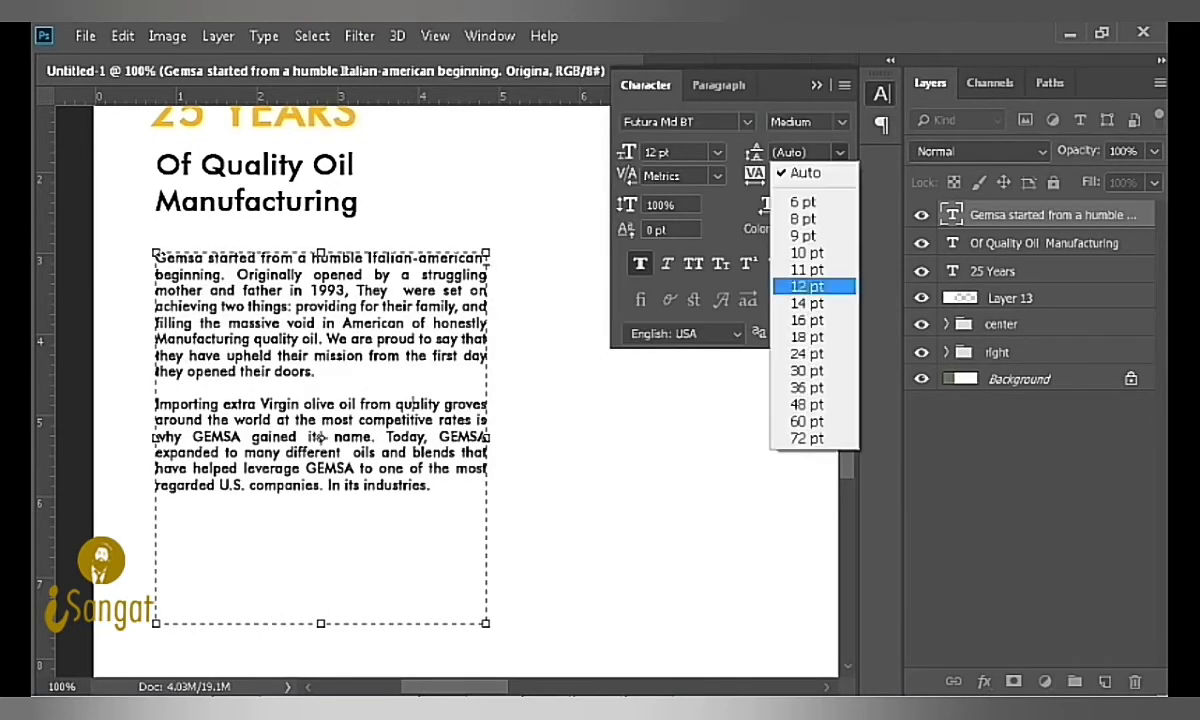
click(763, 332)
key(ctrl+a)
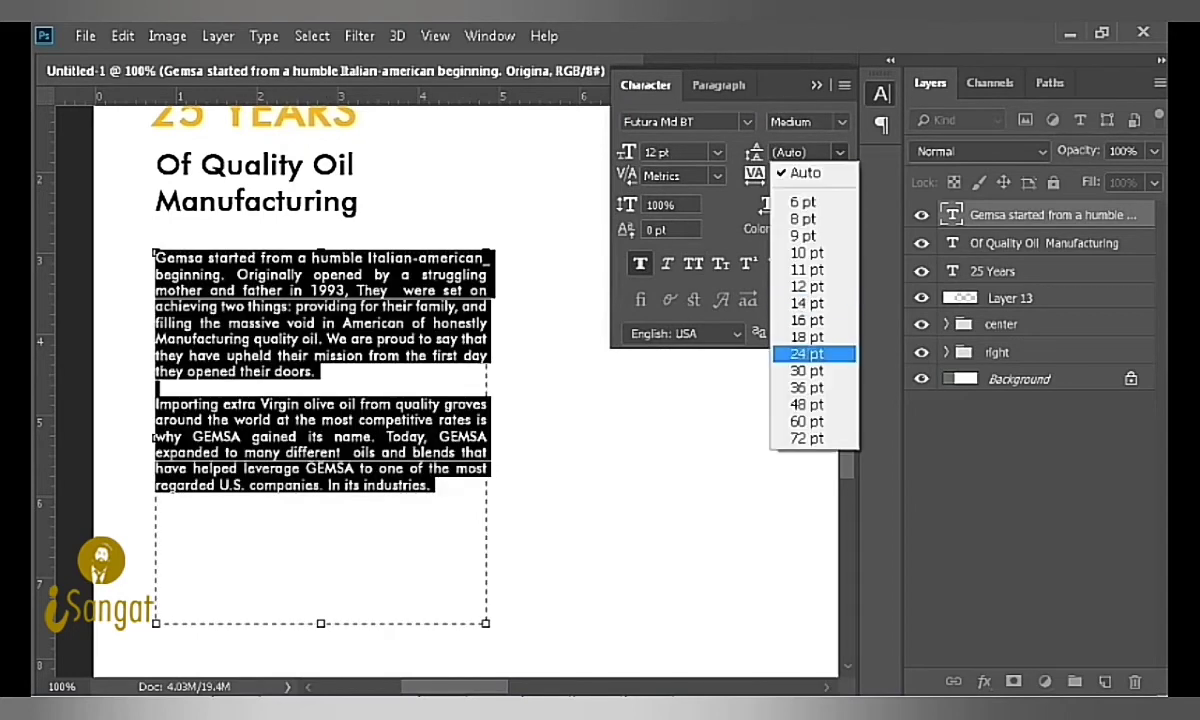
key(Up)
key(ctrl+Return)
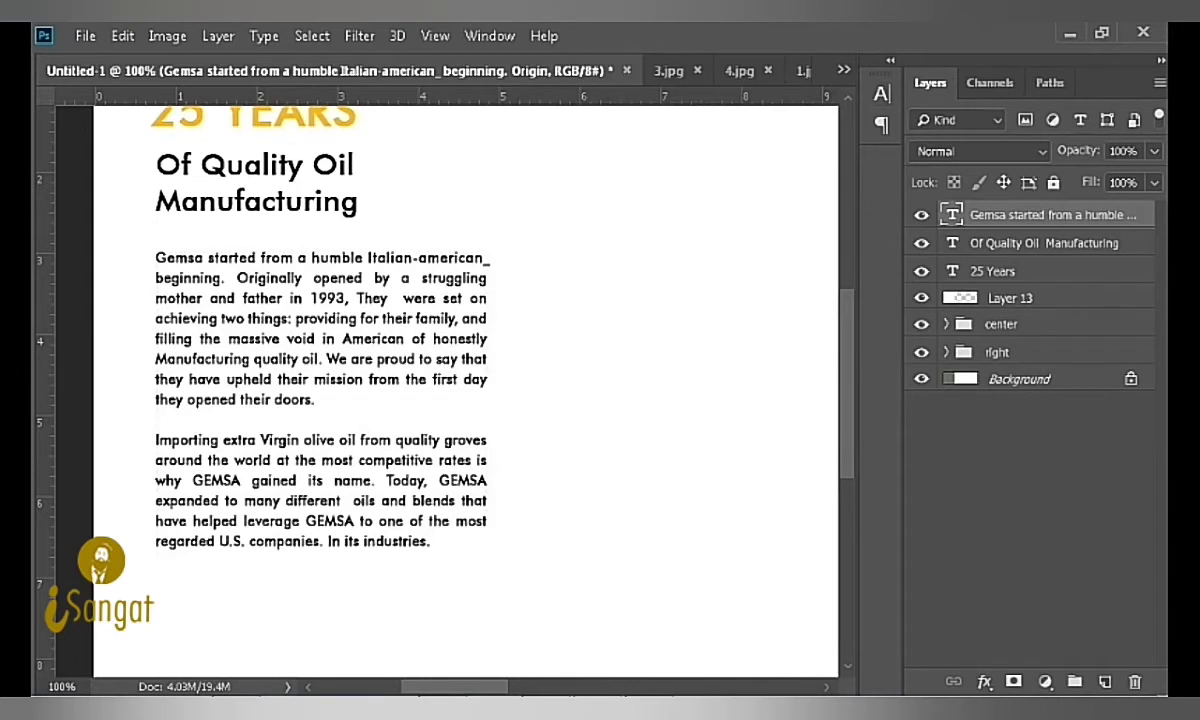
Step: Nudge the body text layer up and left toward the tagline, then zoom out
click(482, 250)
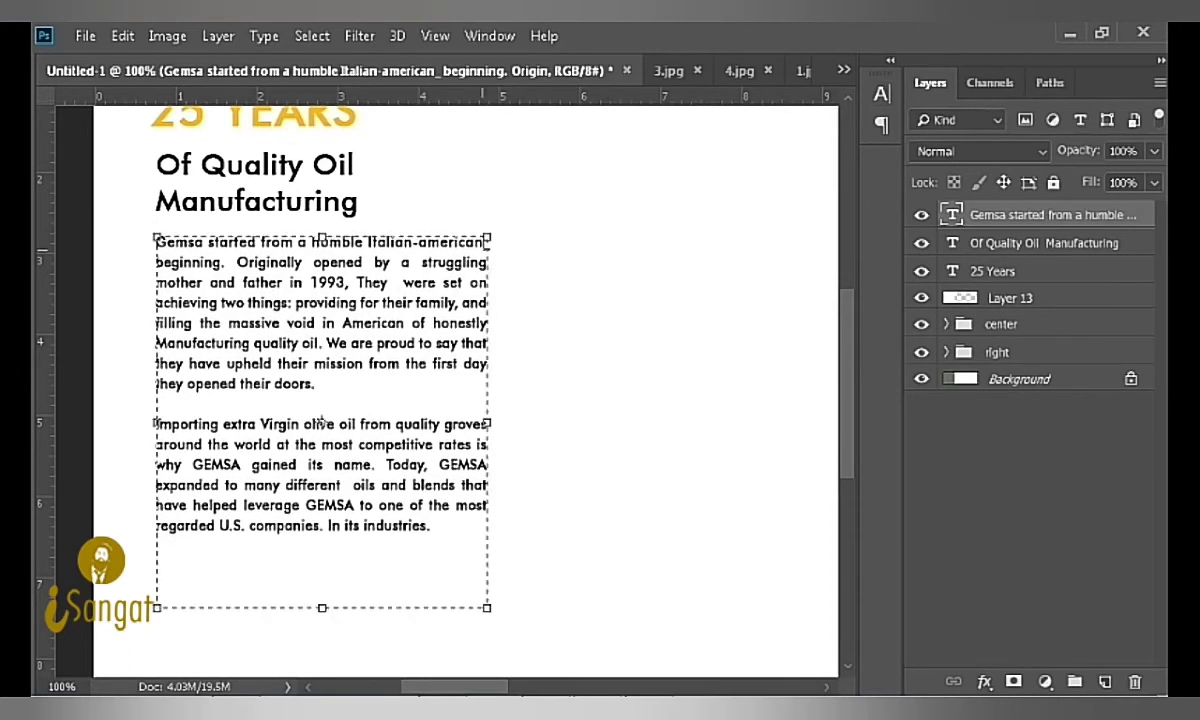
key(ctrl+Return)
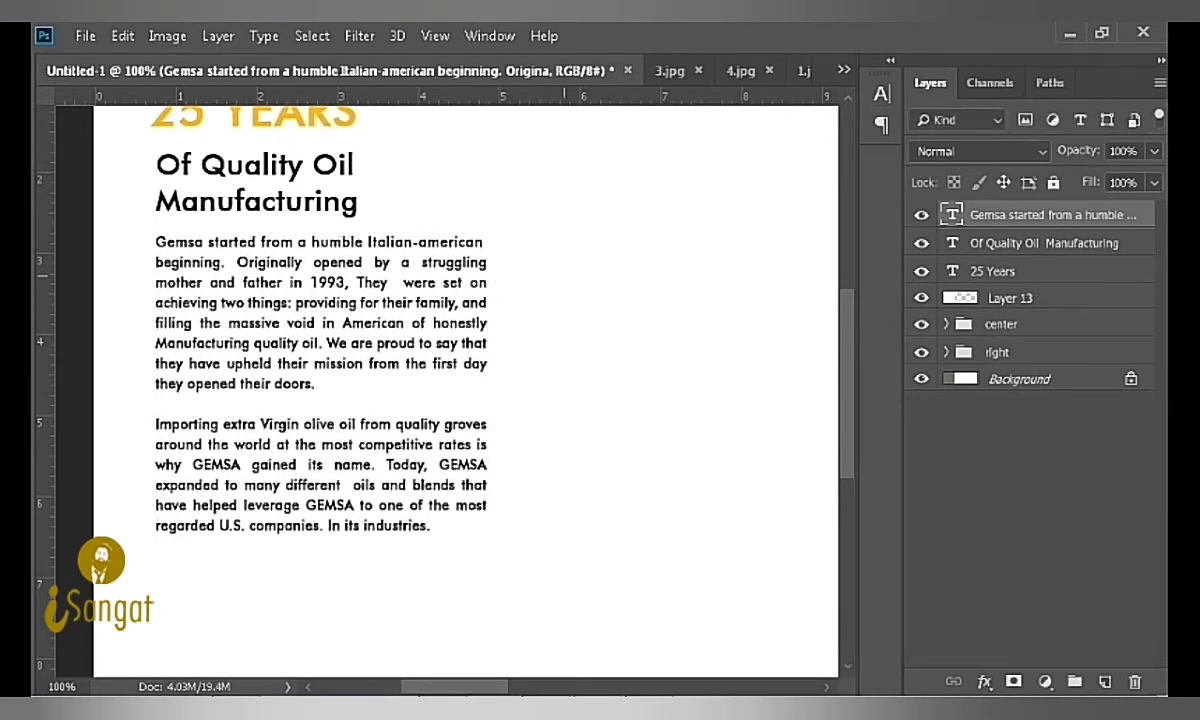
key(Left)
key(Up)
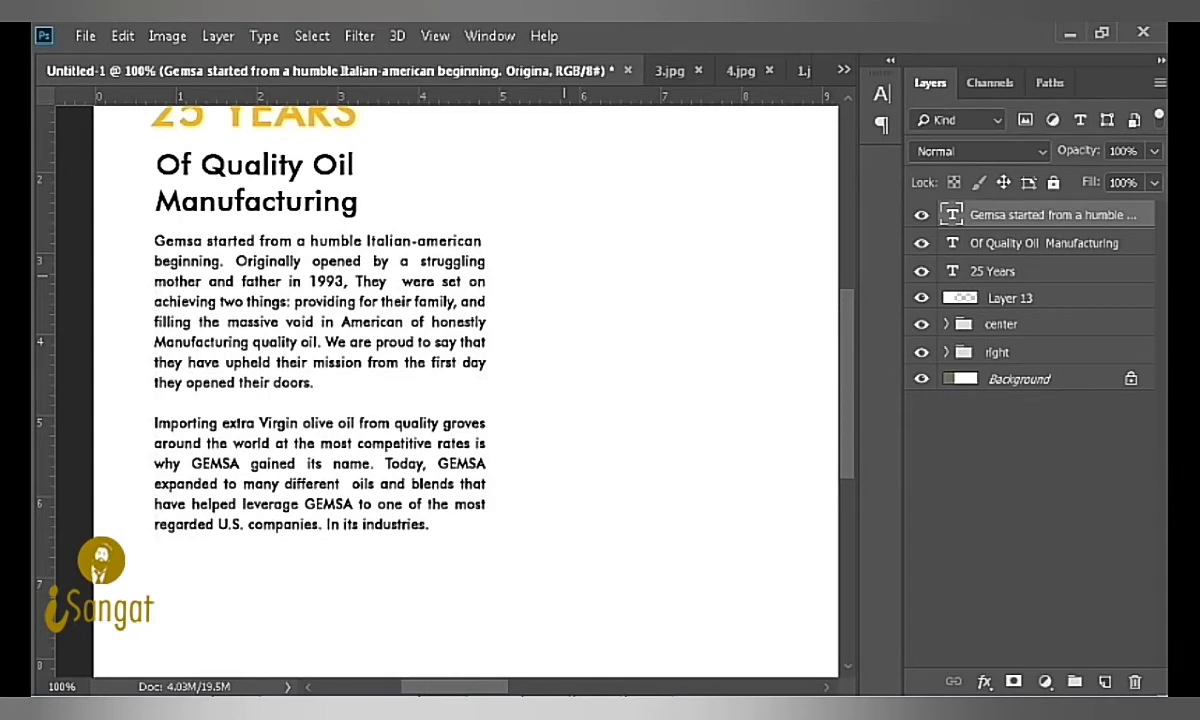
key(ctrl+minus)
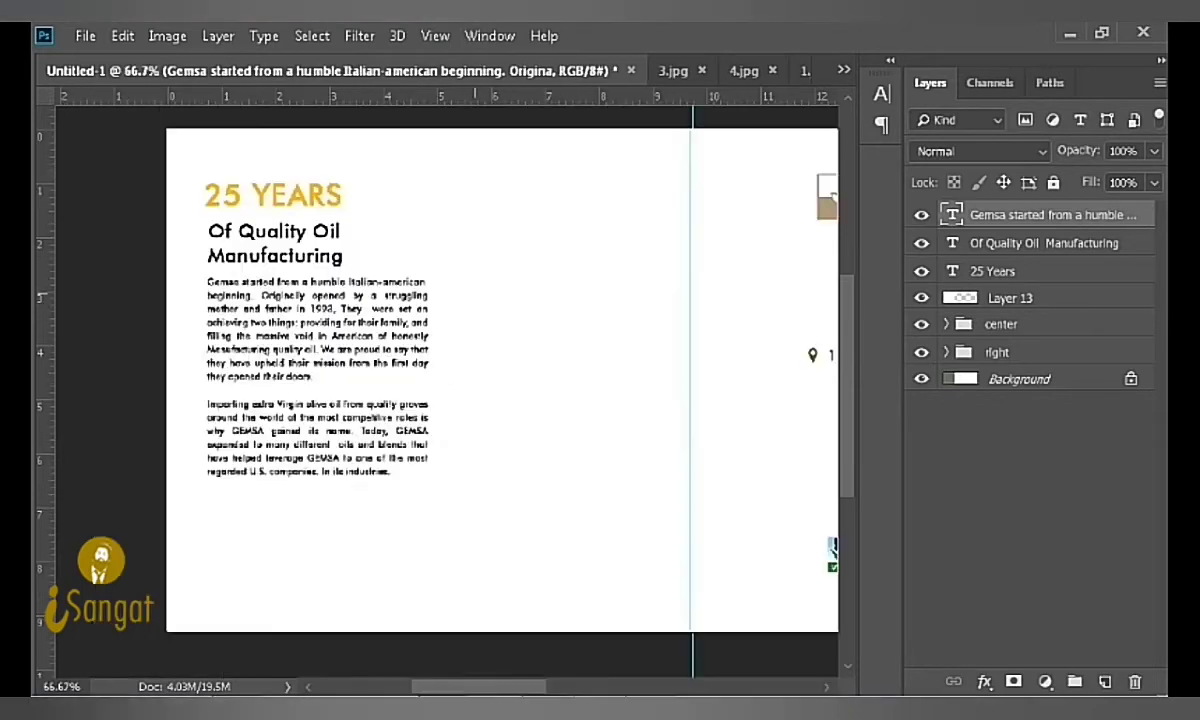
key(ctrl+minus)
scroll(600, 430, up, 2)
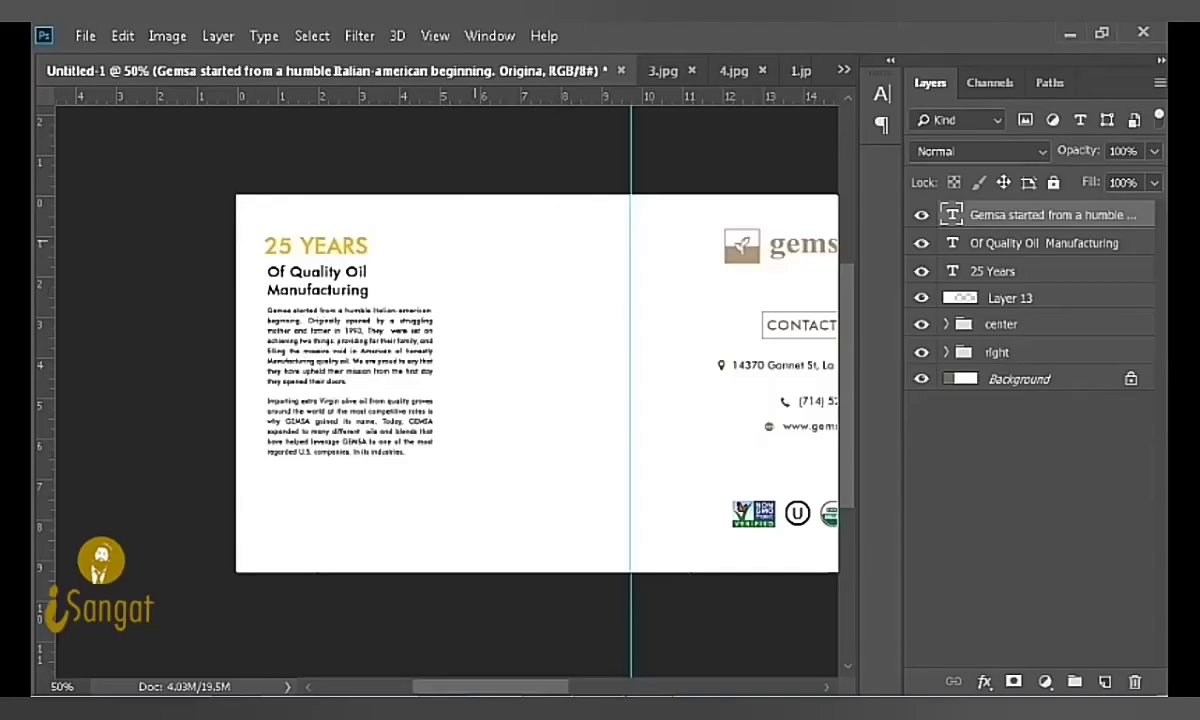
Step: Add an 'Our process' heading beside 25 YEARS, set in All Caps at 22 pt
key(ctrl+plus)
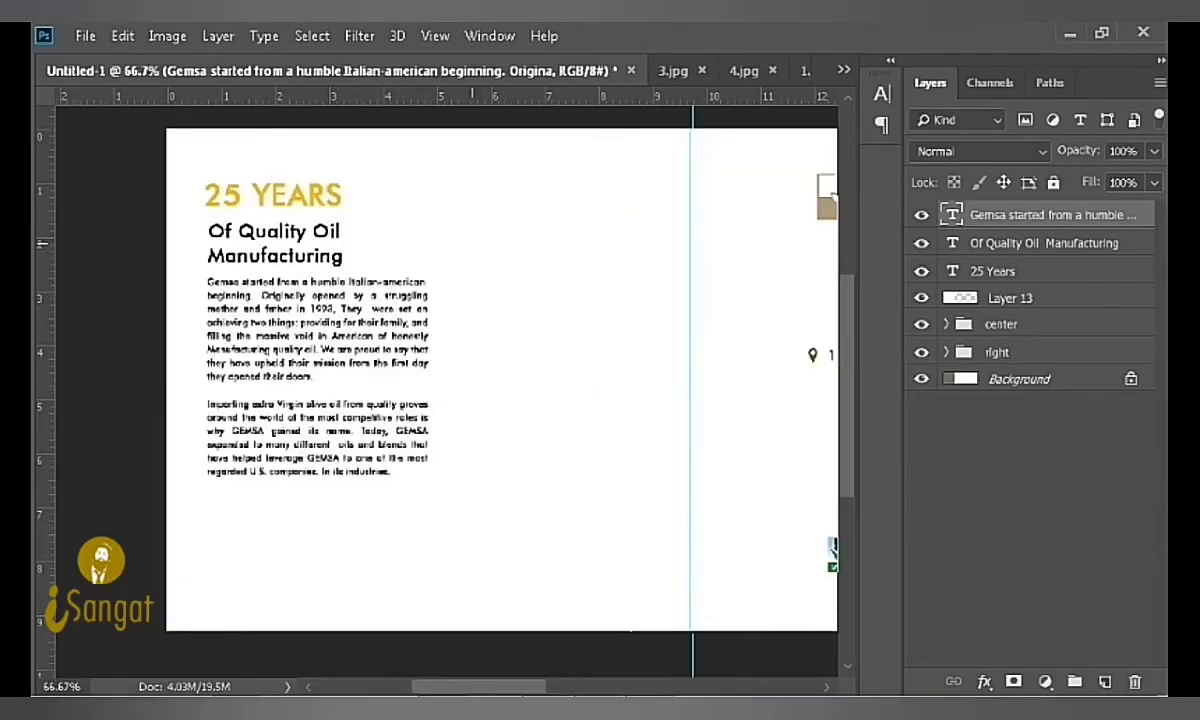
click(485, 188)
text(Our process)
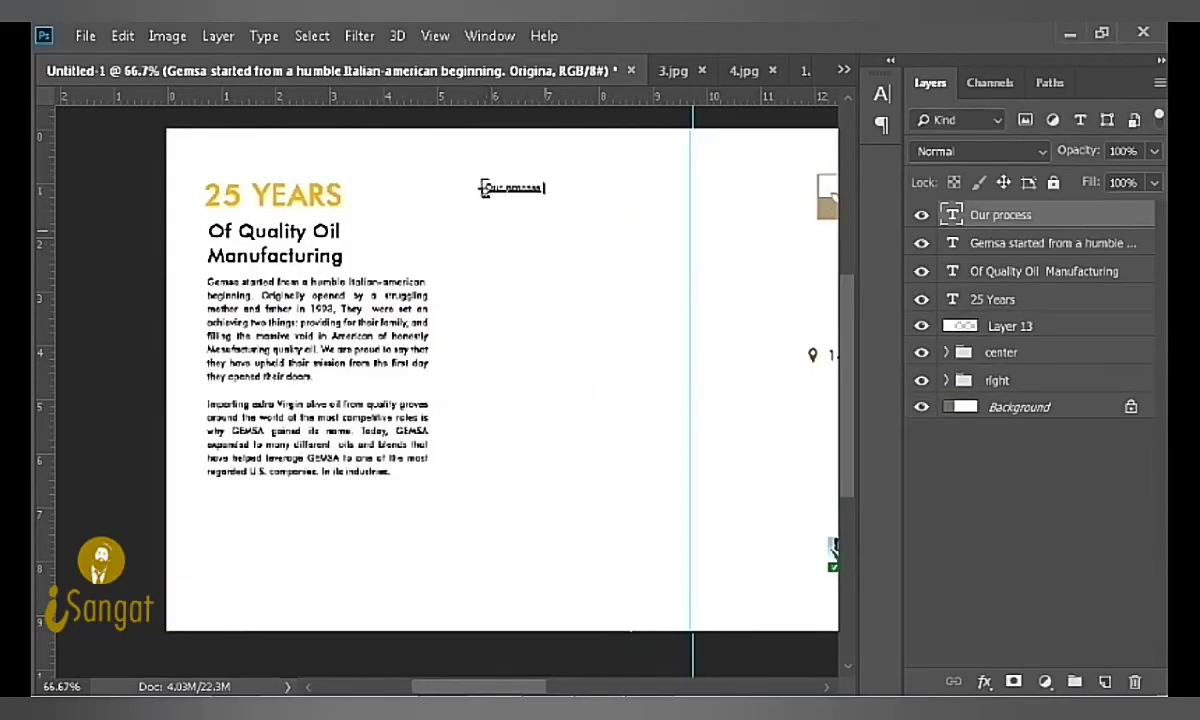
key(ctrl+a)
key(ctrl+t)
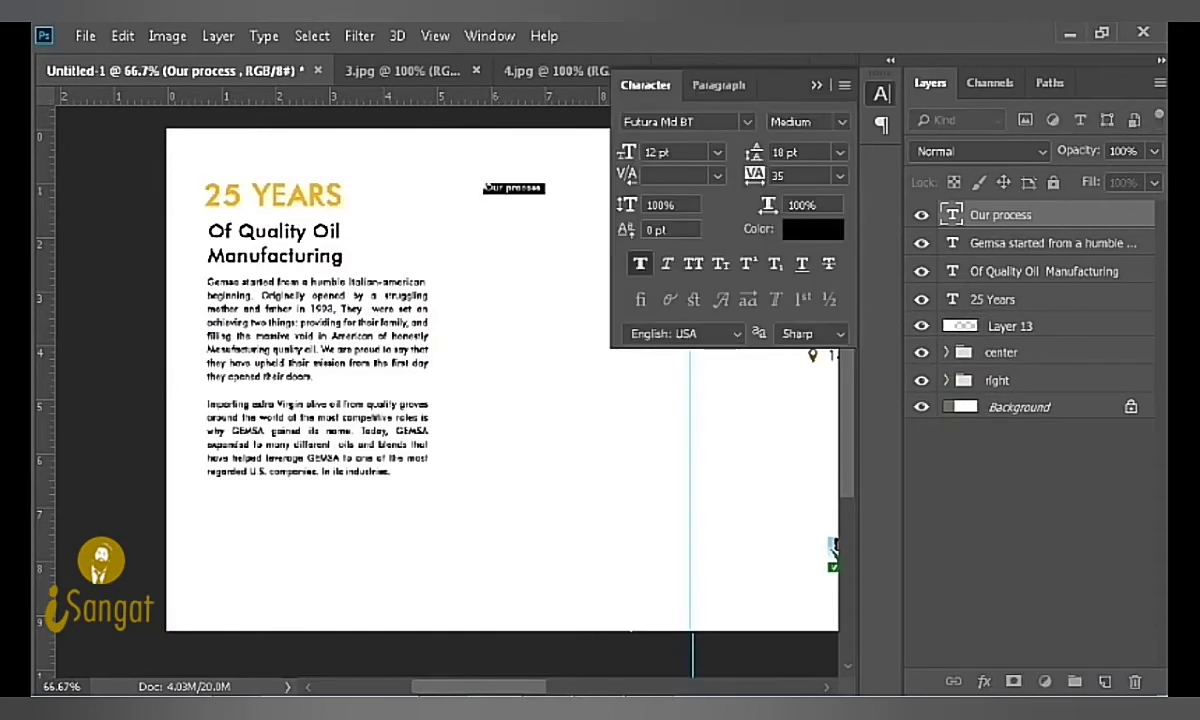
key(ctrl+shift+k)
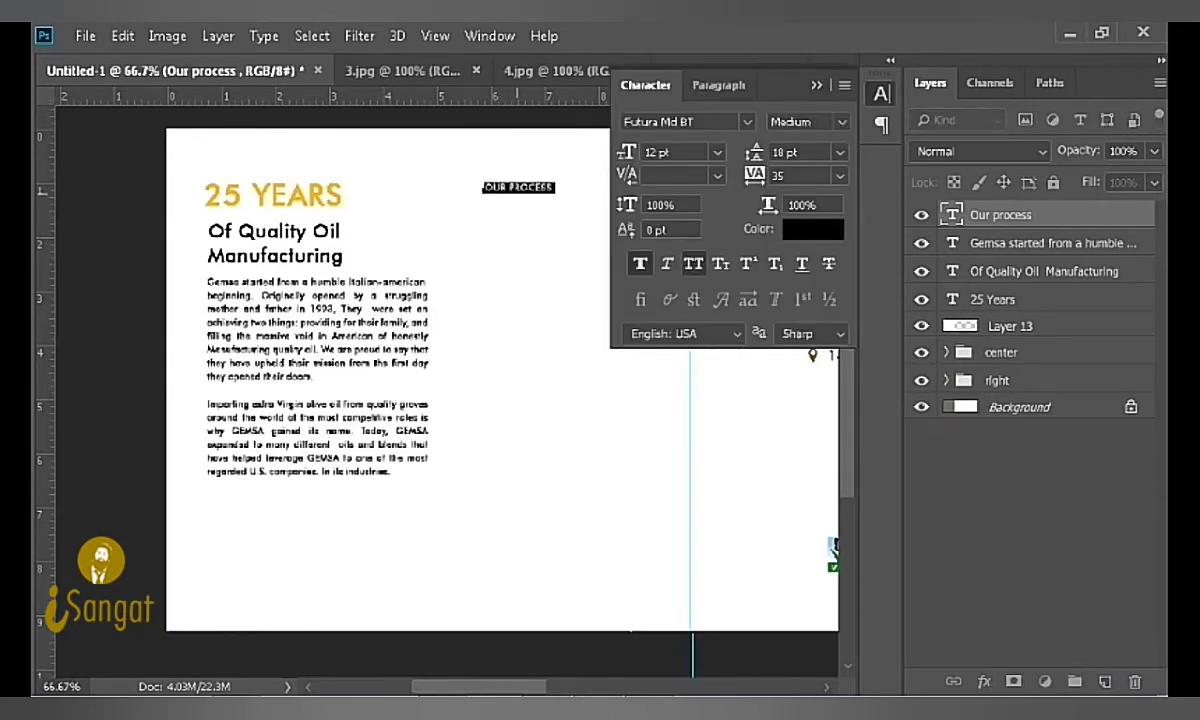
text(22)
key(Return)
key(ctrl+t)
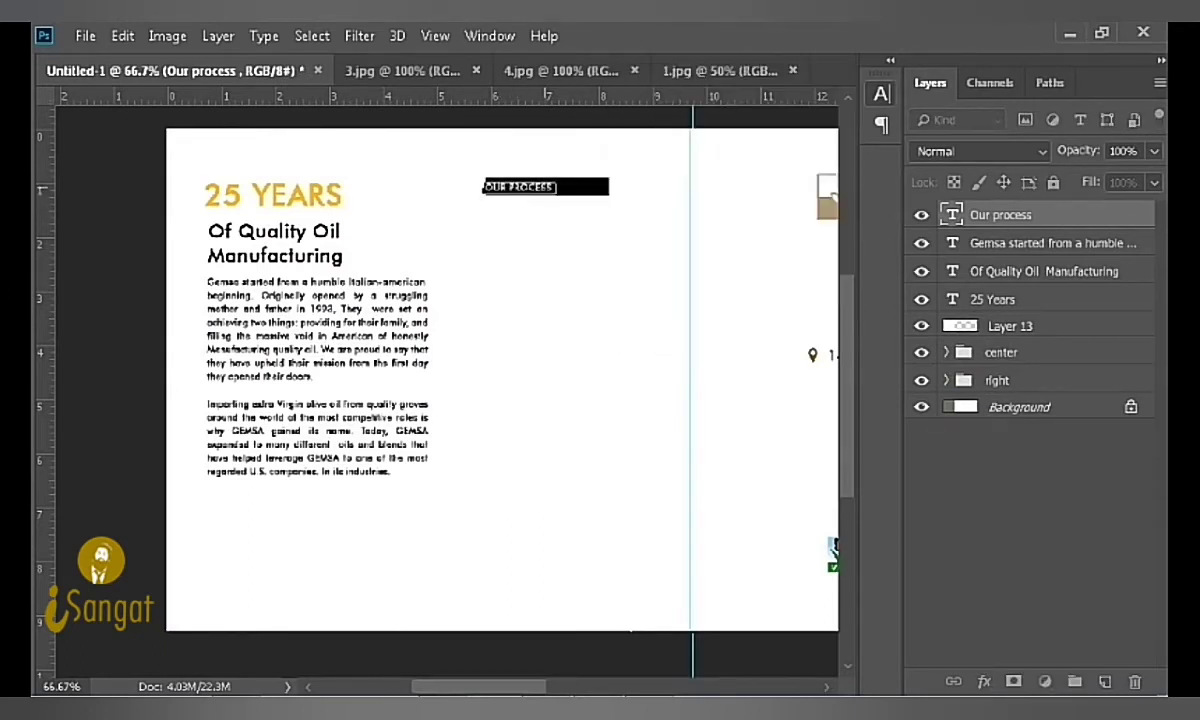
key(ctrl+Return)
Step: Reselect the OUR PROCESS heading text and review its character settings
scroll(450, 380, right, 5)
scroll(450, 380, right, 5)
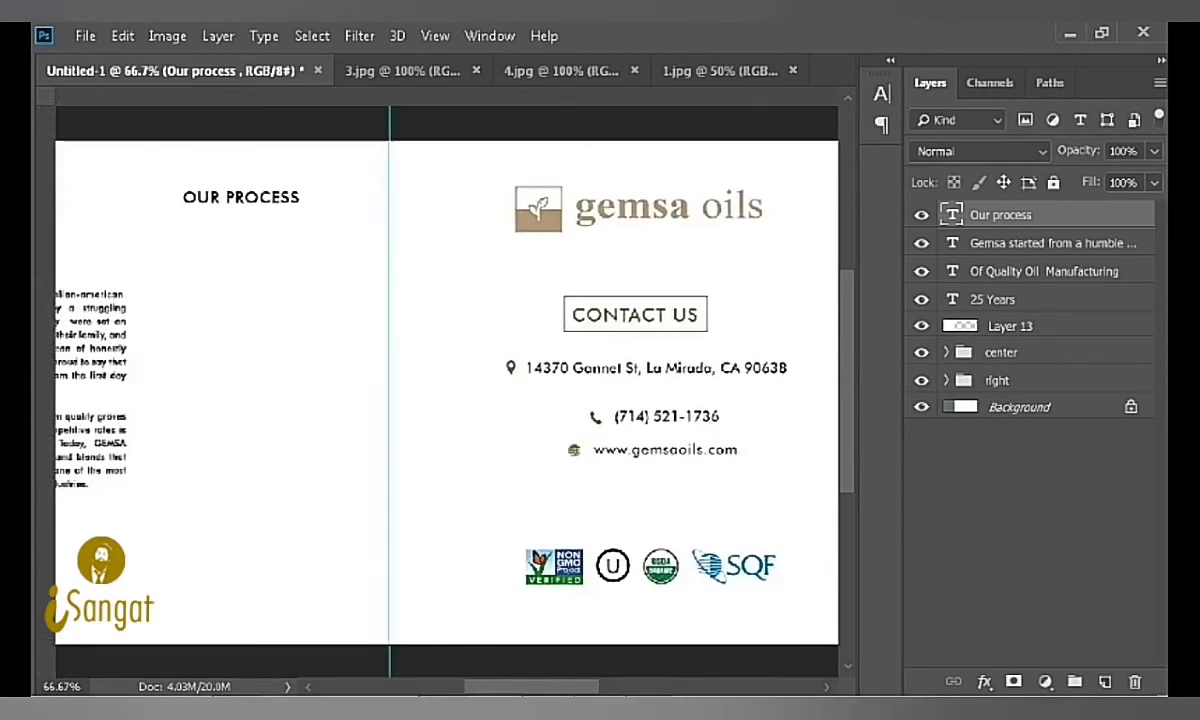
scroll(450, 380, right, 5)
scroll(450, 380, down, 3)
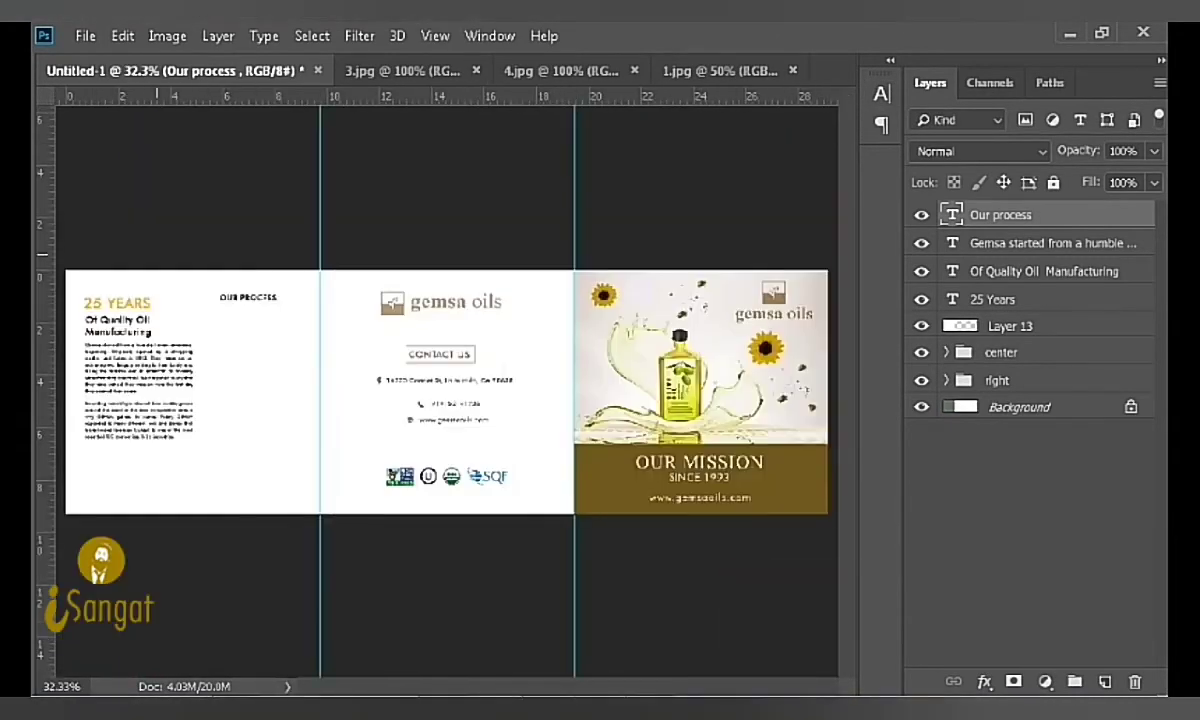
scroll(170, 296, up, 6)
click(468, 300)
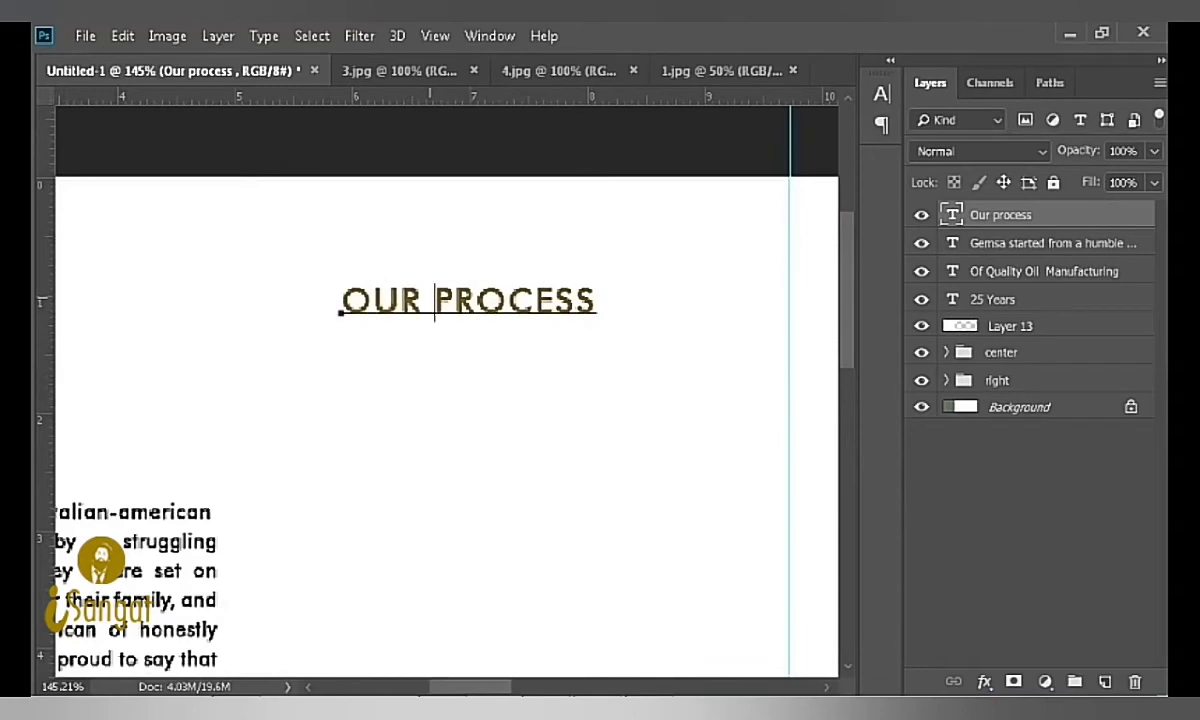
key(ctrl+a)
key(ctrl+t)
key(ctrl+t)
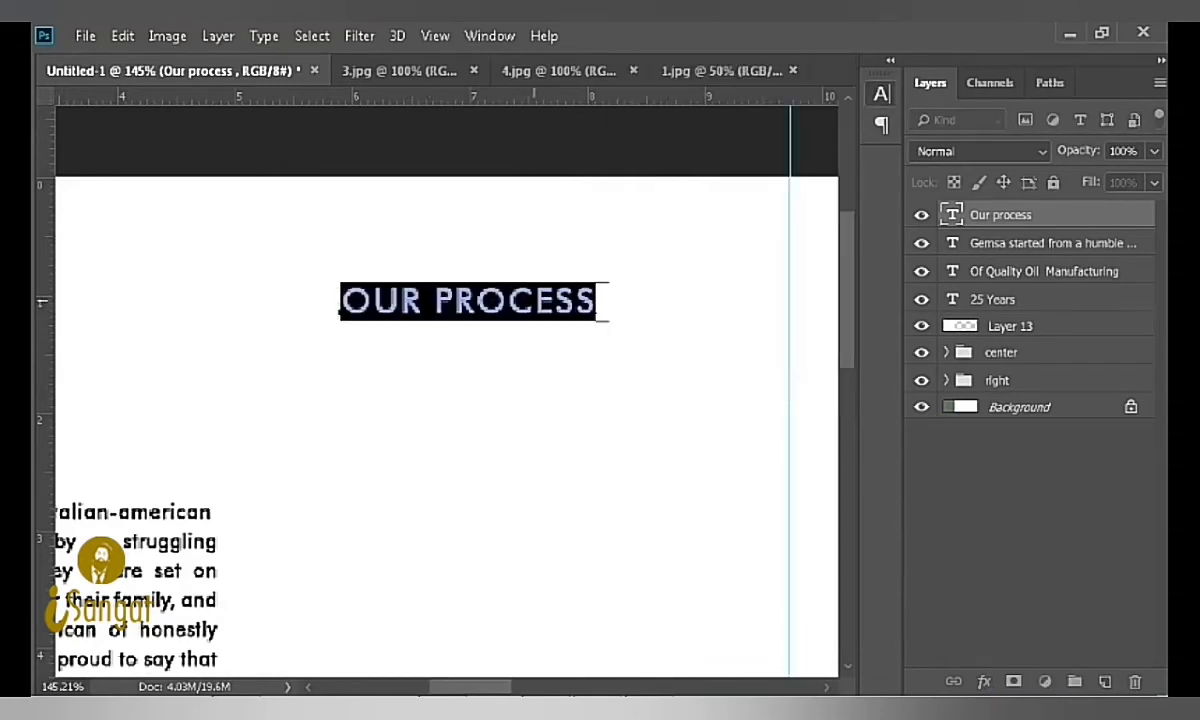
scroll(450, 380, down, 5)
scroll(415, 380, up, 3)
scroll(450, 380, left, 5)
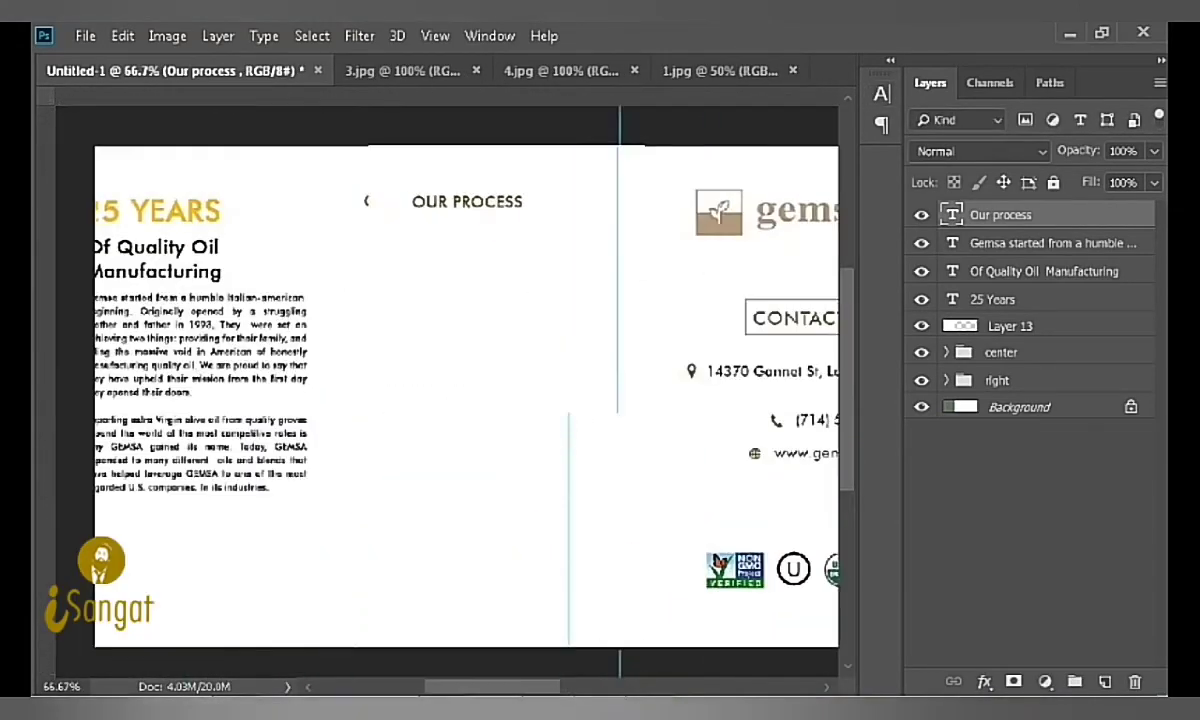
scroll(450, 380, left, 3)
scroll(450, 380, up, 1)
scroll(450, 380, up, 1)
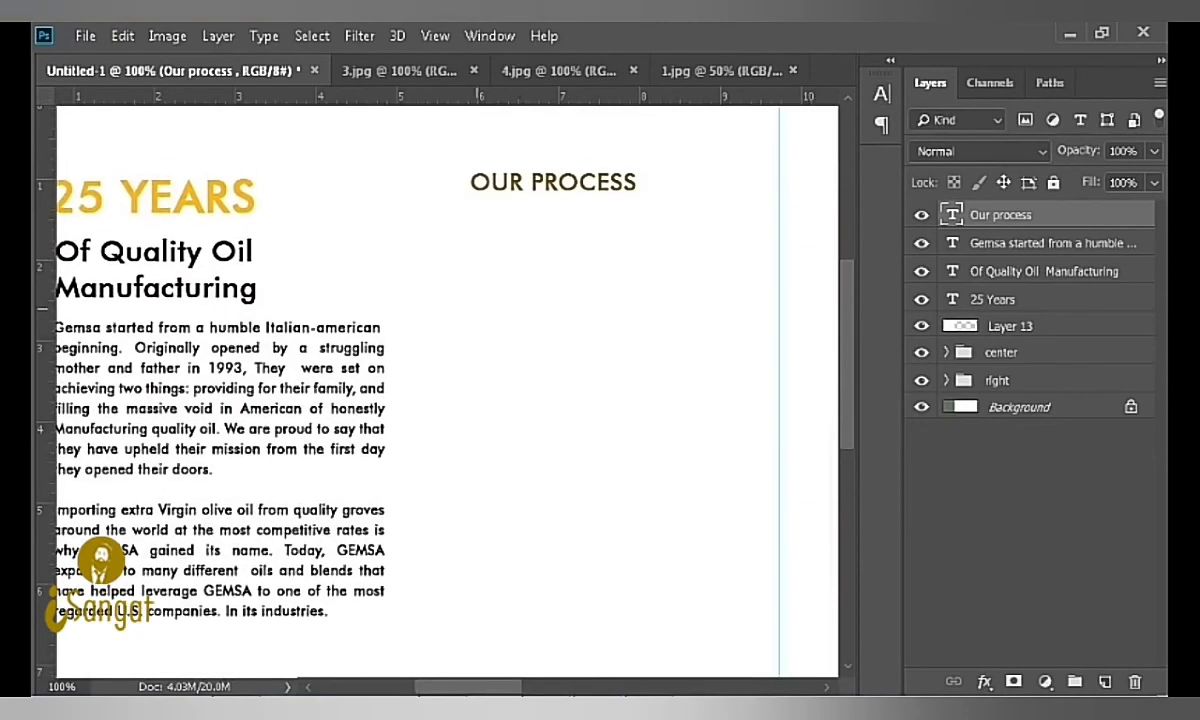
Step: Draw a circular selection below OUR PROCESS and fill it olive brown on a new layer
mouse_move(461, 235)
mouse_down()
mouse_move(622, 379)
mouse_move(605, 380)
mouse_up()
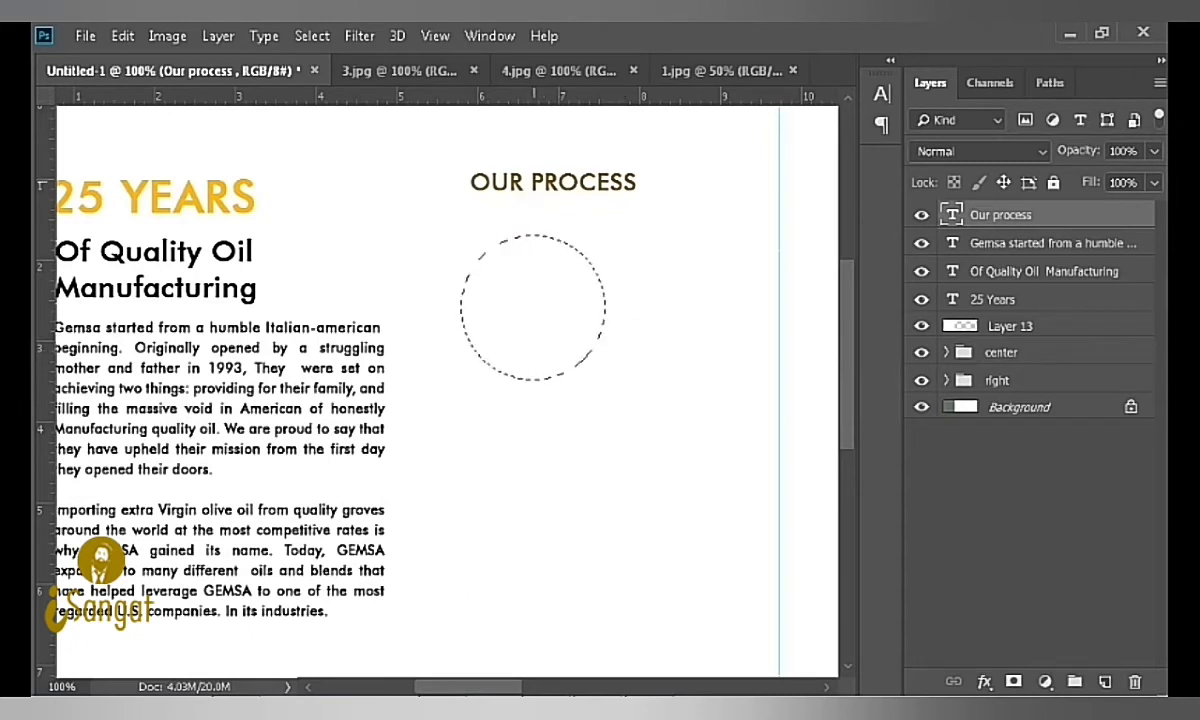
key(ctrl+shift+n)
key(Return)
key(alt+BackSpace)
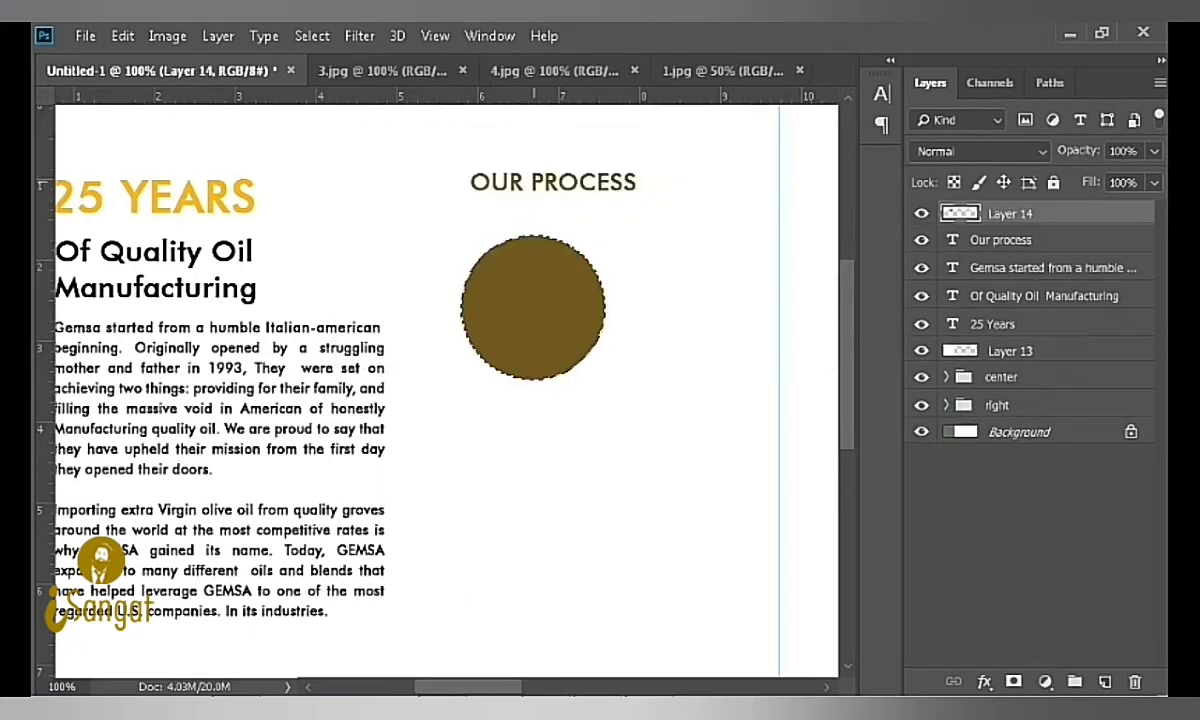
Step: Contract the circular selection and fill it white on another new layer to test a ring
key(alt+s)
key(m)
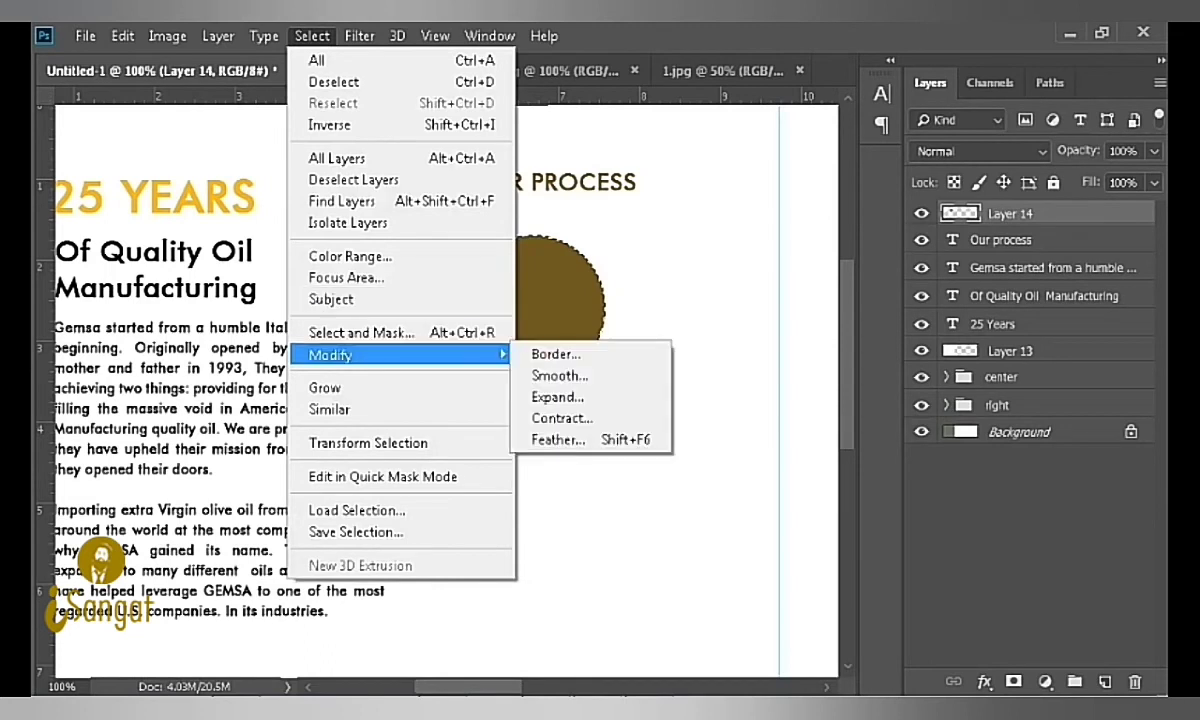
key(Down)
key(c)
key(Return)
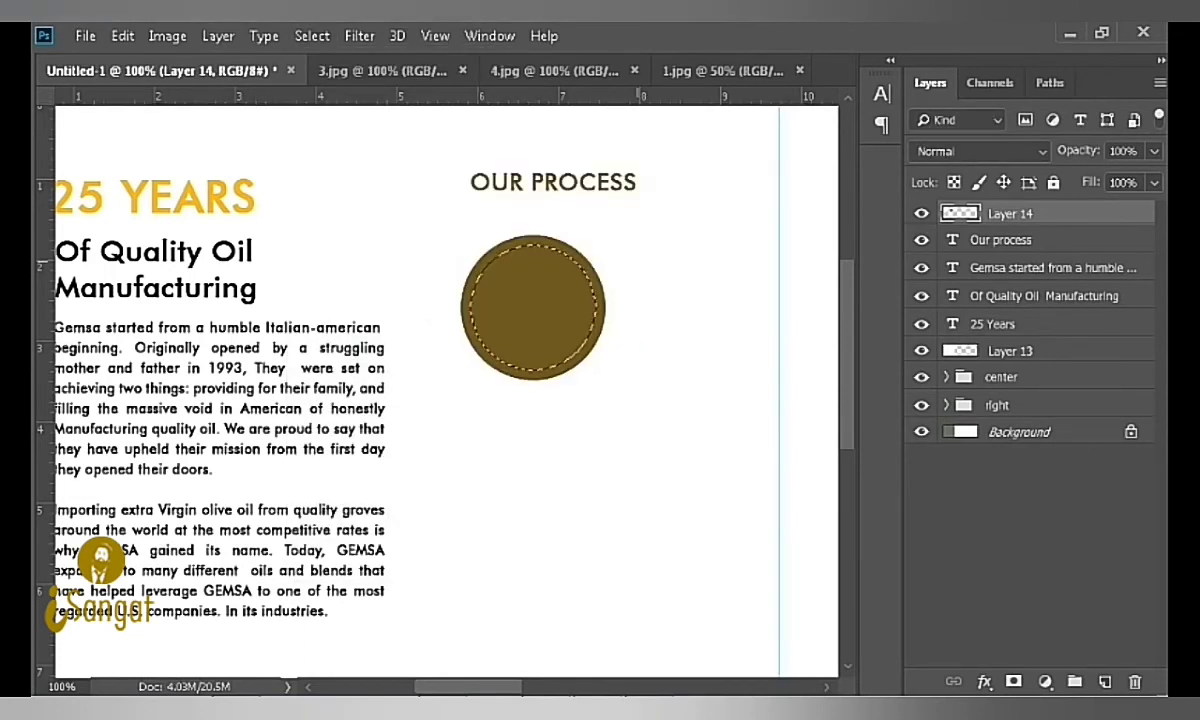
key(ctrl+shift+n)
key(Return)
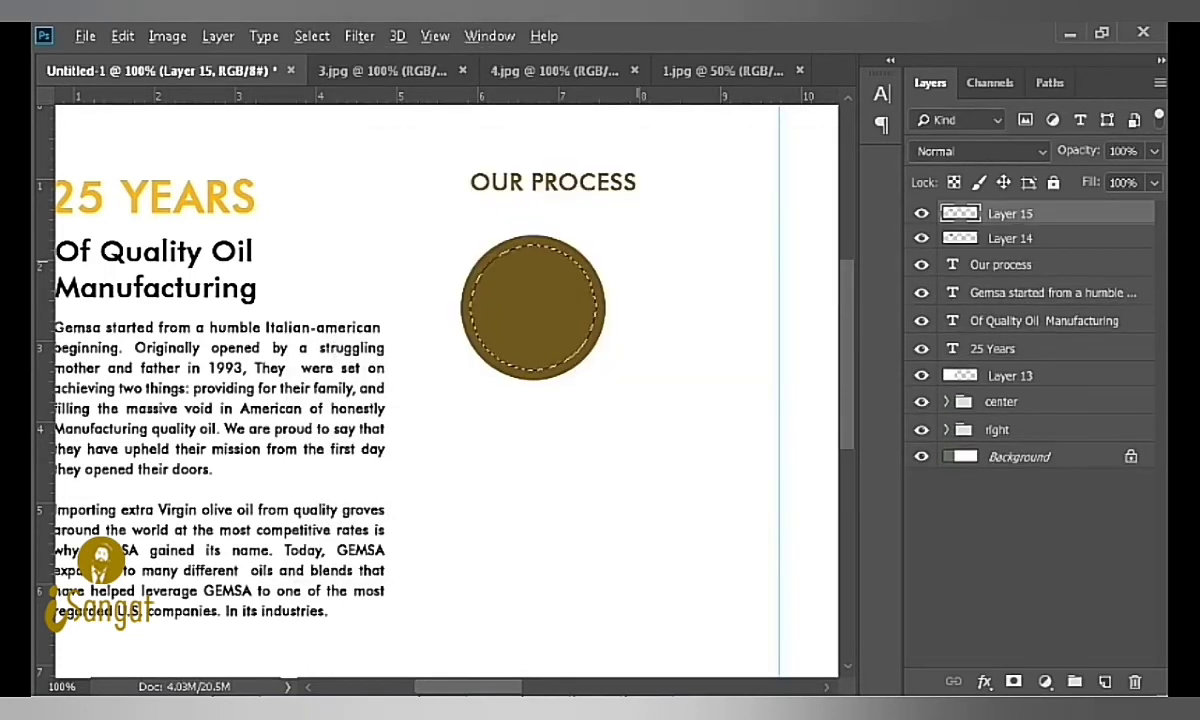
key(ctrl+BackSpace)
Step: Delete the white test layer and clear the selection, keeping the solid brown circle
key(ctrl+d)
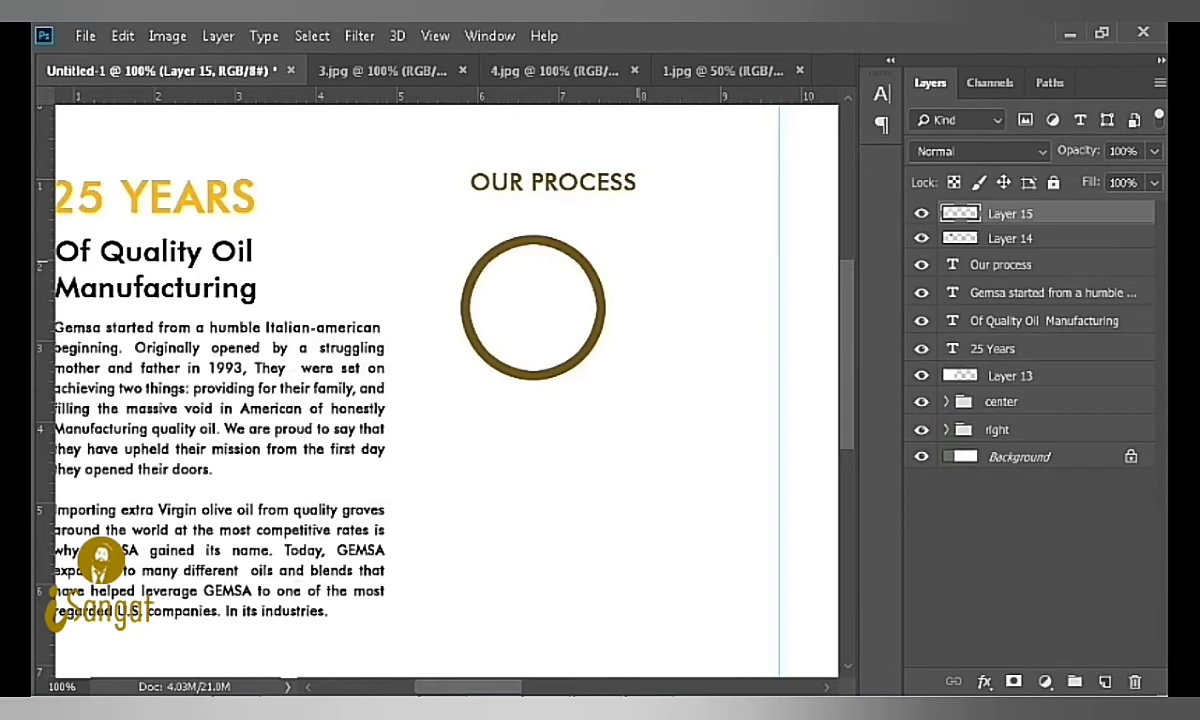
key(ctrl+shift+d)
drag(1010, 213, 1134, 681)
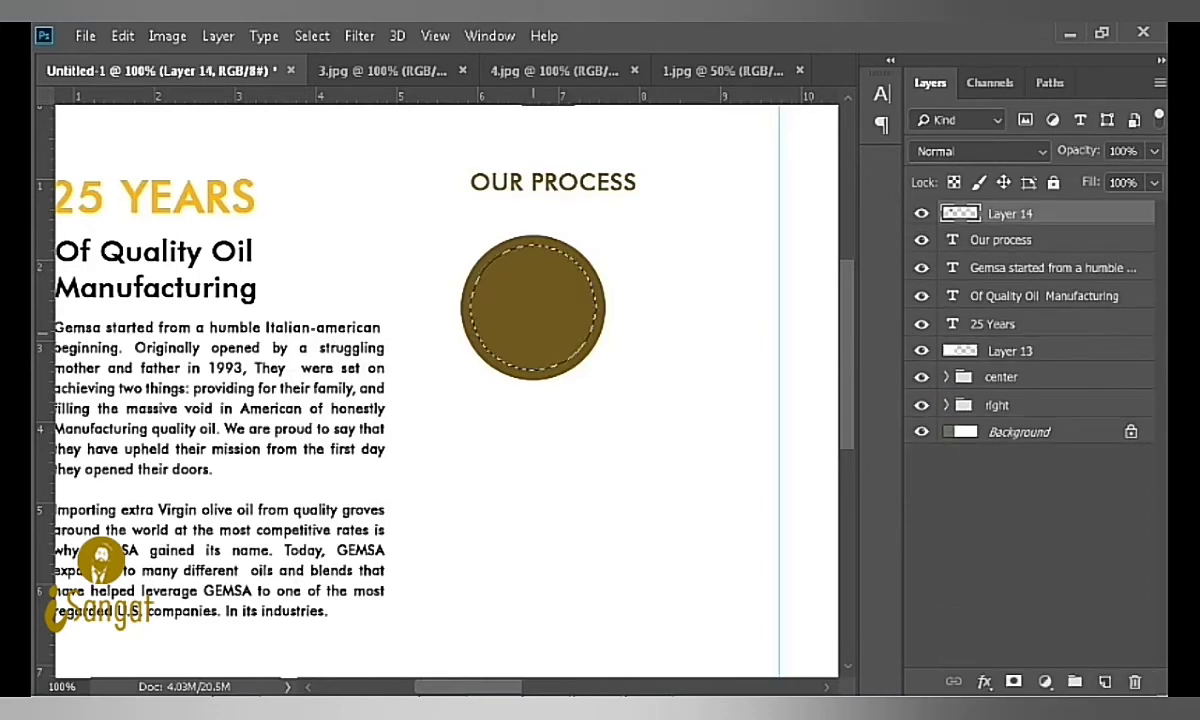
key(ctrl+d)
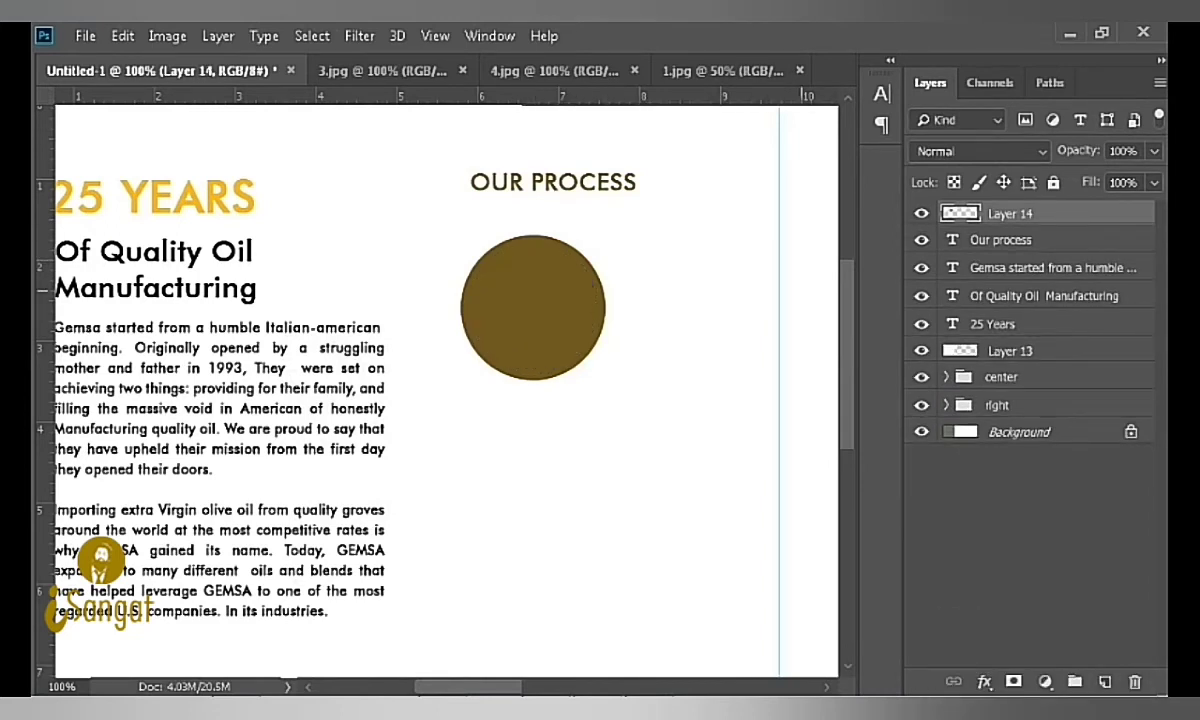
key(ctrl+t)
Step: Duplicate the brown circle, scale the copy to 95% and fill it white
key(ctrl+j)
key(ctrl+t)
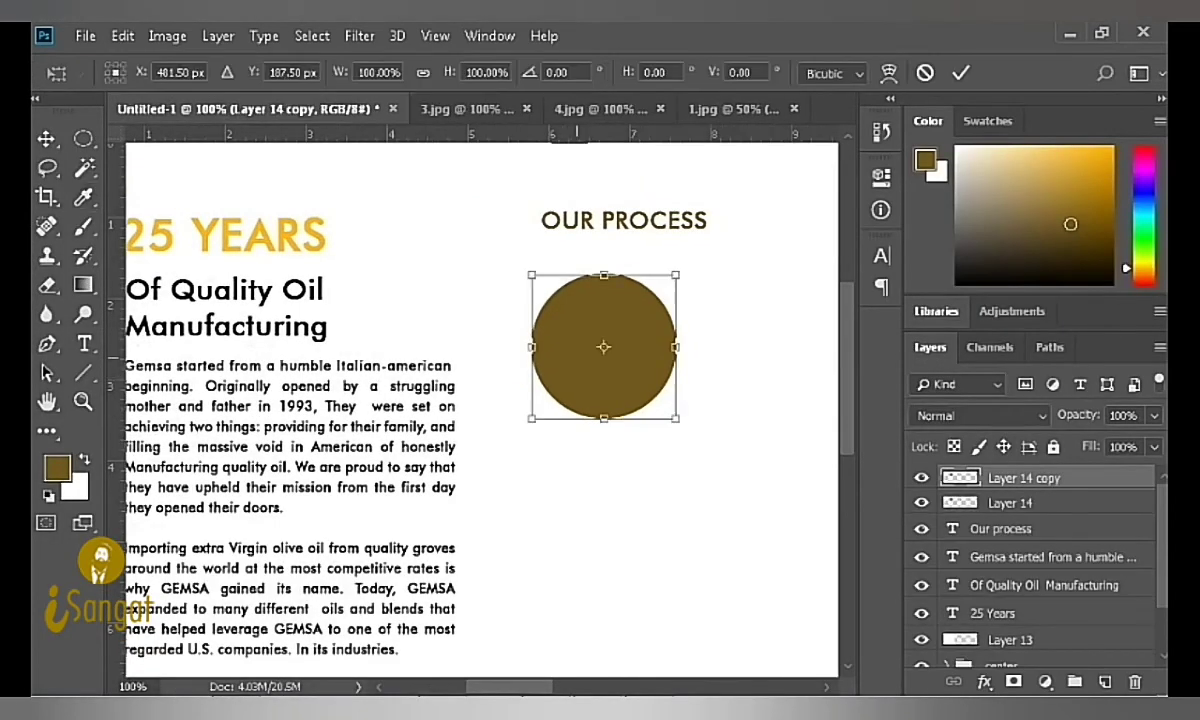
text(95)
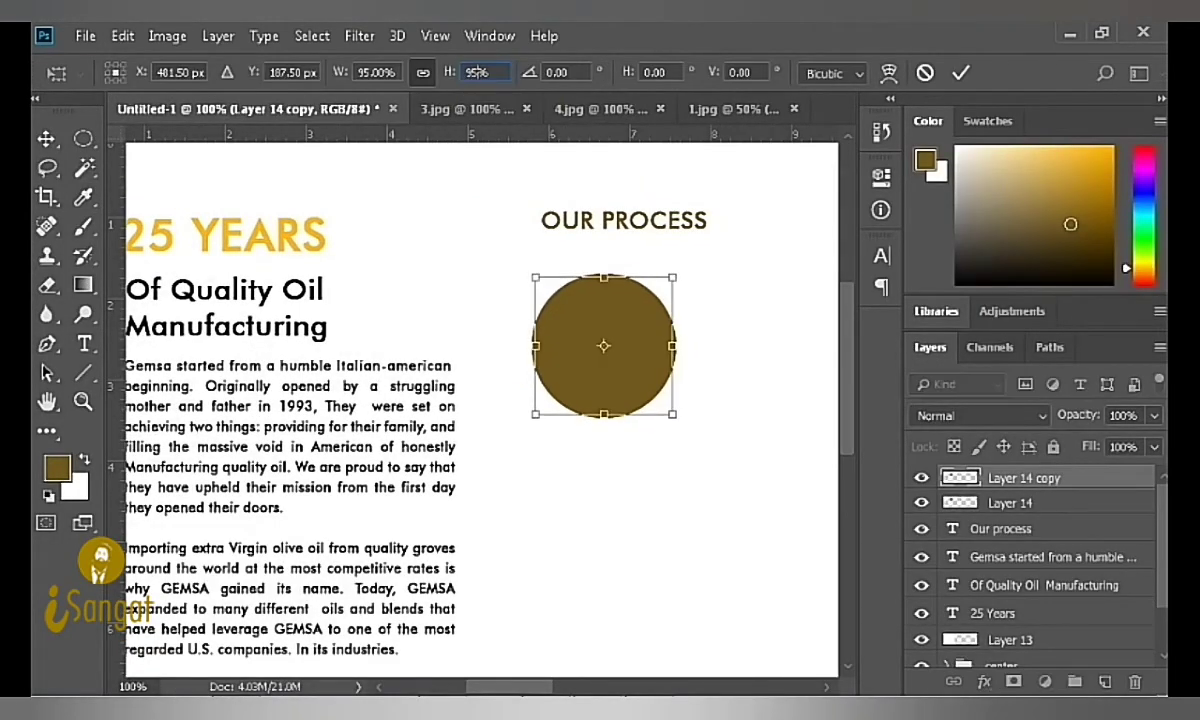
key(Return)
key(i)
key(shift+alt+BackSpace)
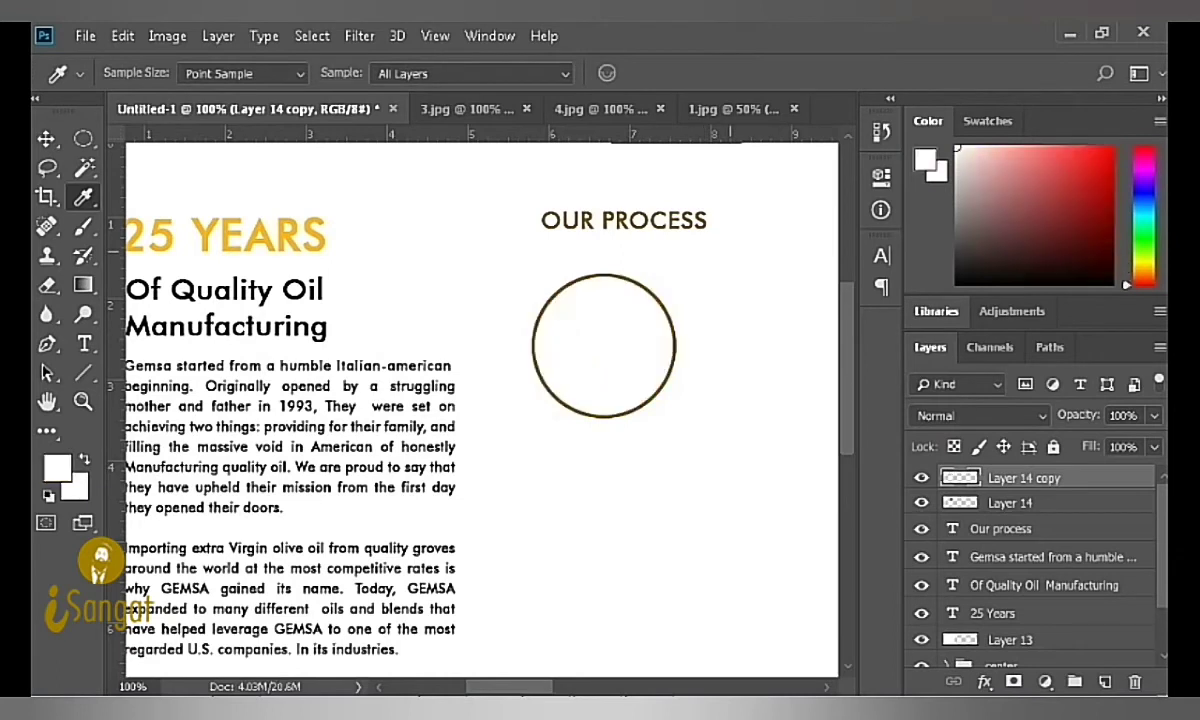
Step: Duplicate again, scale to 95% and fill the innermost circle with the 25 YEARS gold
key(ctrl+j)
key(ctrl+t)
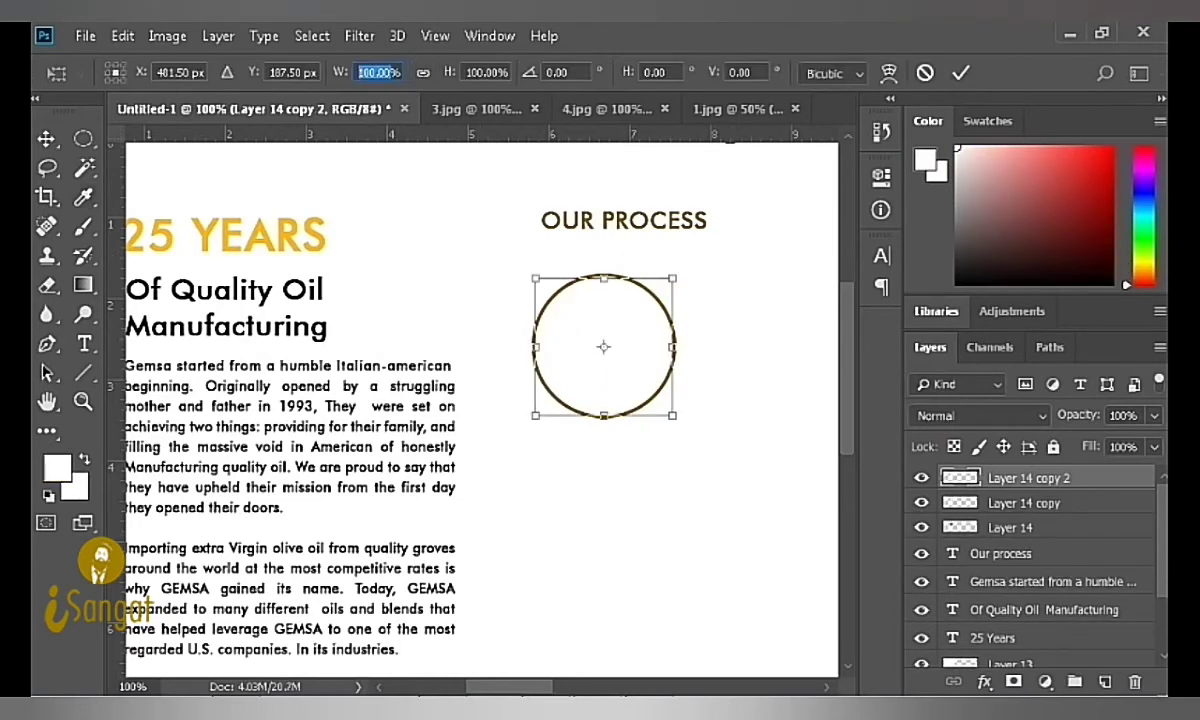
text(95)
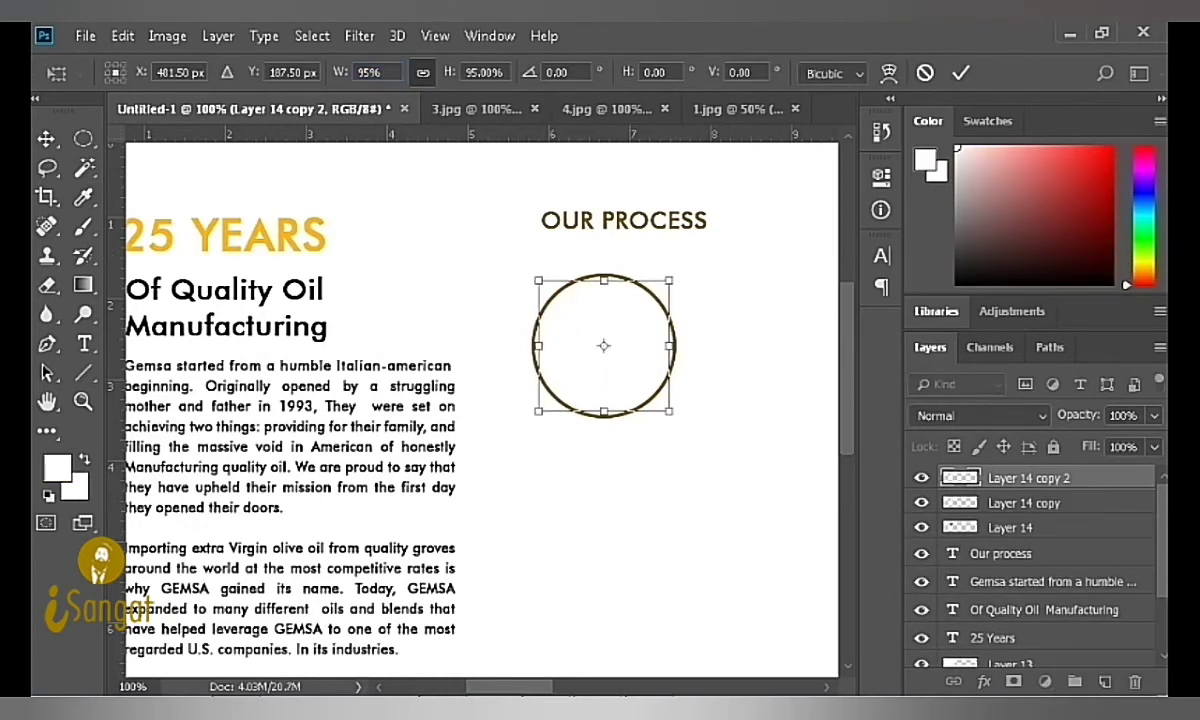
key(Return)
click(305, 235)
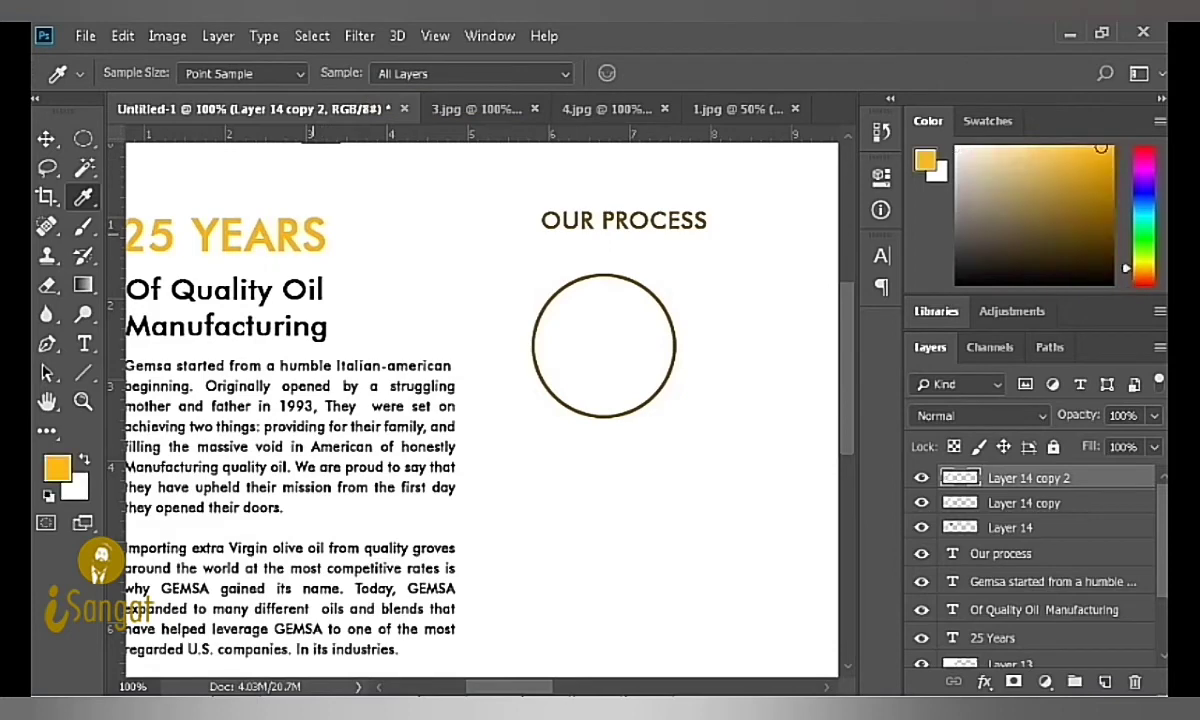
key(shift+alt+BackSpace)
click(1010, 527)
Step: Bring up the conveyor photo document, dismissing the error from opening another image
click(735, 108)
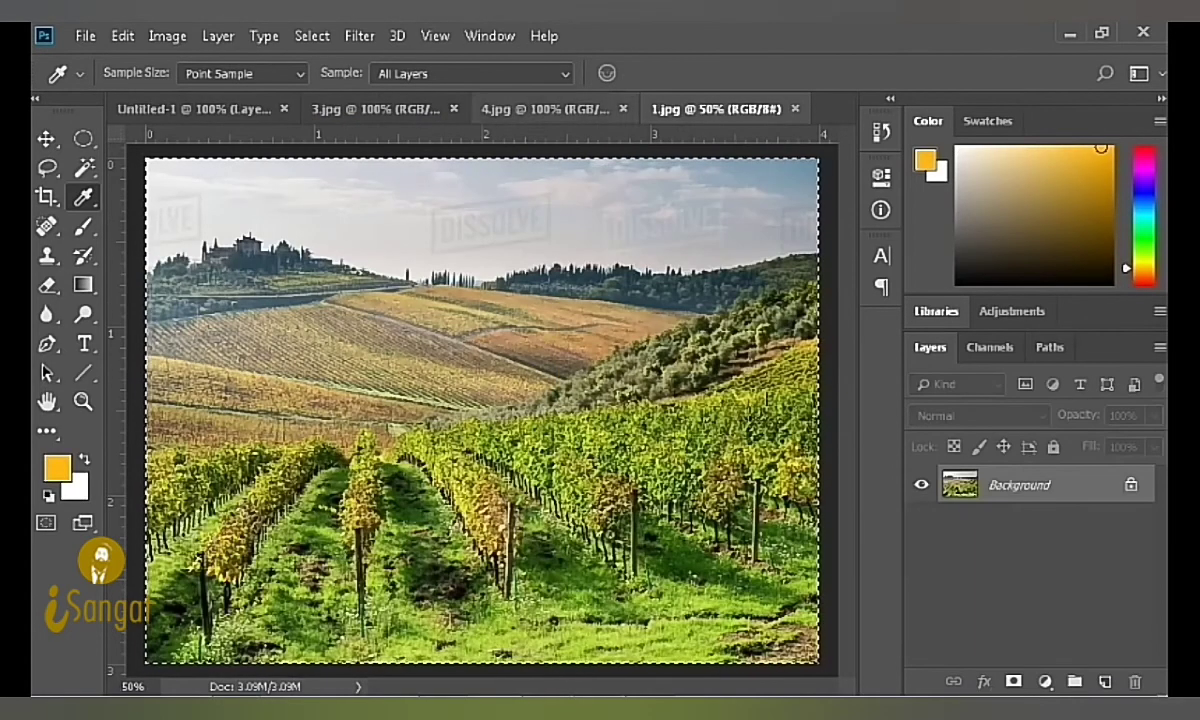
key(ctrl+shift+Tab)
key(ctrl+shift+Tab)
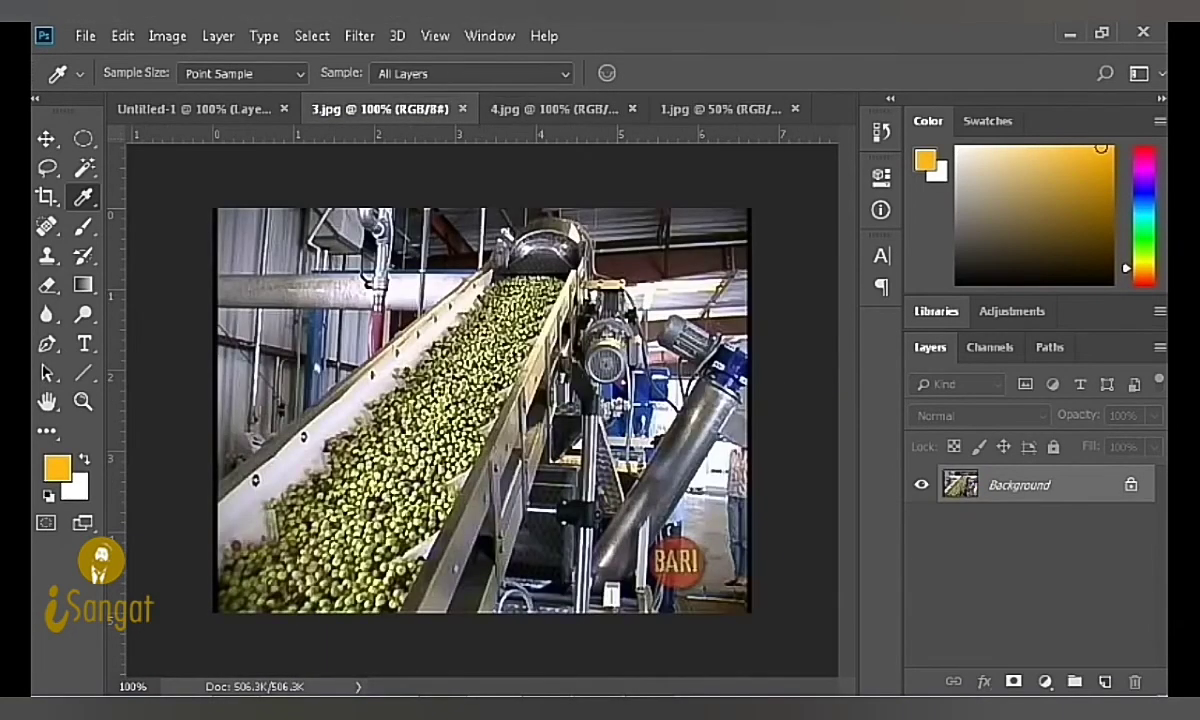
key(ctrl+o)
scroll(730, 270, down, 1)
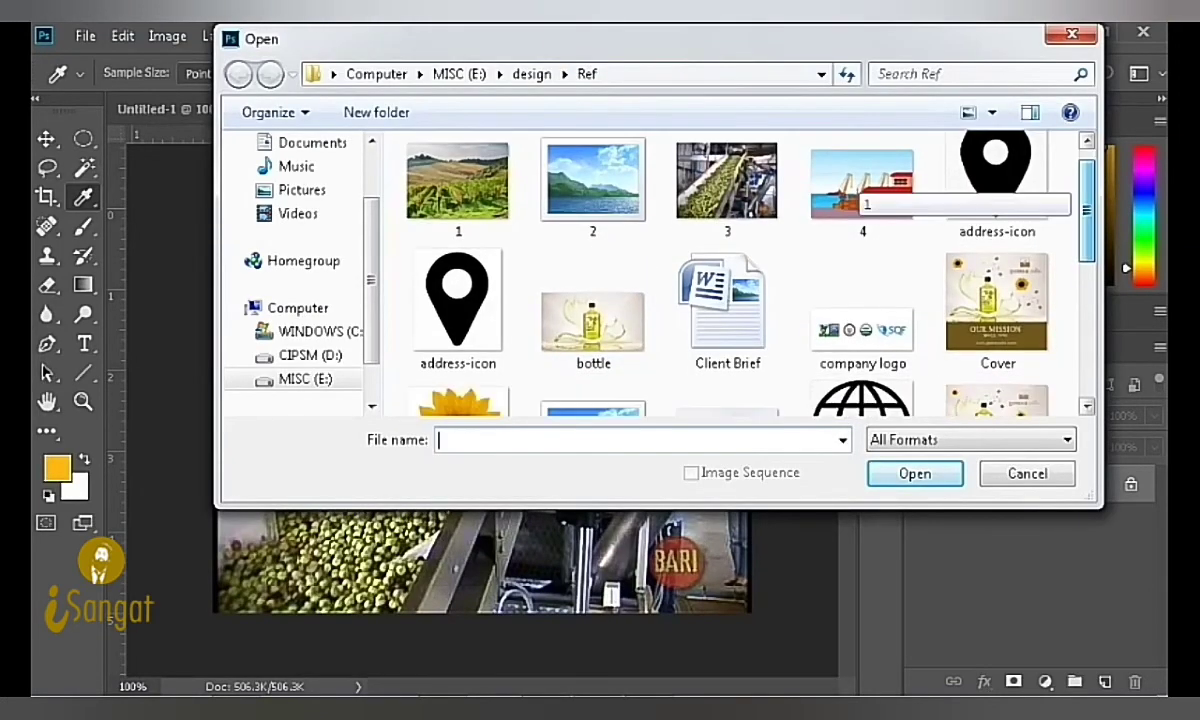
scroll(850, 185, down, 3)
scroll(850, 185, down, 3)
scroll(850, 185, up, 1)
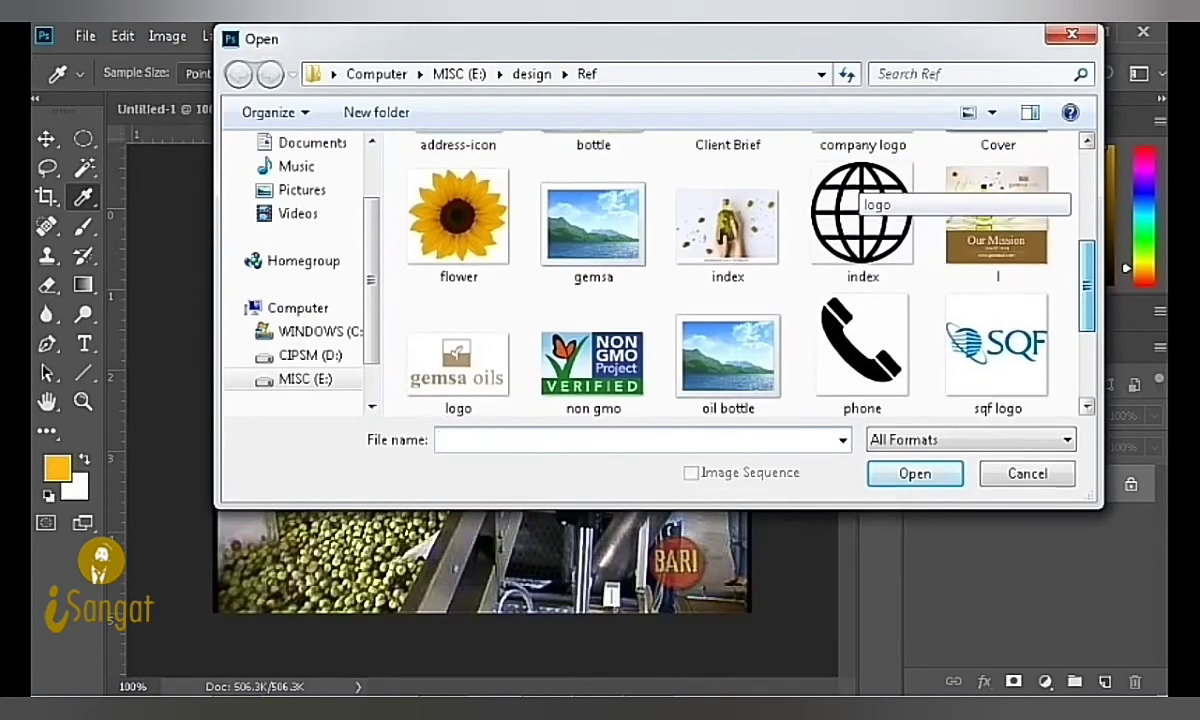
scroll(850, 185, up, 2)
scroll(850, 190, up, 3)
double_click(595, 190)
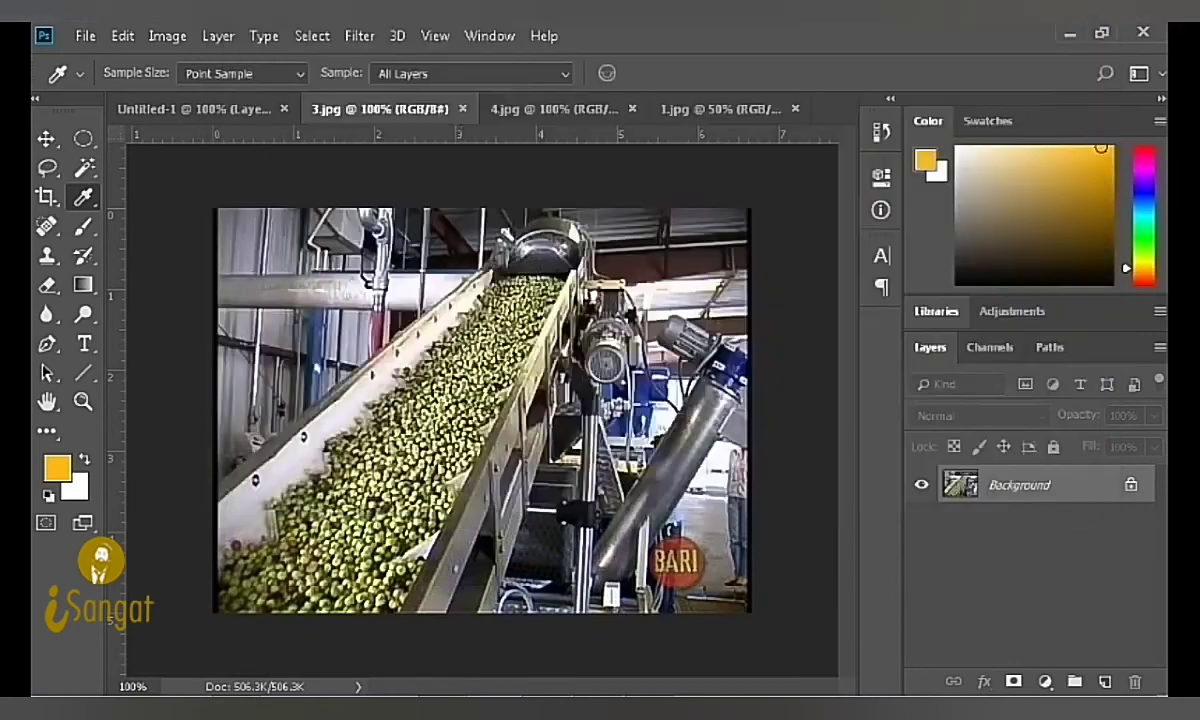
key(Return)
Step: Copy the whole conveyor photo into the brochure and scale it to about 45.6%
key(ctrl+a)
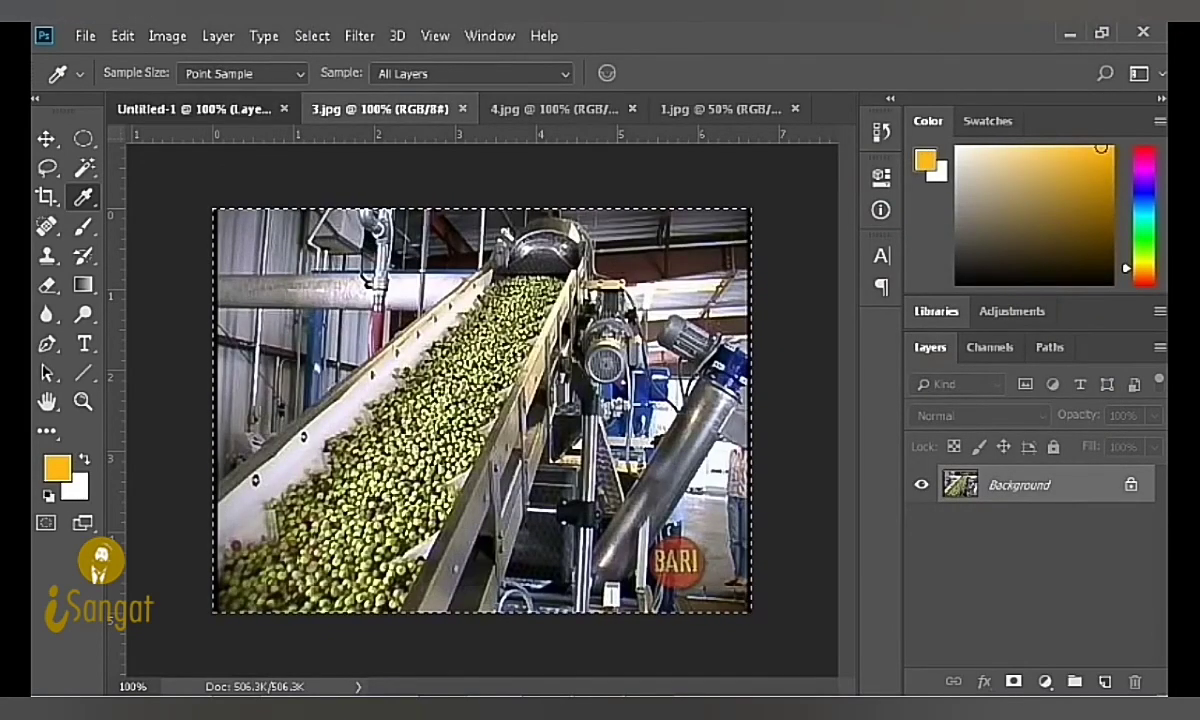
click(195, 108)
key(ctrl+v)
key(ctrl+t)
mouse_move(750, 209)
mouse_down()
mouse_move(562, 351)
mouse_move(585, 335)
mouse_up()
key(Return)
key(i)
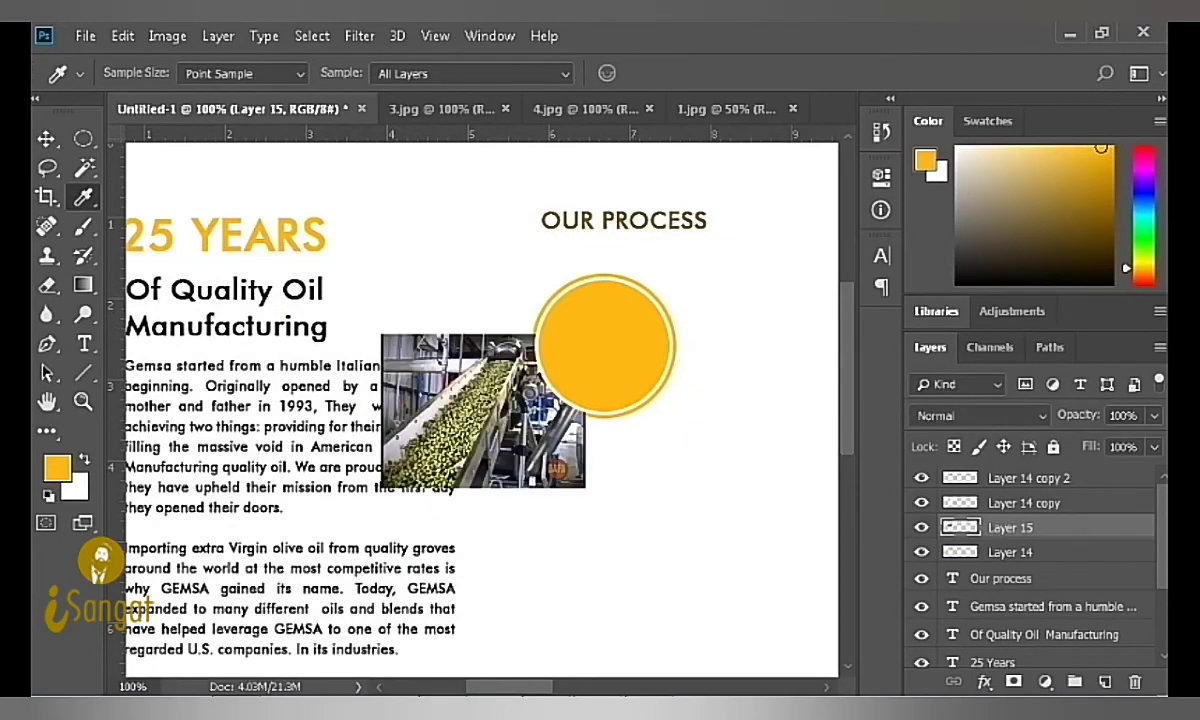
Step: Move Layer 15 to the top, clip it to the innermost circle and position it inside
drag(1010, 527, 1010, 472)
key(ctrl+alt+g)
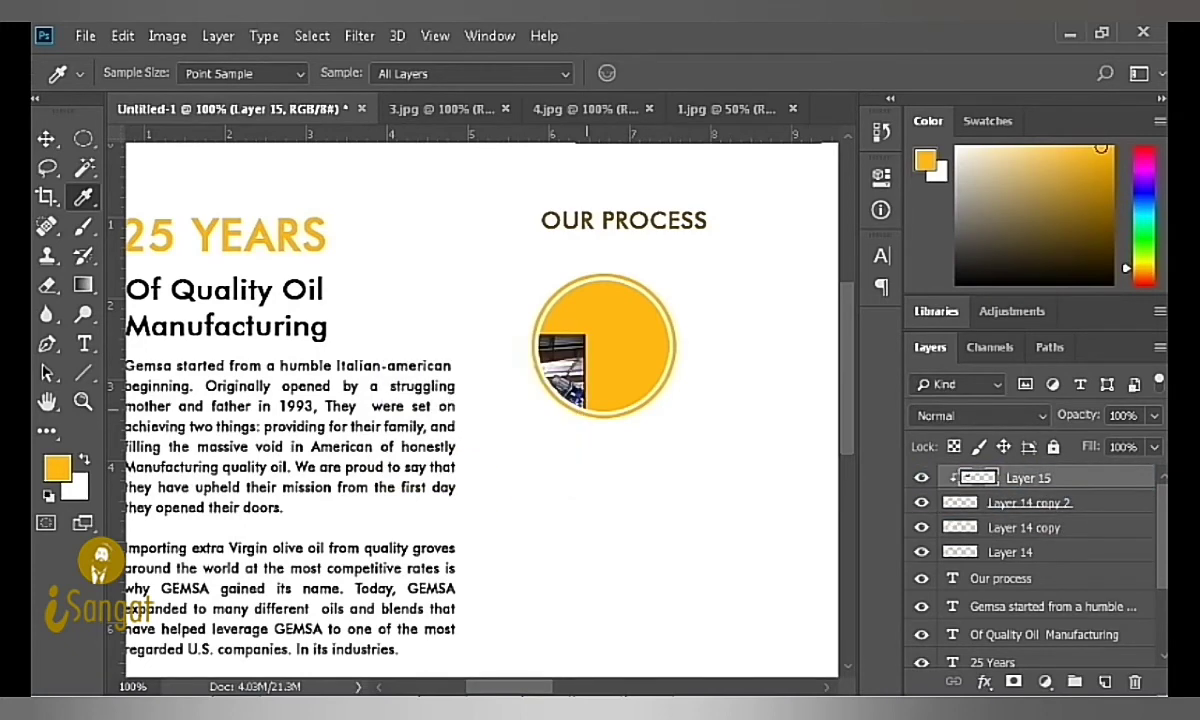
key(v)
drag(587, 370, 714, 300)
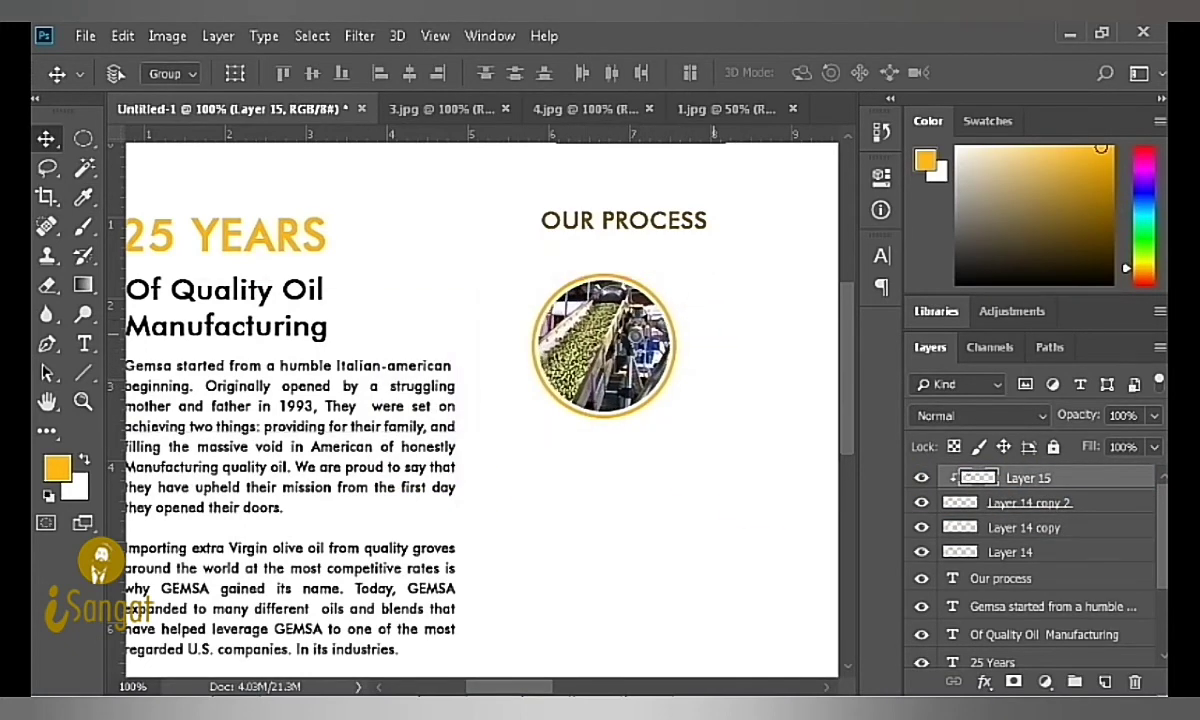
key(Up)
key(Right)
key(Up)
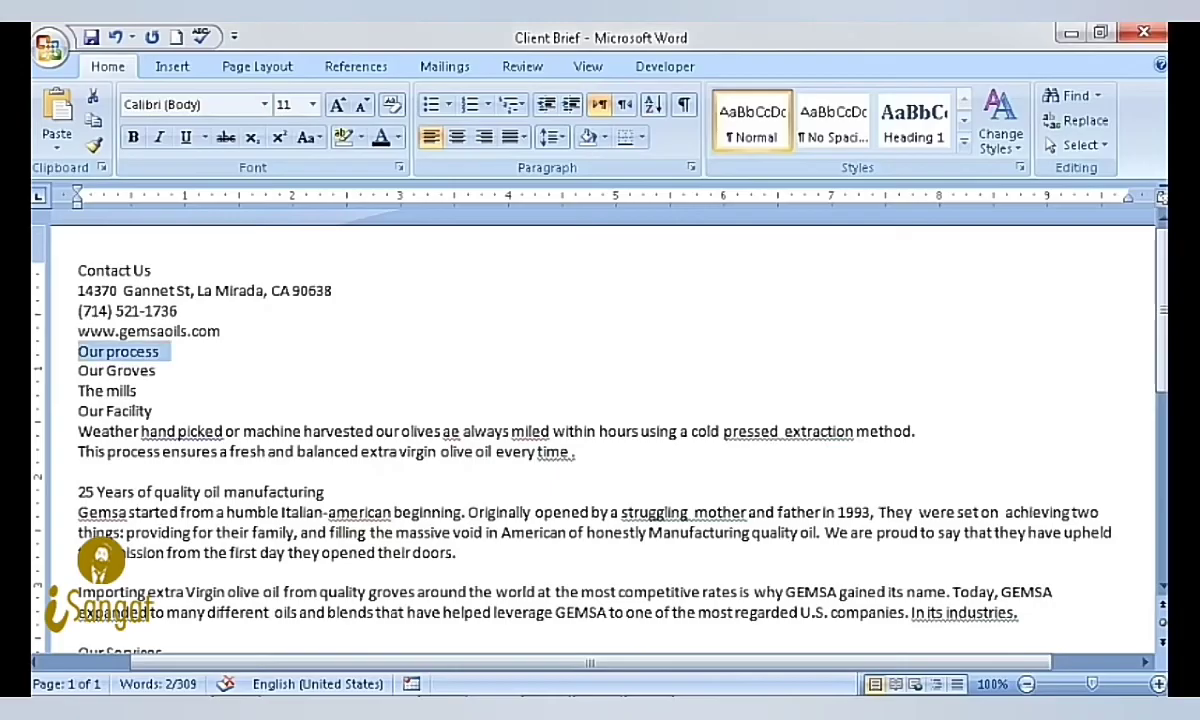
click(116, 370)
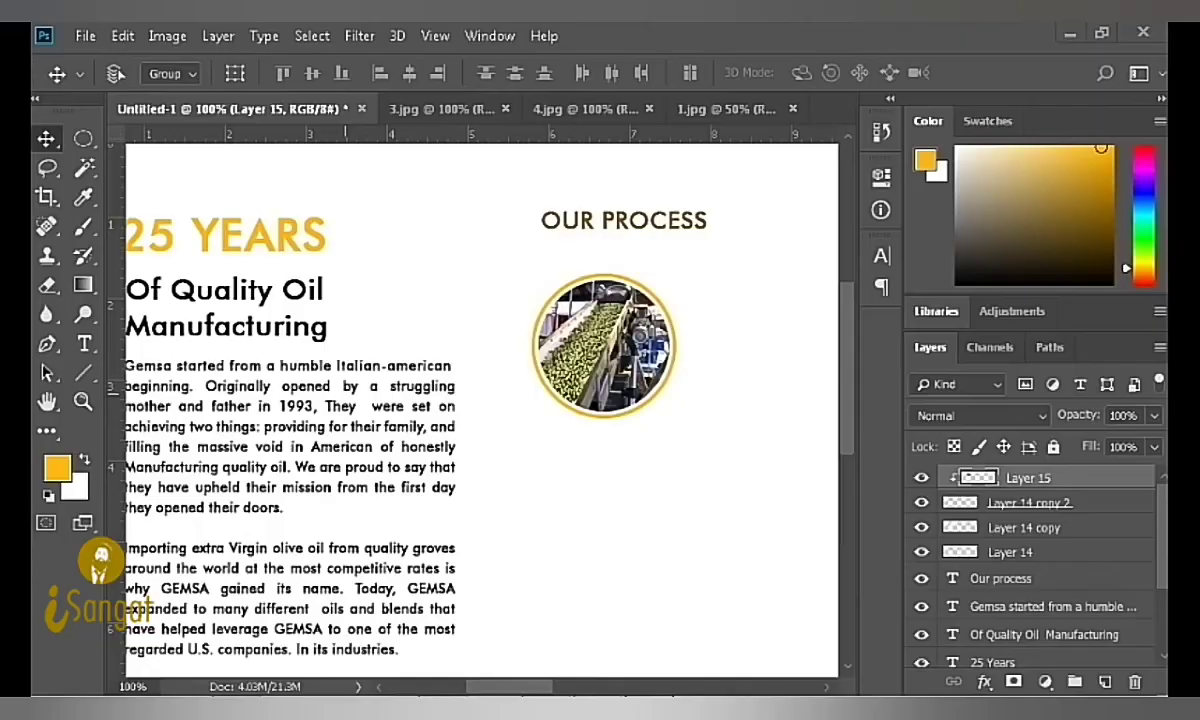
Step: Paste a THE MILLS caption below the circle, shrink it and recolour it dark gold
key(t)
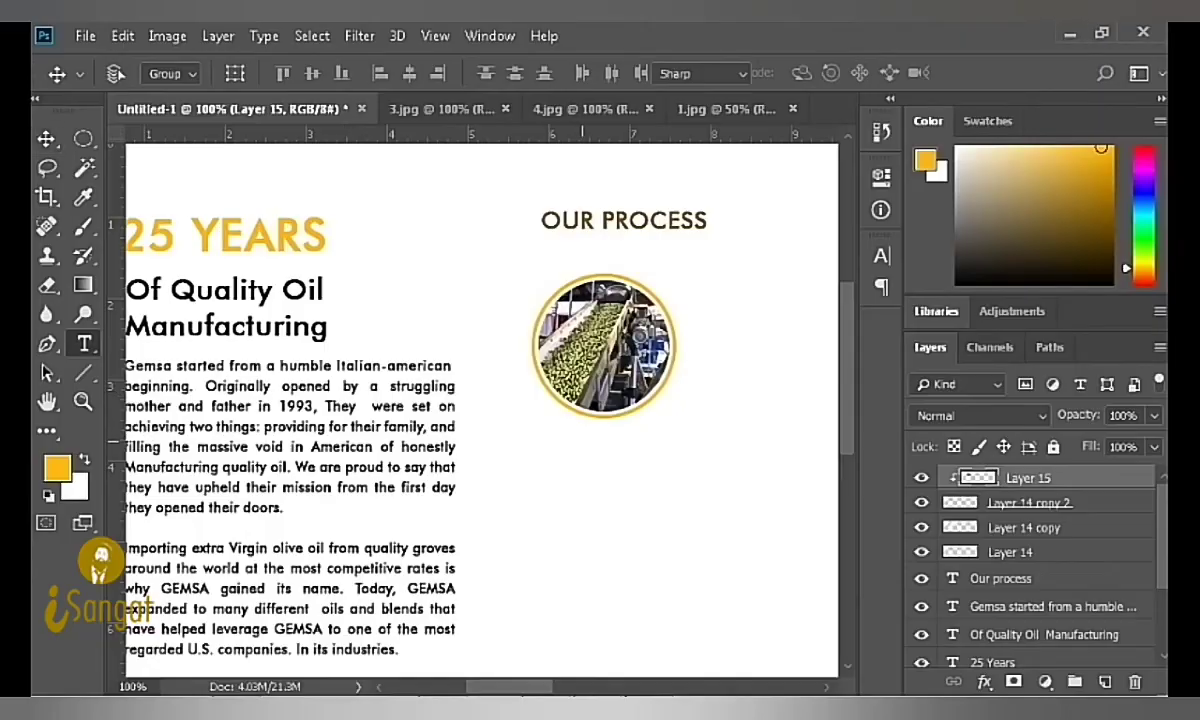
click(580, 437)
key(ctrl+v)
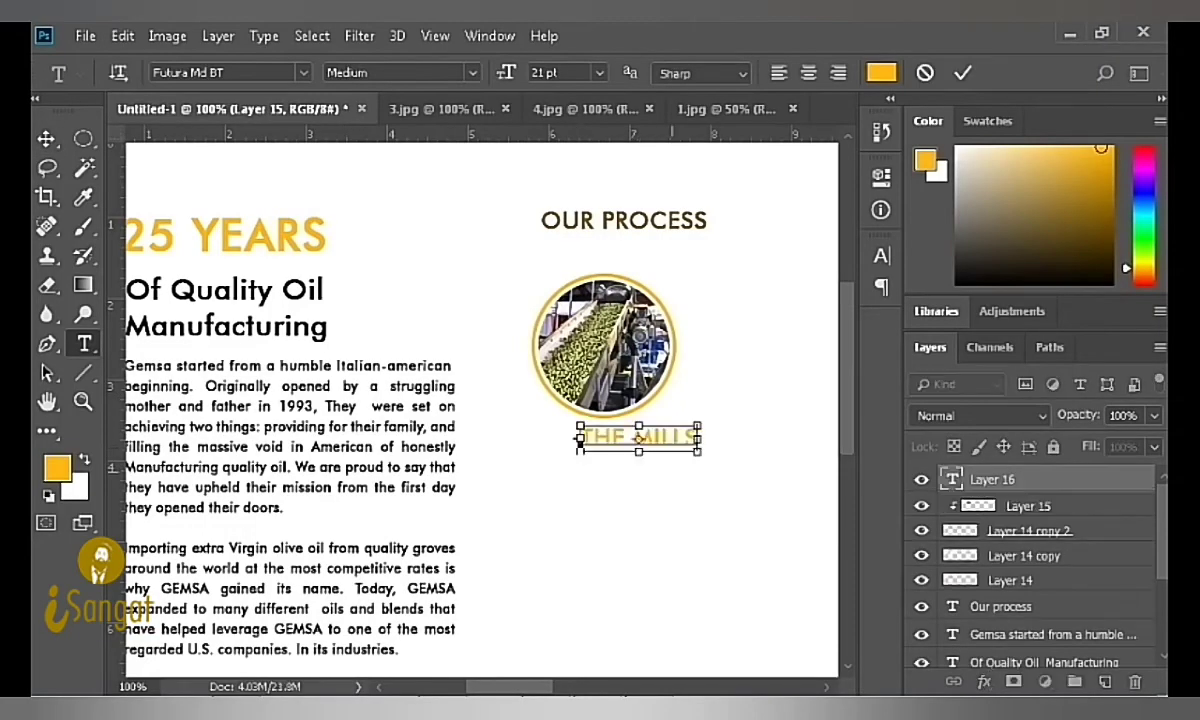
click(881, 256)
drag(696, 420, 678, 425)
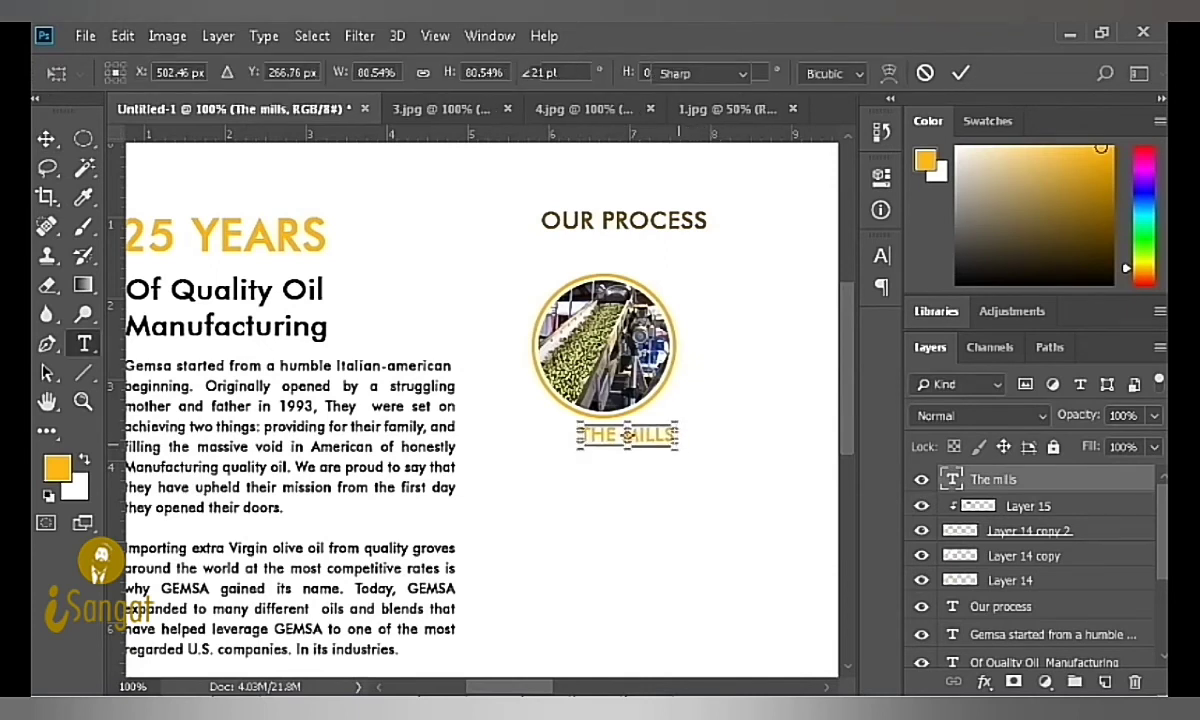
key(Return)
key(i)
click(1070, 224)
key(alt+BackSpace)
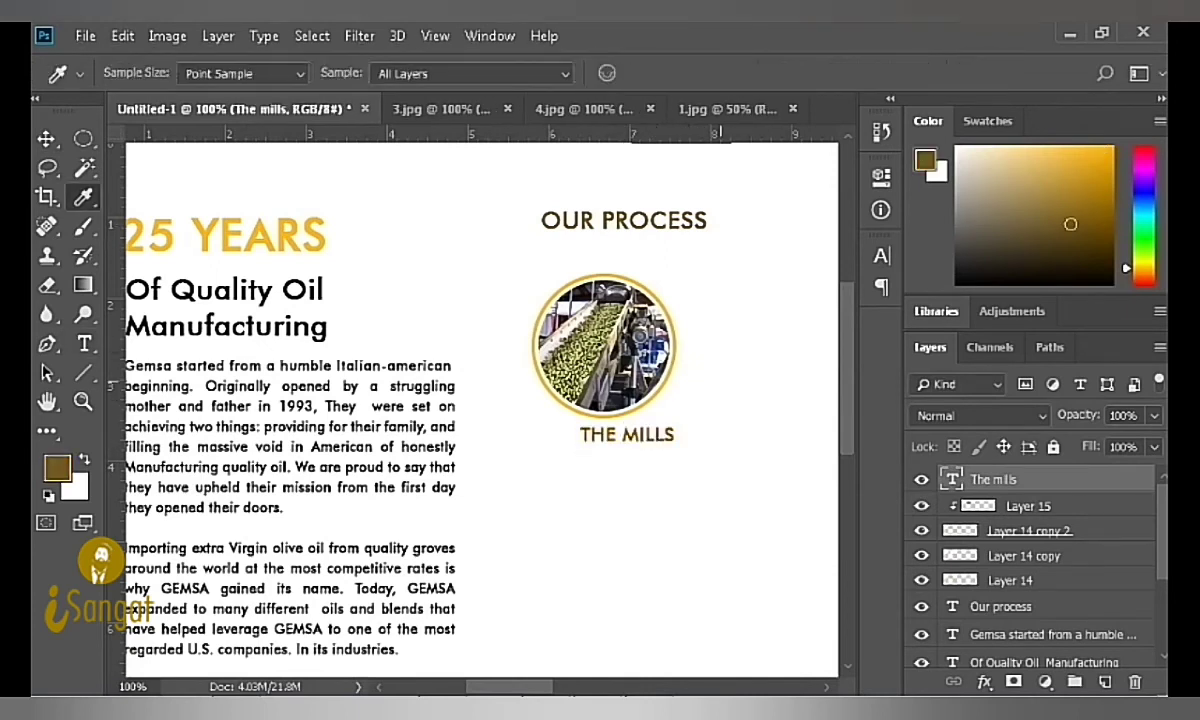
Step: Centre the caption under the circle photo and nudge it slightly right
key(v)
shift+click(1028, 506)
click(409, 73)
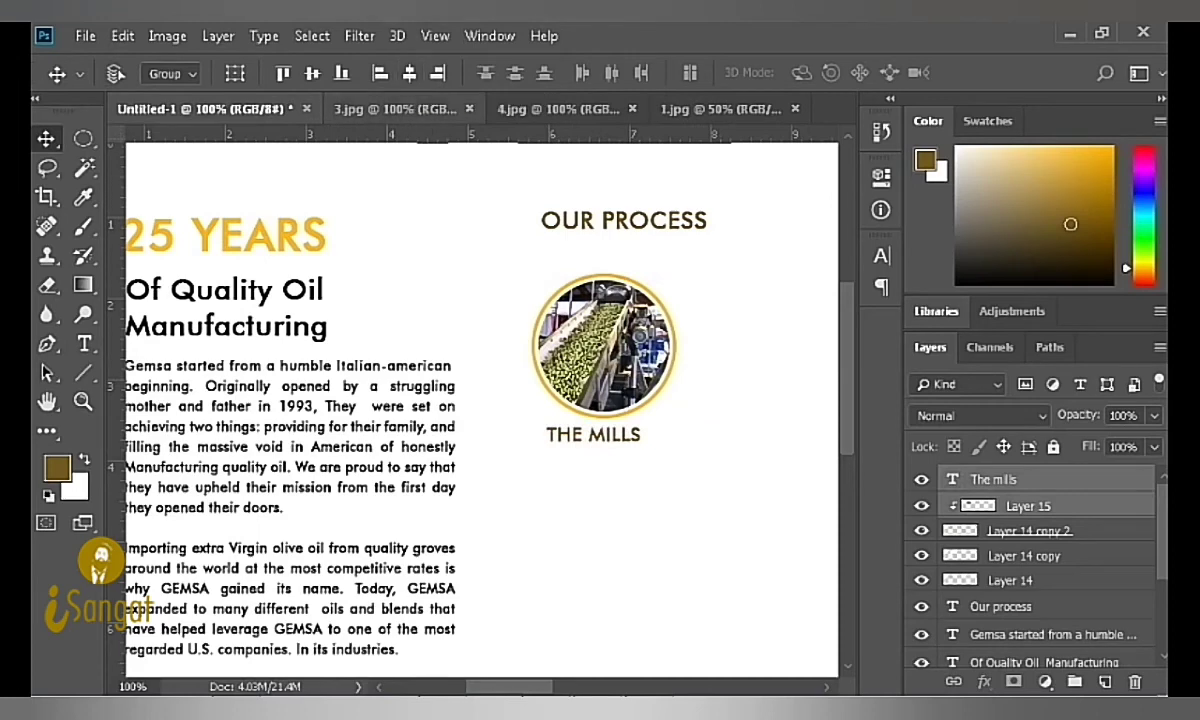
click(993, 479)
key(Right)
key(Right)
key(Right)
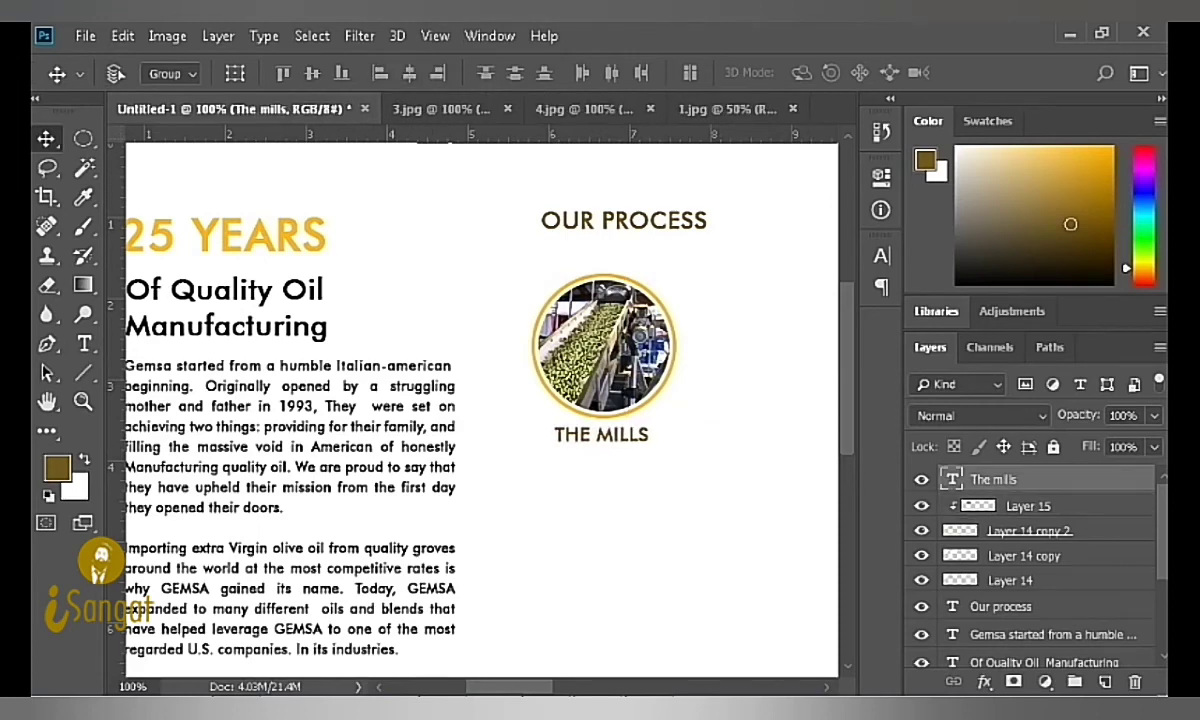
Step: Set THE MILLS caption to 14 pt from the font size list and commit it
key(t)
click(591, 436)
key(ctrl+a)
click(881, 256)
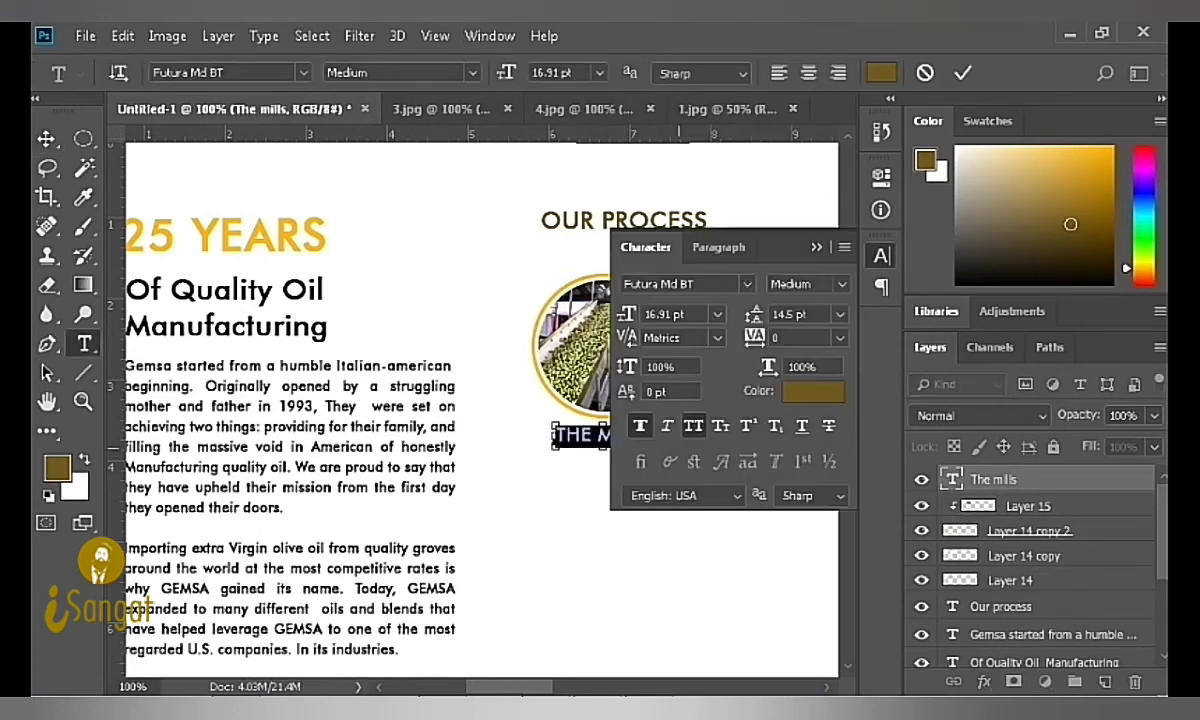
click(717, 314)
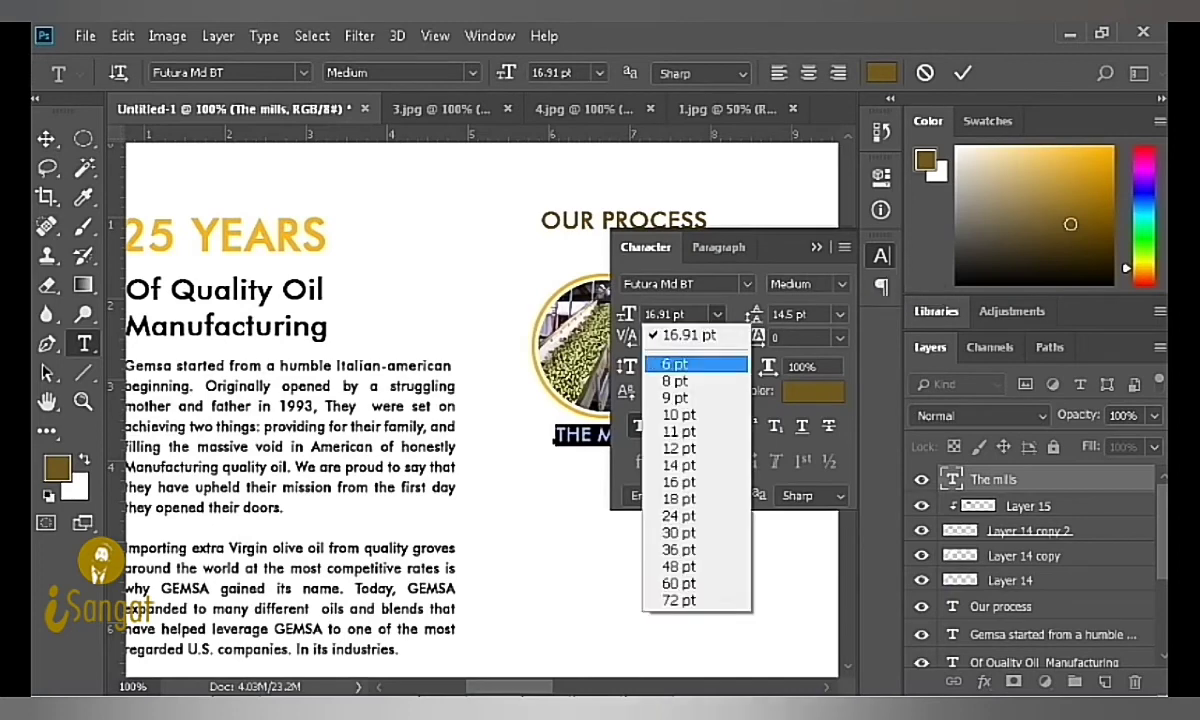
click(682, 458)
click(553, 441)
key(ctrl+a)
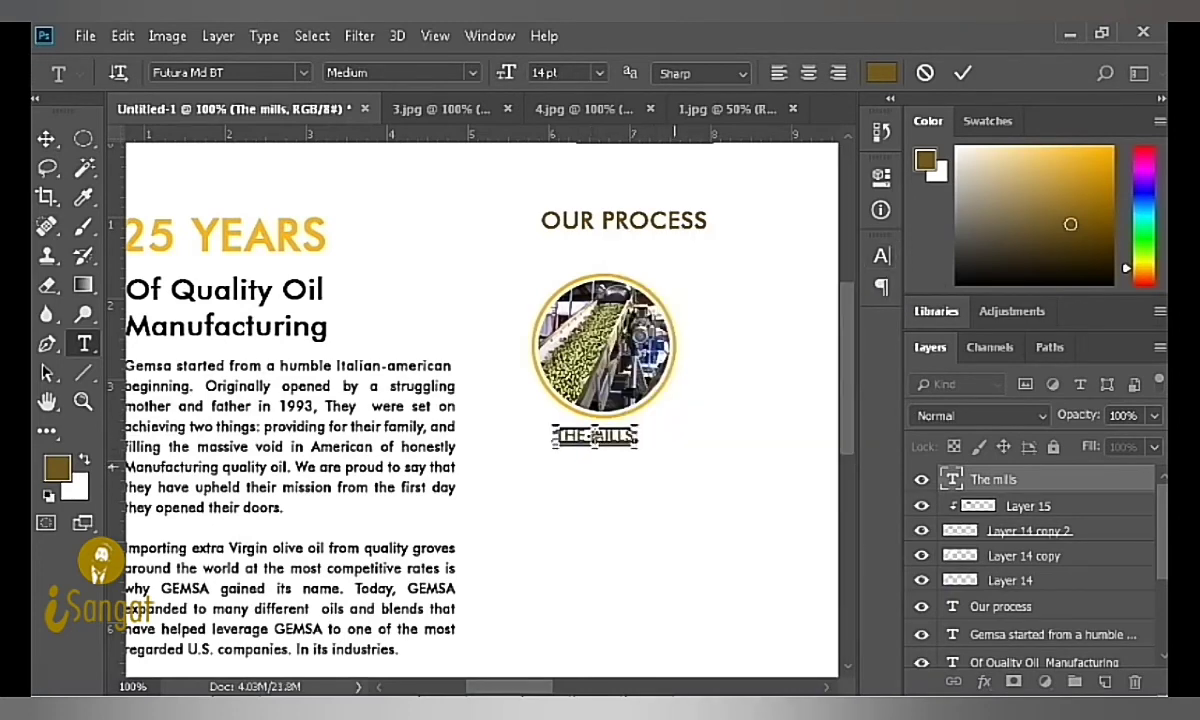
key(ctrl+Return)
Step: Re-centre the caption under the mills photo, then select the caption, photo and ring layers
key(v)
key(shift+Right)
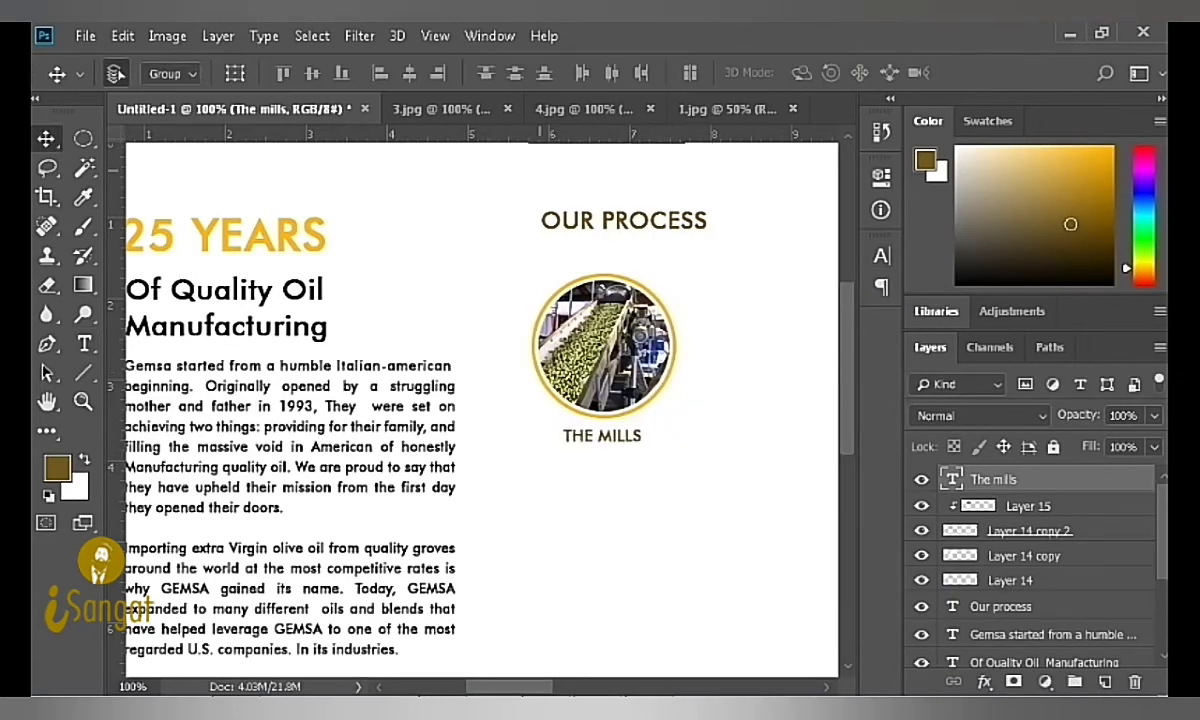
shift+click(1028, 506)
click(380, 72)
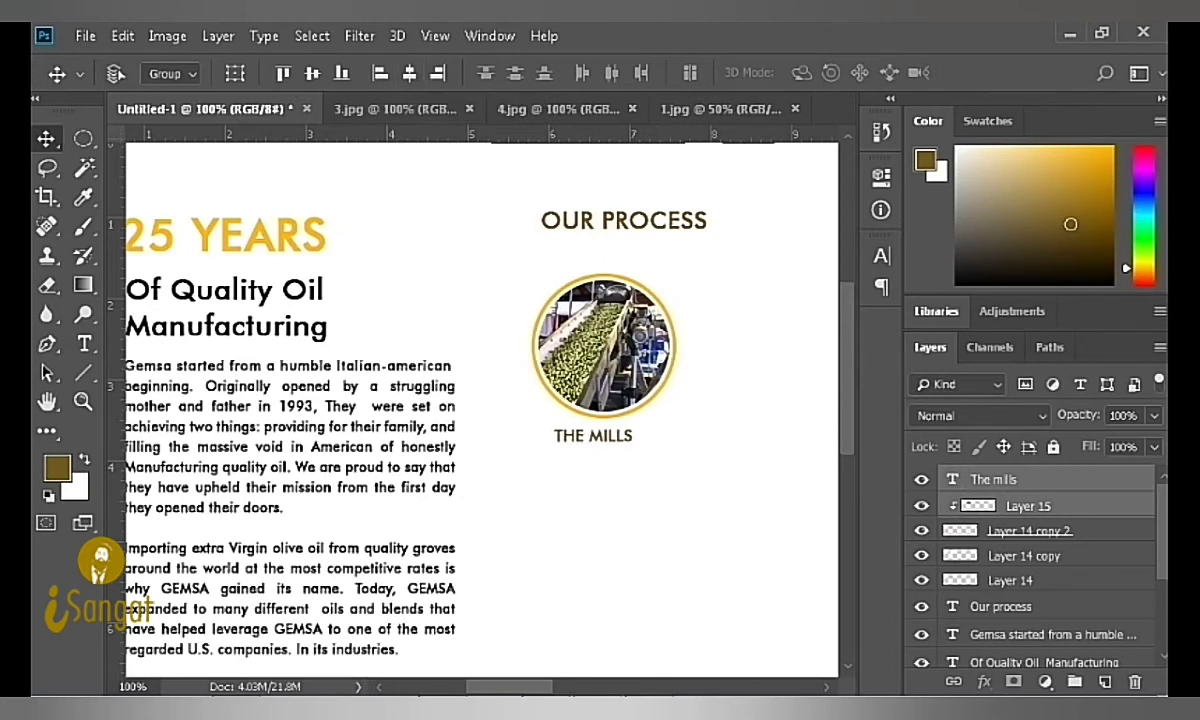
key(ctrl+alt+z)
key(ctrl+alt+z)
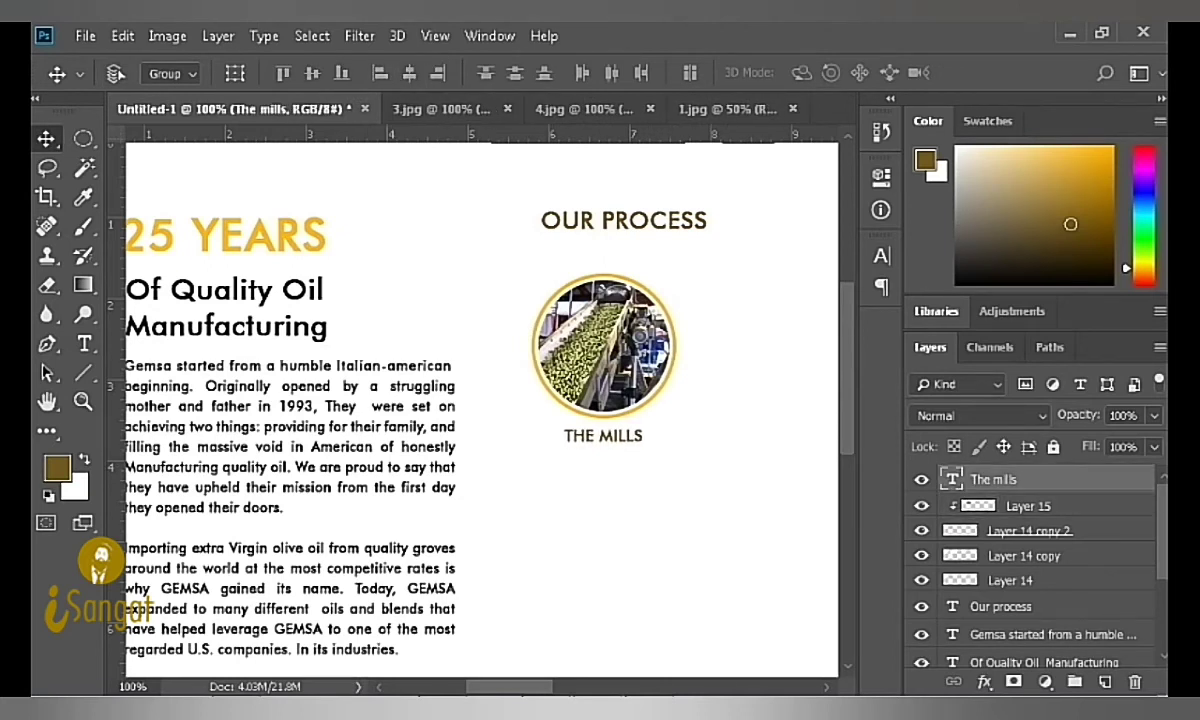
shift+click(1010, 580)
Step: Group the mills circle layers and scale the Layer 14 copy ring proportionally to 103%
key(ctrl+g)
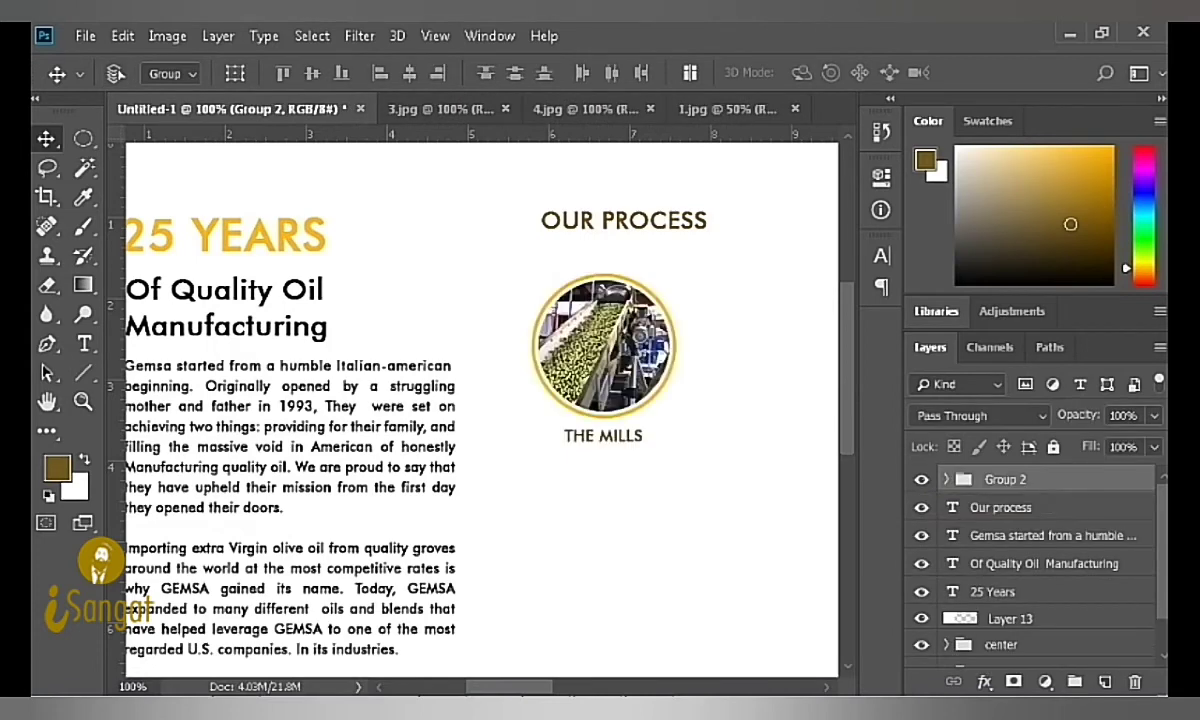
click(945, 479)
click(1042, 584)
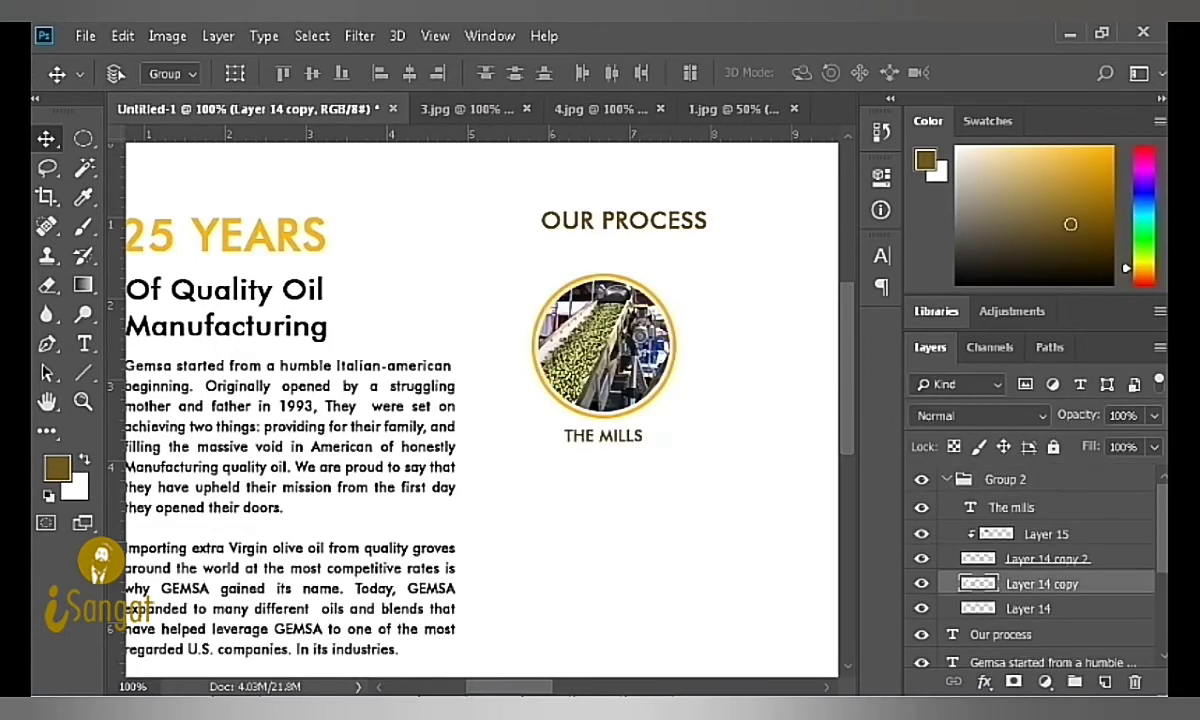
key(ctrl+t)
click(423, 72)
double_click(380, 72)
text(103)
key(Tab)
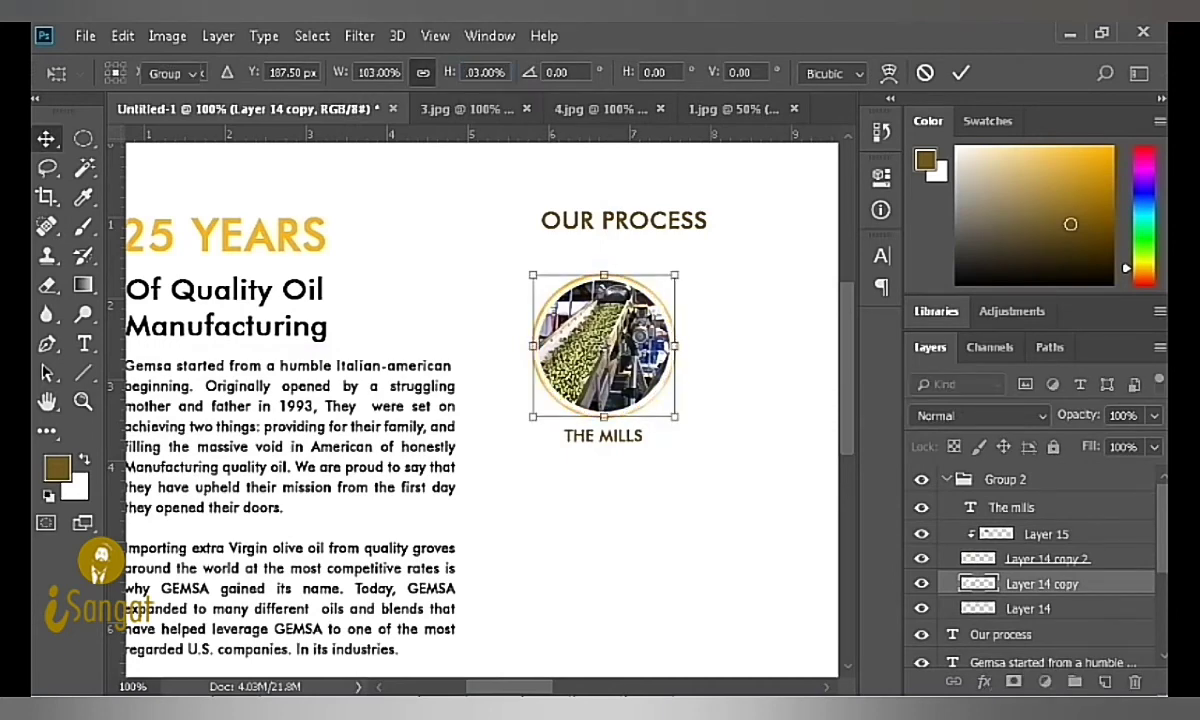
key(Return)
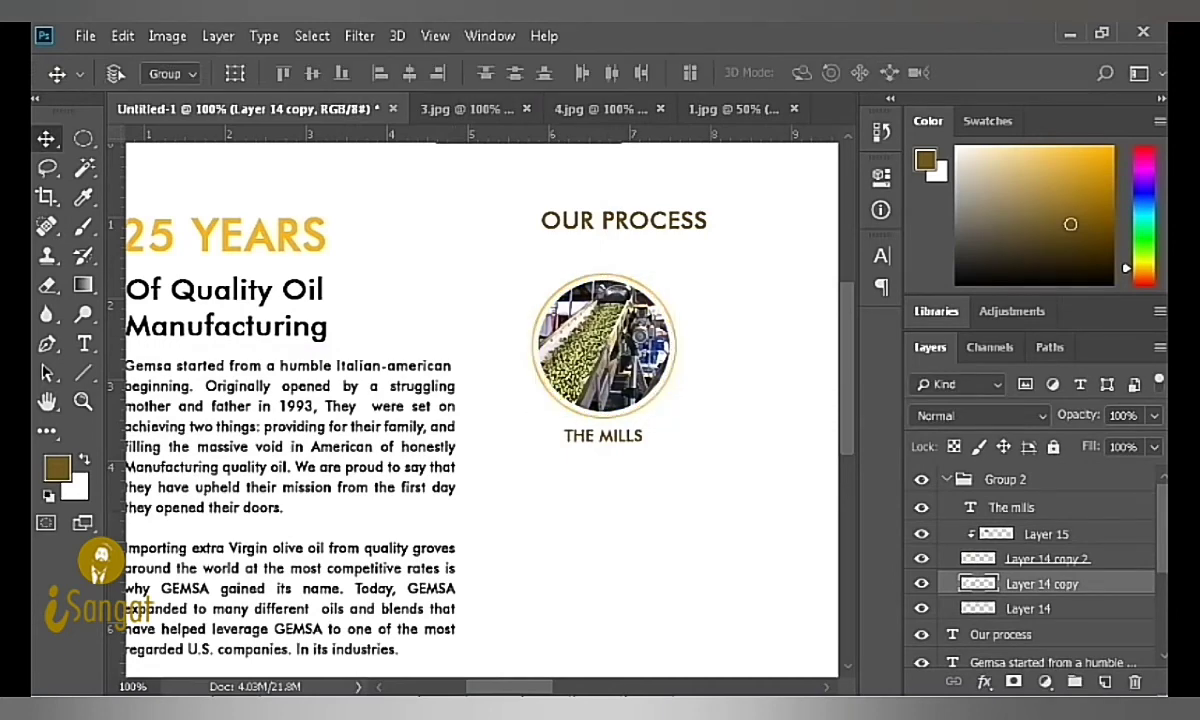
Step: Rename the mills circle group to '1' and duplicate it twice
click(946, 479)
text(1)
key(Return)
right_click(1005, 479)
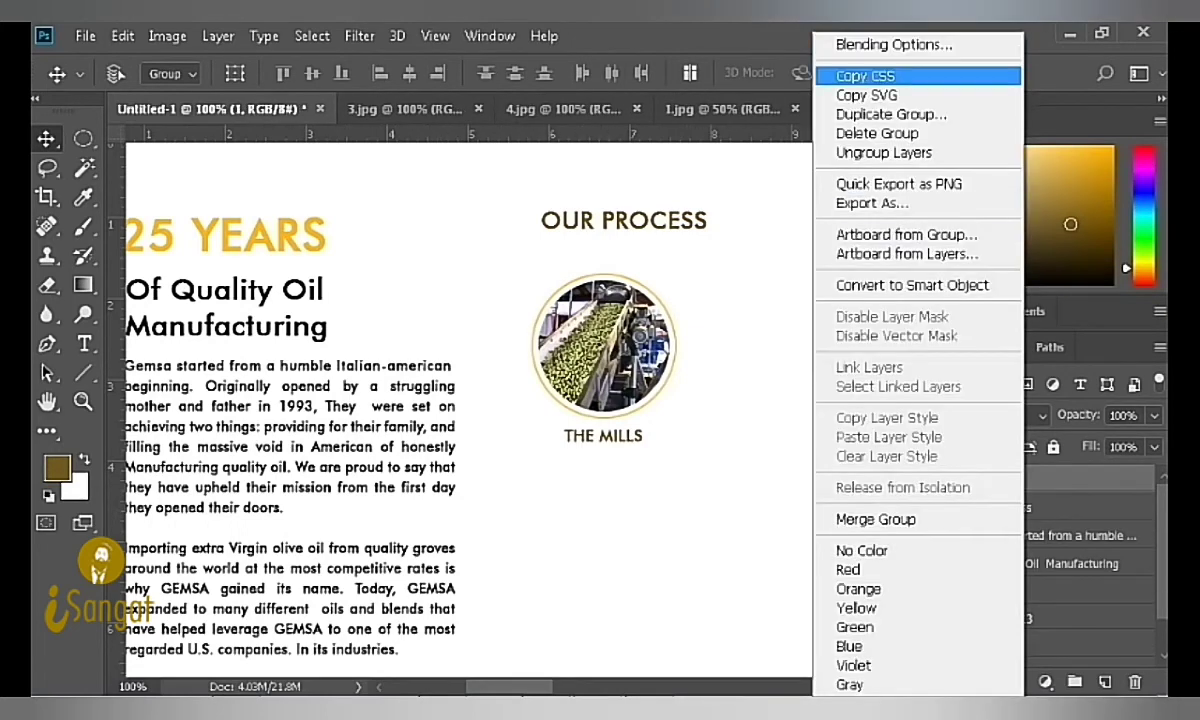
click(870, 110)
key(Return)
right_click(1005, 479)
click(870, 118)
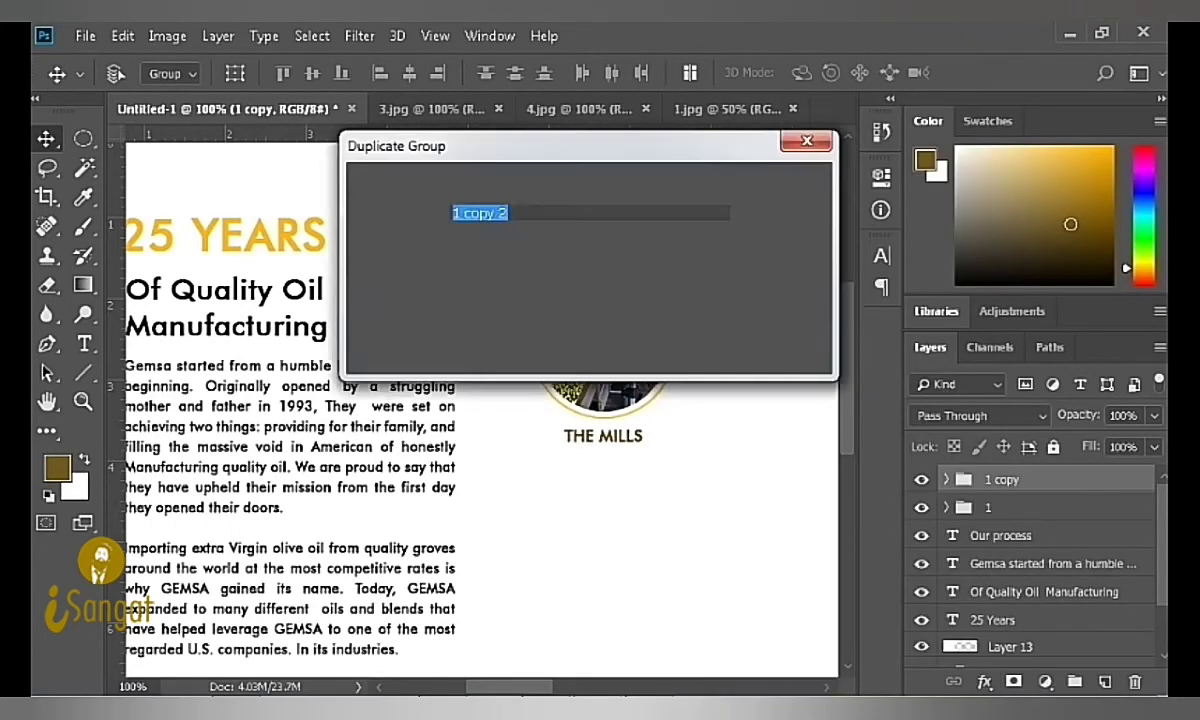
key(Return)
Step: Move one copy to the right of the first circle and another centred below both
key(ctrl+r)
key(ctrl+r)
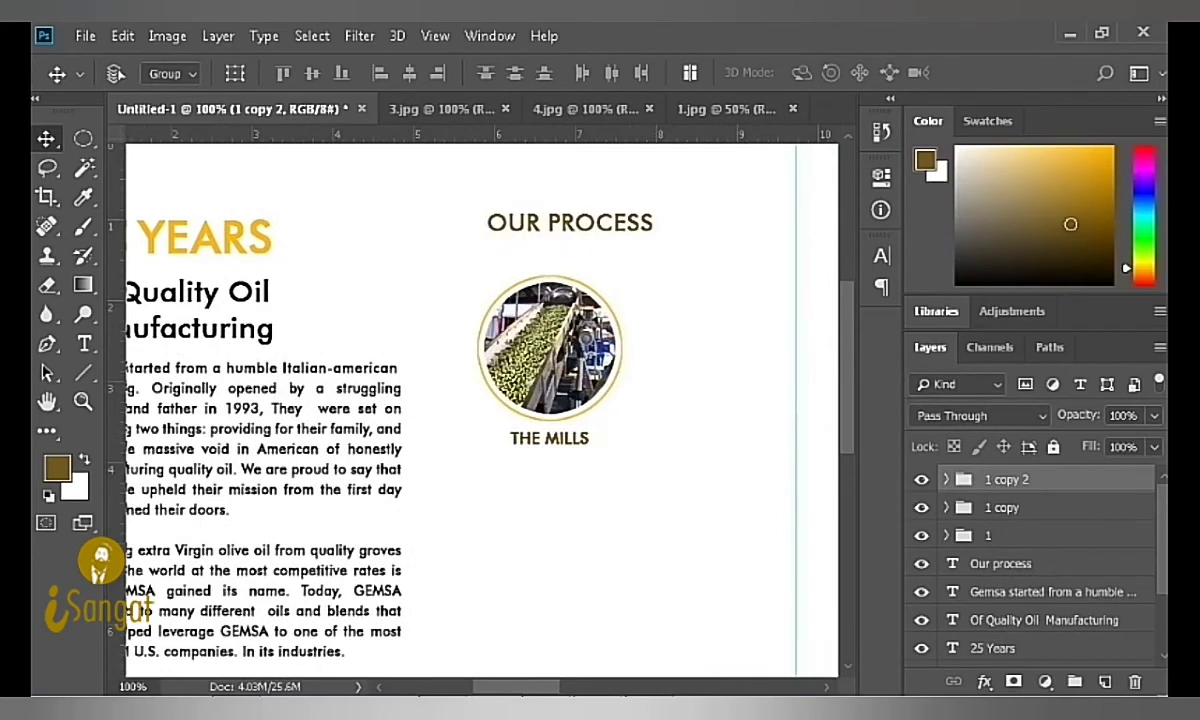
click(1005, 507)
mouse_move(548, 345)
mouse_down()
mouse_move(525, 345)
mouse_move(703, 345)
mouse_up()
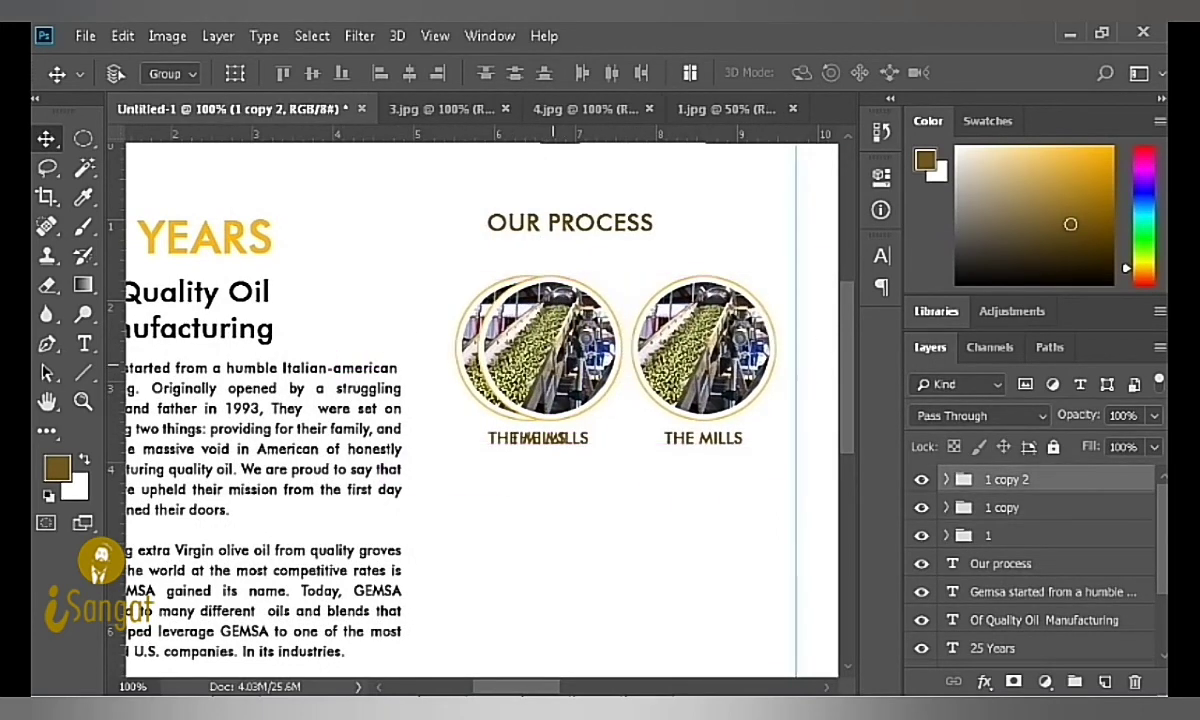
drag(548, 345, 613, 525)
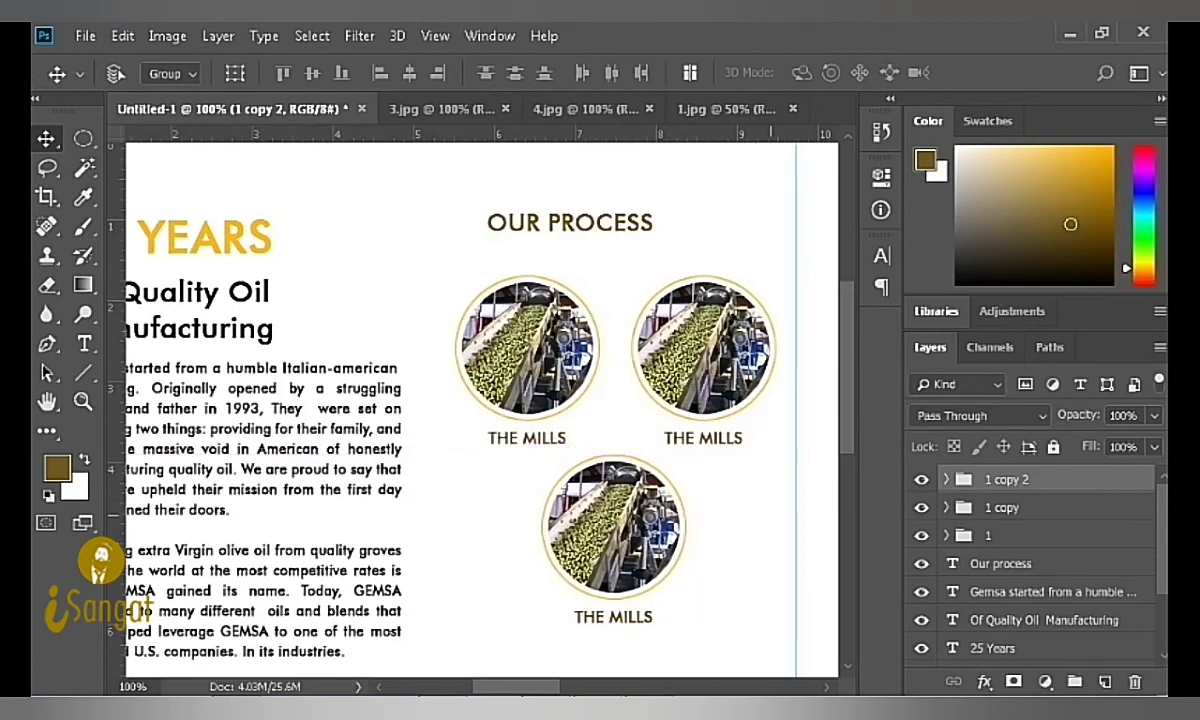
key(ctrl+minus)
key(ctrl+plus)
scroll(480, 400, right, 2)
scroll(480, 400, right, 1)
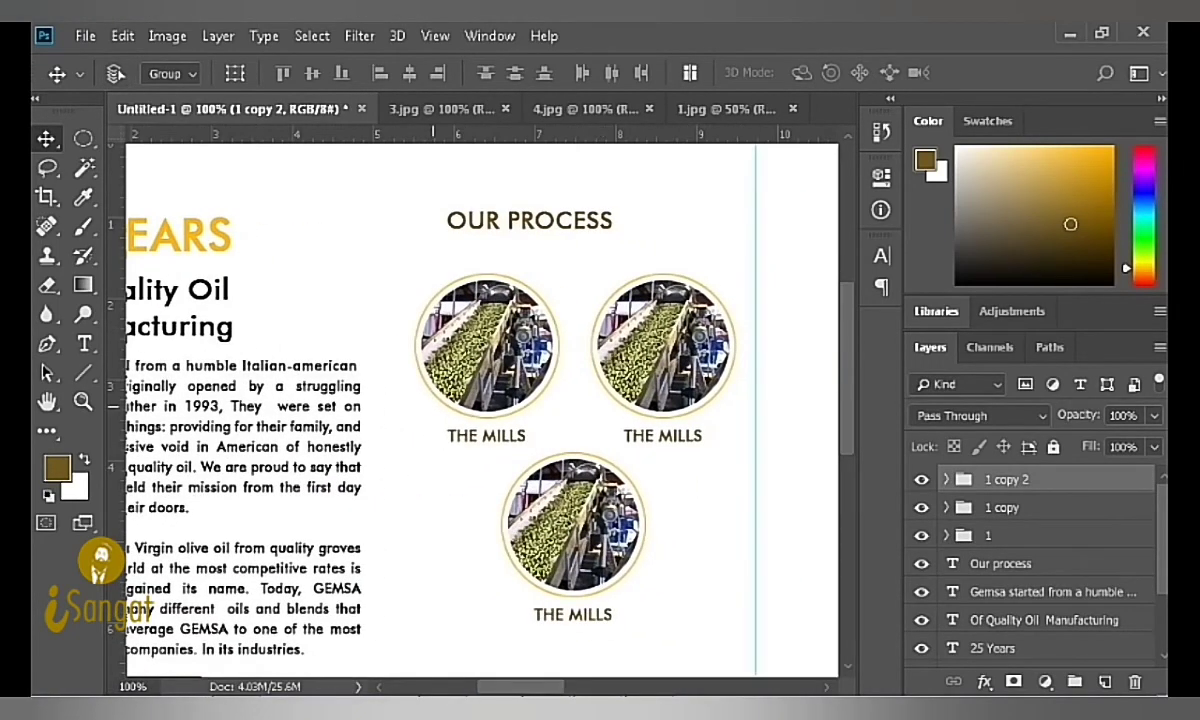
Step: Check the bottom circle's alignment with a rectangular selection and nudge it up one pixel
key(m)
key(shift+m)
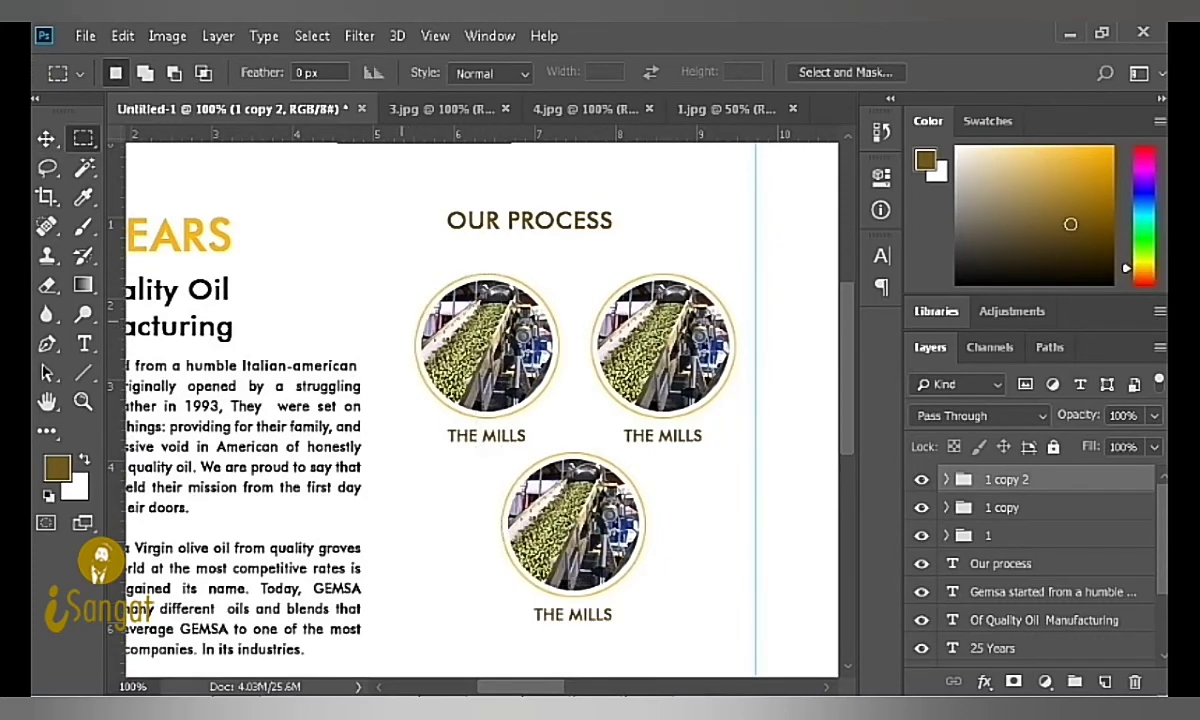
drag(418, 273, 502, 603)
mouse_move(460, 440)
mouse_down()
mouse_move(560, 450)
mouse_move(690, 440)
mouse_up()
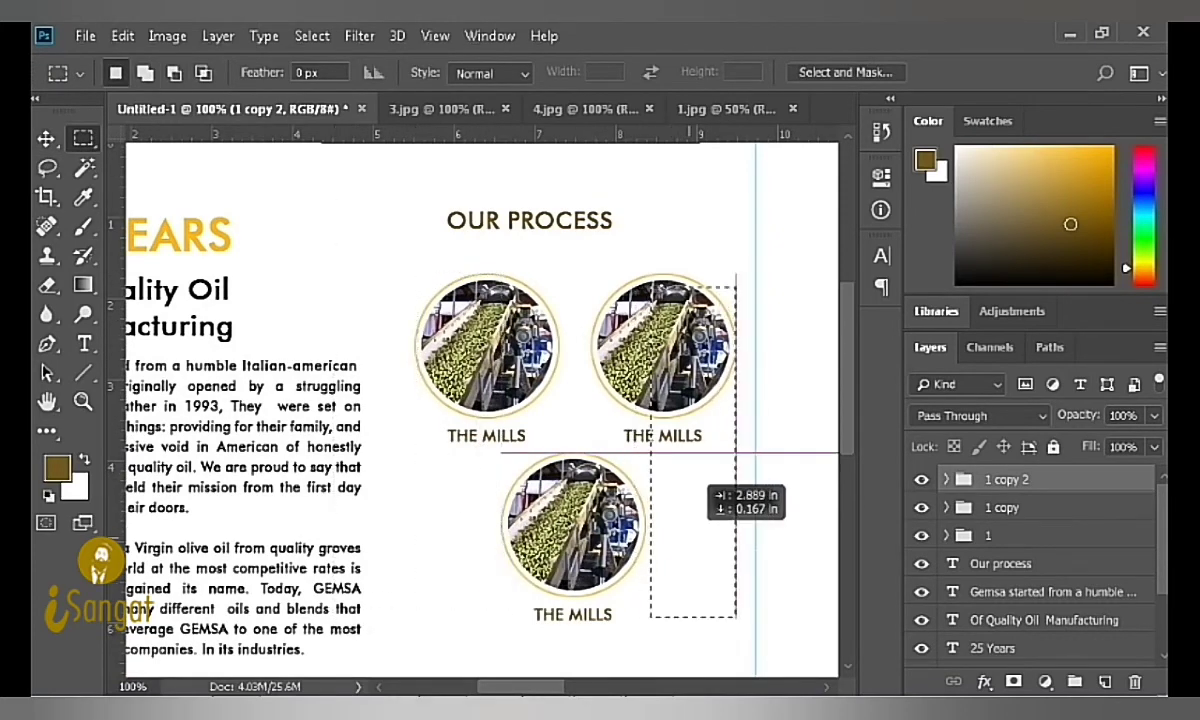
key(ctrl+d)
key(v)
key(Up)
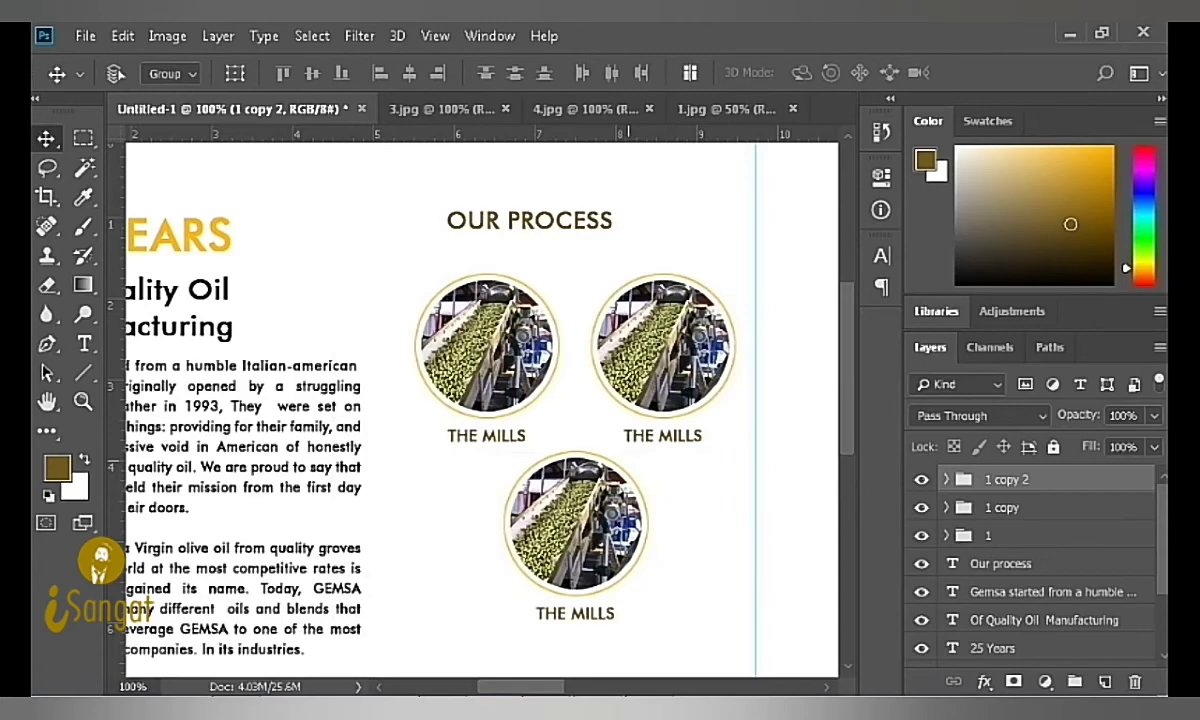
scroll(480, 400, down, 2)
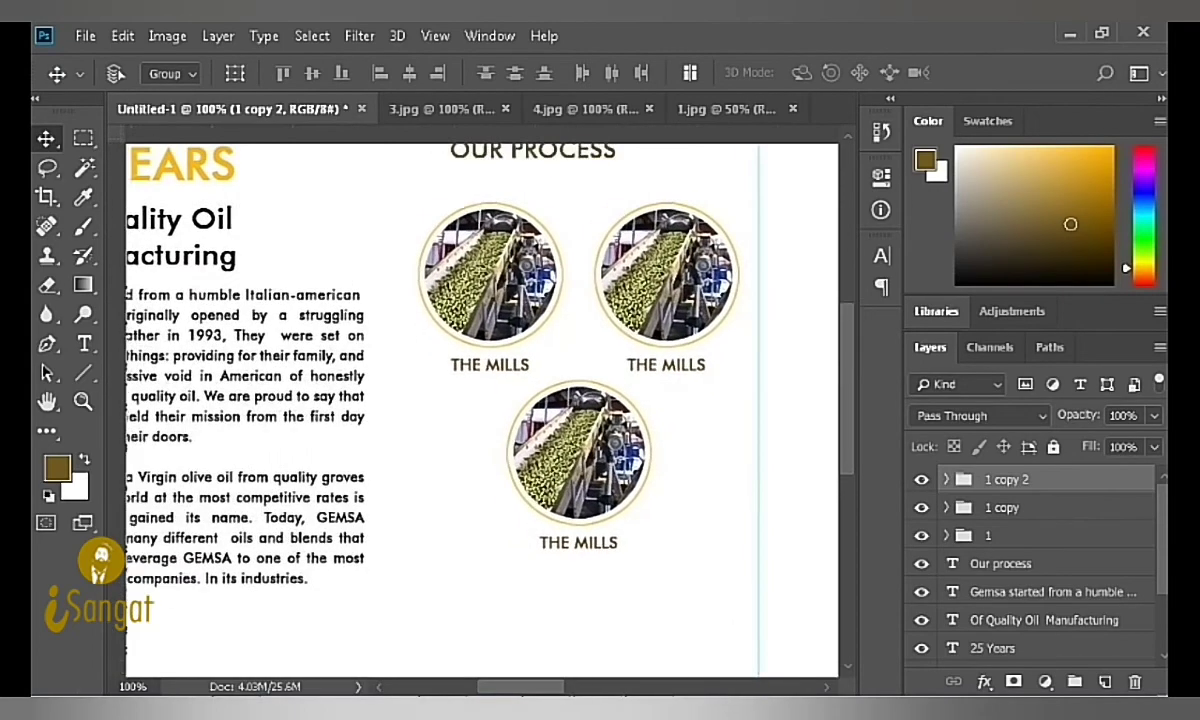
scroll(480, 400, up, 1)
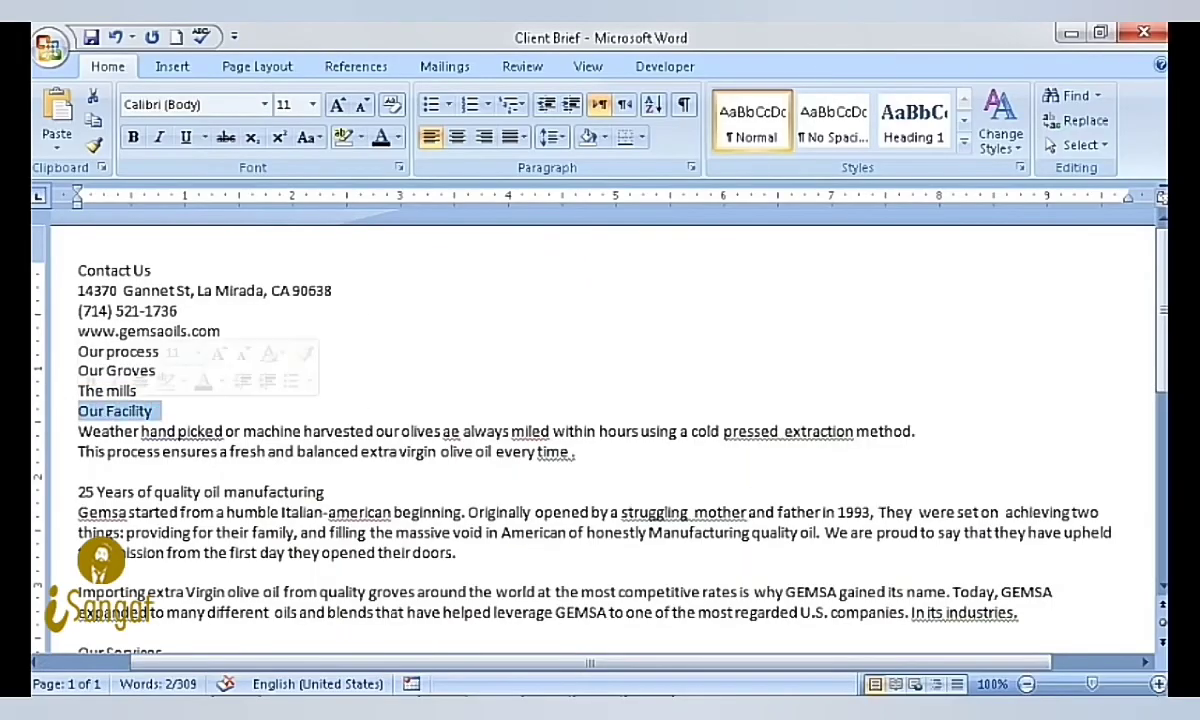
Step: Replace the bottom circle's caption with OUR FACILITY
key(alt+Tab)
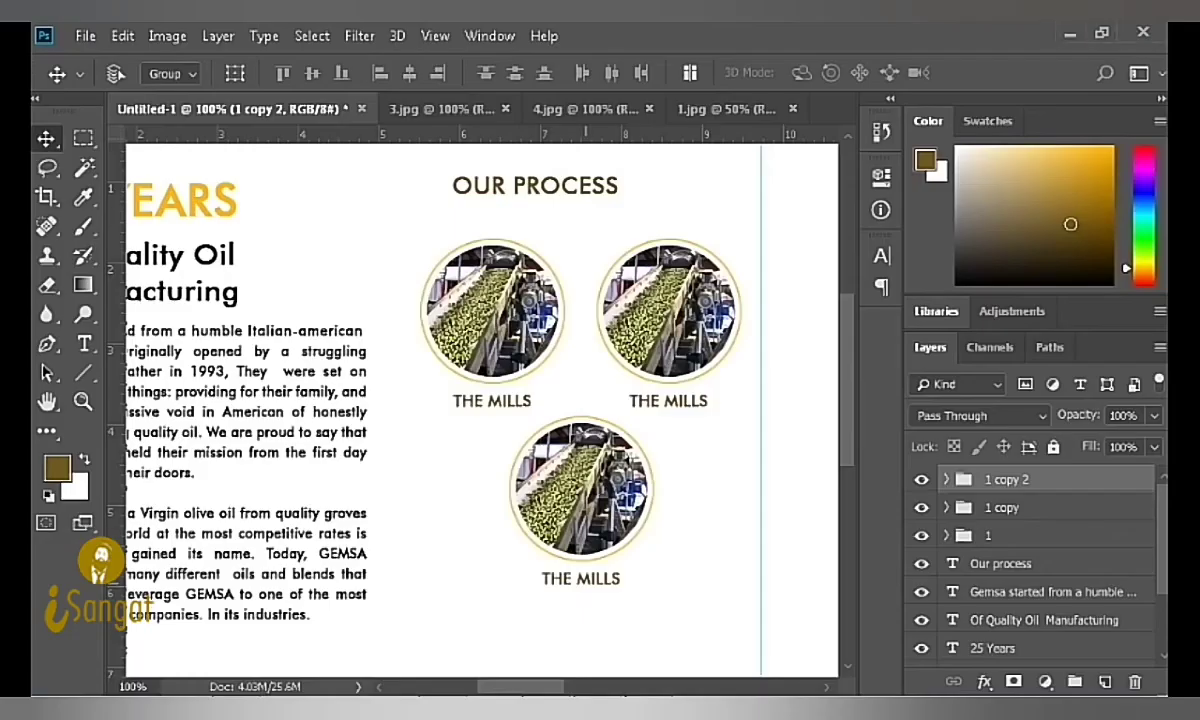
key(t)
click(577, 578)
text(OUR FACILITY)
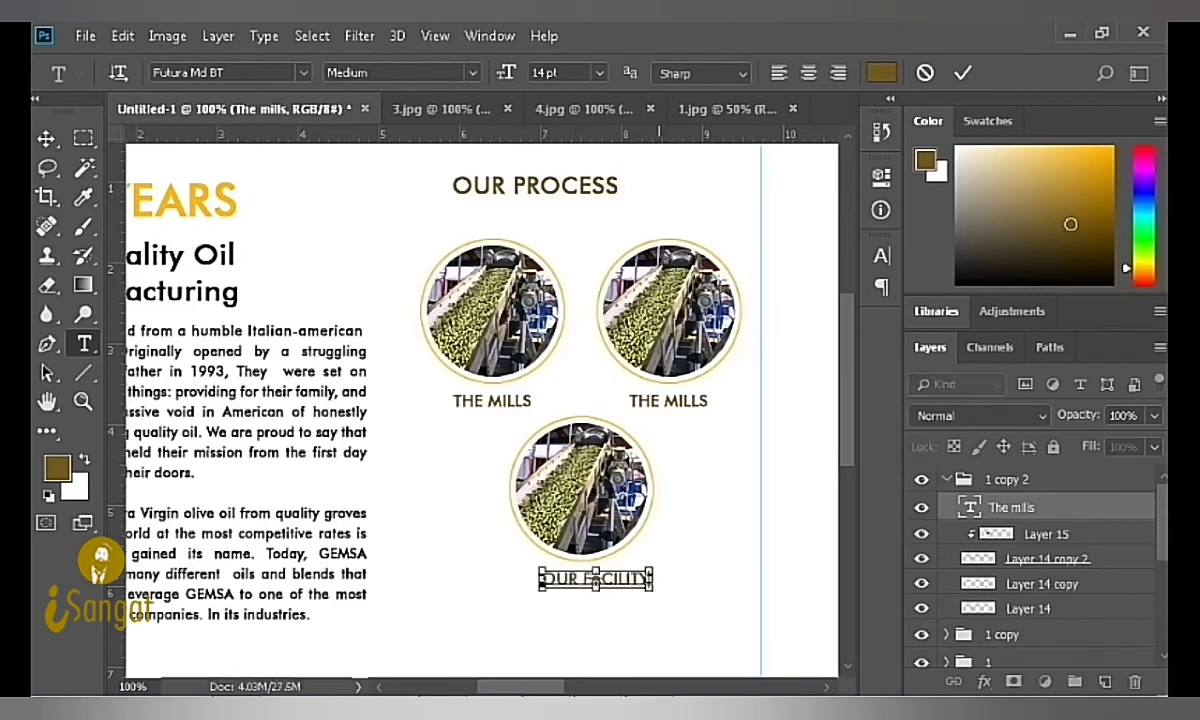
key(ctrl+Return)
key(v)
Step: Copy the Our Groves line from the Word brief into the top-right circle's caption
key(alt+Tab)
triple_click(115, 369)
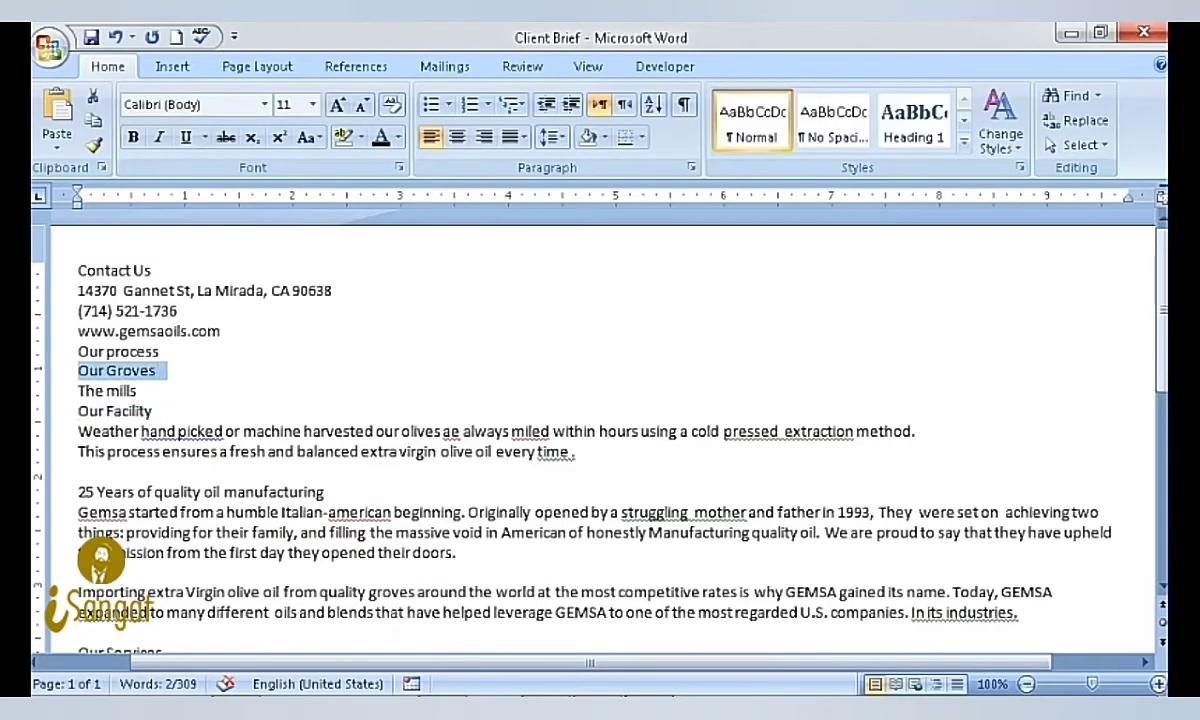
key(alt+Tab)
key(t)
click(676, 401)
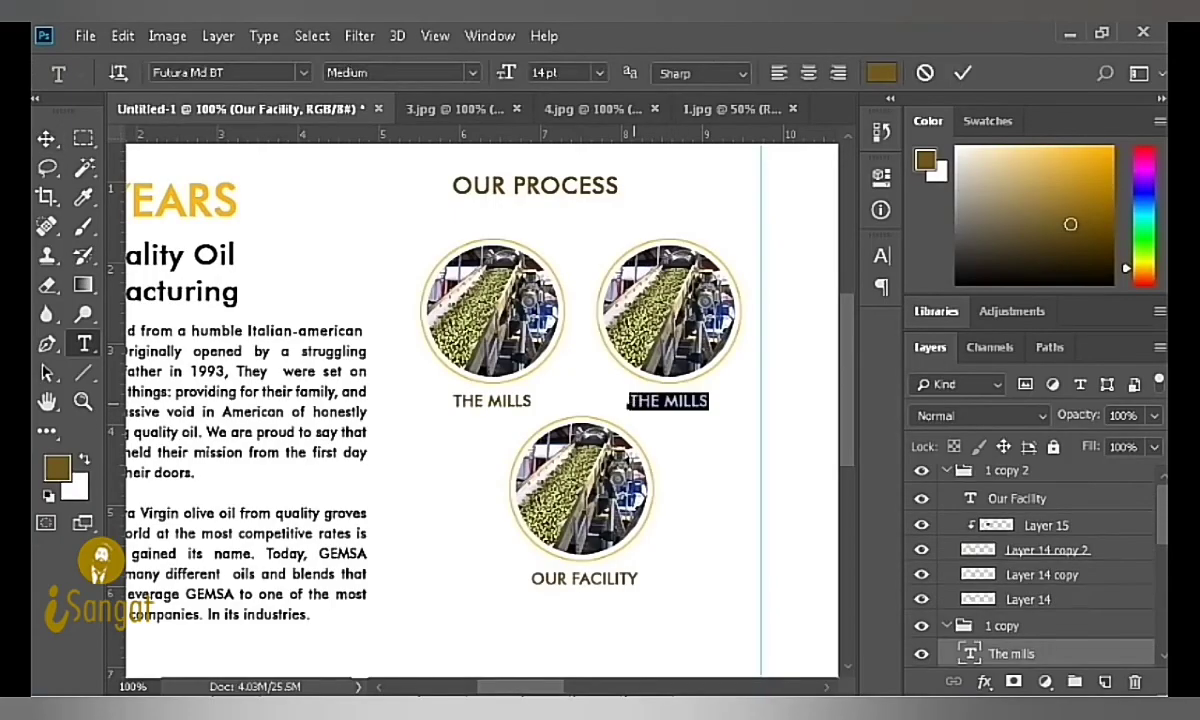
key(ctrl+v)
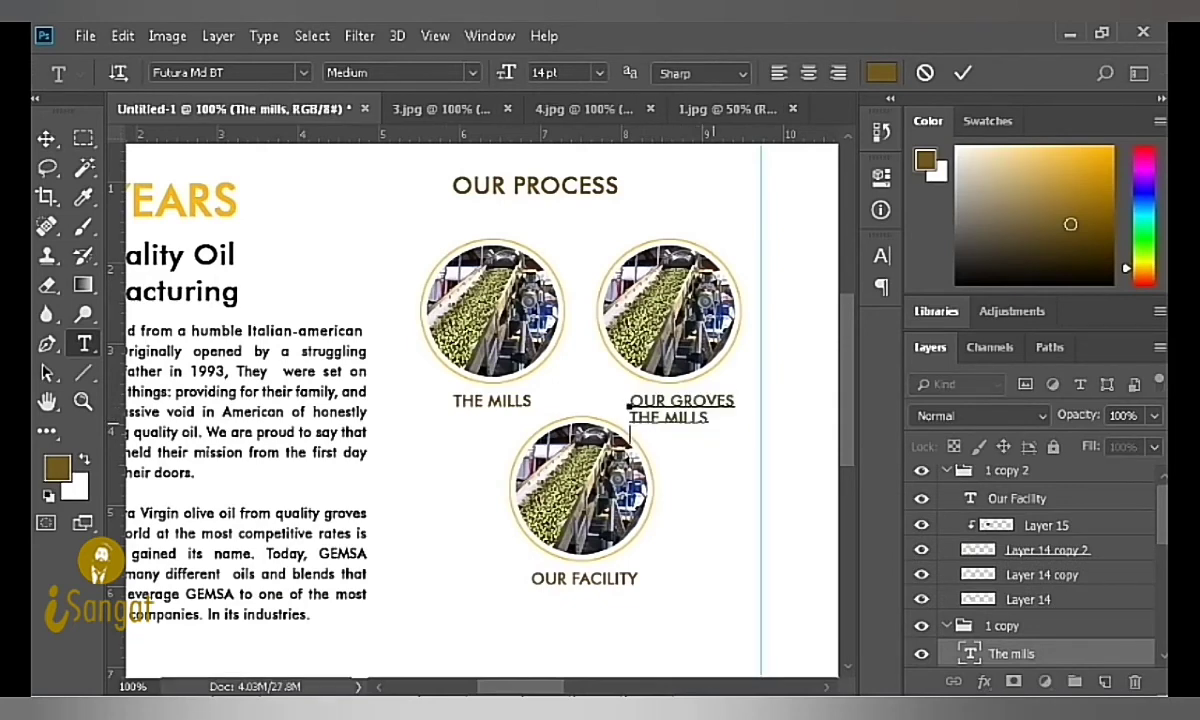
key(ctrl+Return)
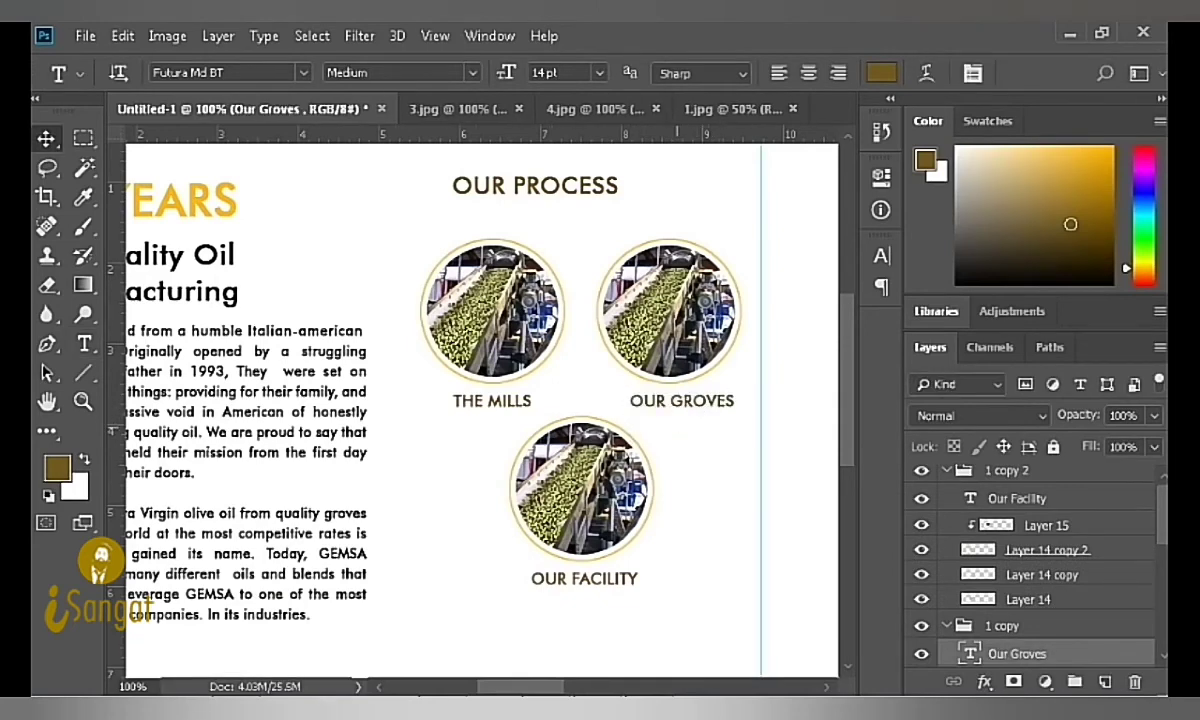
key(v)
Step: Collapse the layer groups, zoom out, and select the Our process heading with the 1 copy 2 group
scroll(480, 400, down, 1)
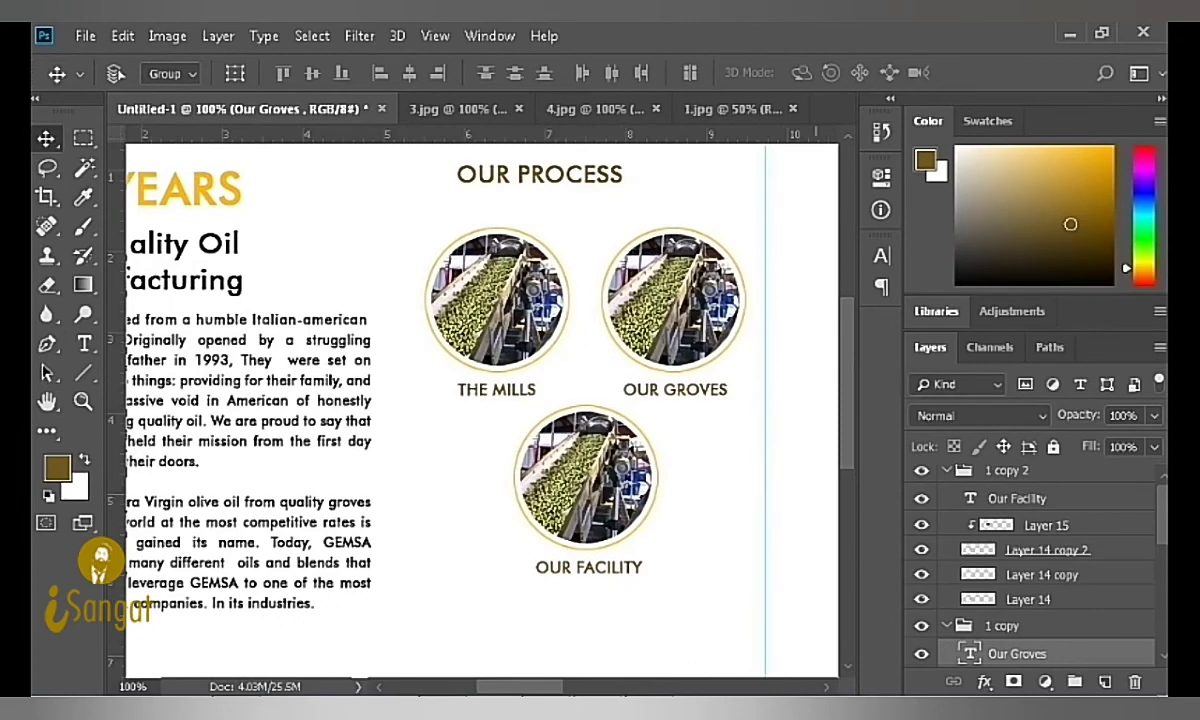
click(1001, 625)
ctrl+click(947, 625)
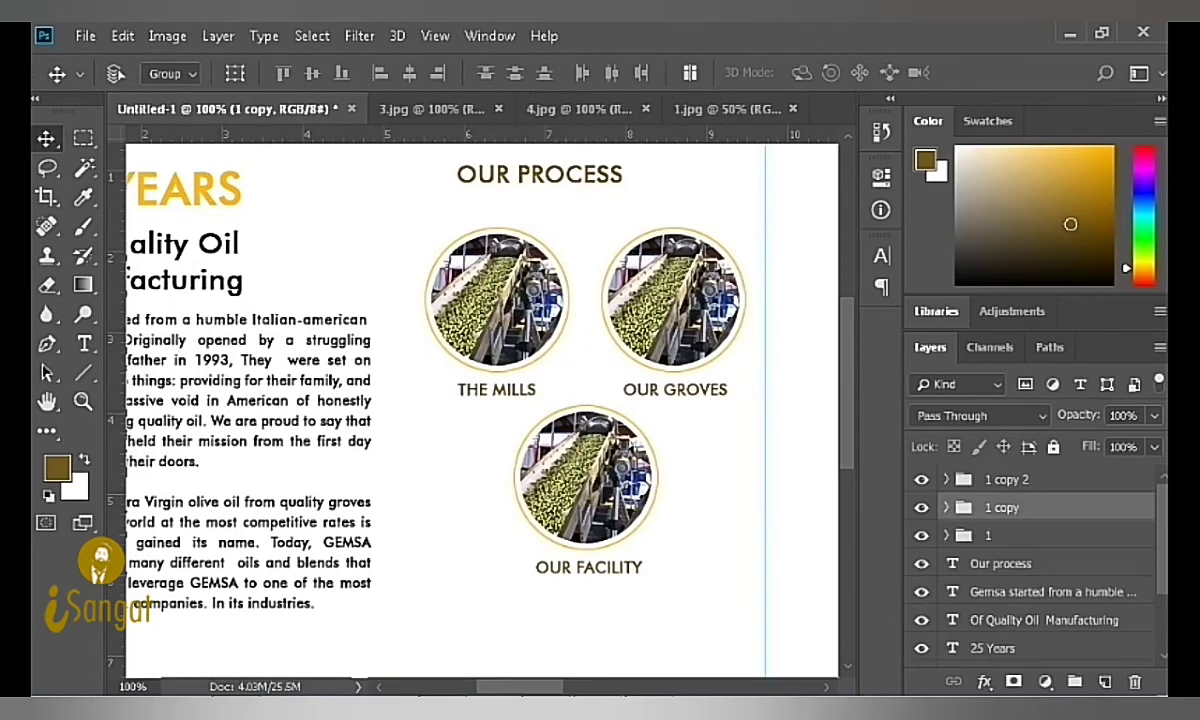
key(ctrl+minus)
key(ctrl+minus)
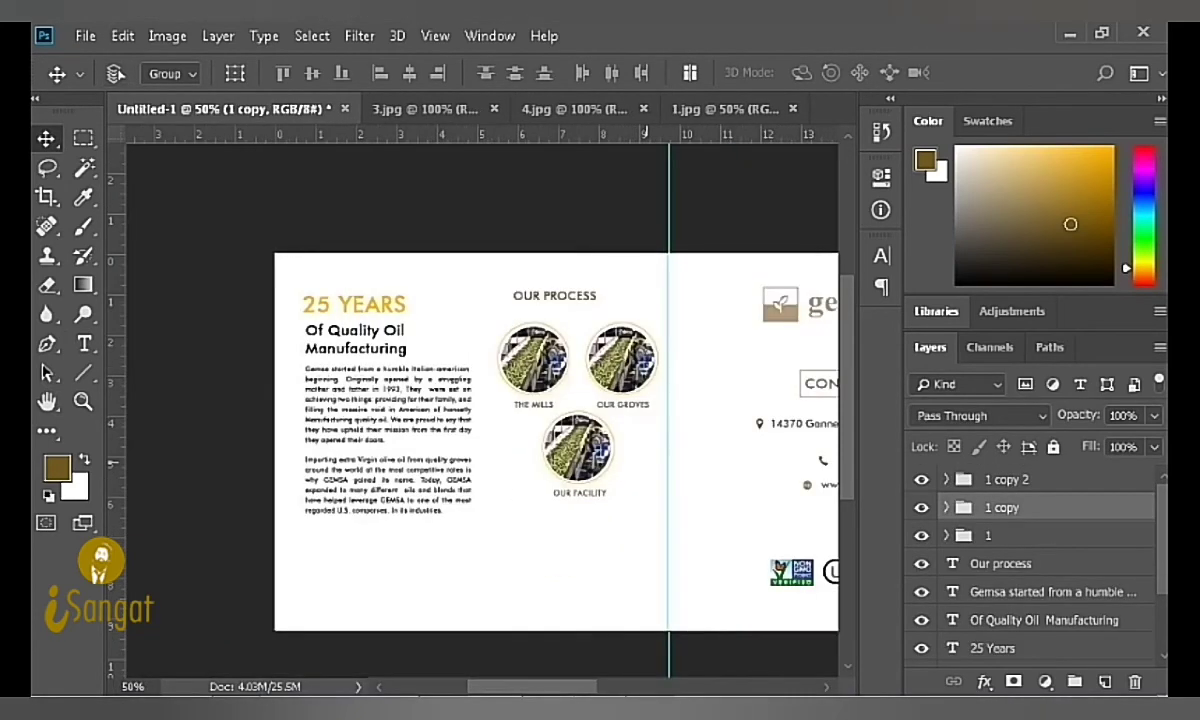
click(1000, 563)
ctrl+click(1005, 479)
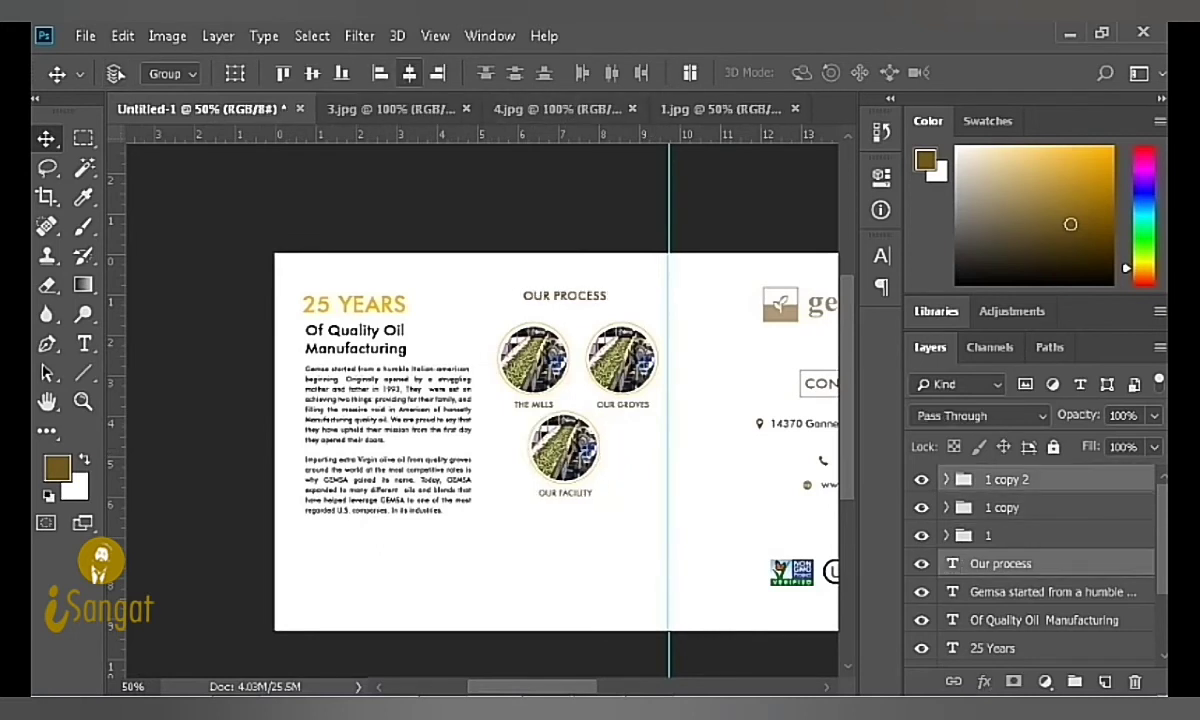
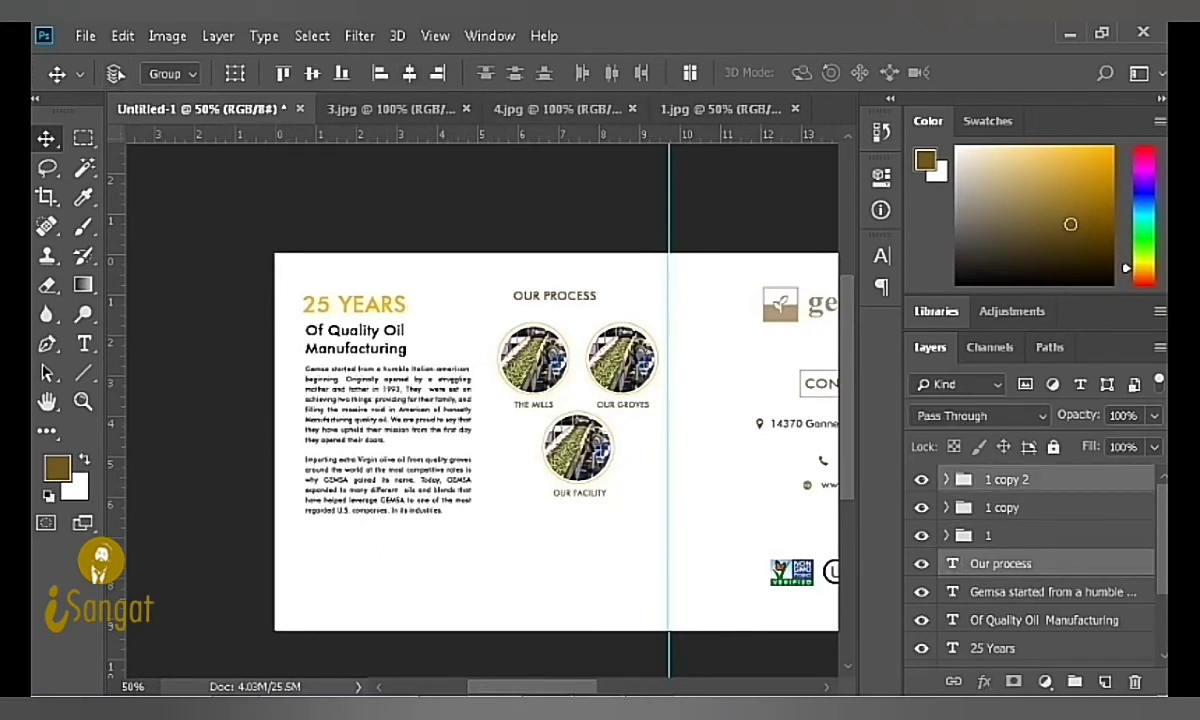
Step: Nudge the OUR PROCESS heading right and copy the olive-picking paragraph from Word
ctrl+click(1005, 479)
key(shift+Right)
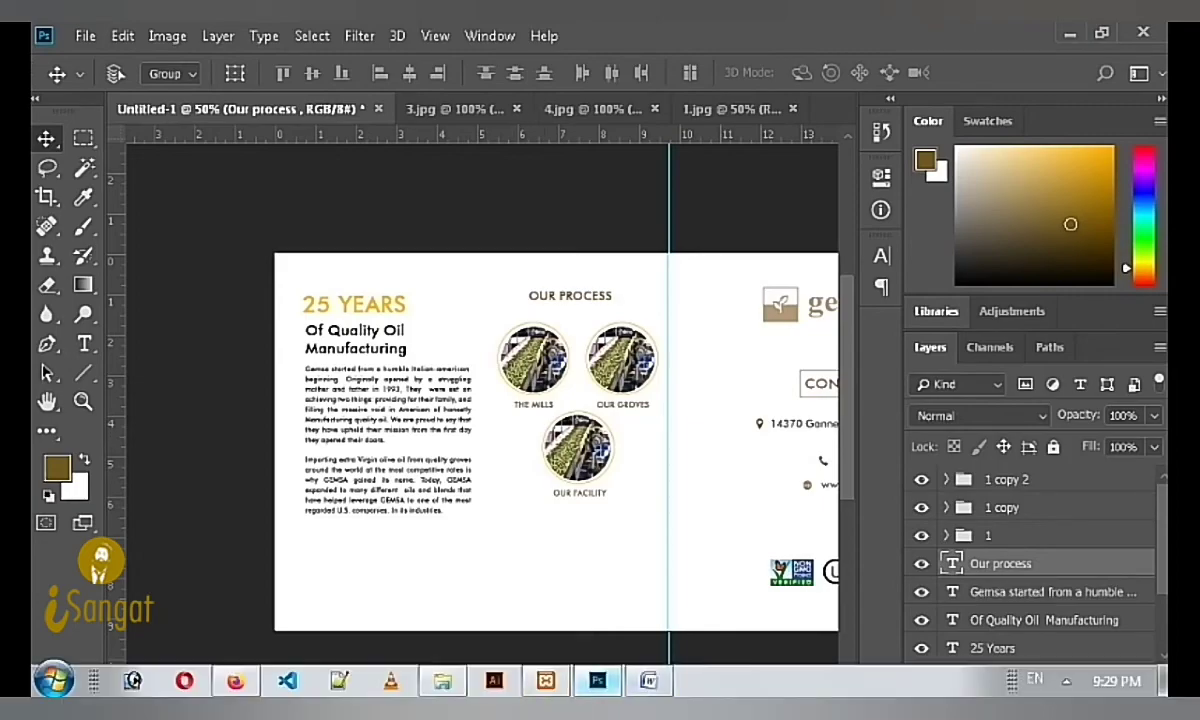
click(649, 680)
drag(78, 428, 653, 452)
key(ctrl+c)
click(597, 680)
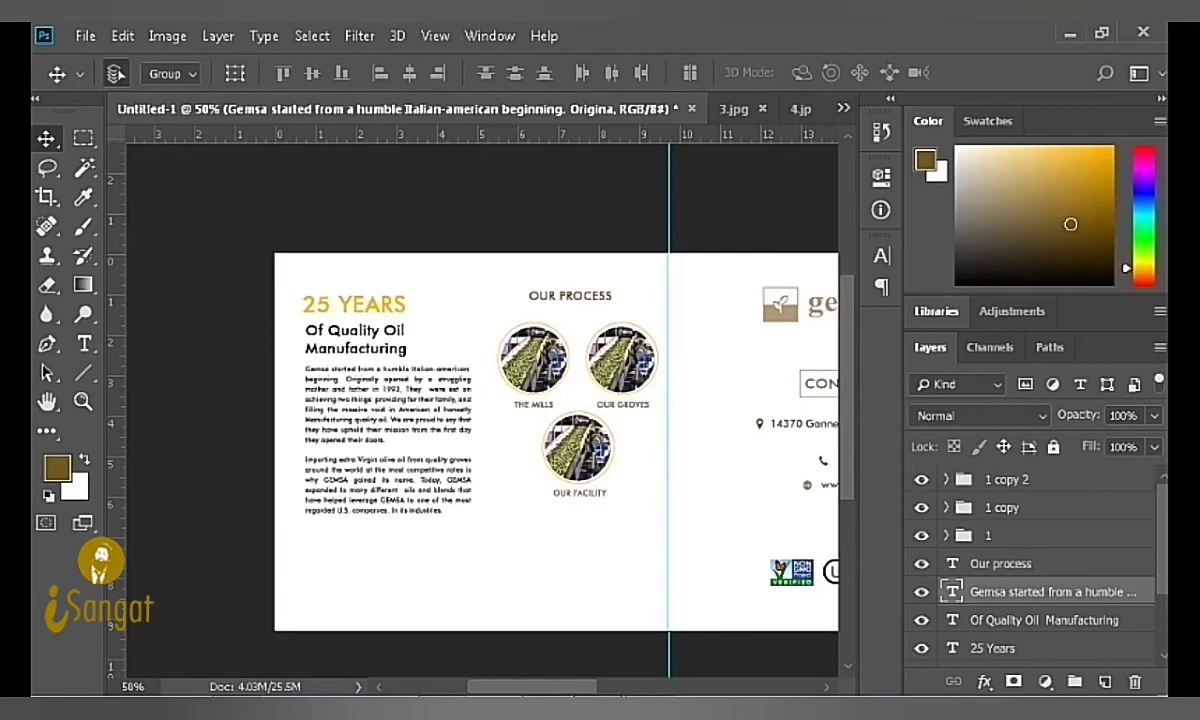
Step: Duplicate the body text below the circles and replace its contents with the olive paragraph
mouse_move(387, 379)
mouse_down()
mouse_move(548, 540)
mouse_move(575, 527)
mouse_up()
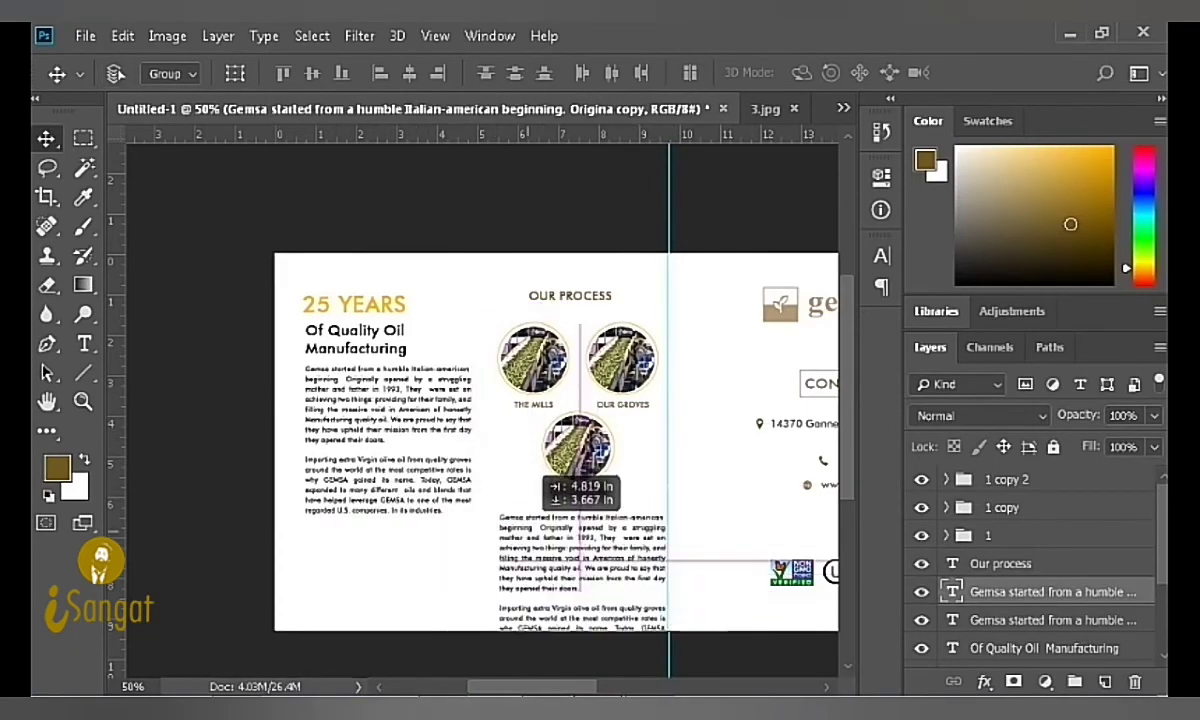
key(t)
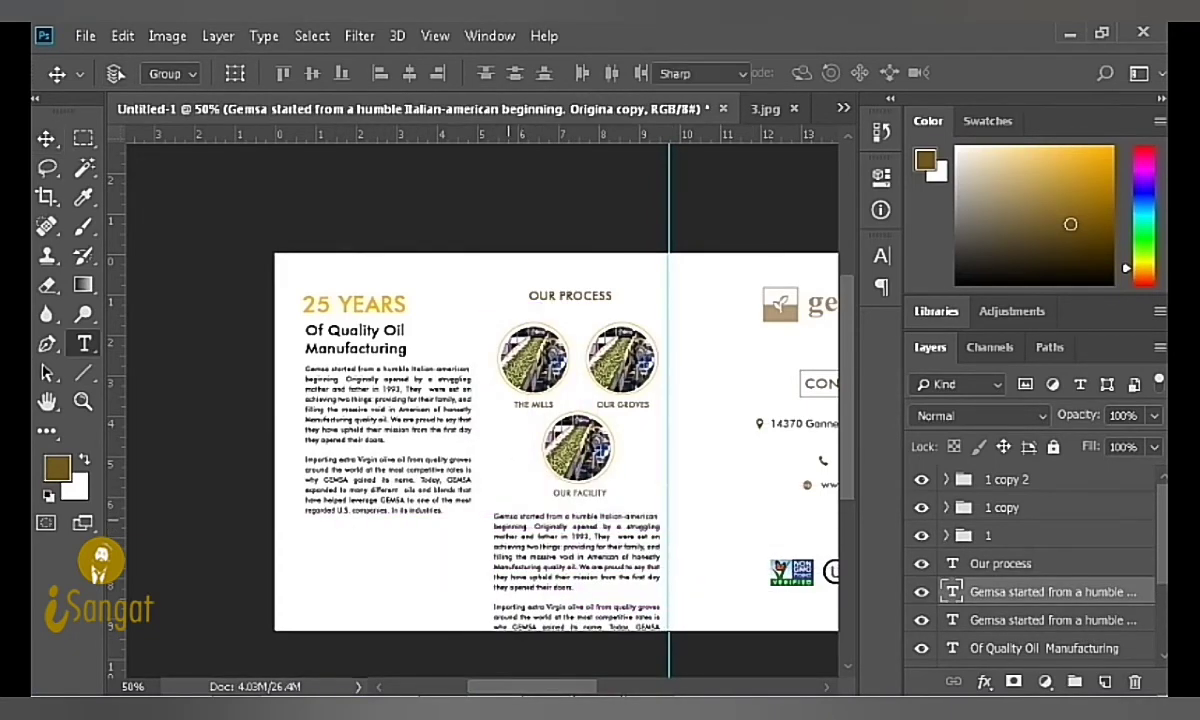
click(500, 530)
key(ctrl+a)
key(ctrl+v)
key(ctrl+Return)
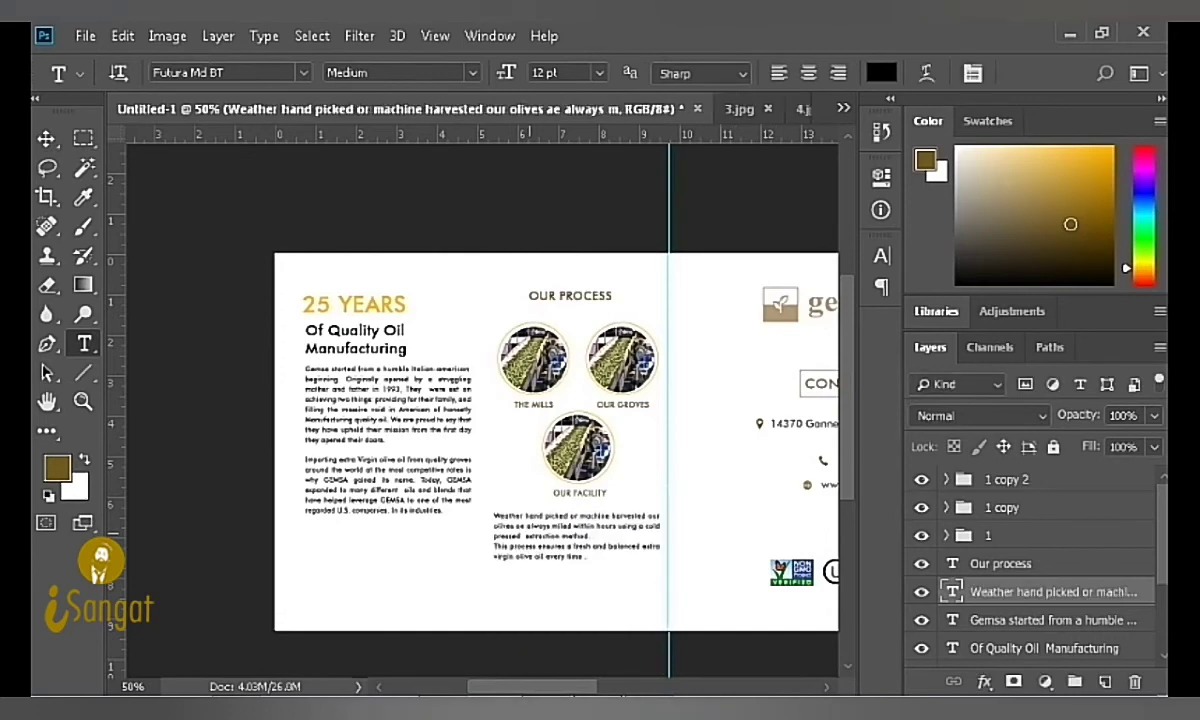
Step: Delete the line break before 'This process' so the paragraph runs continuously
scroll(568, 519, up, 1)
scroll(568, 519, up, 1)
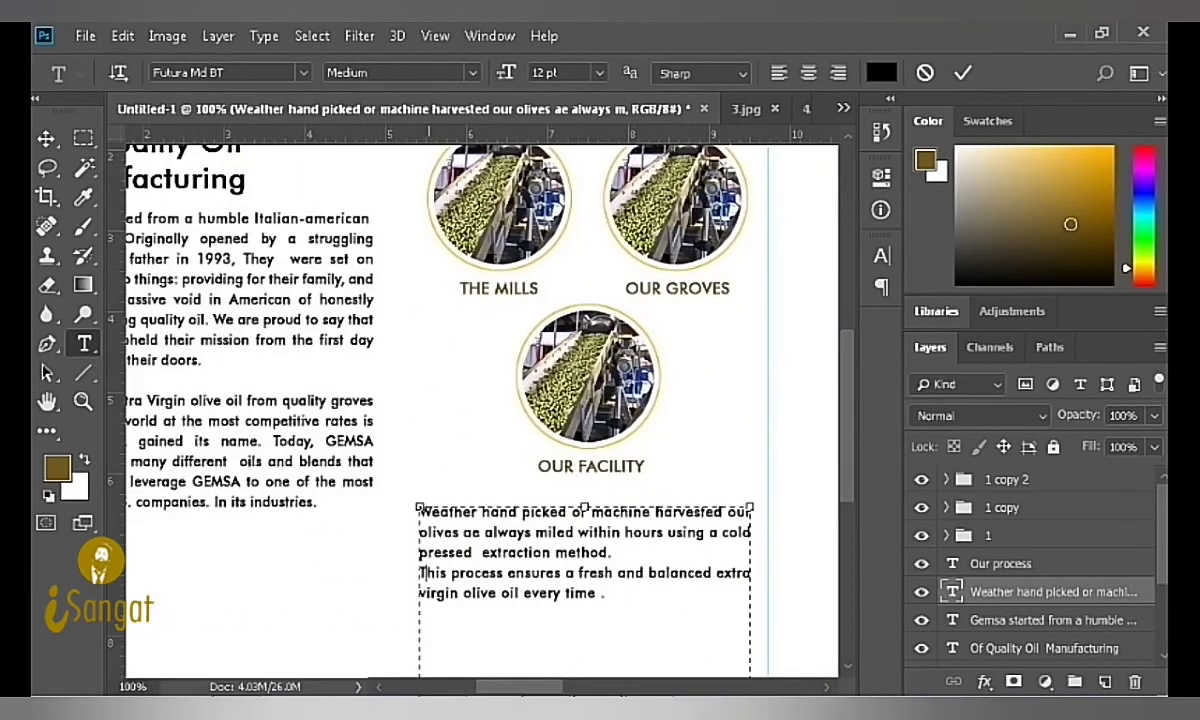
key(BackSpace)
key(BackSpace)
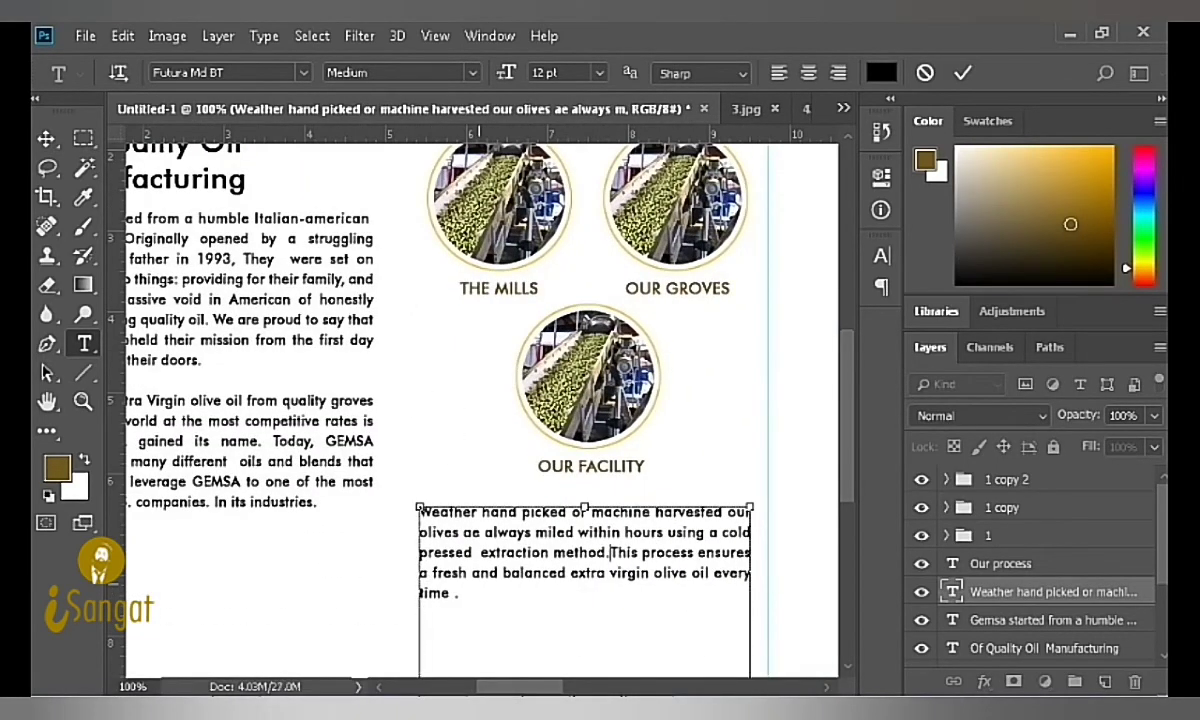
key(ctrl+Return)
scroll(561, 486, down, 1)
Step: Adjust the olive paragraph's last-line wrapping and check the extra virgin olive oil line
scroll(561, 486, down, 1)
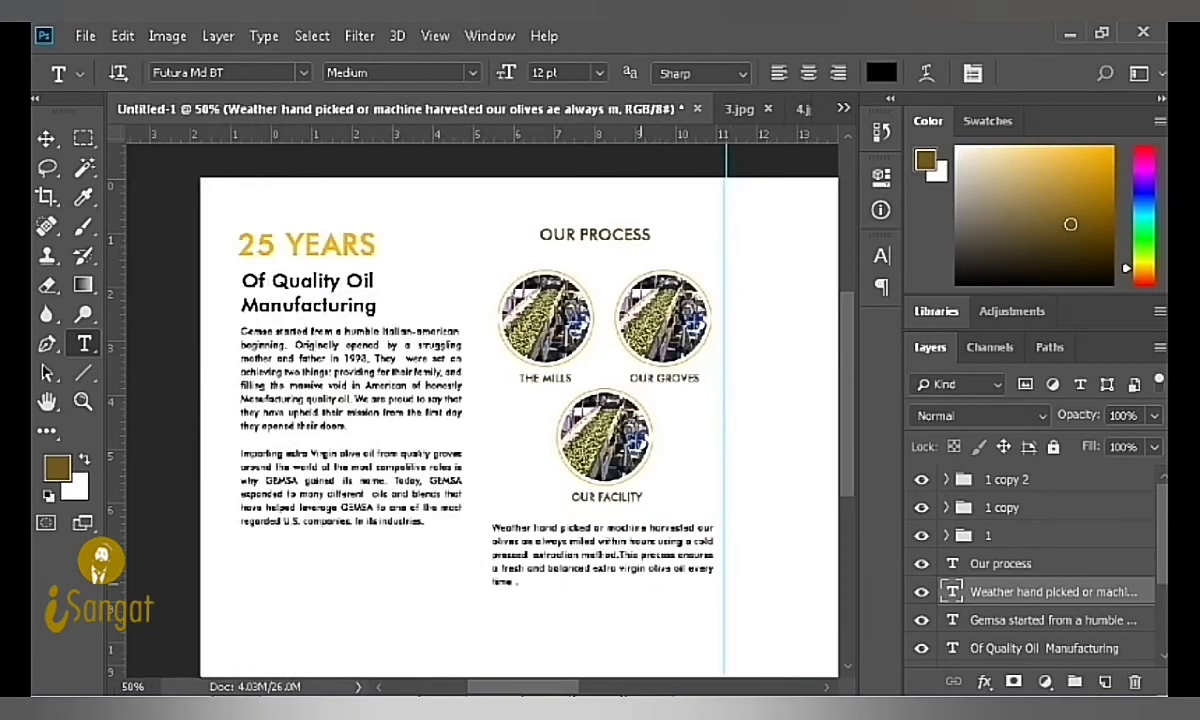
key(ctrl+shift+b)
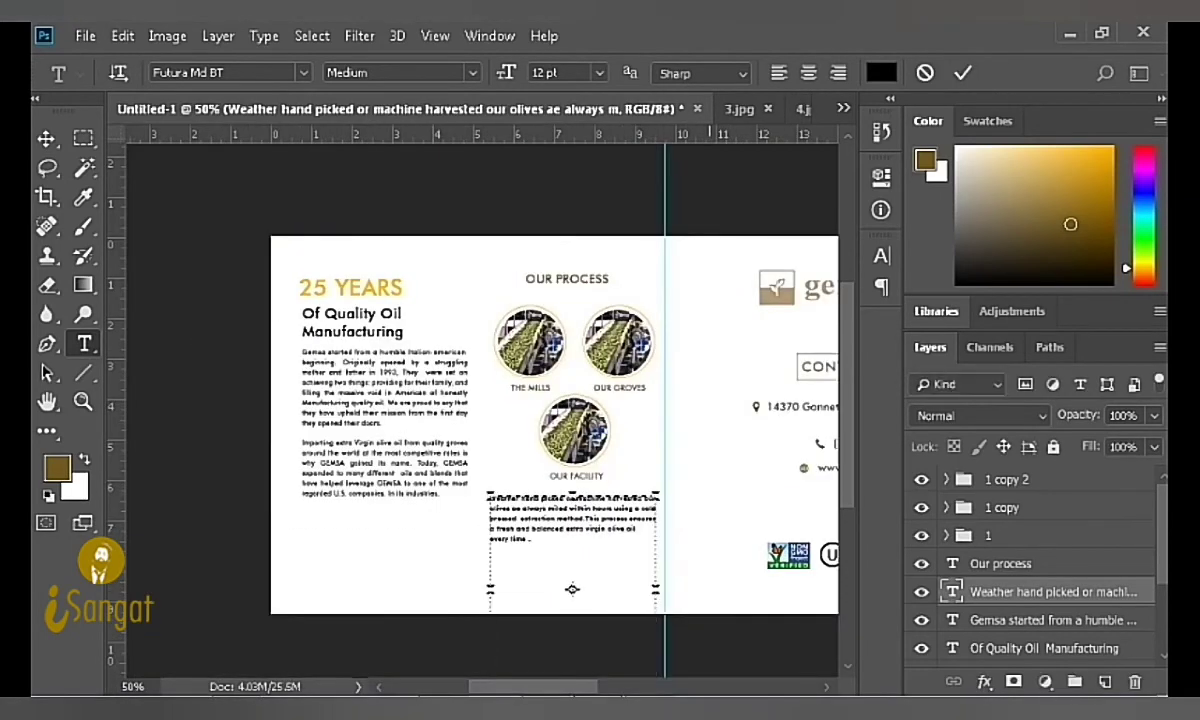
key(ctrl+Return)
scroll(510, 504, up, 1)
scroll(510, 504, up, 1)
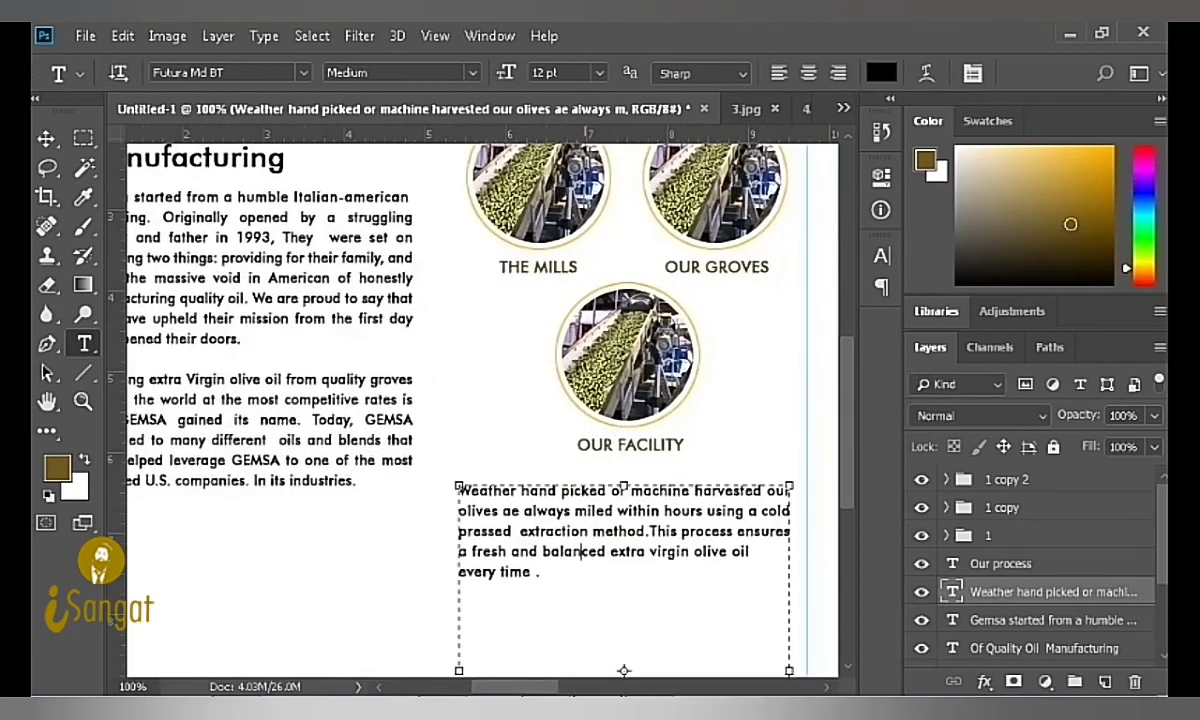
key(shift+End)
key(Home)
key(shift+End)
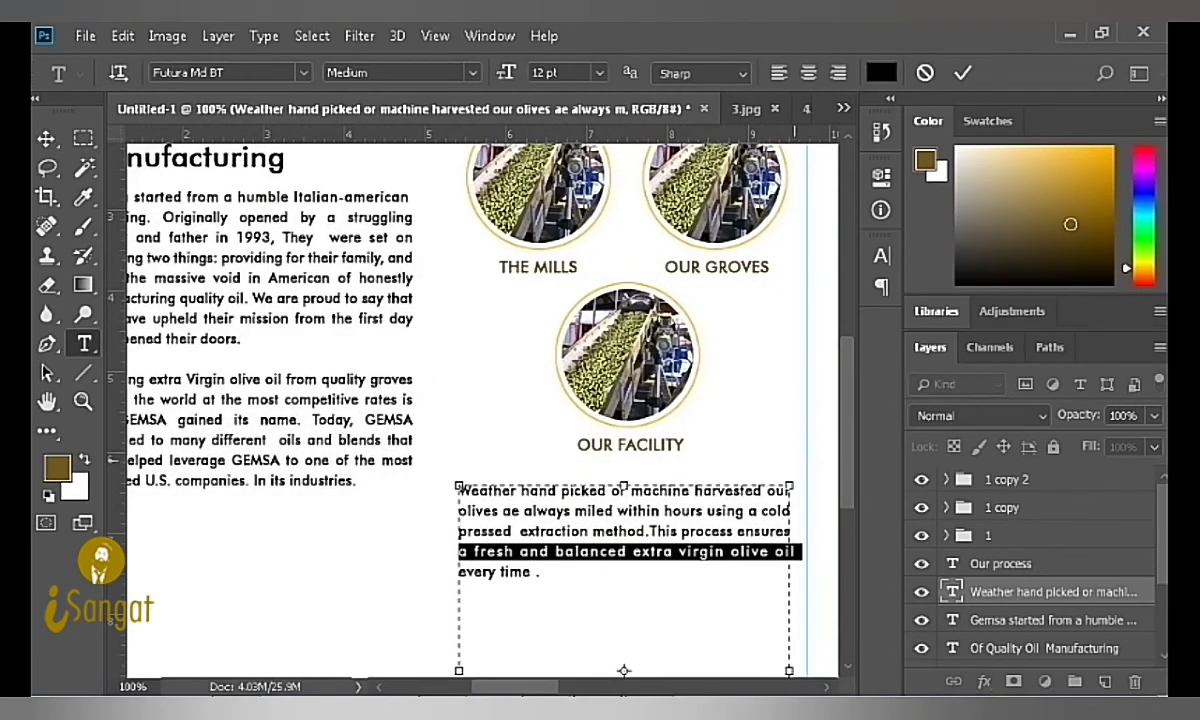
key(ctrl+Return)
key(ctrl+minus)
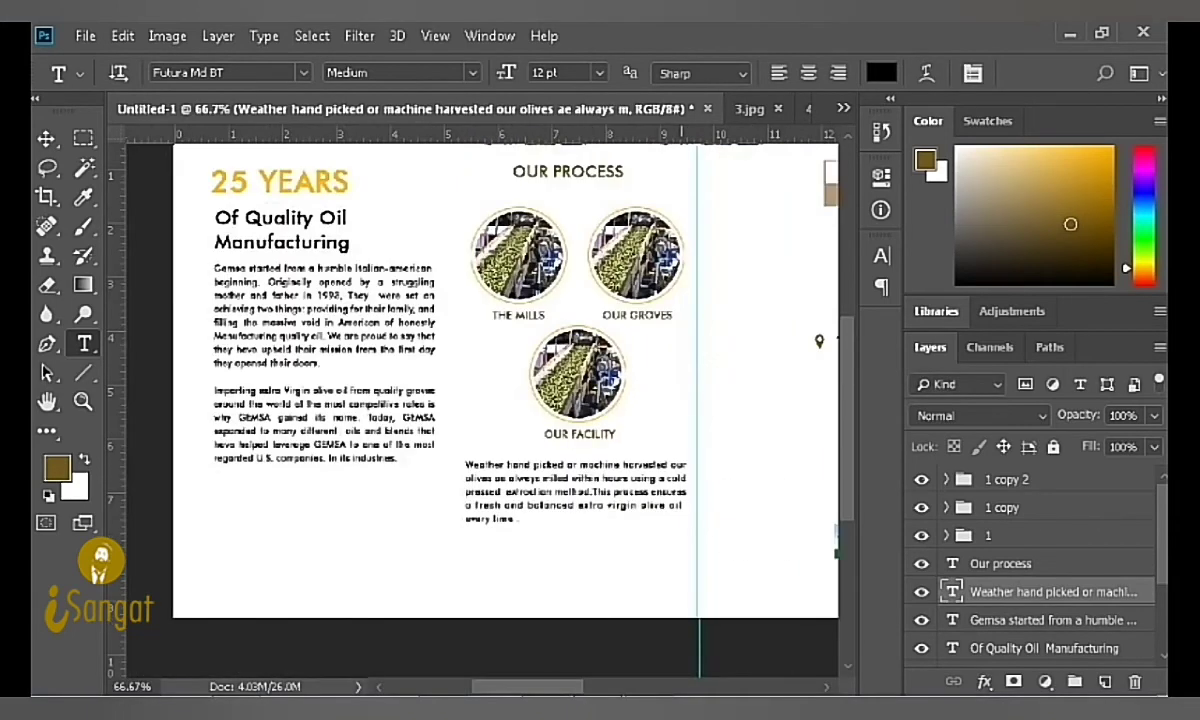
key(ctrl+minus)
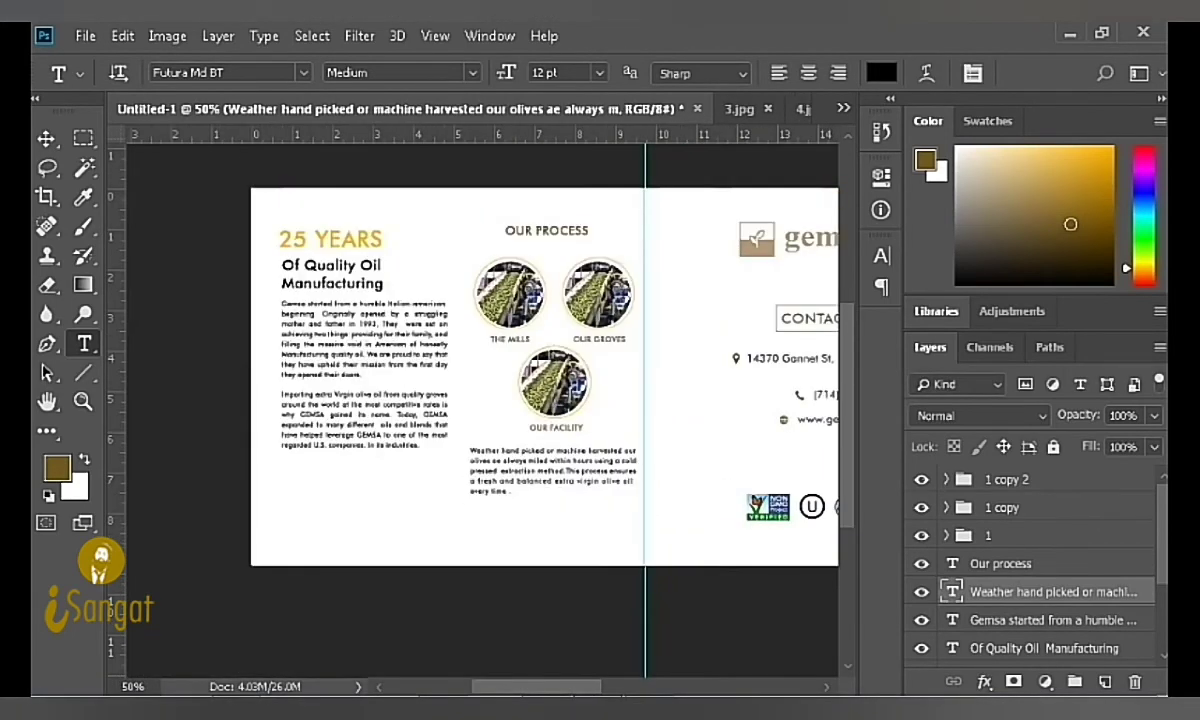
Step: Add vertical guides at the middle panel's margins and narrow the paragraph to 97.74% width
drag(110, 160, 471, 140)
drag(115, 300, 633, 300)
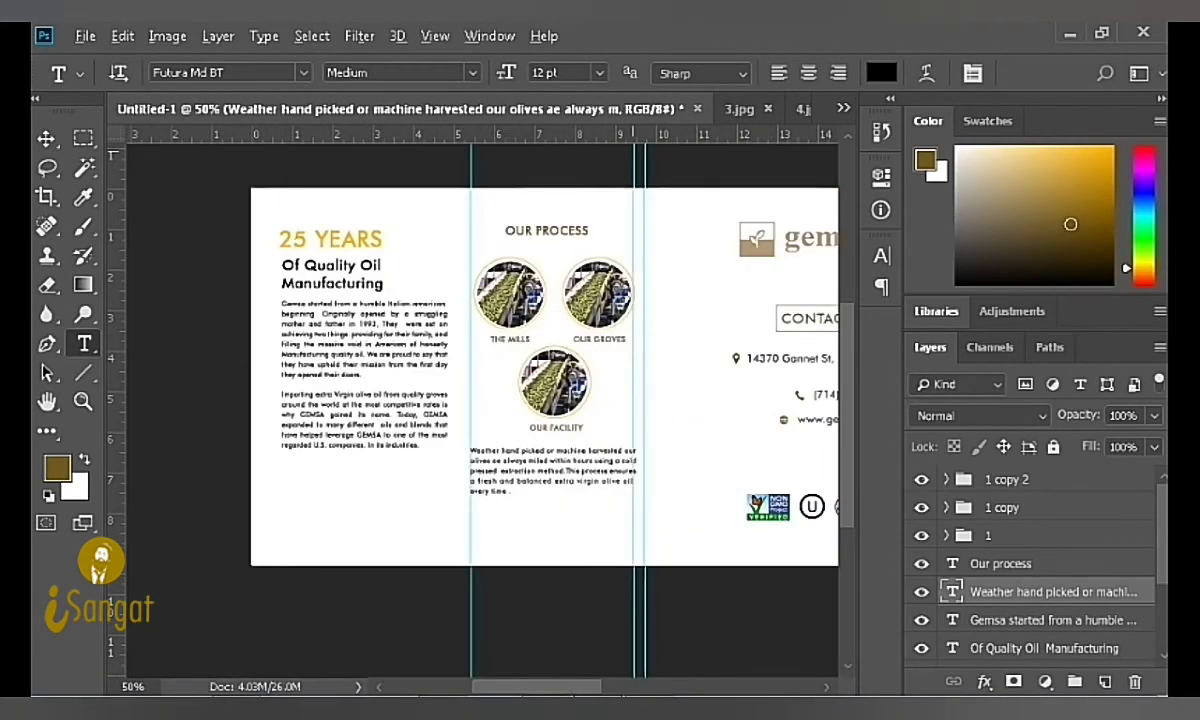
key(ctrl+plus)
key(ctrl+plus)
key(ctrl+t)
drag(787, 576, 780, 576)
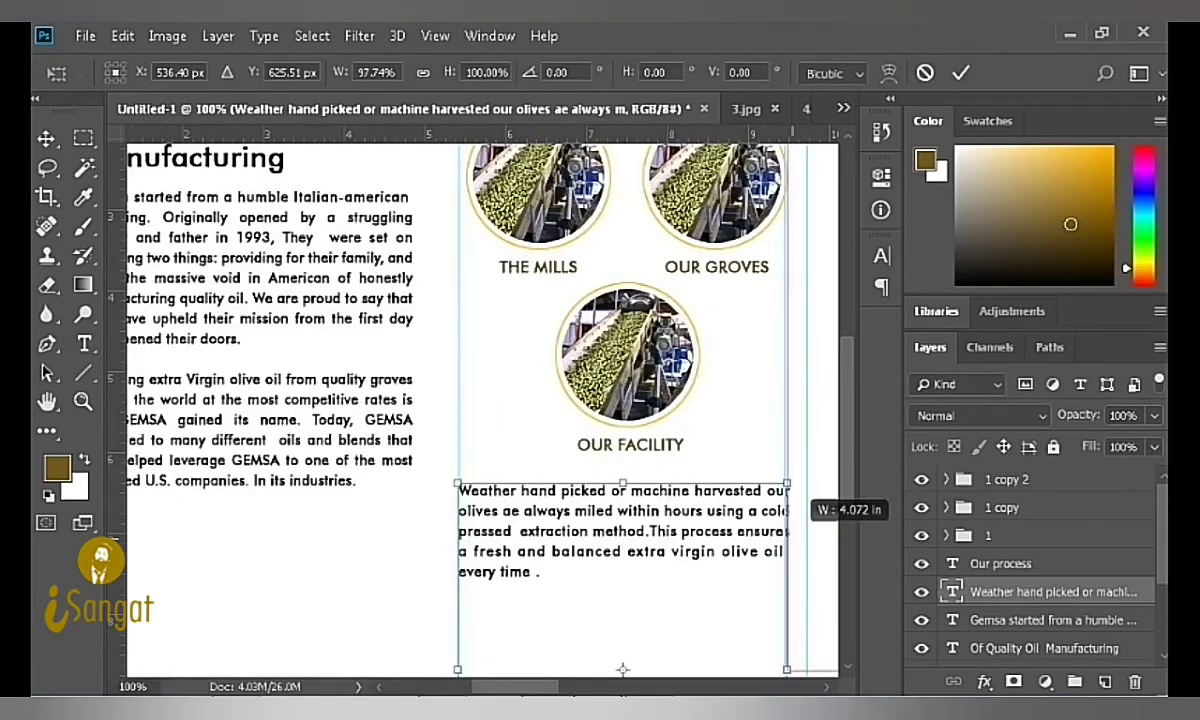
key(Return)
Step: Close the 3.jpg image, leaving the 4.jpg harbour illustration showing
key(v)
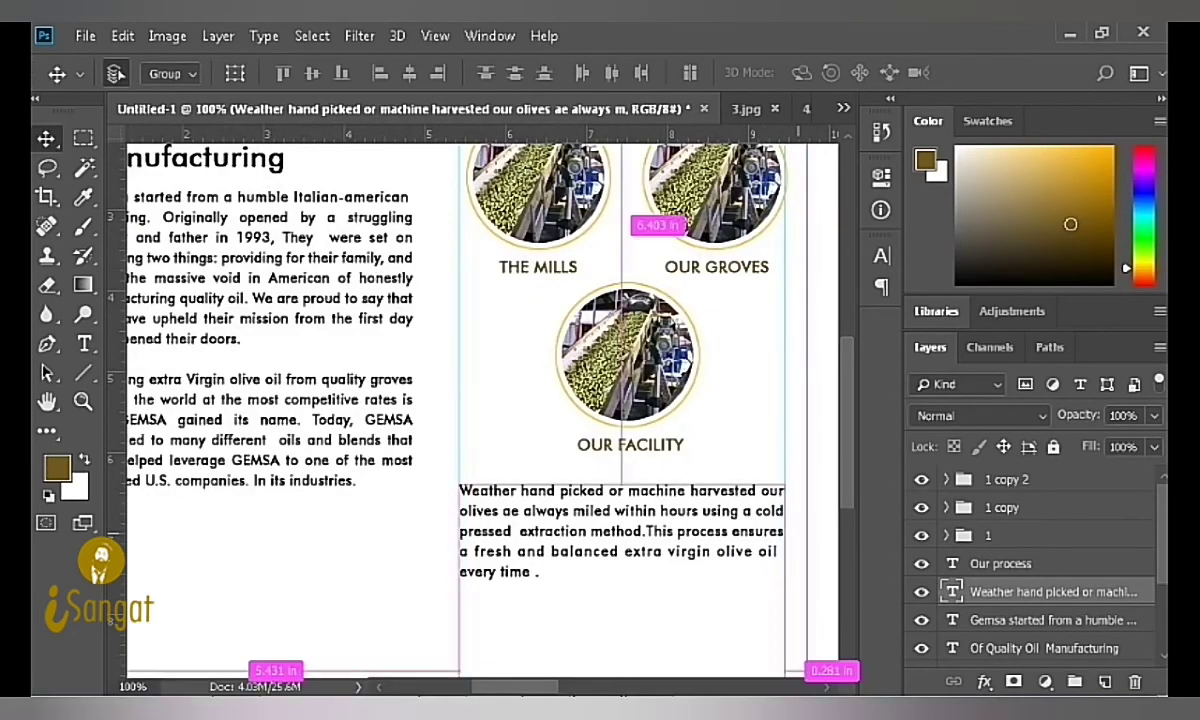
key(ctrl+minus)
key(ctrl+minus)
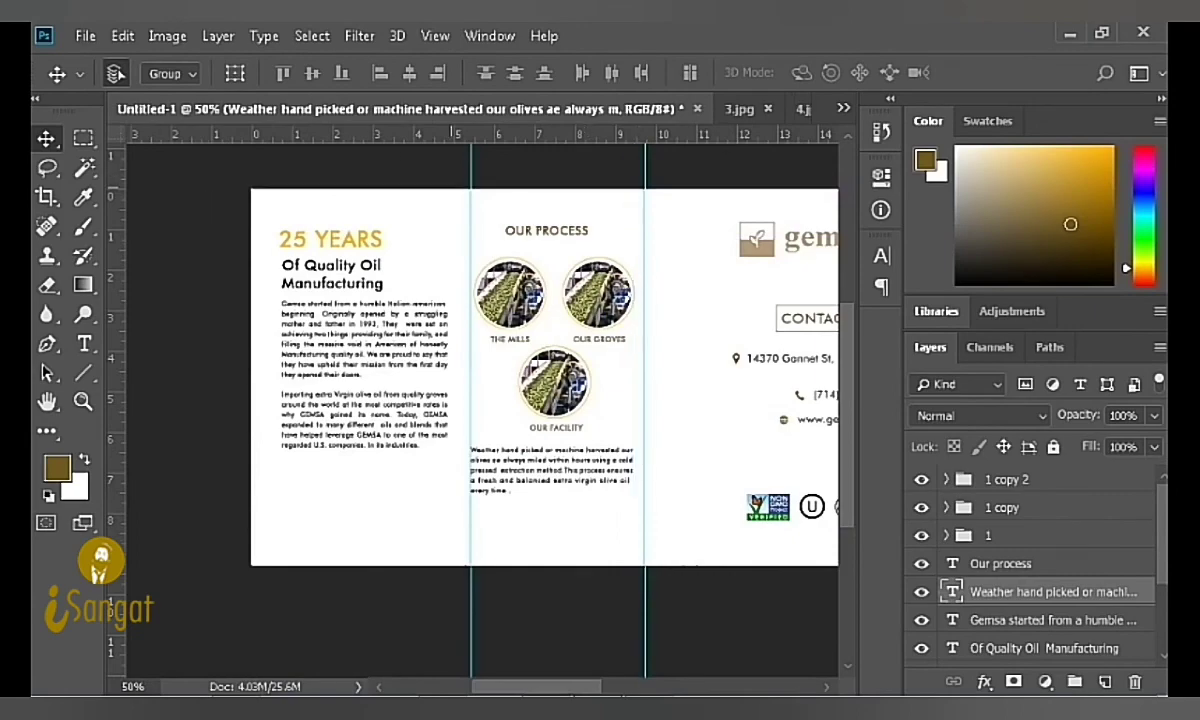
key(ctrl+plus)
key(ctrl+plus)
scroll(480, 400, left, 2)
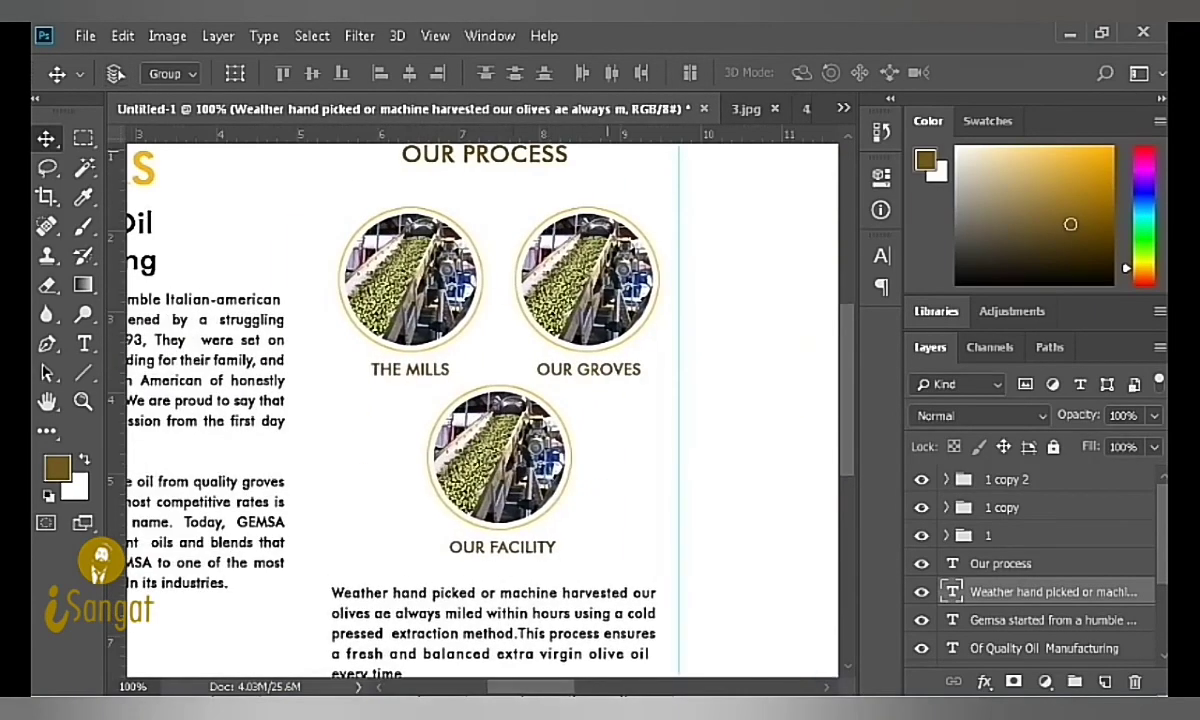
key(ctrl+Tab)
key(ctrl+w)
Step: Copy the 4.jpg harbour illustration and open the 1.jpg vineyard photo
scroll(480, 400, right, 2)
key(ctrl+Tab)
key(ctrl+a)
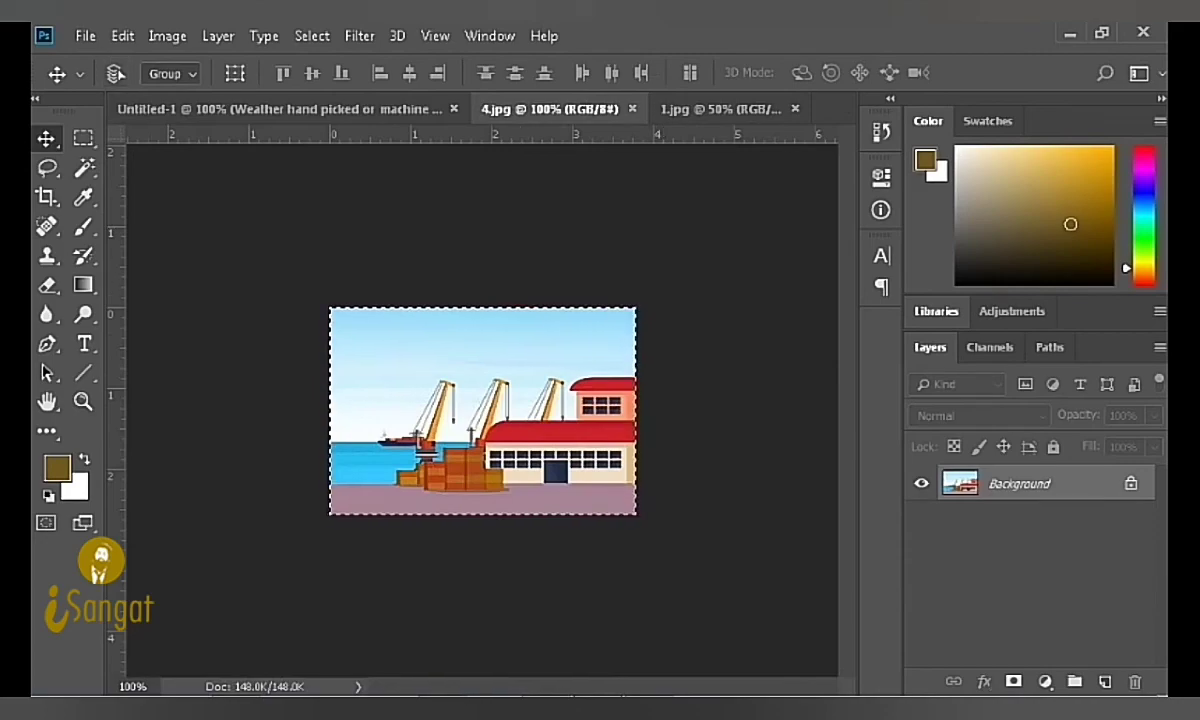
key(ctrl+w)
key(ctrl+o)
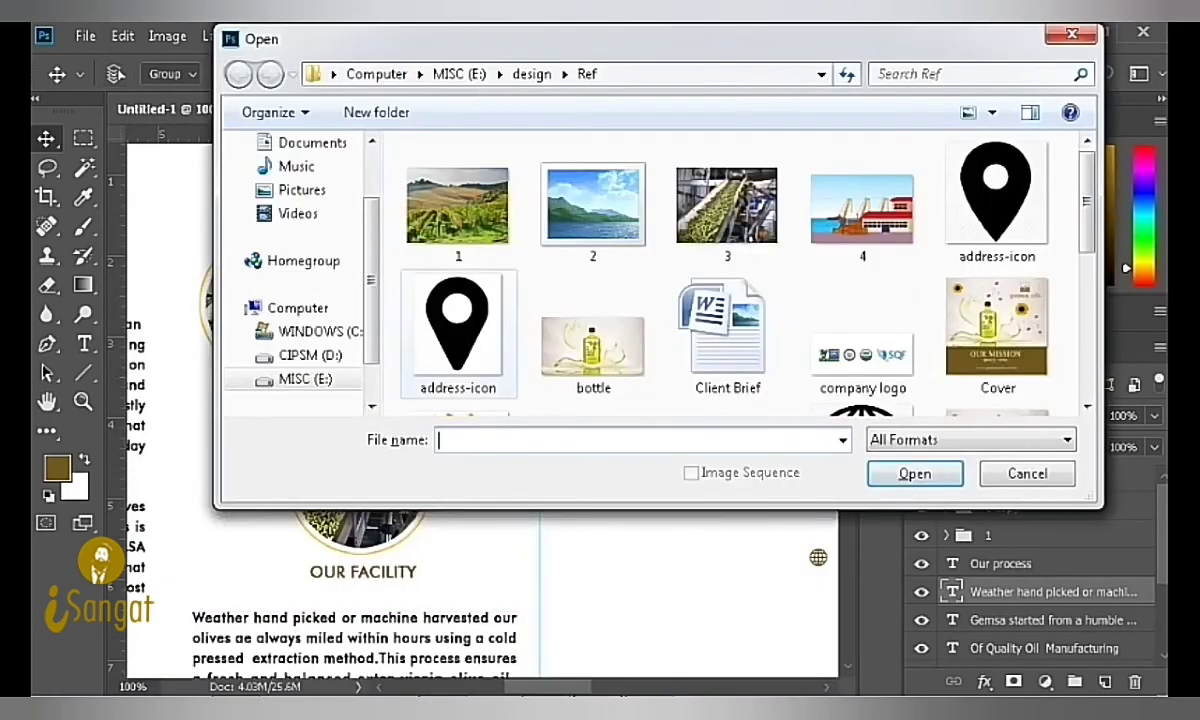
double_click(457, 205)
key(ctrl+a)
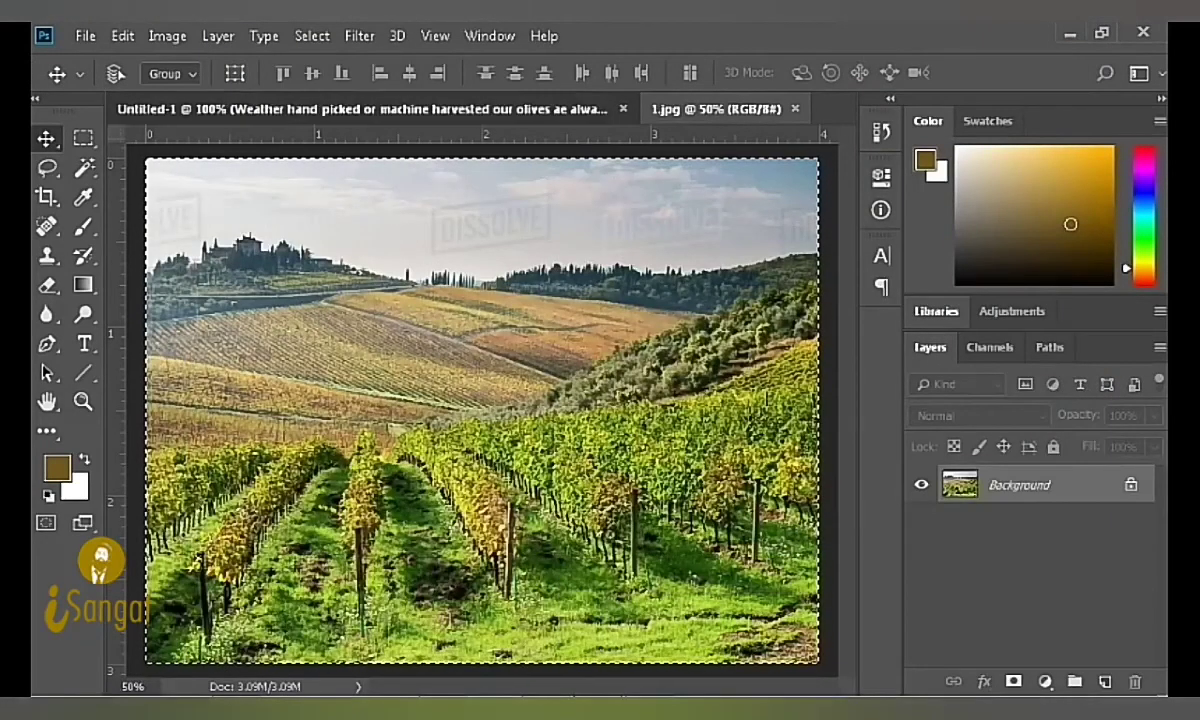
key(ctrl+Tab)
Step: Paste the harbour illustration into the brochure and clip it into the OUR FACILITY circle
scroll(480, 400, left, 2)
scroll(480, 400, left, 3)
scroll(480, 400, left, 1)
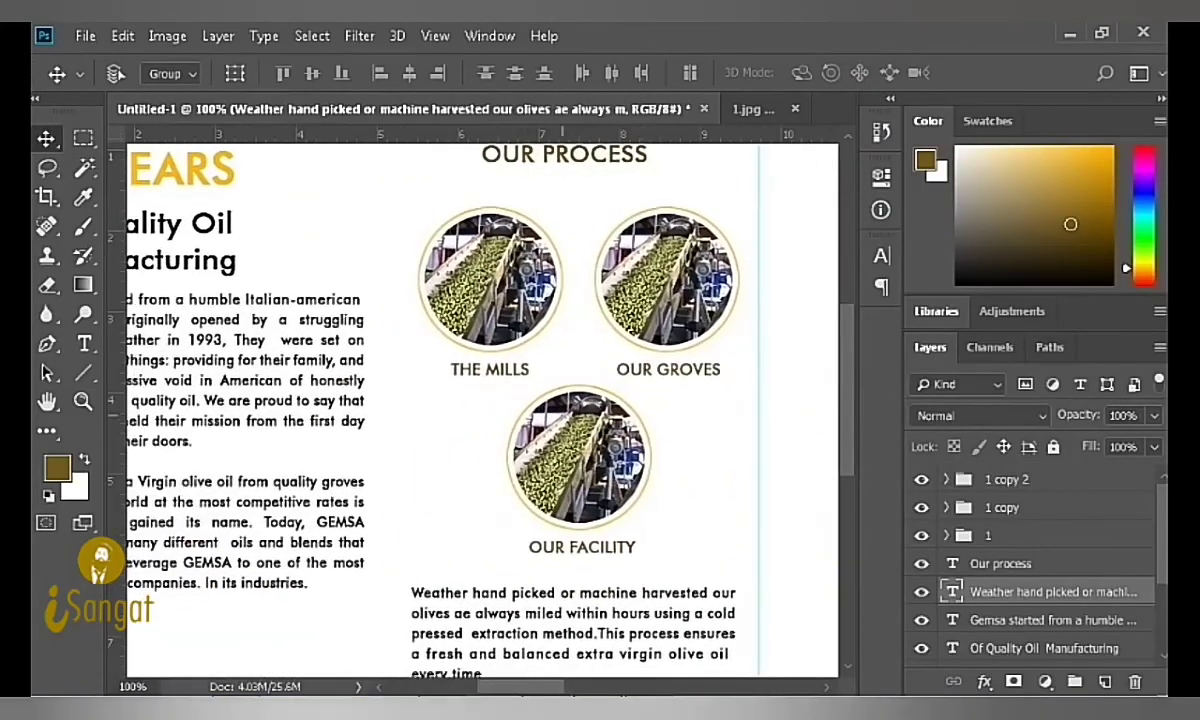
key(ctrl+v)
drag(480, 420, 565, 467)
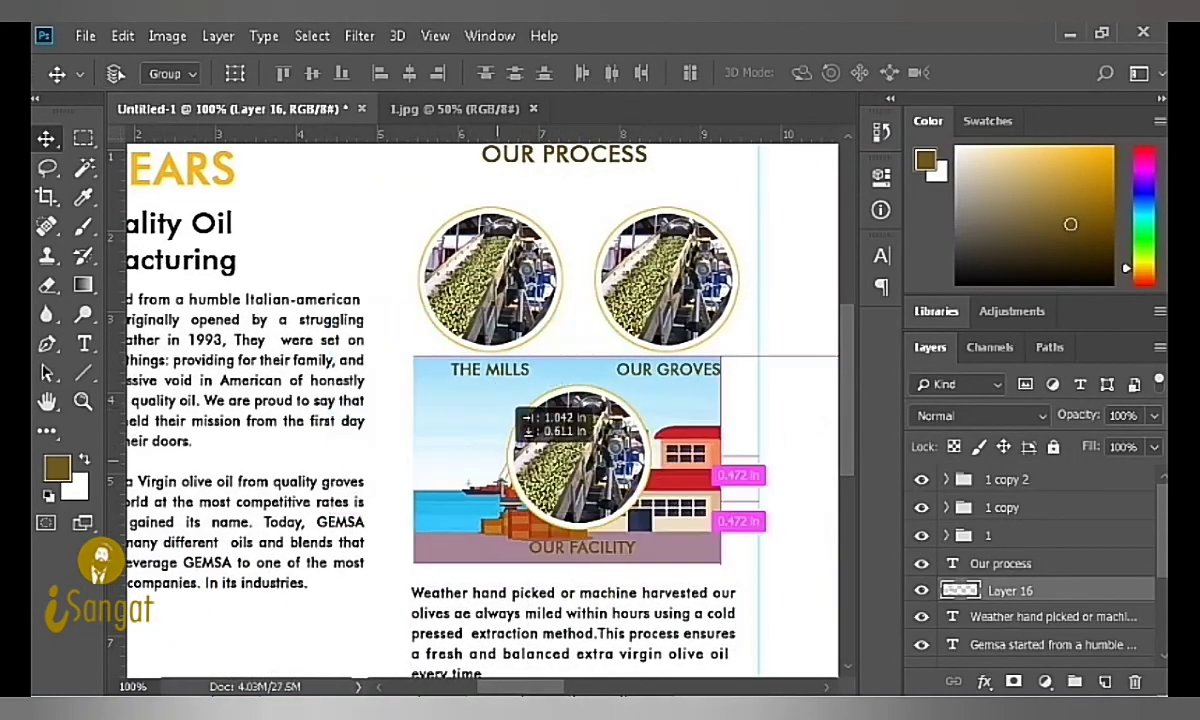
key(ctrl+shift+bracketright)
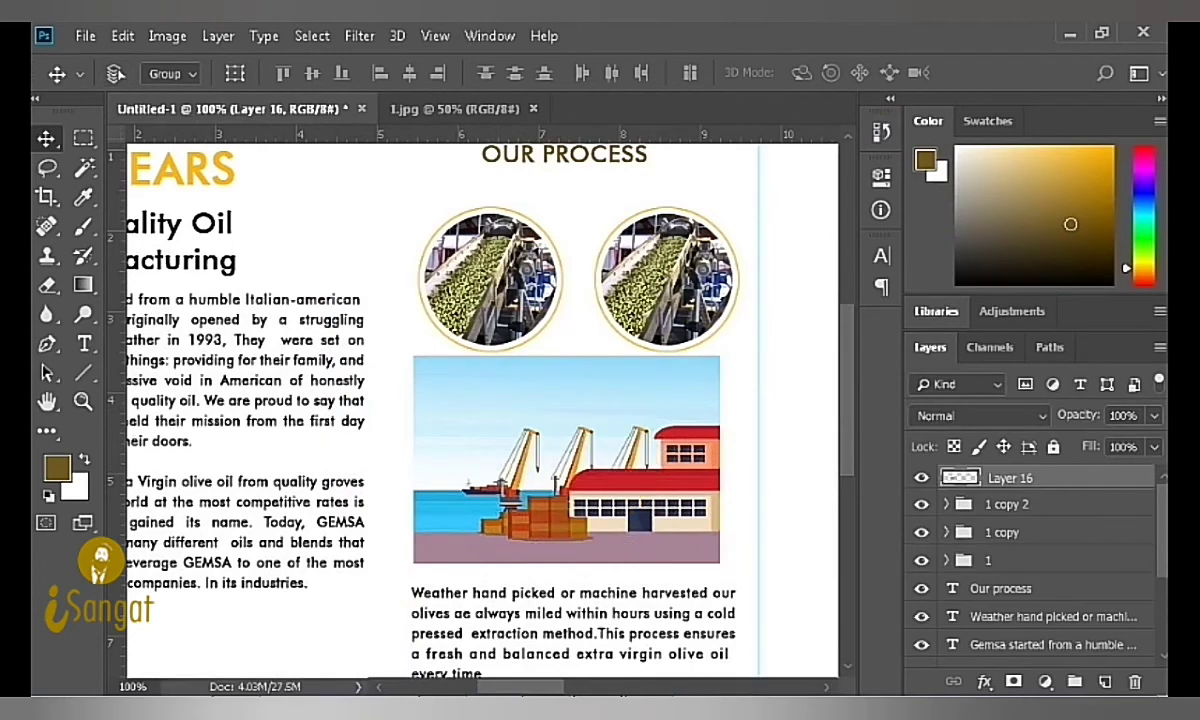
key(ctrl+bracketleft)
key(ctrl+bracketleft)
key(ctrl+bracketleft)
key(ctrl+bracketleft)
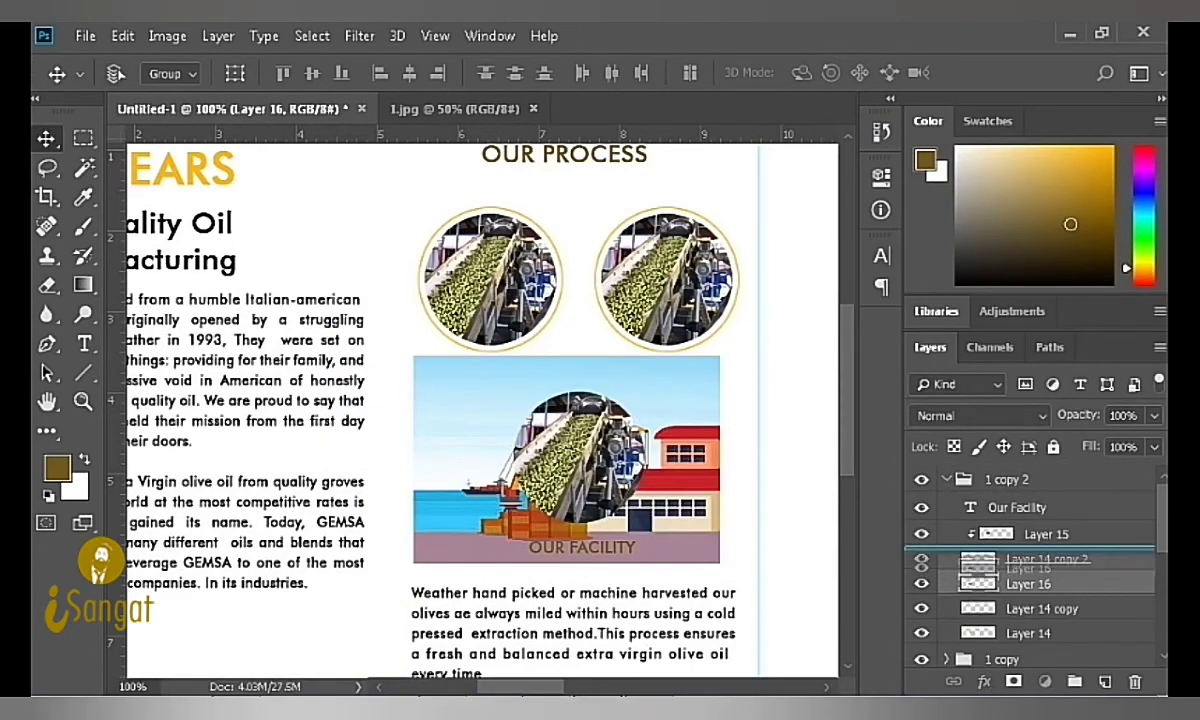
key(ctrl+bracketright)
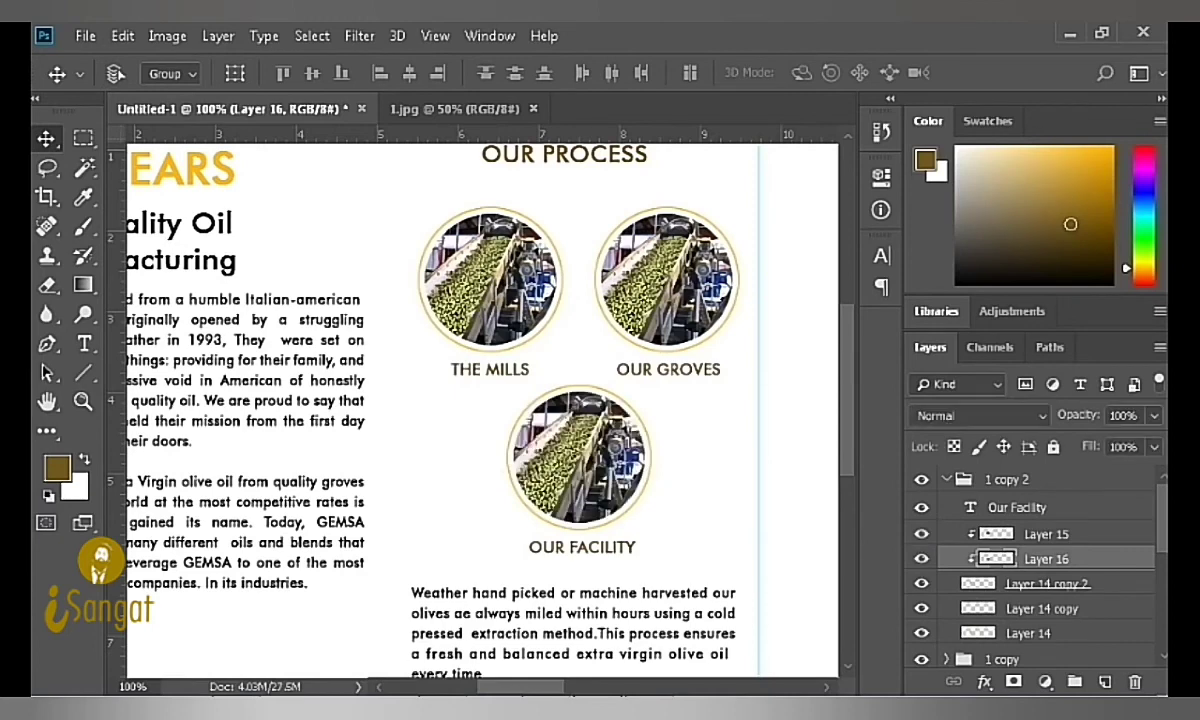
key(ctrl+bracketright)
Step: Delete the old facility photo layer and scale the harbour image to about 64% to fit
drag(1040, 680, 1135, 681)
key(ctrl+t)
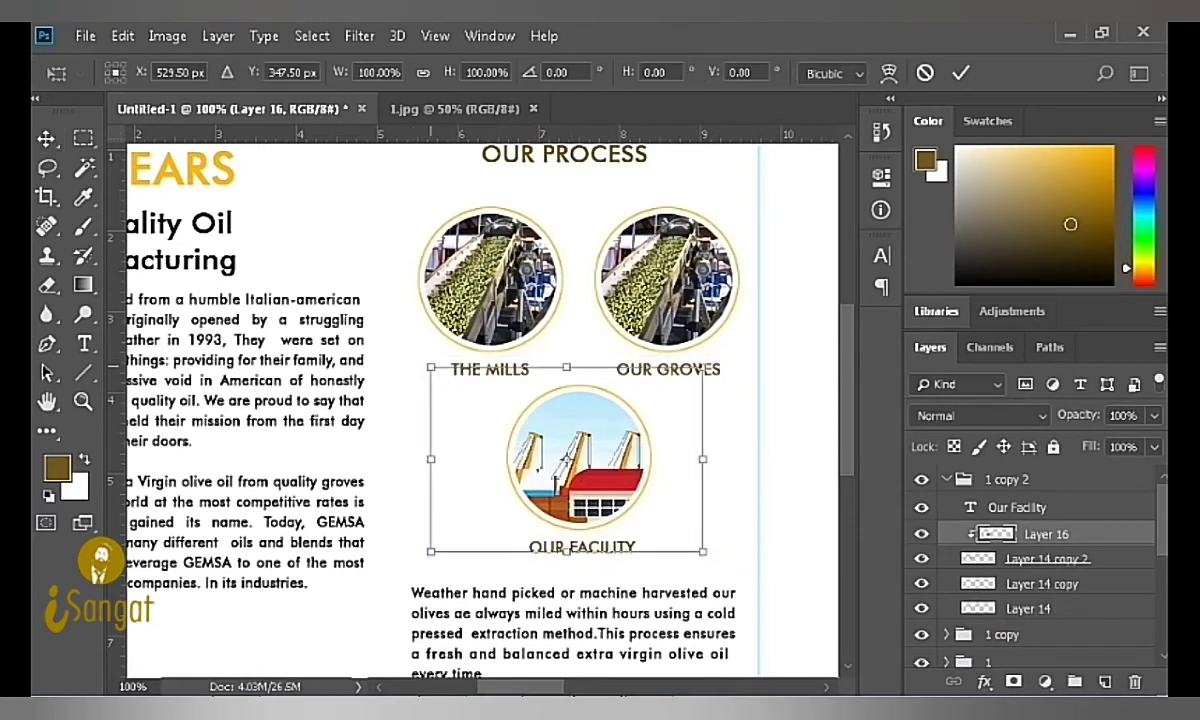
drag(430, 388, 464, 390)
drag(625, 408, 652, 406)
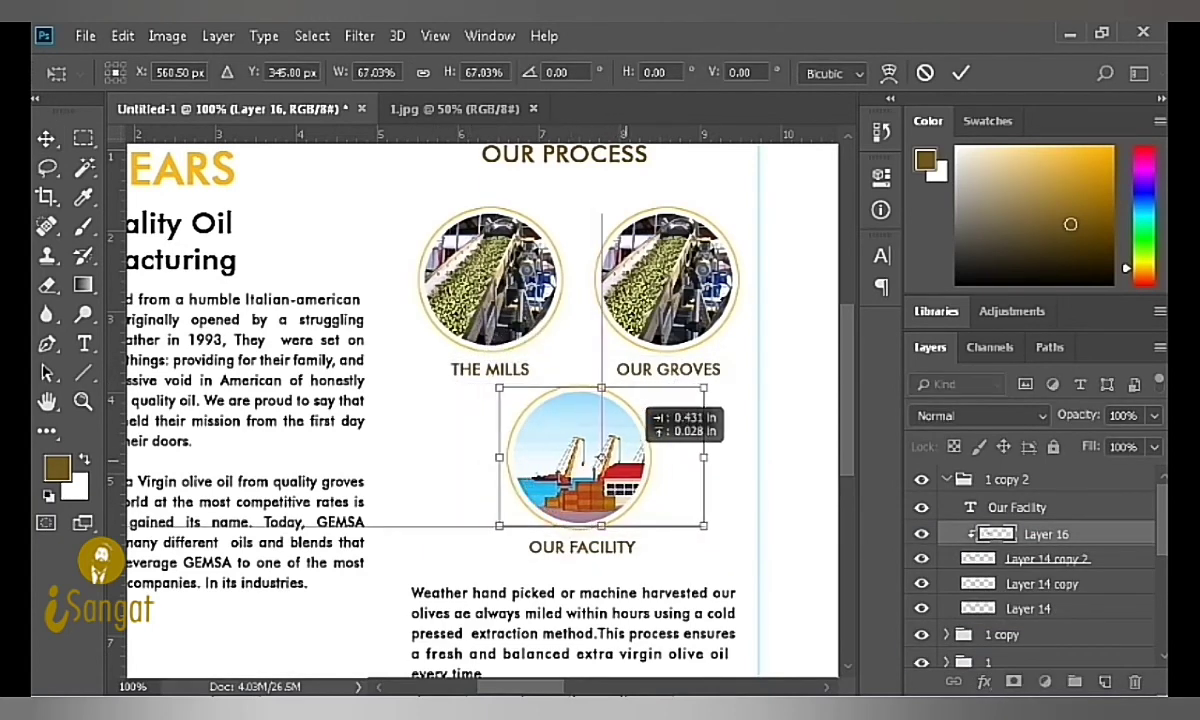
drag(697, 457, 687, 457)
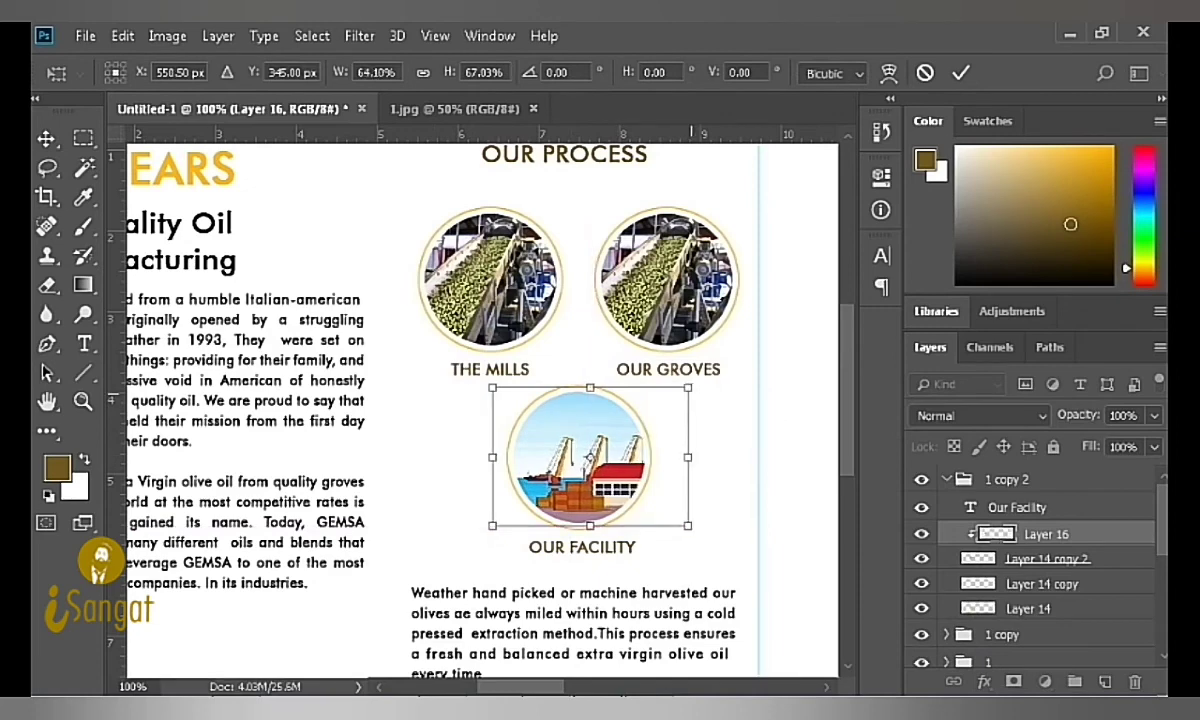
key(Return)
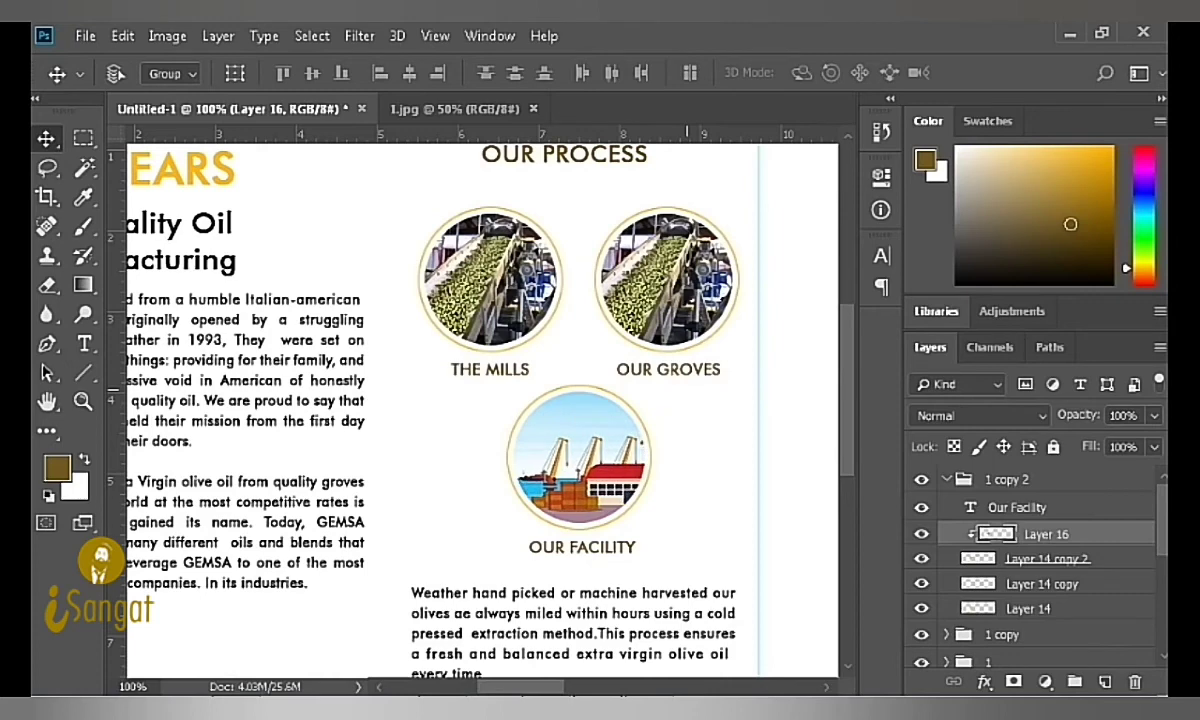
Step: Paste the vineyard photo above the Our Groves circle layer and clip it into the circle
click(455, 108)
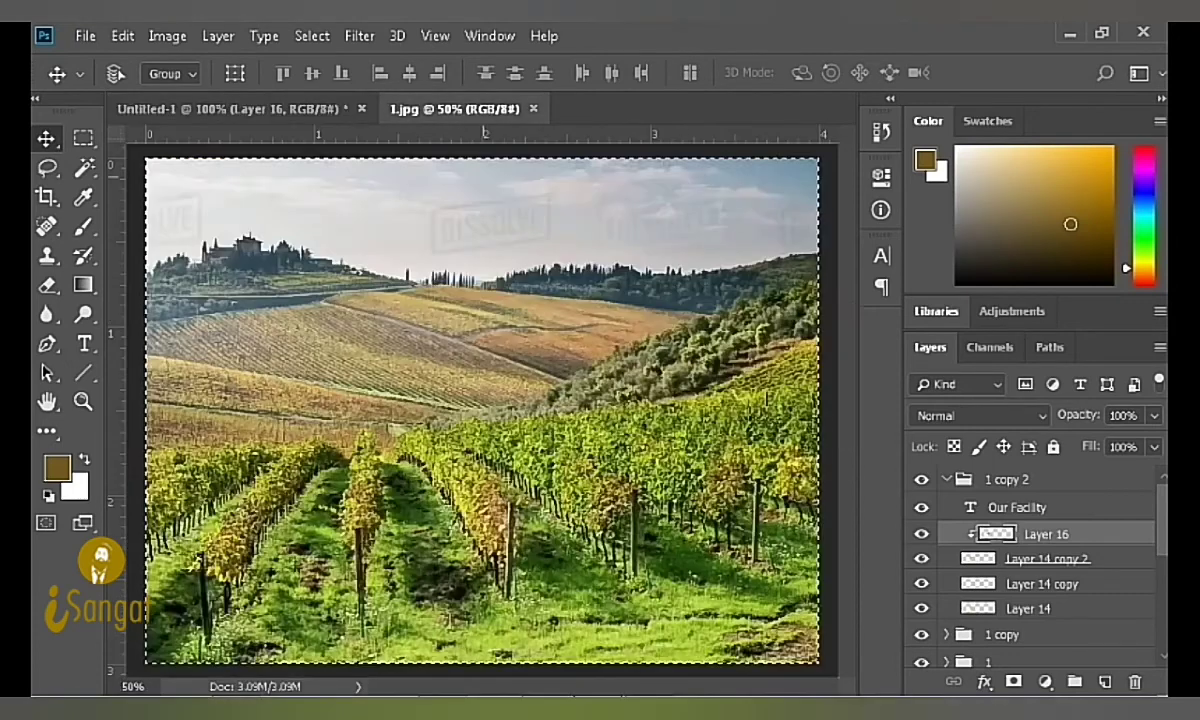
click(230, 108)
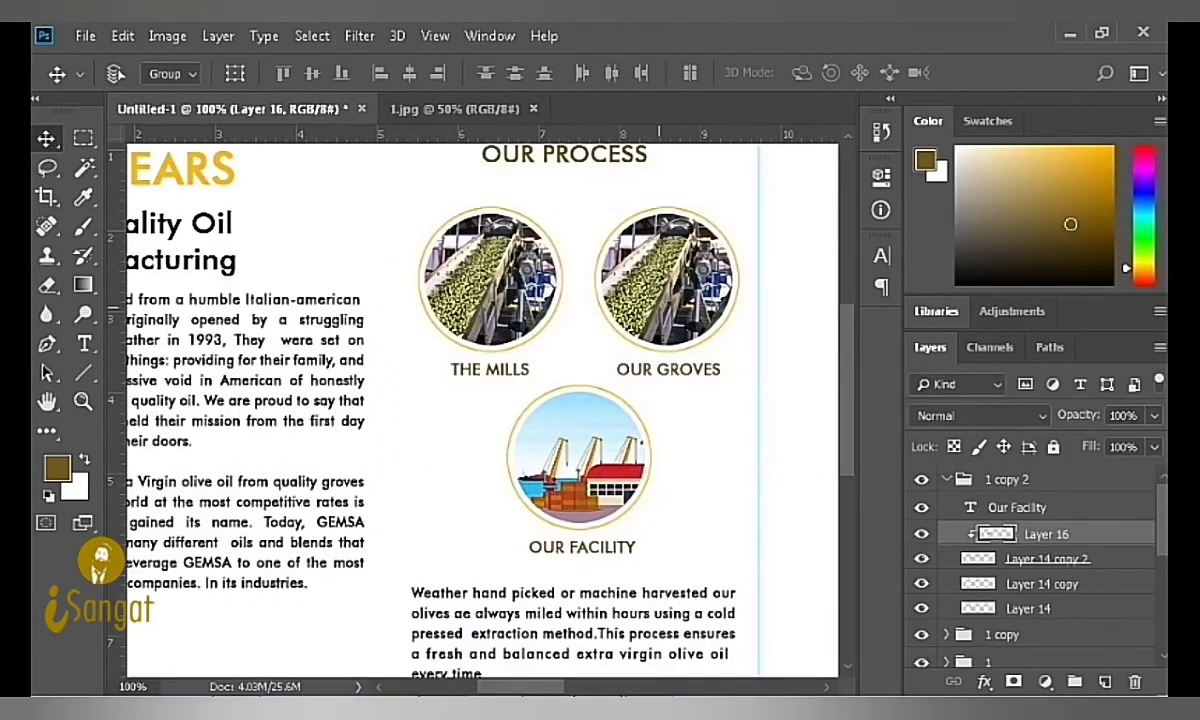
click(1002, 634)
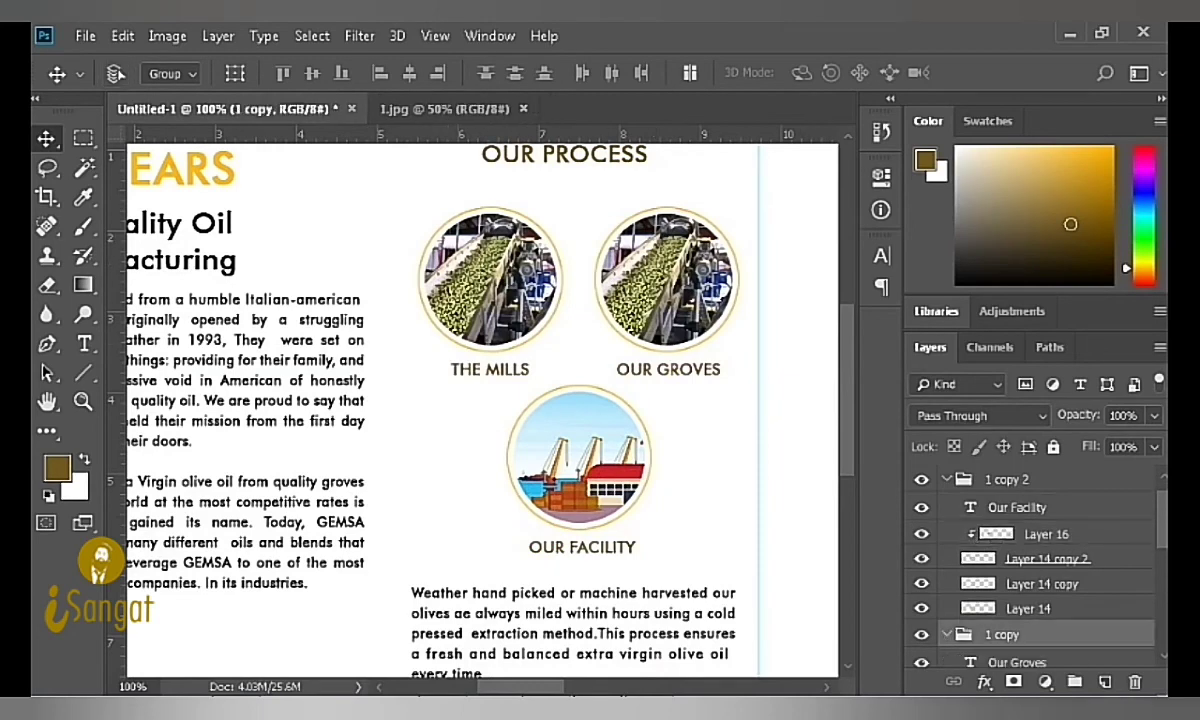
scroll(1030, 560, down, 3)
click(1046, 492)
key(ctrl+v)
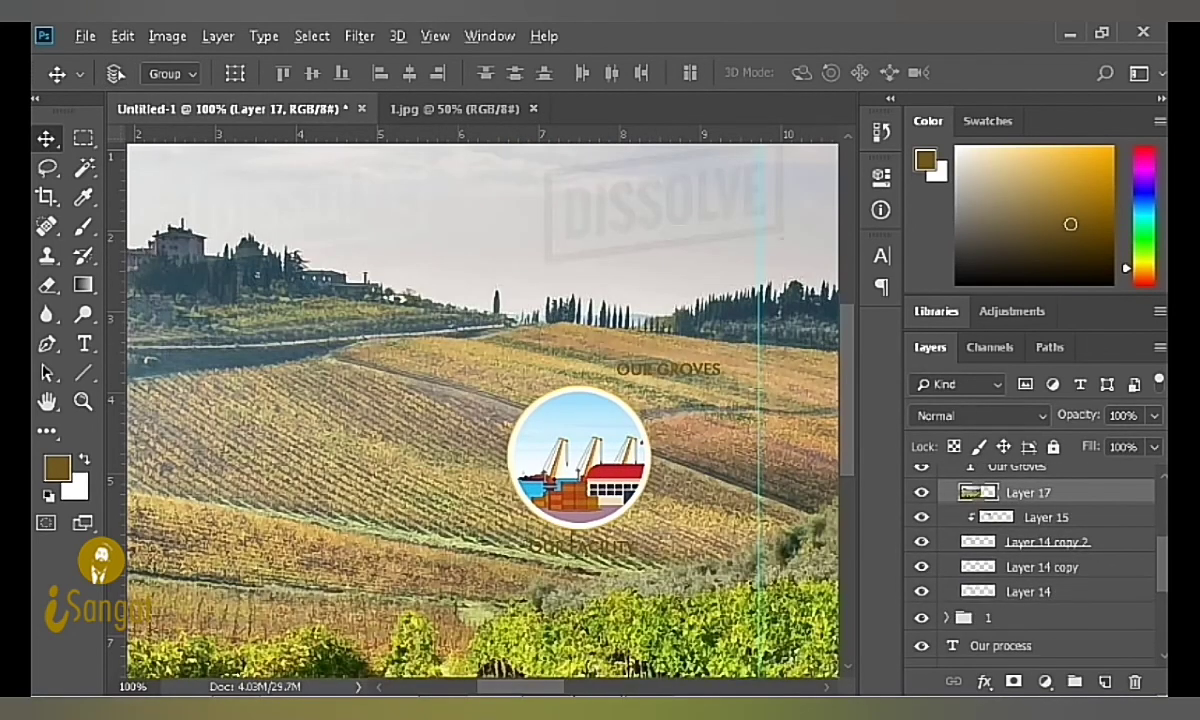
alt+click(1065, 505)
click(1046, 517)
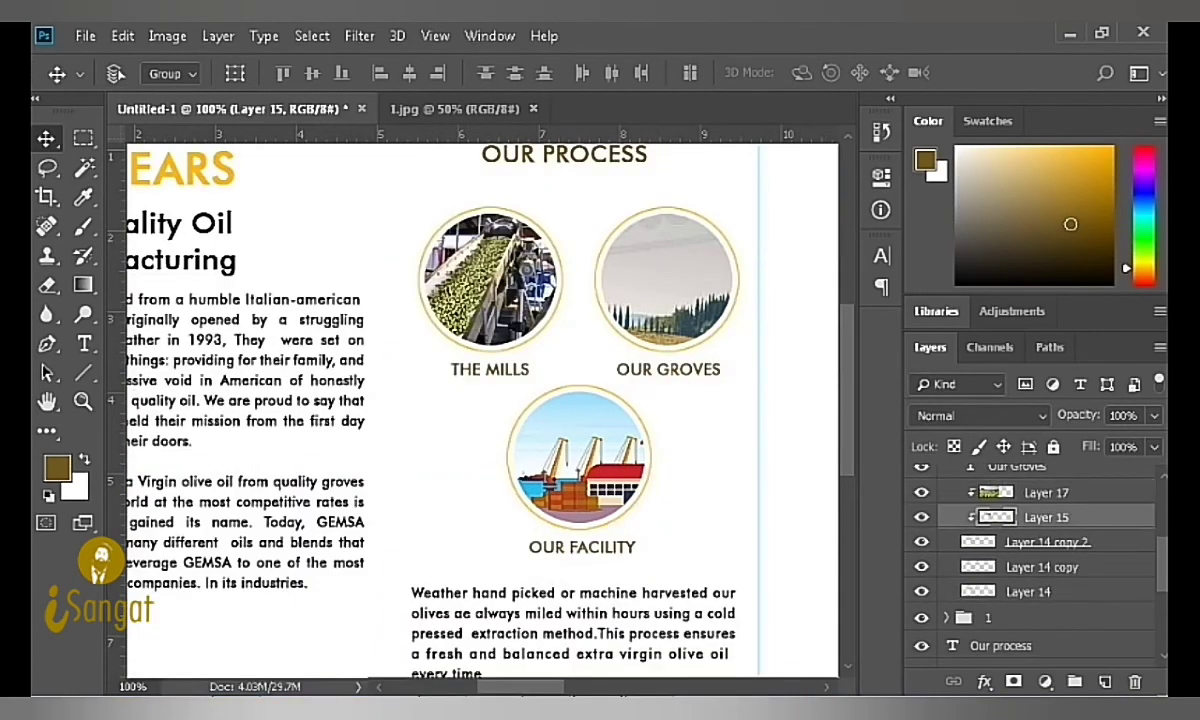
click(1046, 492)
Step: Scale and position the vineyard photo so it neatly fills the Our Groves circle
key(ctrl+t)
key(ctrl+minus)
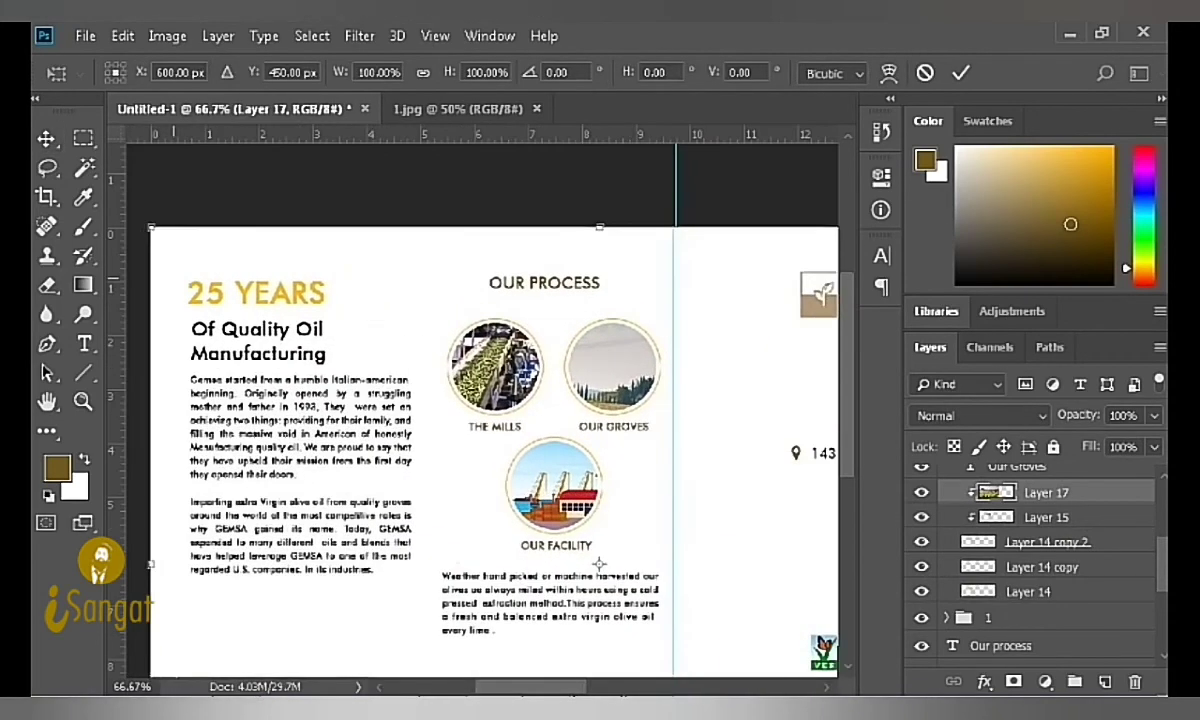
drag(150, 227, 524, 507)
drag(632, 527, 650, 345)
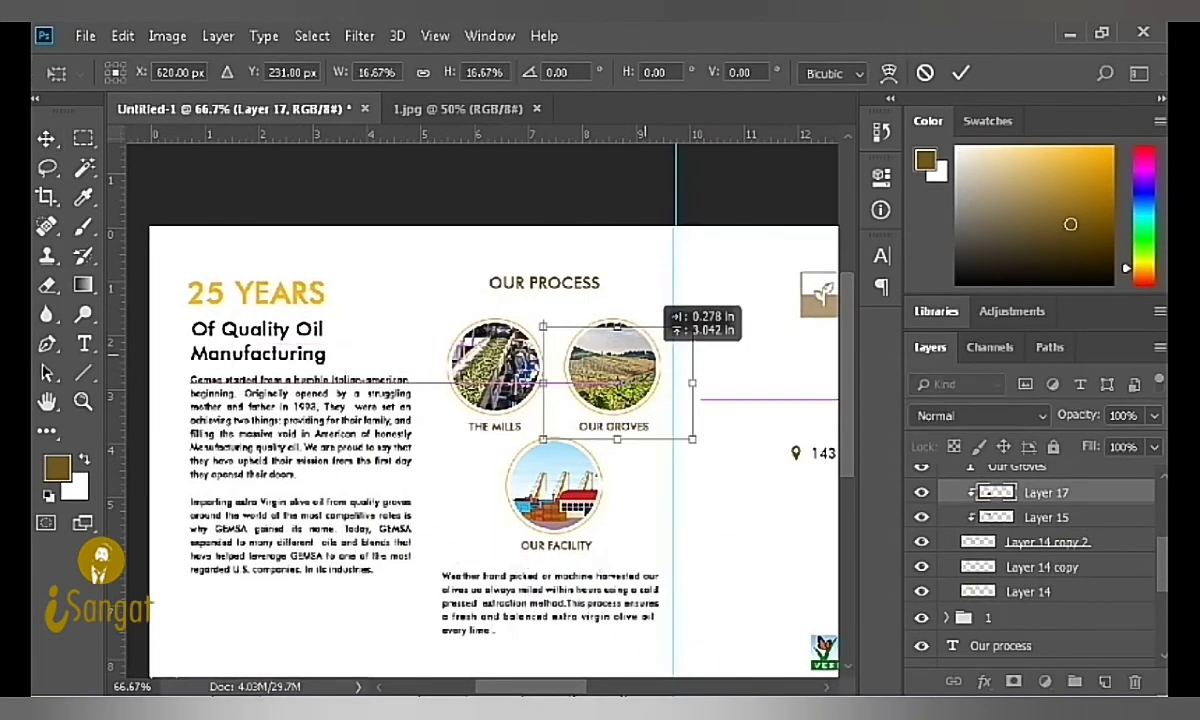
drag(692, 438, 669, 413)
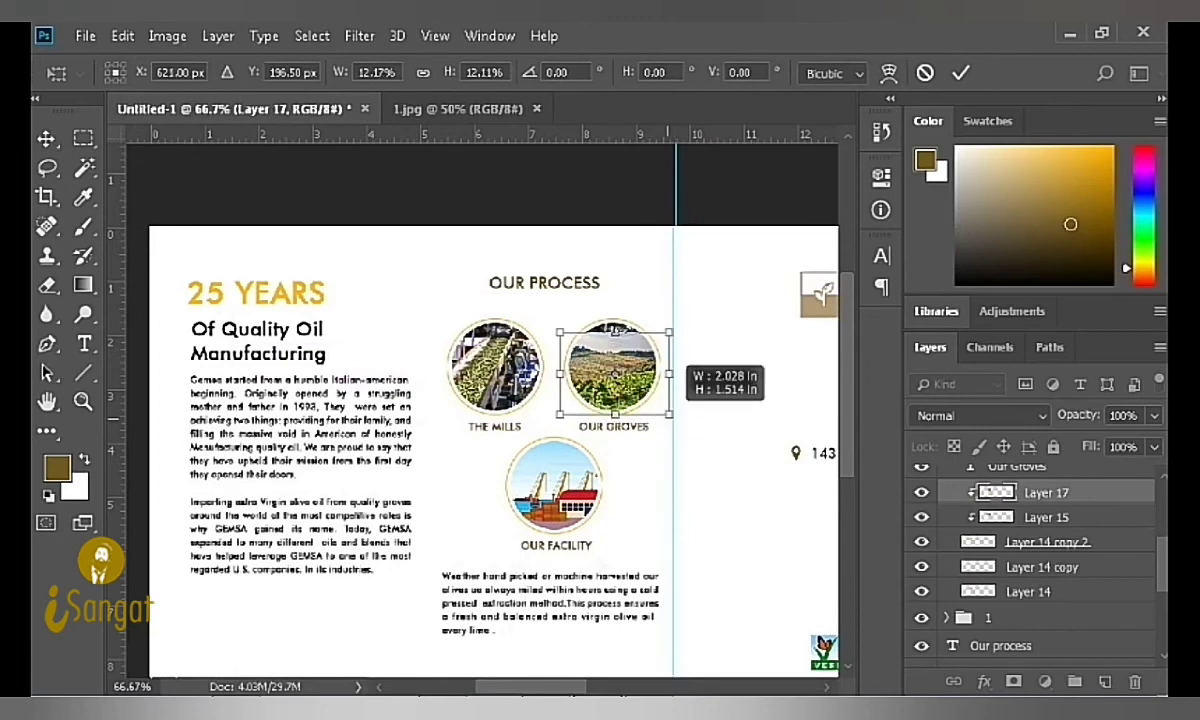
key(Return)
key(ctrl+plus)
key(ctrl+plus)
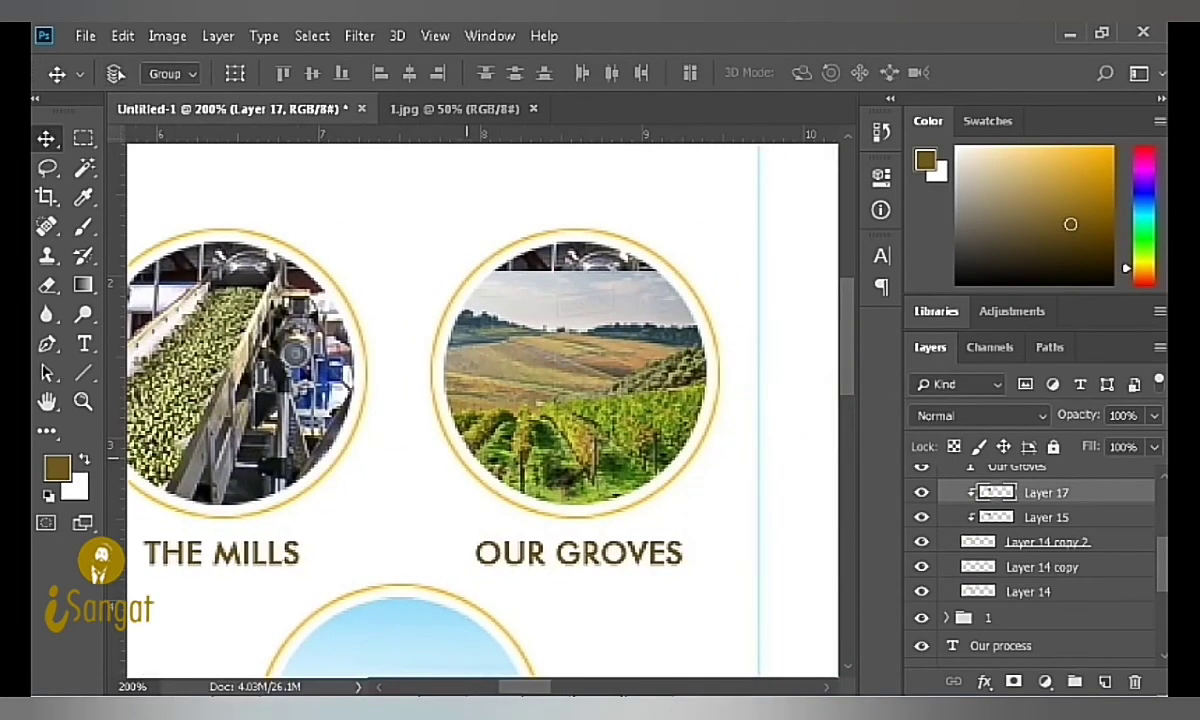
drag(600, 410, 581, 380)
key(ctrl+t)
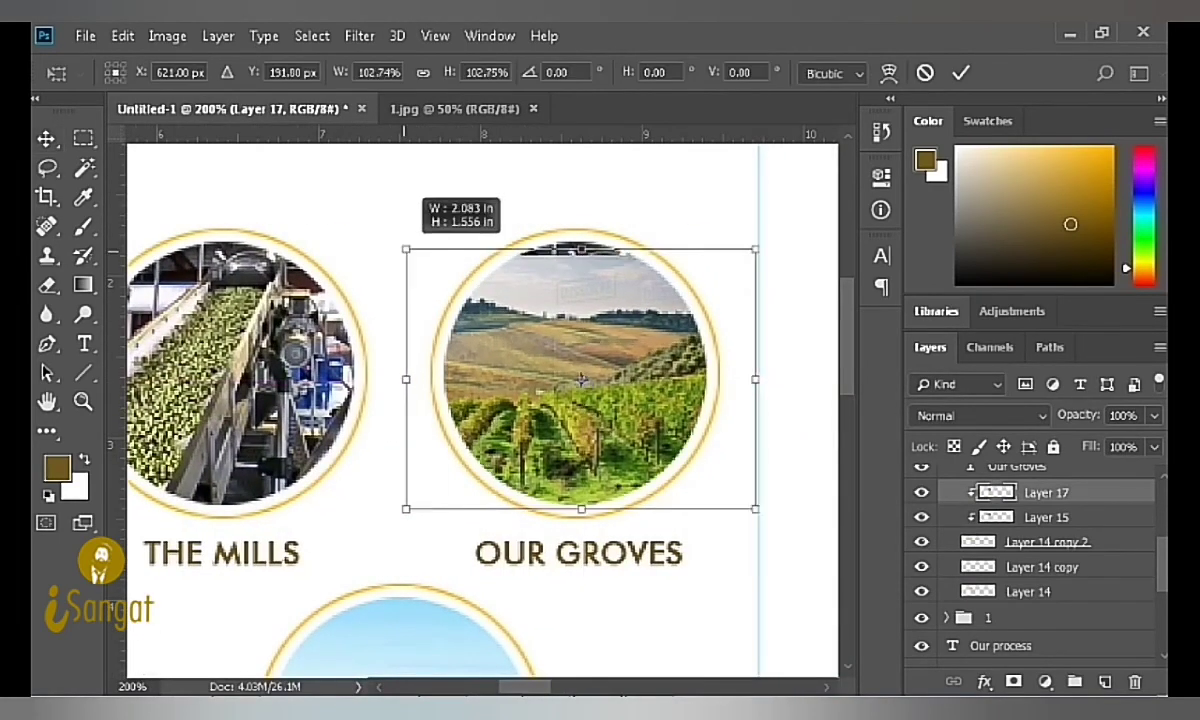
drag(405, 249, 396, 238)
key(Return)
Step: Show the rulers and add a horizontal guide at the top margin, 0.711 in
key(ctrl+minus)
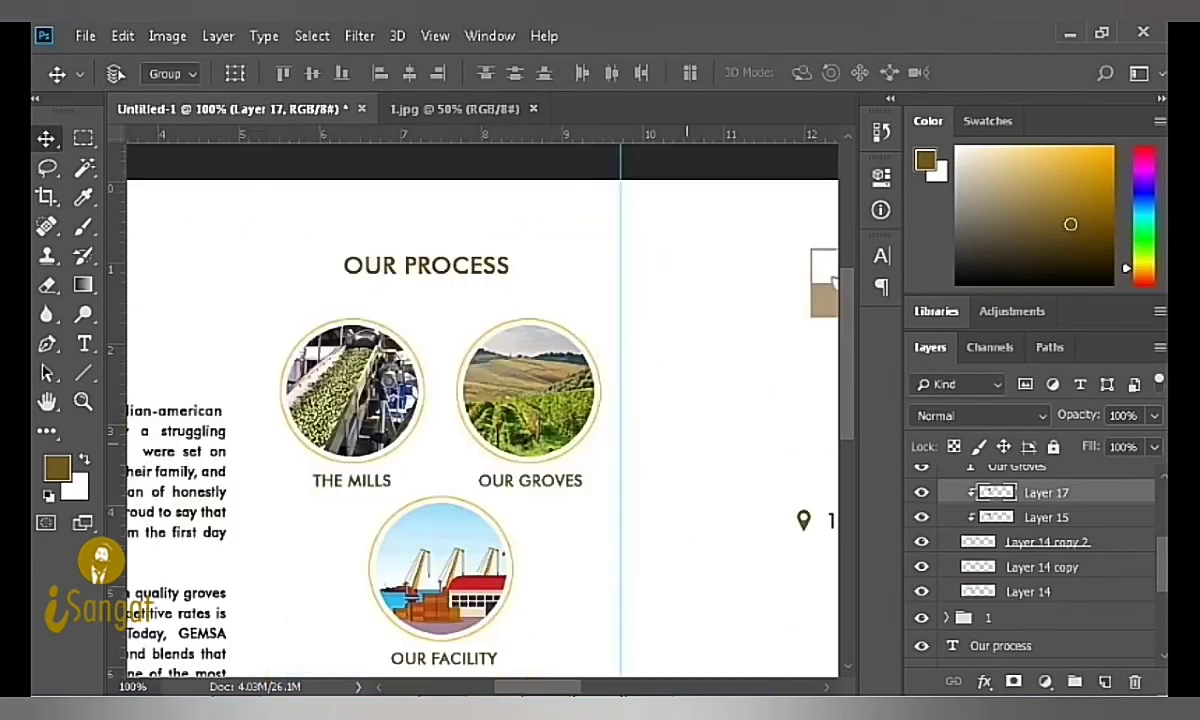
key(ctrl+minus)
key(ctrl+minus)
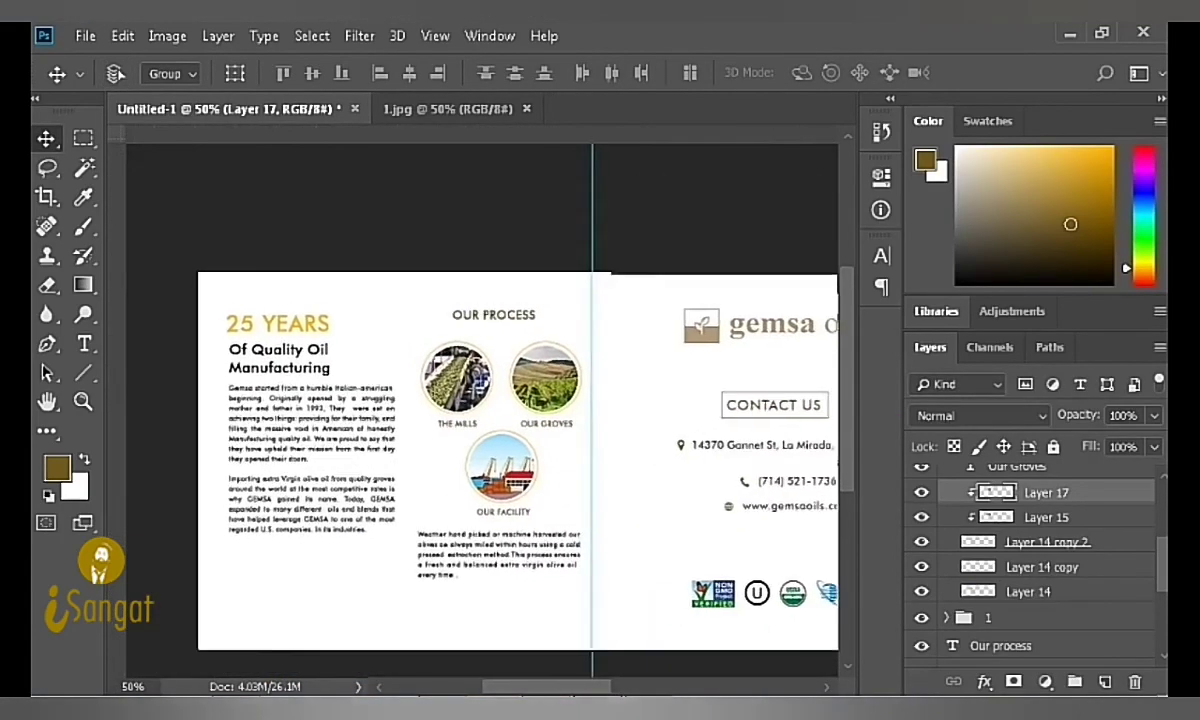
key(ctrl+r)
key(ctrl+plus)
key(ctrl+minus)
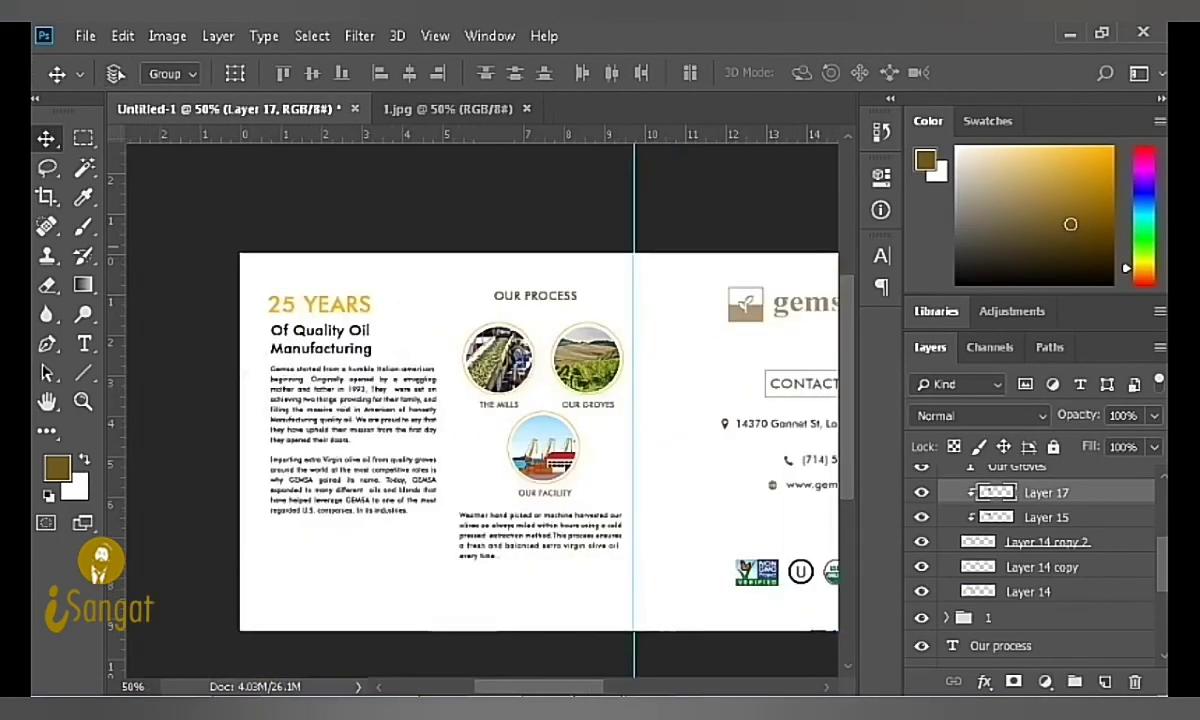
drag(550, 567, 550, 580)
drag(357, 134, 360, 285)
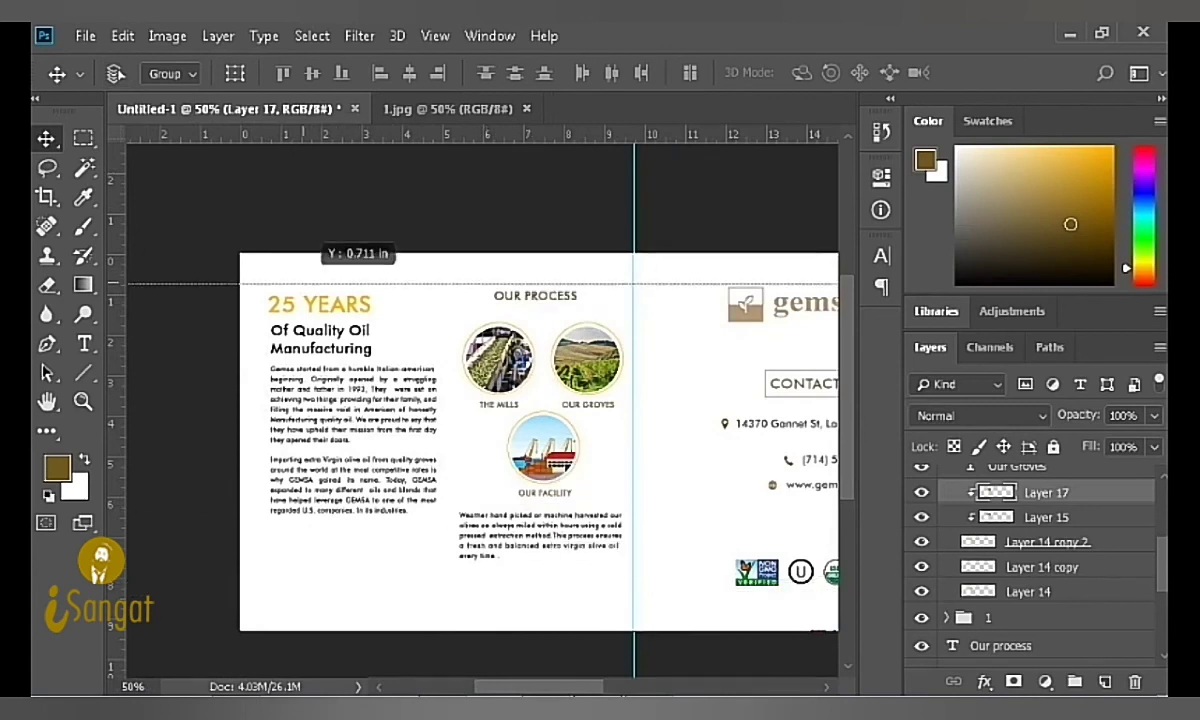
Step: Add a bottom-margin guide at 8.183 in and marquee a box below the left panel's text
key(m)
mouse_move(240, 254)
mouse_down()
mouse_move(500, 285)
mouse_move(683, 285)
mouse_up()
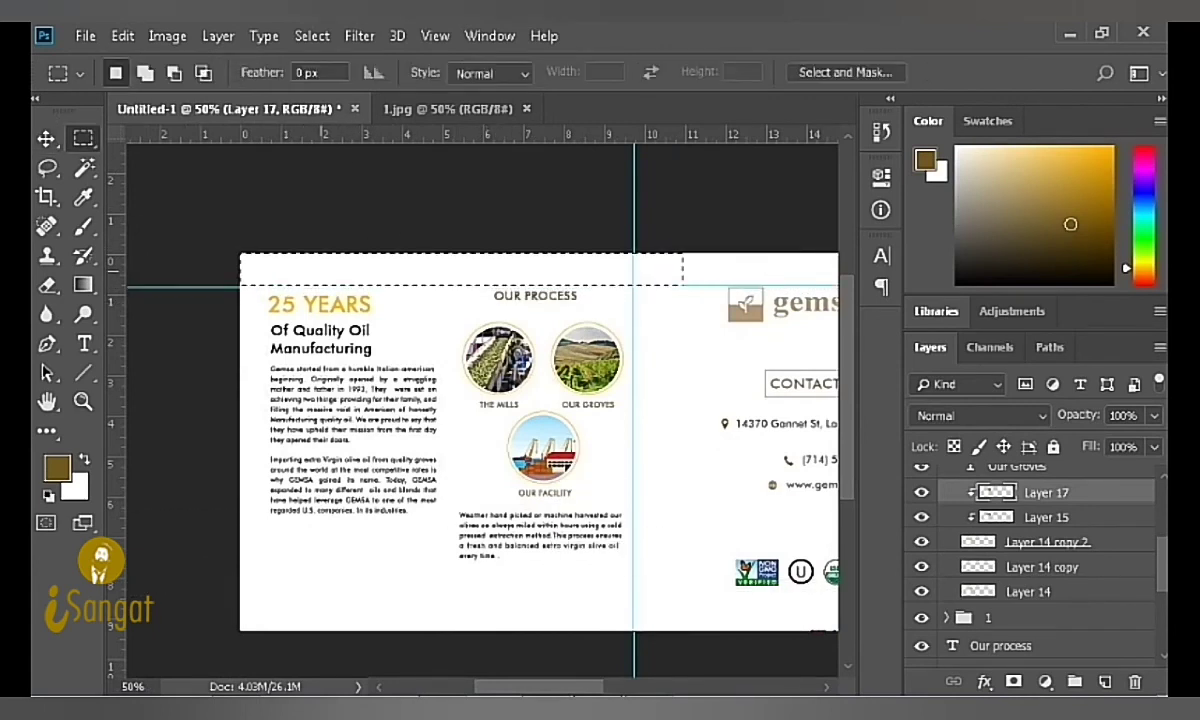
drag(400, 270, 400, 614)
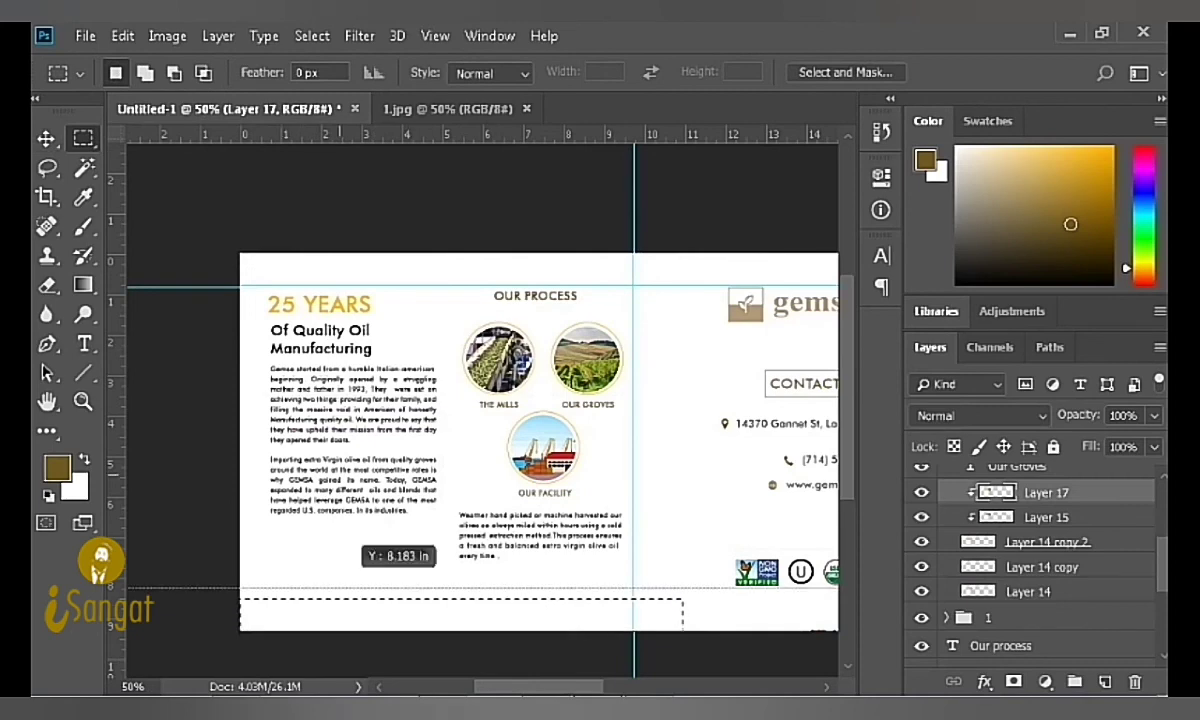
drag(360, 134, 360, 599)
key(ctrl+d)
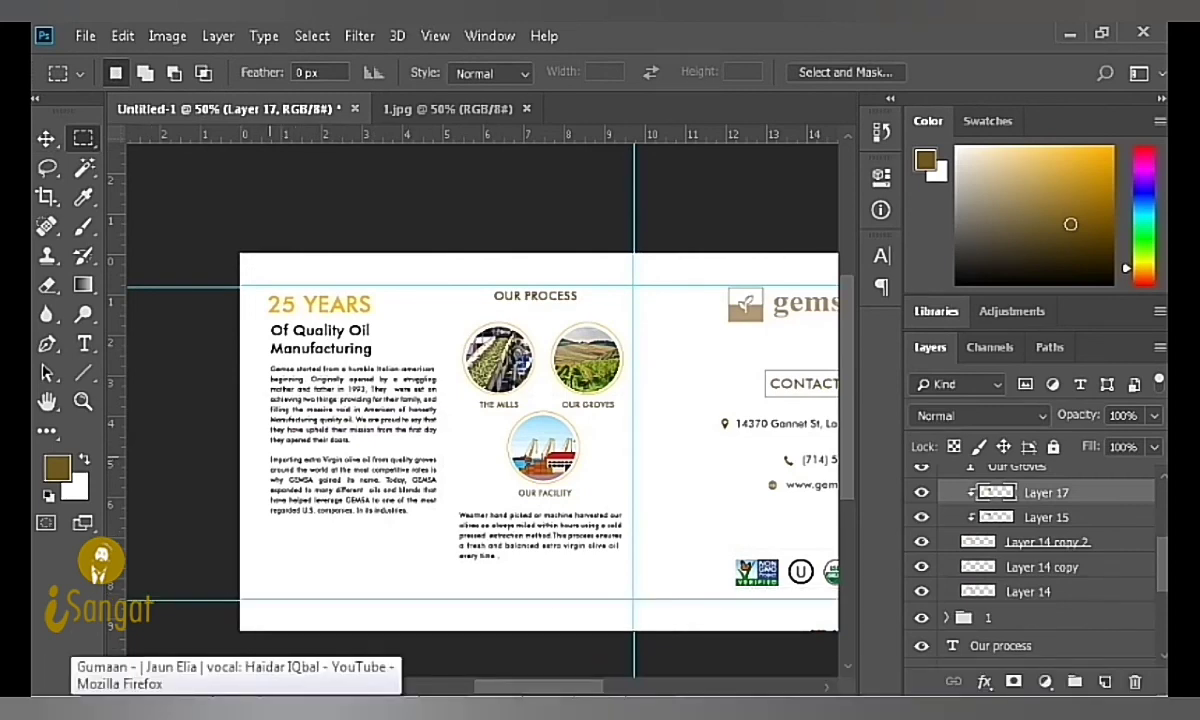
drag(271, 456, 436, 598)
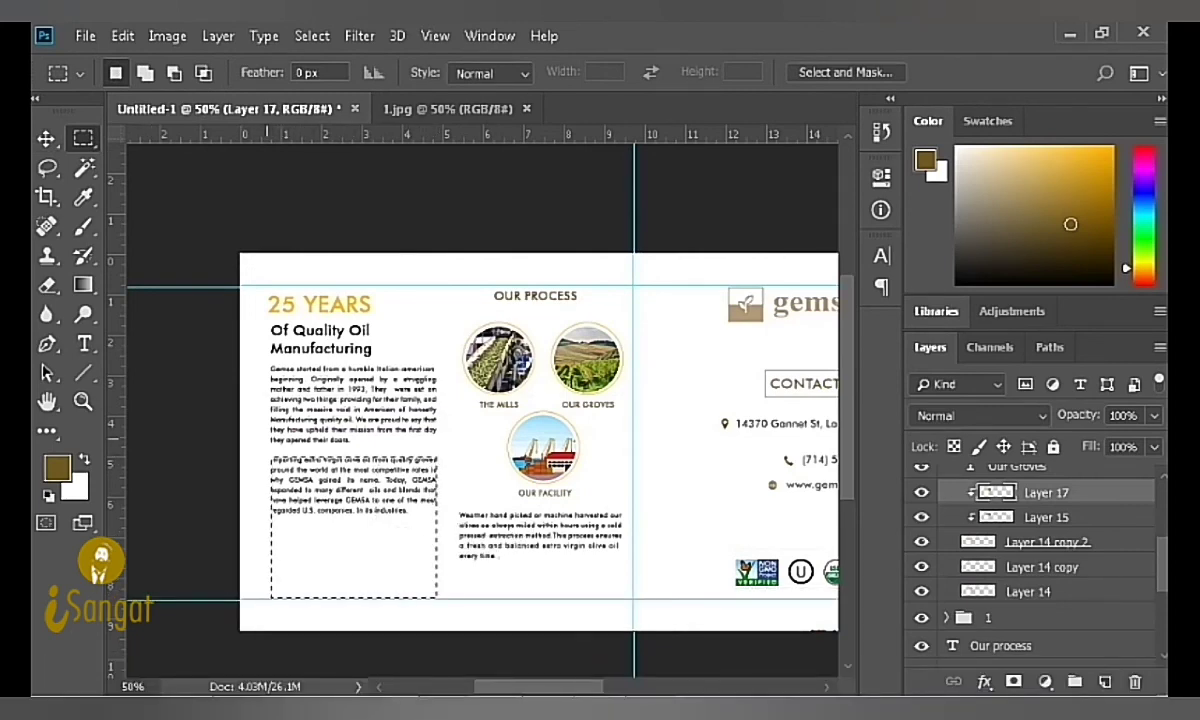
drag(263, 437, 448, 528)
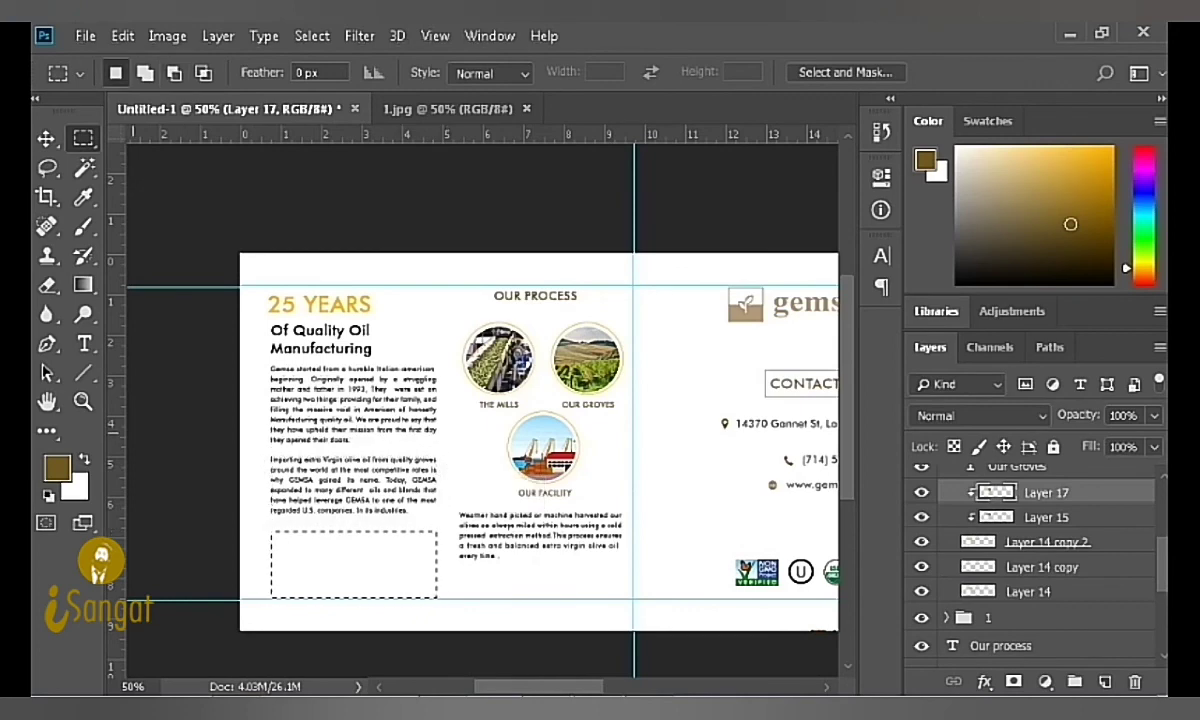
Step: Fill the box with brown on a new layer and clip the pasted vineyard photo into it
key(ctrl+shift+n)
key(Return)
key(alt+BackSpace)
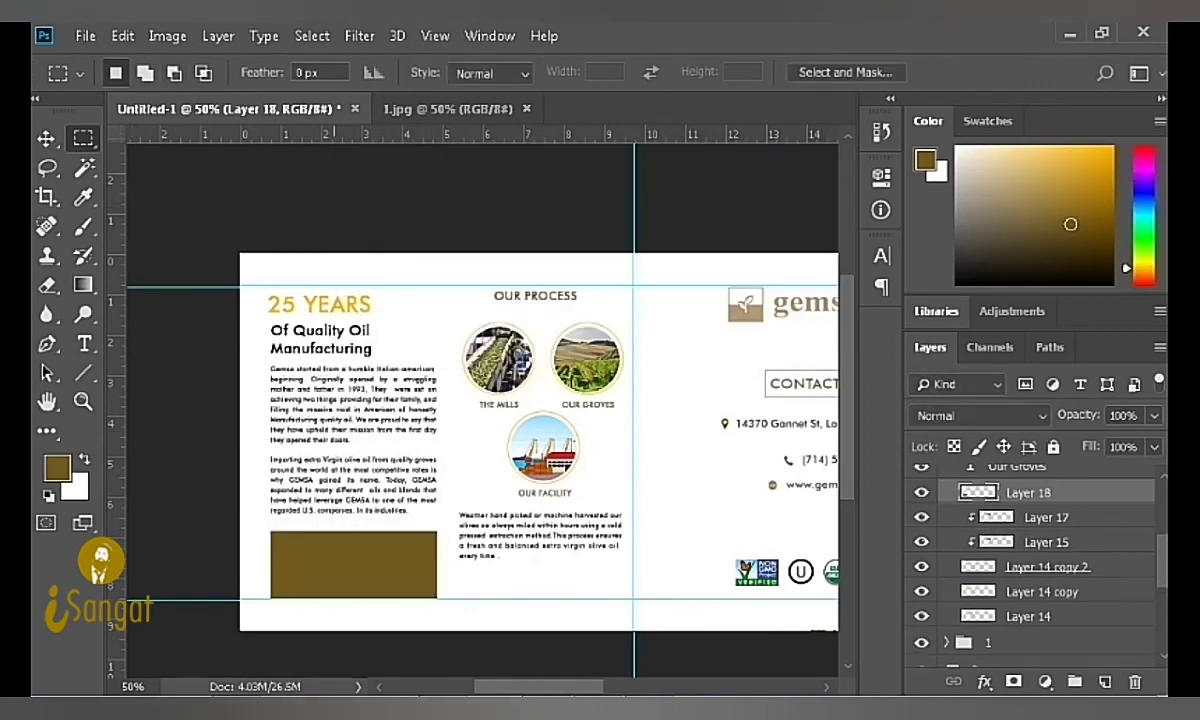
key(ctrl+v)
key(ctrl+alt+g)
Step: Scale and shift the vineyard photo to fit the box, then merge it with the box
key(ctrl+t)
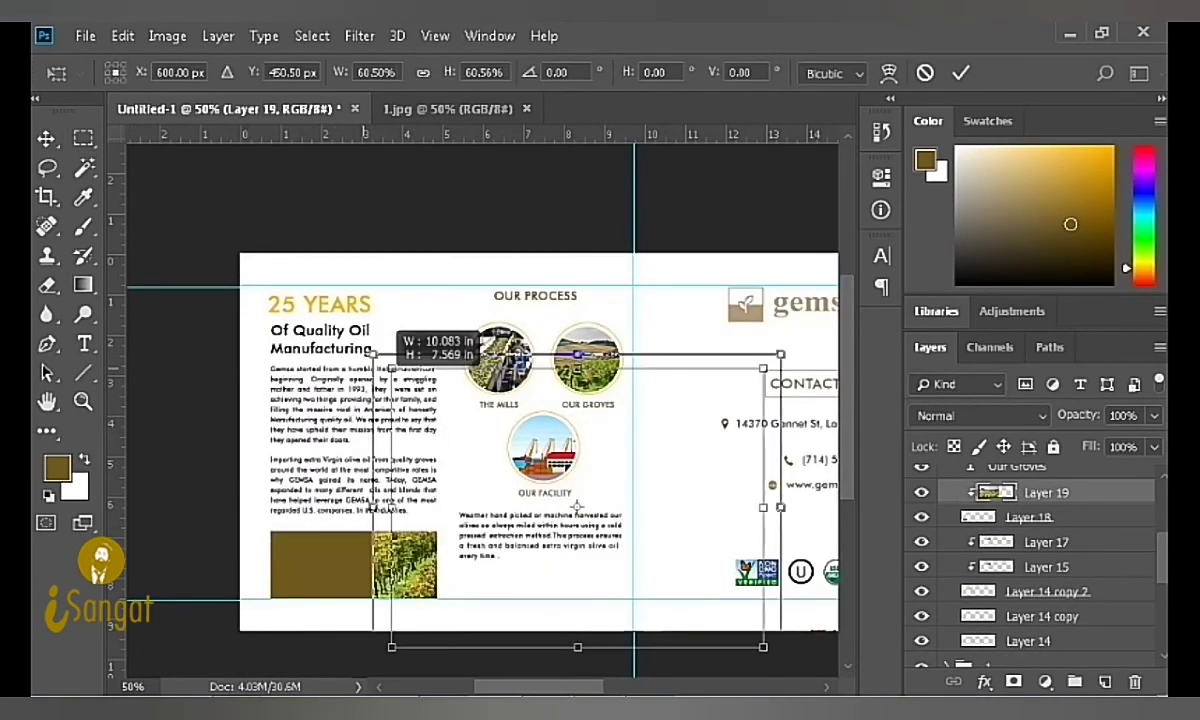
drag(402, 348, 500, 425)
drag(540, 480, 368, 549)
drag(464, 482, 438, 500)
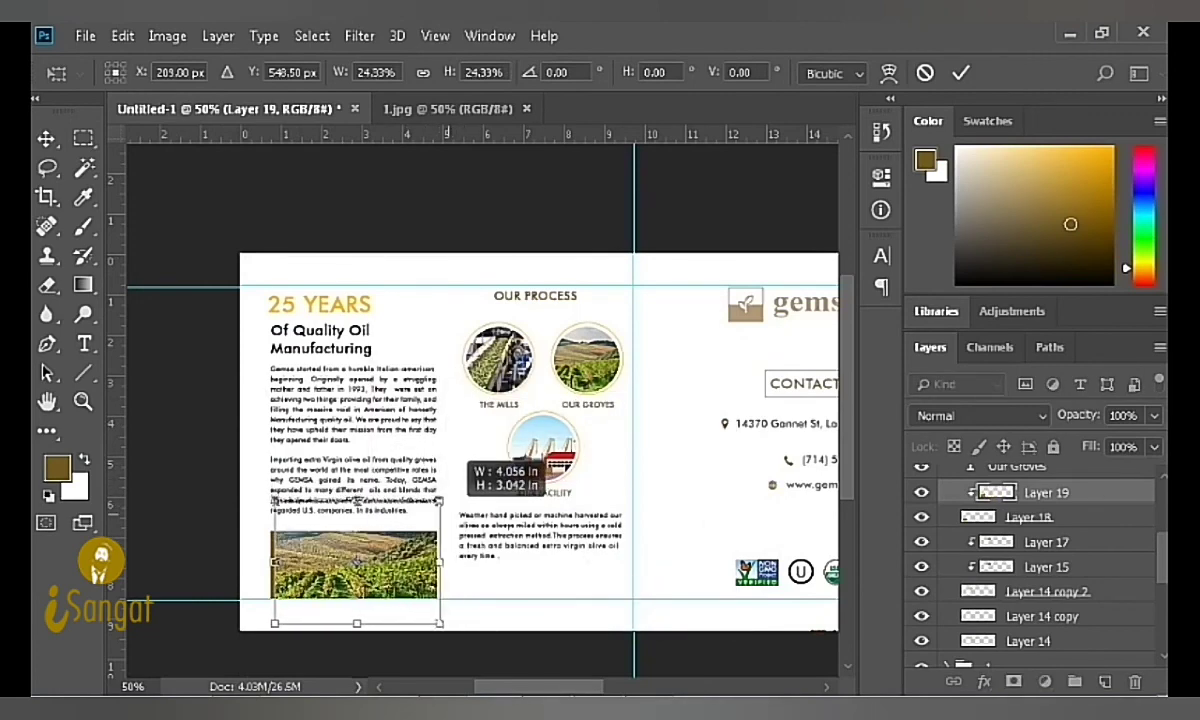
drag(357, 558, 357, 560)
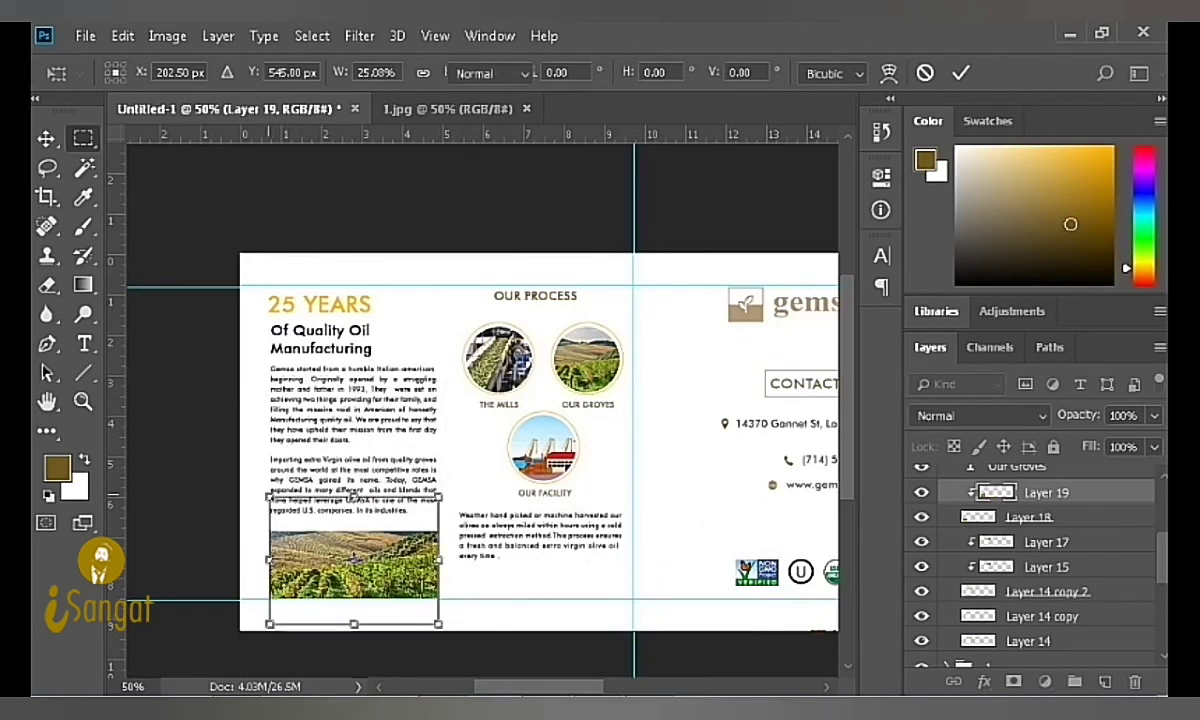
key(Return)
key(v)
key(shift+Down)
key(shift+Down)
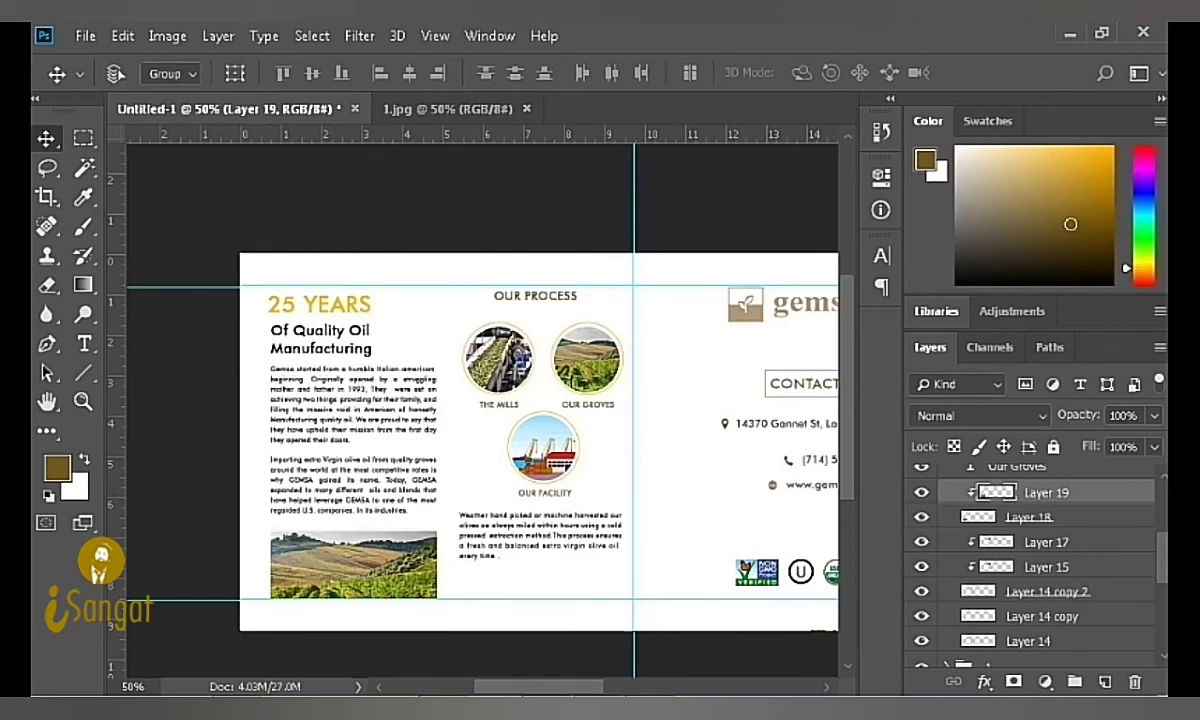
key(ctrl+e)
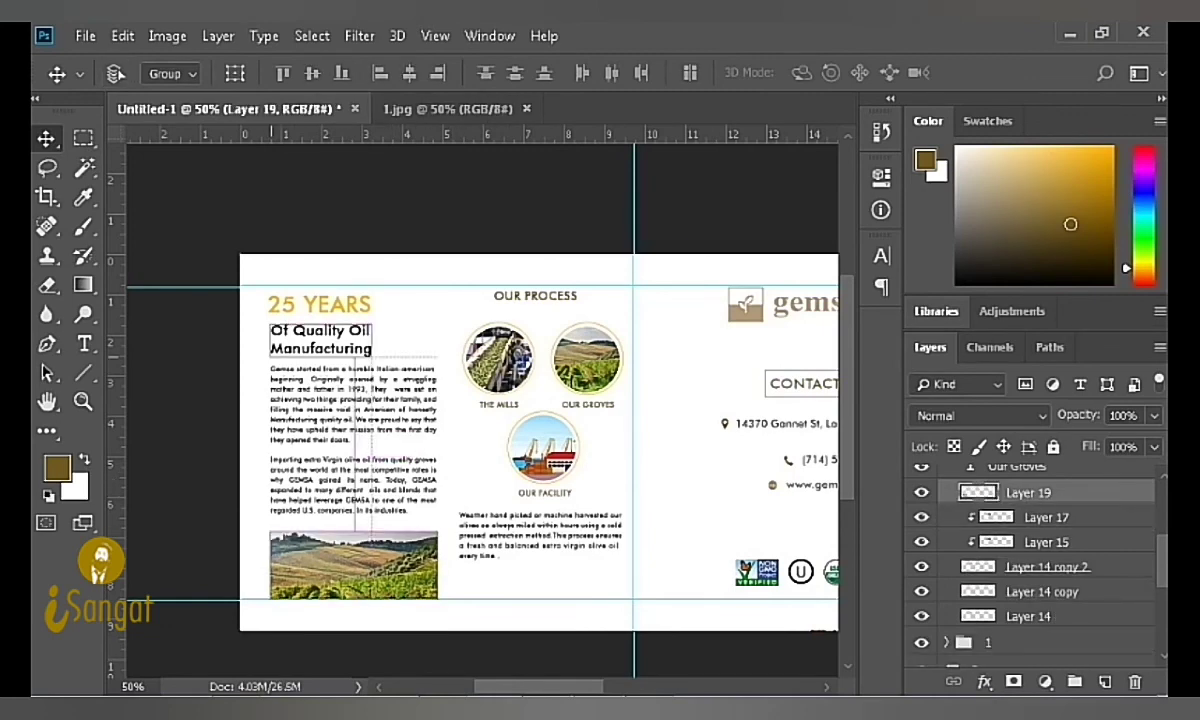
Step: Place vertical guides at the left margin (about 0.528 in) and near the fold (about 9.194 in)
key(m)
drag(240, 254, 263, 628)
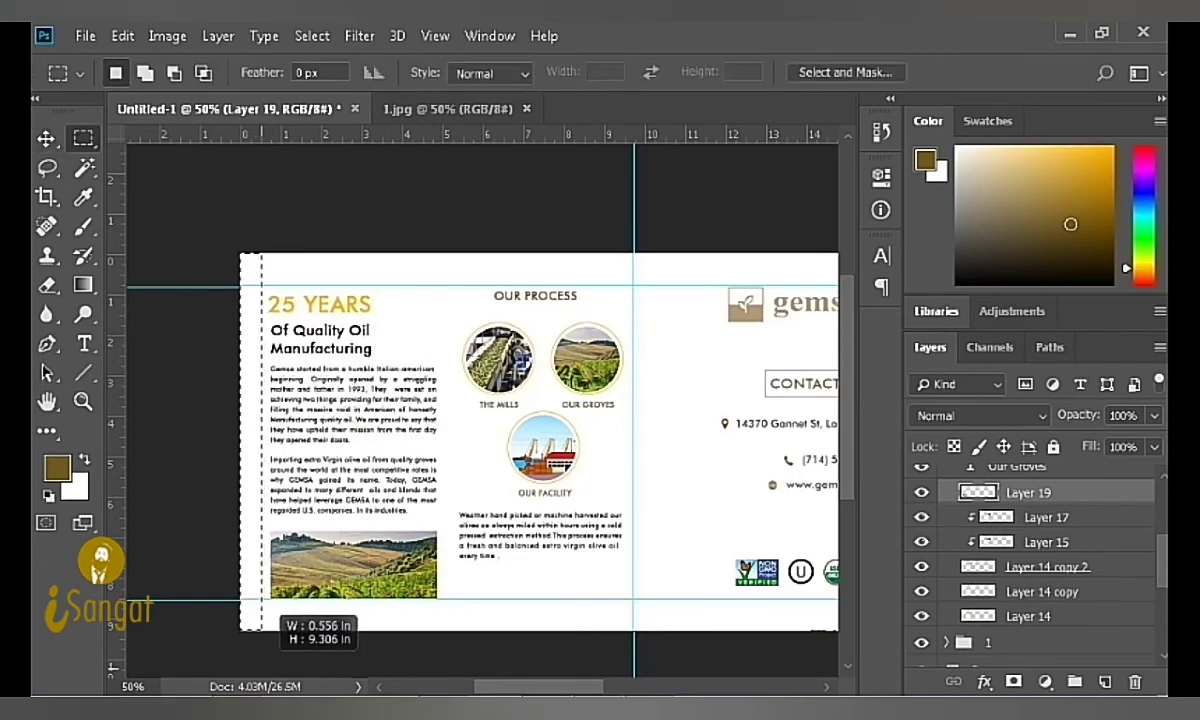
key(ctrl+d)
drag(118, 160, 262, 160)
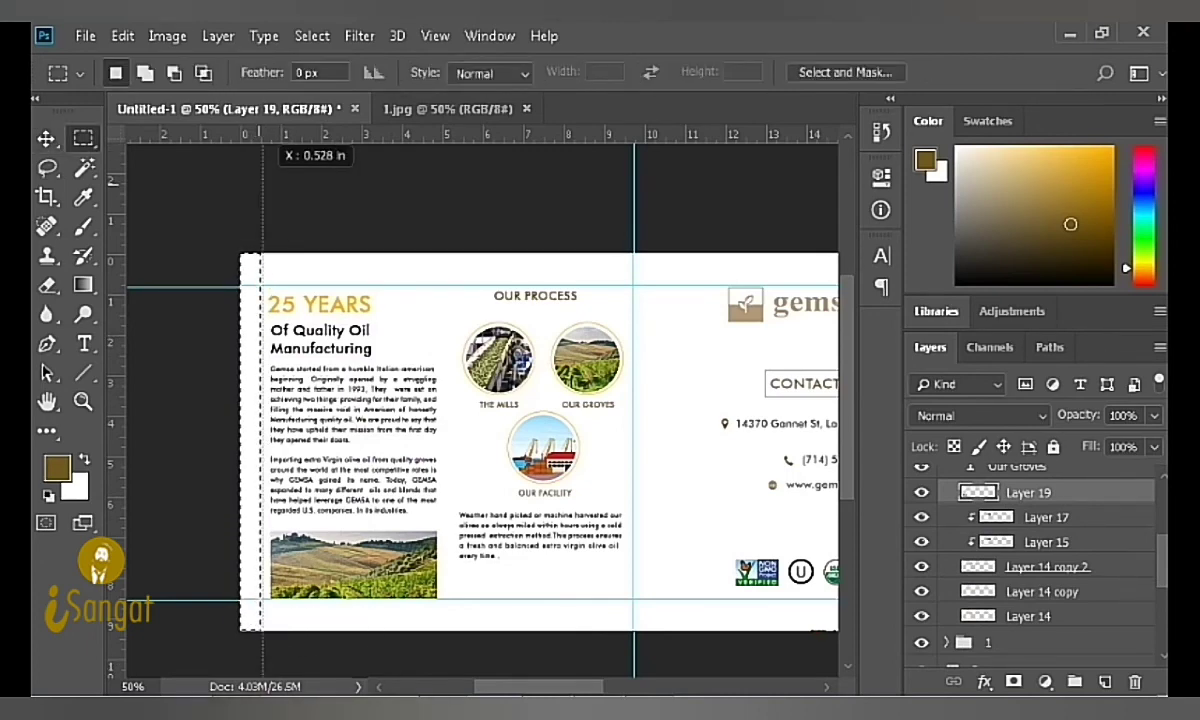
drag(262, 264, 632, 296)
drag(118, 214, 613, 214)
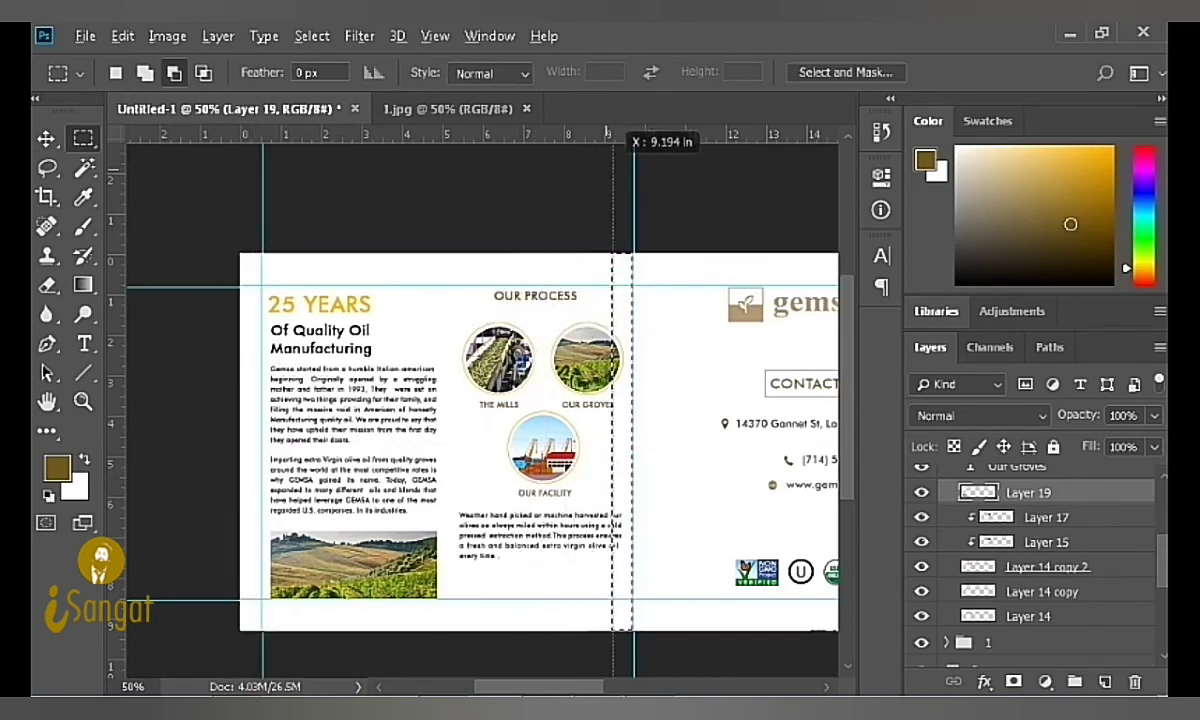
key(ctrl+plus)
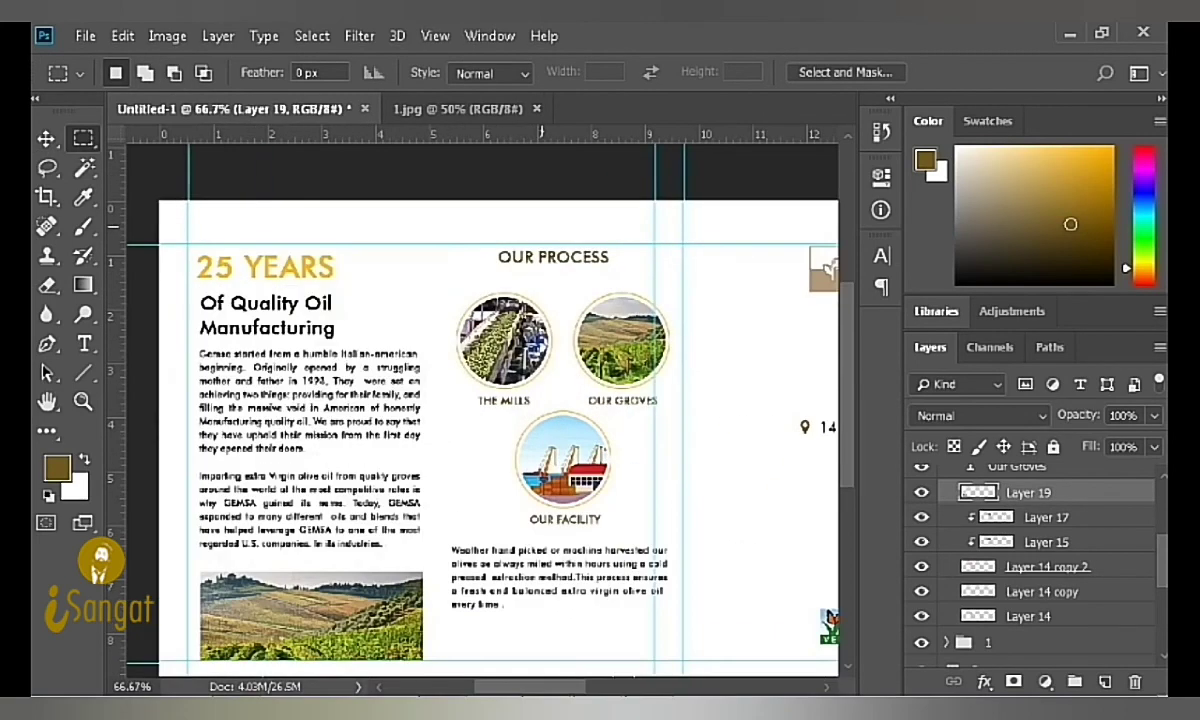
Step: Nudge the 25 YEARS heading and Of Quality Oil Manufacturing text slightly up
key(t)
click(263, 265)
key(ctrl+a)
key(ctrl+t)
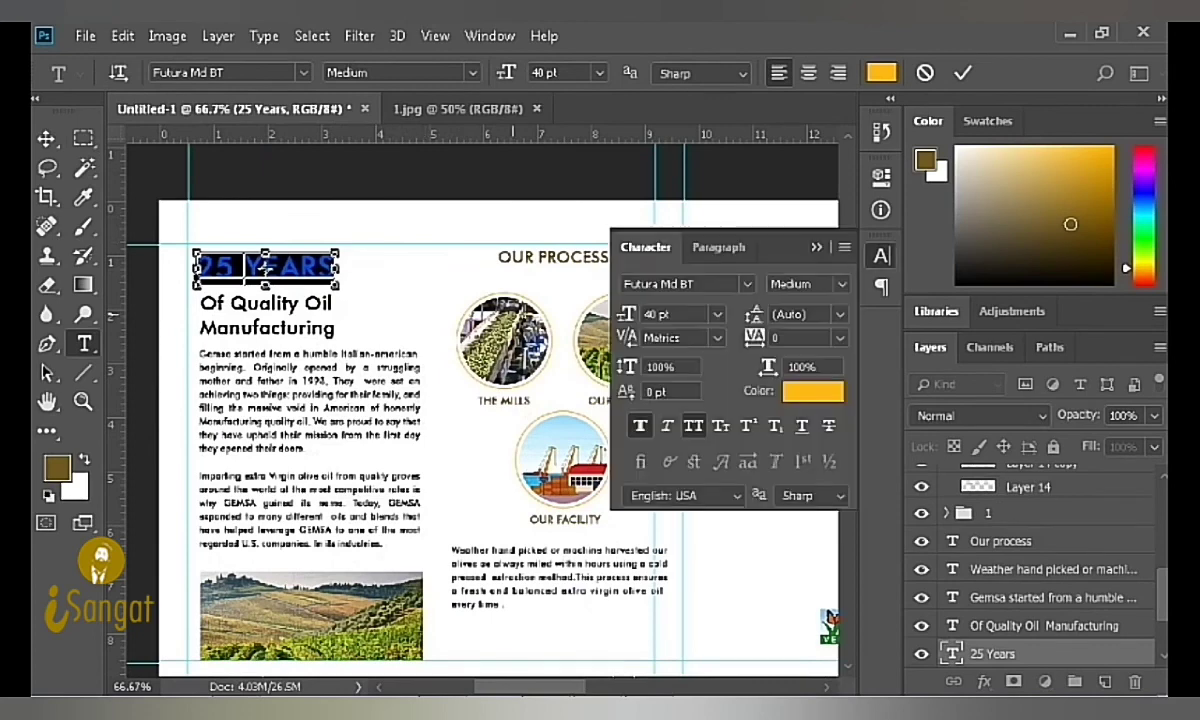
key(ctrl+Return)
shift+click(1044, 625)
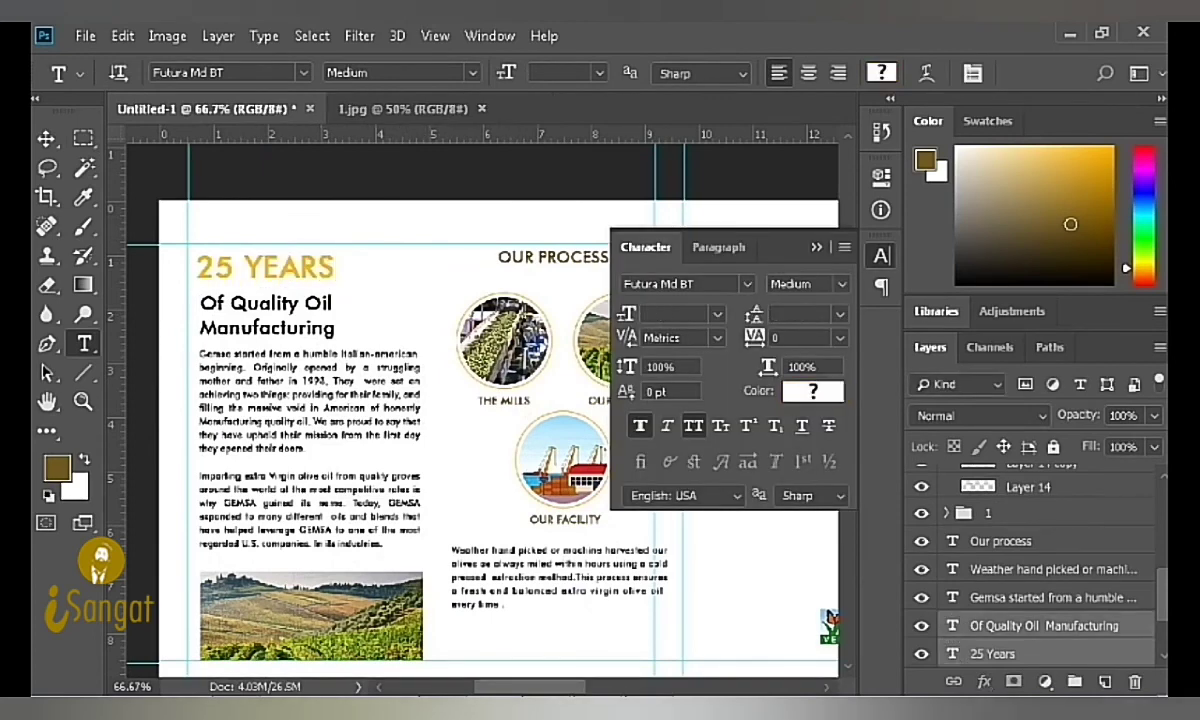
key(alt+shift+bracketright)
key(v)
key(shift+Left)
key(shift+Left)
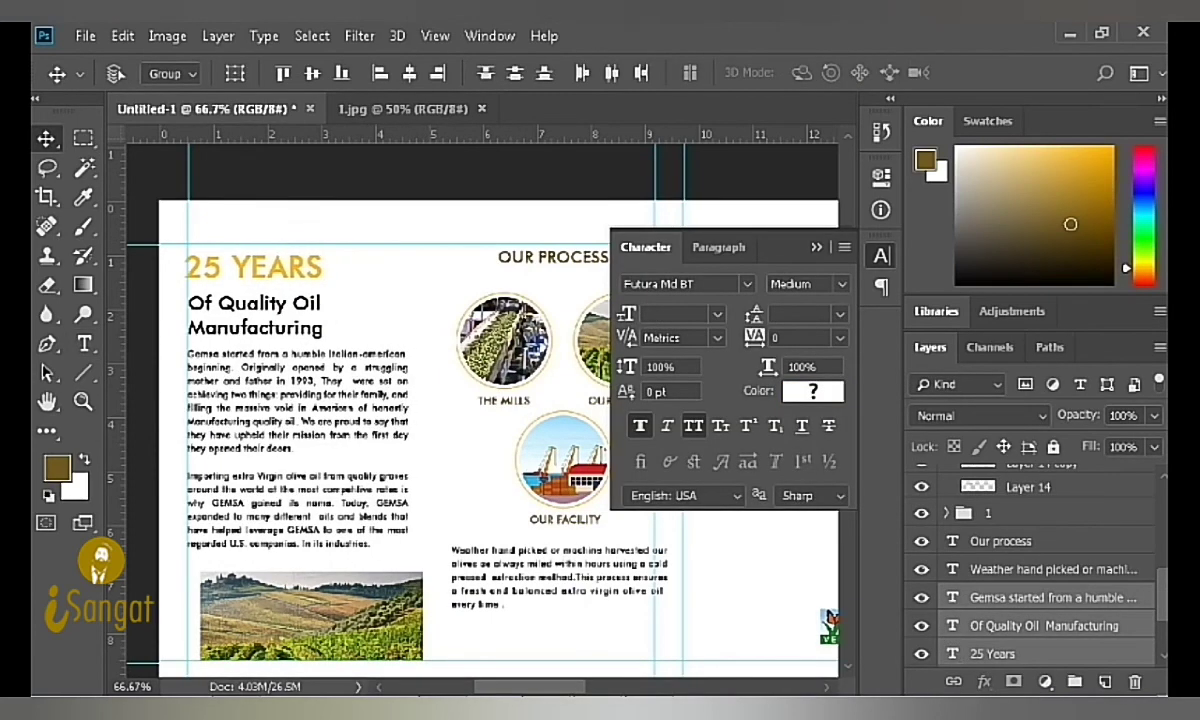
key(shift+Left)
key(shift+Right)
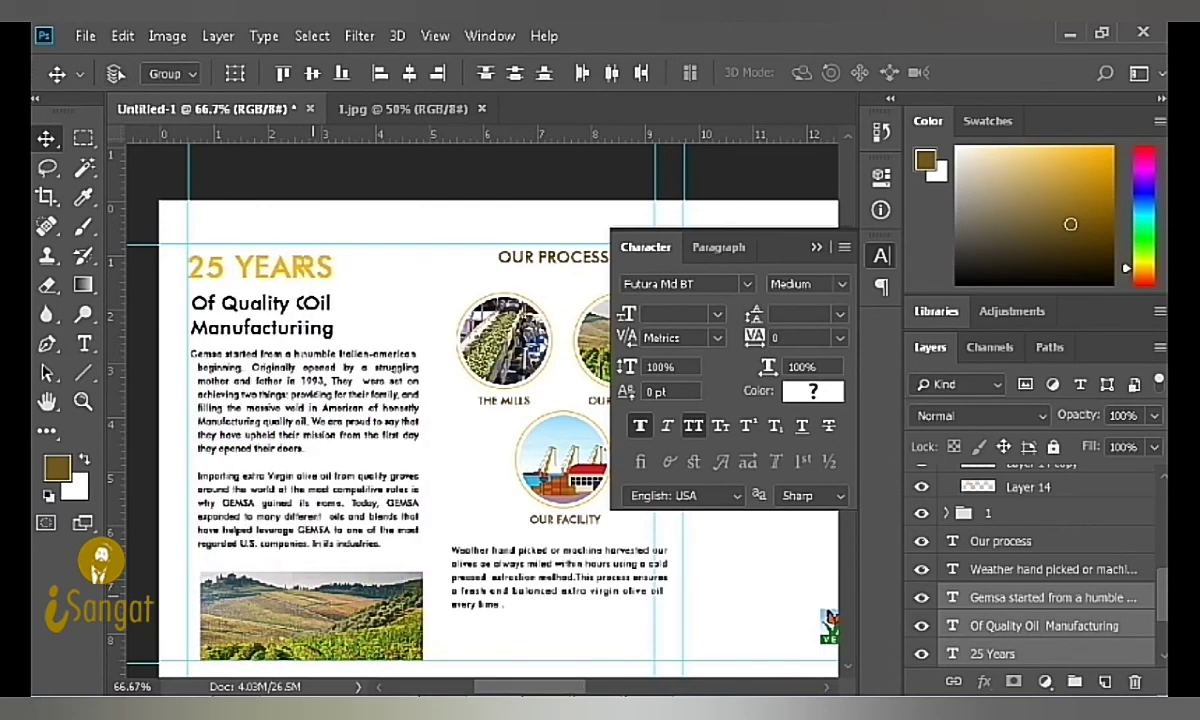
key(shift+Up)
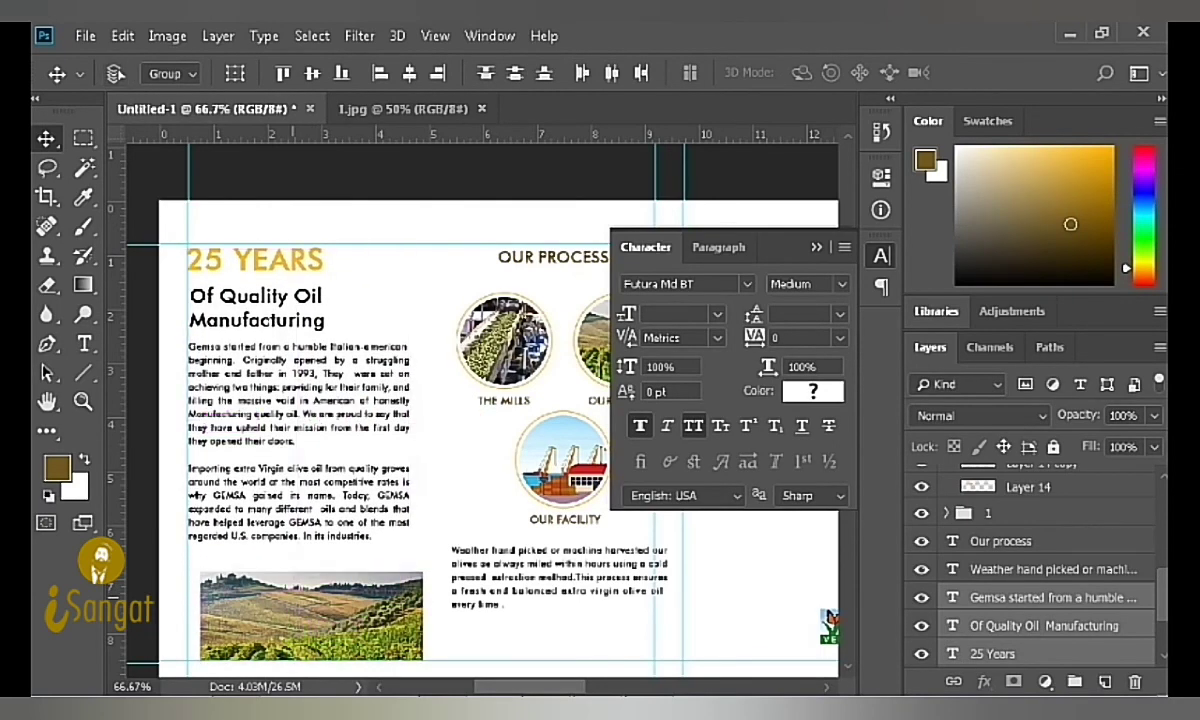
Step: Nudge the vineyard photo left and stretch it taller to meet the margin guides
click(829, 615)
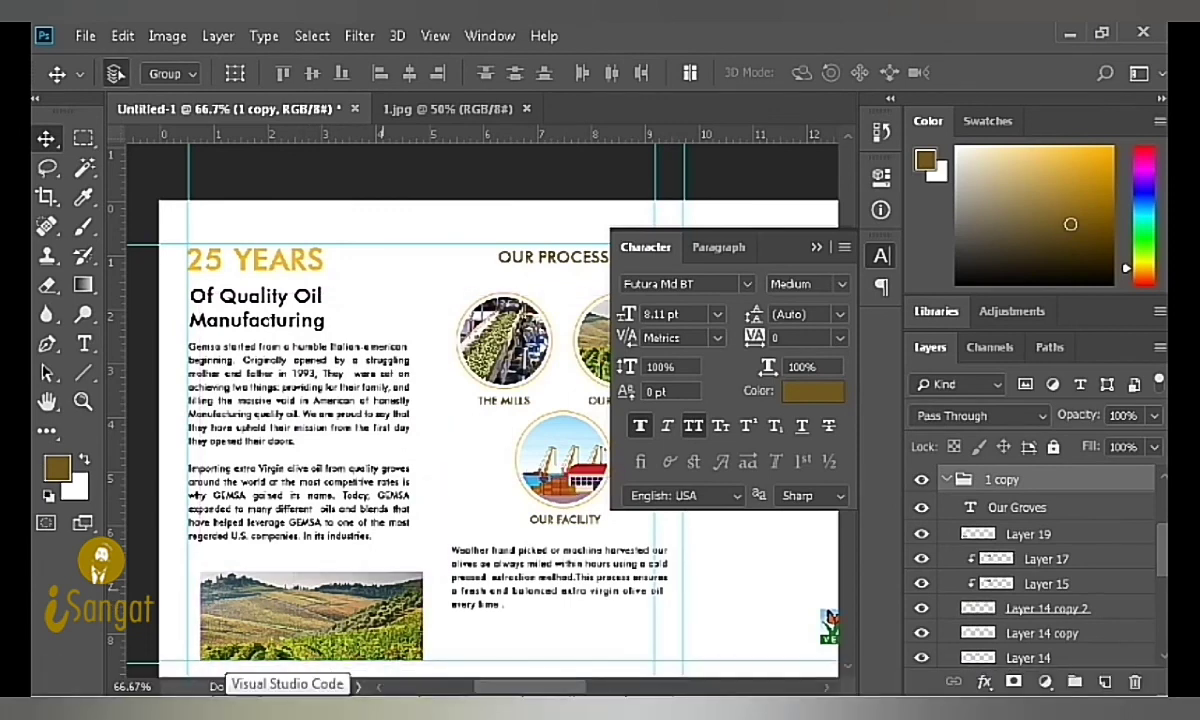
scroll(1030, 560, down, 2)
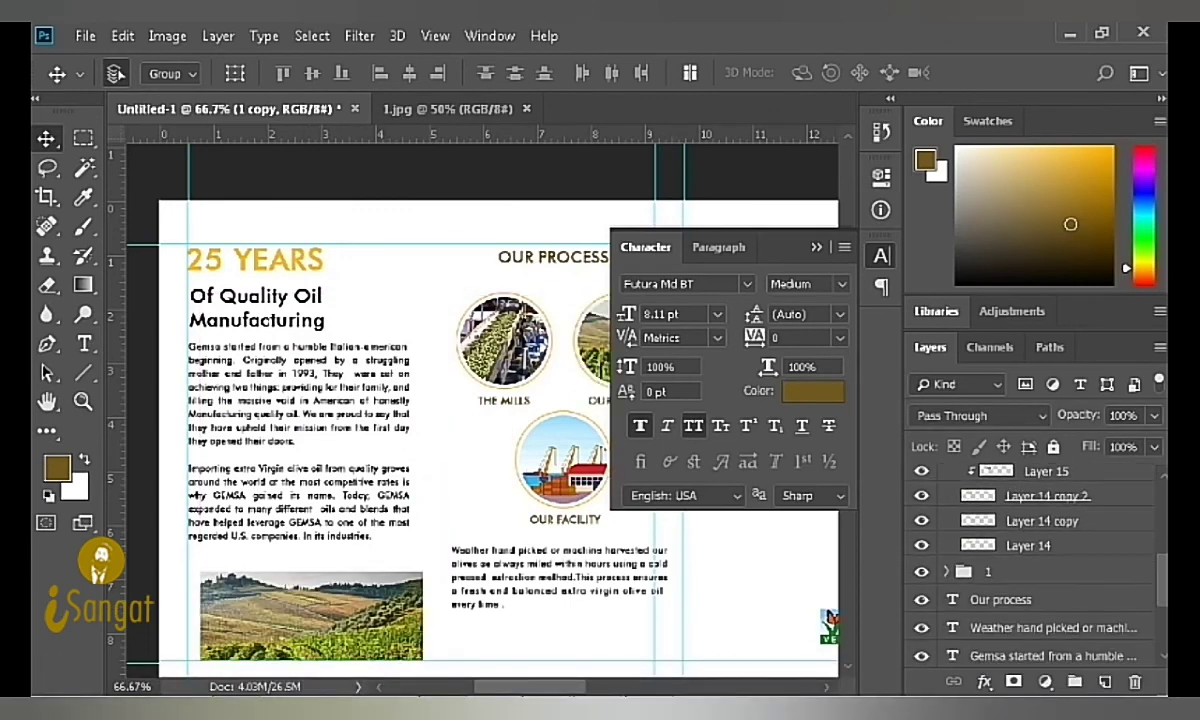
scroll(1030, 560, up, 1)
key(ctrl+bracketright)
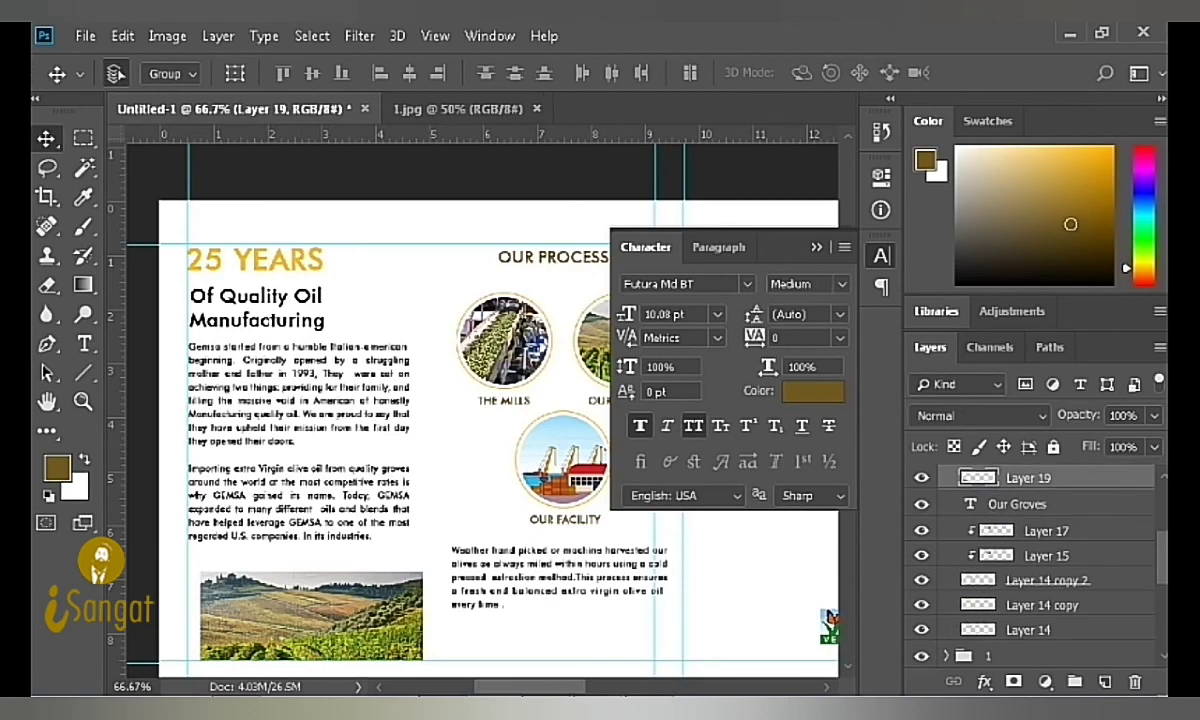
key(shift+Left)
key(shift+Left)
key(ctrl+t)
drag(298, 572, 298, 557)
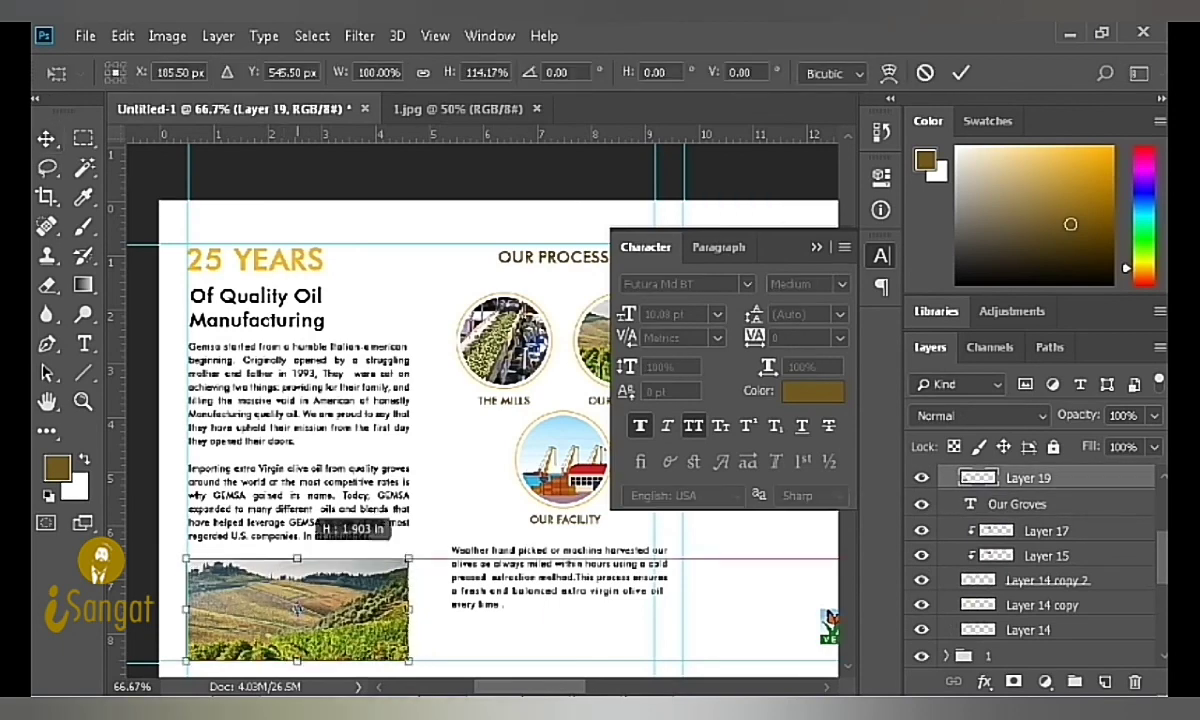
key(Return)
key(Tab)
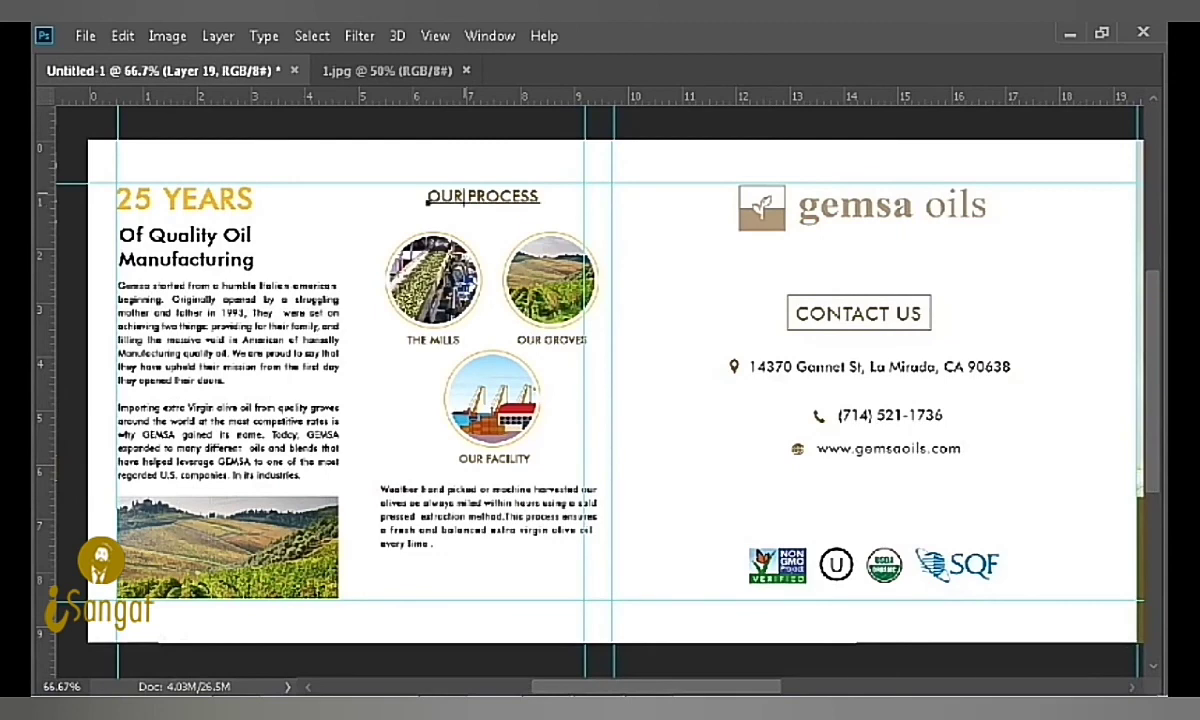
Step: Nudge the OUR PROCESS heading up and bring the landscape photo layer to the top
key(alt+bracketleft)
key(Up)
key(Up)
key(Up)
key(Up)
key(Up)
key(Up)
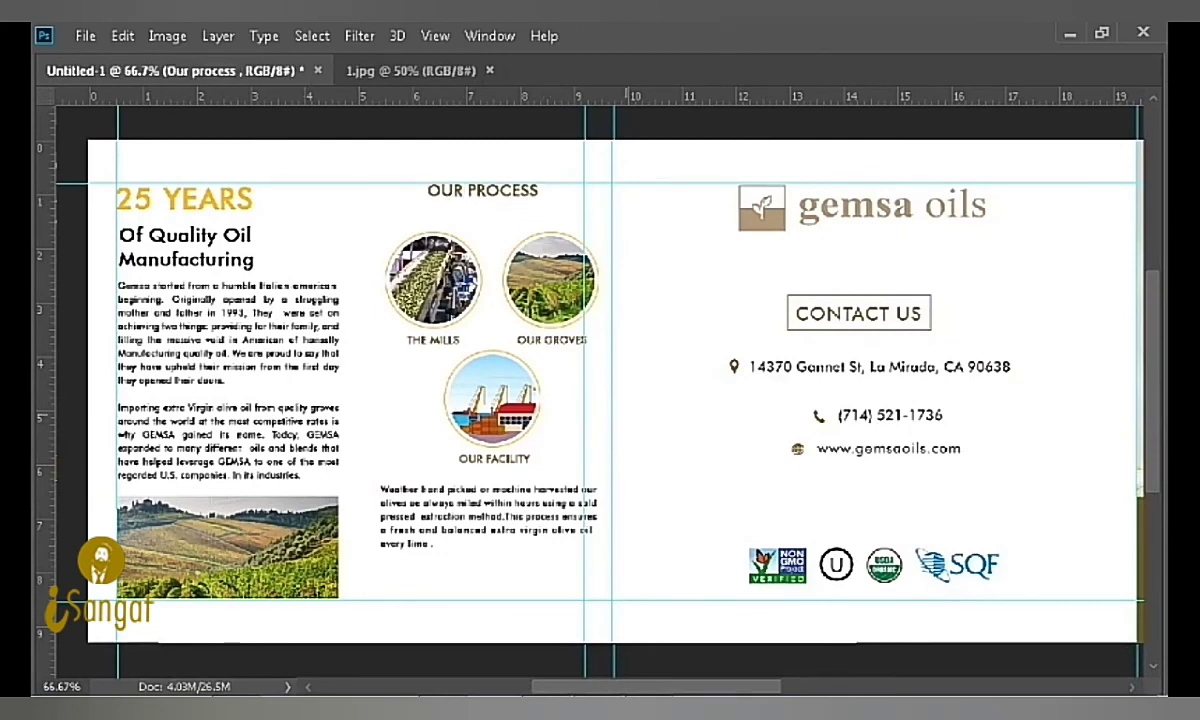
key(Tab)
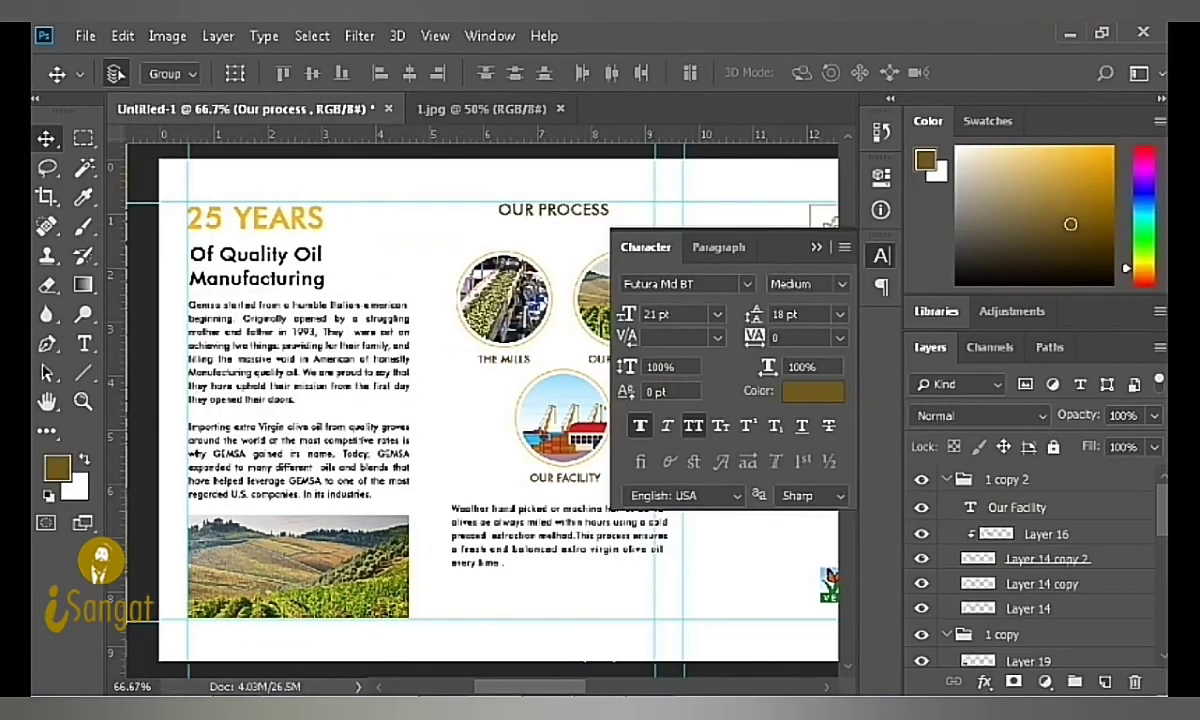
key(alt+bracketright)
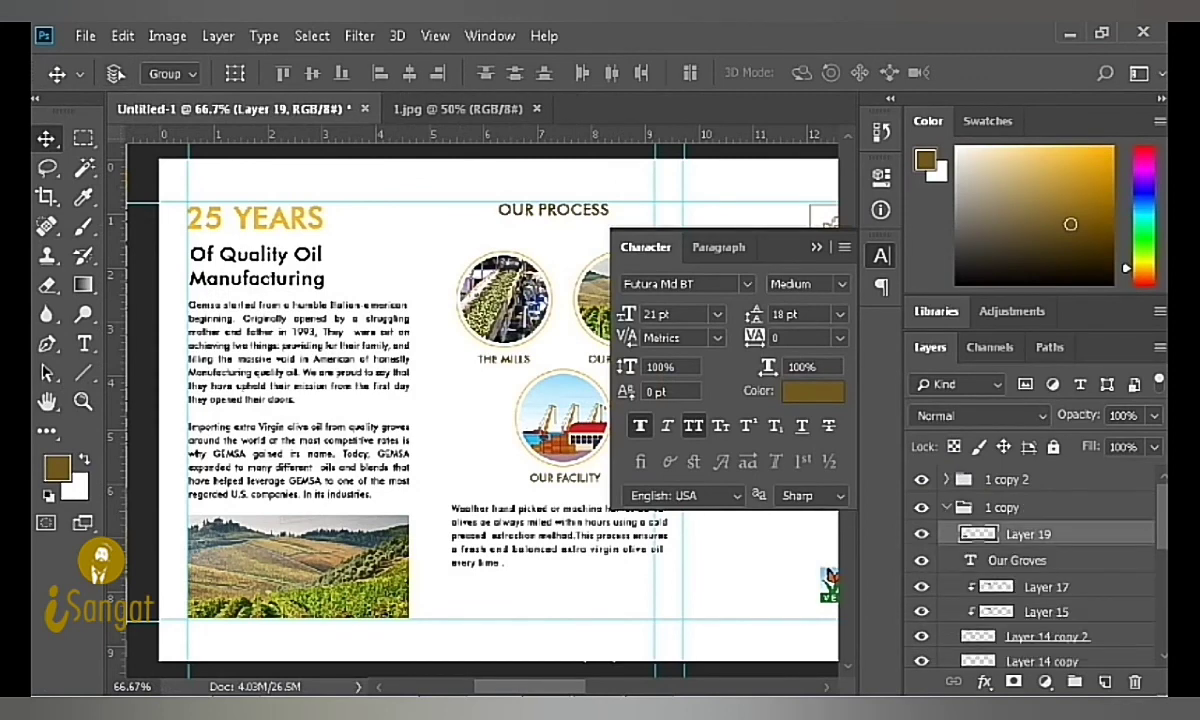
key(ctrl+shift+bracketright)
Step: Shift the three circle groups left, then raise the Mills and Groves circles slightly
key(alt+bracketright)
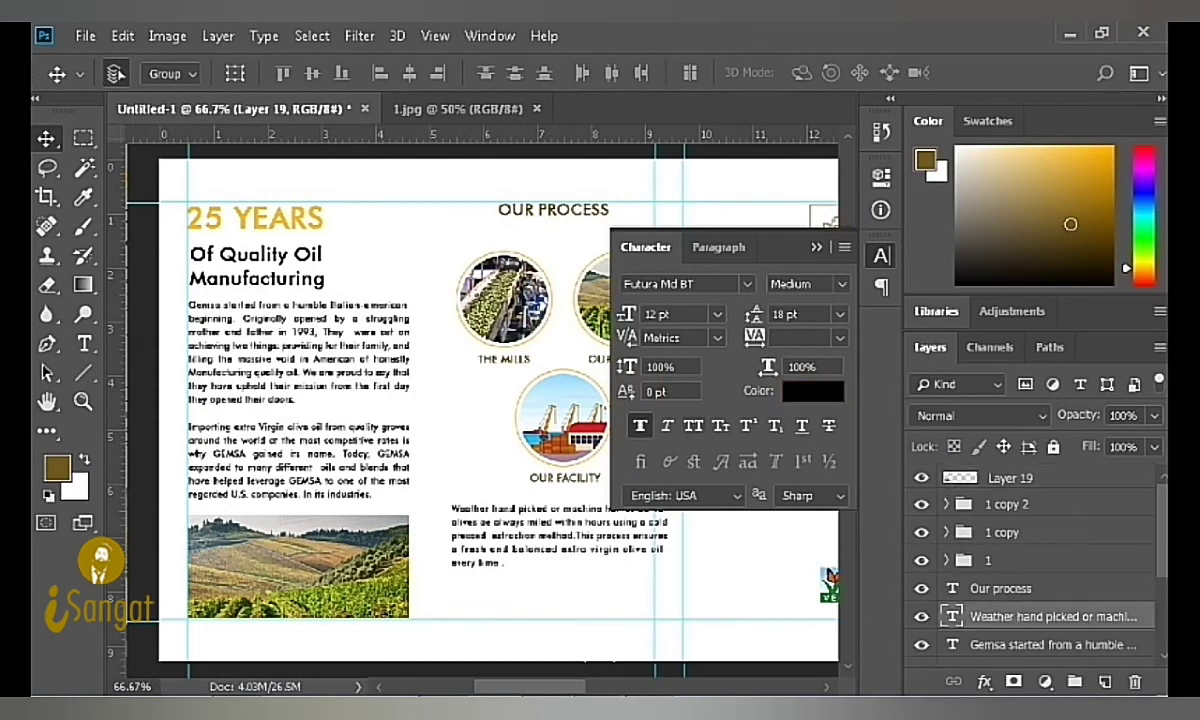
key(alt+bracketright)
key(alt+bracketright)
key(alt+bracketright)
key(alt+bracketright)
key(shift+alt+bracketleft)
key(shift+alt+bracketleft)
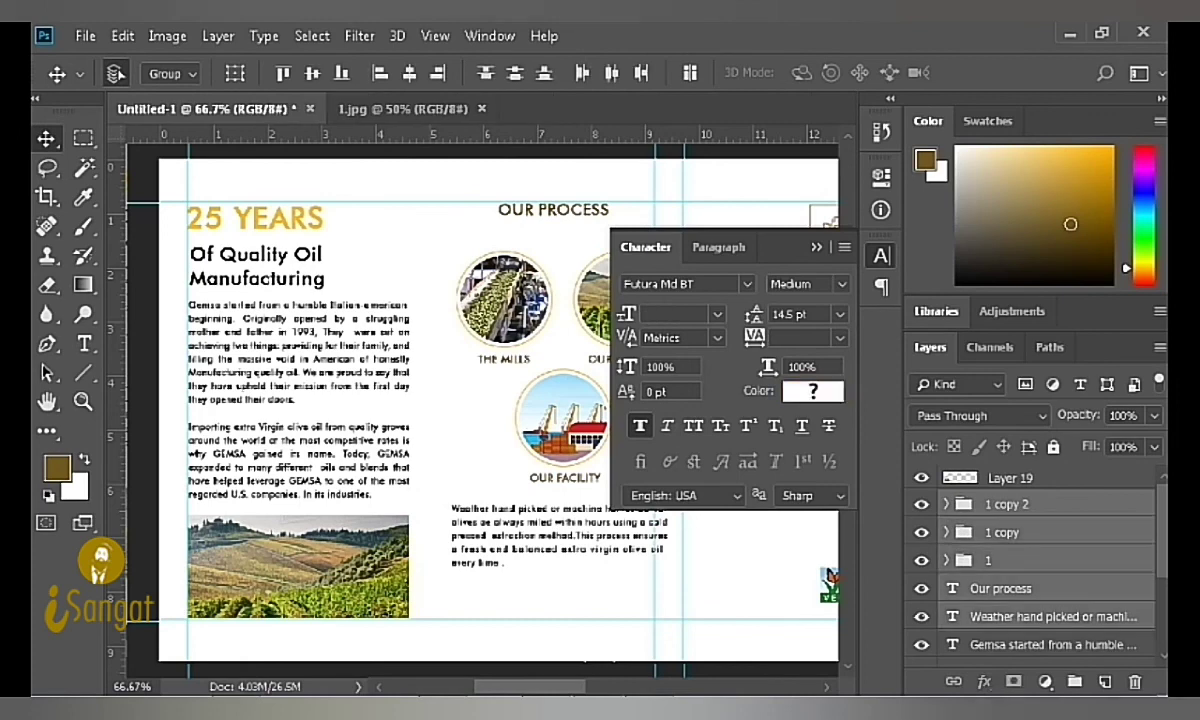
click(881, 257)
key(shift+Left)
key(shift+Left)
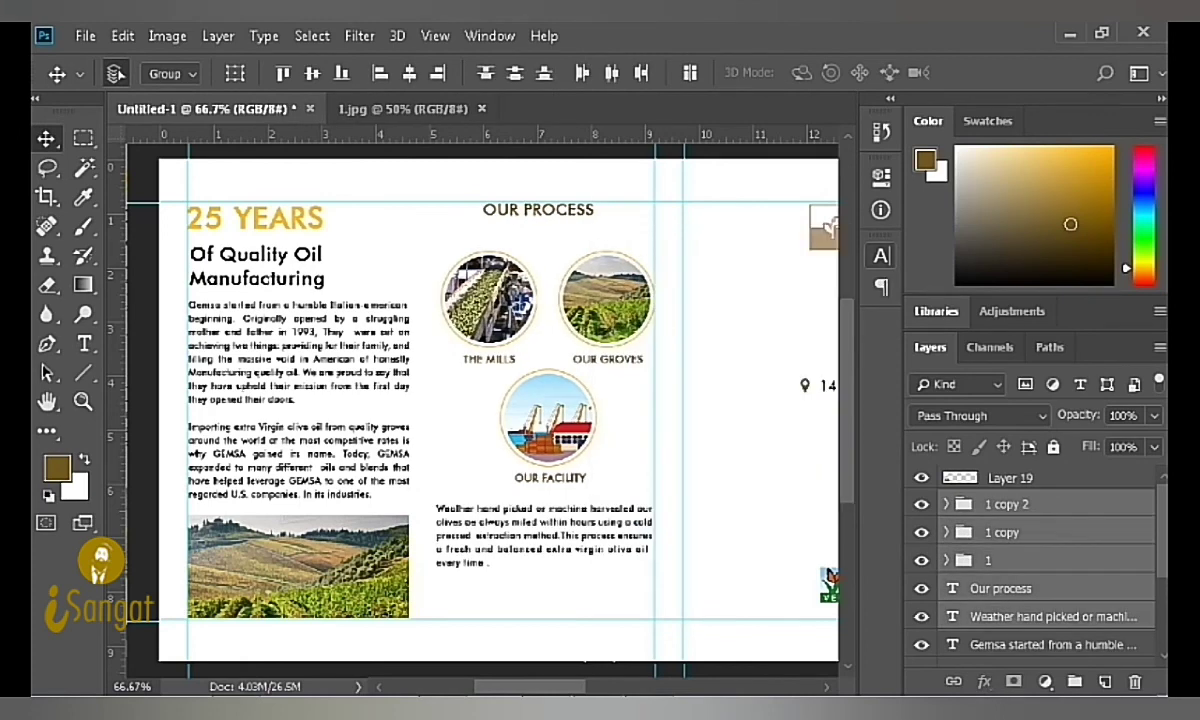
key(alt+bracketleft)
key(shift+alt+bracketleft)
key(shift+Up)
key(shift+Up)
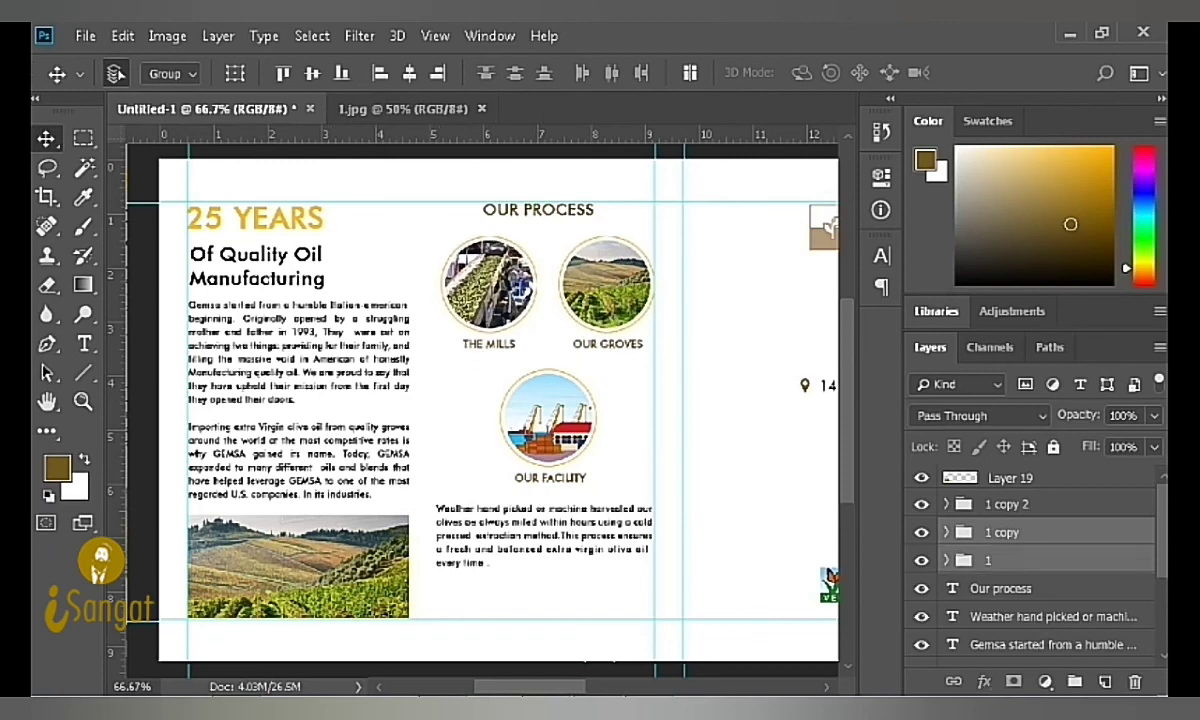
key(shift+Up)
key(Down)
key(Down)
key(Down)
key(Down)
key(Down)
key(Down)
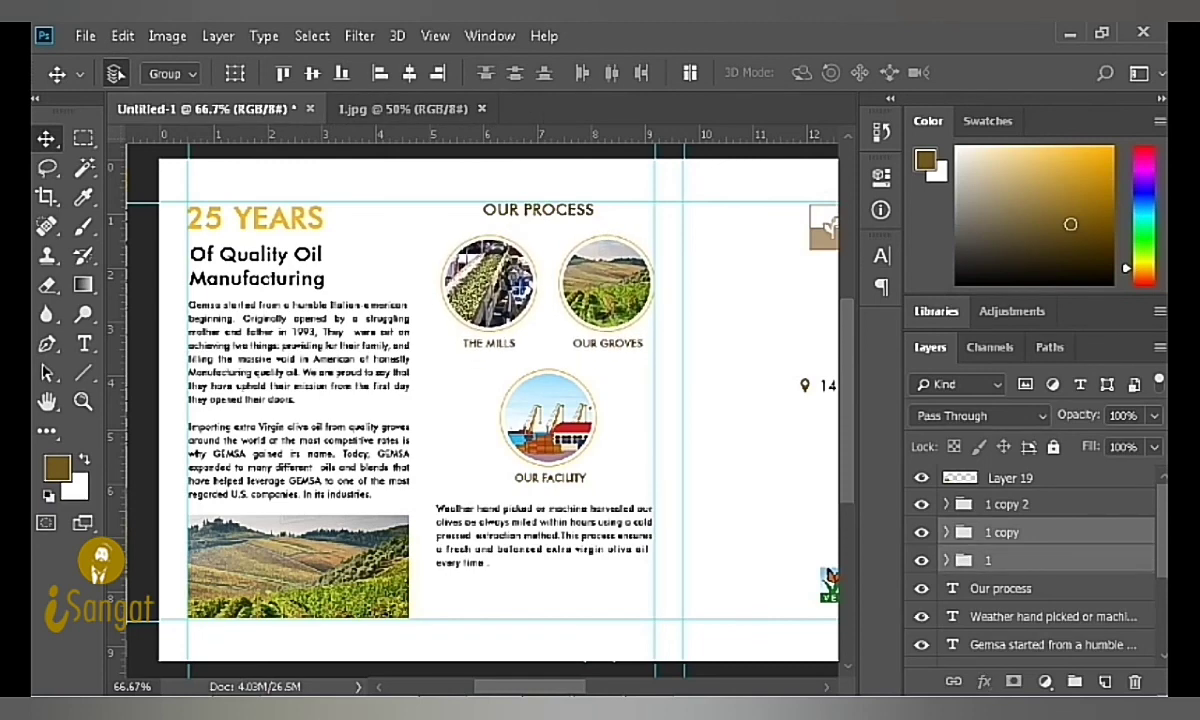
key(Down)
key(Down)
key(Up)
Step: Move the Our Facility circle and the Weather hand picked paragraph up
key(alt+bracketright)
key(shift+Up)
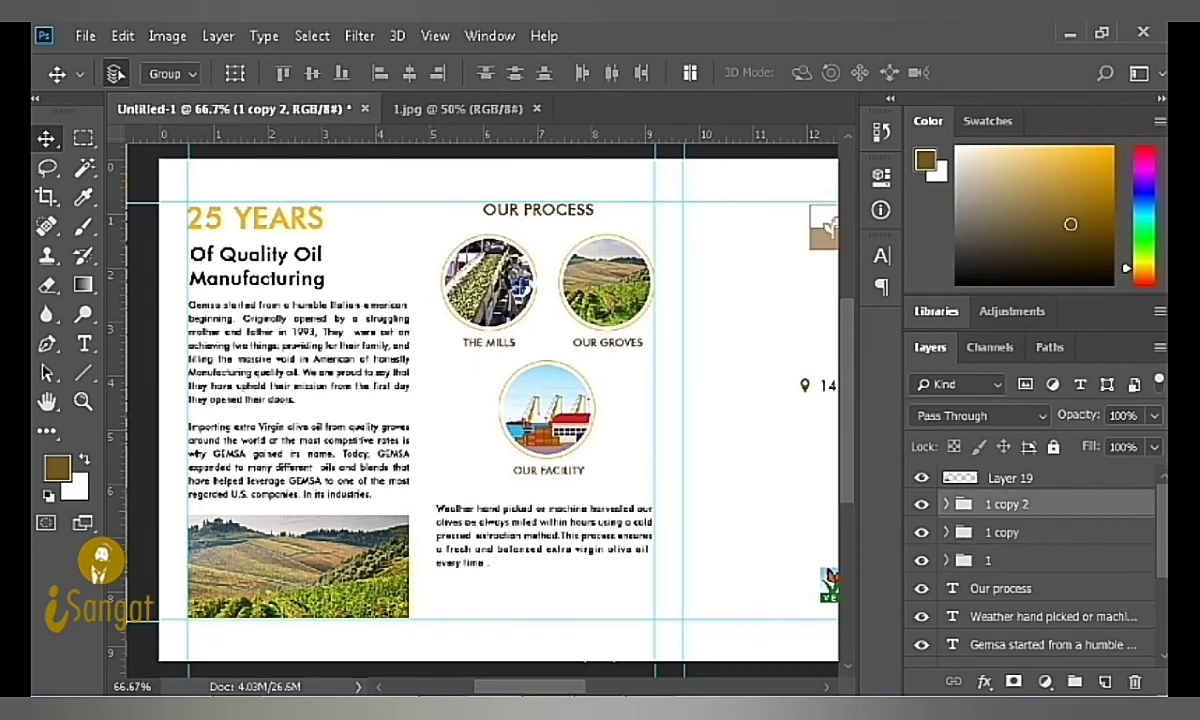
key(Up)
key(Up)
key(Up)
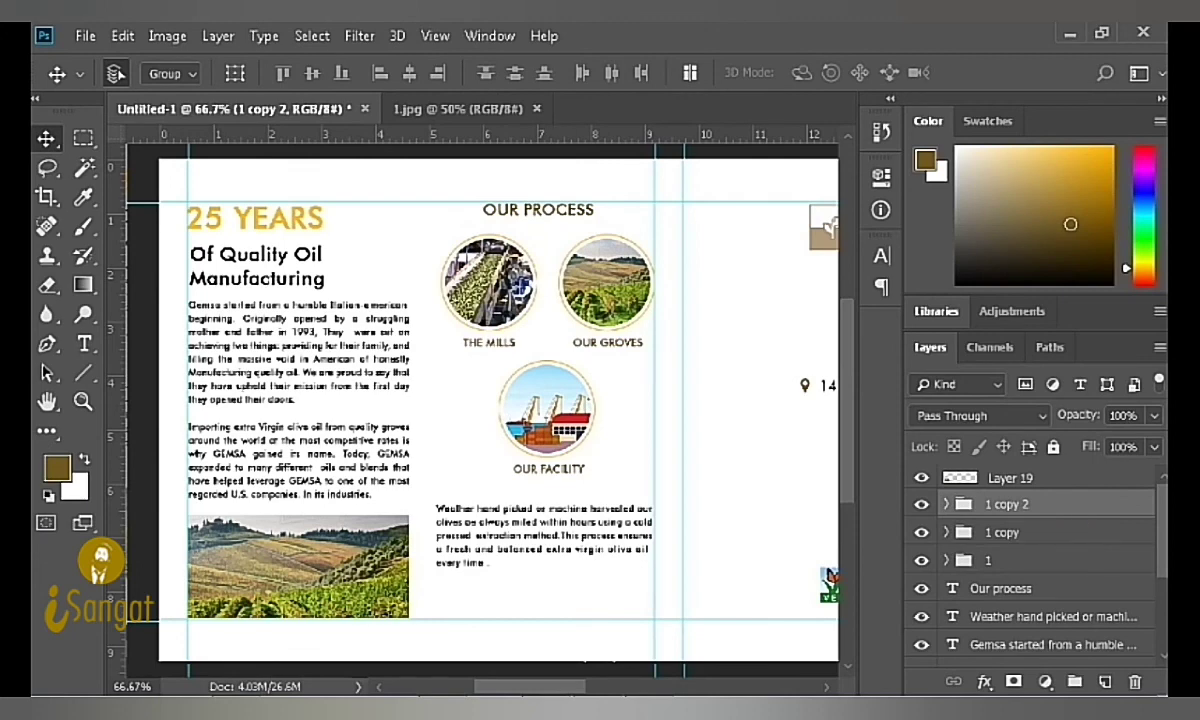
click(1050, 616)
key(shift+Up)
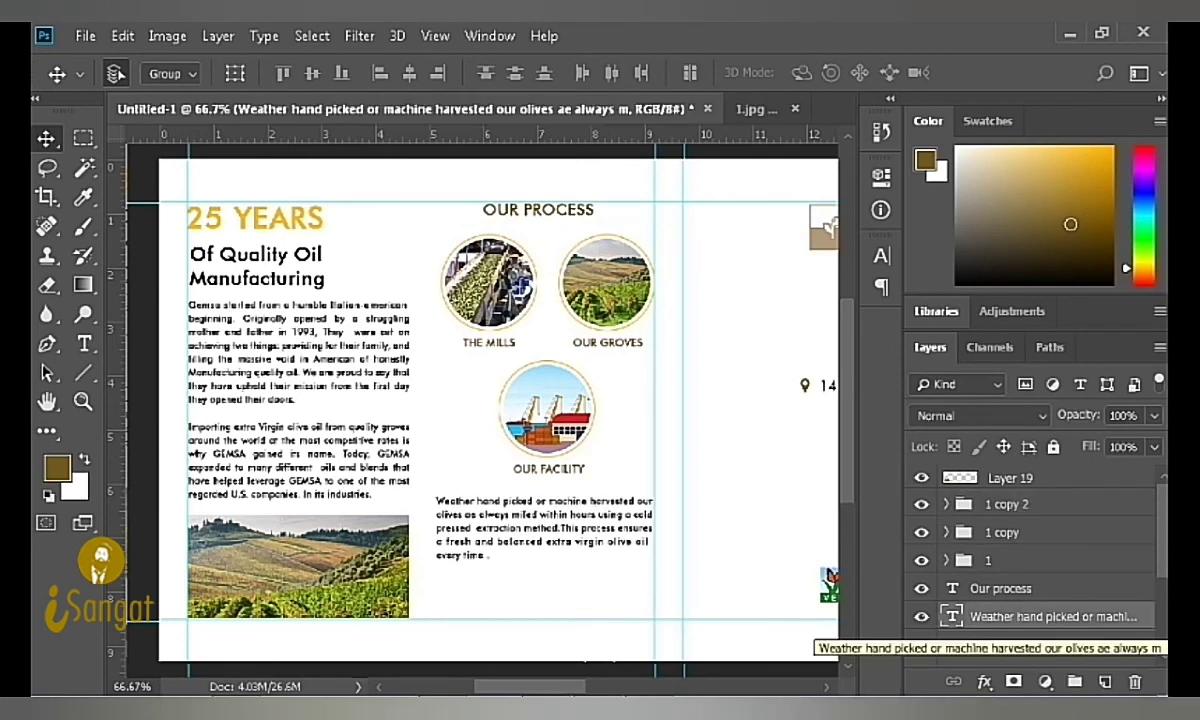
Step: Select all the left-page layers and group them together
key(alt+period)
key(shift+alt+comma)
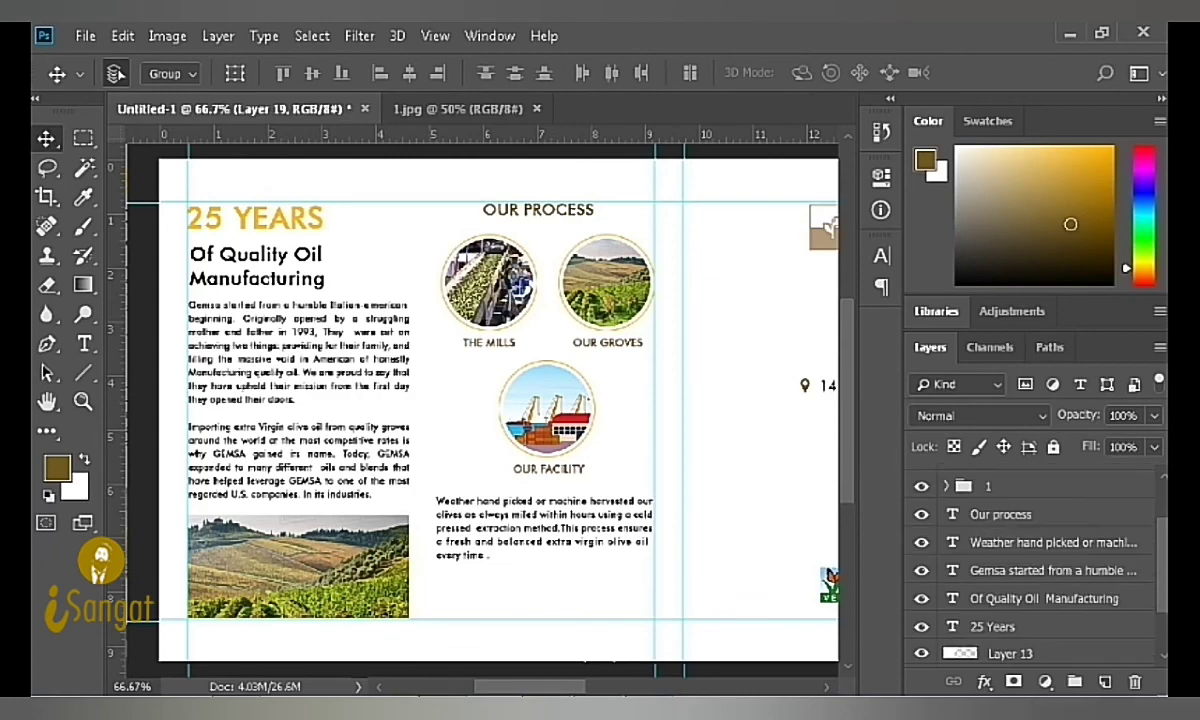
key(ctrl+g)
Step: Finish naming the group 'left' and preview the layout with panels hidden
text(left)
key(Return)
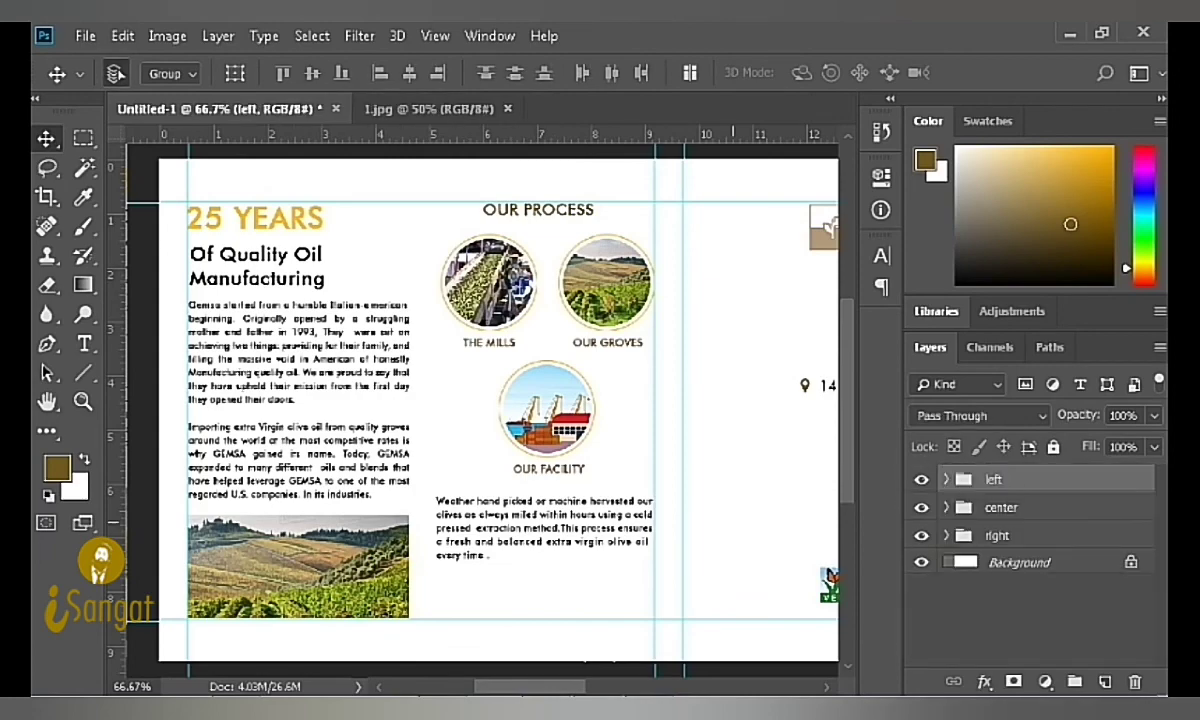
key(Tab)
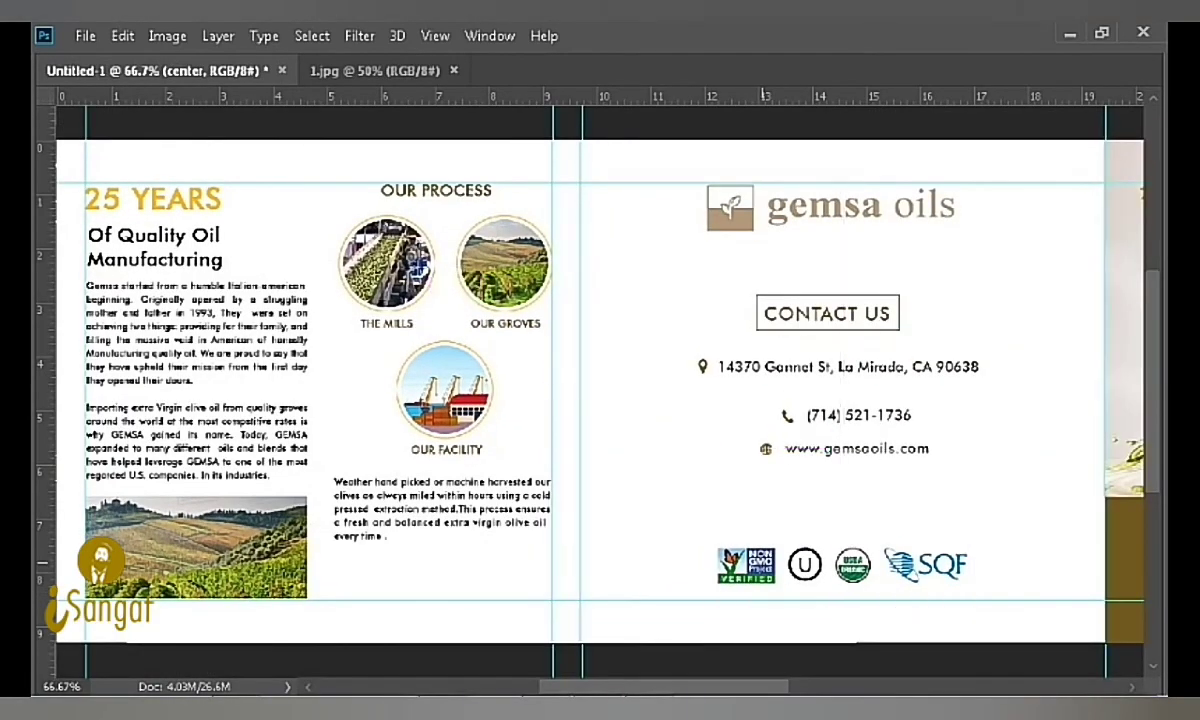
key(Tab)
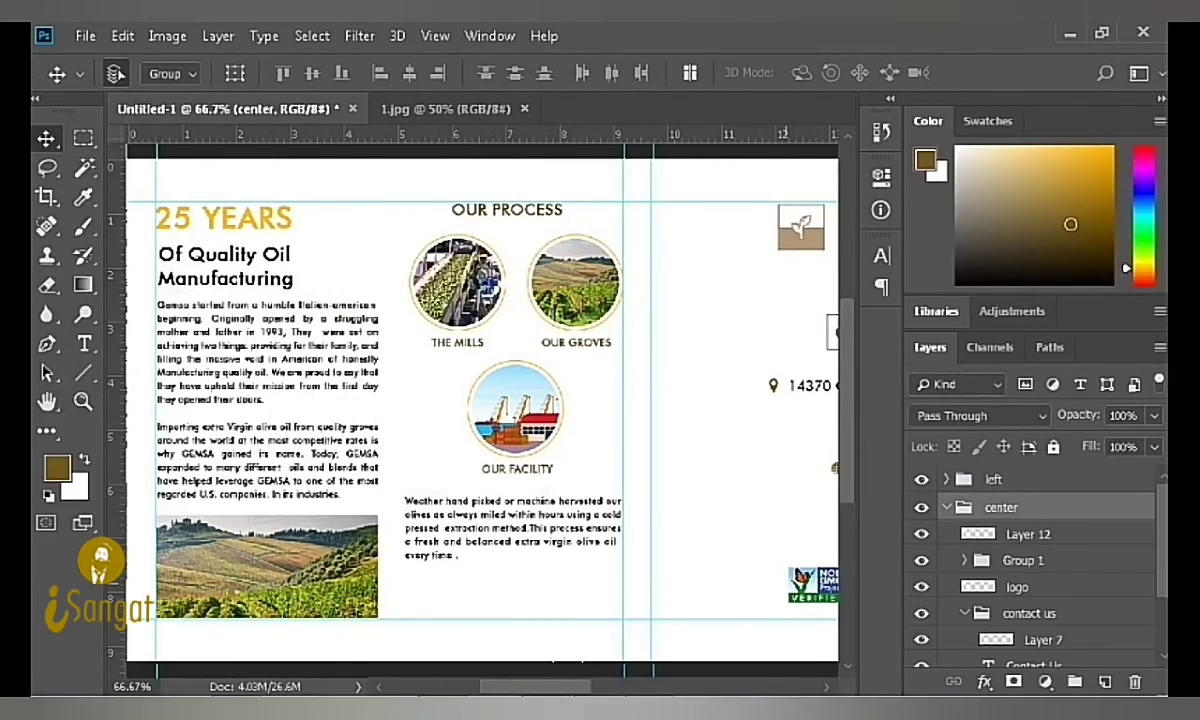
Step: Select the logo and Layer 12 in the center group, then view the whole spread
click(1017, 587)
scroll(480, 400, right, 3)
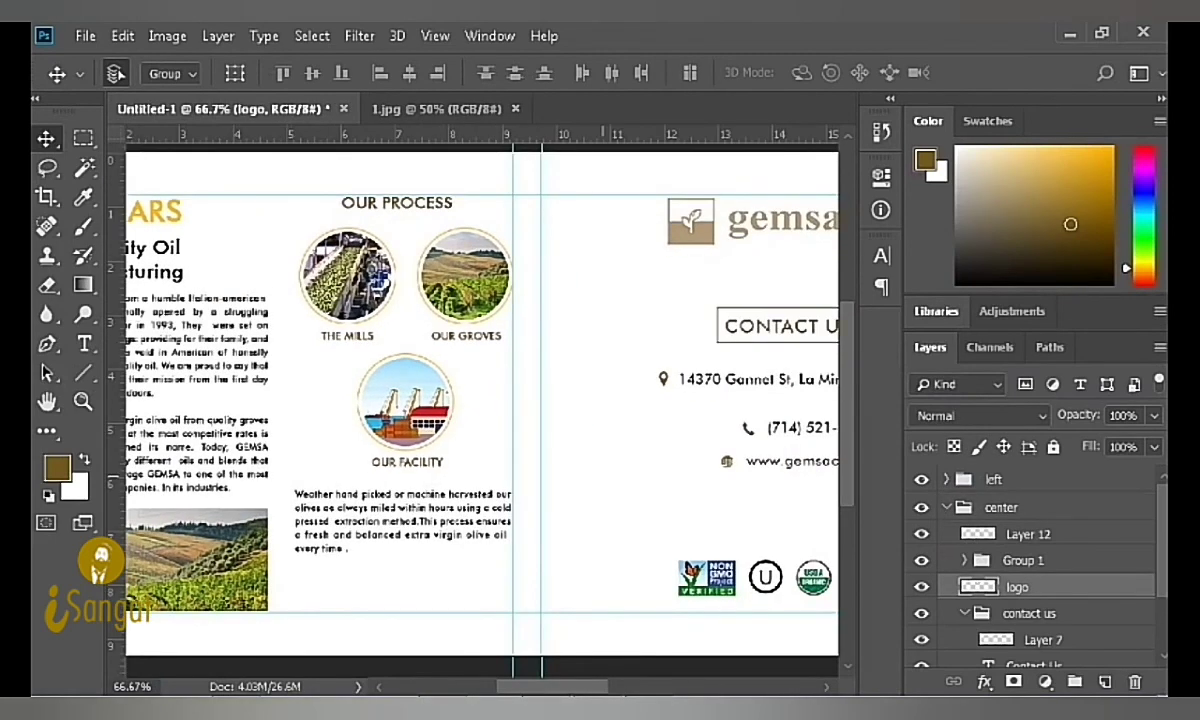
click(1028, 534)
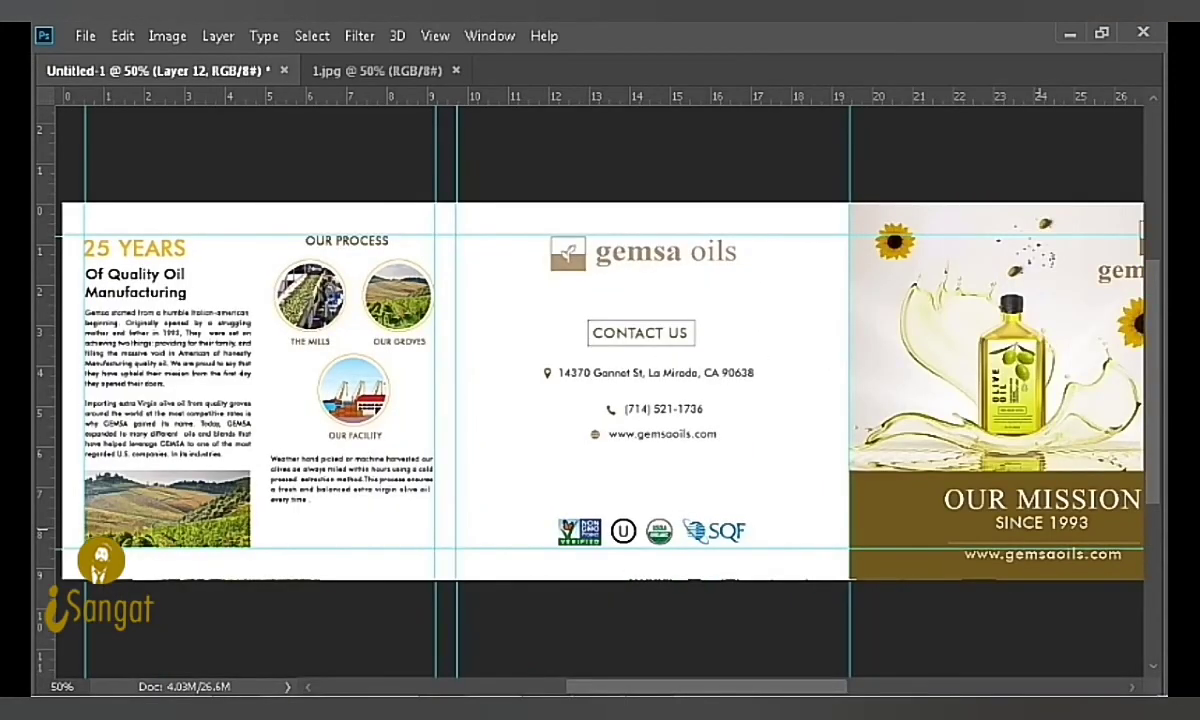
scroll(600, 390, right, 4)
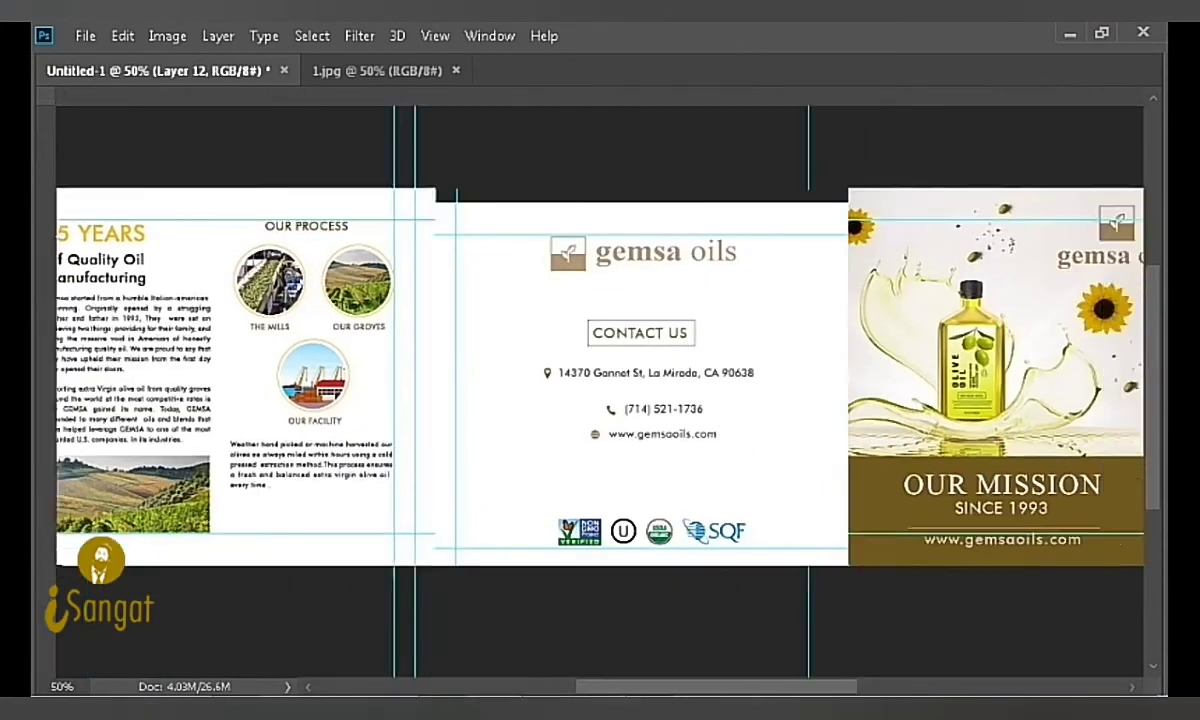
key(ctrl+r)
key(ctrl+r)
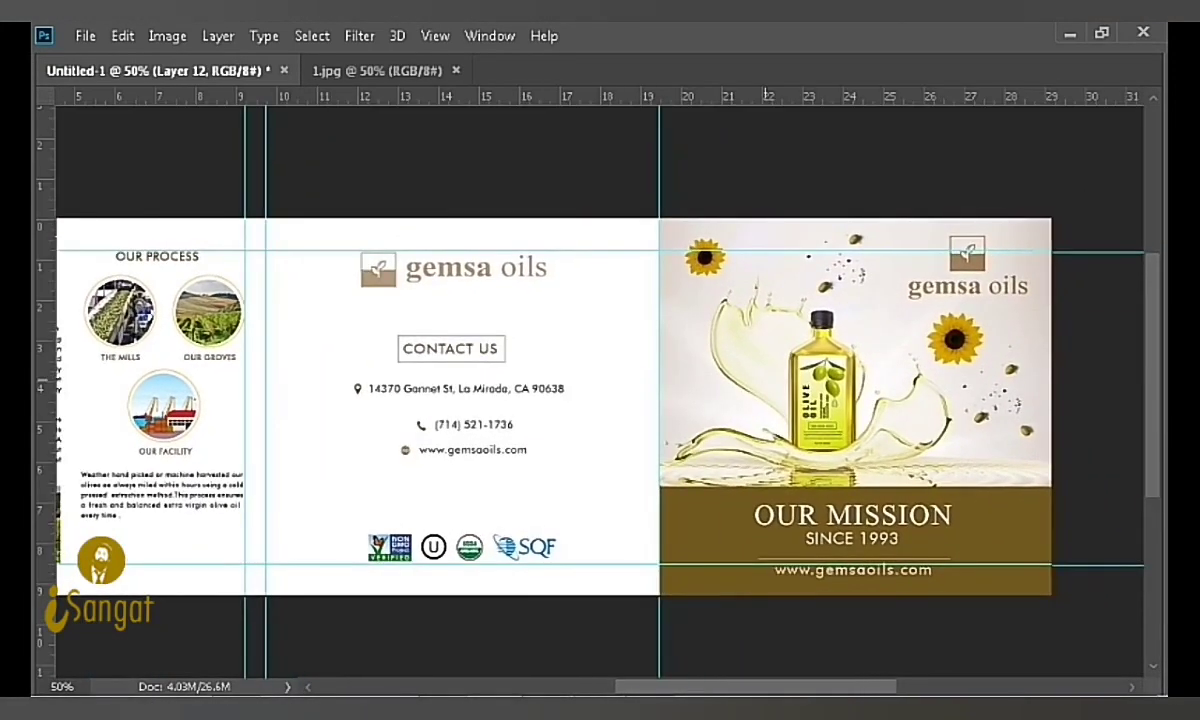
Step: Retype the cover heading as 'Our Mission' and commit it
triple_click(755, 516)
key(ctrl+t)
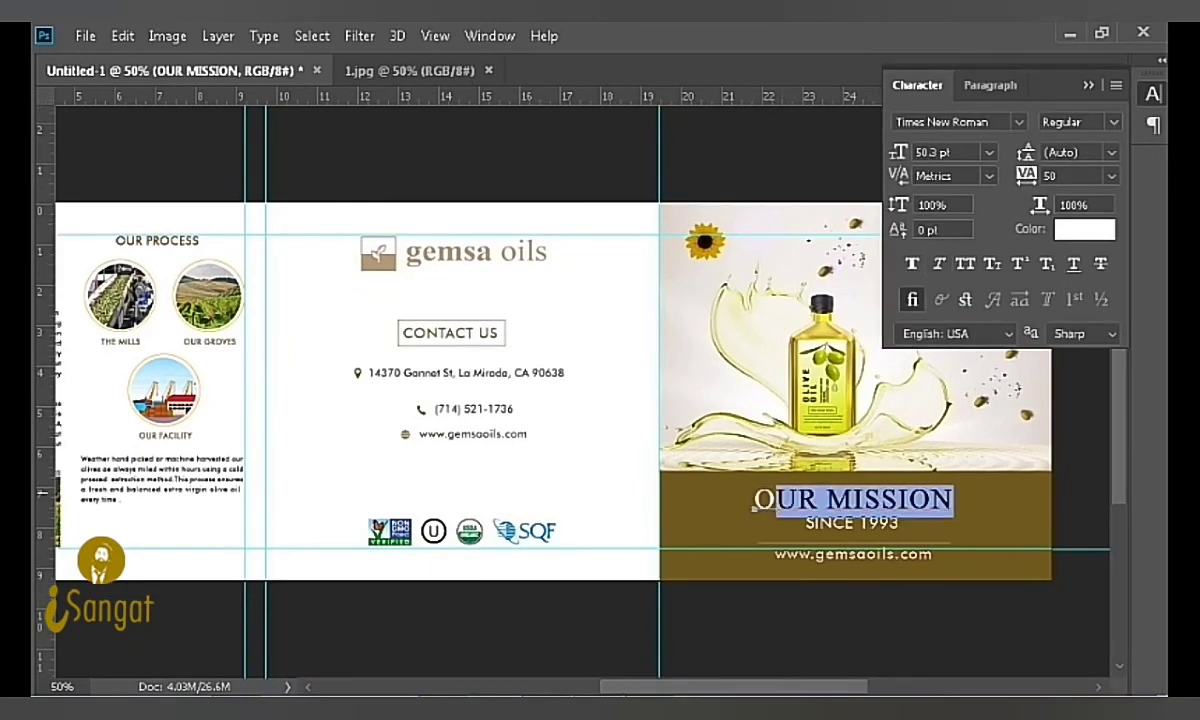
text(Our Mission)
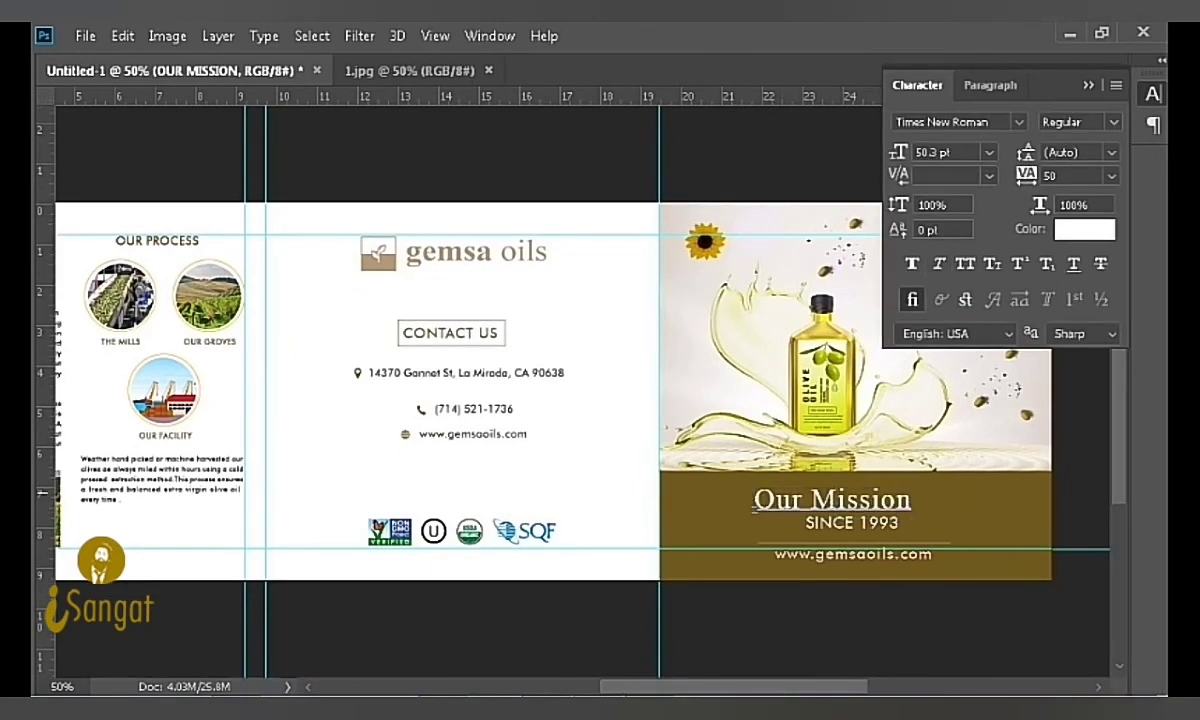
key(ctrl+Return)
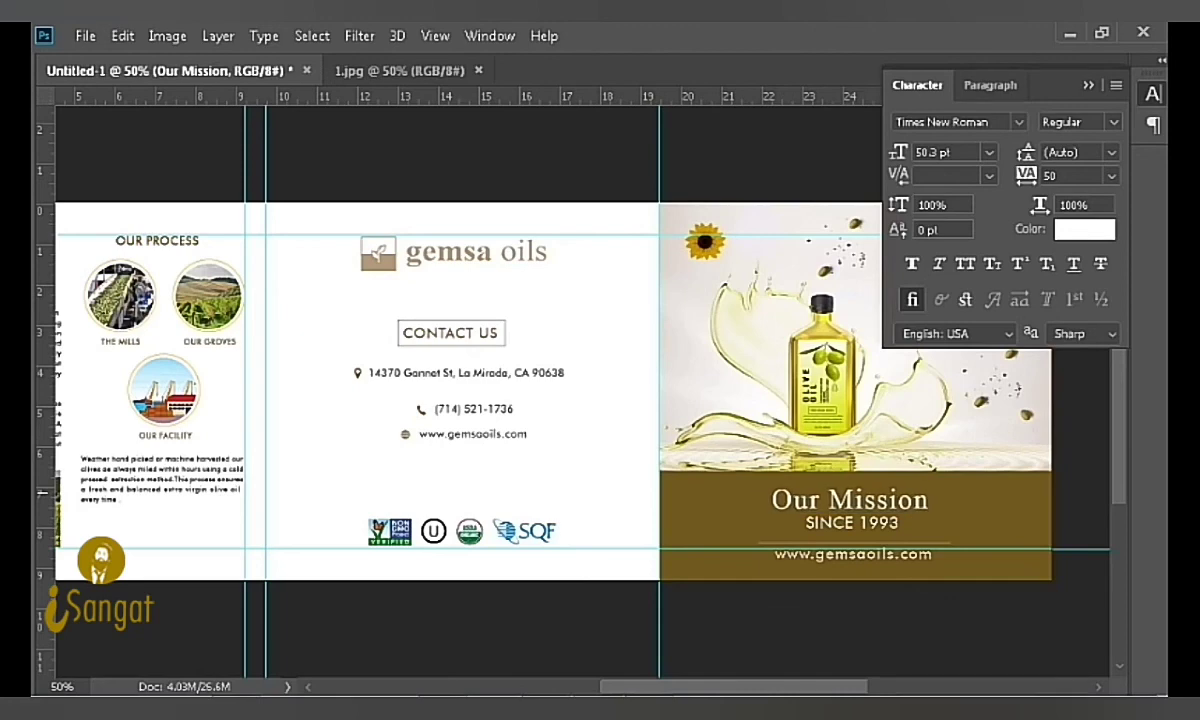
key(F7)
click(964, 482)
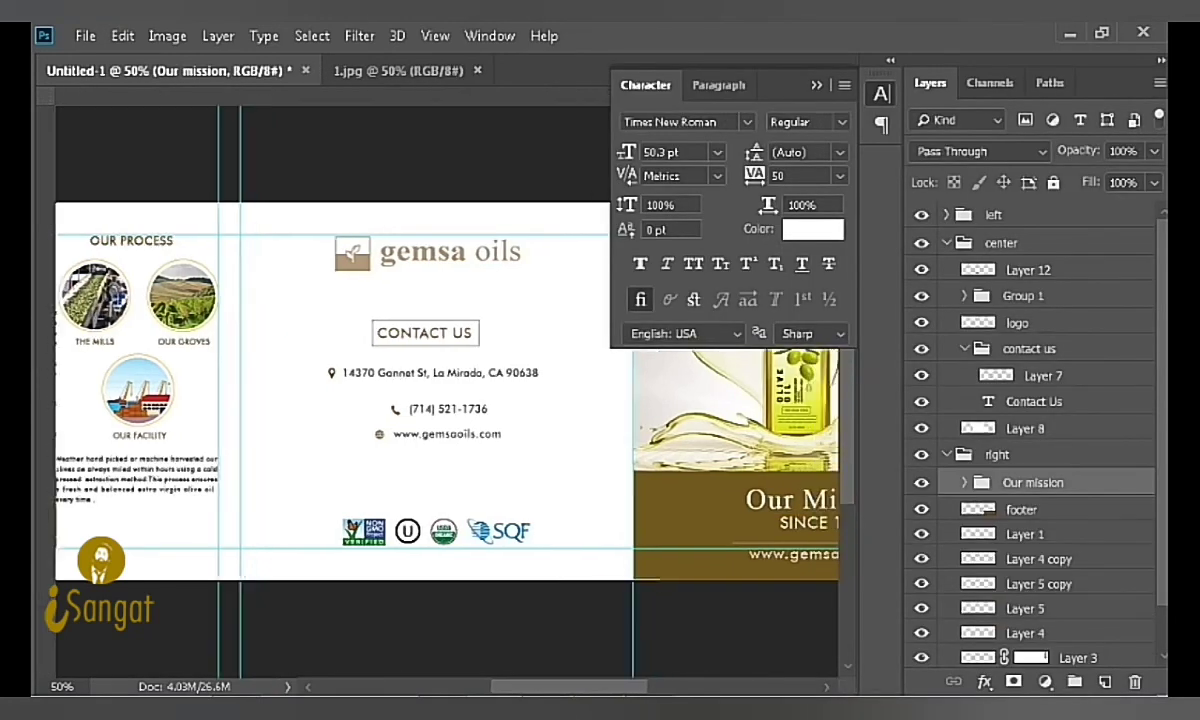
key(ctrl+r)
scroll(445, 390, right, 3)
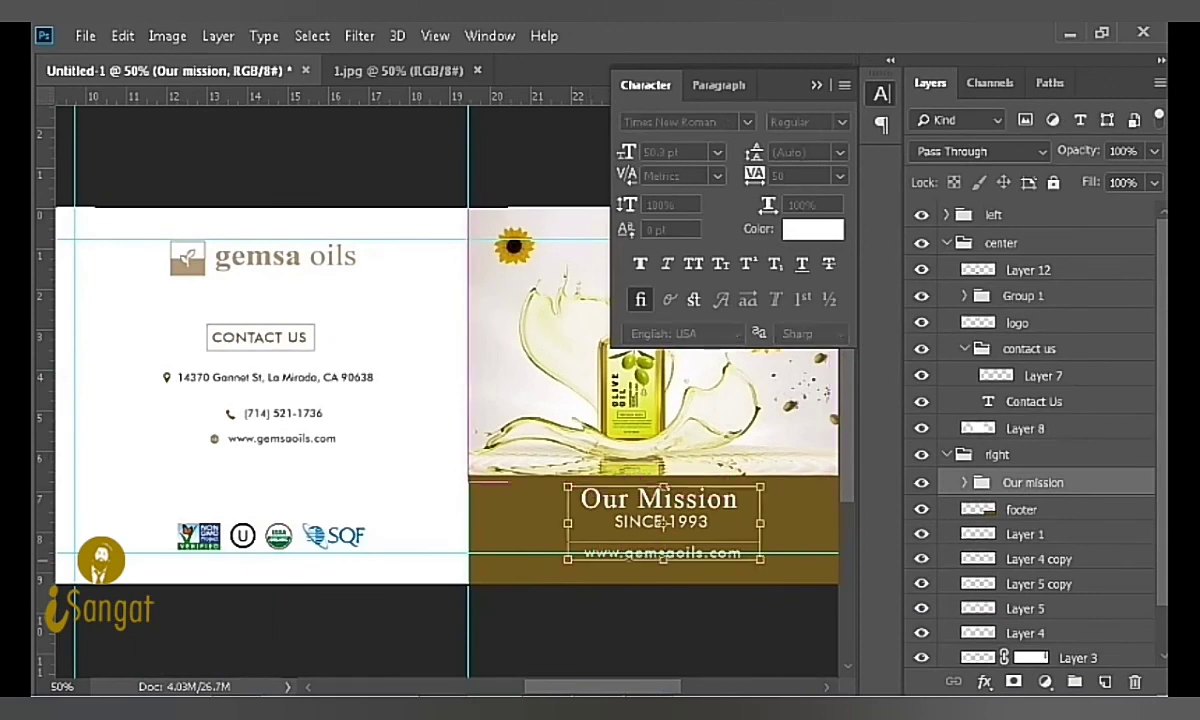
click(964, 482)
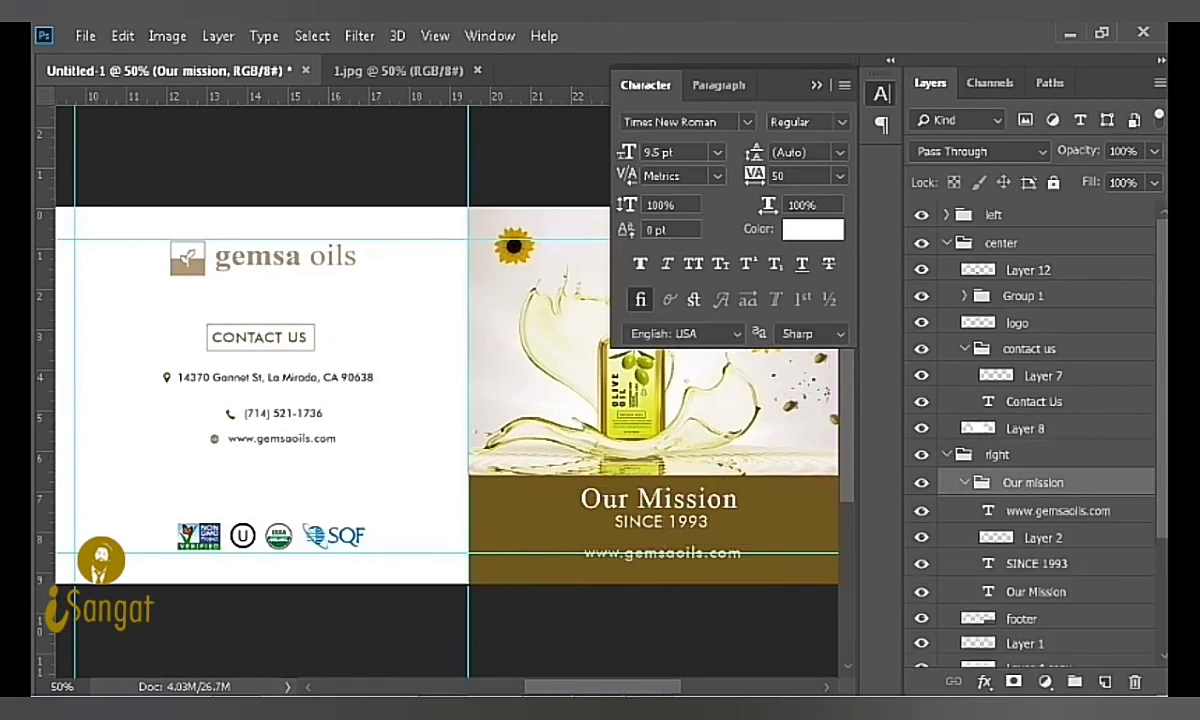
click(1042, 538)
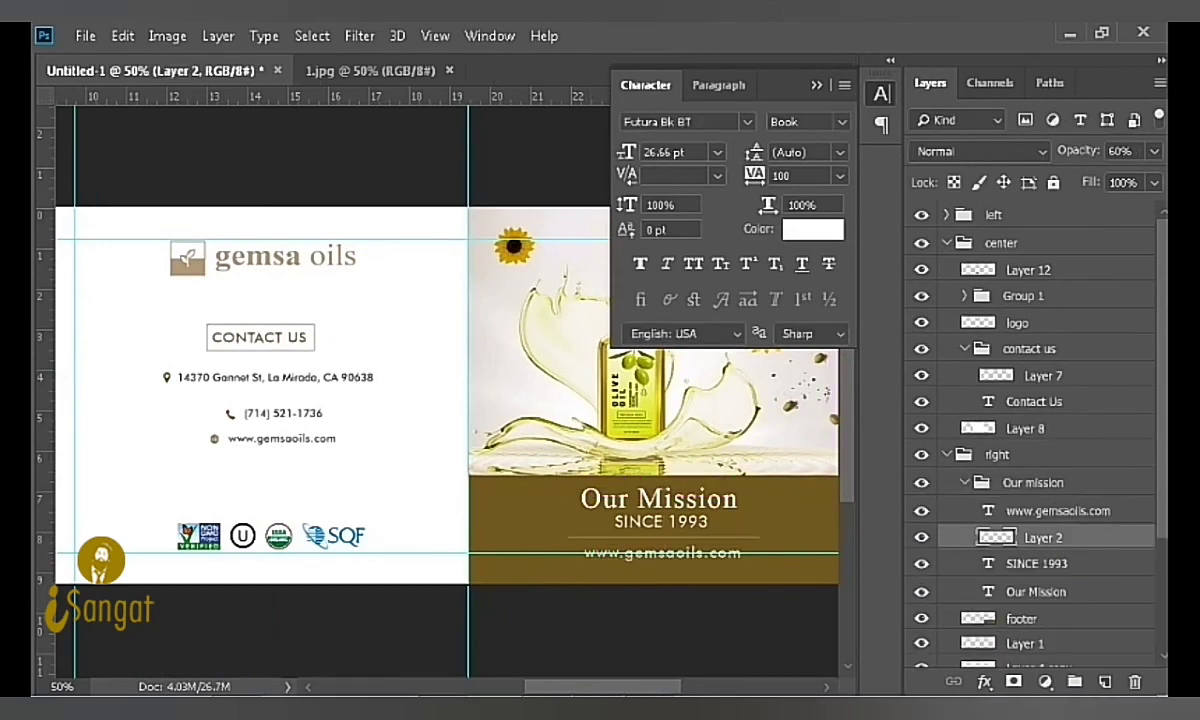
click(1050, 511)
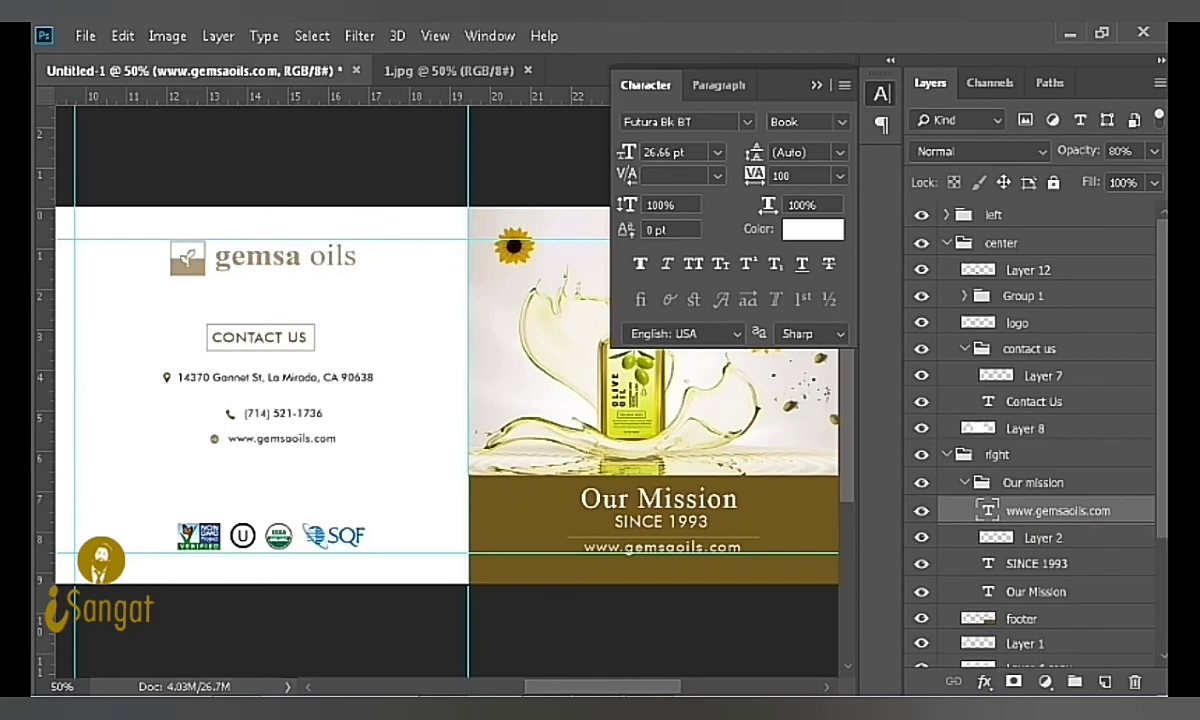
click(964, 482)
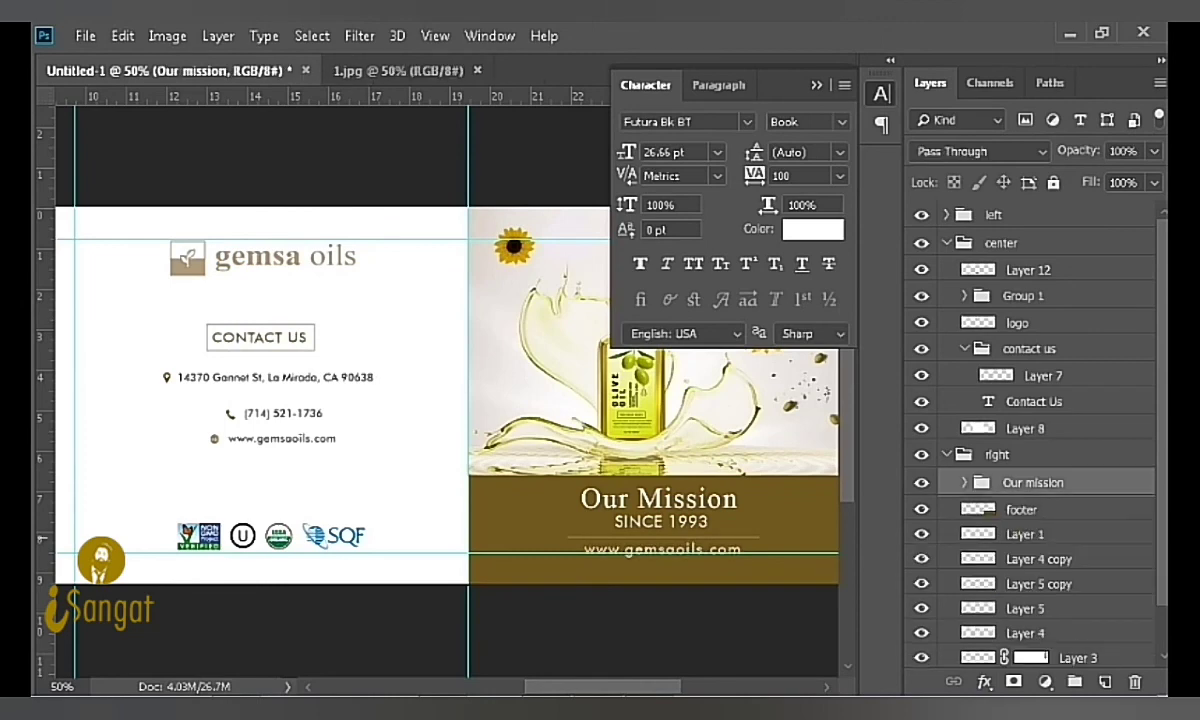
Step: Pick the right sunflower, Layer 4, and move it slightly lower
key(Tab)
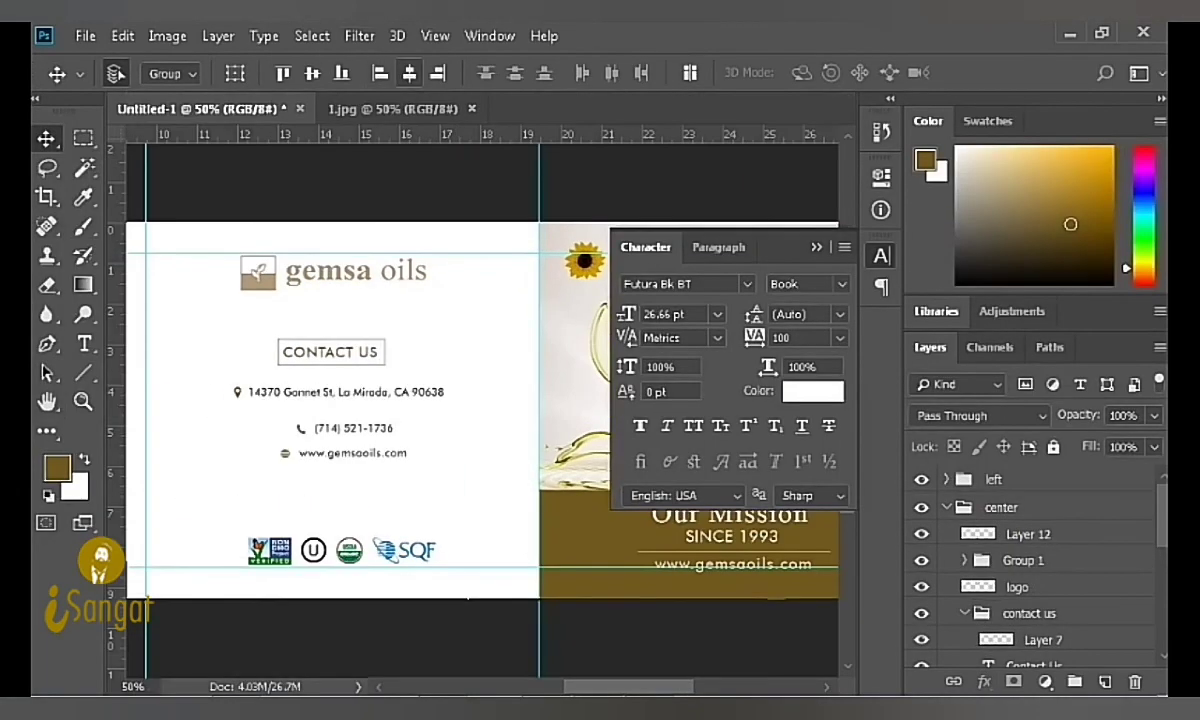
click(586, 300)
scroll(600, 305, right, 3)
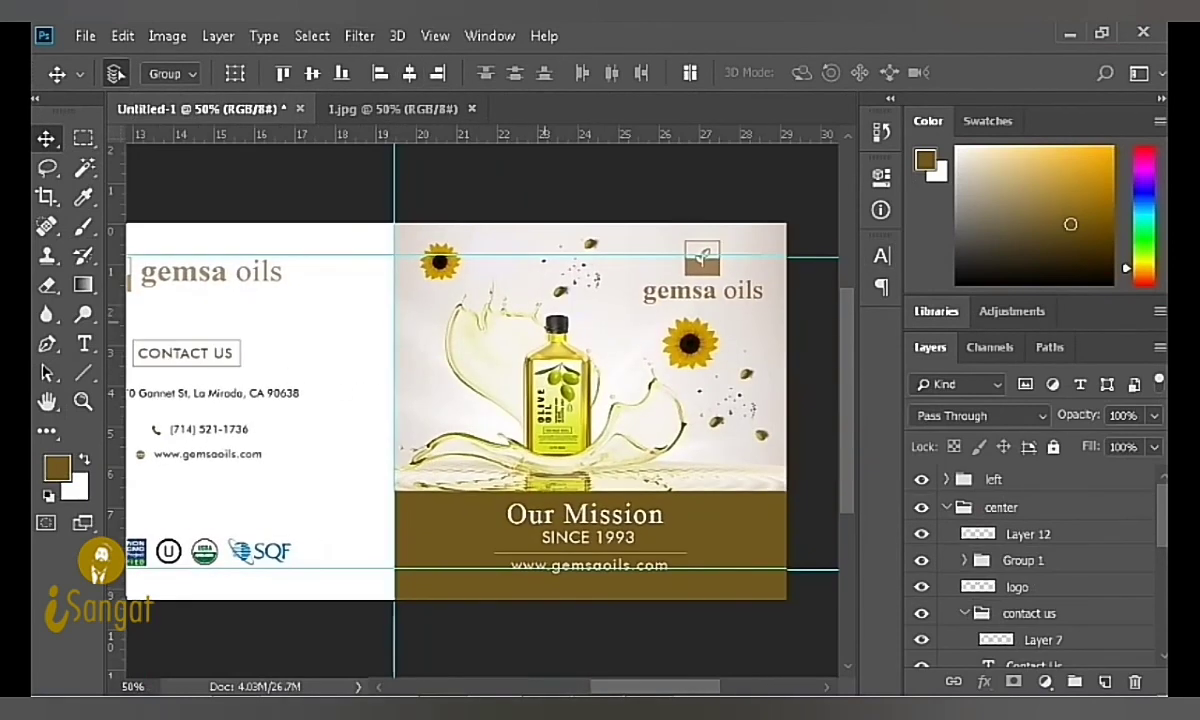
key(Tab)
scroll(563, 528, left, 2)
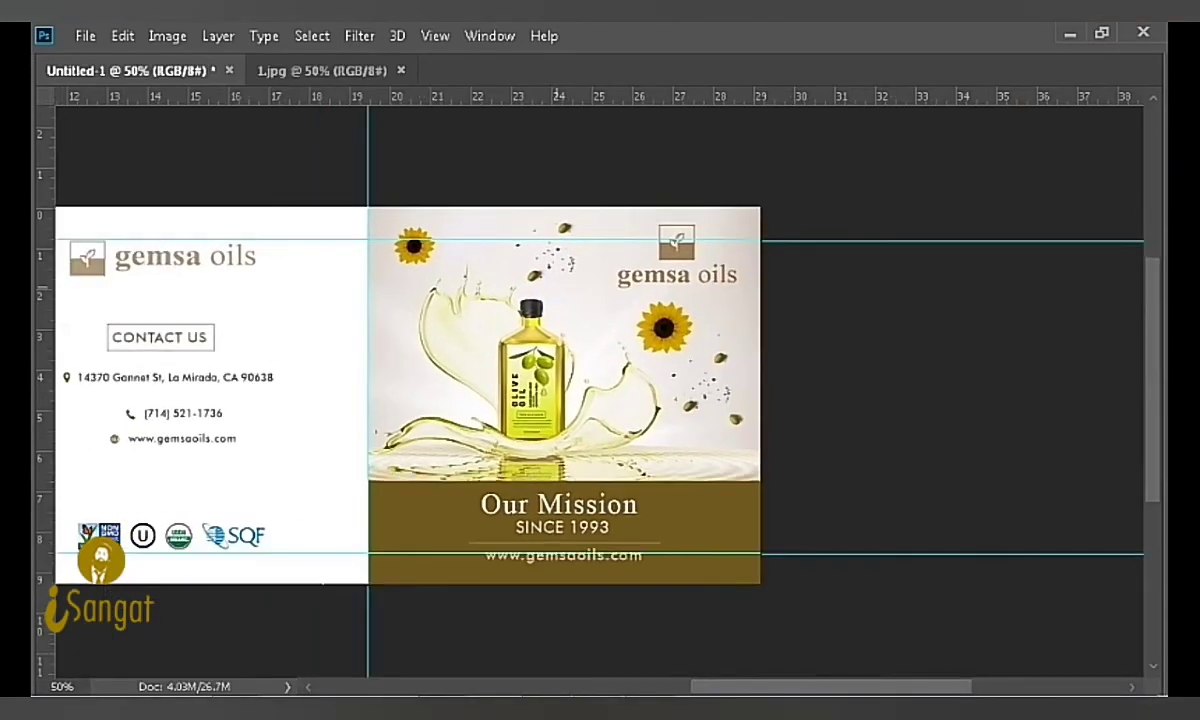
right_click(416, 247)
click(490, 281)
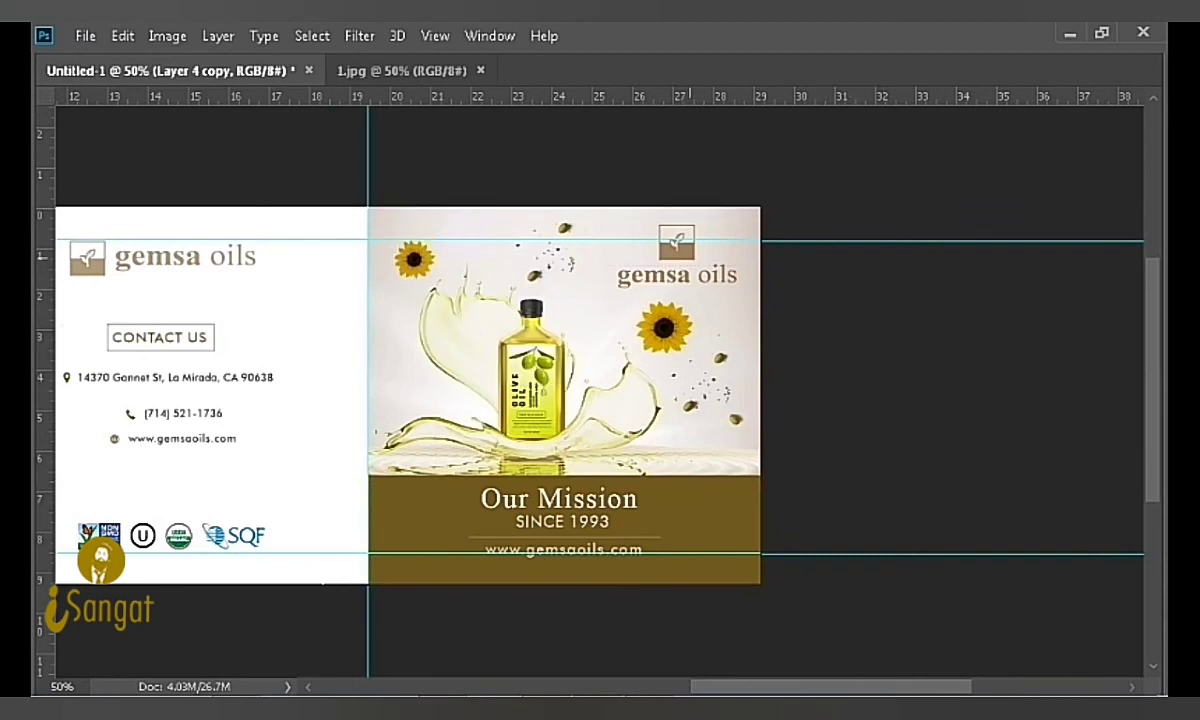
right_click(664, 318)
key(Escape)
right_click(662, 320)
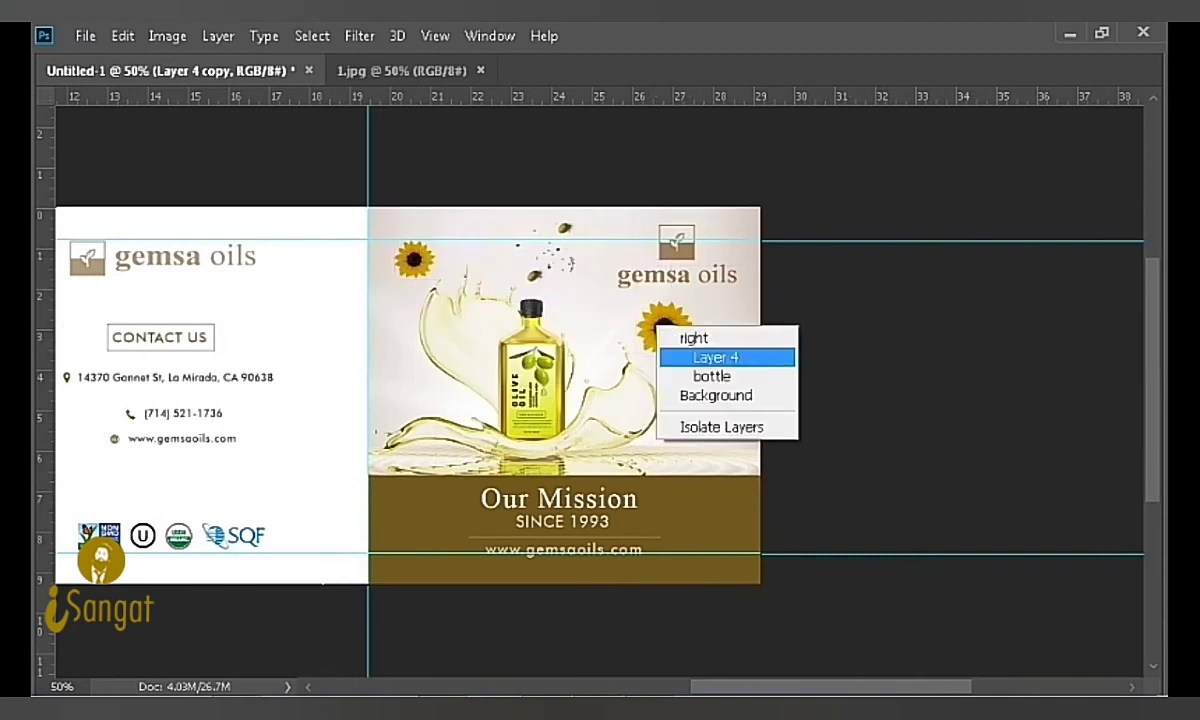
click(703, 354)
drag(664, 330, 664, 339)
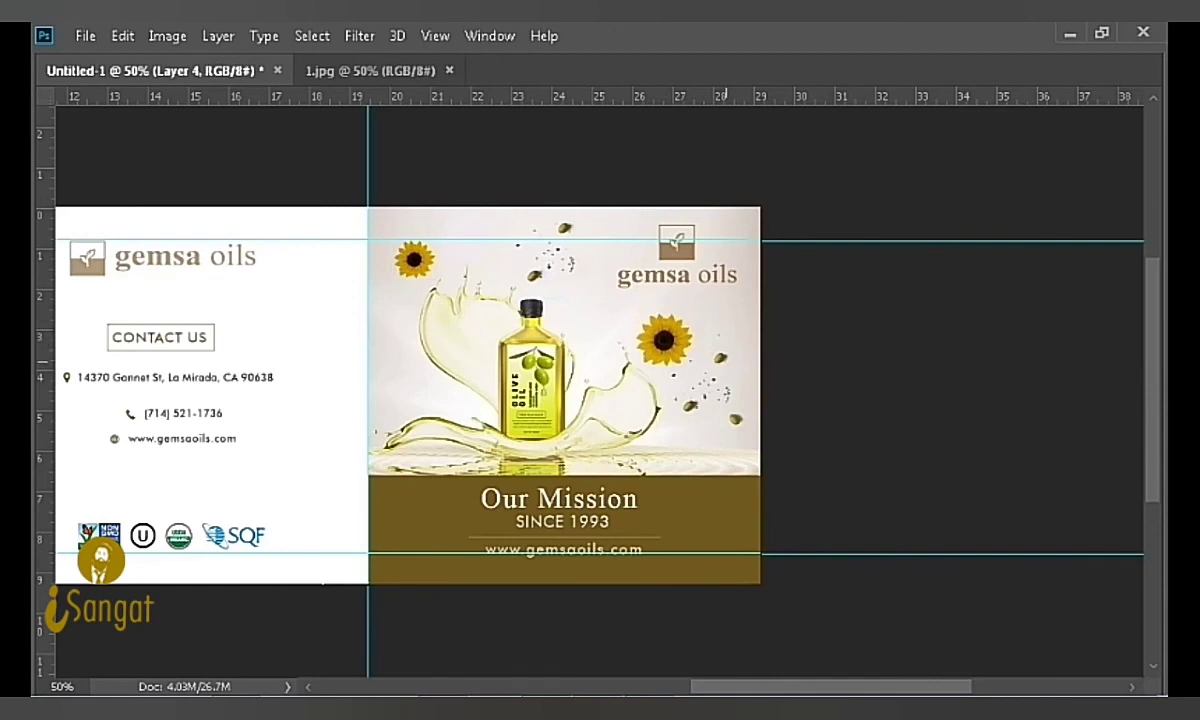
Step: Select Layer 5 and Layer 4 under the right sunflower, then the right group
right_click(668, 336)
click(690, 391)
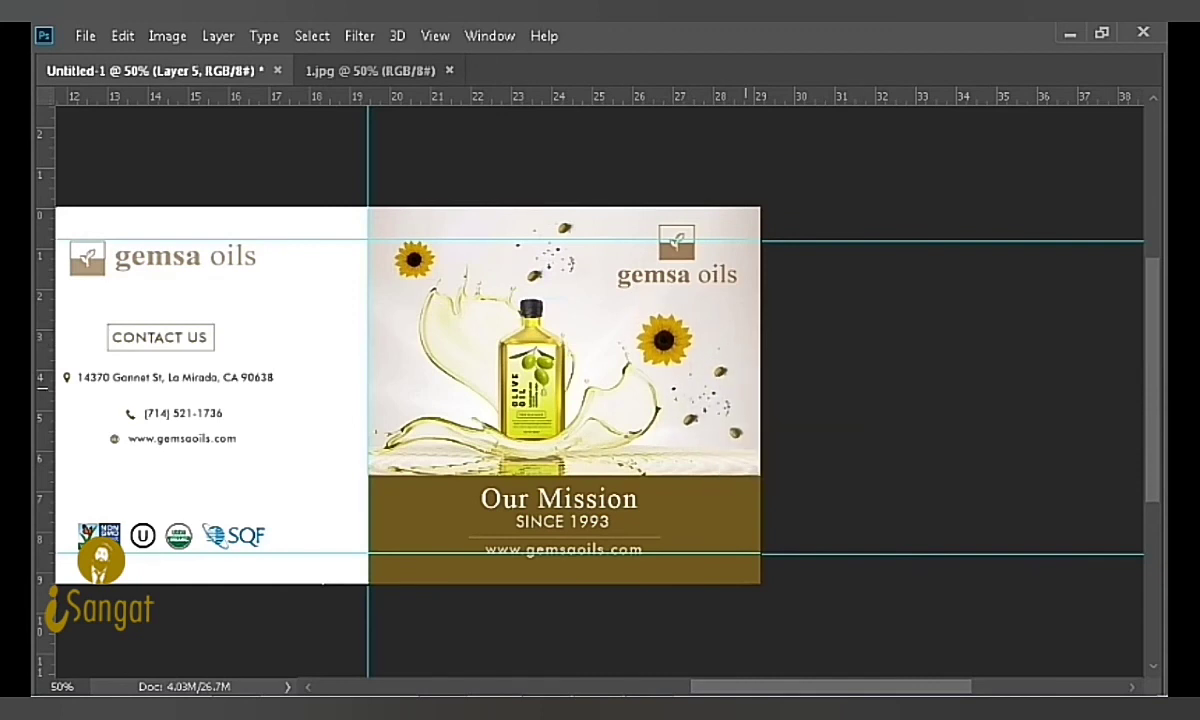
right_click(668, 338)
click(723, 367)
right_click(680, 338)
click(729, 388)
right_click(660, 337)
click(700, 415)
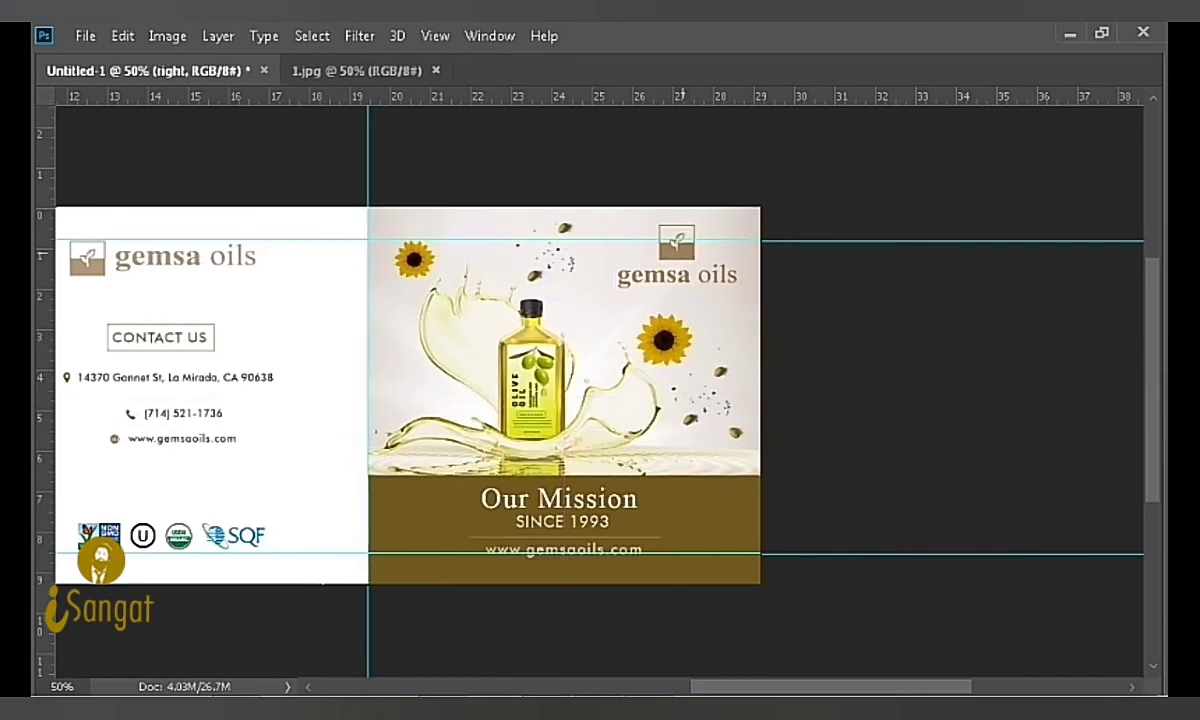
Step: Make Layer 5 visible again and transform the right sunflower, Layer 4
key(Tab)
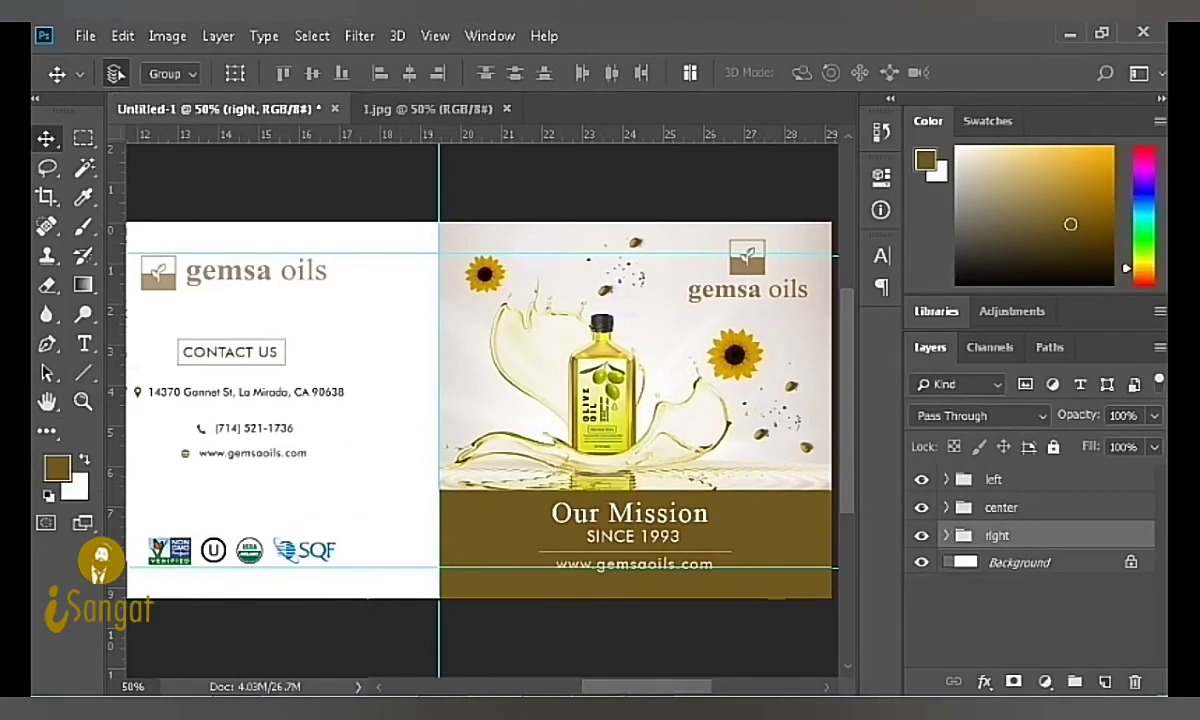
click(921, 535)
click(921, 535)
click(946, 535)
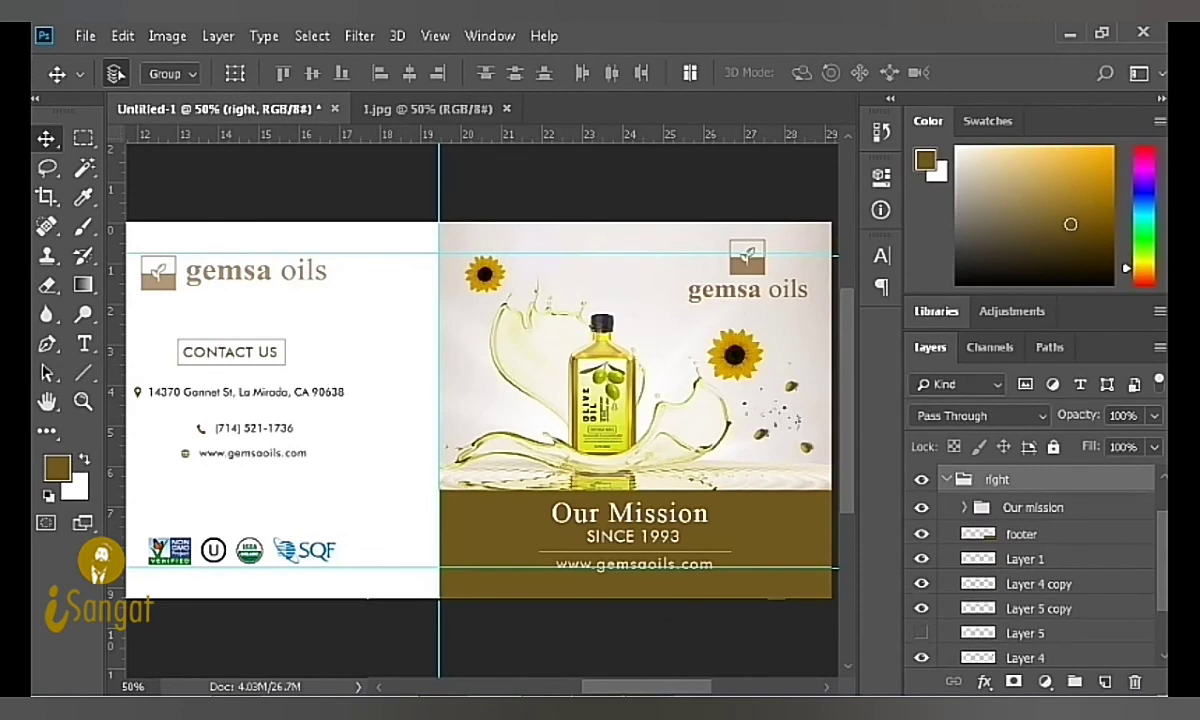
click(921, 657)
click(1025, 657)
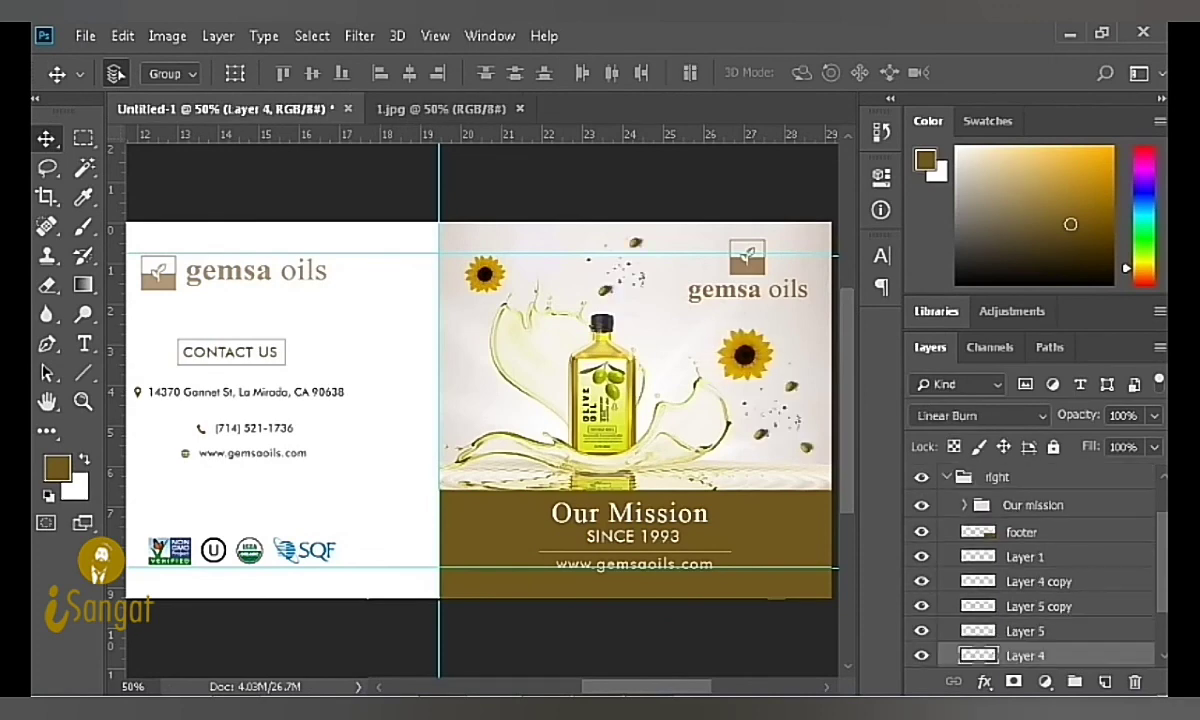
key(ctrl+t)
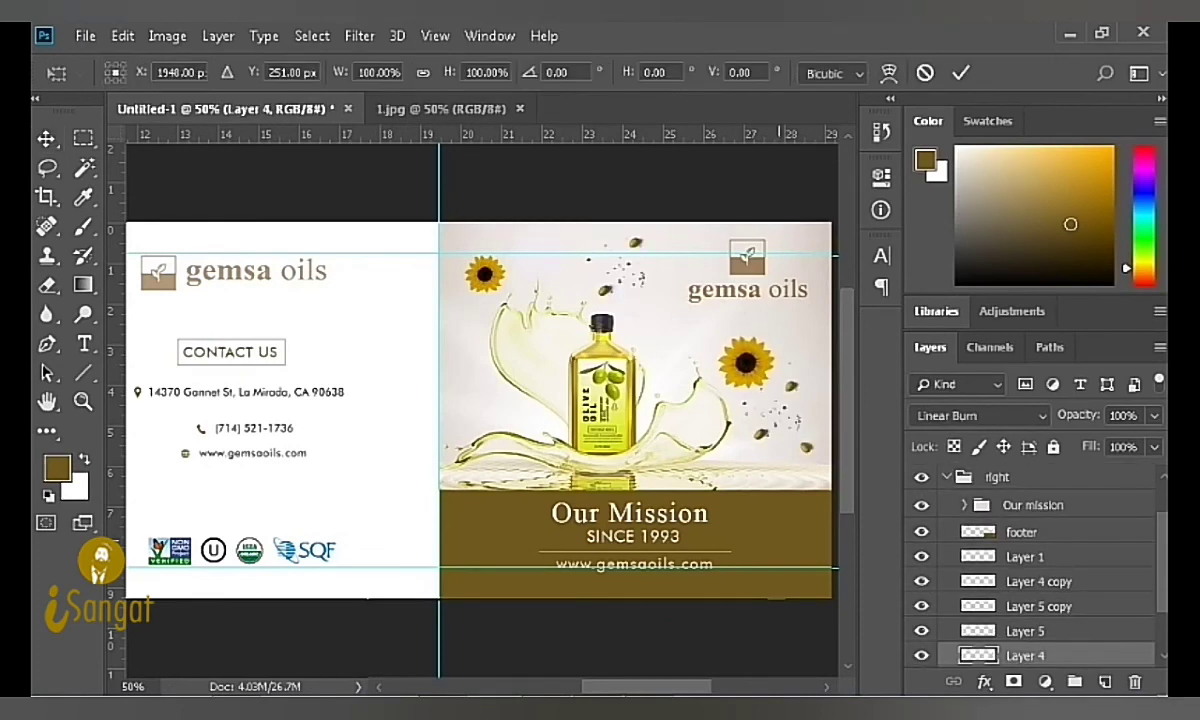
key(Return)
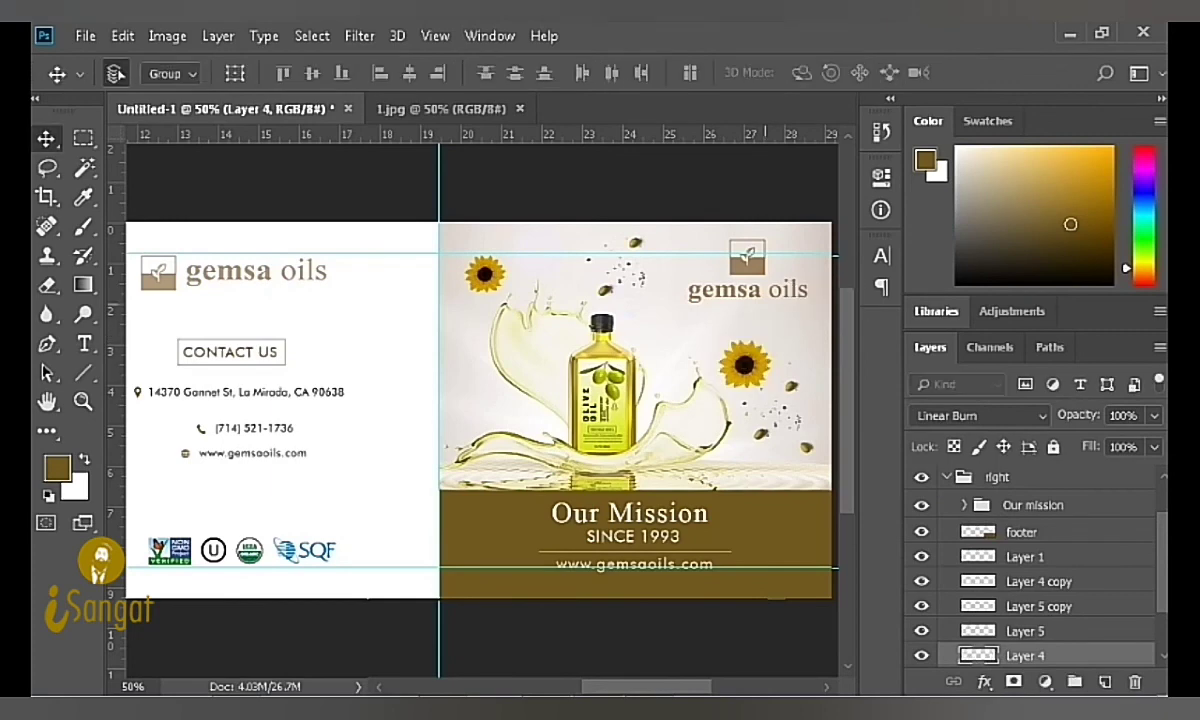
Step: Select Layer 1 in the right group and nudge the gemsa oils logo into place
click(997, 479)
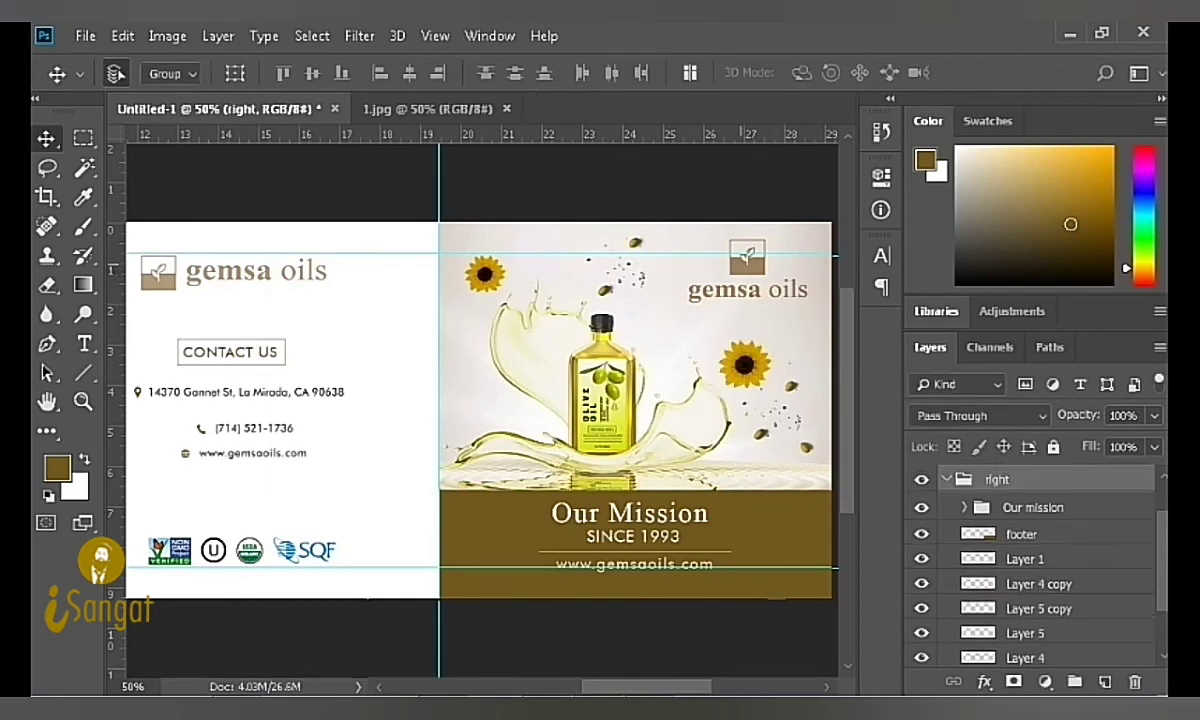
scroll(1030, 570, down, 3)
click(921, 482)
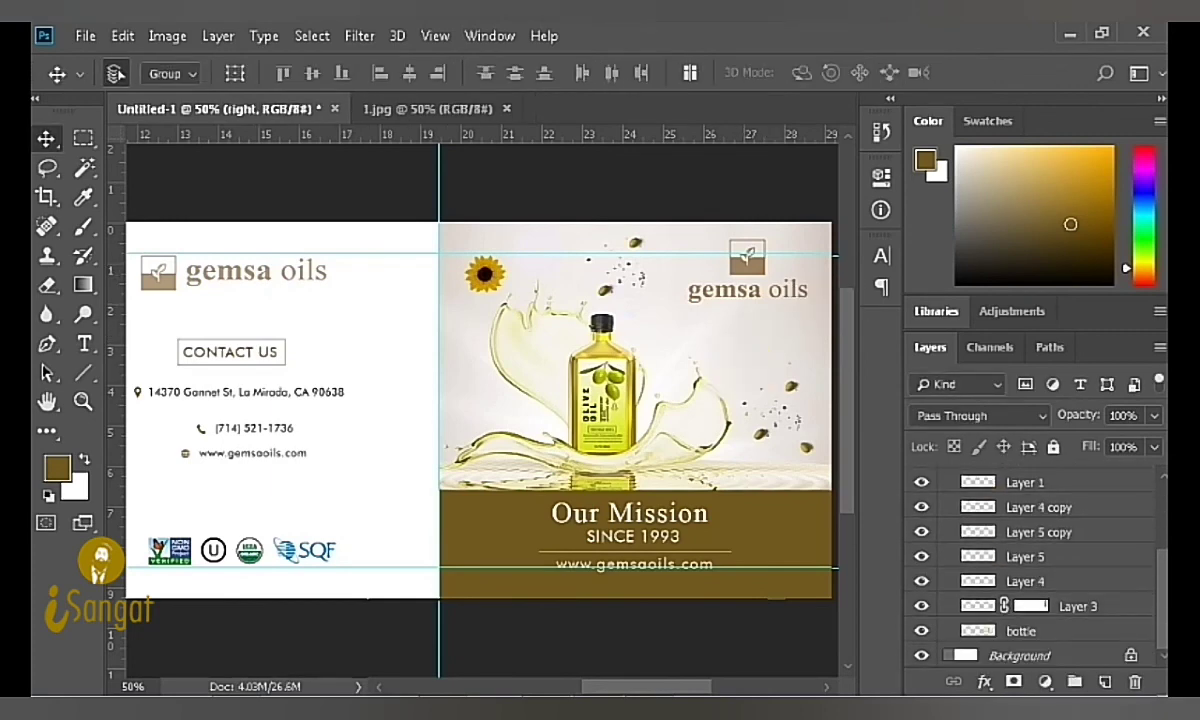
click(921, 482)
click(1025, 482)
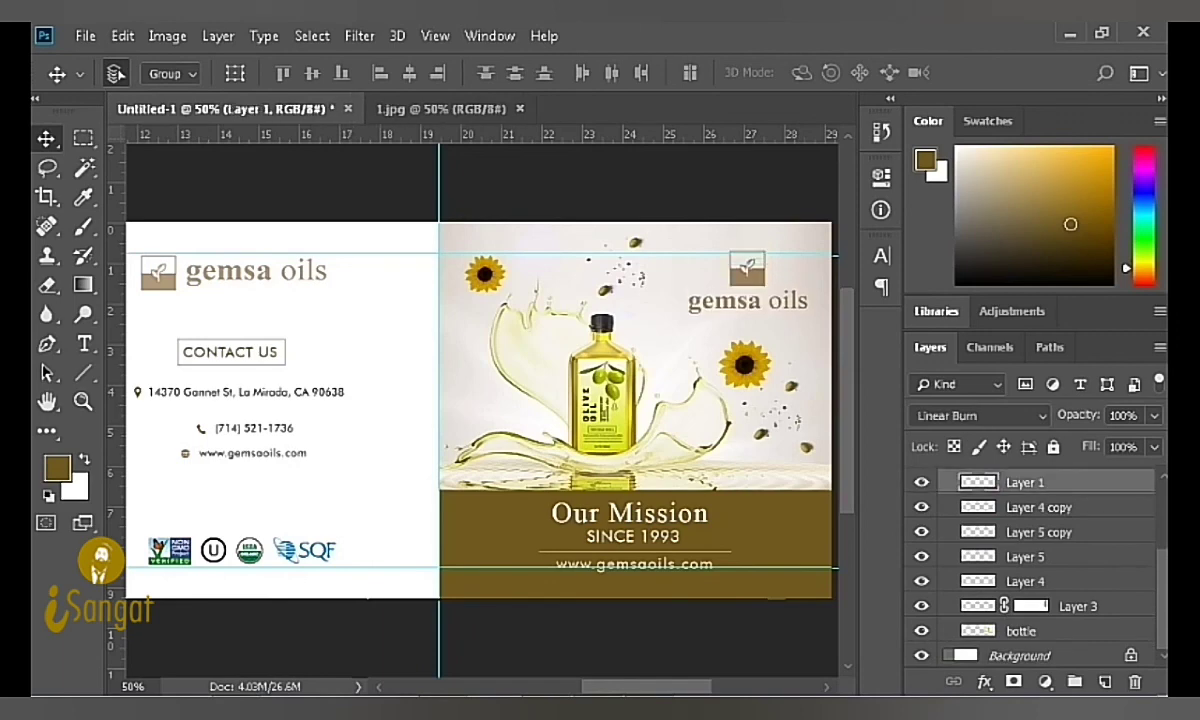
key(Up)
key(Up)
key(Up)
key(Up)
key(Up)
key(Up)
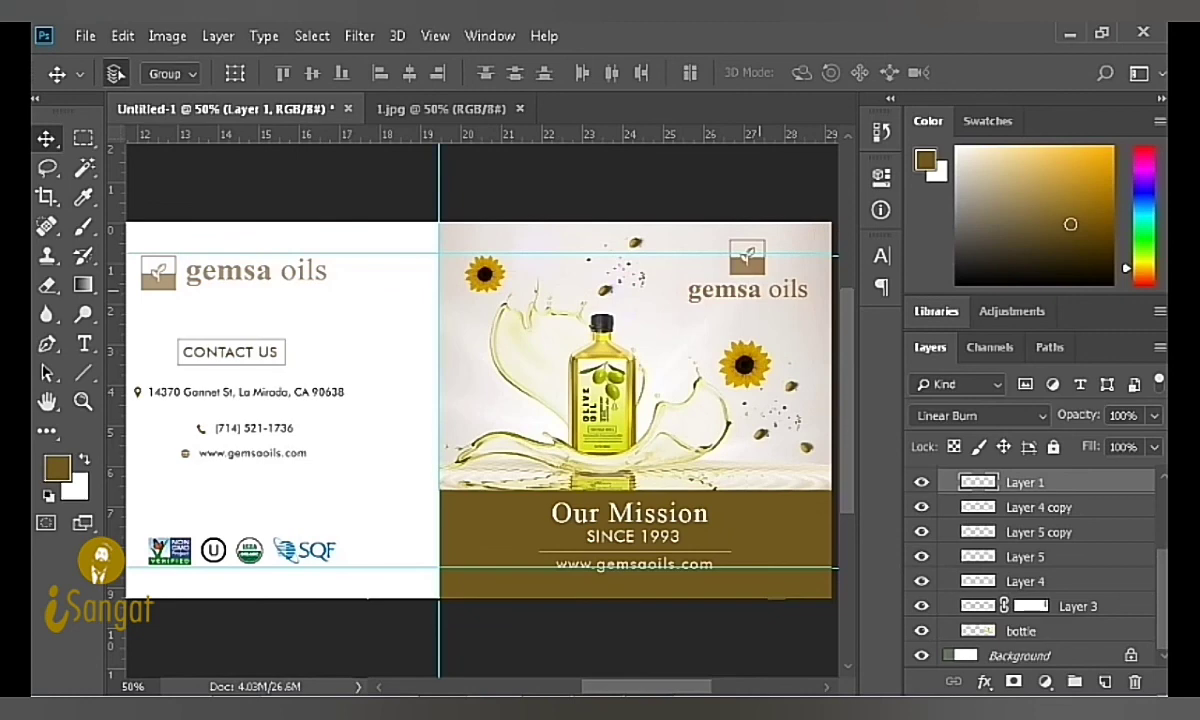
key(Down)
key(Down)
key(Down)
key(Down)
key(Down)
key(Down)
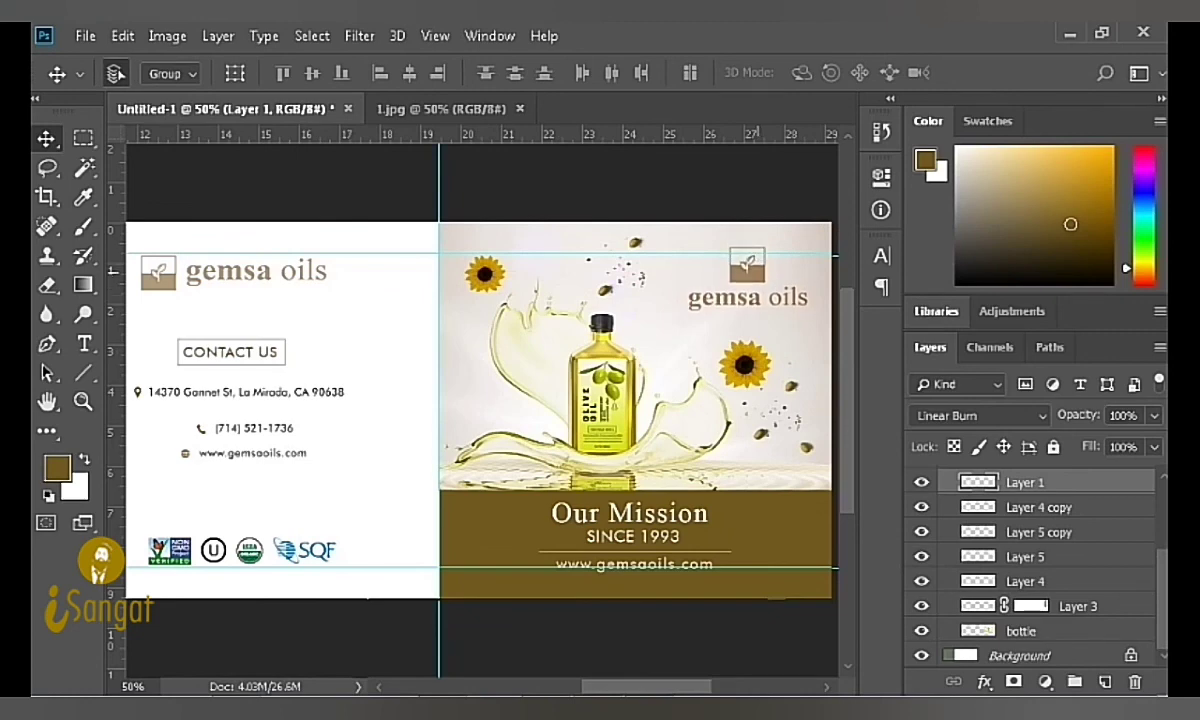
Step: Hide the guides and nudge the Our mission text slightly lower
right_click(498, 260)
click(540, 275)
key(ctrl+semicolon)
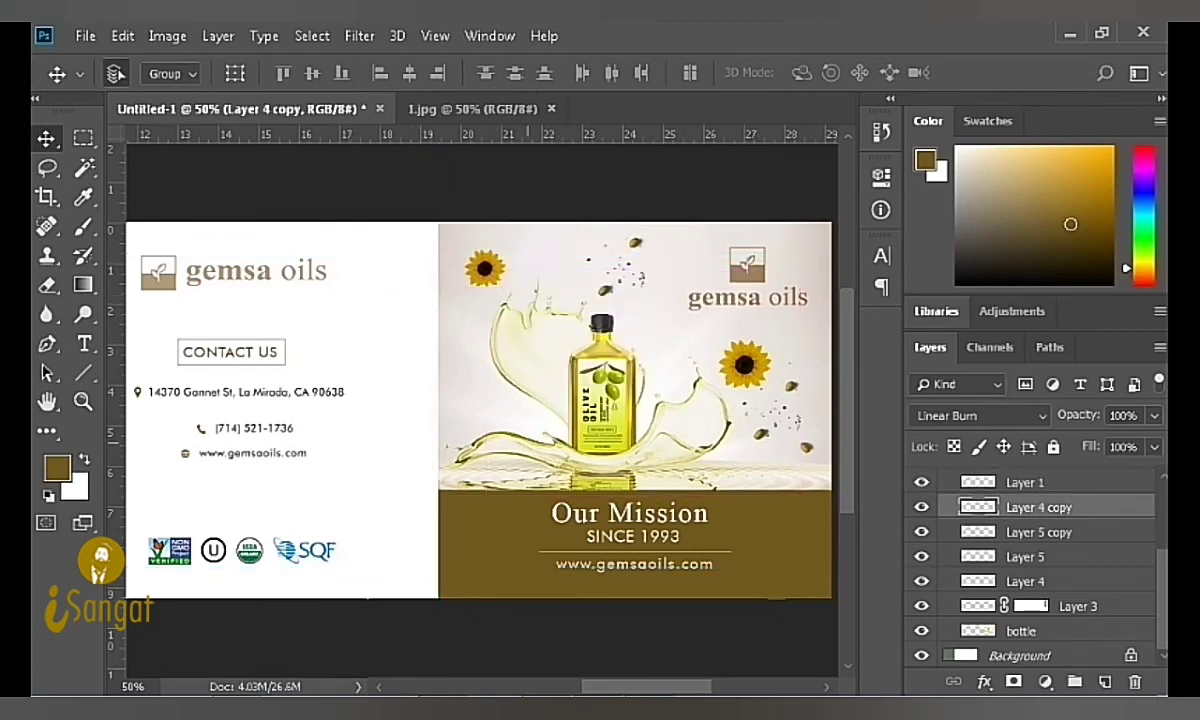
scroll(1030, 570, up, 3)
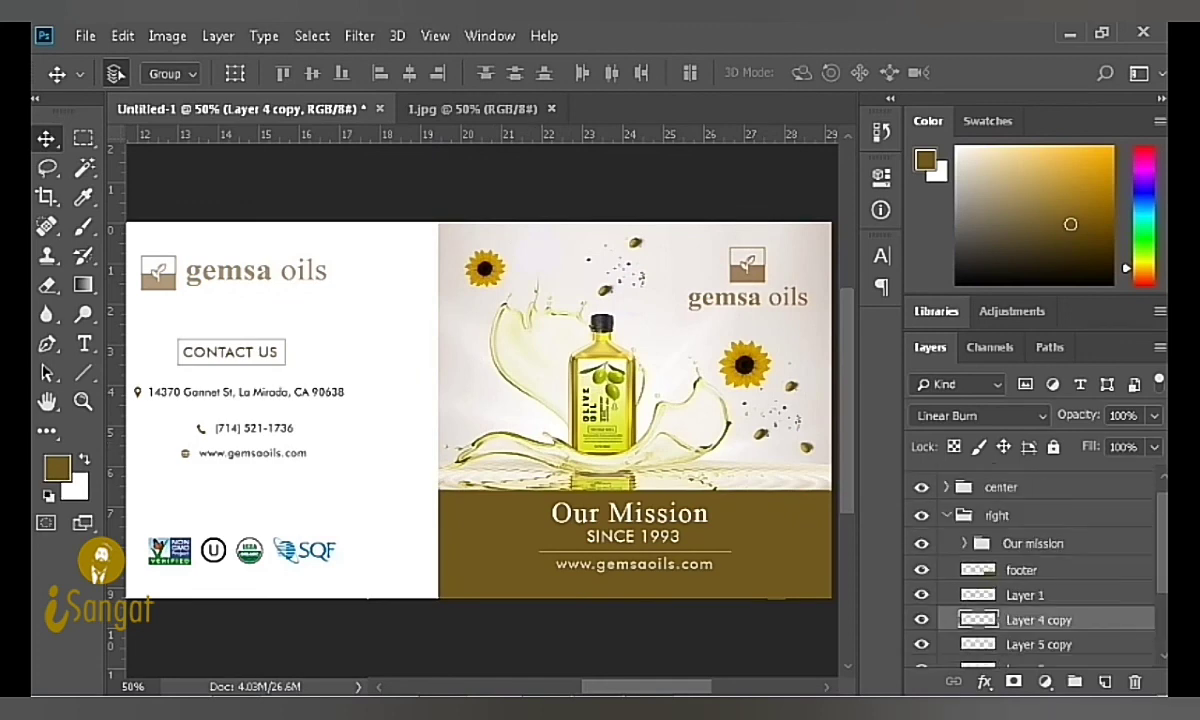
click(1033, 543)
key(Down)
key(Down)
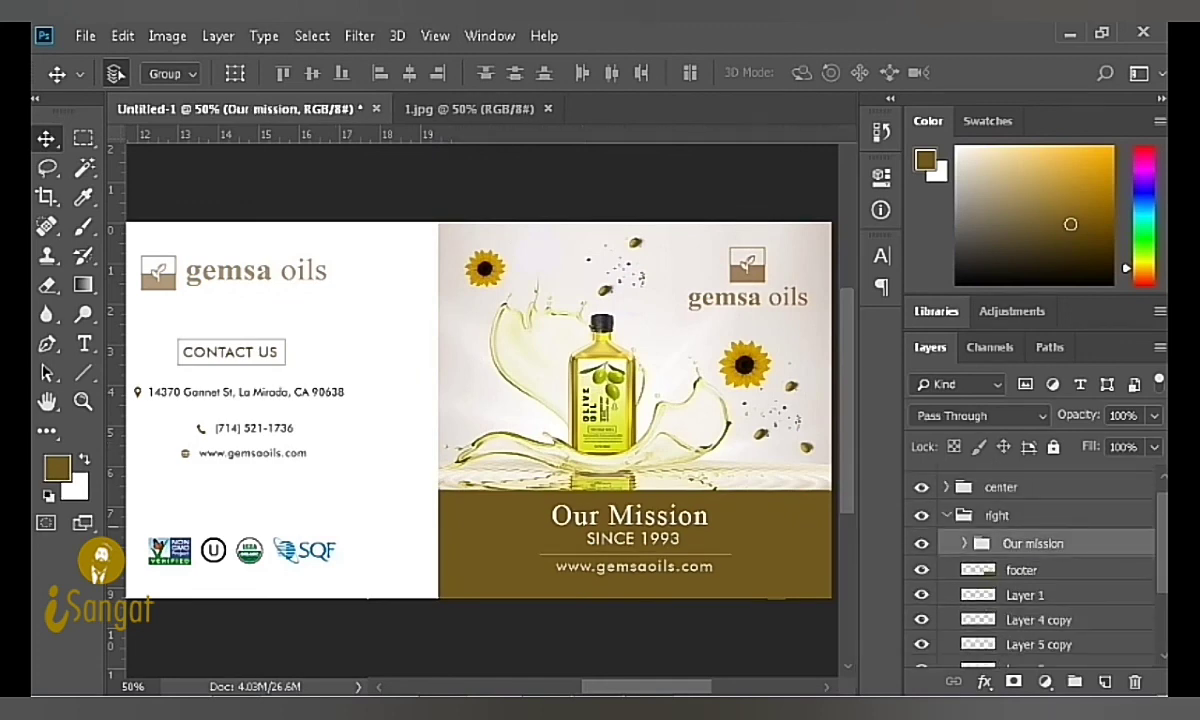
Step: Hide the panels and zoom to frame the full three-panel spread
key(Tab)
scroll(590, 390, left, 5)
key(ctrl+r)
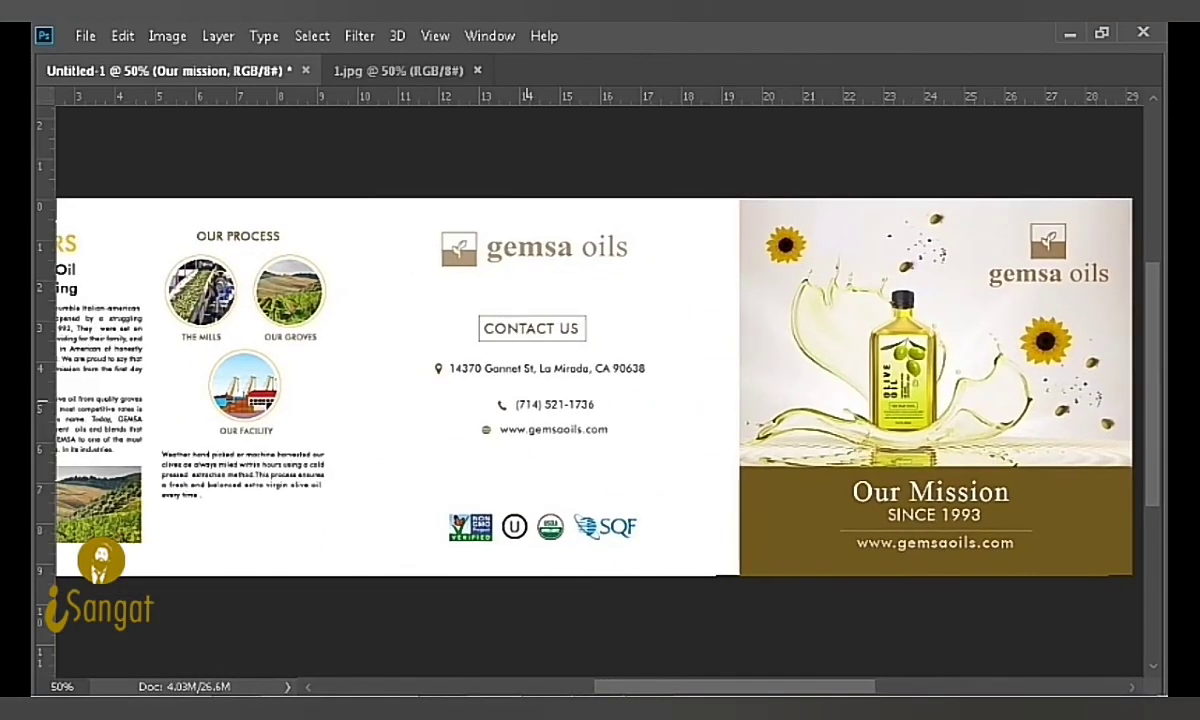
key(ctrl+minus)
drag(268, 236, 590, 241)
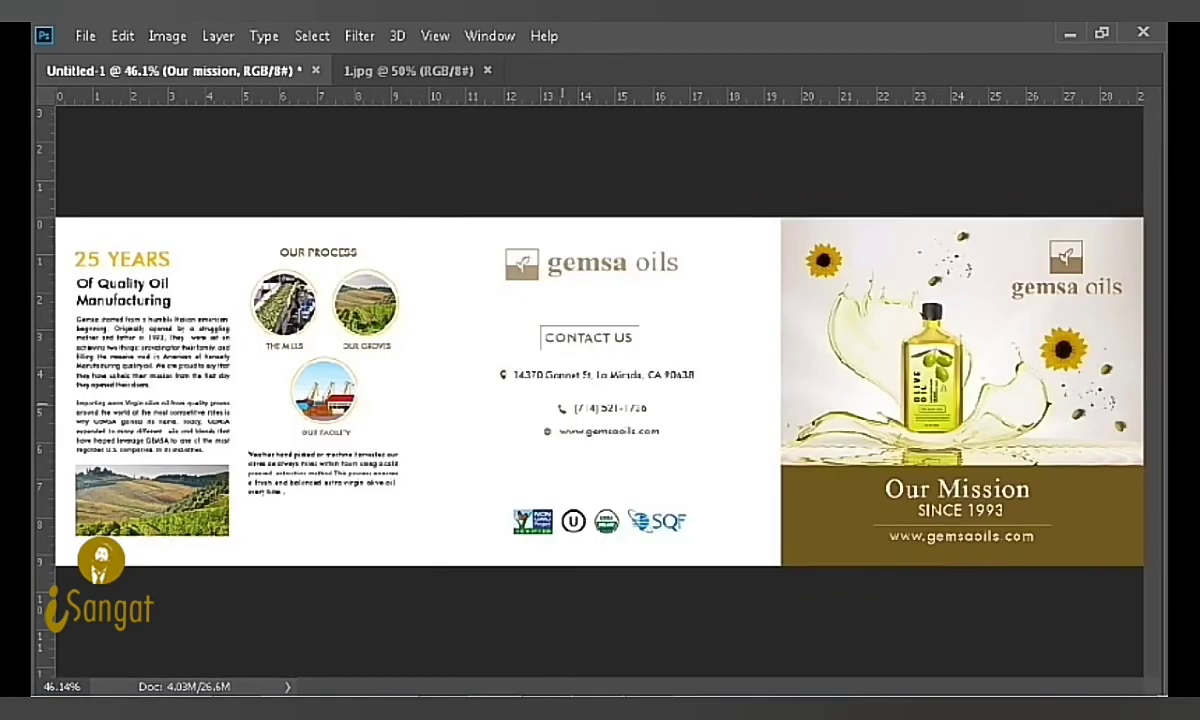